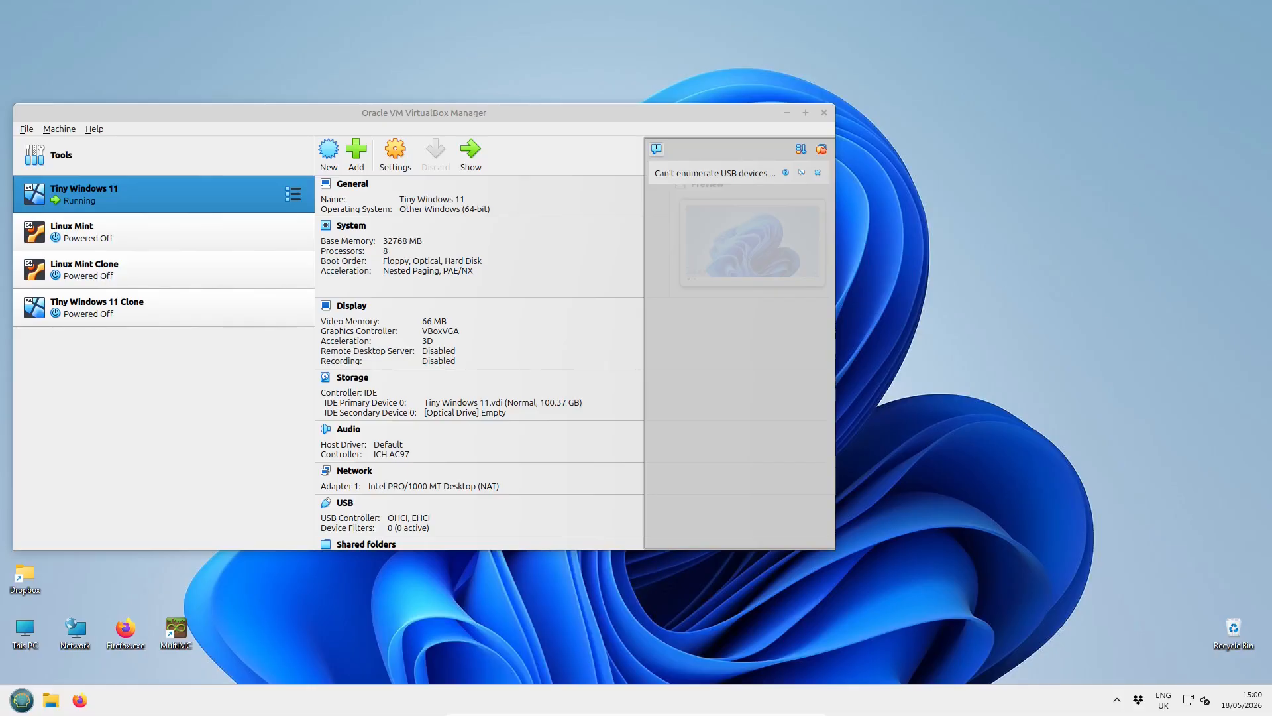
- Clear the Windows desktop by moving the SimpleScreenRecorder and VirtualBox Manager windows off the screen
left_click_drag(1269, 126, 1014, 126)
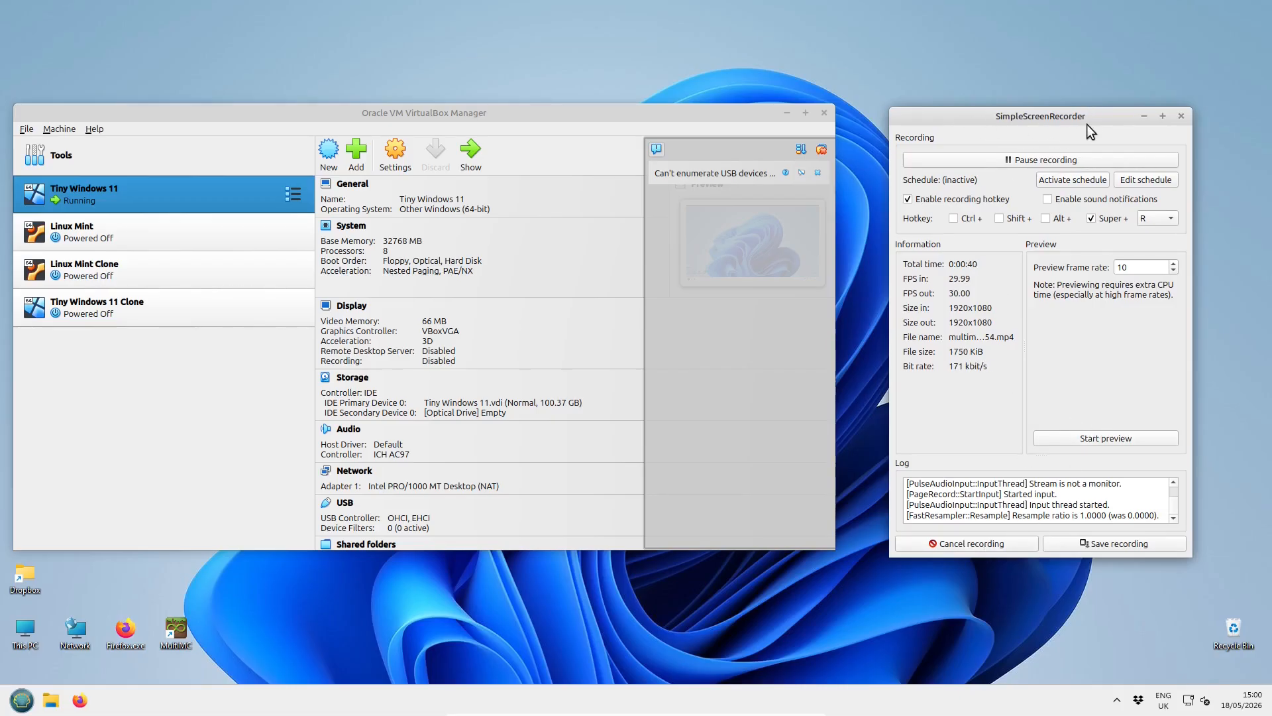
left_click_drag(1092, 116, 1271, 118)
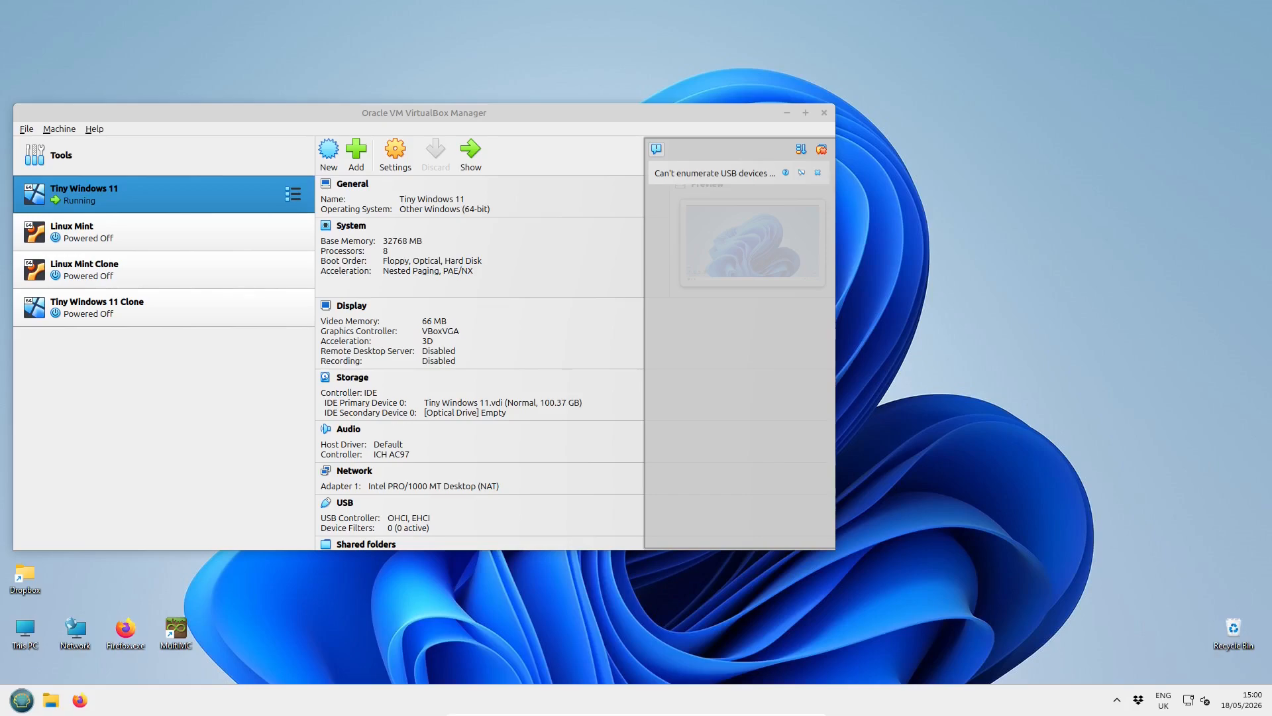
left_click_drag(504, 114, 770, 106)
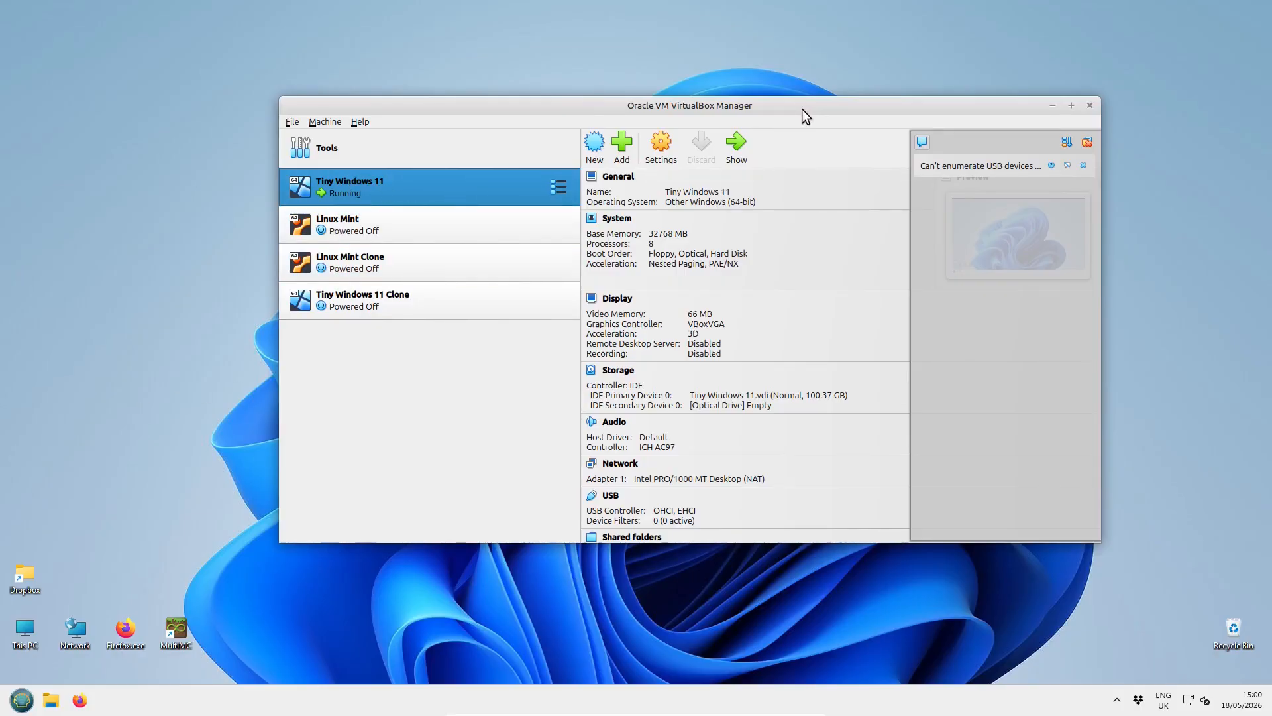
left_click_drag(802, 108, 1271, 229)
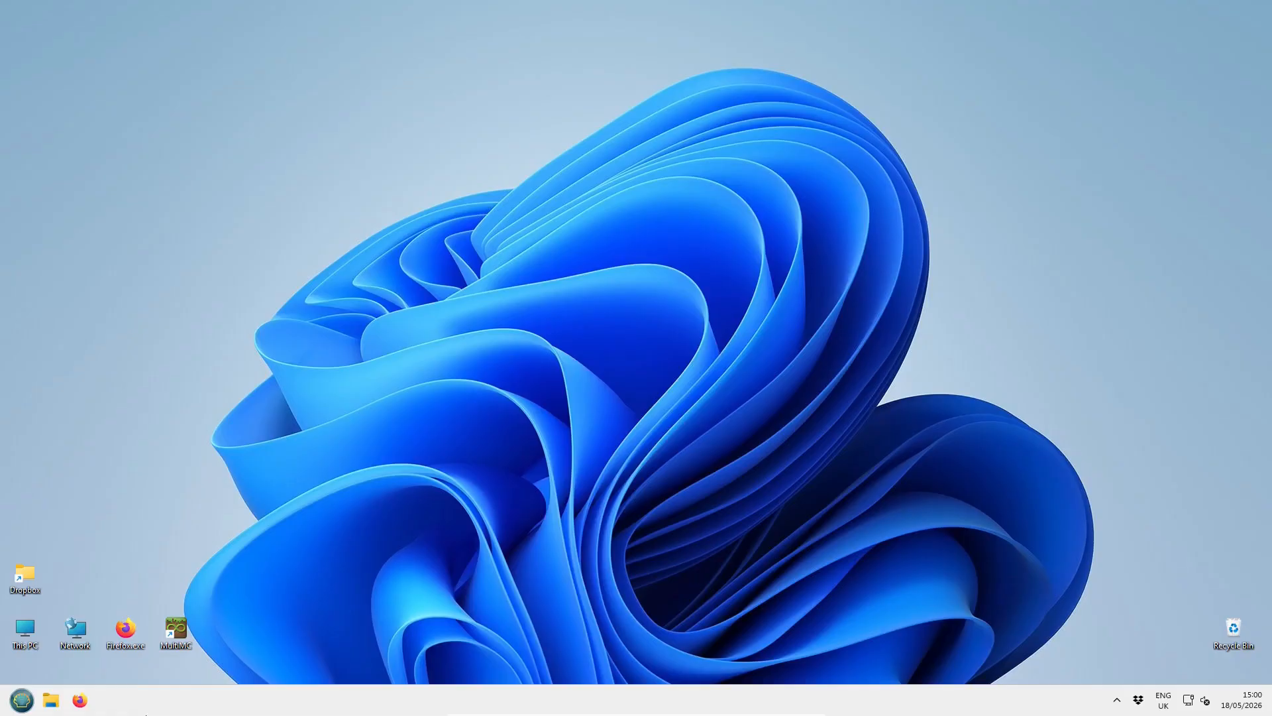
- Open MultiMC, launch the 26.1.2 instance to test it, and quit the game from its title screen
double_click(176, 630)
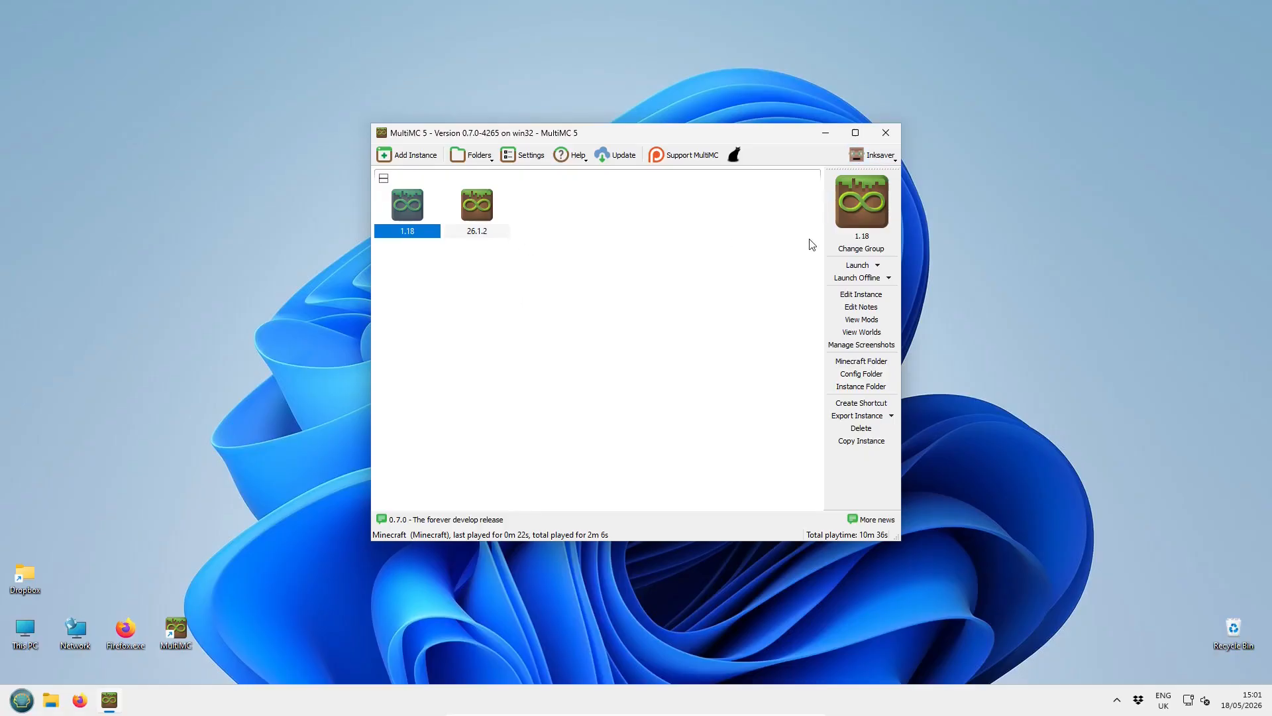
double_click(482, 215)
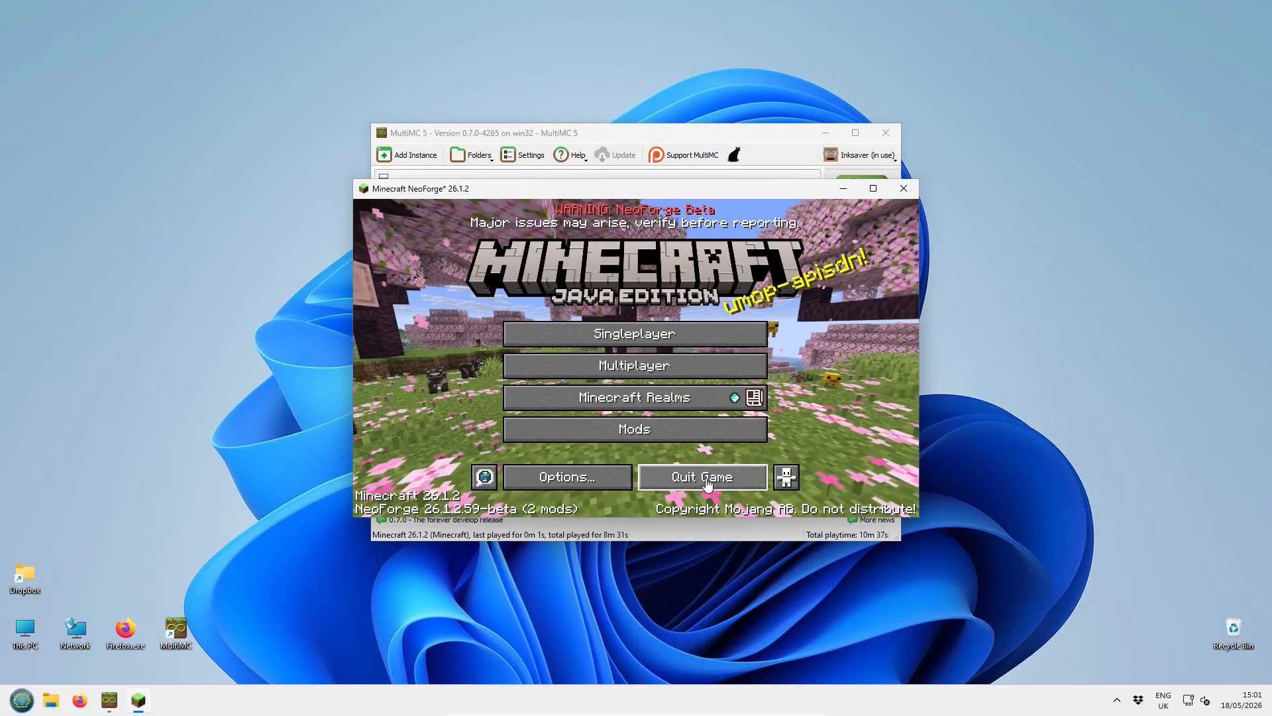
left_click(707, 479)
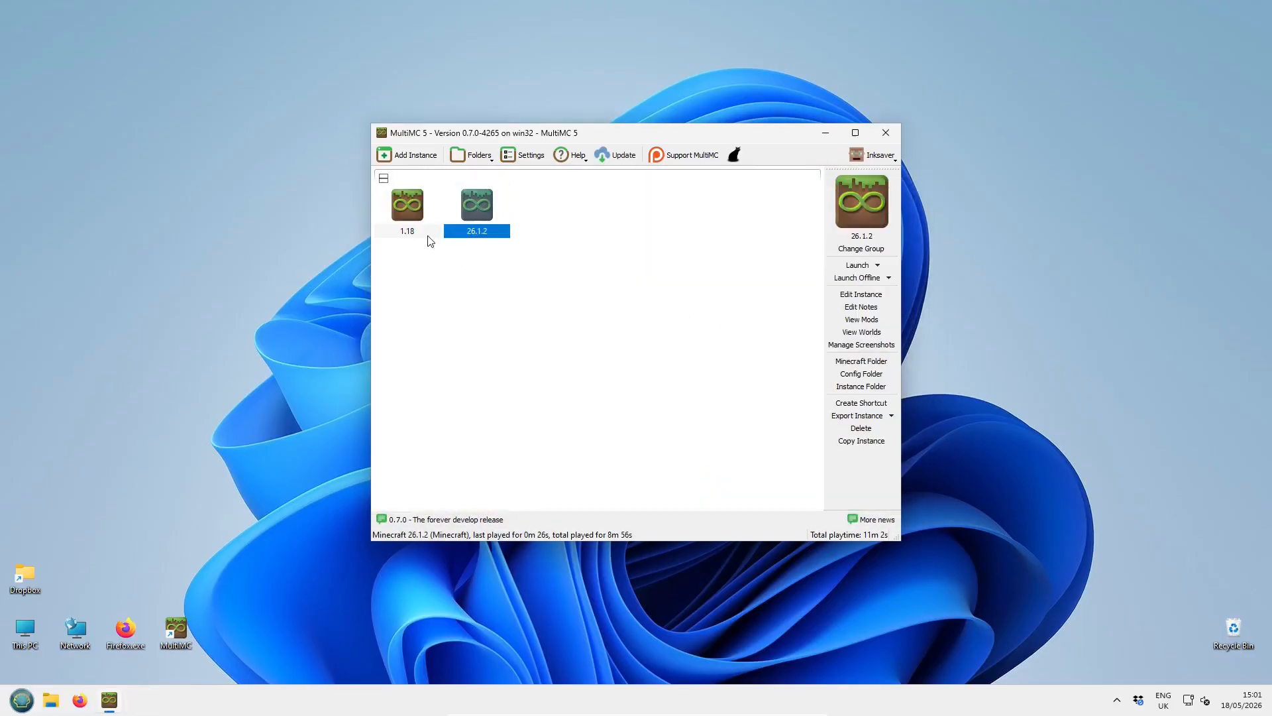
- Launch the 1.18 instance to test it, dismiss the ms-gamingoverlay prompt, and quit the game
left_click(408, 210)
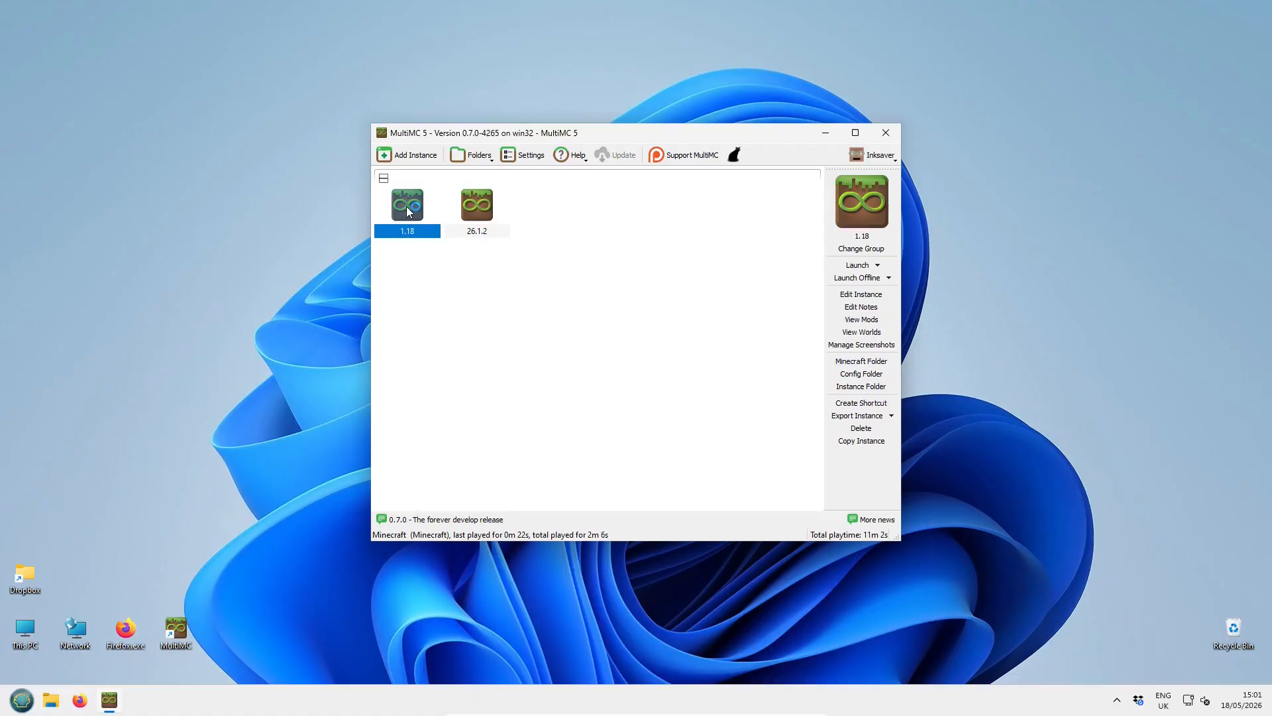
double_click(408, 210)
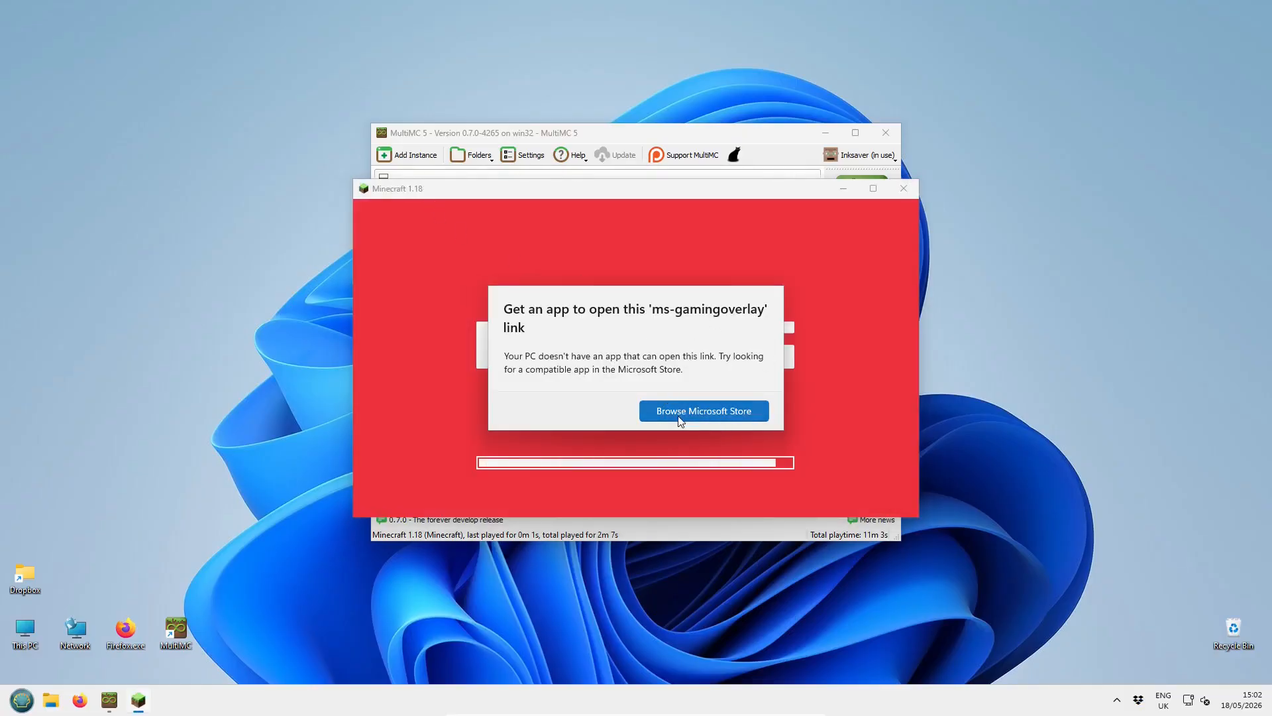
left_click(983, 283)
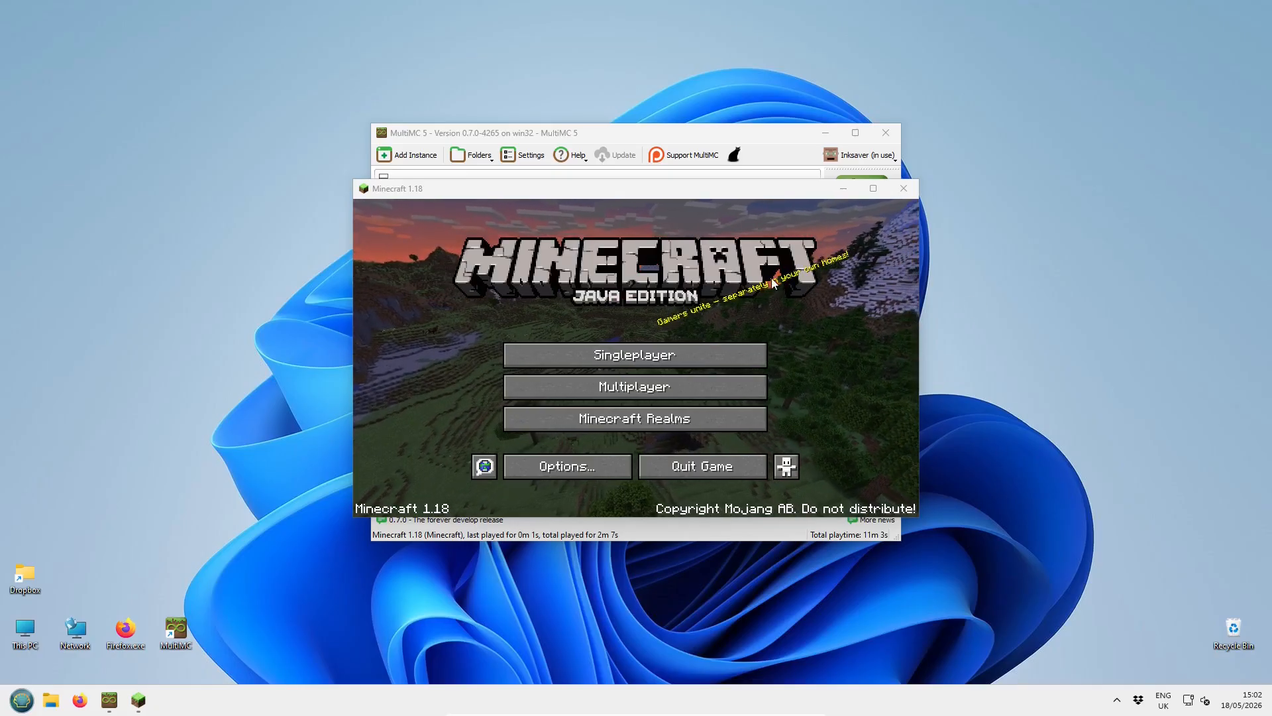
left_click(689, 470)
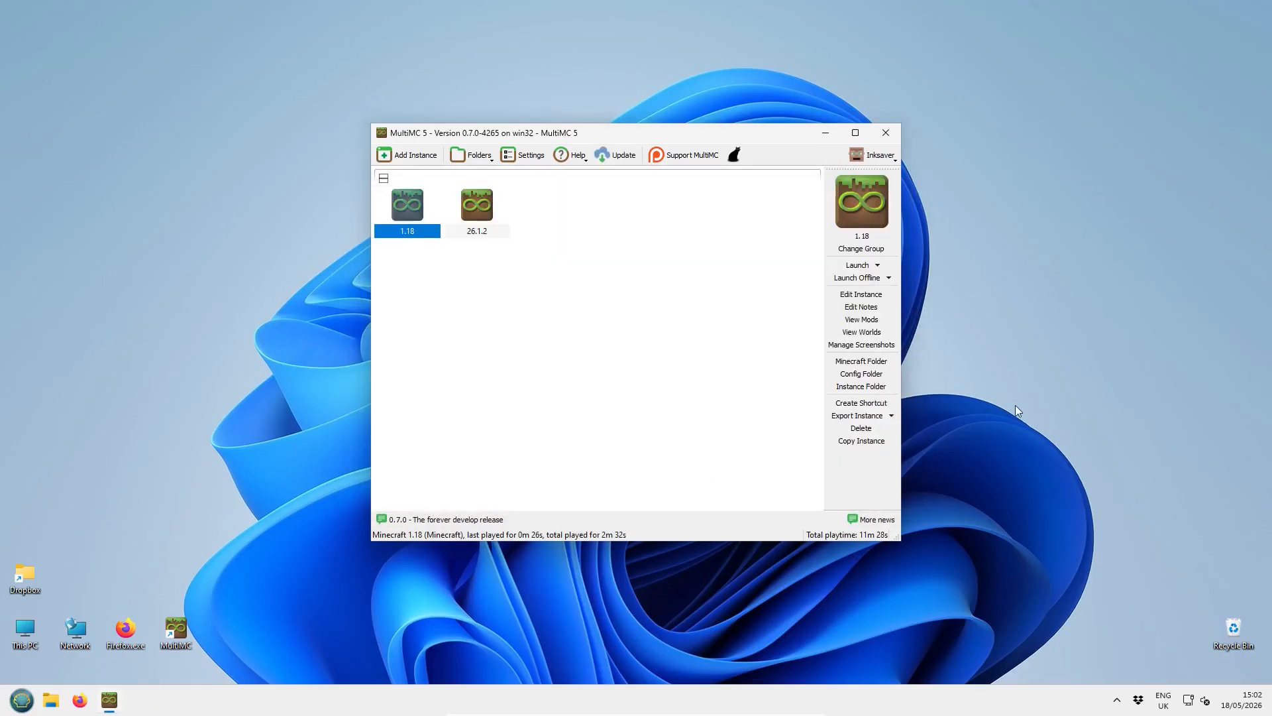
left_click(936, 308)
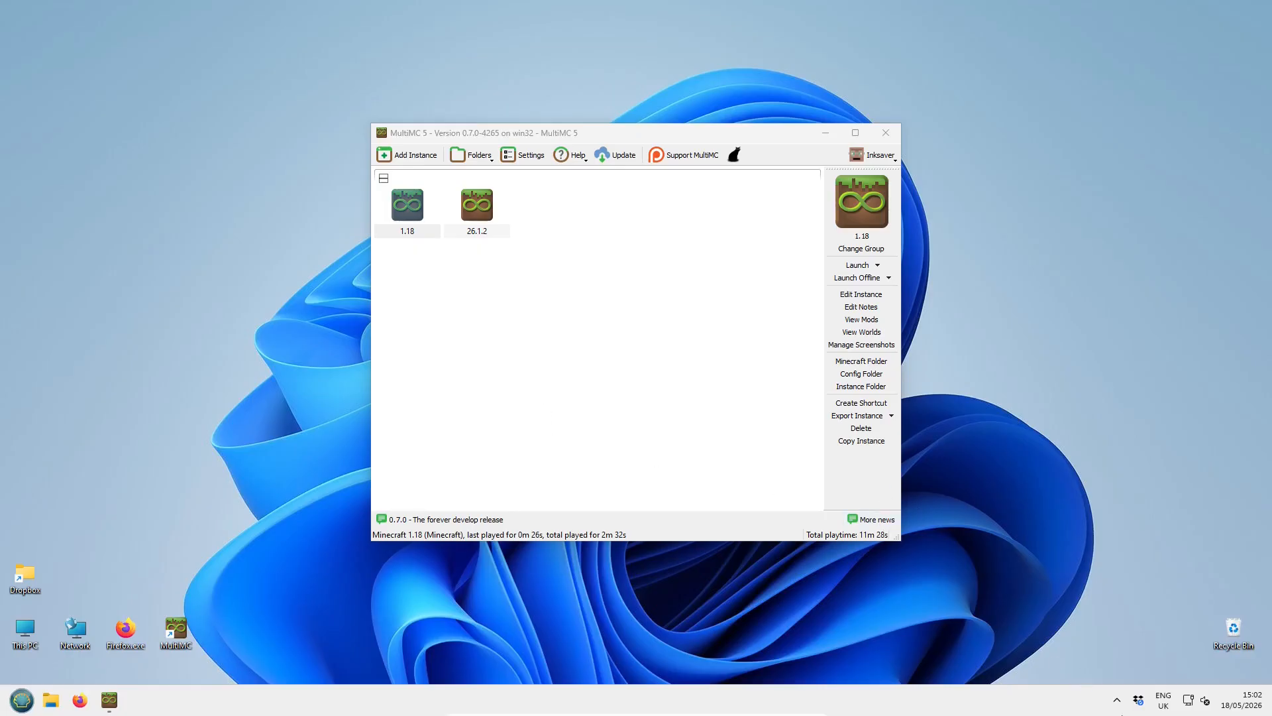
- Check the Dropbox sync activity and open the local Dropbox folder in File Explorer
left_click(1140, 701)
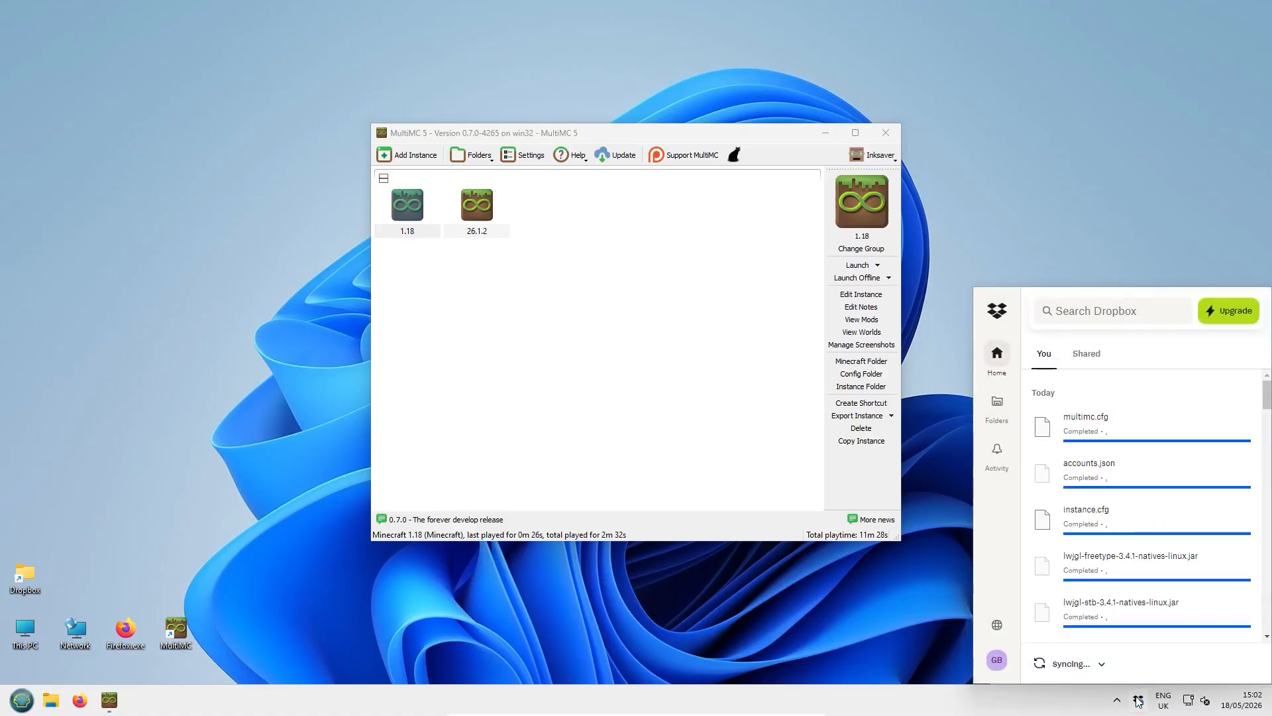
double_click(1139, 701)
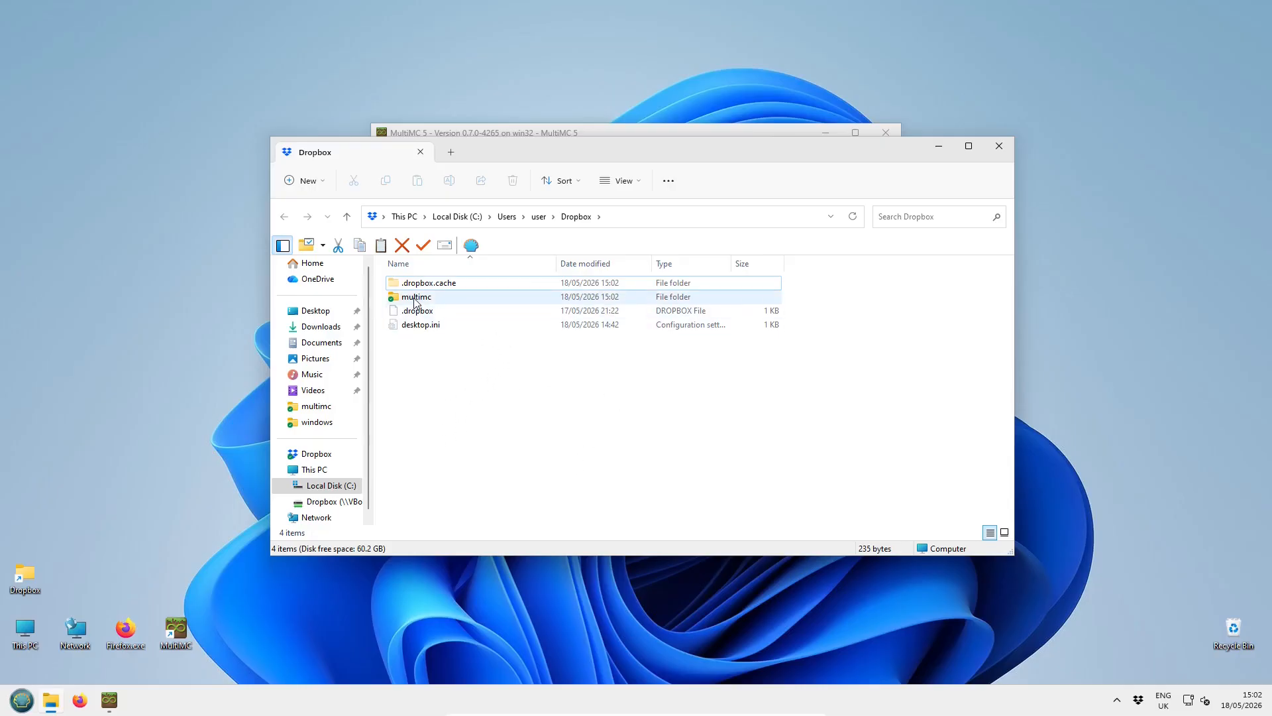
mouse_move(417, 303)
mouse_move(422, 303)
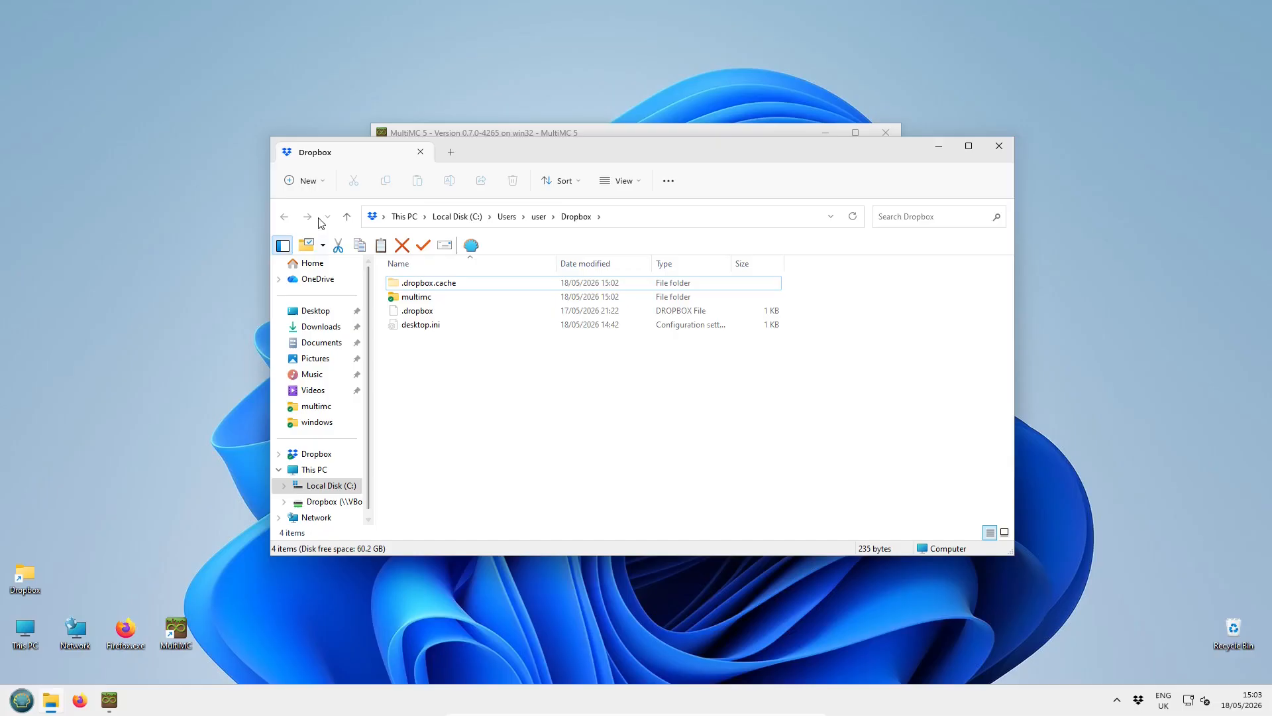
- Create a new folder named mc in the Dropbox folder
left_click(308, 180)
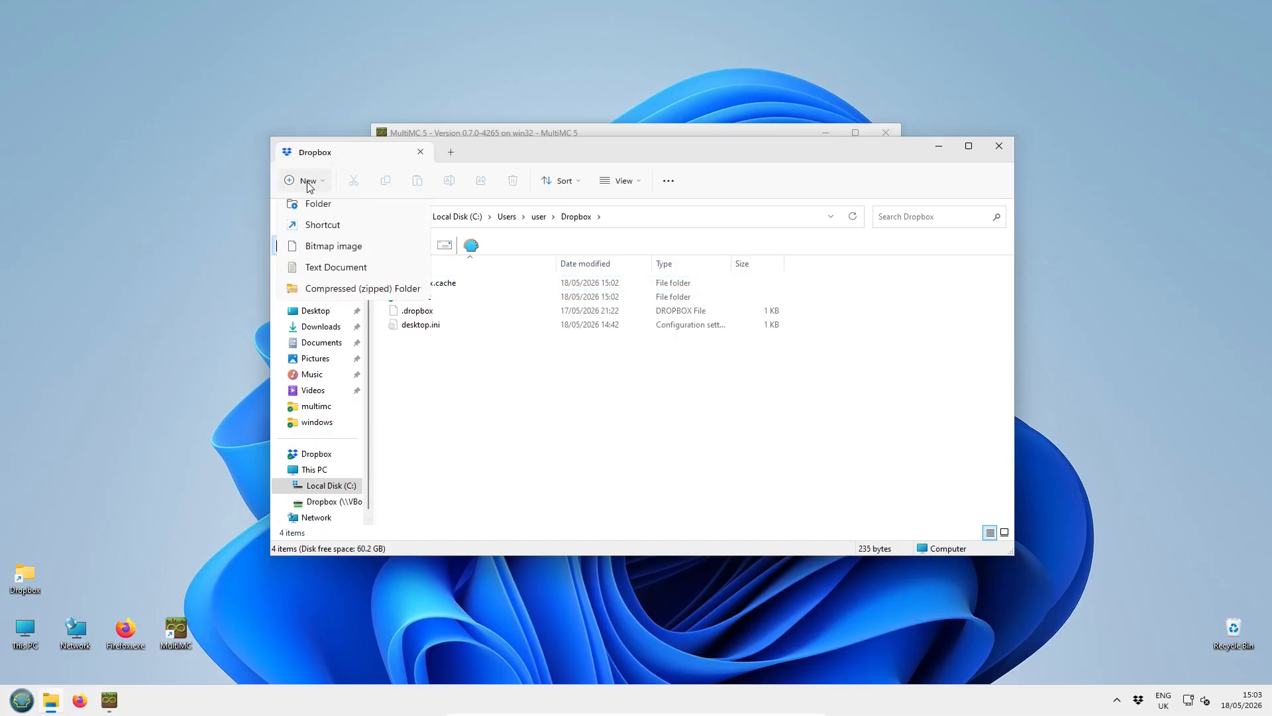
left_click(316, 214)
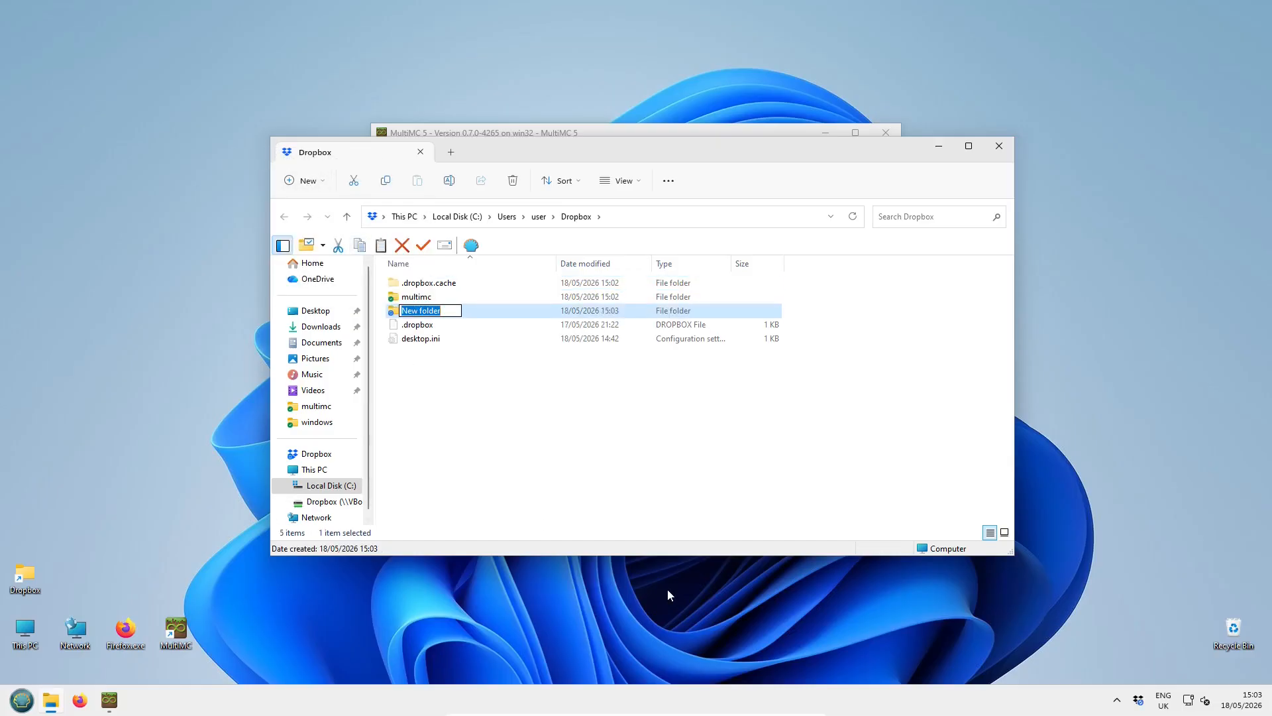
type("mc")
left_click(545, 490)
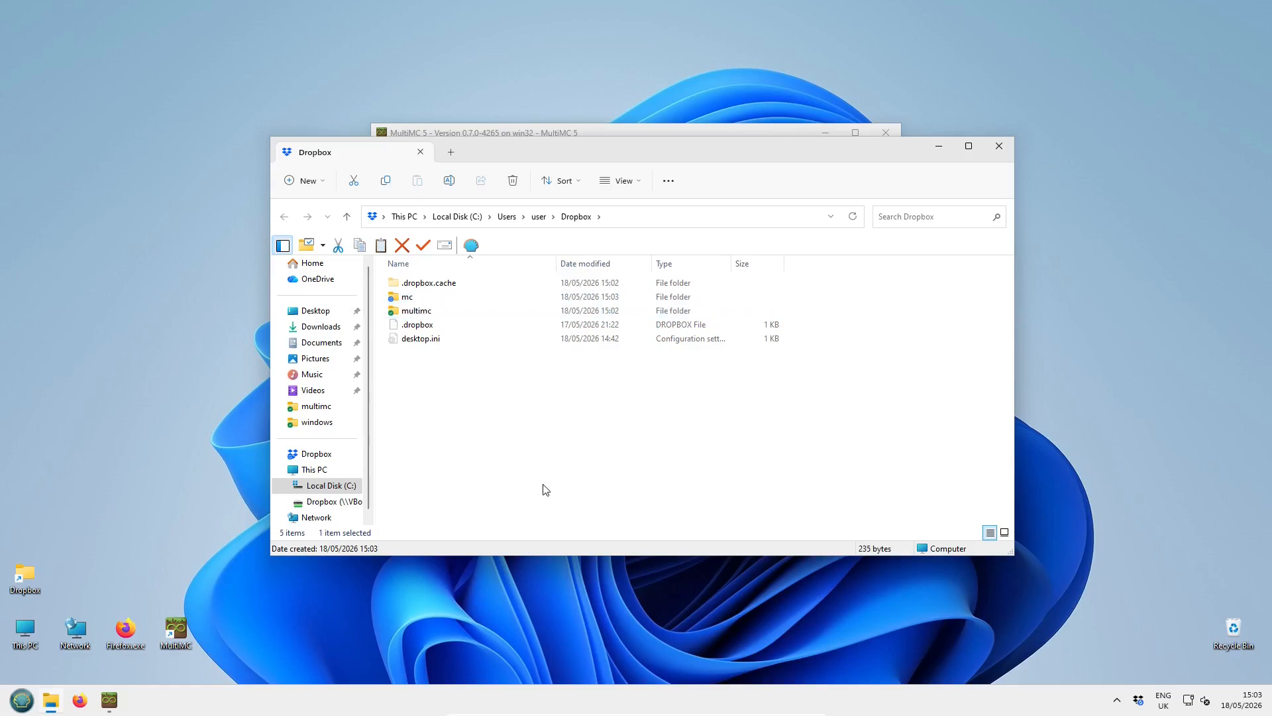
- Create a folder named java inside the mc folder
left_click(409, 300)
double_click(409, 300)
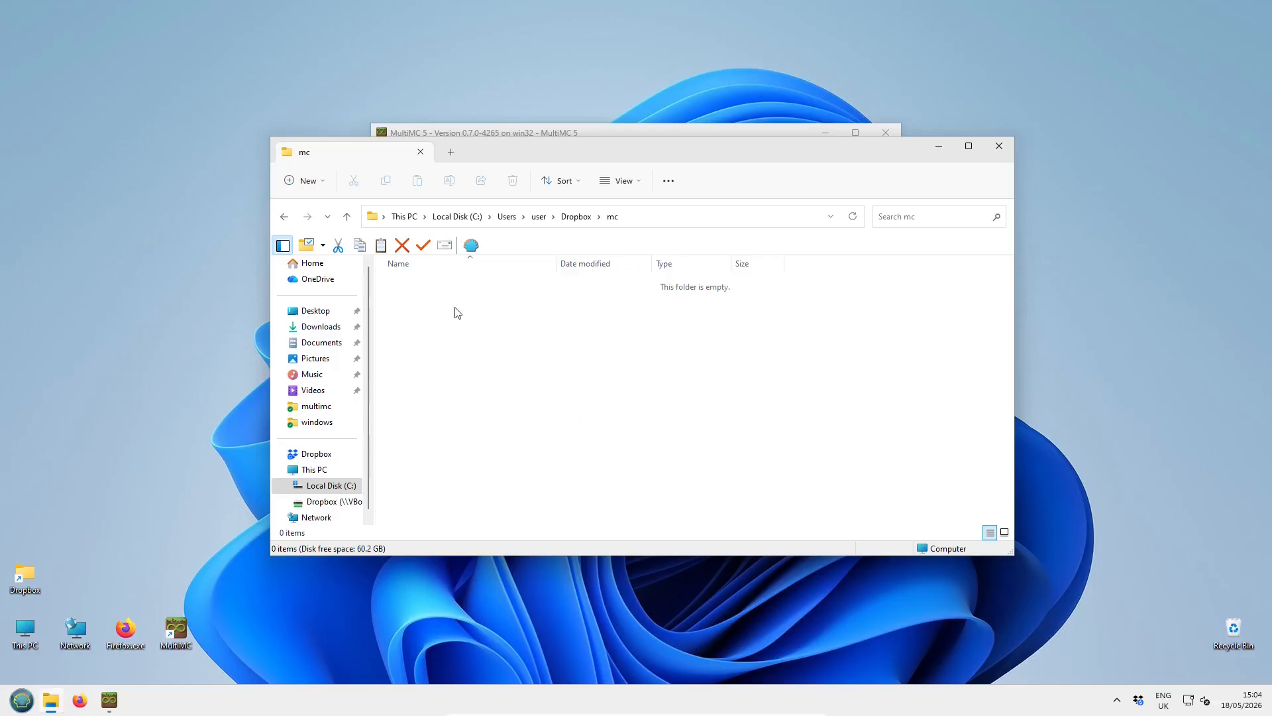
left_click(311, 182)
left_click(319, 217)
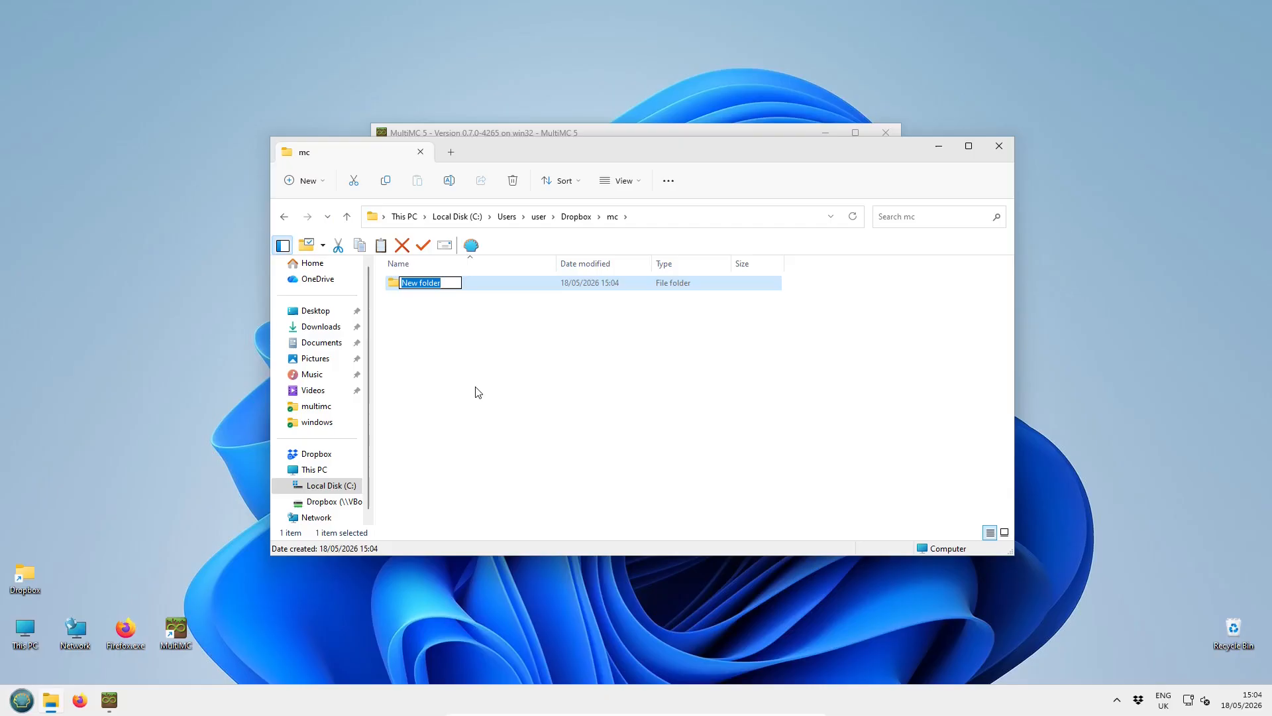
type("java")
left_click(535, 401)
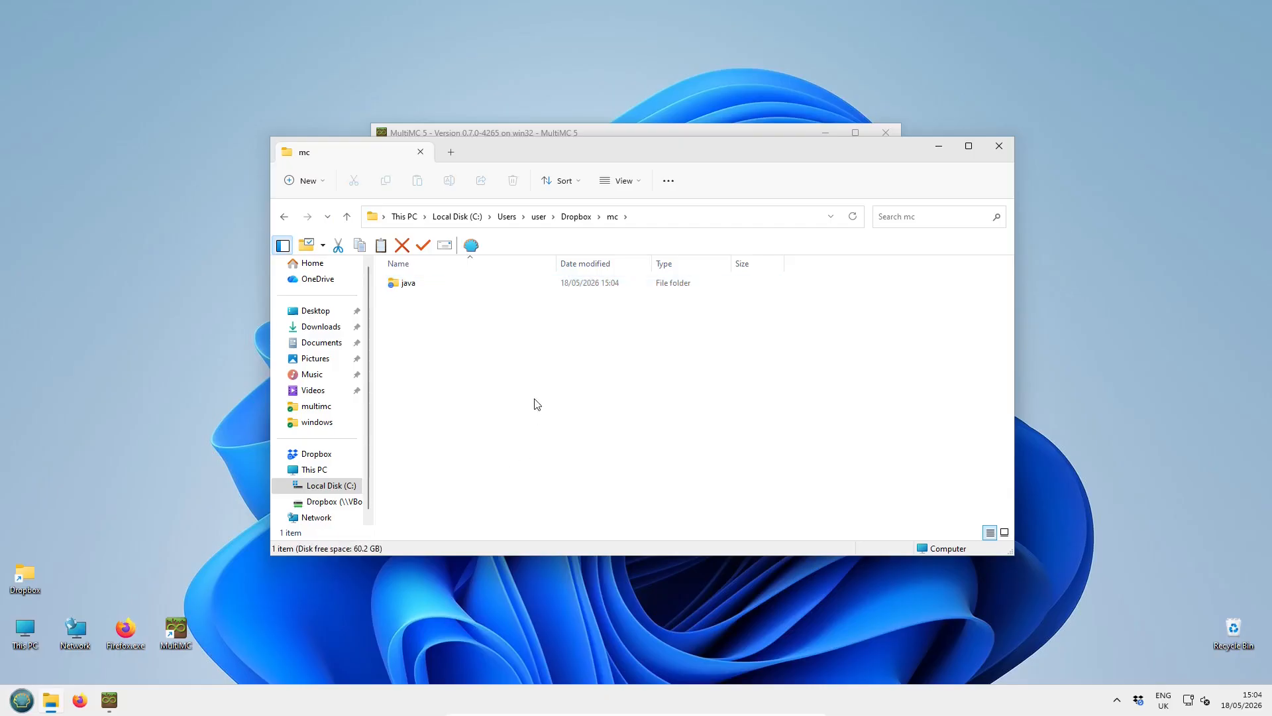
- Create a folder named windows inside the java folder
double_click(407, 285)
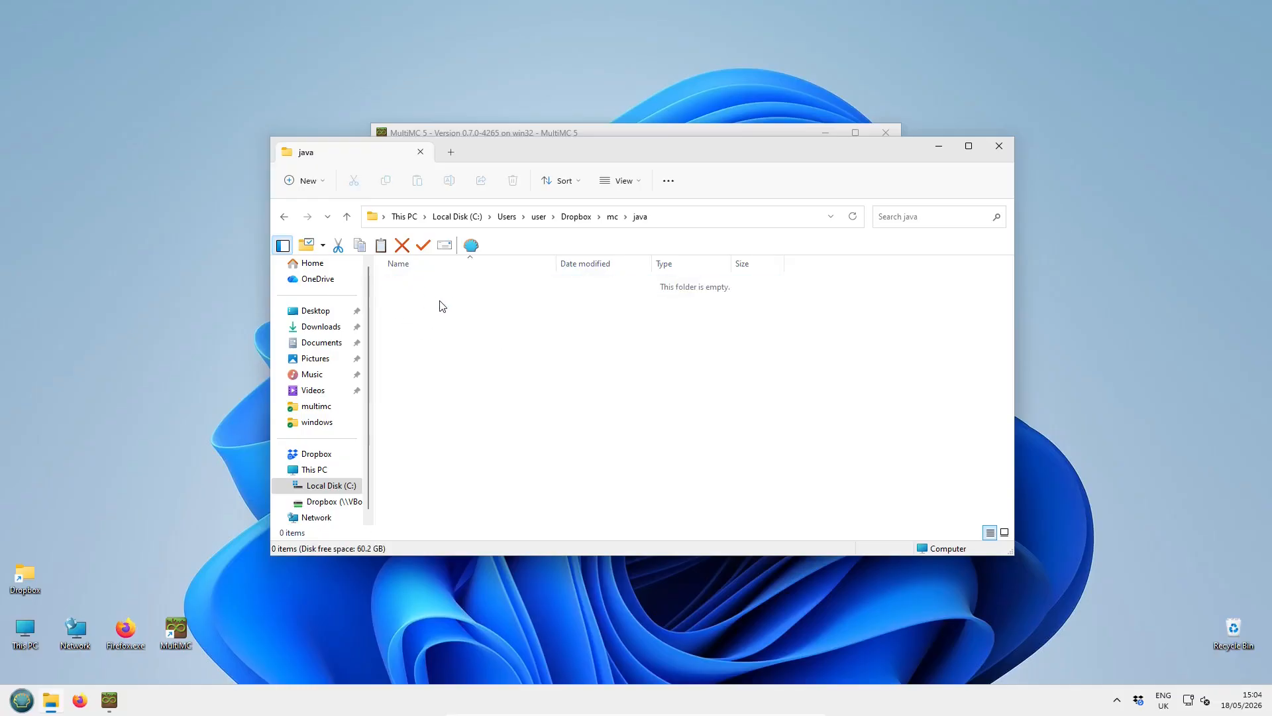
left_click(307, 183)
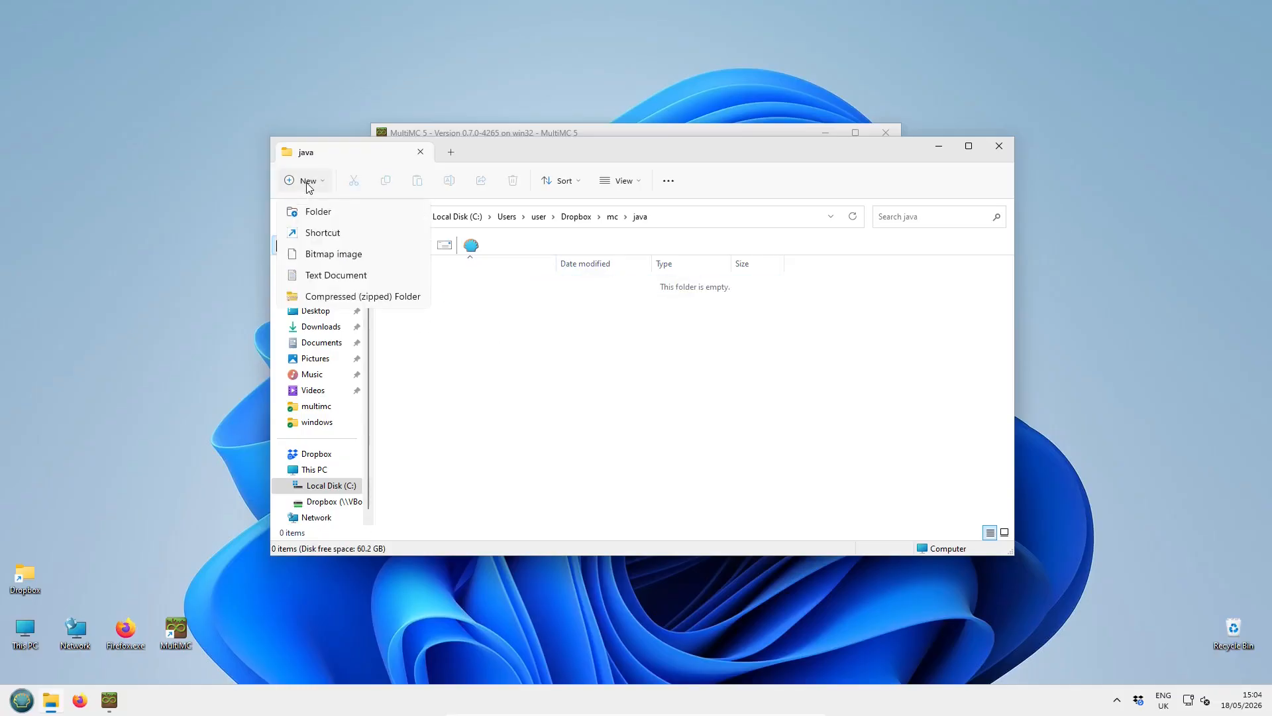
left_click(313, 214)
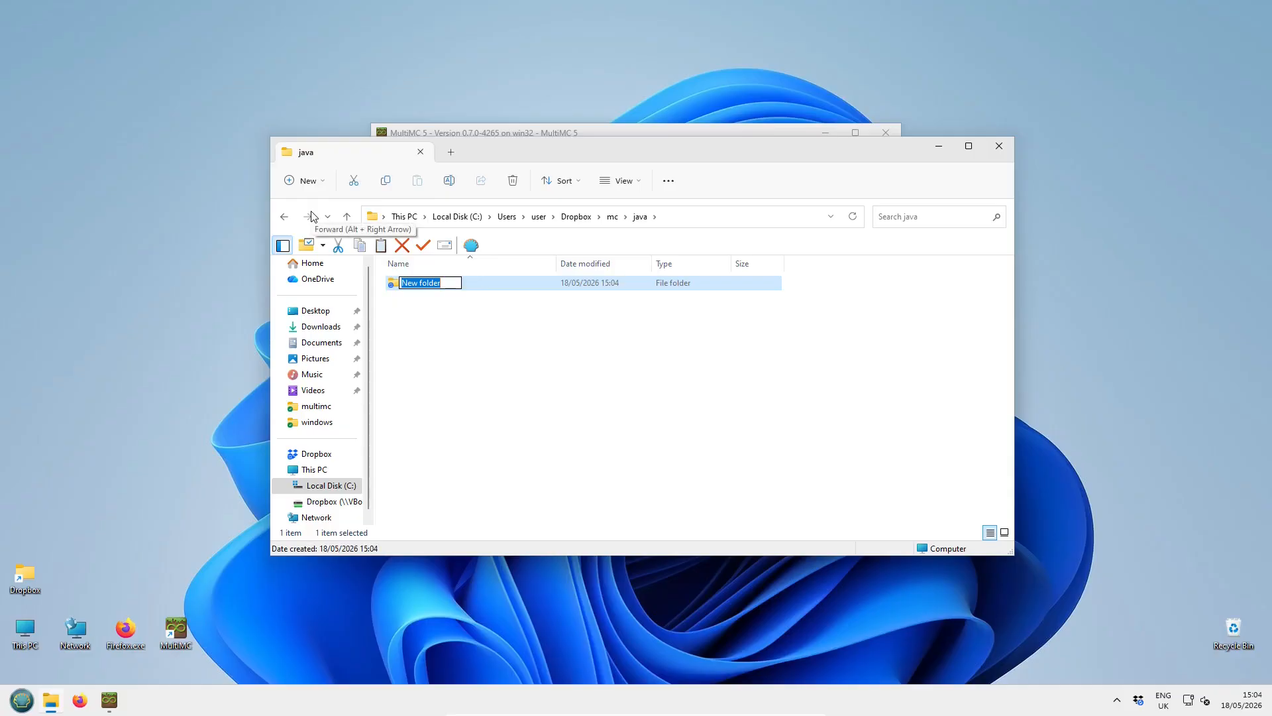
type("windows")
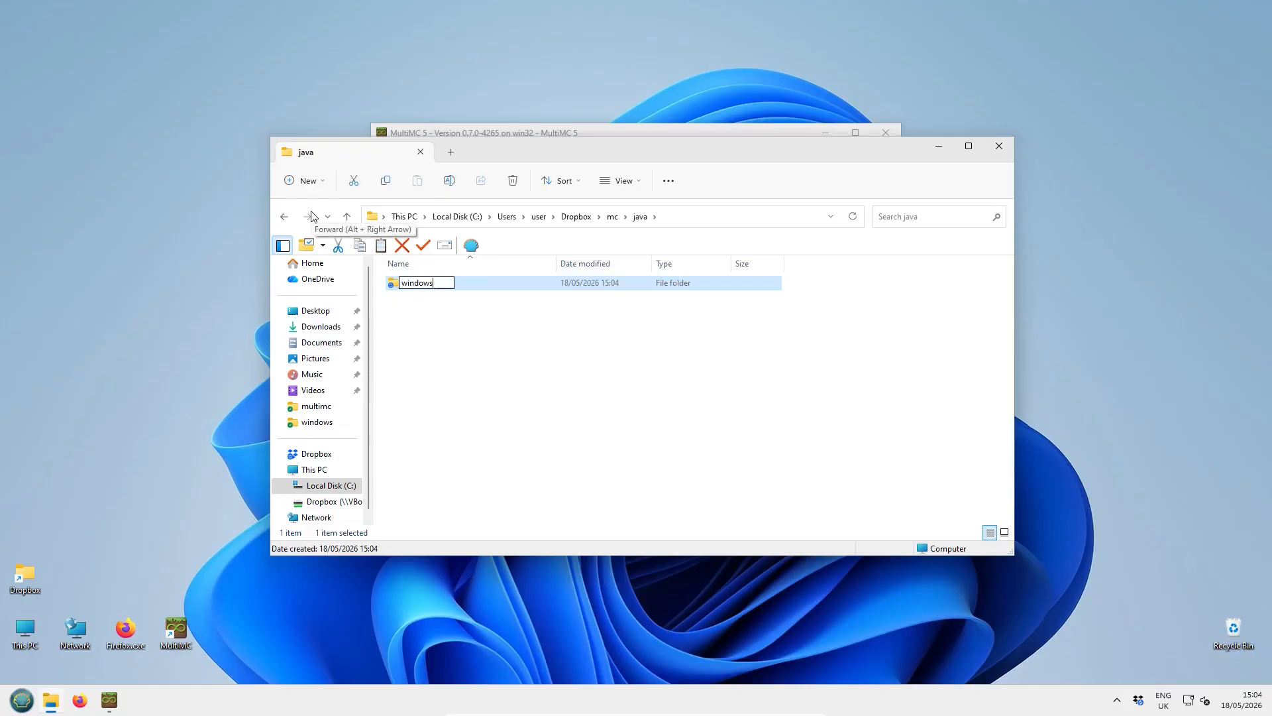
left_click(444, 358)
- Add a second folder named linux beside the windows folder in java
left_click(309, 181)
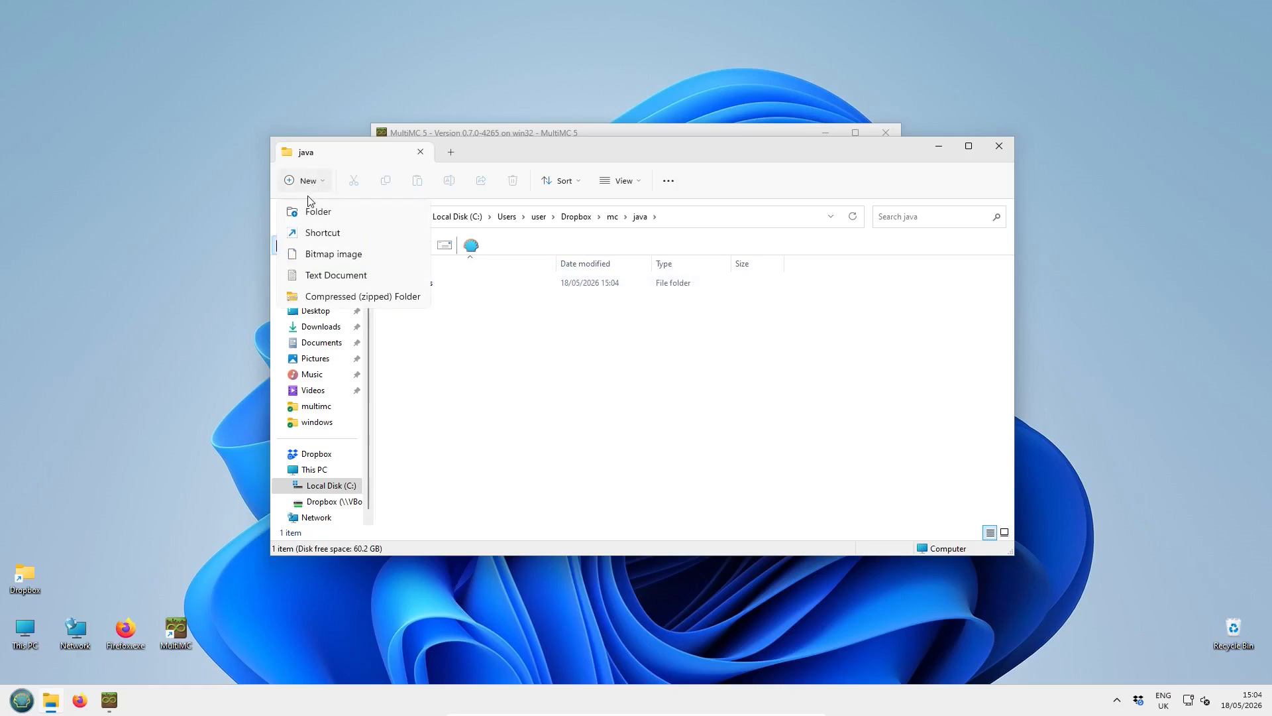
left_click(320, 216)
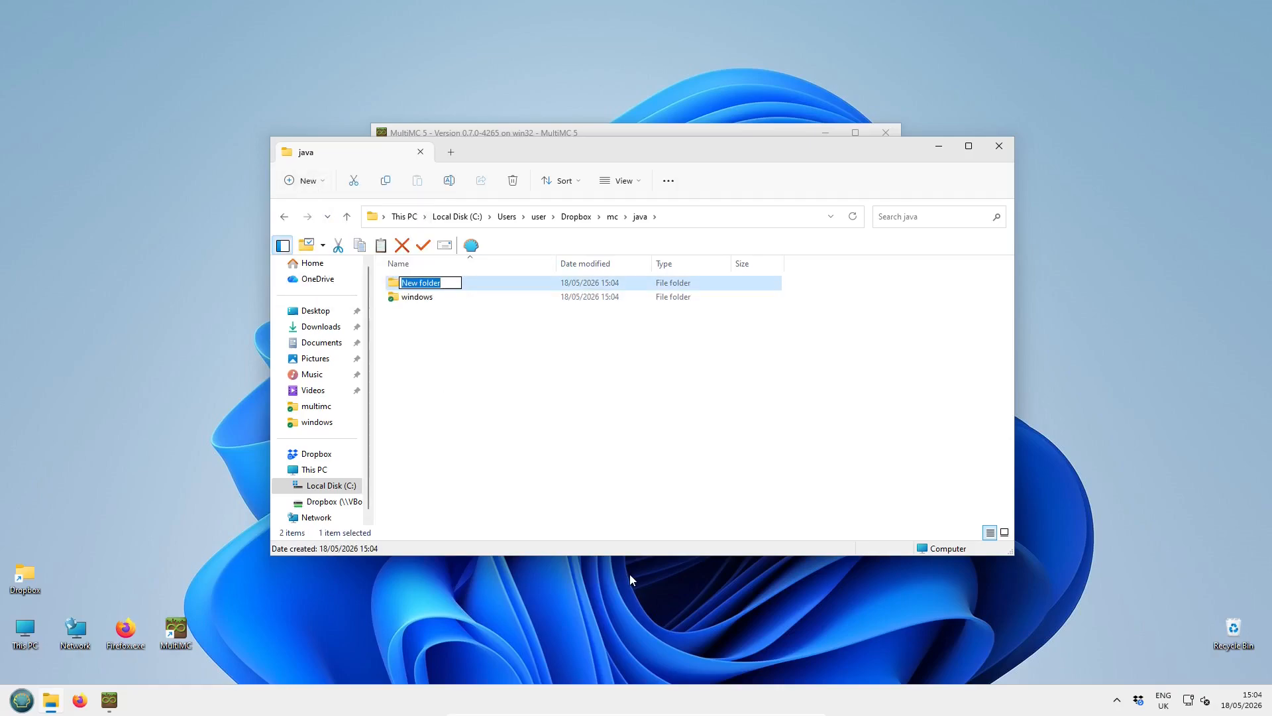
type("linux")
left_click(658, 493)
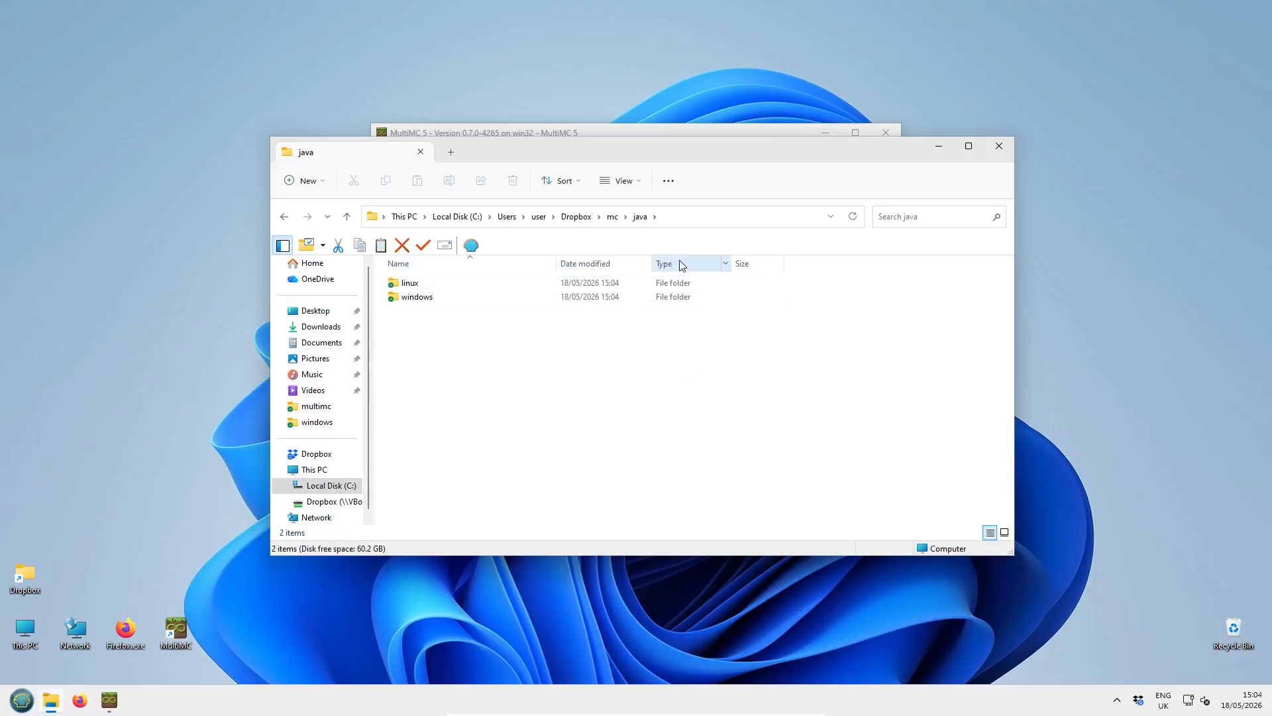
- Review the folder layout from the user folder through Dropbox, looking into multimc and then mc\java
left_click(540, 222)
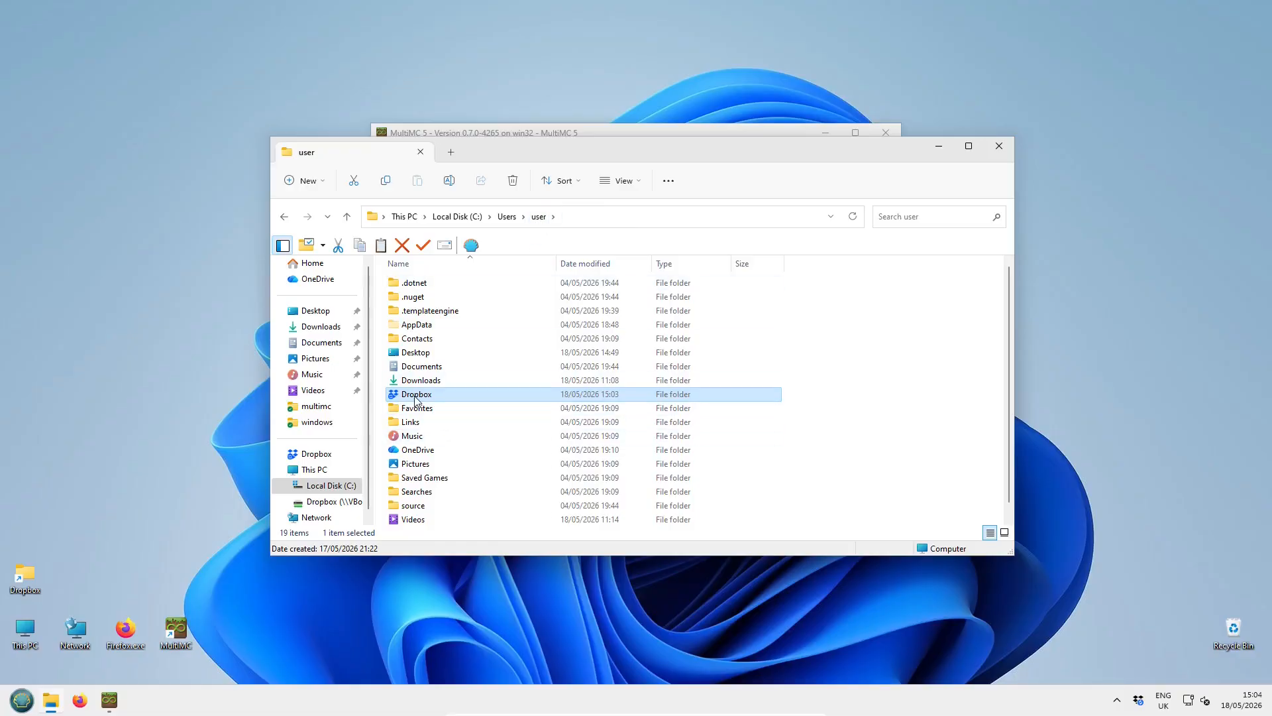
double_click(416, 396)
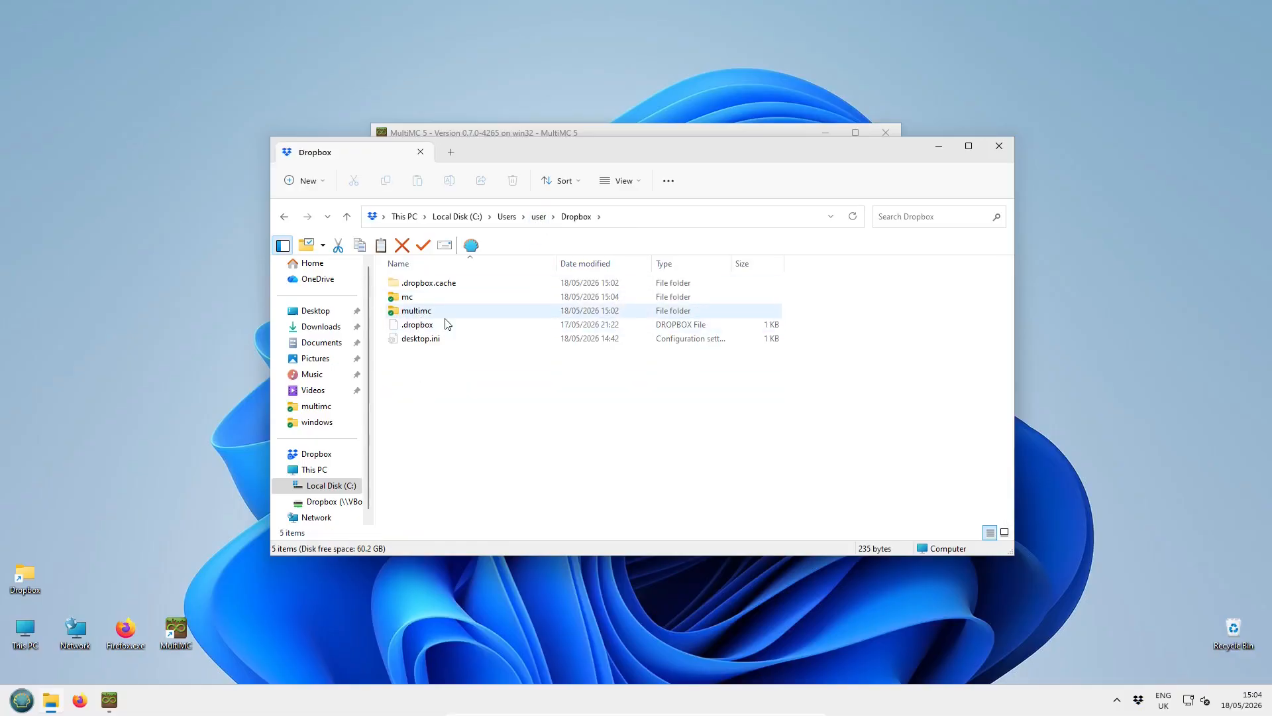
double_click(427, 311)
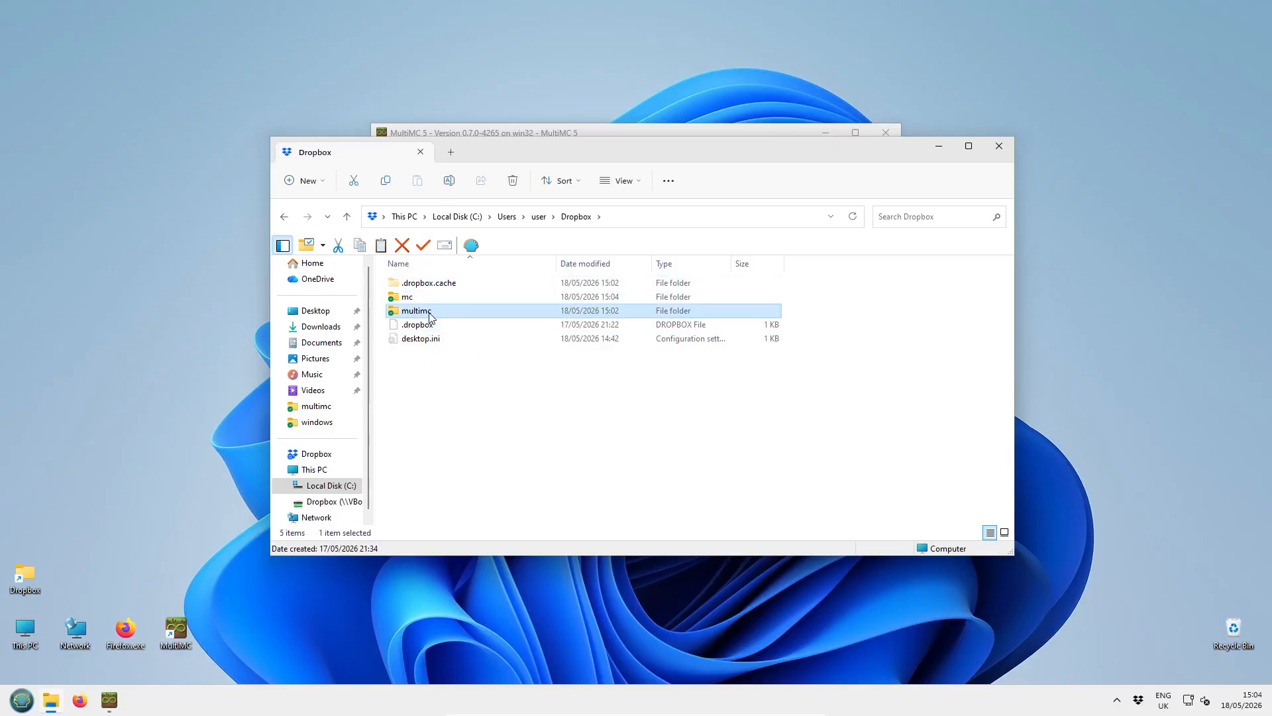
left_click(347, 217)
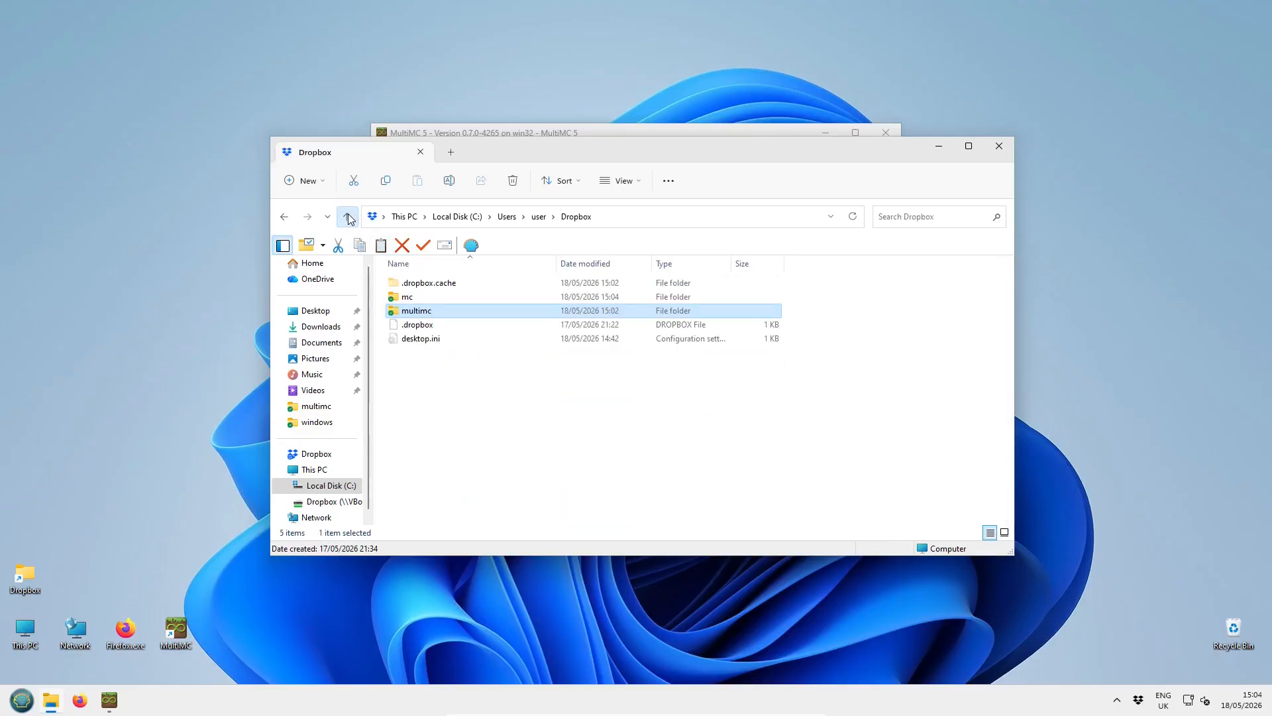
double_click(415, 299)
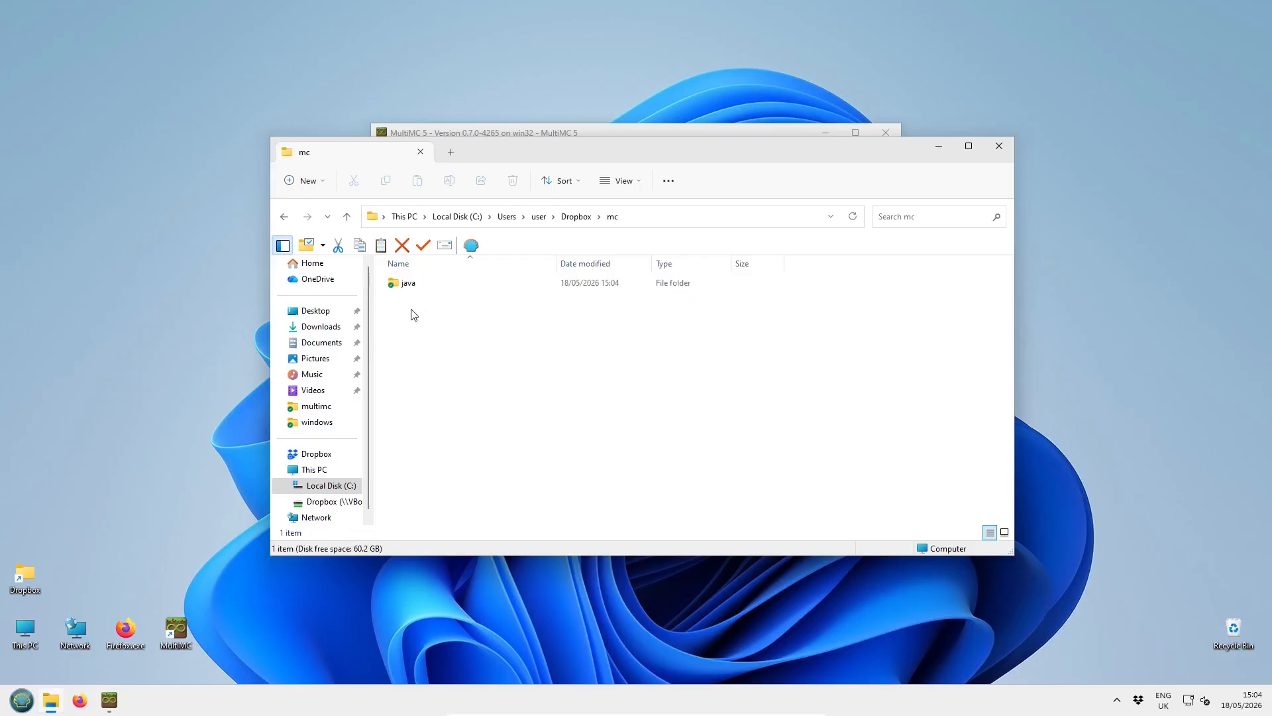
double_click(412, 286)
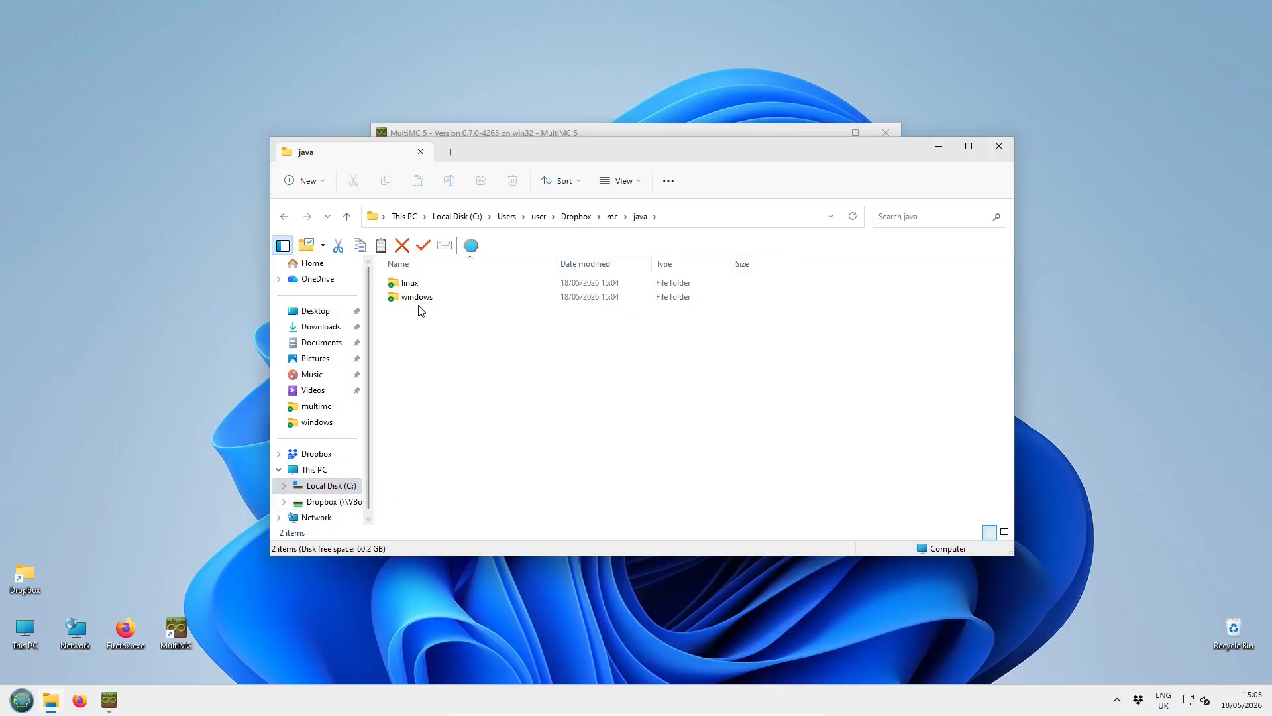
- Browse from This PC through the C: drive to Users\user and select the AppData folder
left_click(315, 471)
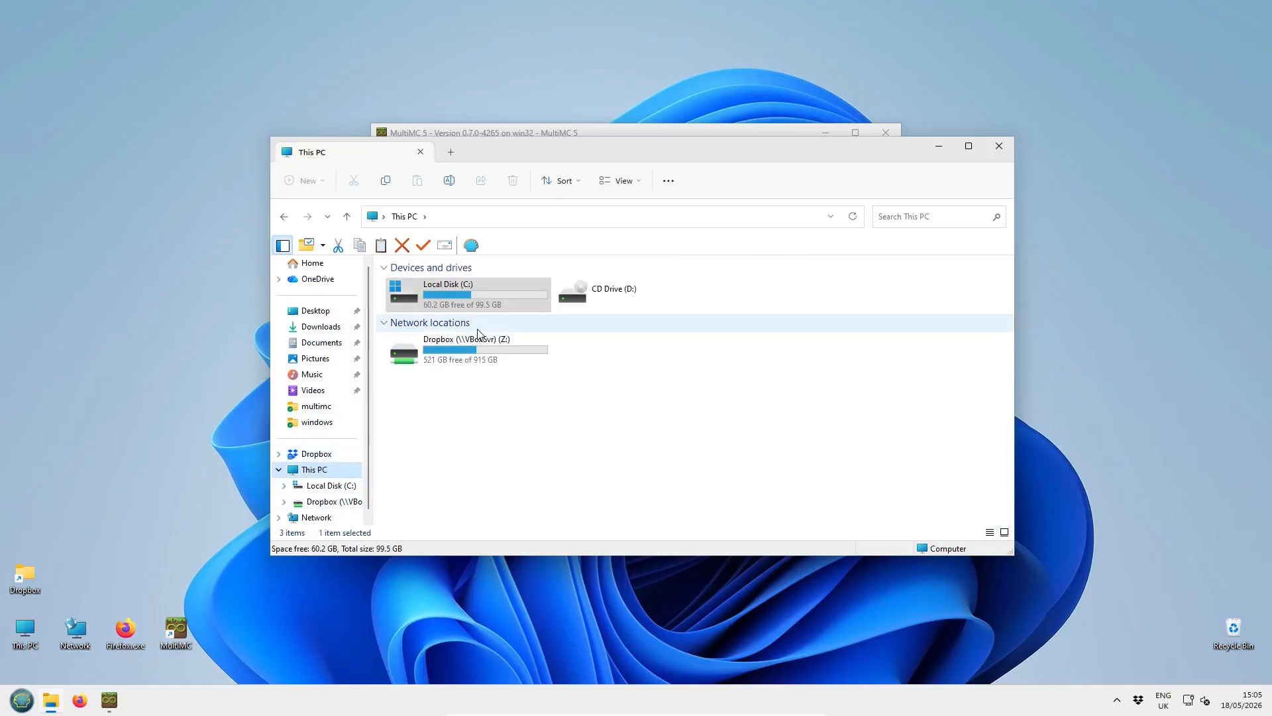
left_click(467, 295)
double_click(467, 295)
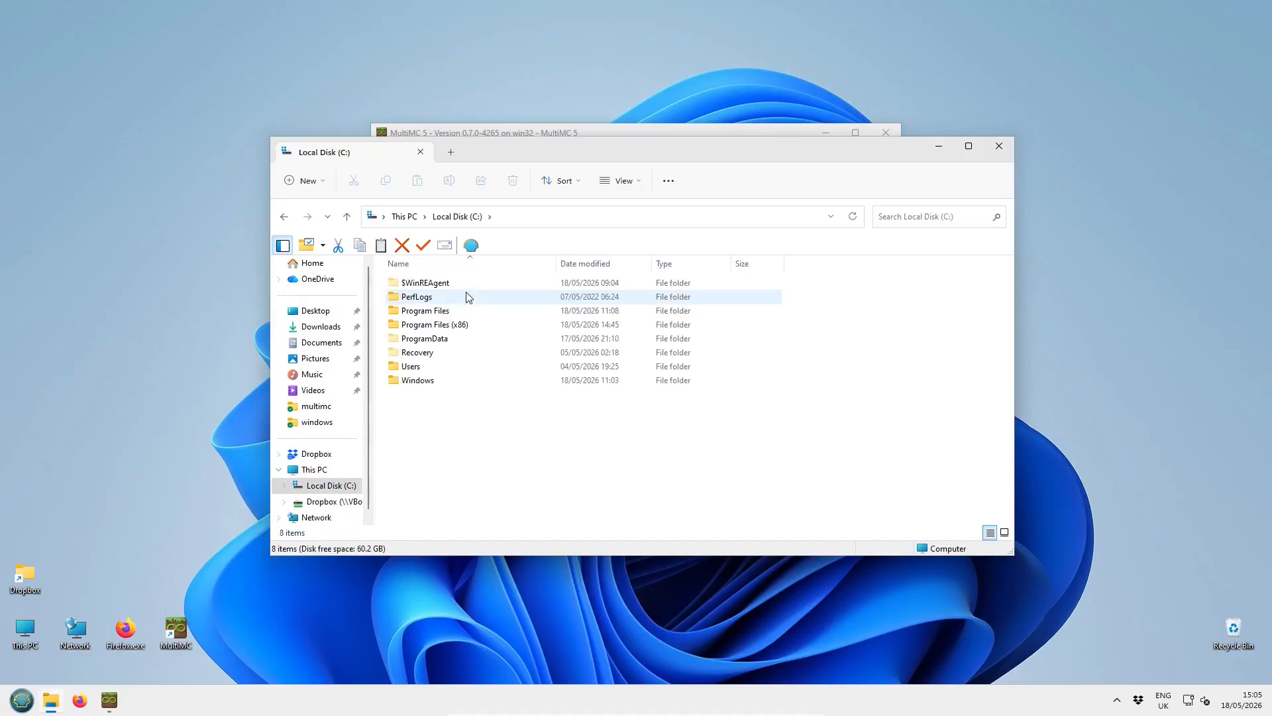
double_click(414, 368)
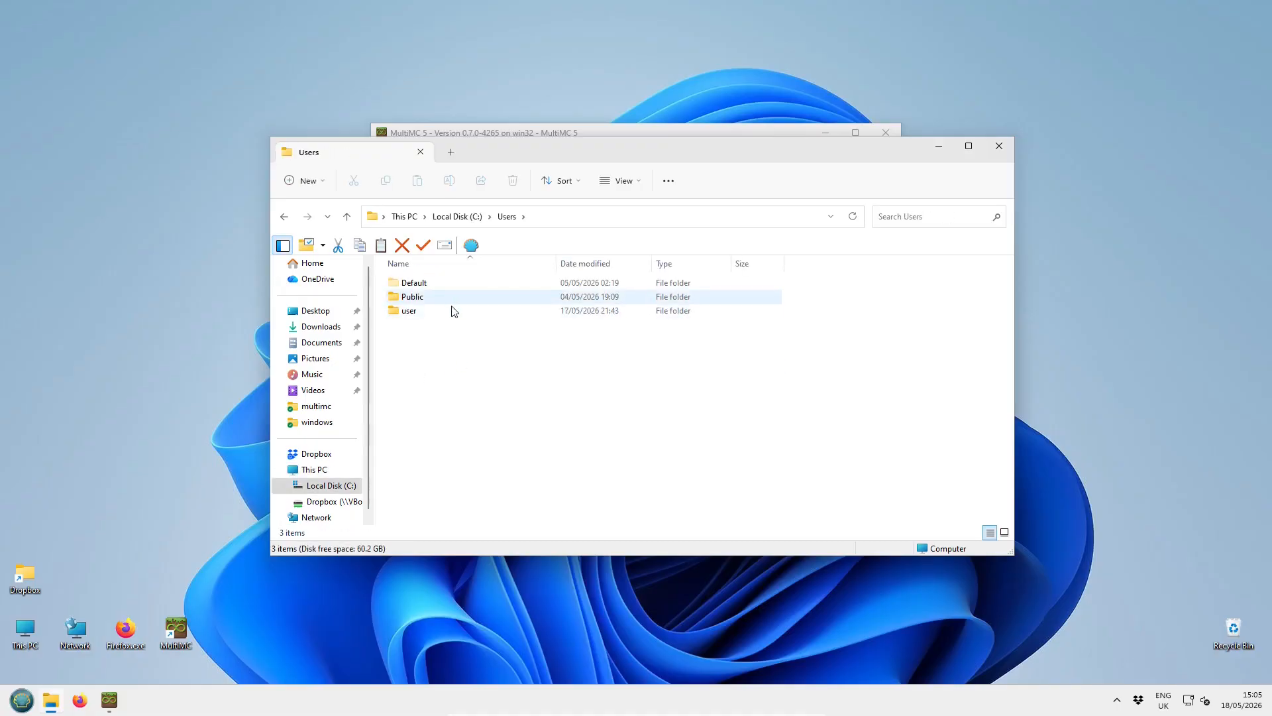
double_click(408, 312)
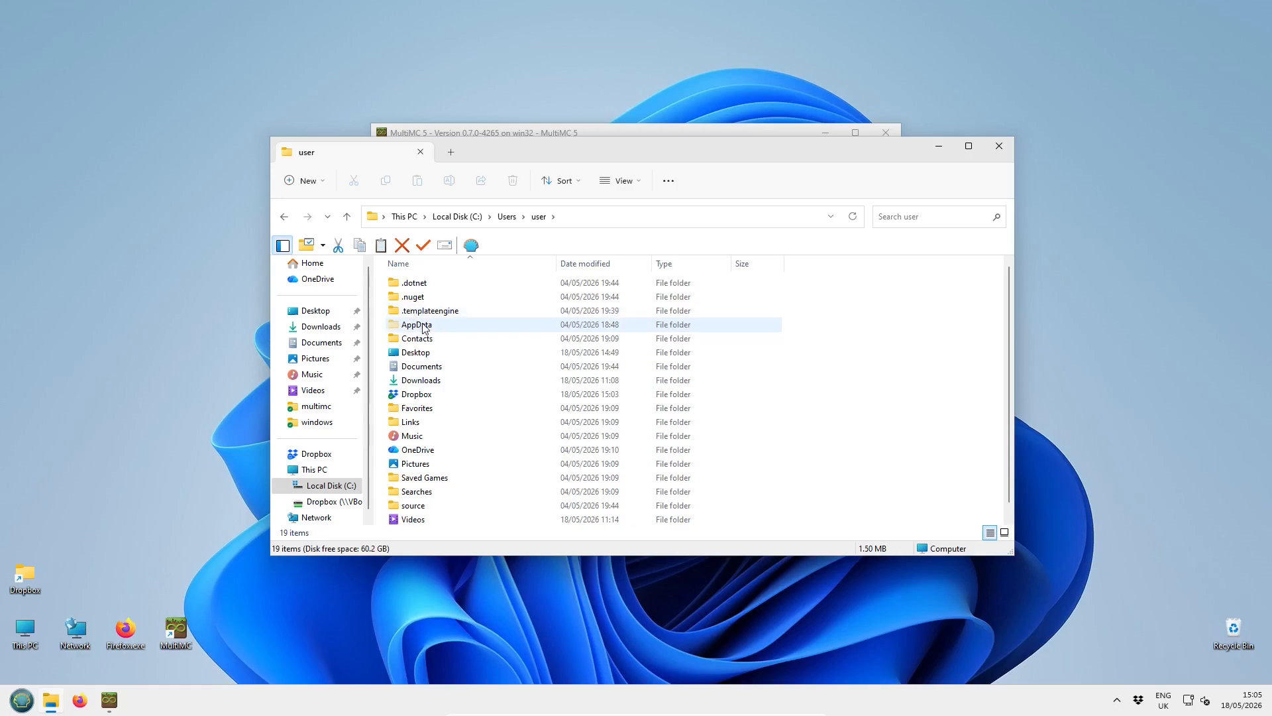
left_click(424, 328)
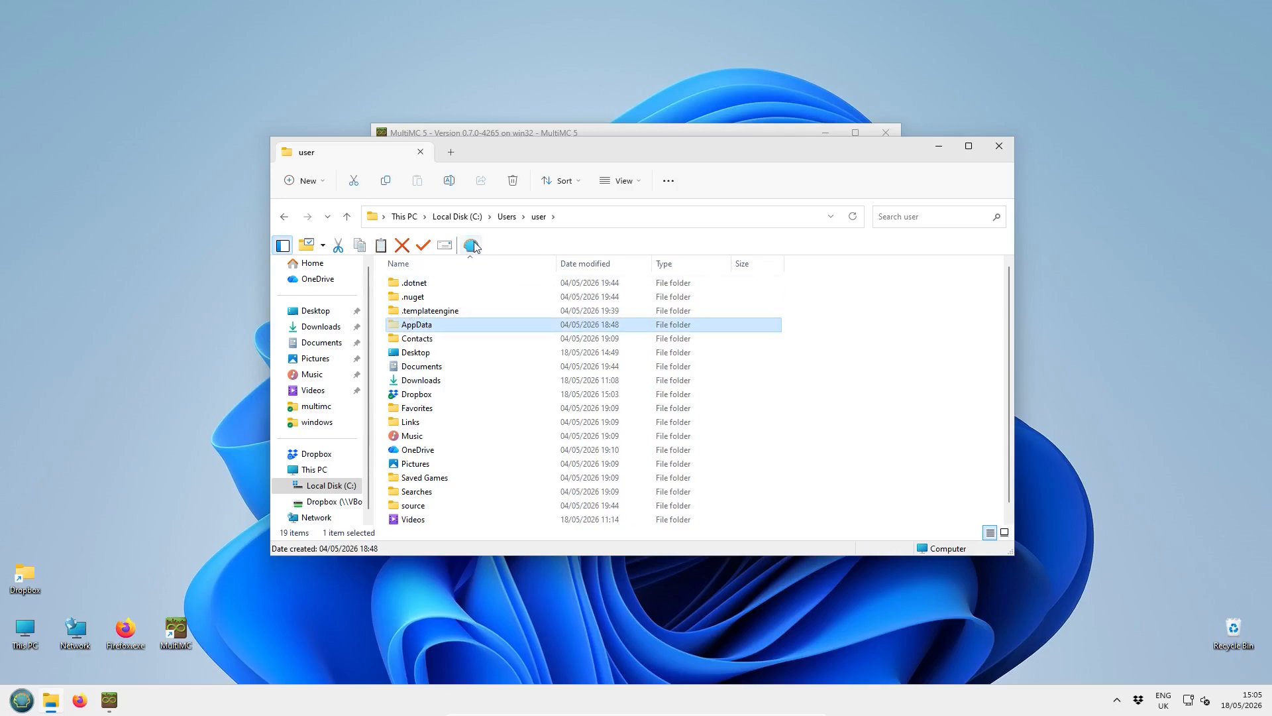
- Check the Hidden items display setting, and look inside the user's AppData\Roaming folder
left_click(634, 185)
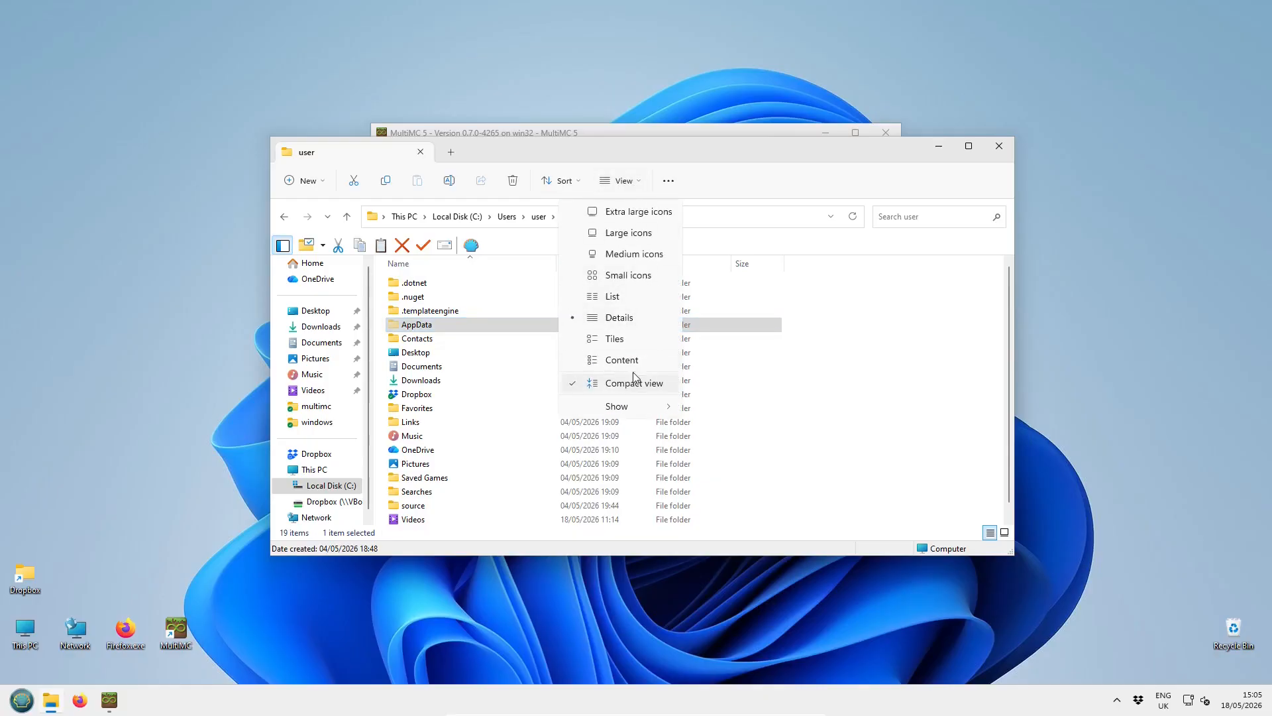
mouse_move(618, 406)
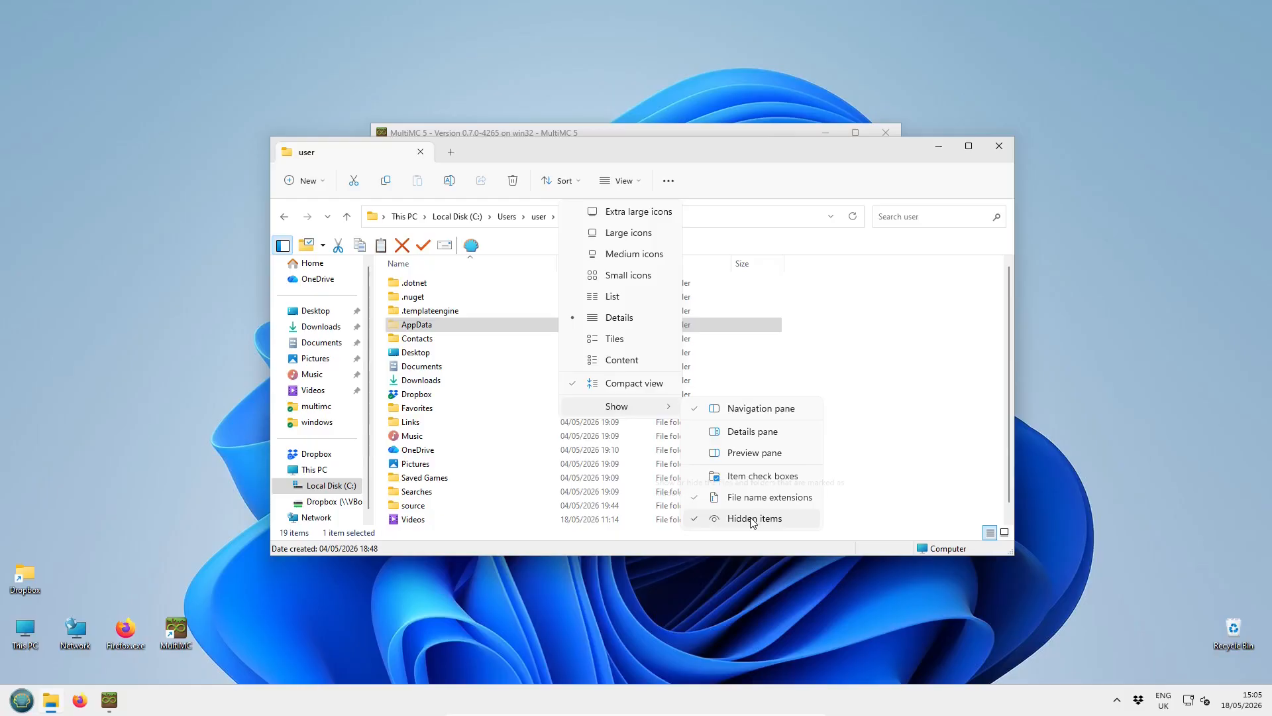
left_click(925, 355)
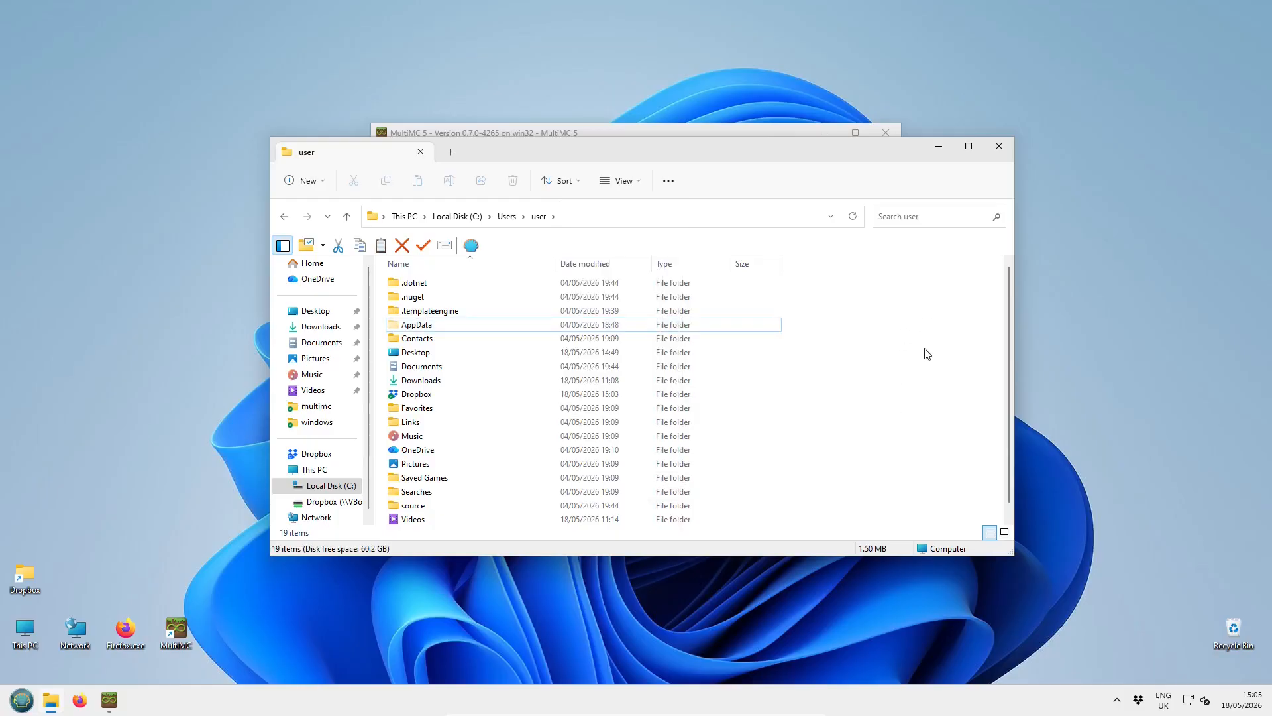
double_click(438, 326)
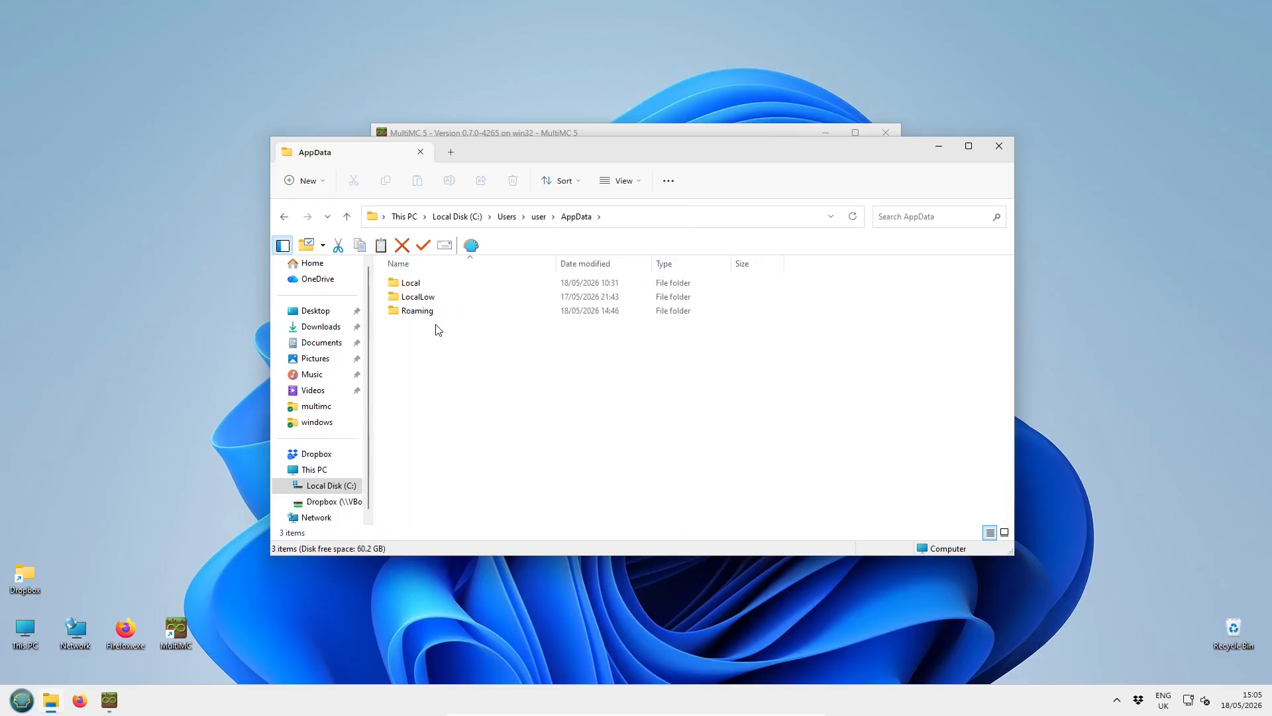
double_click(418, 310)
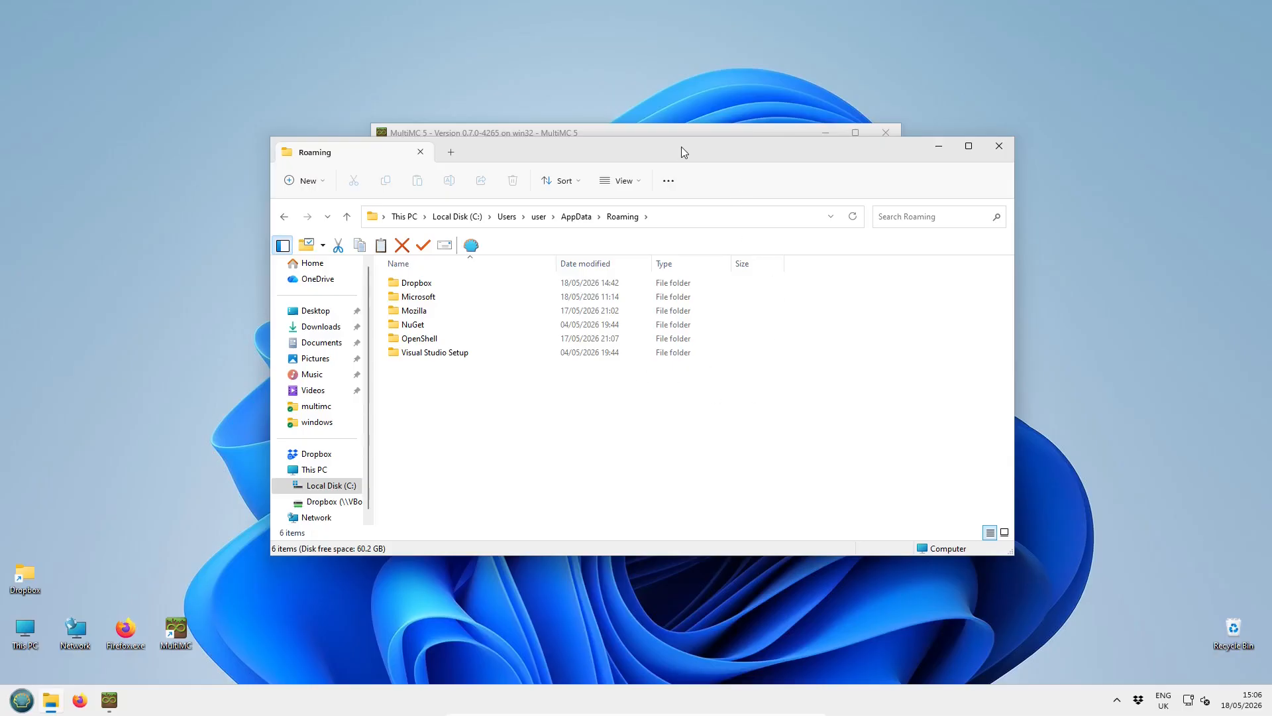
- Close the Roaming folder window and MultiMC
left_click(998, 150)
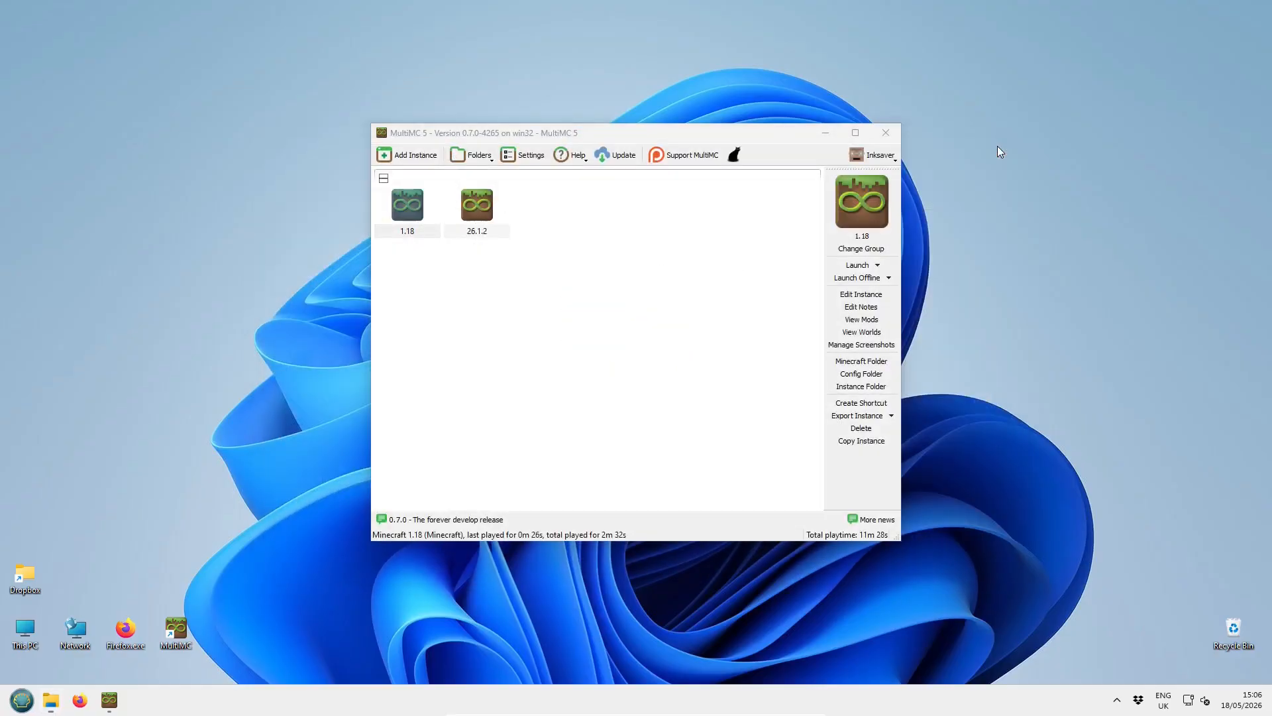
left_click(886, 135)
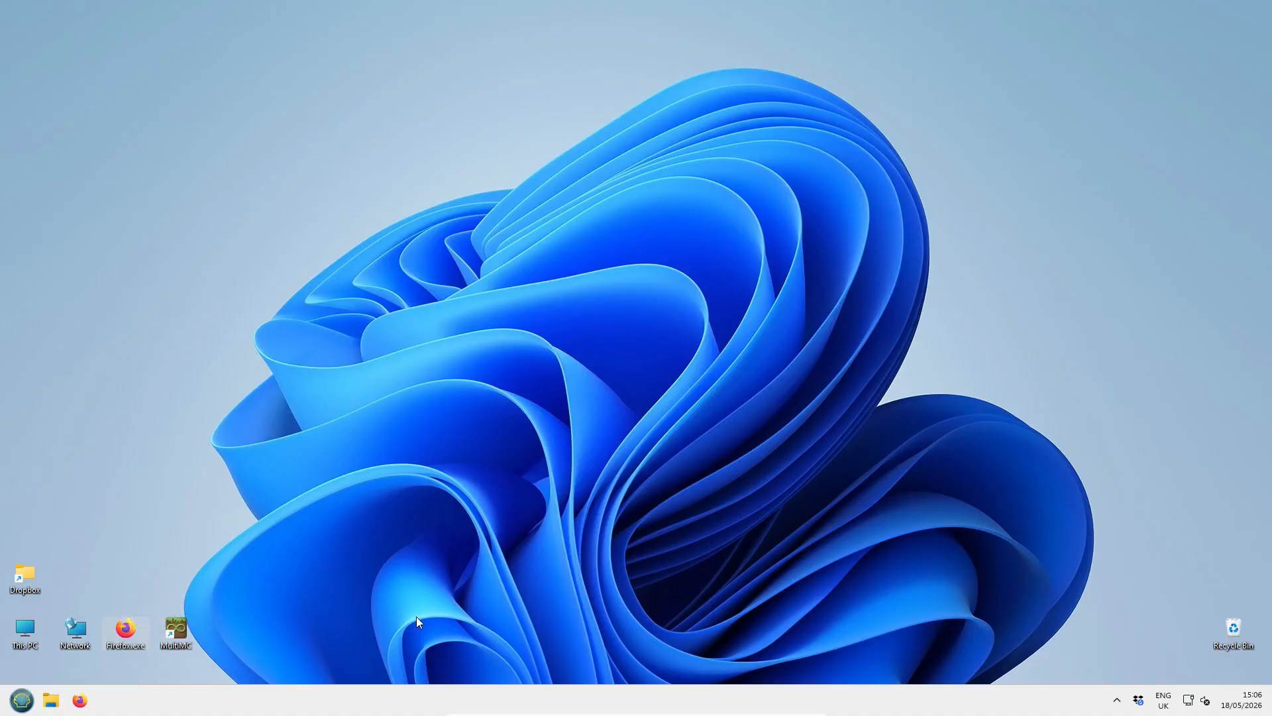
- Open Firefox, reposition its window, and go to minecraft.net in a new tab
double_click(122, 630)
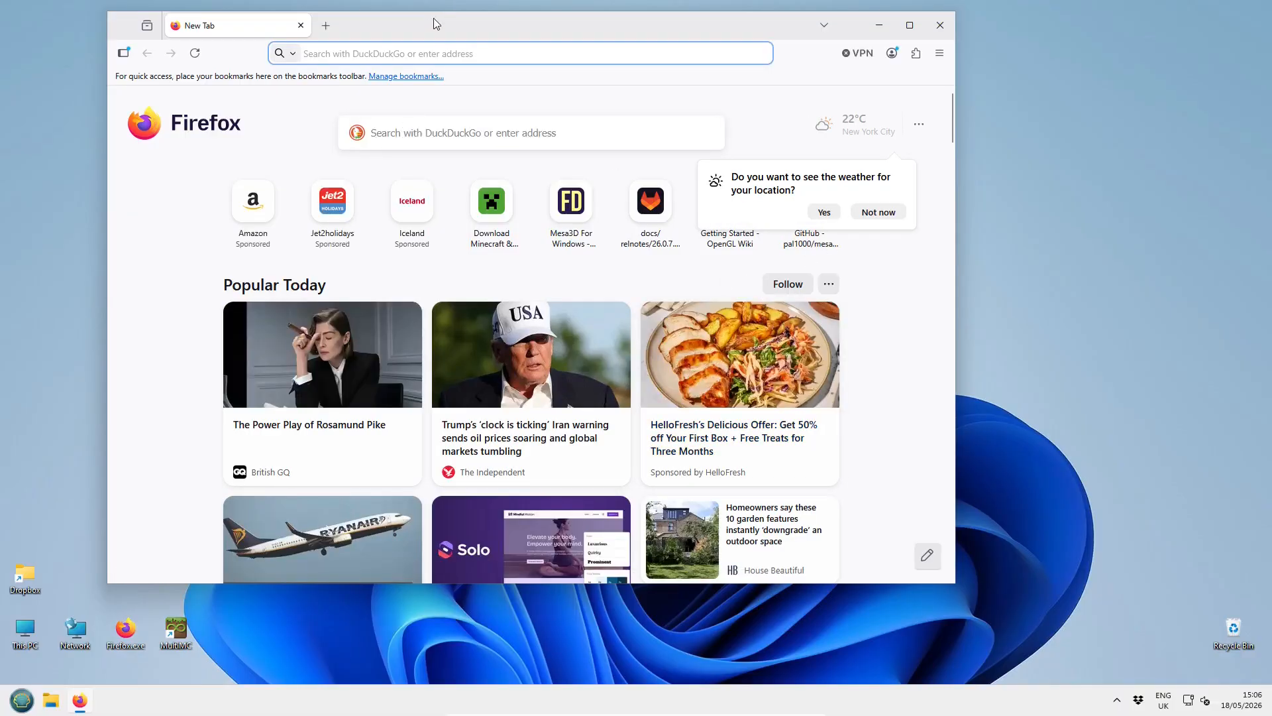
left_click_drag(434, 24, 497, 93)
left_click(390, 96)
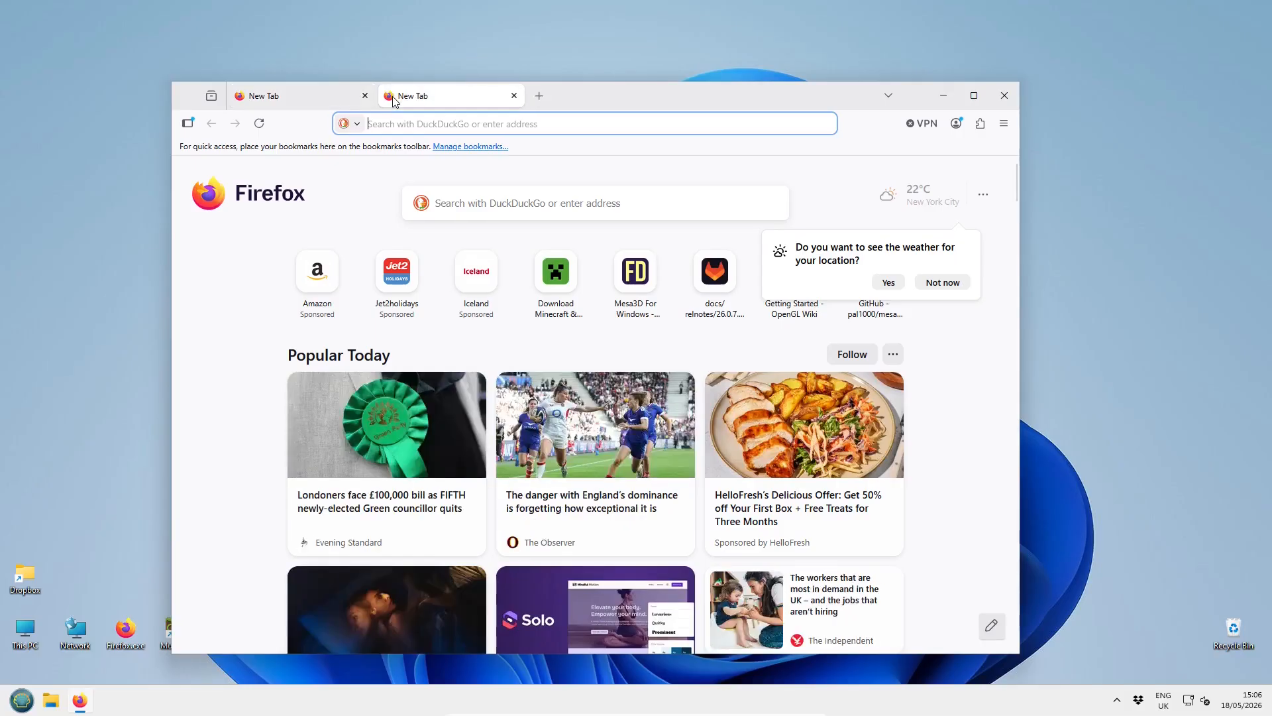
left_click(403, 124)
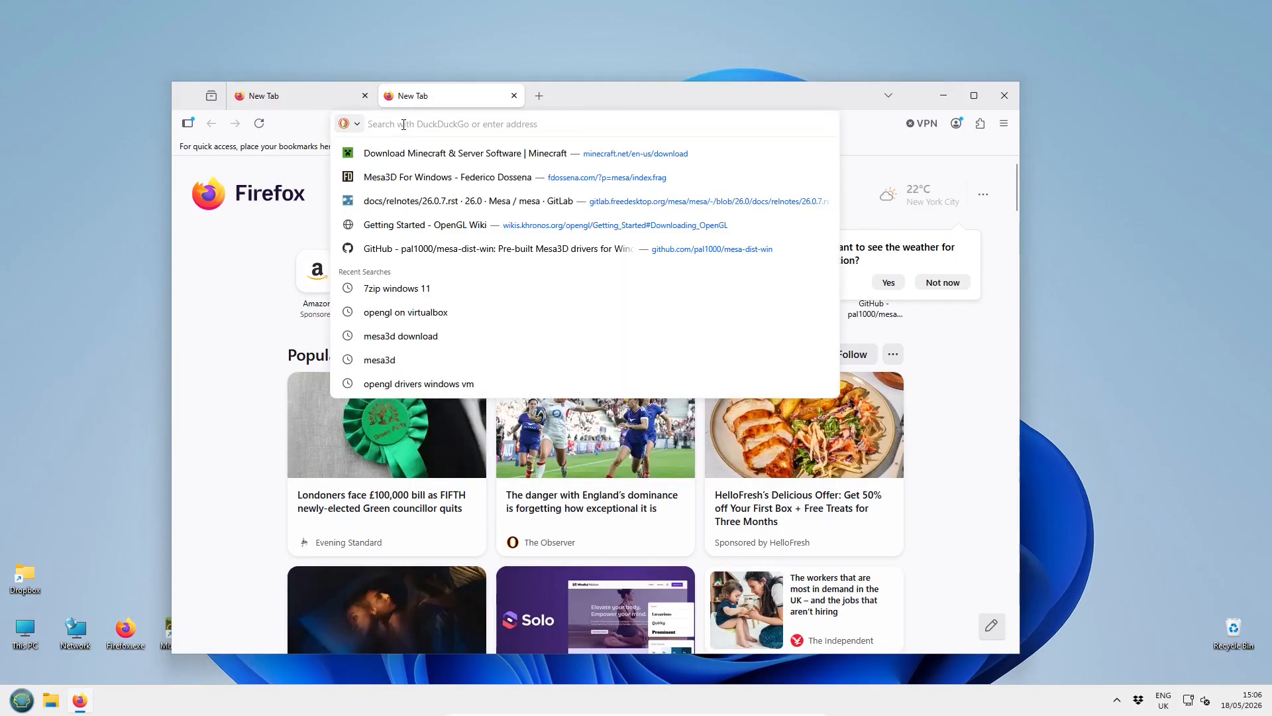
type("min")
type("e")
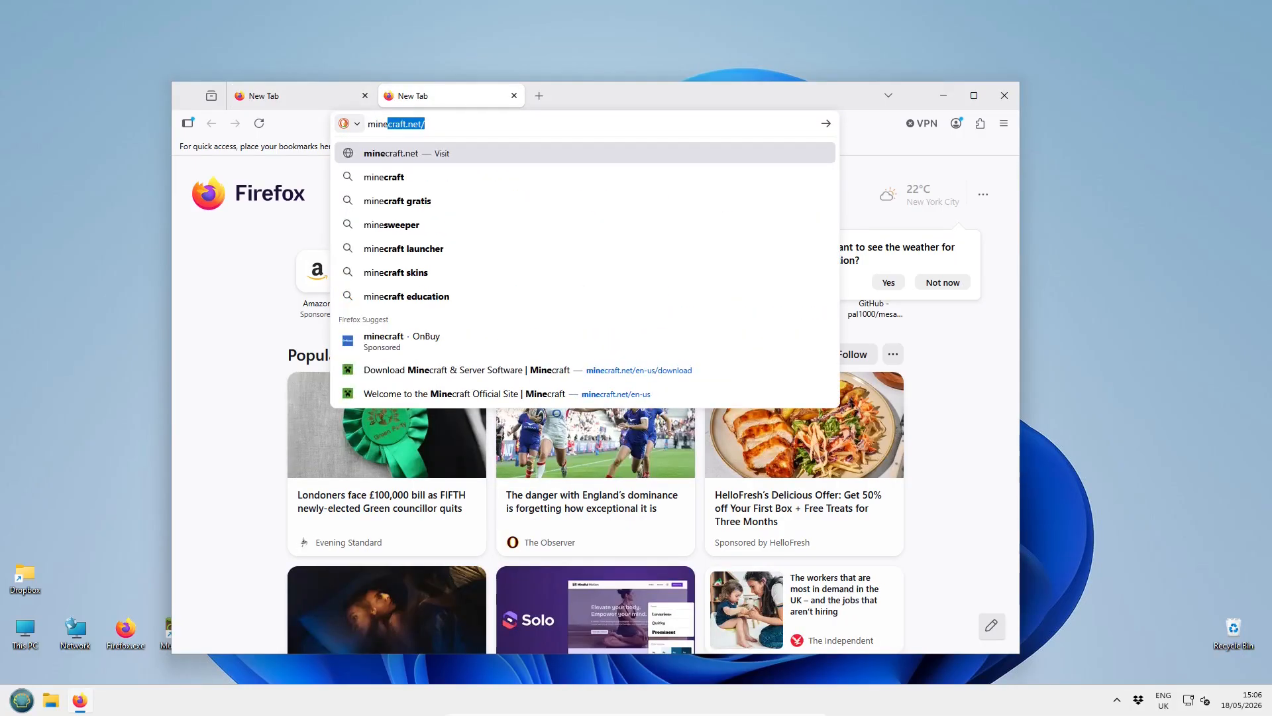
type("craf")
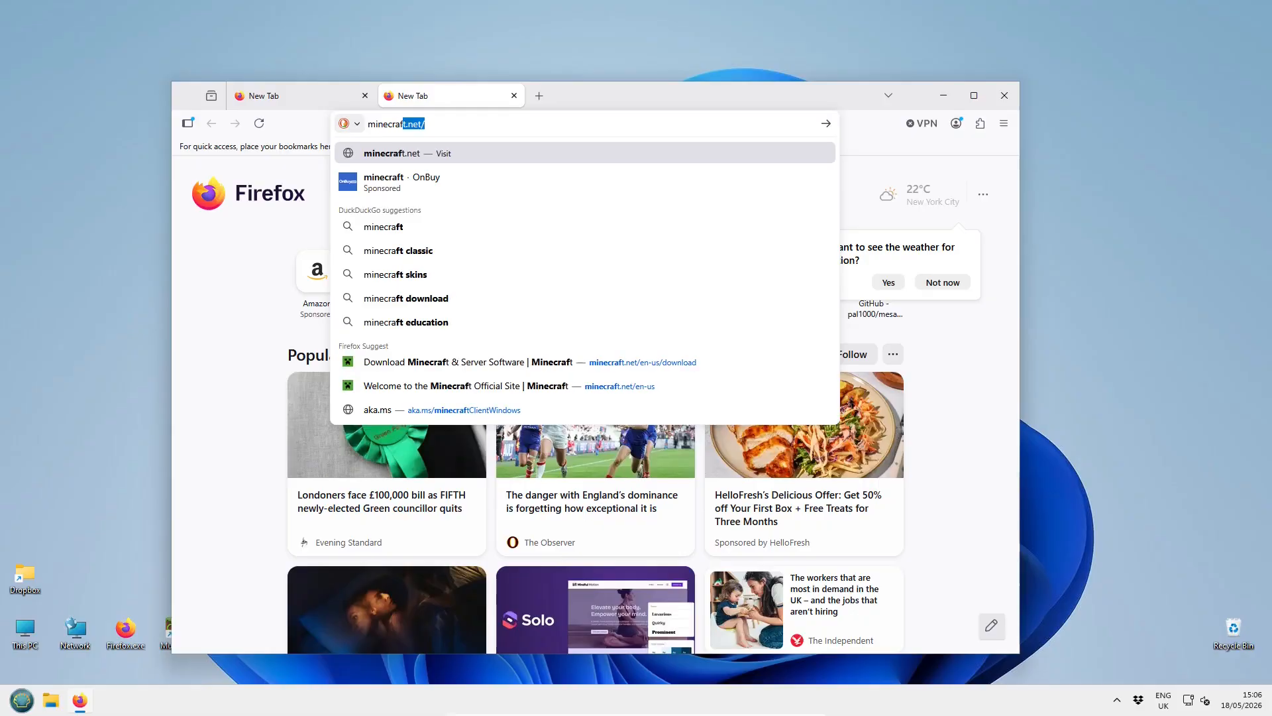
type("t.netr")
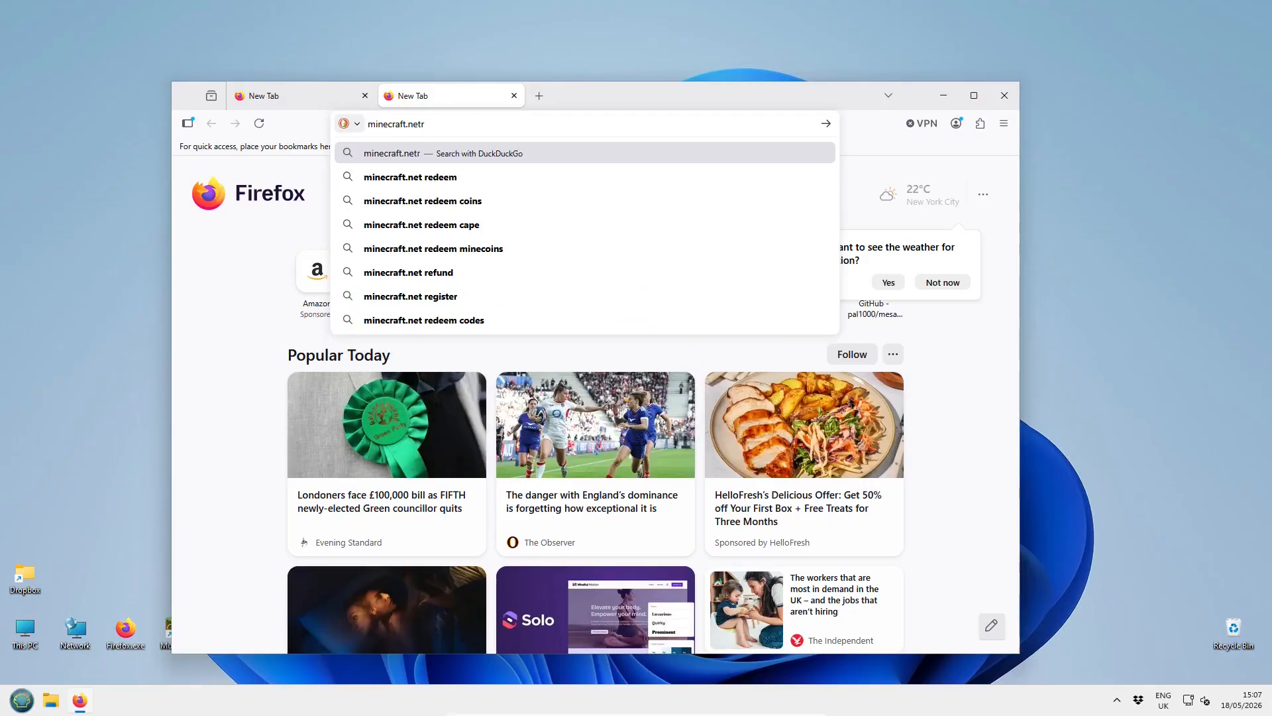
key("BackSpace")
key("Return")
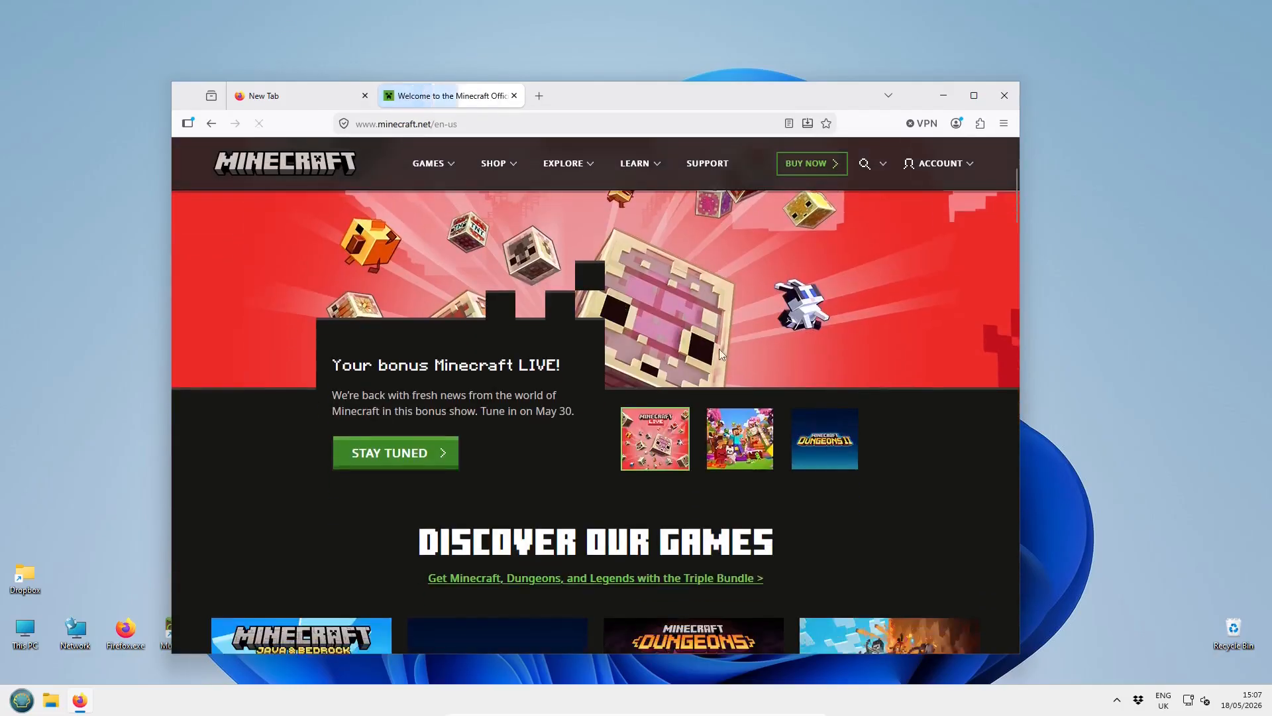
- Open the Minecraft downloads page from the "Need to redownload?" section of the home page
scroll(722, 355, "down", 15)
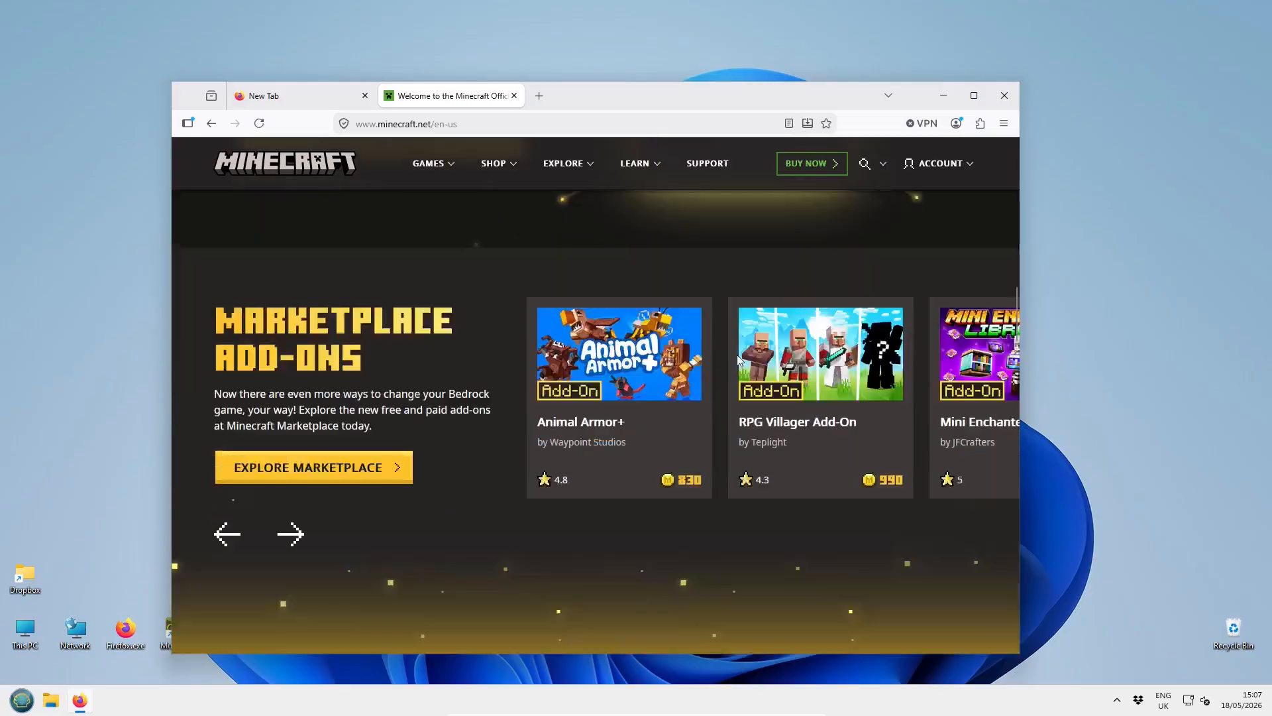
scroll(738, 358, "down", 12)
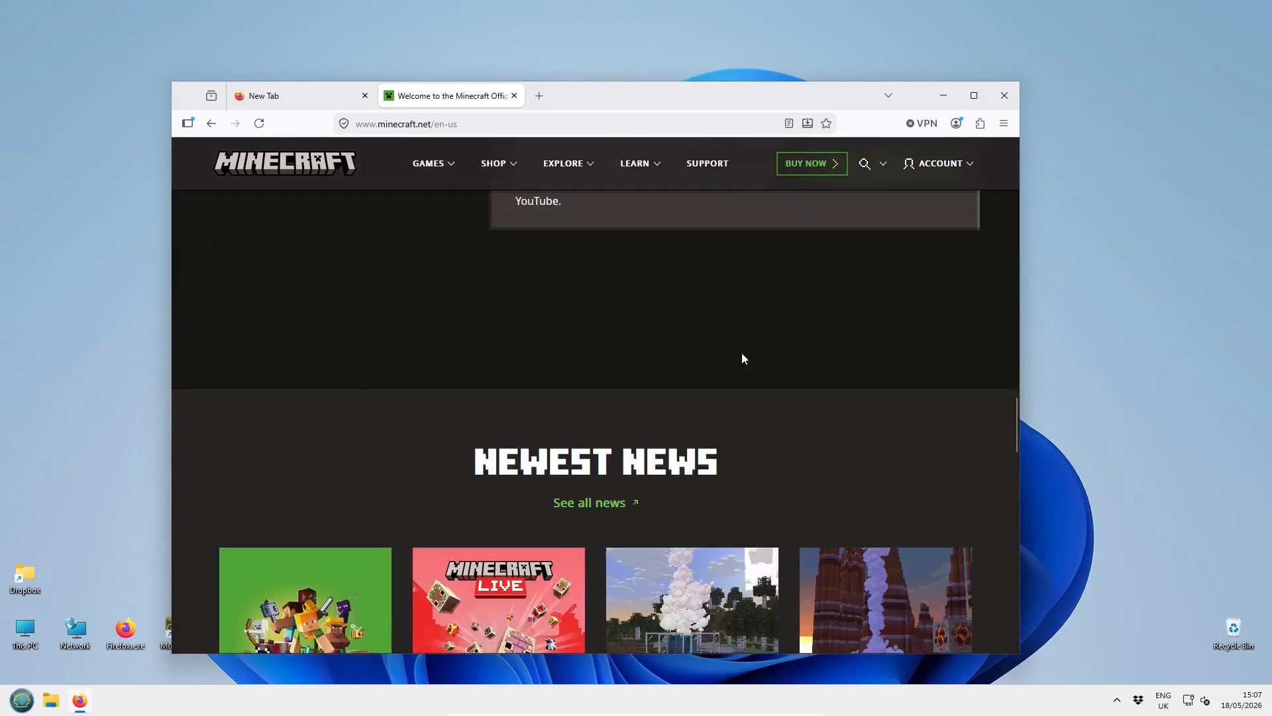
scroll(743, 358, "down", 15)
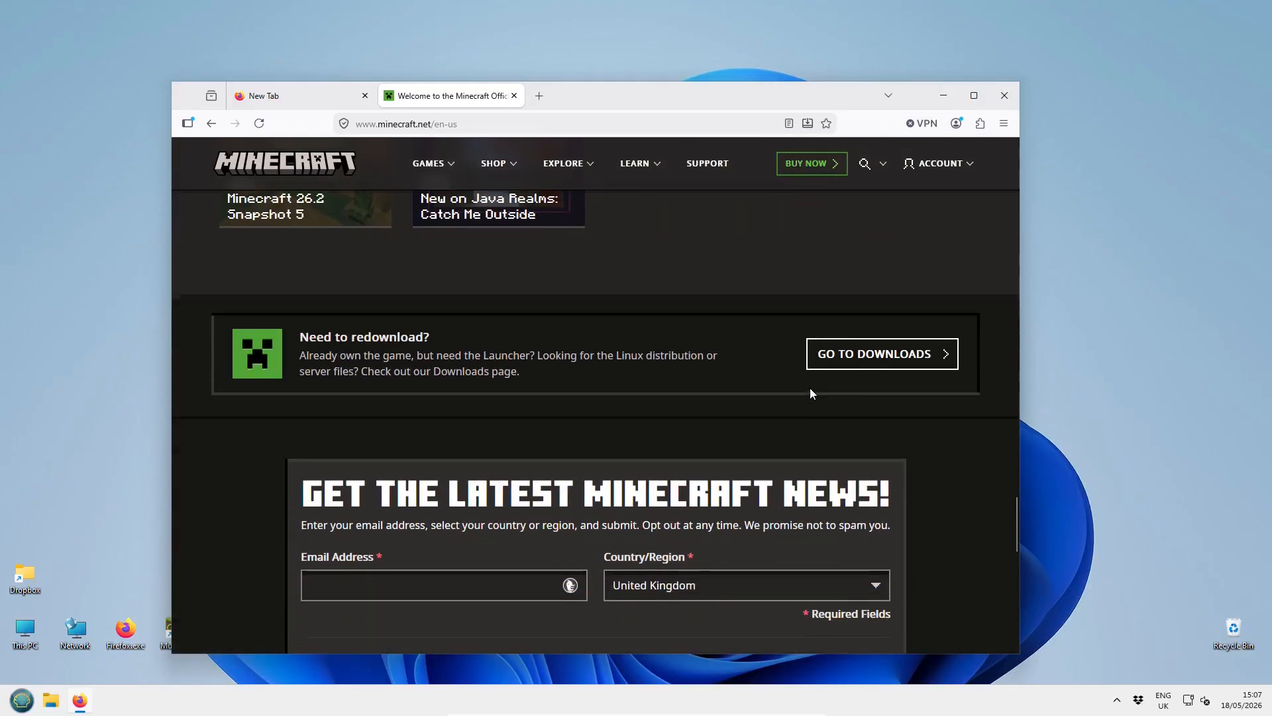
left_click(859, 362)
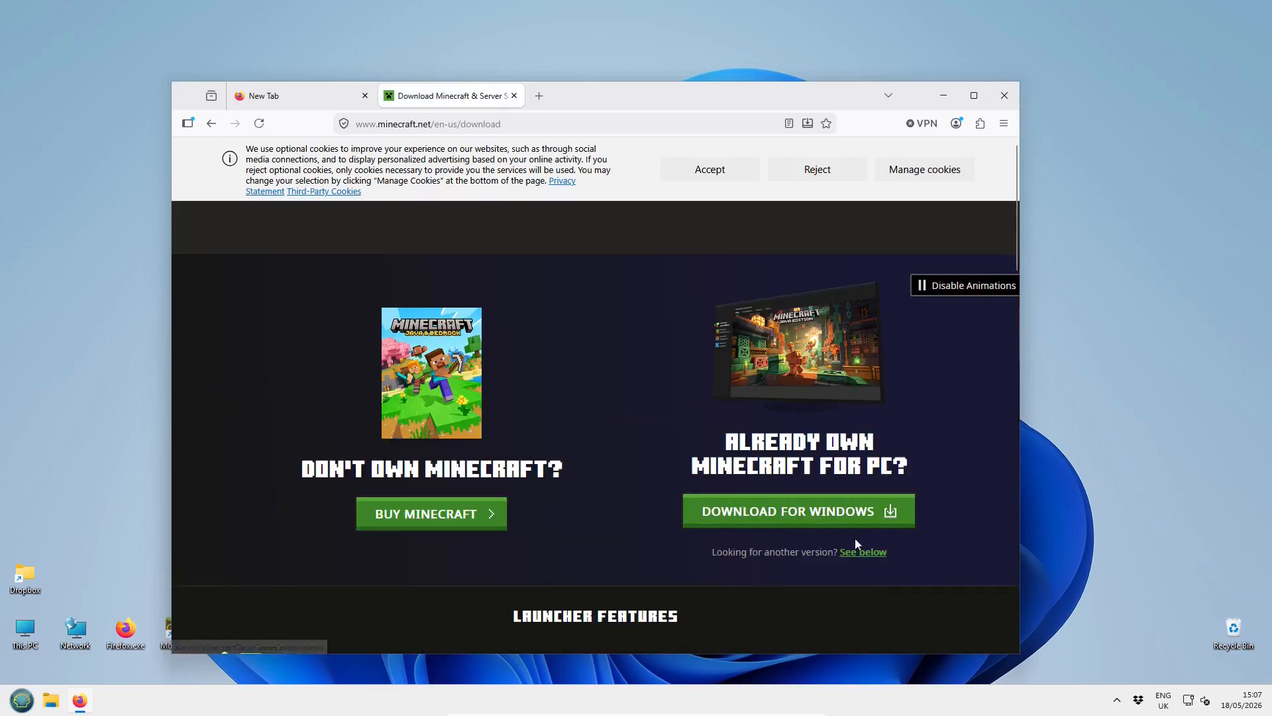
- Download the Windows Legacy launcher installer from the Other Versions & Platforms section
scroll(941, 424, "down", 2)
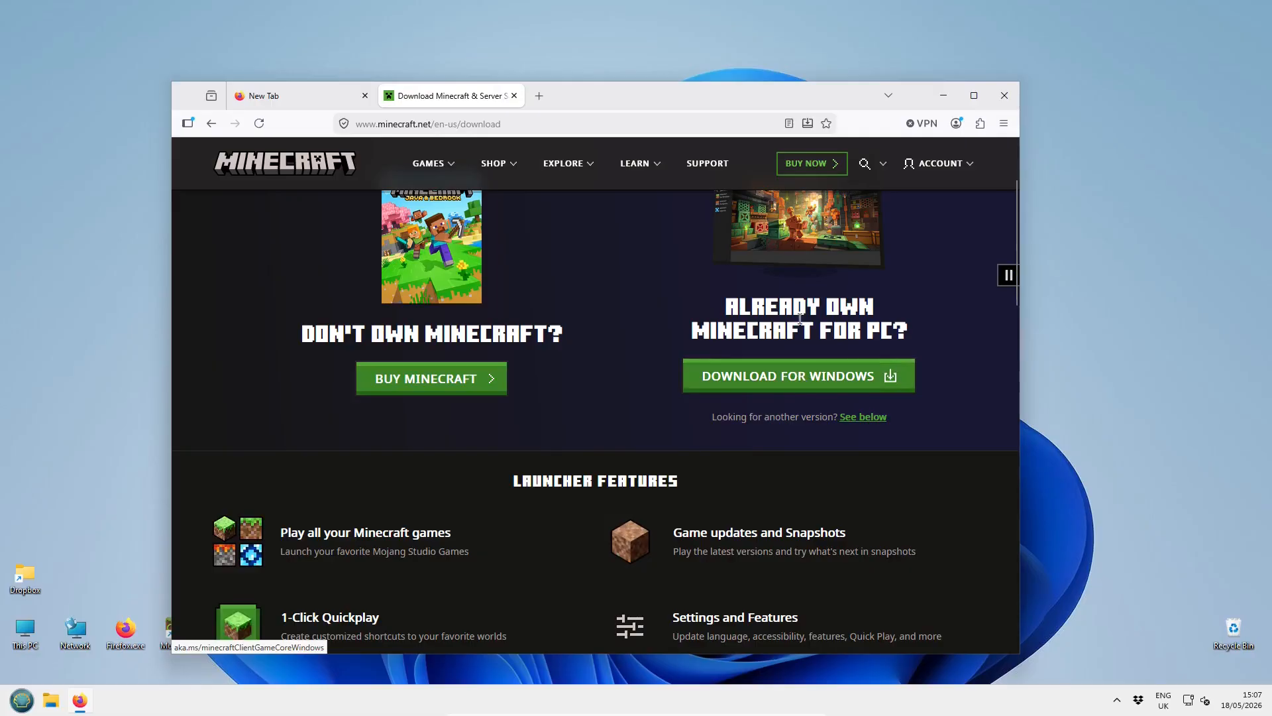
left_click(862, 419)
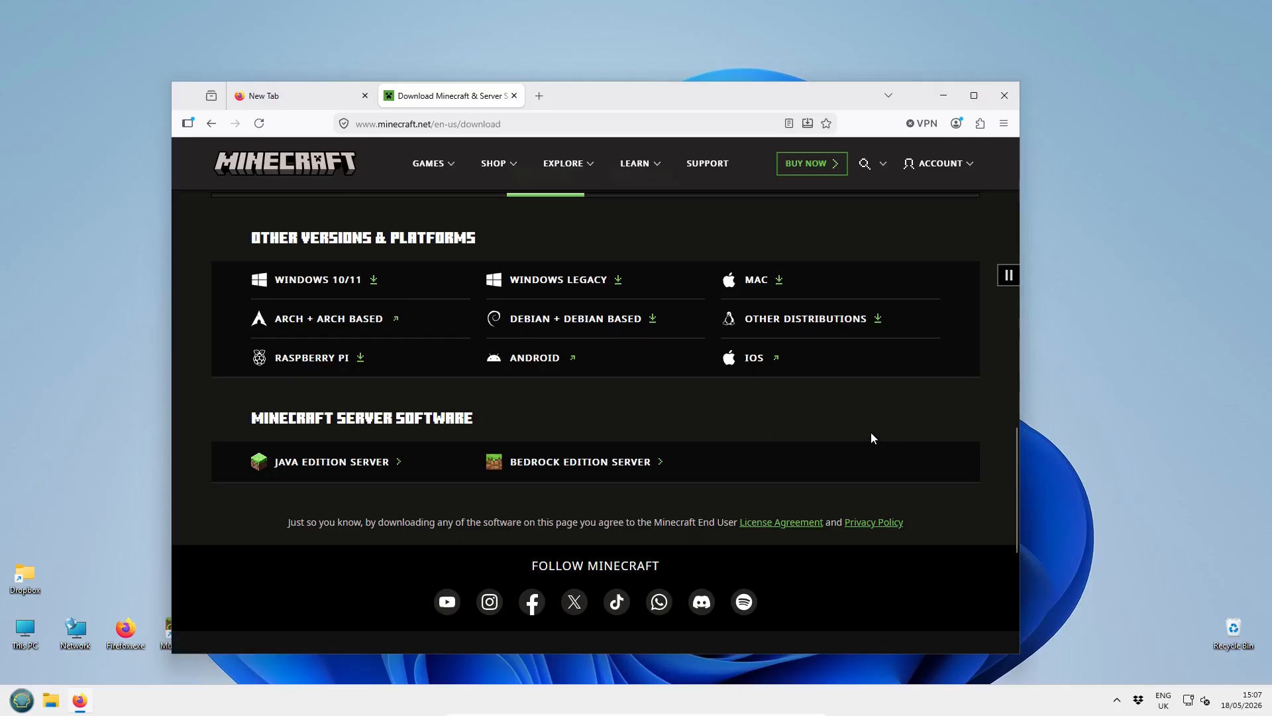
left_click(581, 282)
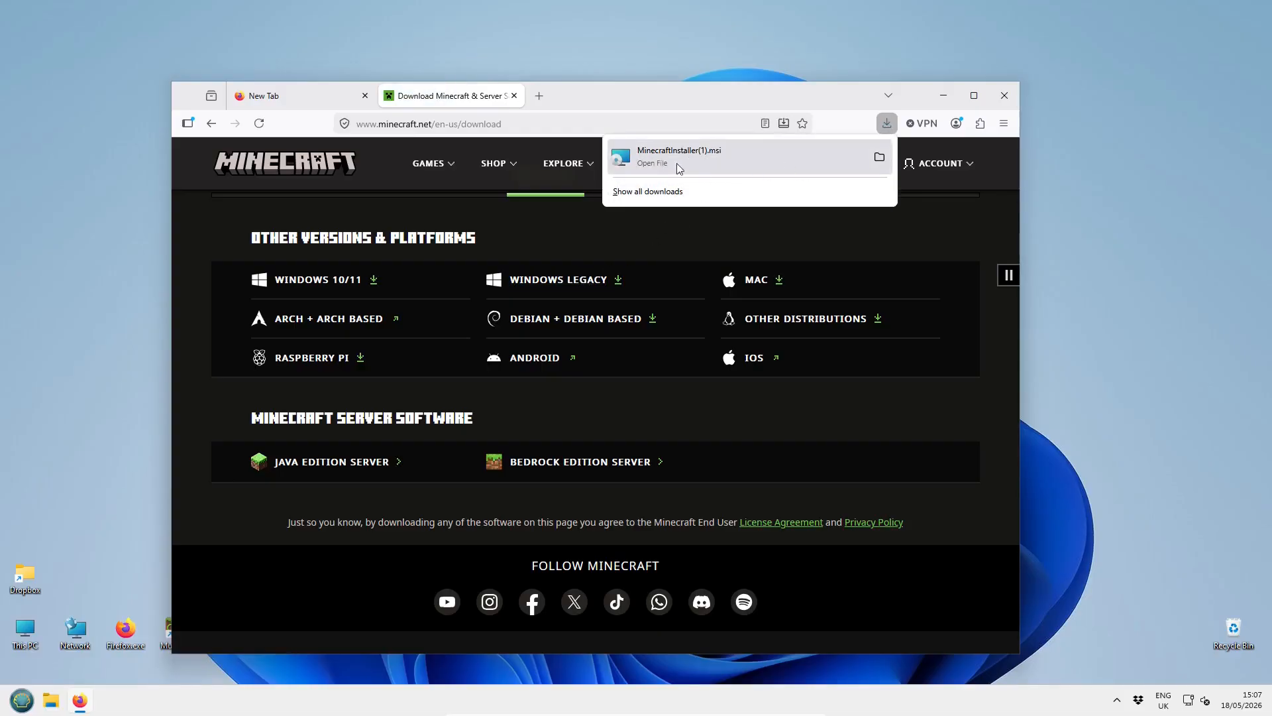
- Show the downloaded installer in its folder and delete the duplicate MinecraftInstaller(1).msi
left_click(879, 157)
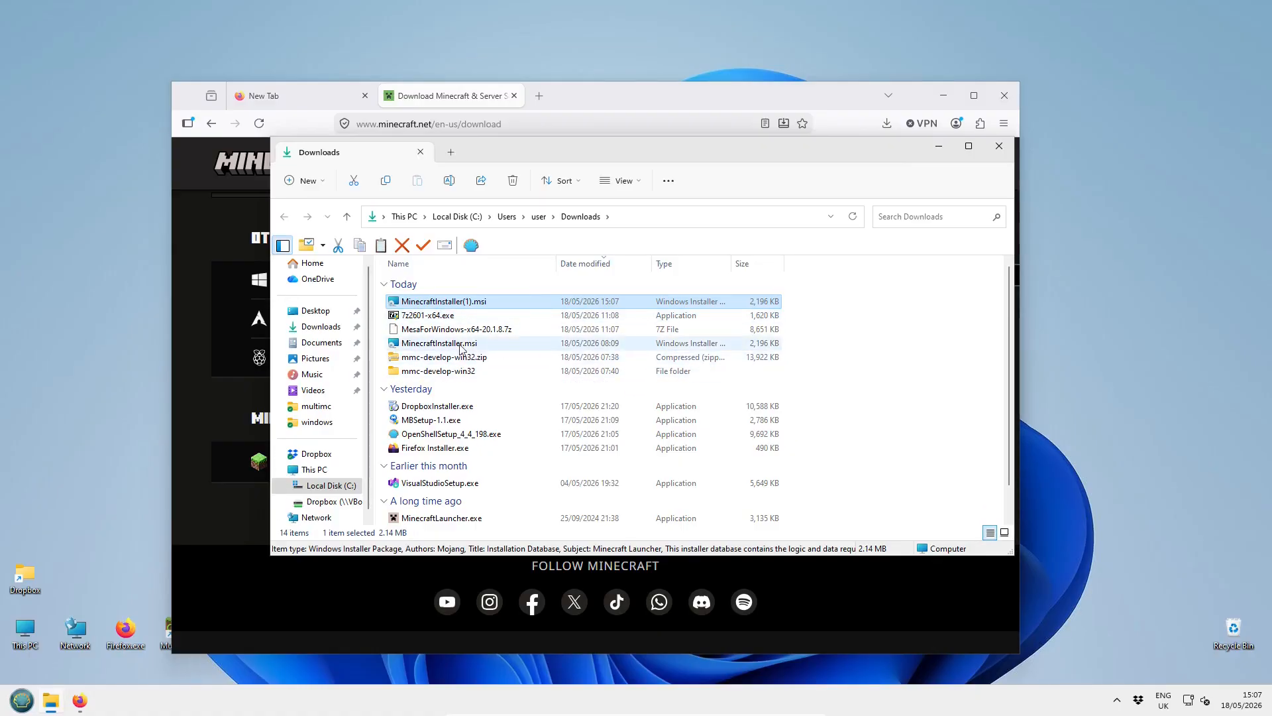
left_click(438, 310)
left_click(442, 303)
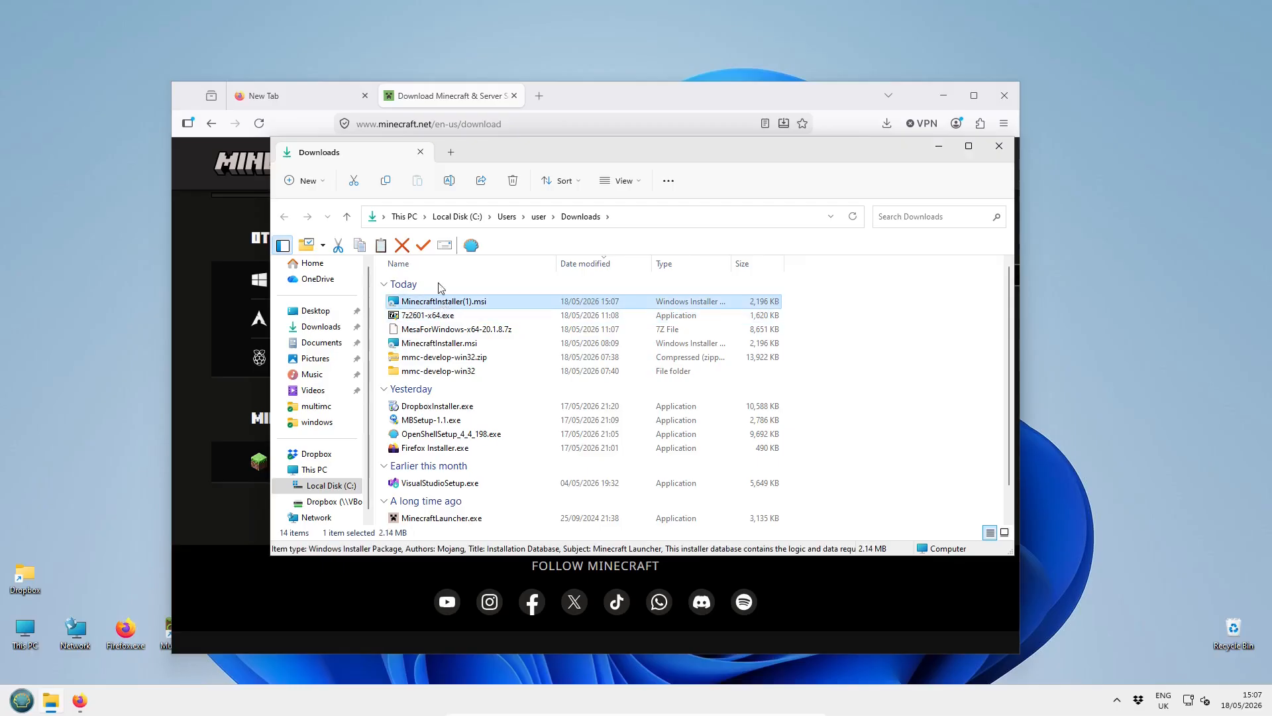
left_click(402, 245)
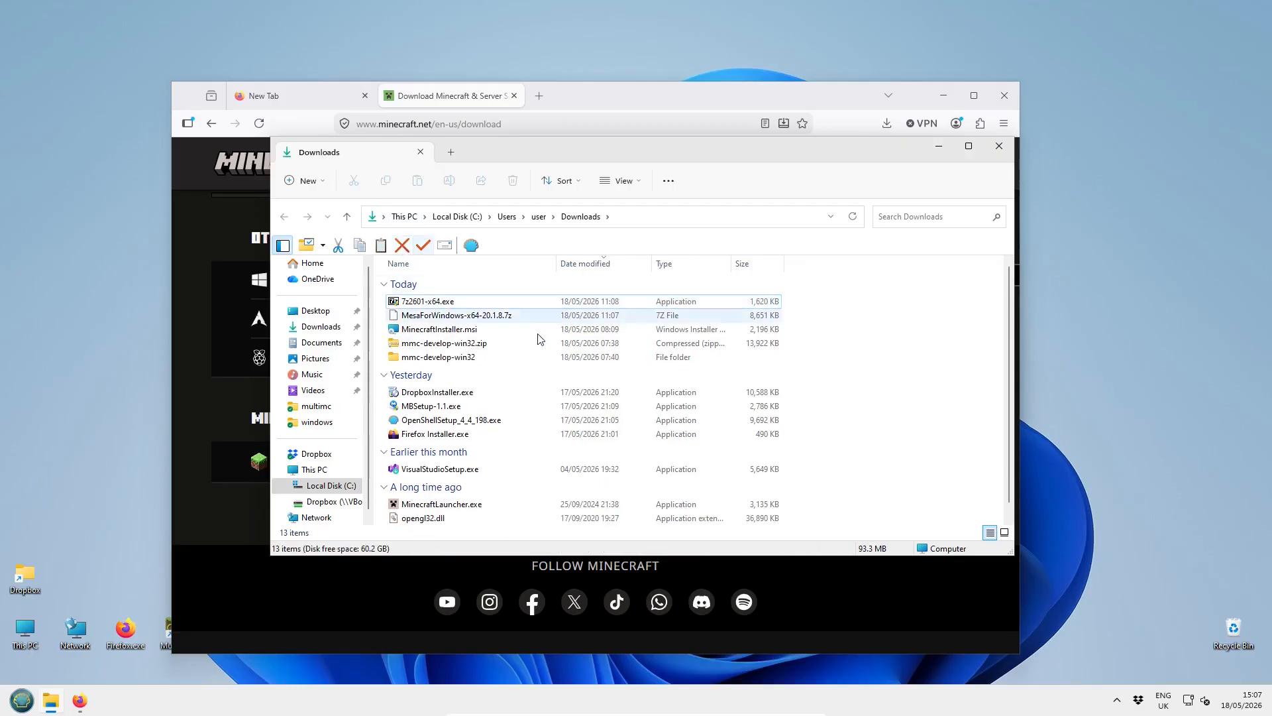
- Install Minecraft Launcher from MinecraftInstaller.msi into C:\Program Files (x86)\ with a desktop shortcut, without starting the launcher on exit
double_click(447, 330)
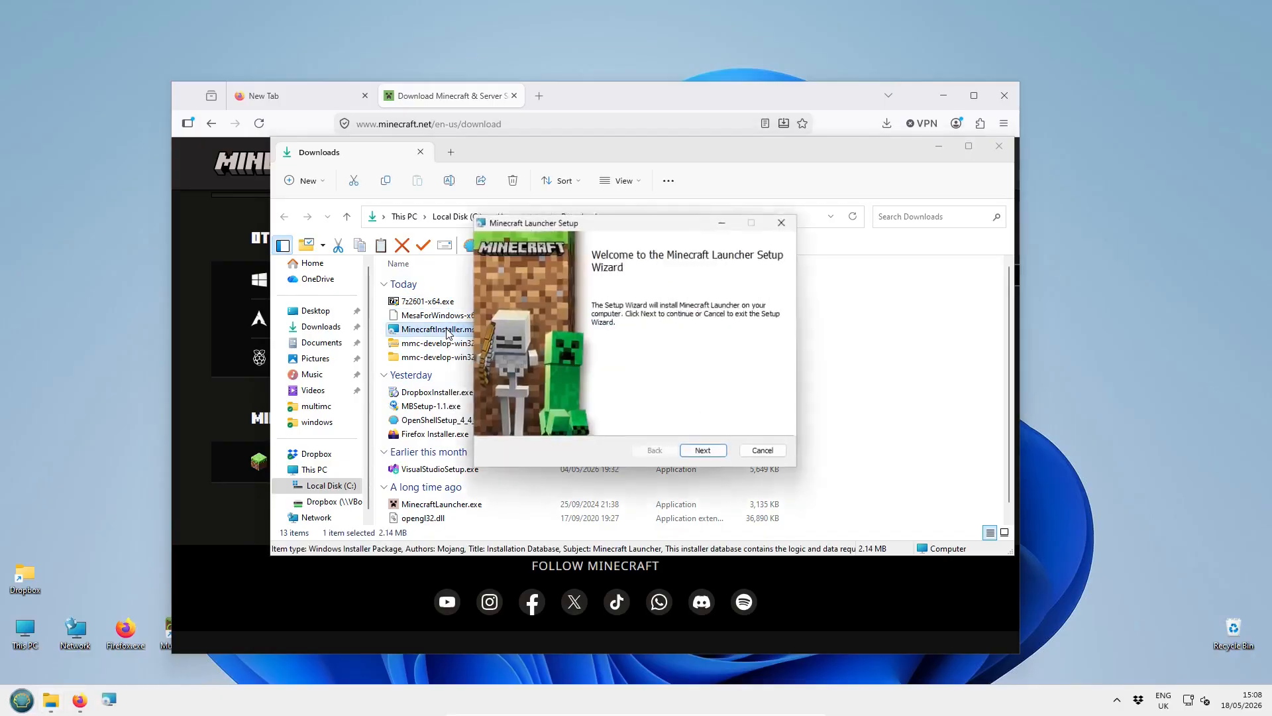
left_click(704, 452)
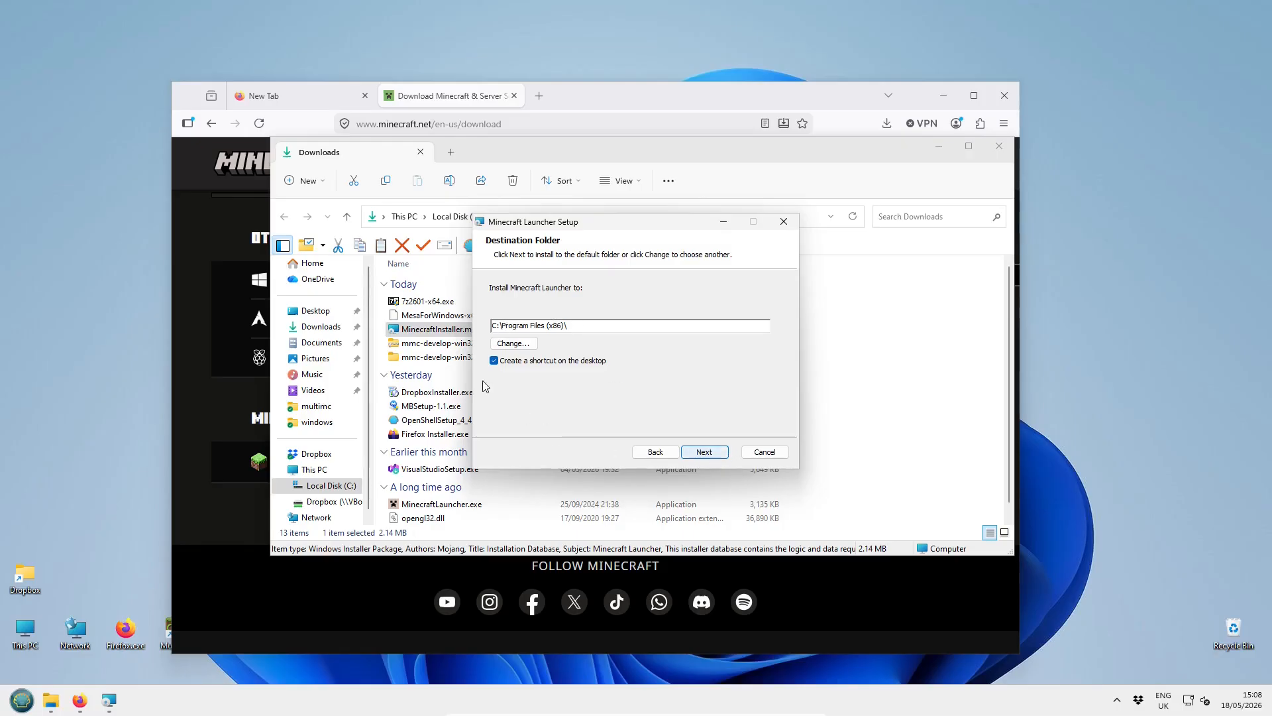
left_click(707, 456)
left_click(698, 453)
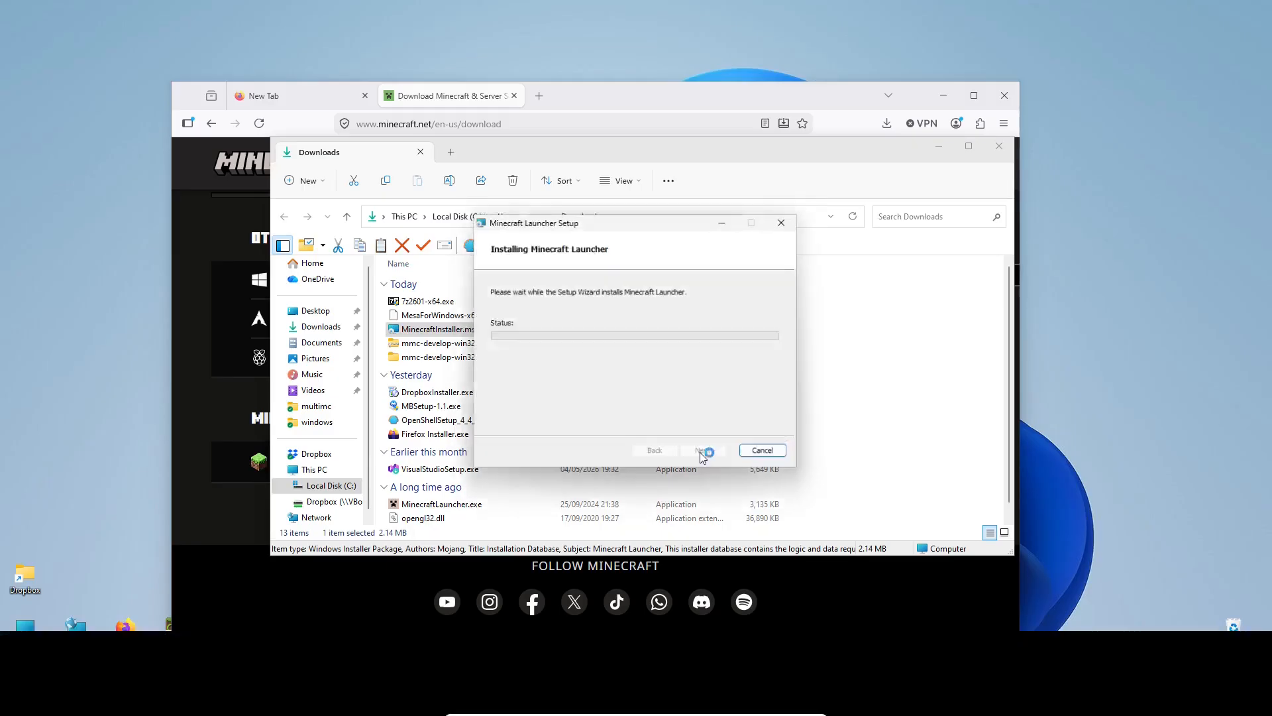
left_click(577, 461)
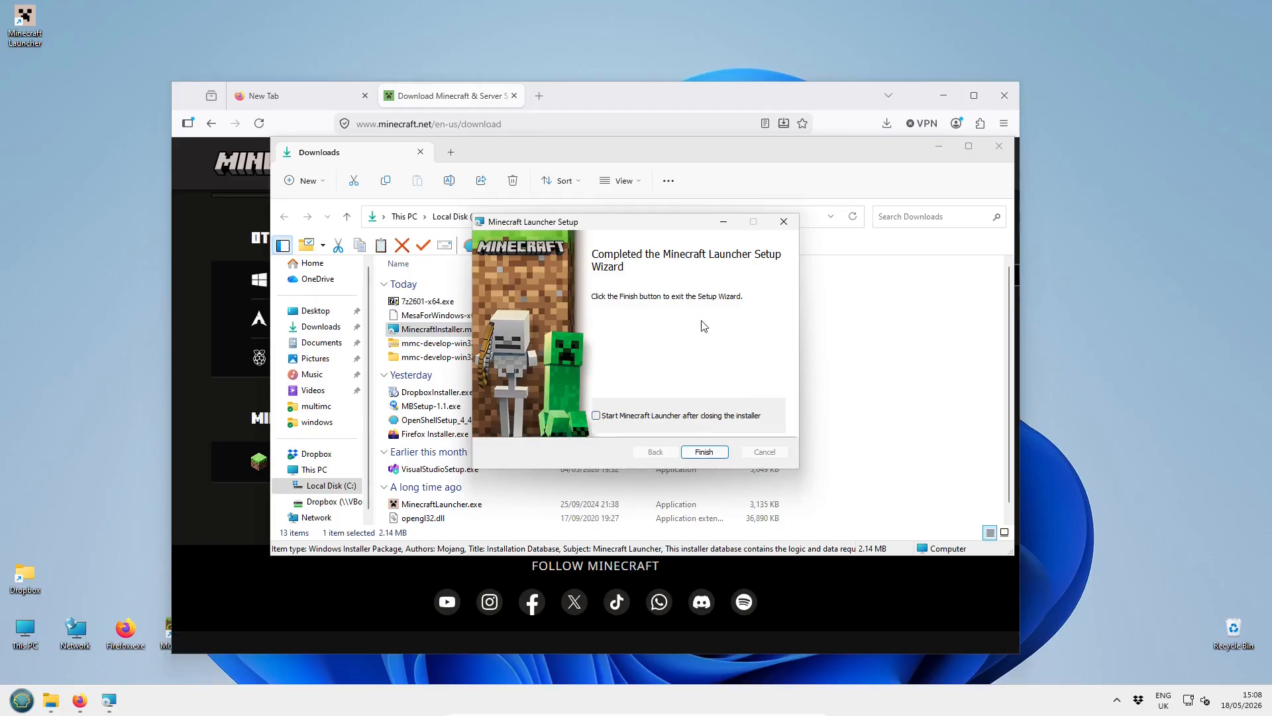
left_click(707, 452)
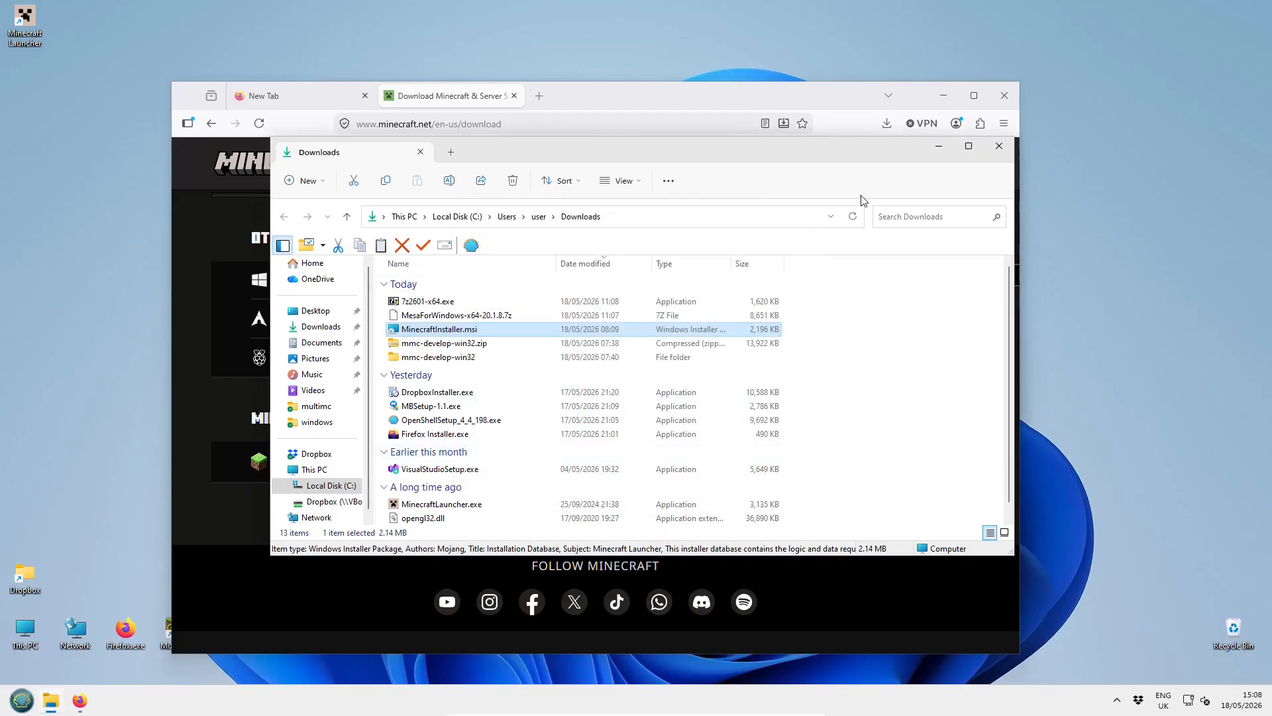
- Move the Downloads window aside and bring the Firefox window to the front
left_click_drag(918, 147, 990, 211)
left_click(831, 98)
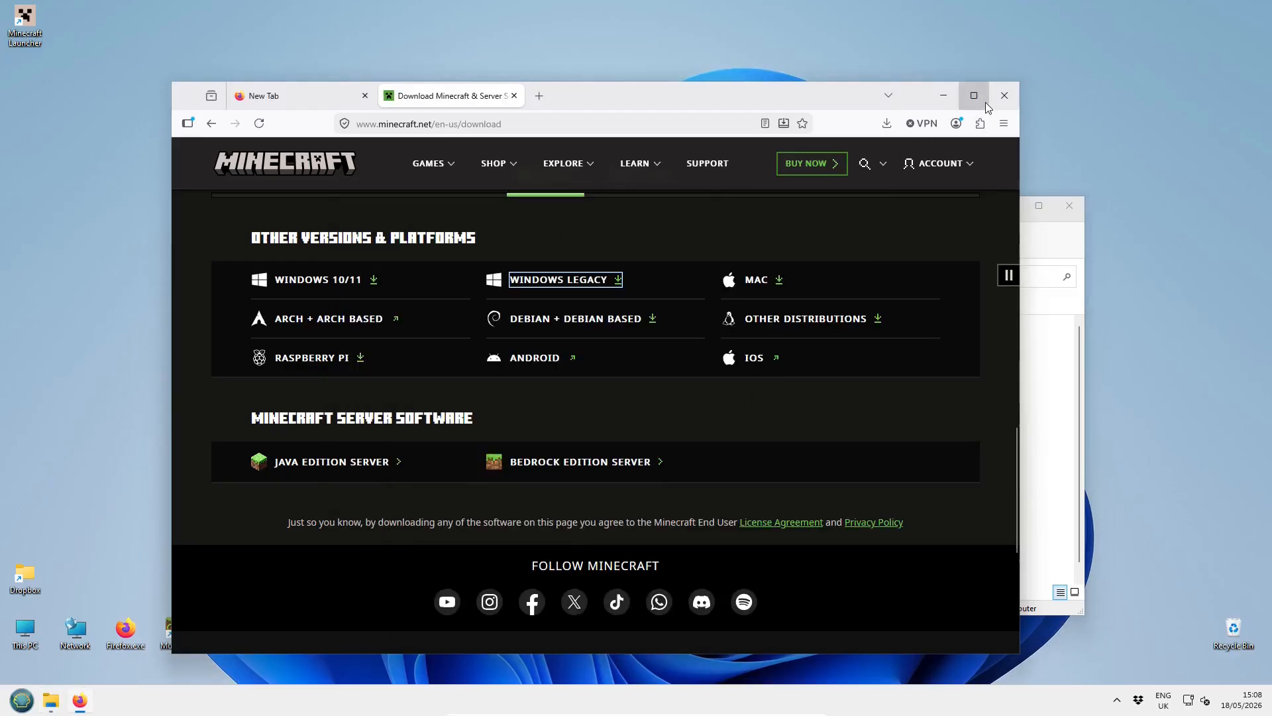
- Close the Firefox window and open C:\Program Files (x86)\Minecraft Launcher in a new File Explorer window
left_click(1007, 93)
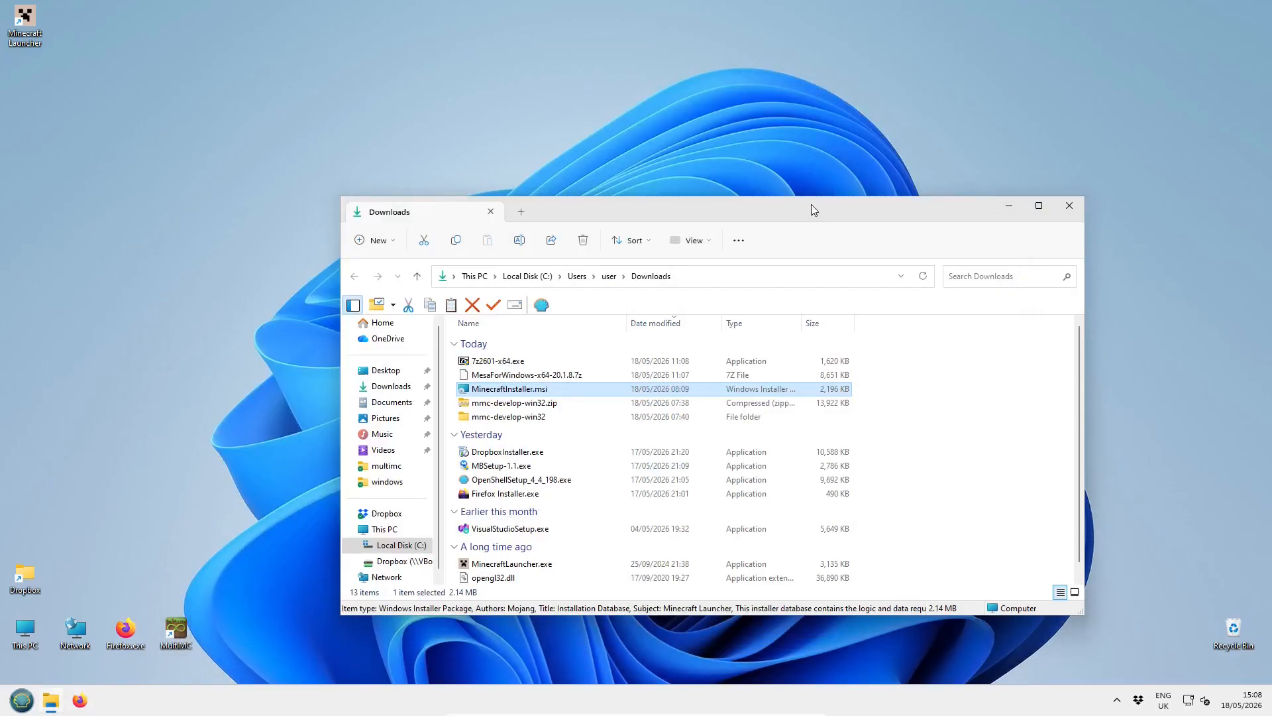
left_click_drag(816, 201, 770, 80)
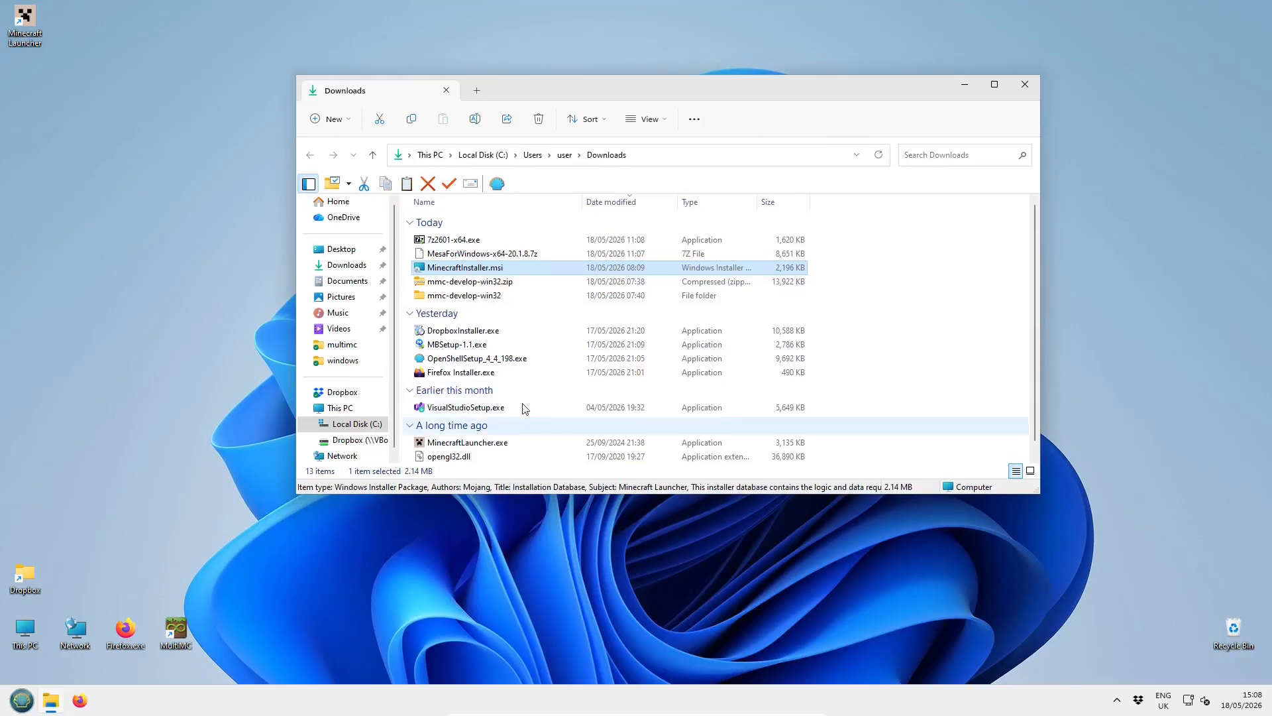
double_click(27, 630)
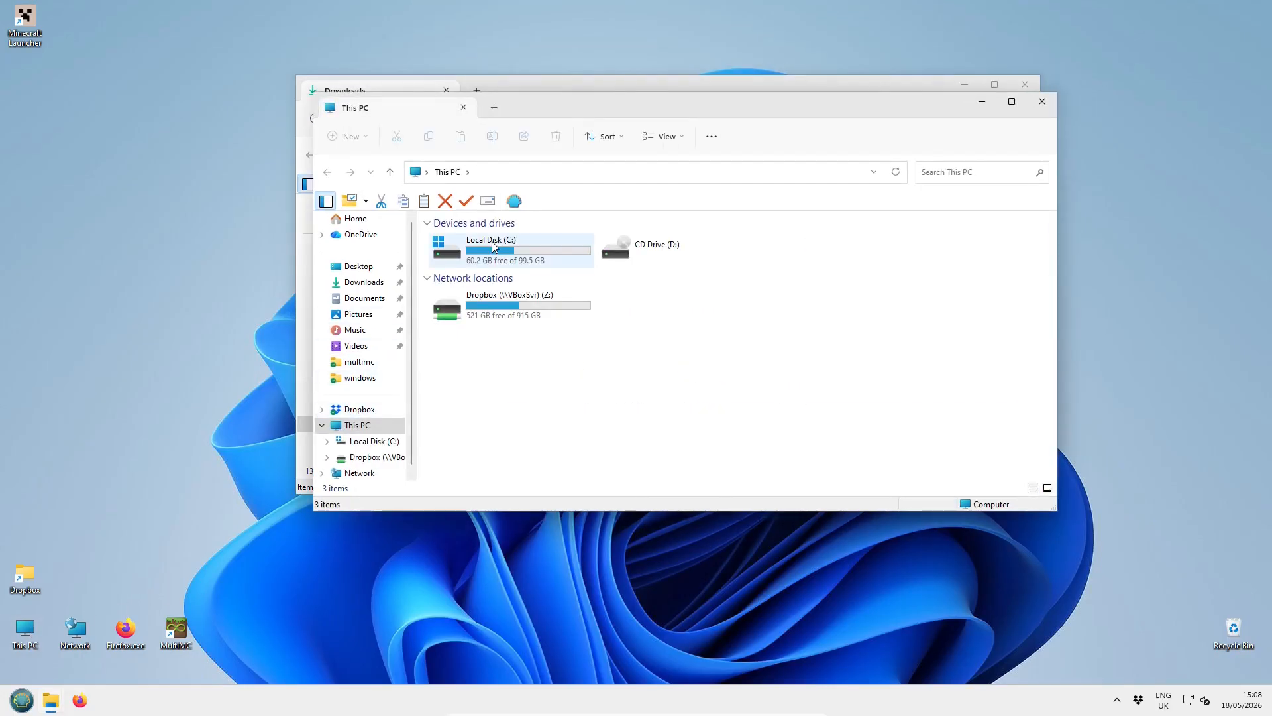
double_click(493, 247)
left_click(498, 281)
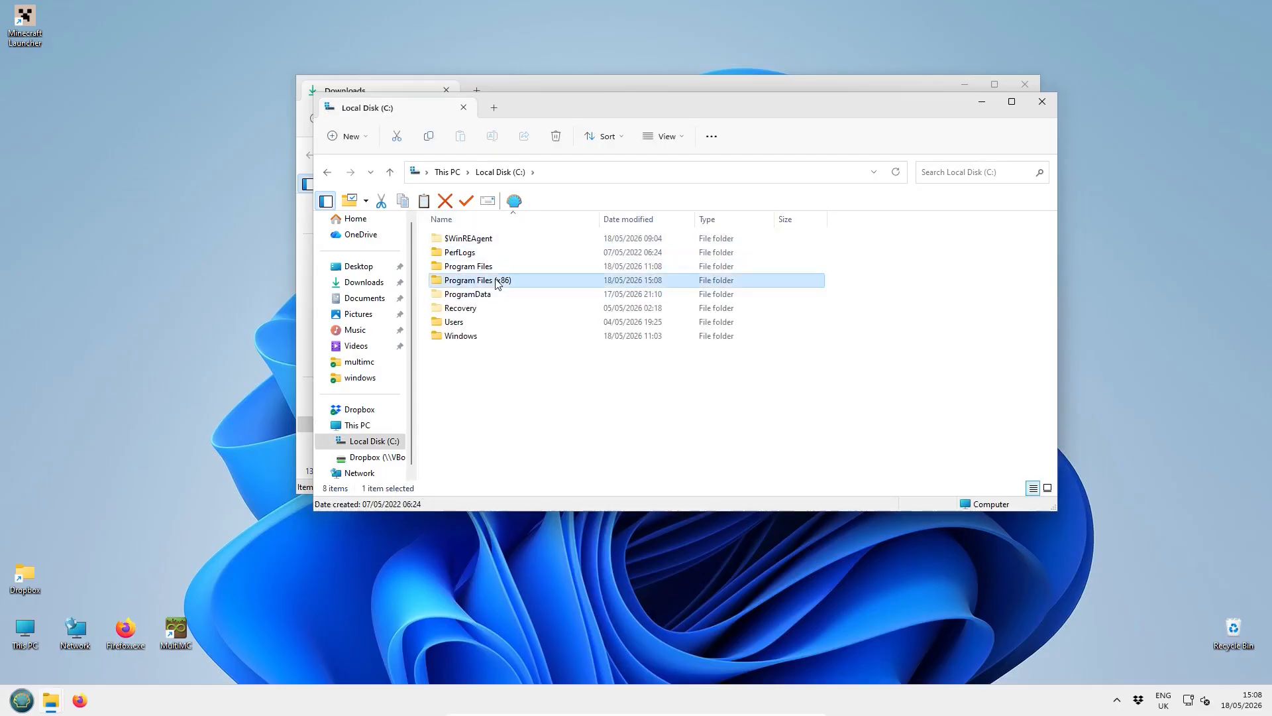
double_click(498, 281)
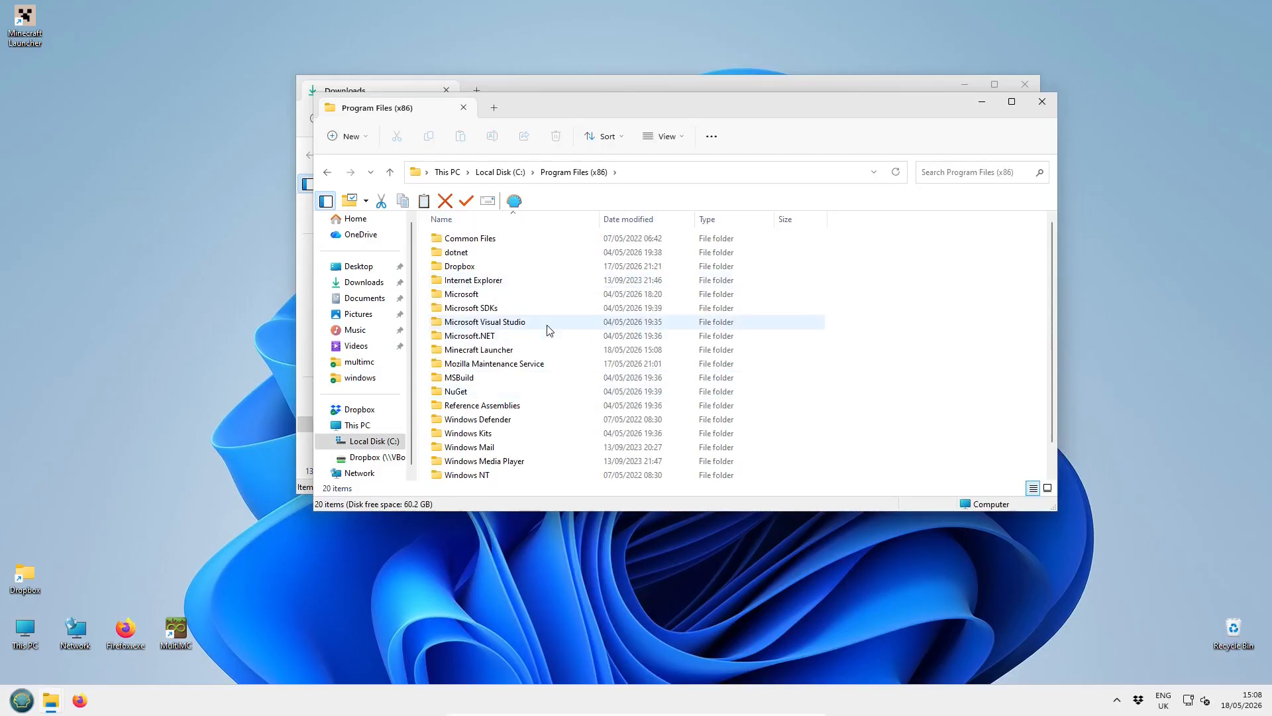
scroll(547, 330, "down", 1)
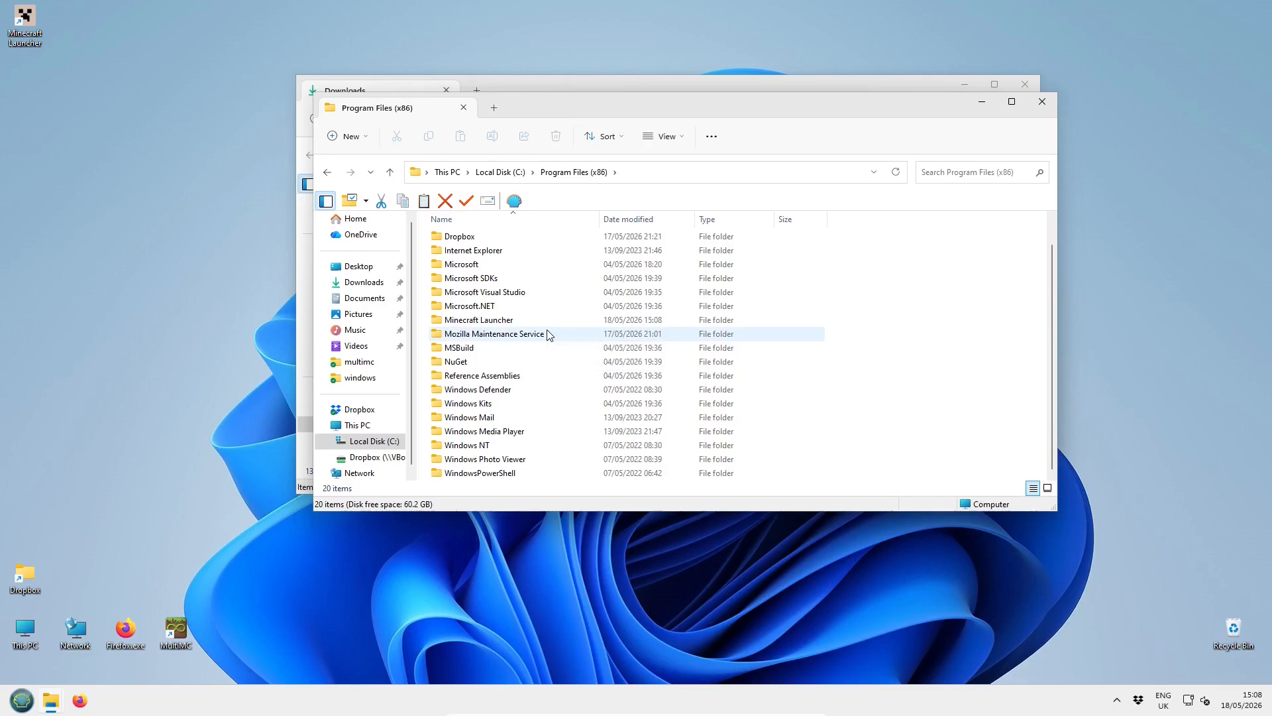
scroll(547, 333, "up", 1)
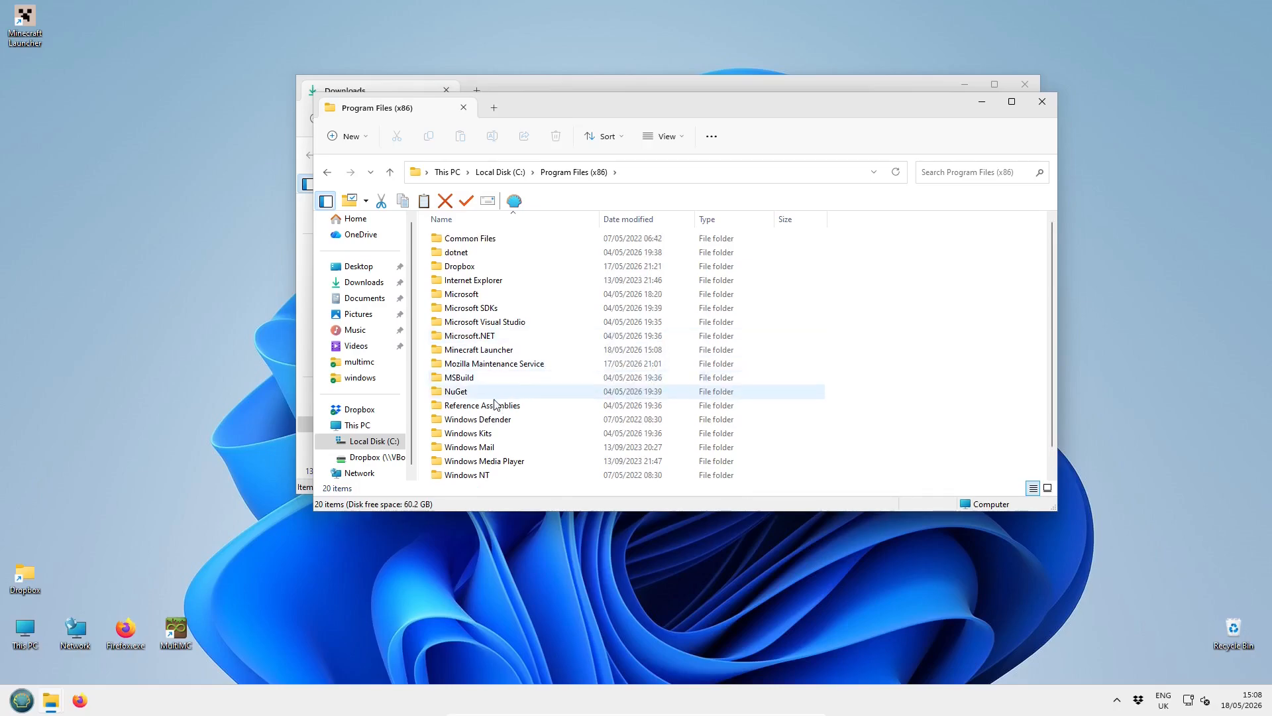
double_click(483, 351)
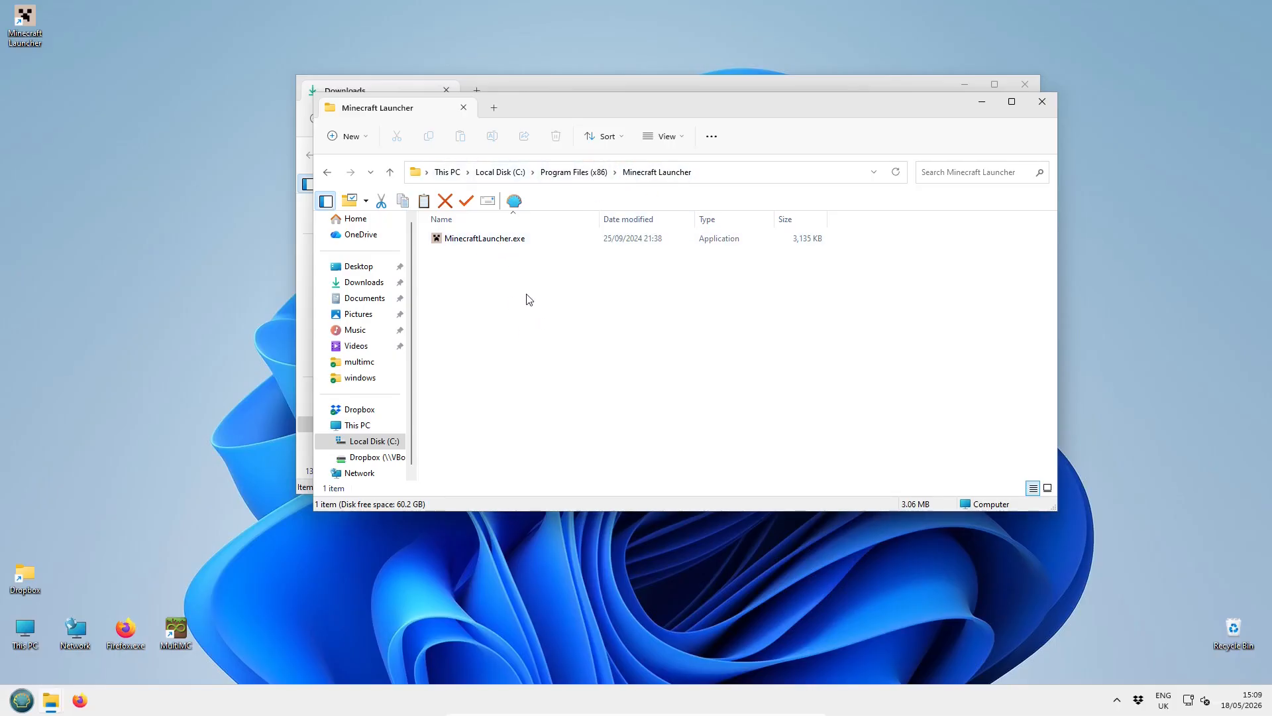
- Close the Downloads window and place the Minecraft Launcher folder window near the middle of the desktop
left_click_drag(782, 111, 638, 241)
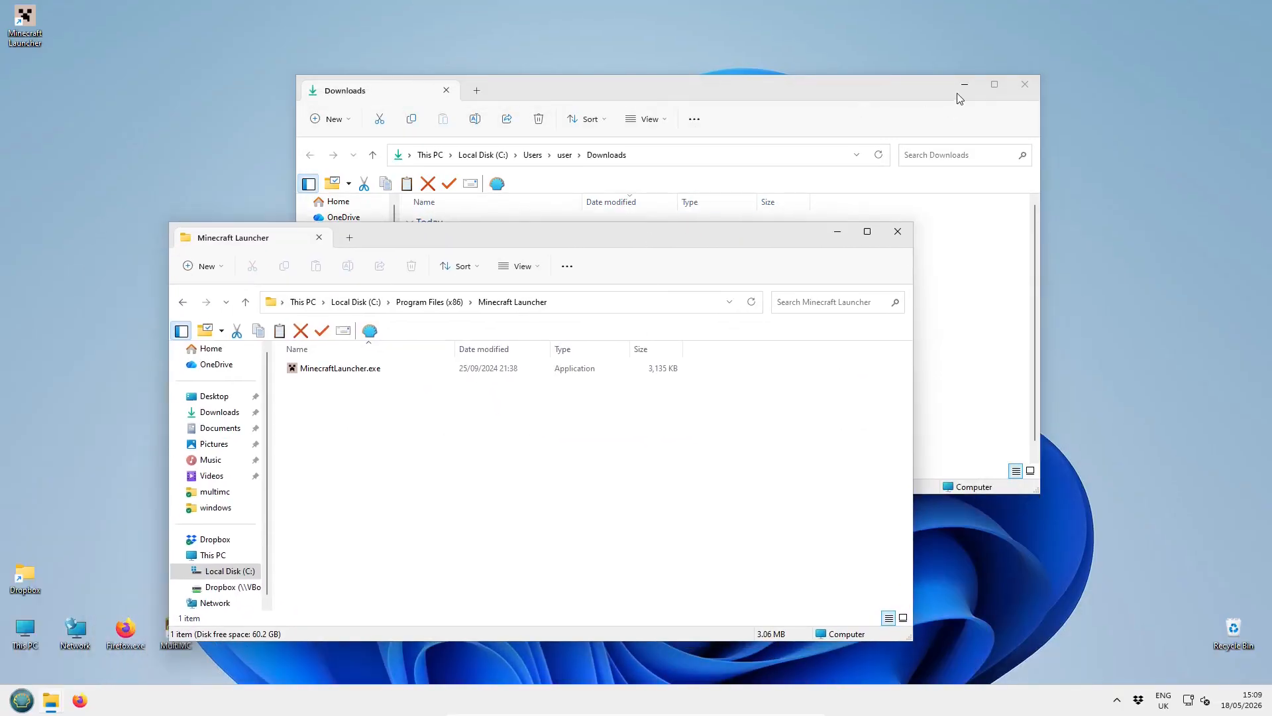
left_click(1017, 90)
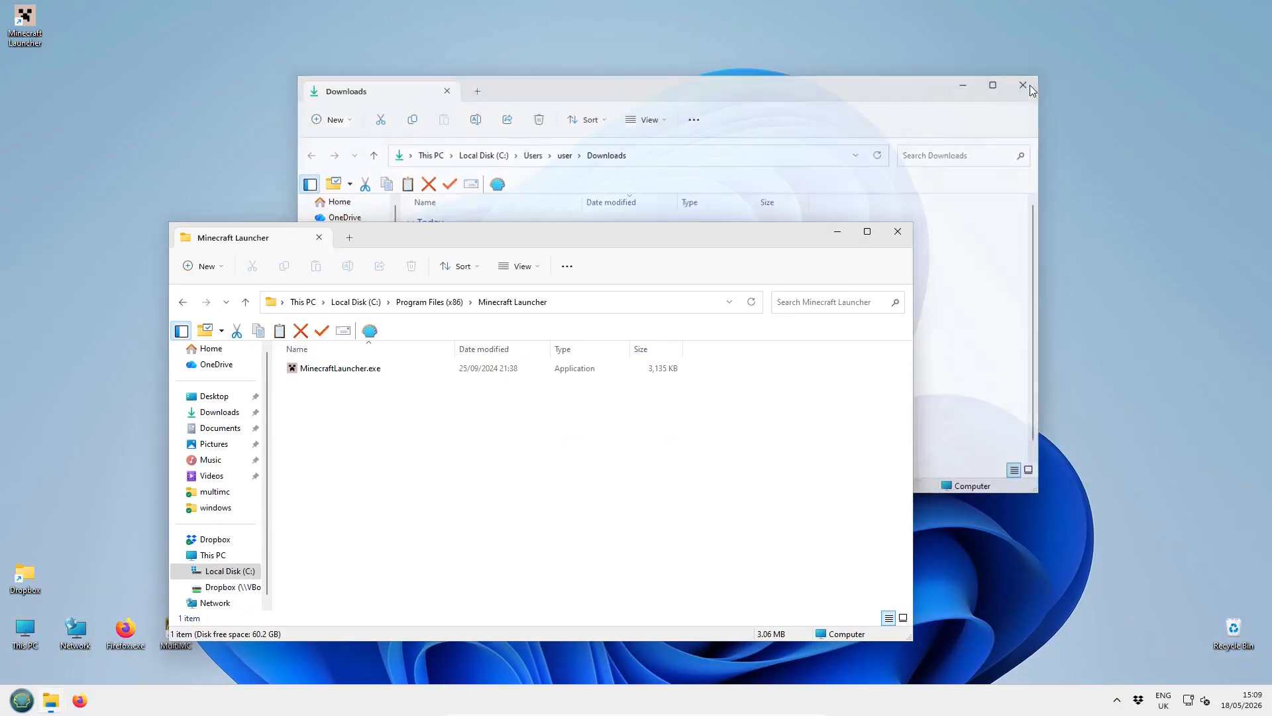
left_click_drag(737, 239, 838, 157)
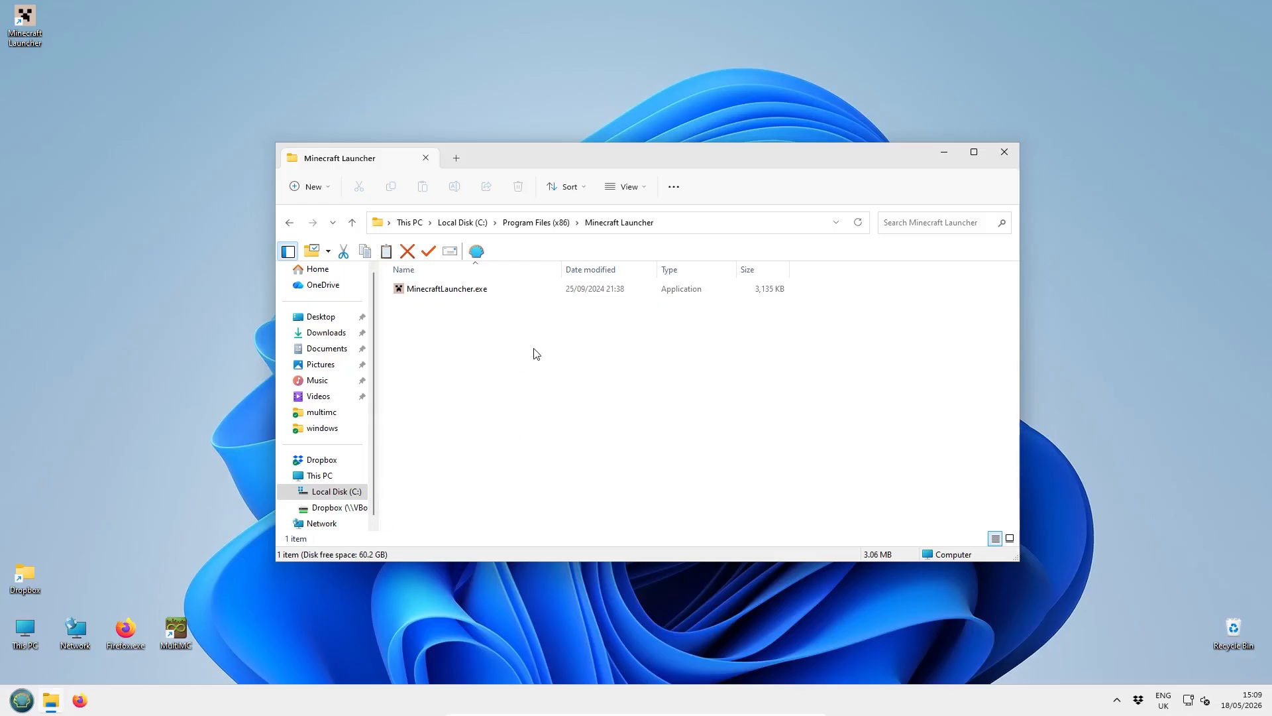
- Run MinecraftLauncher.exe from its installation folder and sign in with a Microsoft account
double_click(467, 295)
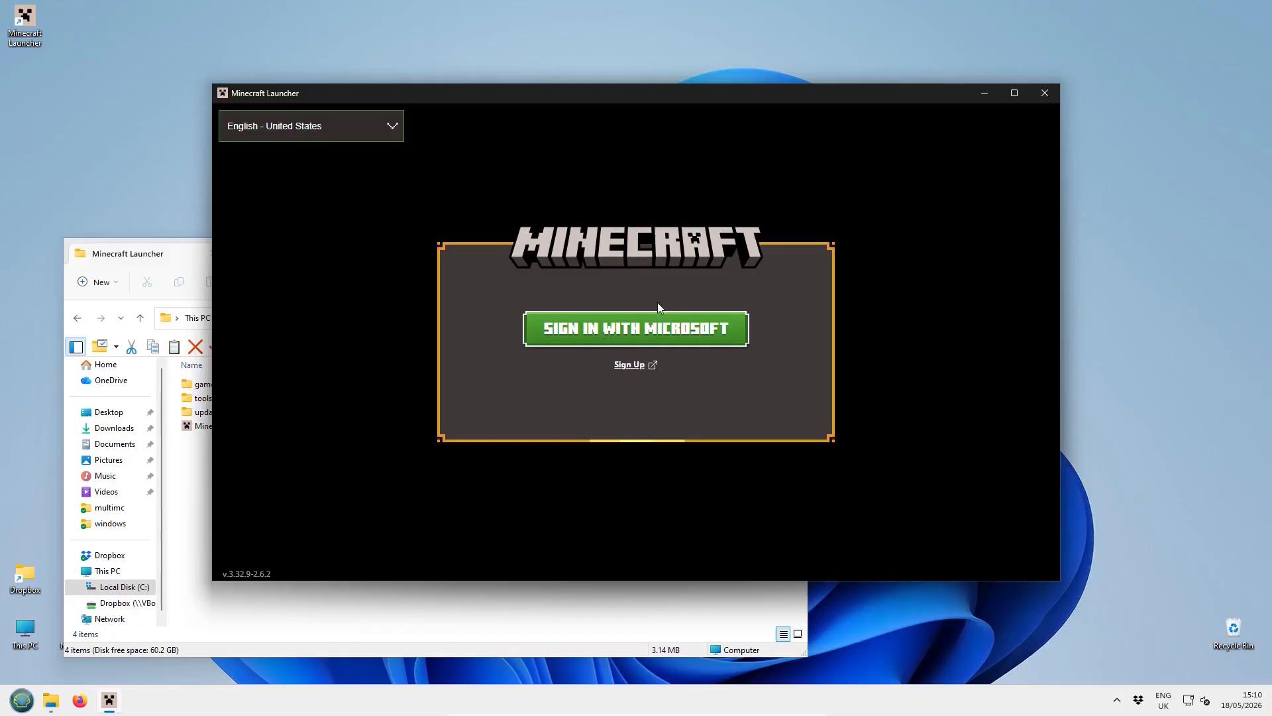
left_click(677, 329)
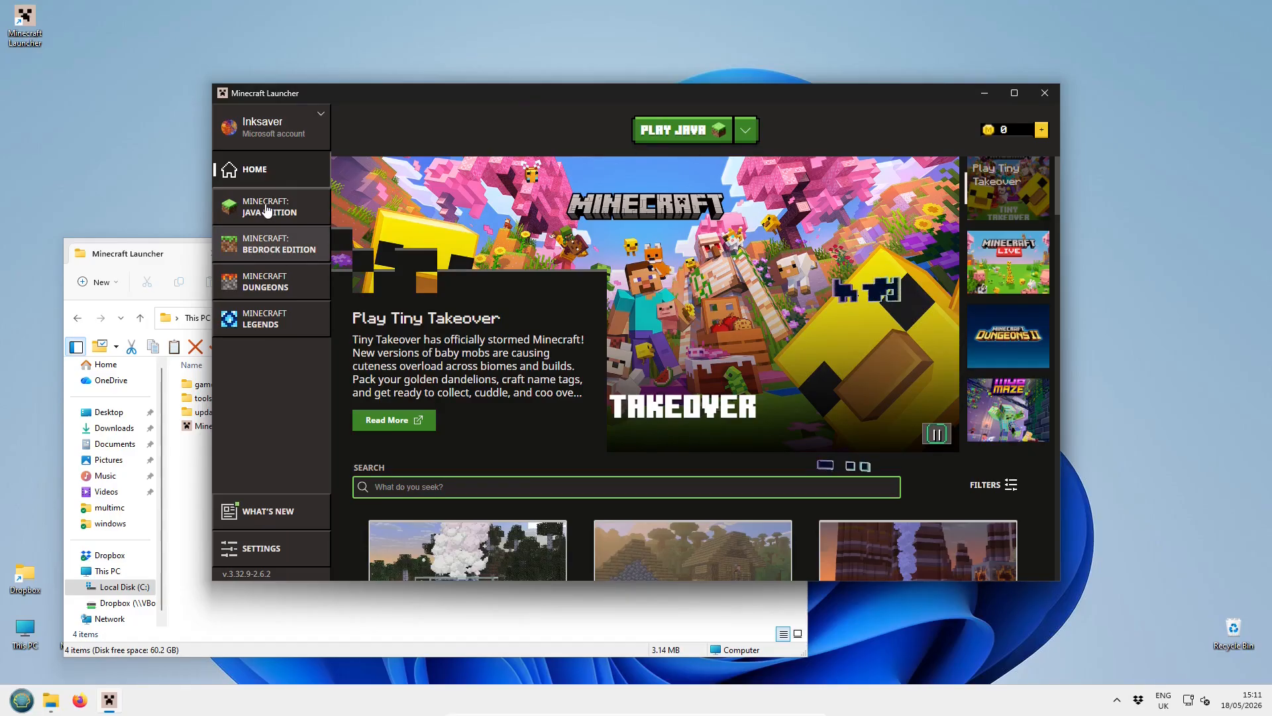
- Install a new Java Edition installation named 26.1.2 with the latest release version, without launching it after install
left_click(247, 191)
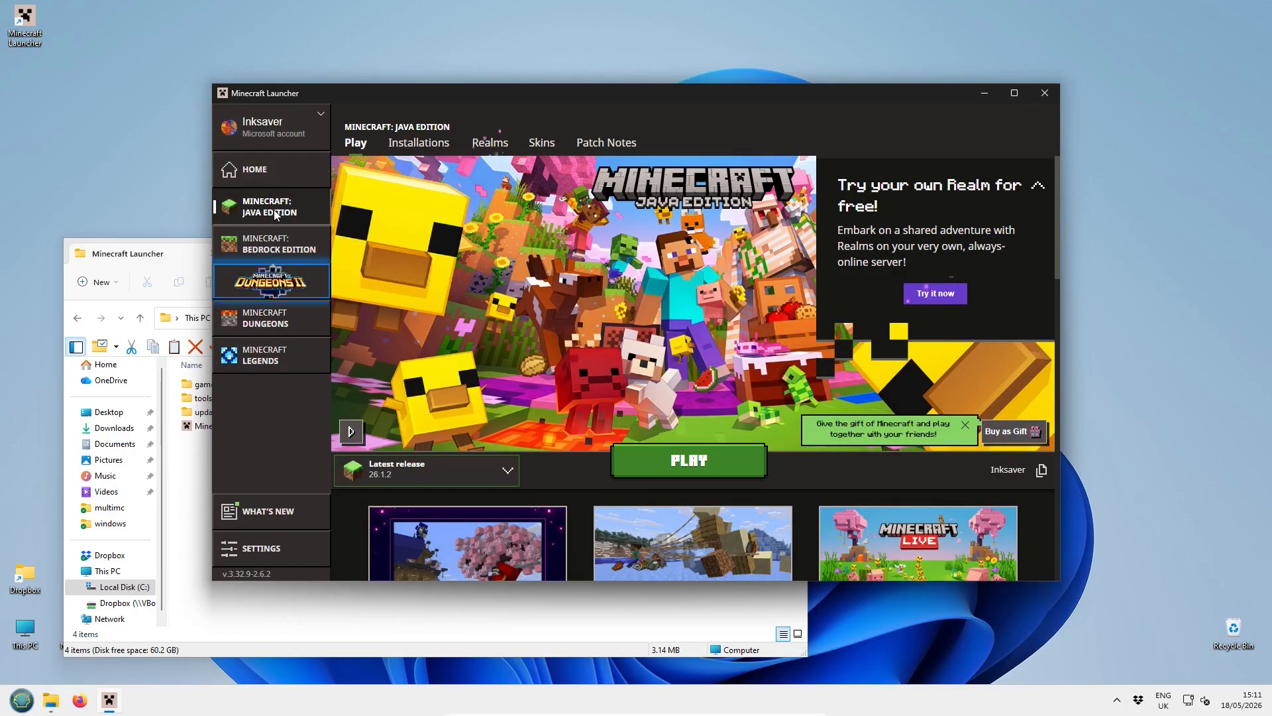
left_click(428, 147)
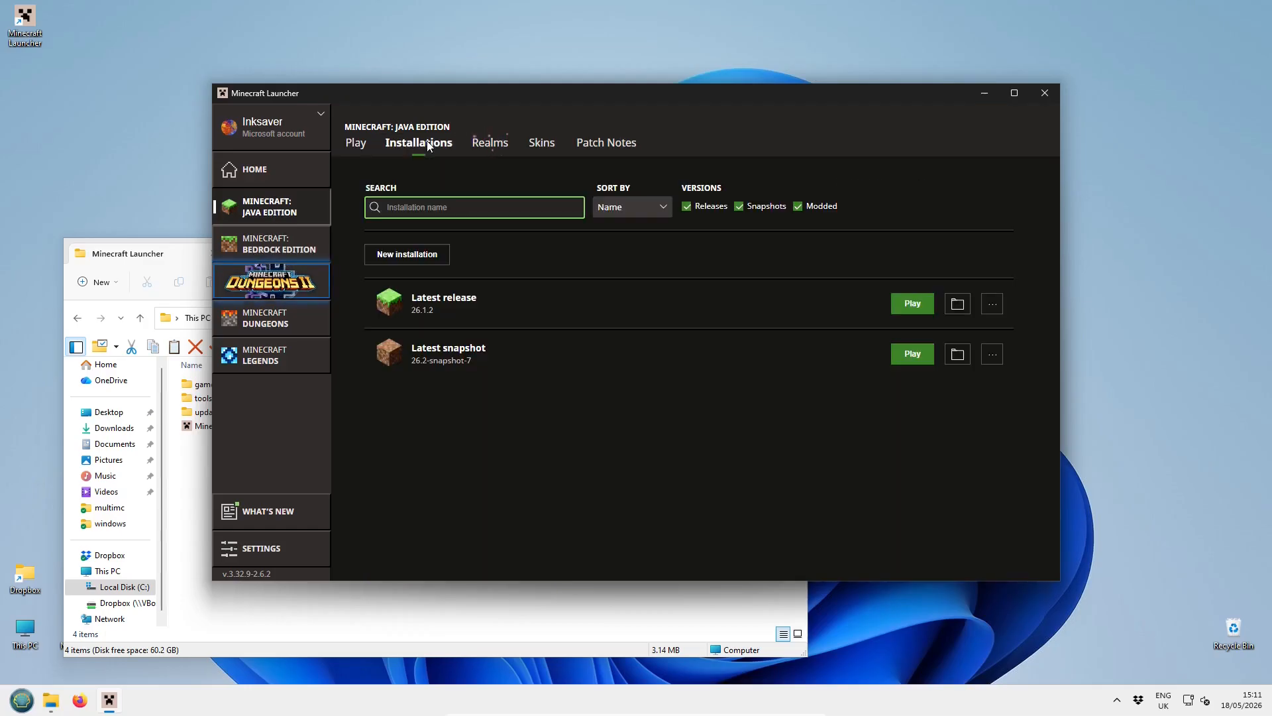
left_click(408, 258)
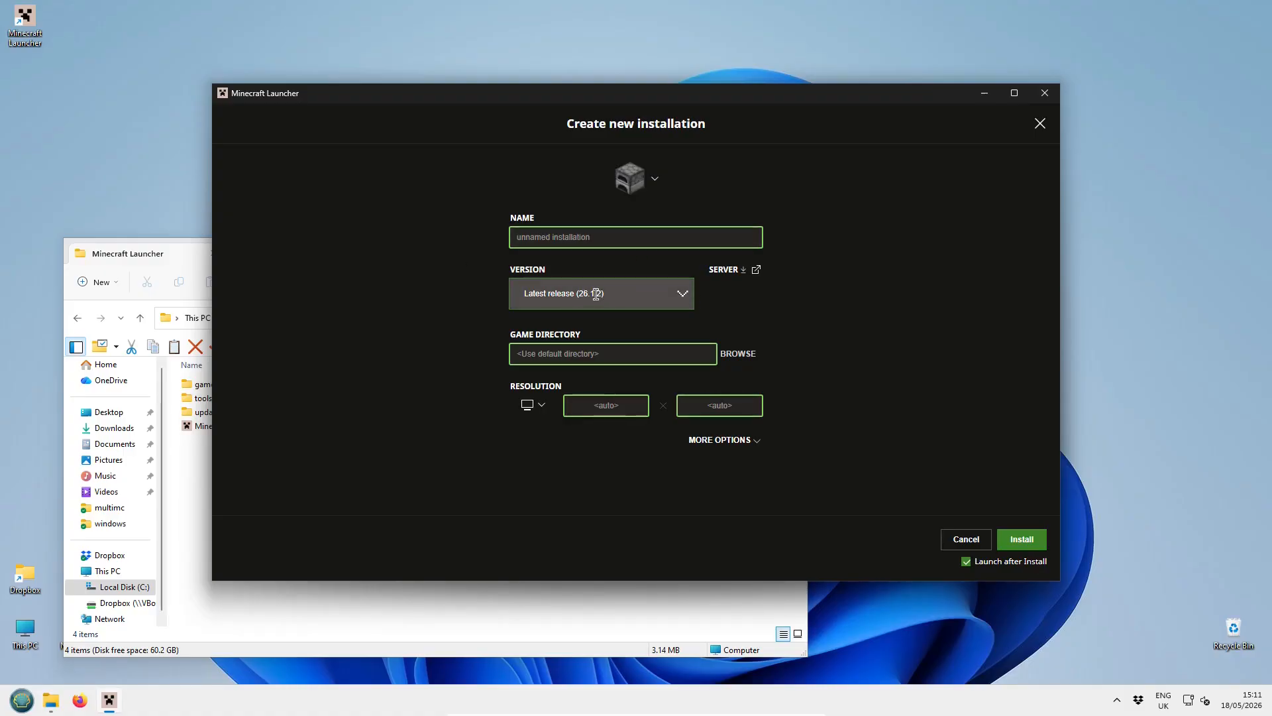
left_click(605, 238)
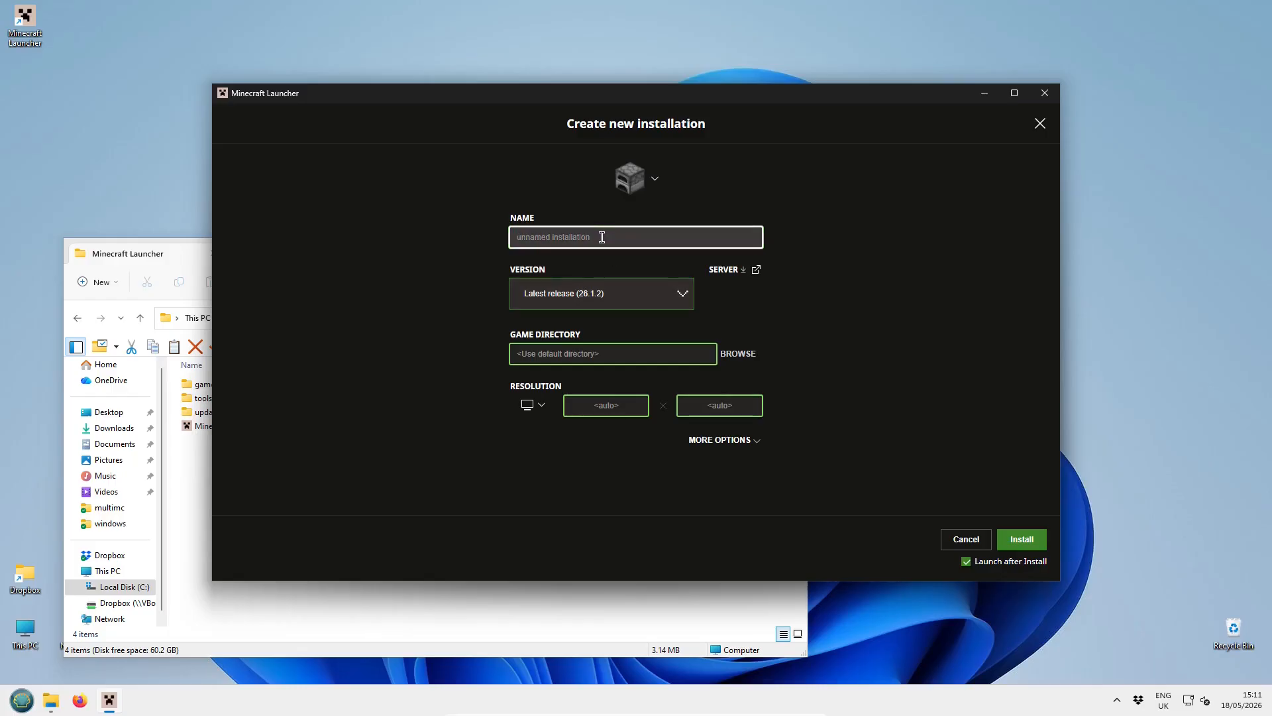
type("26.1.2")
left_click(966, 561)
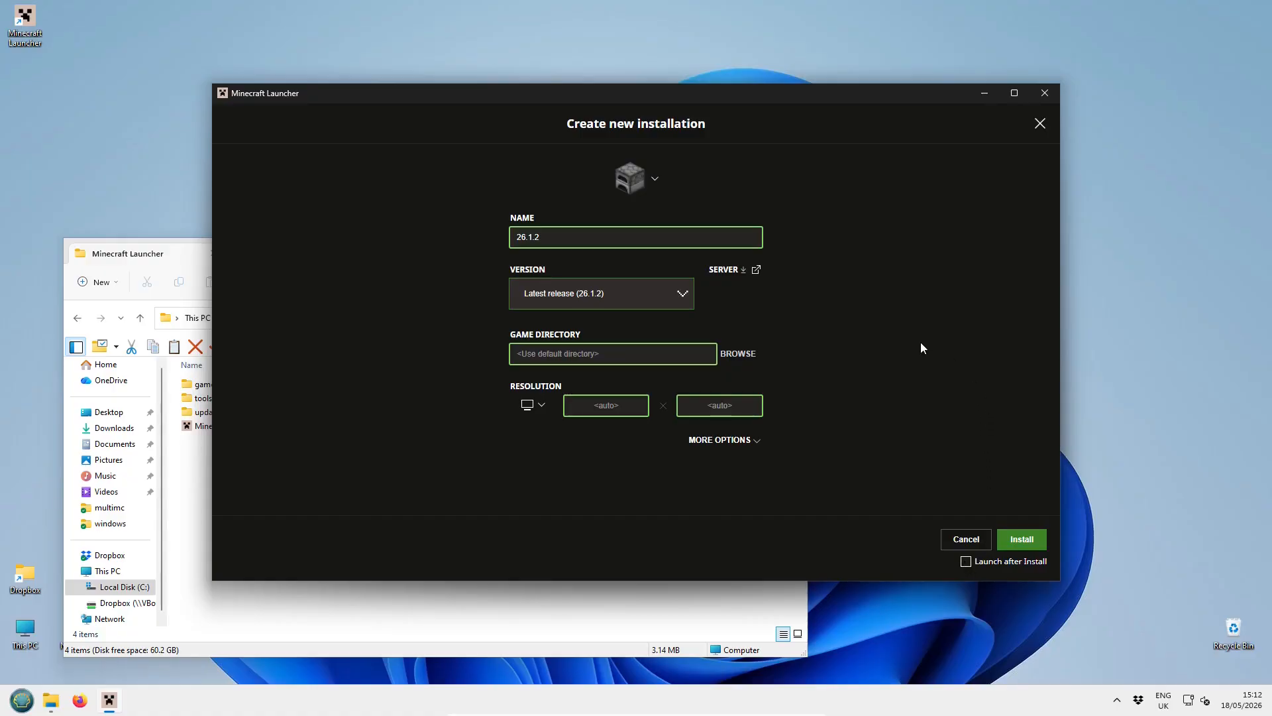
left_click(1027, 540)
- Open the runtime folder in the Minecraft Launcher directory and examine which Java runtime has been downloaded
left_click(714, 639)
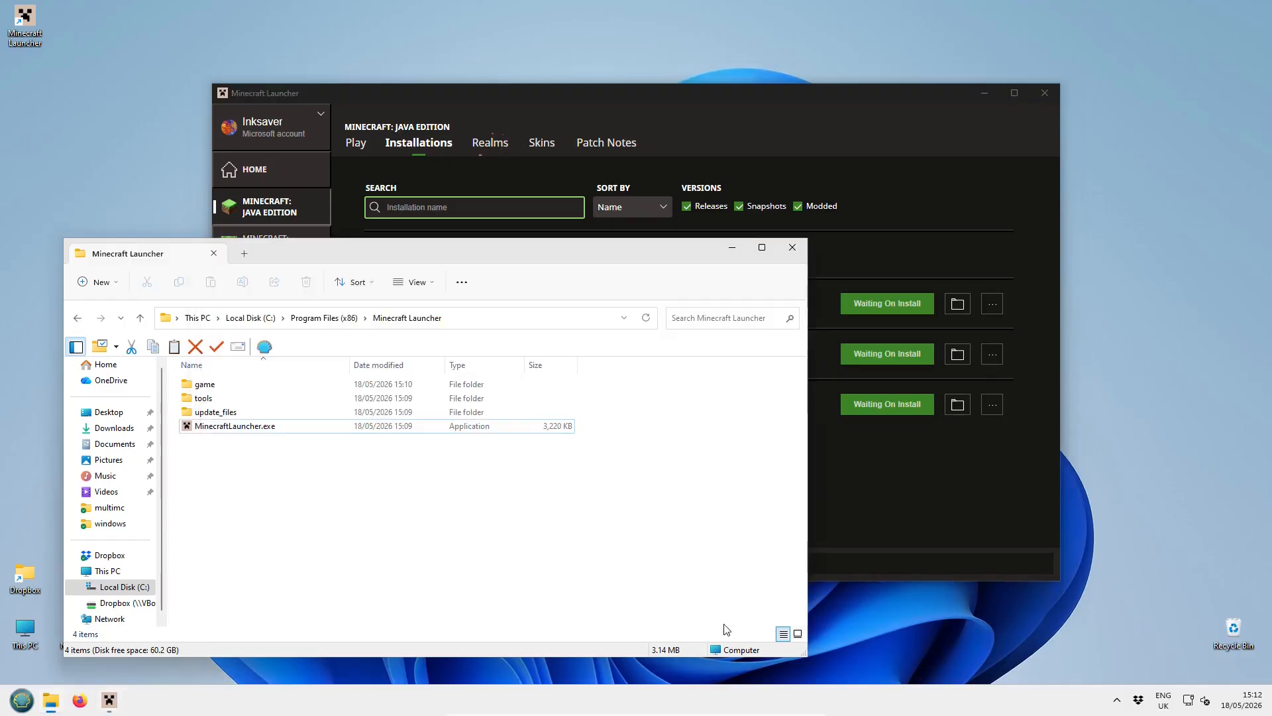
left_click_drag(494, 256, 815, 139)
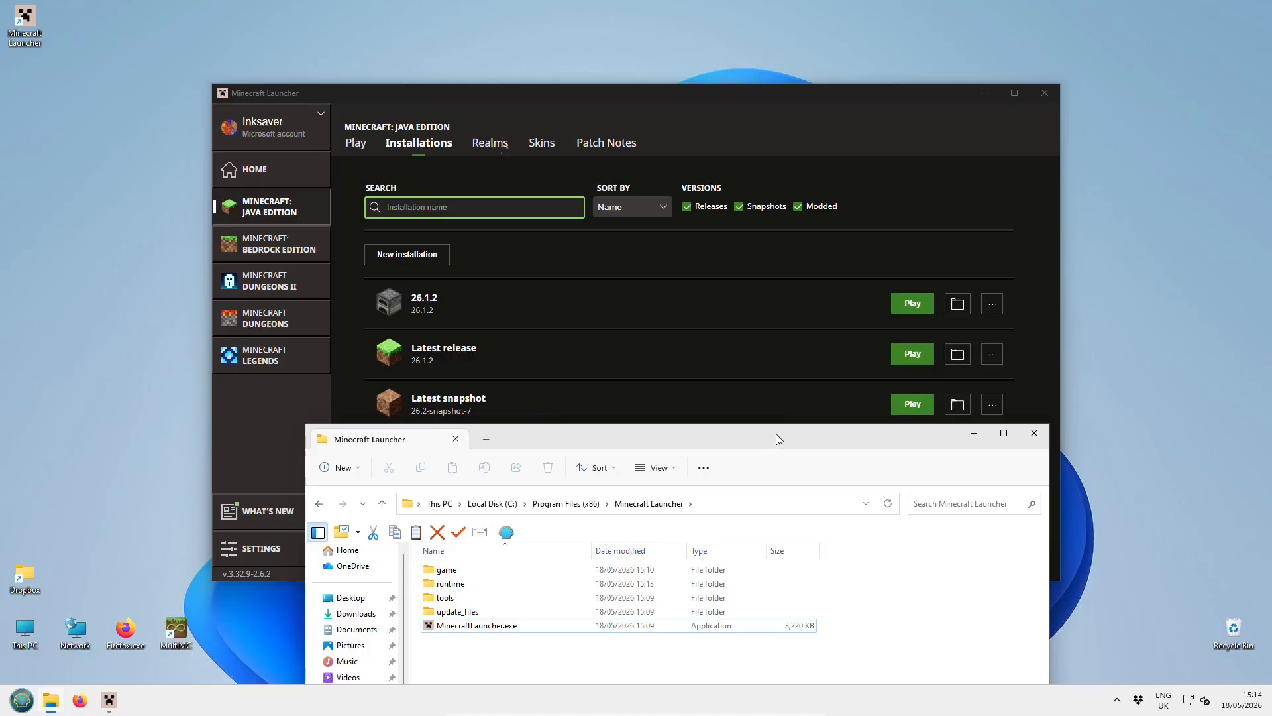
left_click_drag(778, 432, 793, 118)
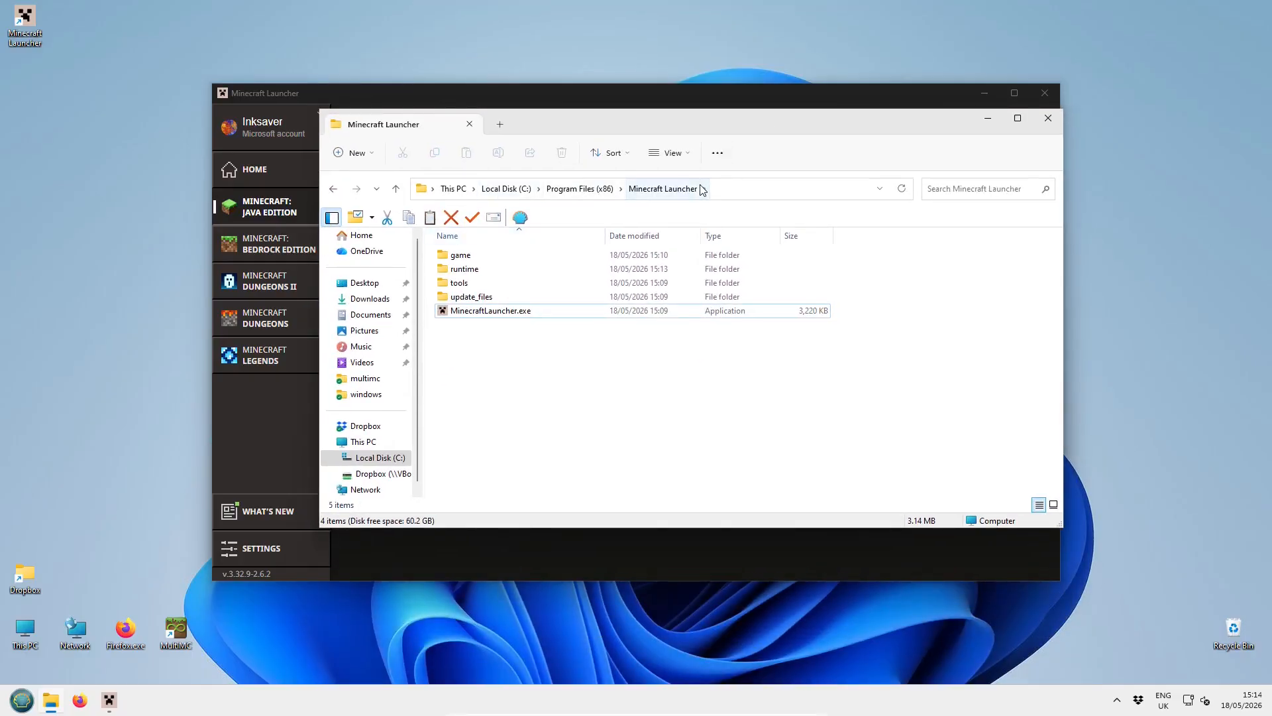
double_click(458, 274)
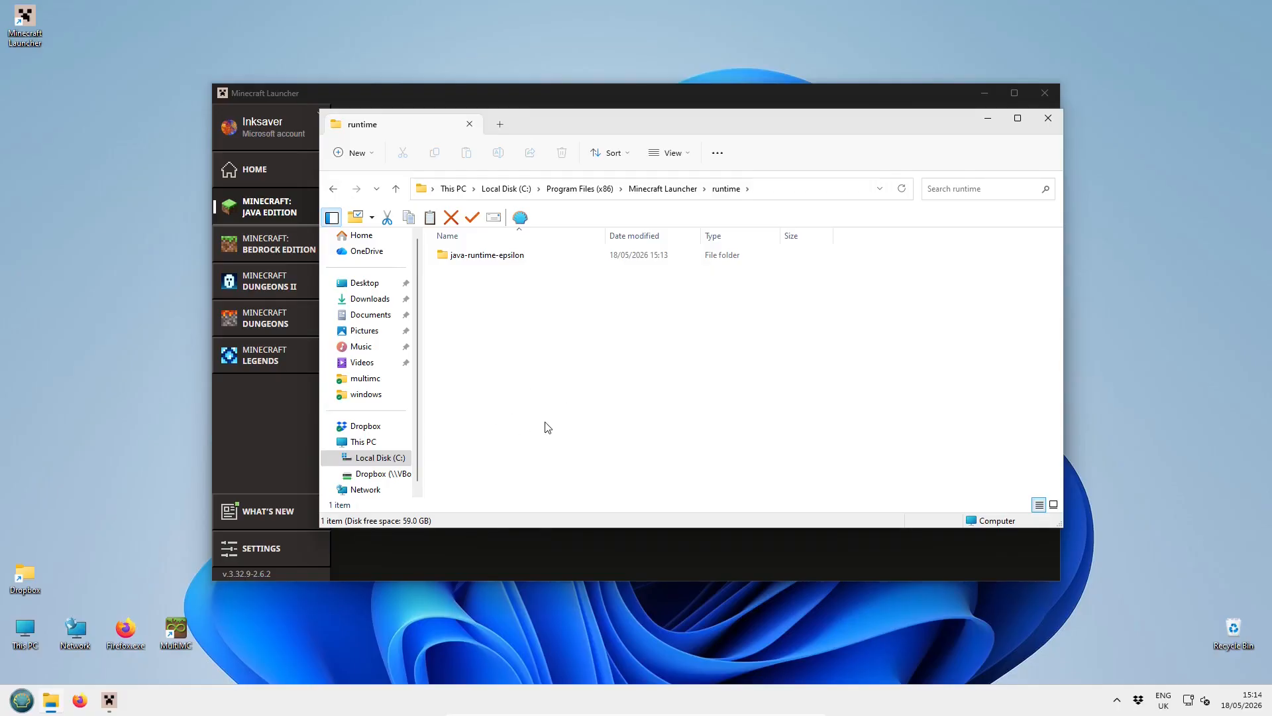
mouse_move(466, 263)
left_click_drag(697, 124, 695, 441)
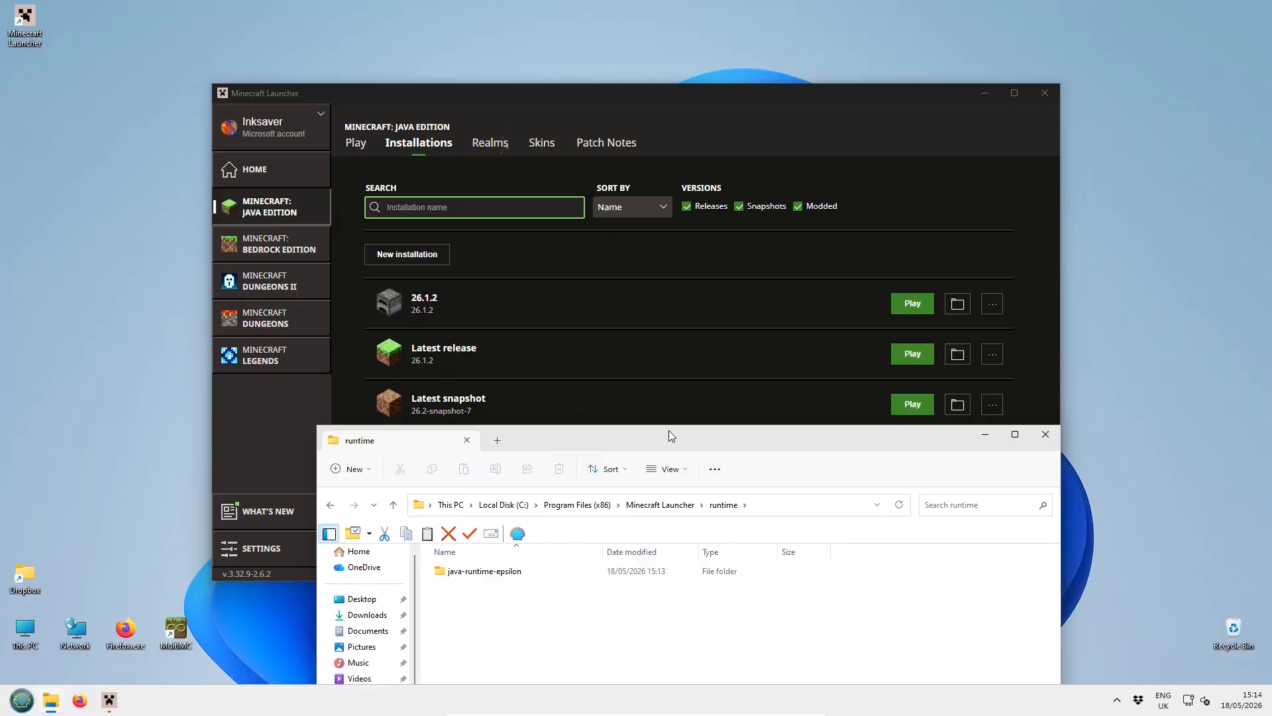
left_click_drag(669, 432, 634, 147)
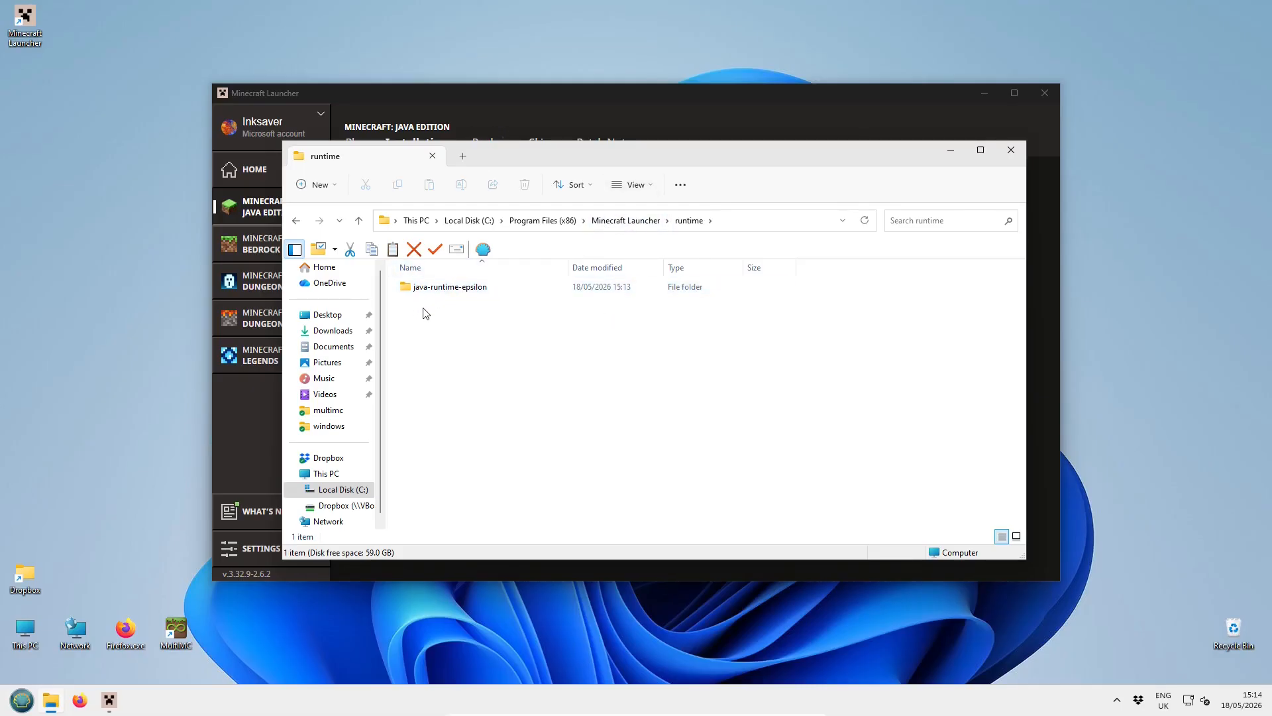
mouse_move(455, 289)
- Install another Java Edition installation named 1.18 using release 1.18, without launching it after install
left_click(728, 96)
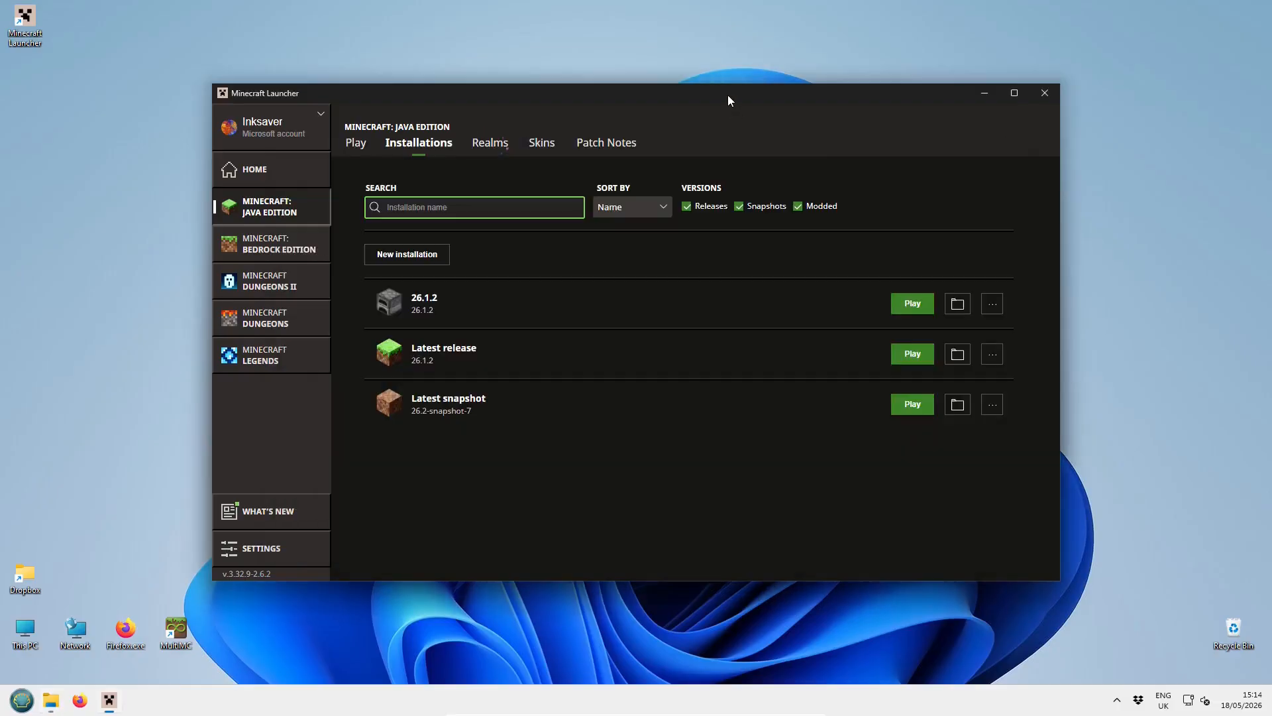
left_click(434, 259)
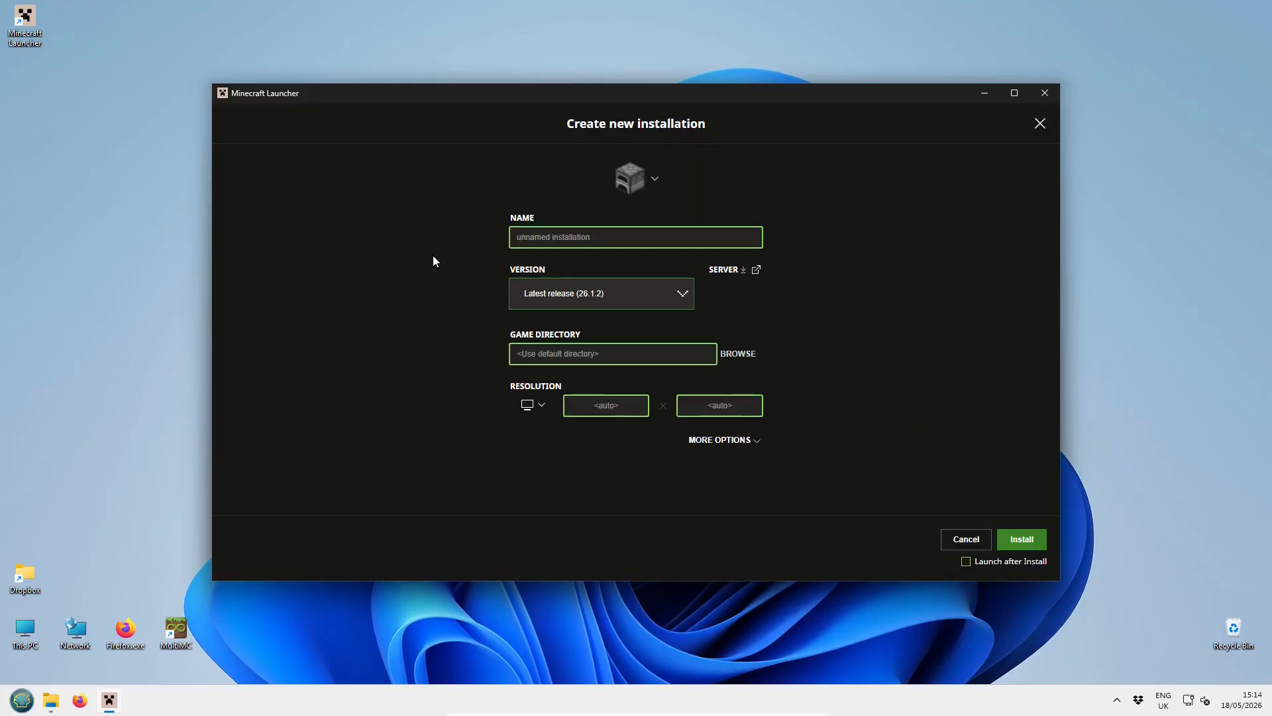
left_click(683, 295)
scroll(670, 372, "down", 10)
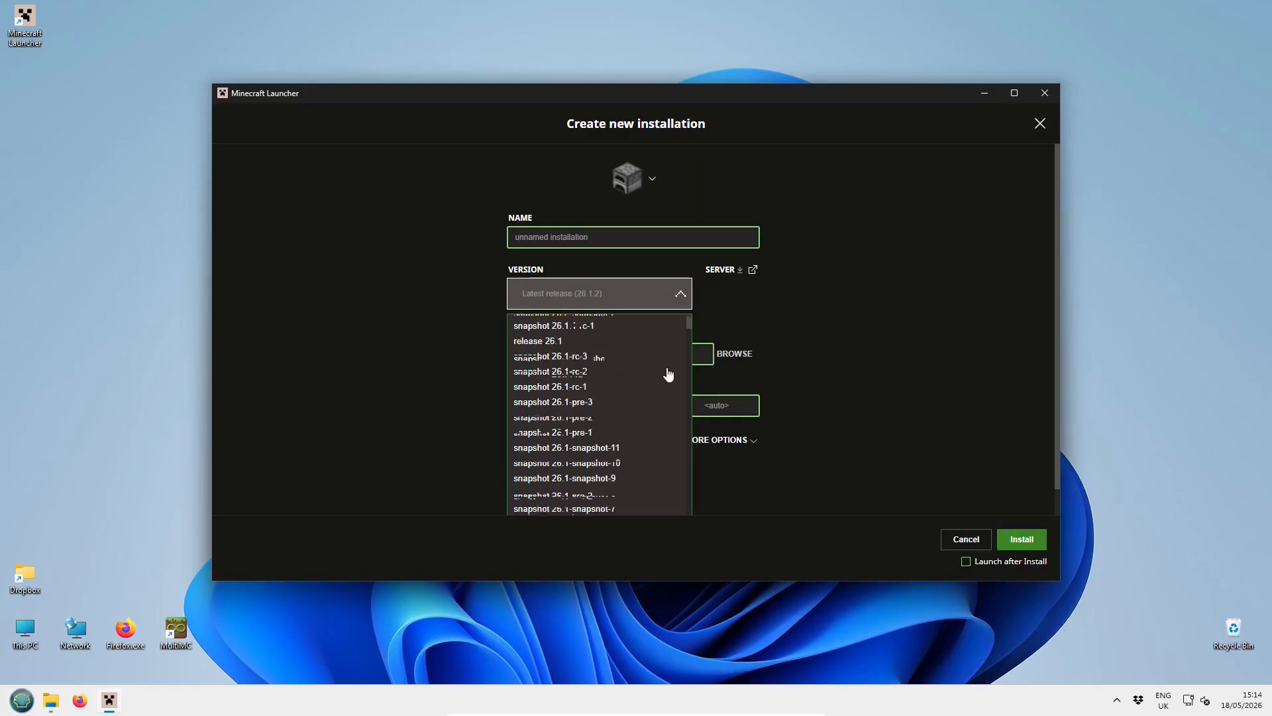
scroll(645, 394, "down", 15)
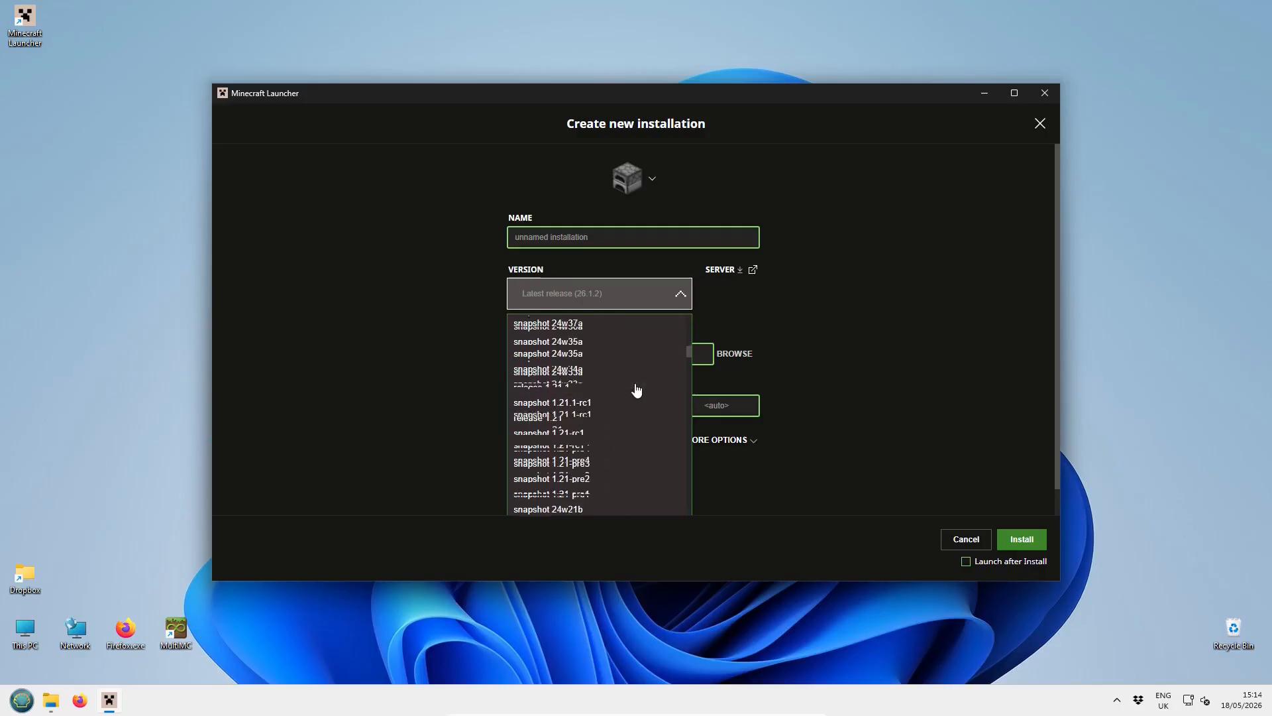
scroll(634, 384, "down", 20)
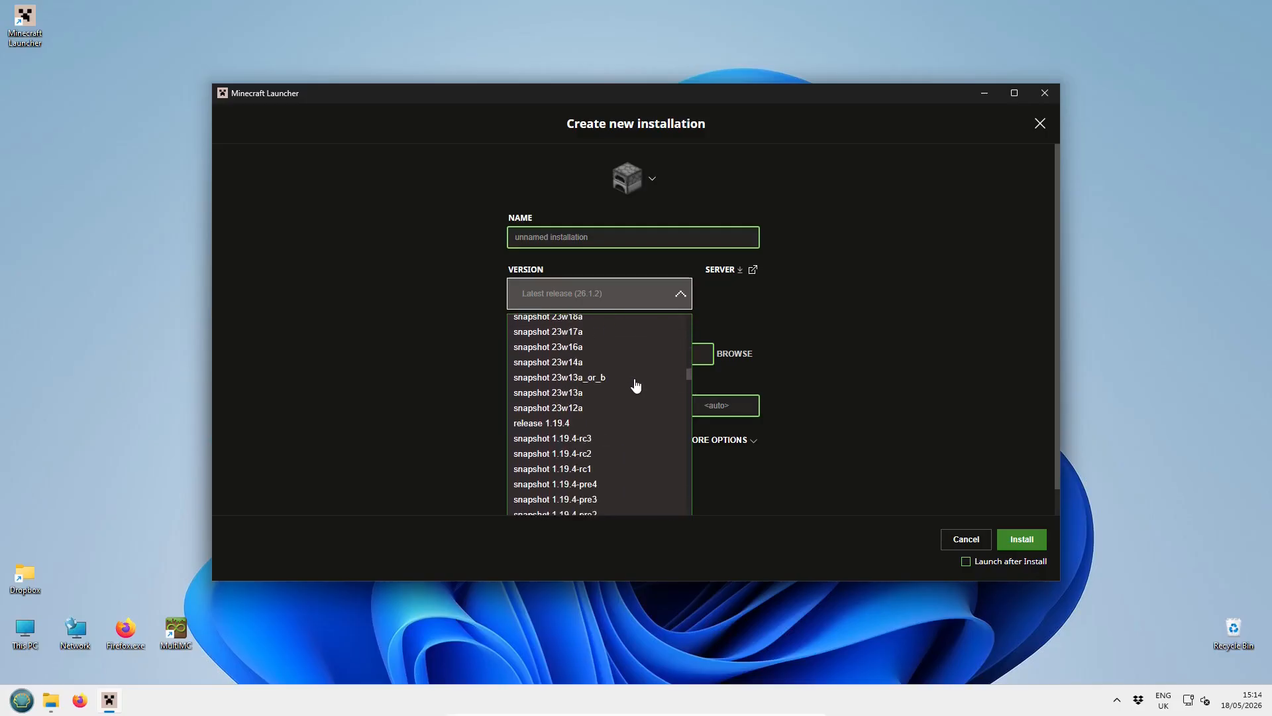
scroll(635, 384, "down", 10)
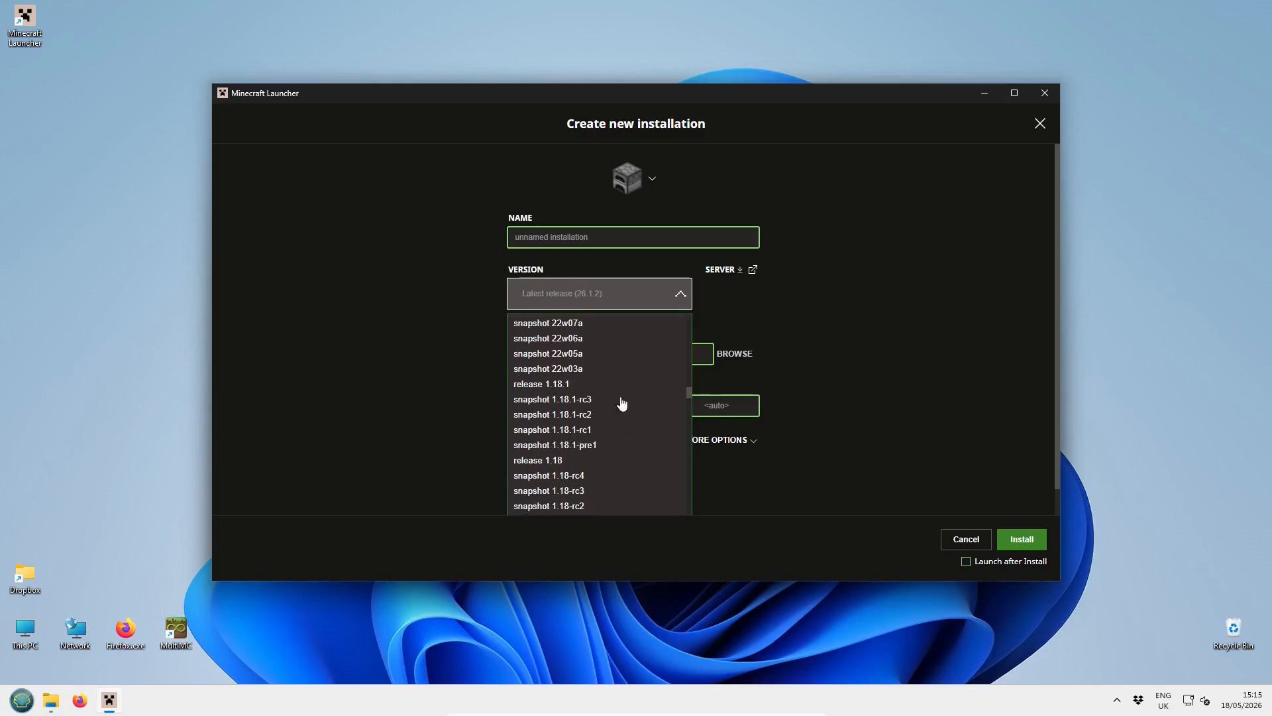
left_click(562, 458)
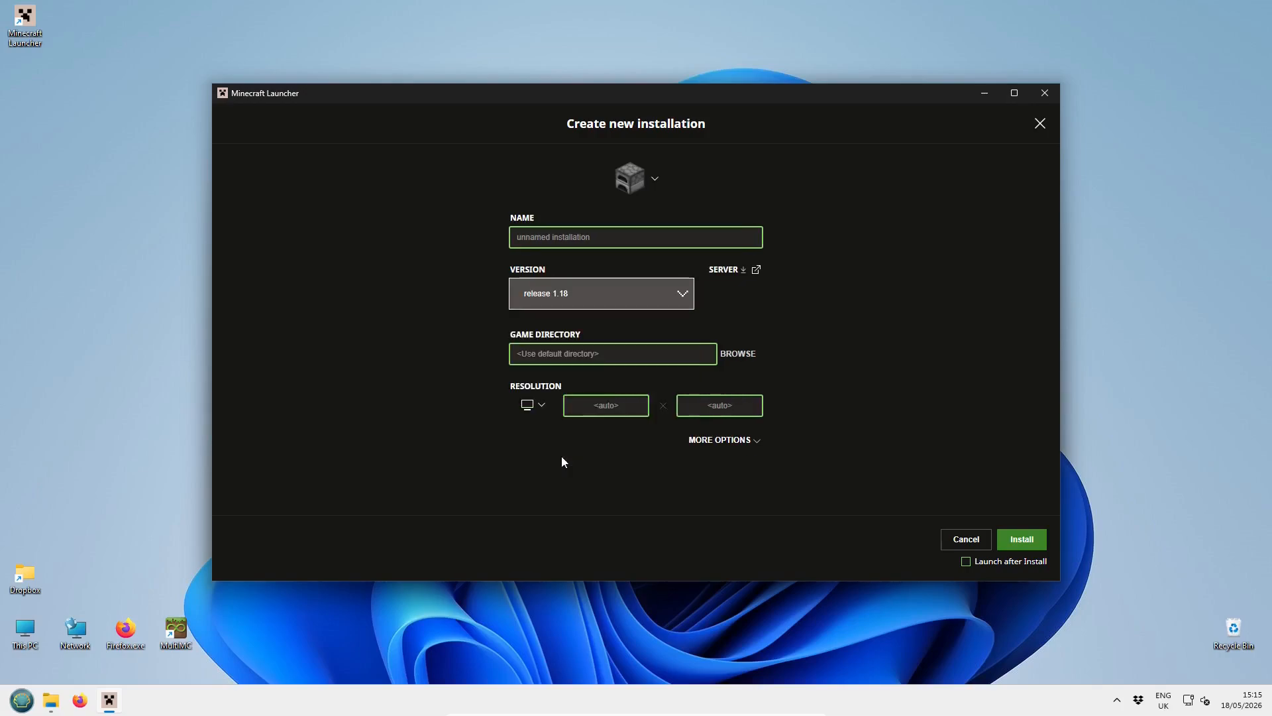
left_click(597, 236)
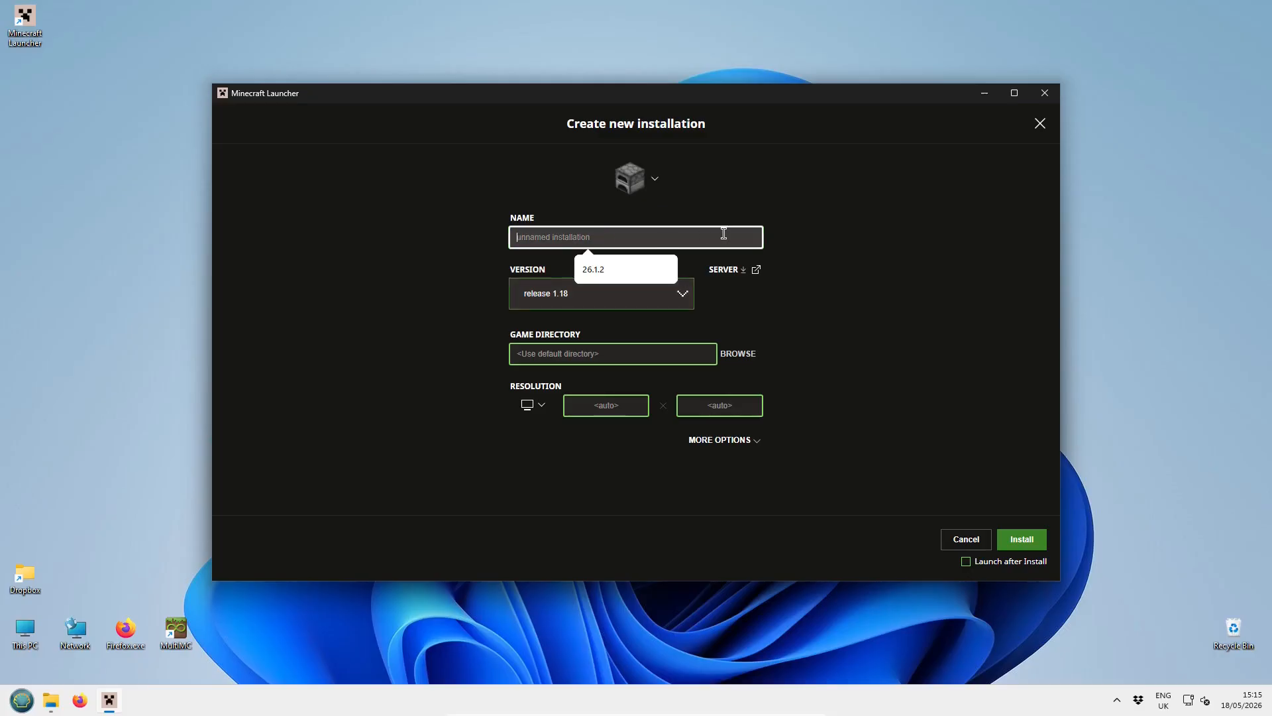
type("1.18")
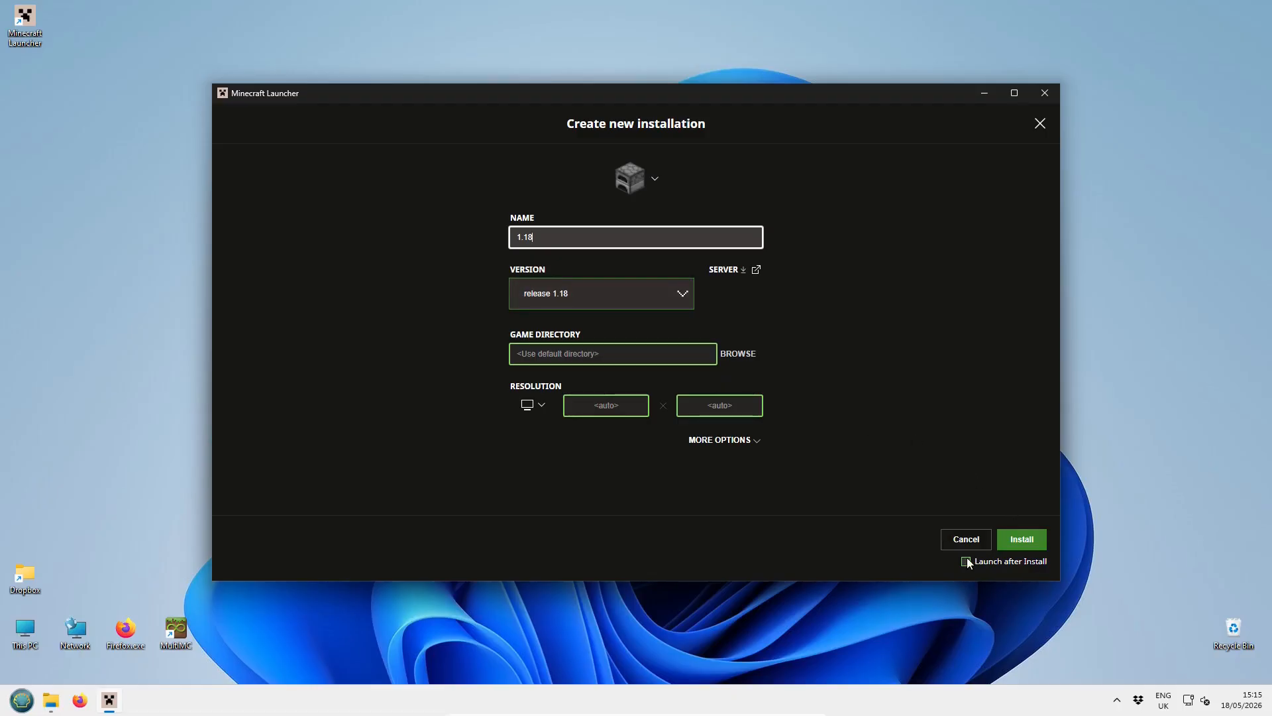
left_click(1021, 544)
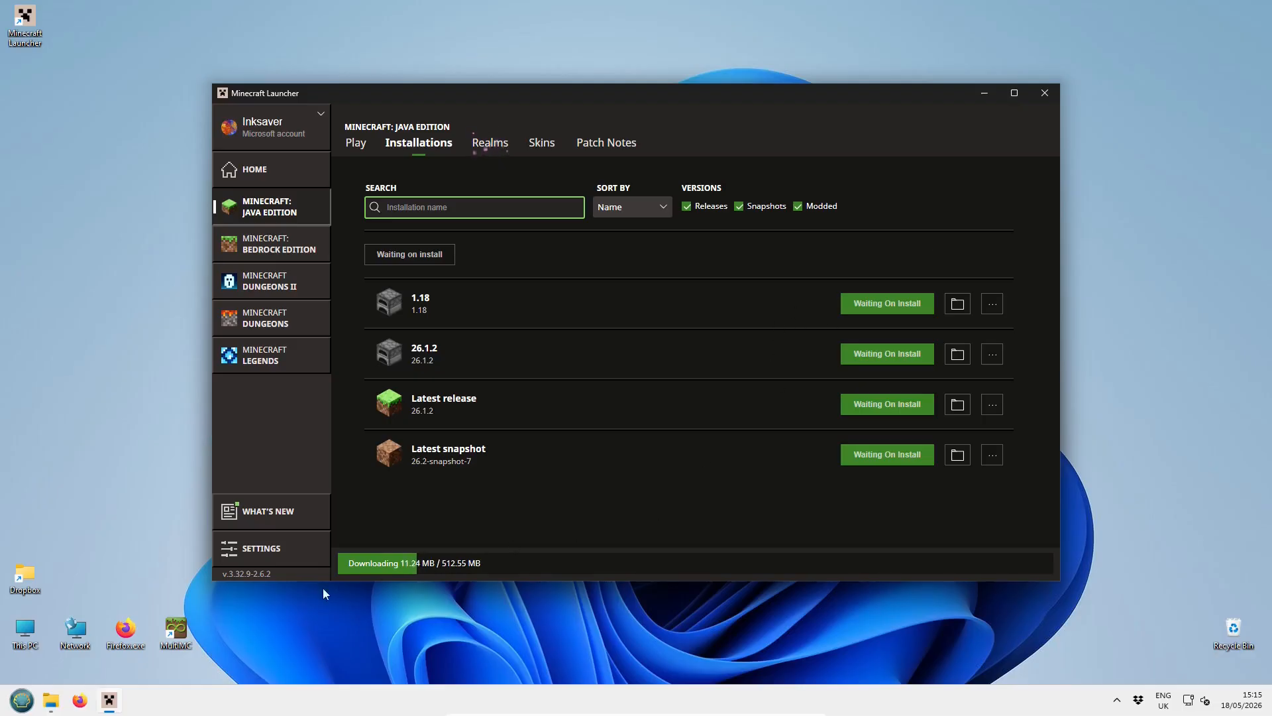
- Check the runtime folder for the newly downloaded Java runtime and close the Minecraft Launcher
left_click(57, 705)
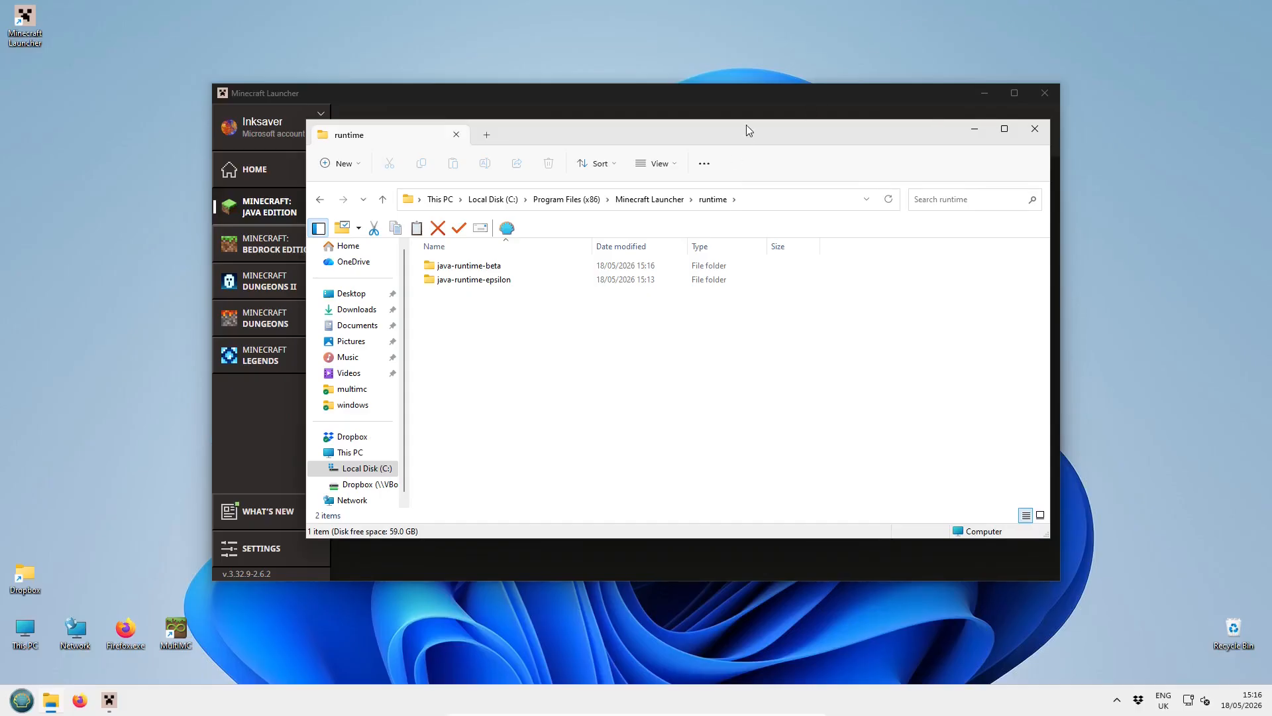
left_click_drag(746, 125, 766, 454)
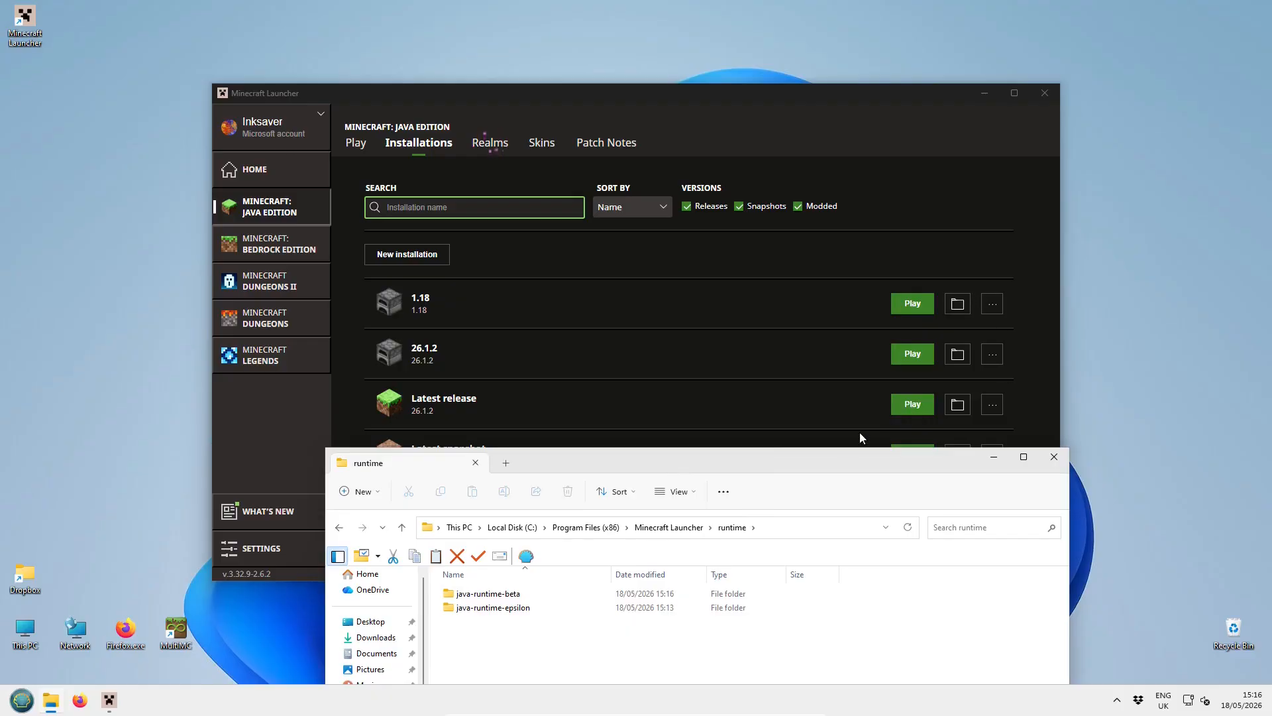
left_click_drag(821, 456, 817, 372)
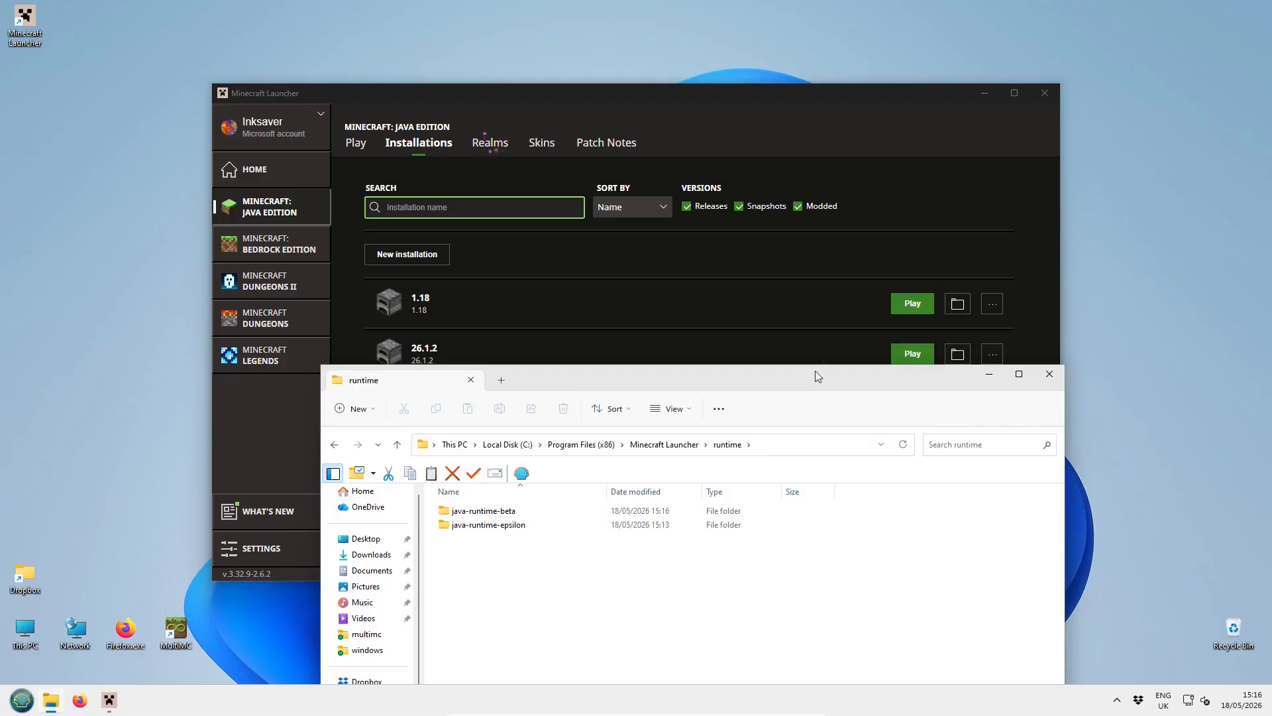
left_click(1039, 94)
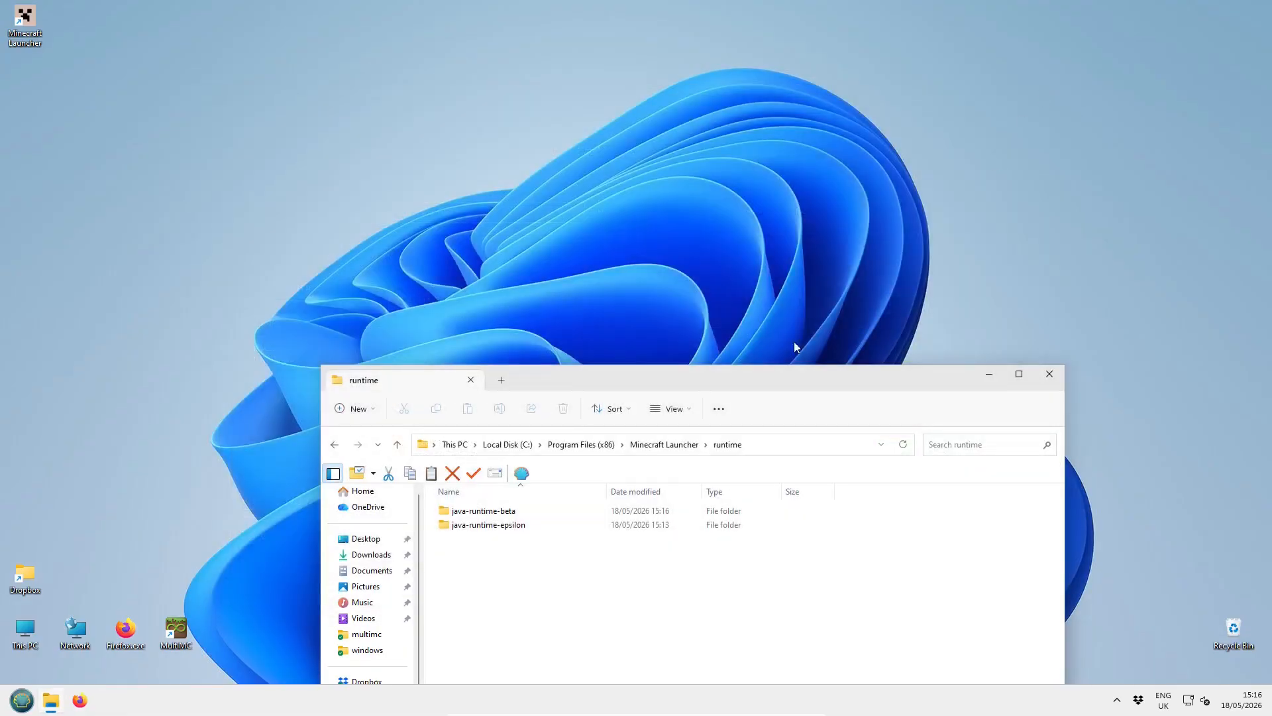
left_click_drag(778, 371, 776, 96)
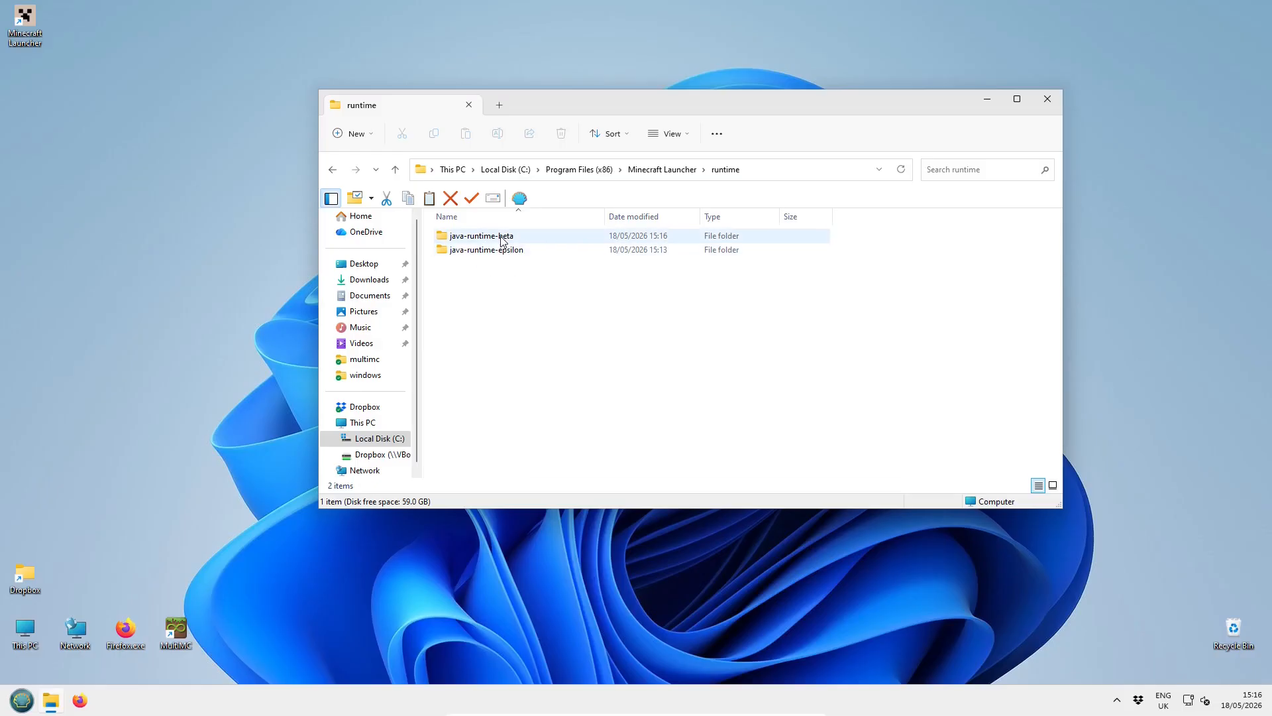
mouse_move(502, 240)
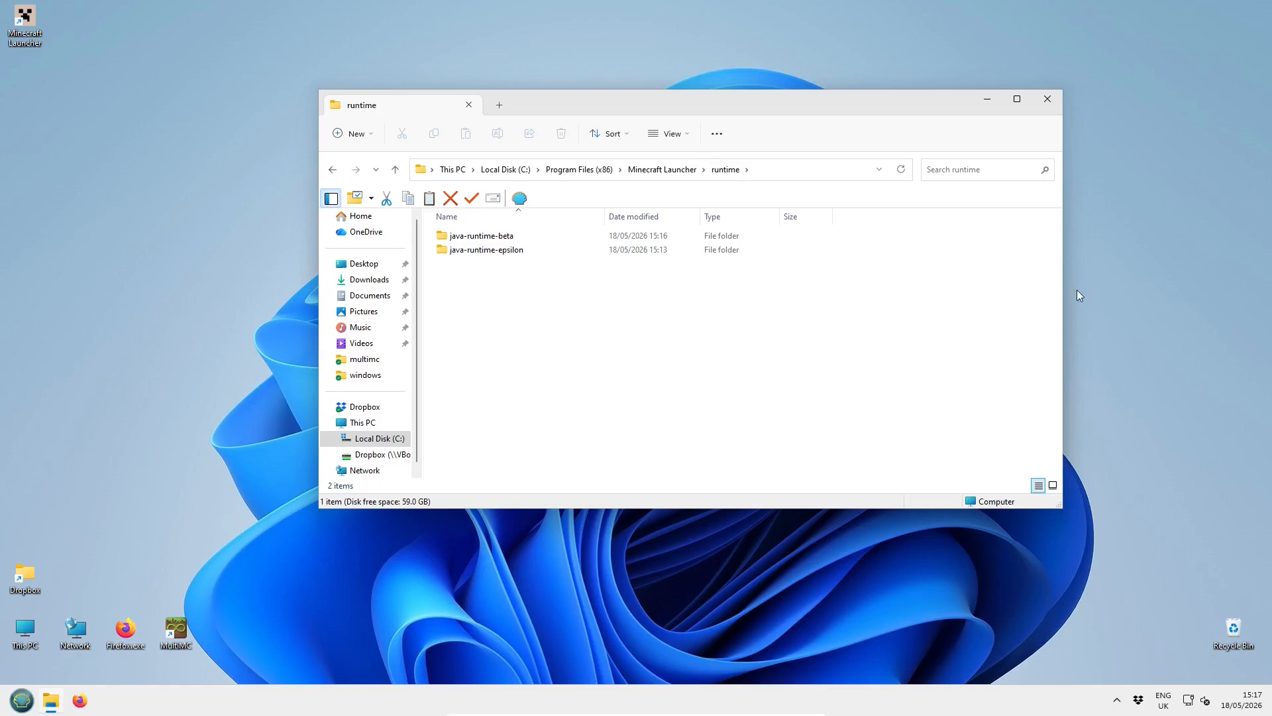
- Narrow the runtime folder window and open the Dropbox folder in a second window beside it
left_click_drag(1063, 292, 843, 292)
left_click_drag(646, 100, 372, 111)
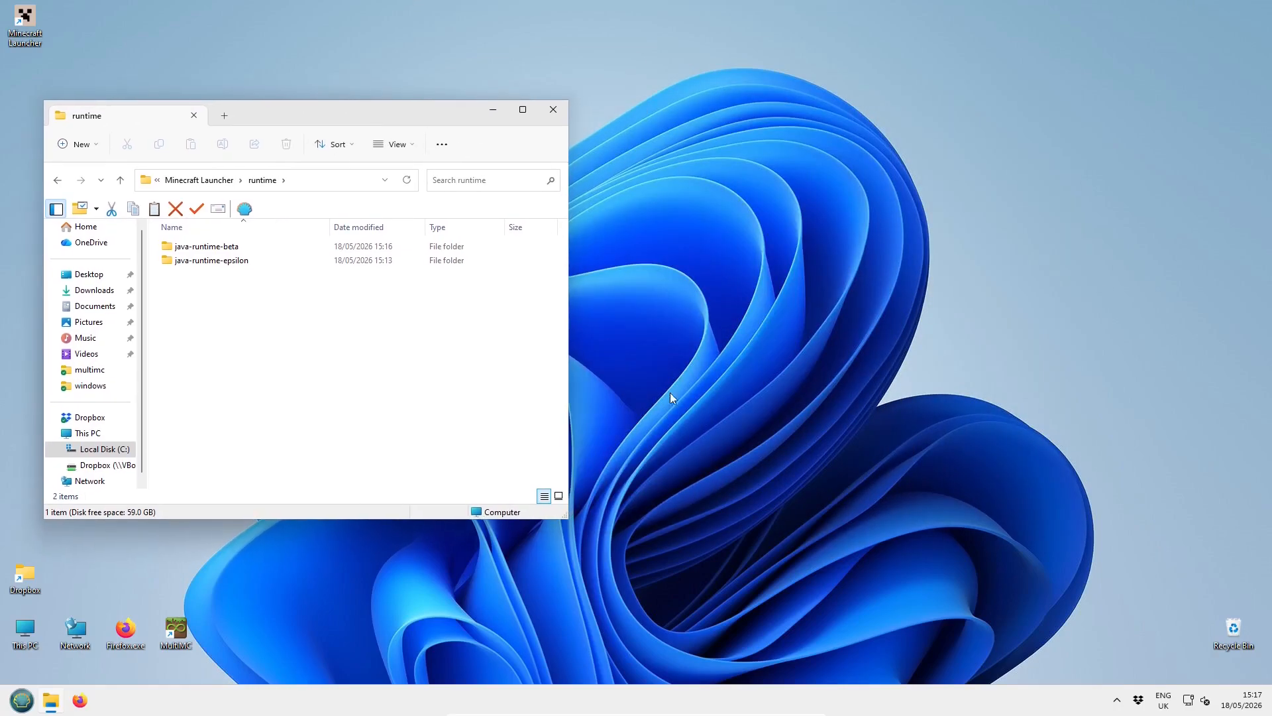
left_click(1138, 702)
left_click(785, 559)
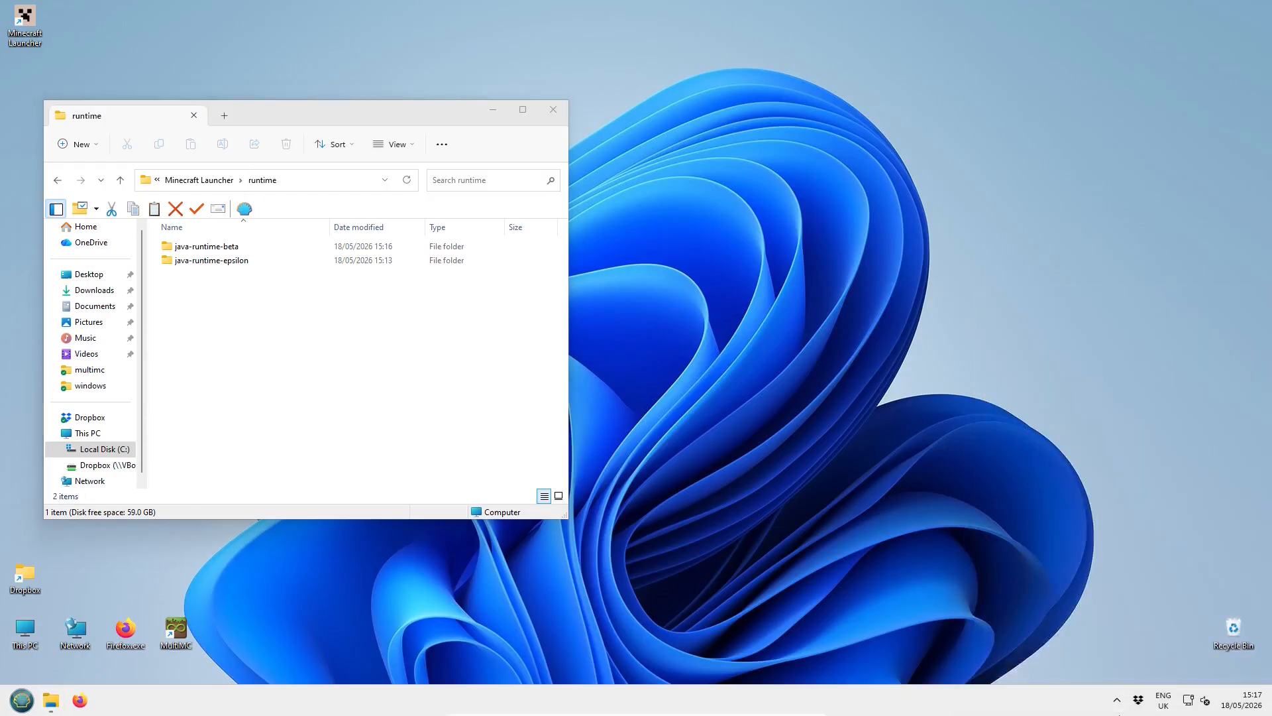
double_click(1140, 701)
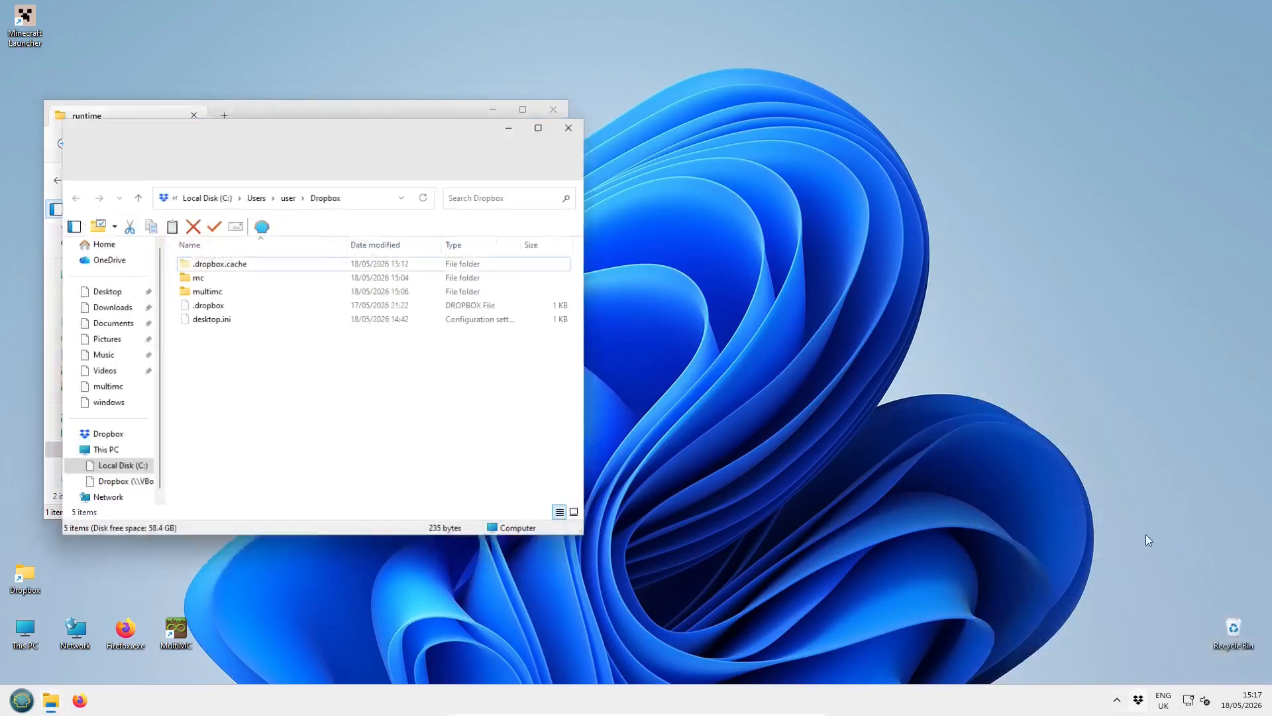
left_click_drag(401, 140, 921, 117)
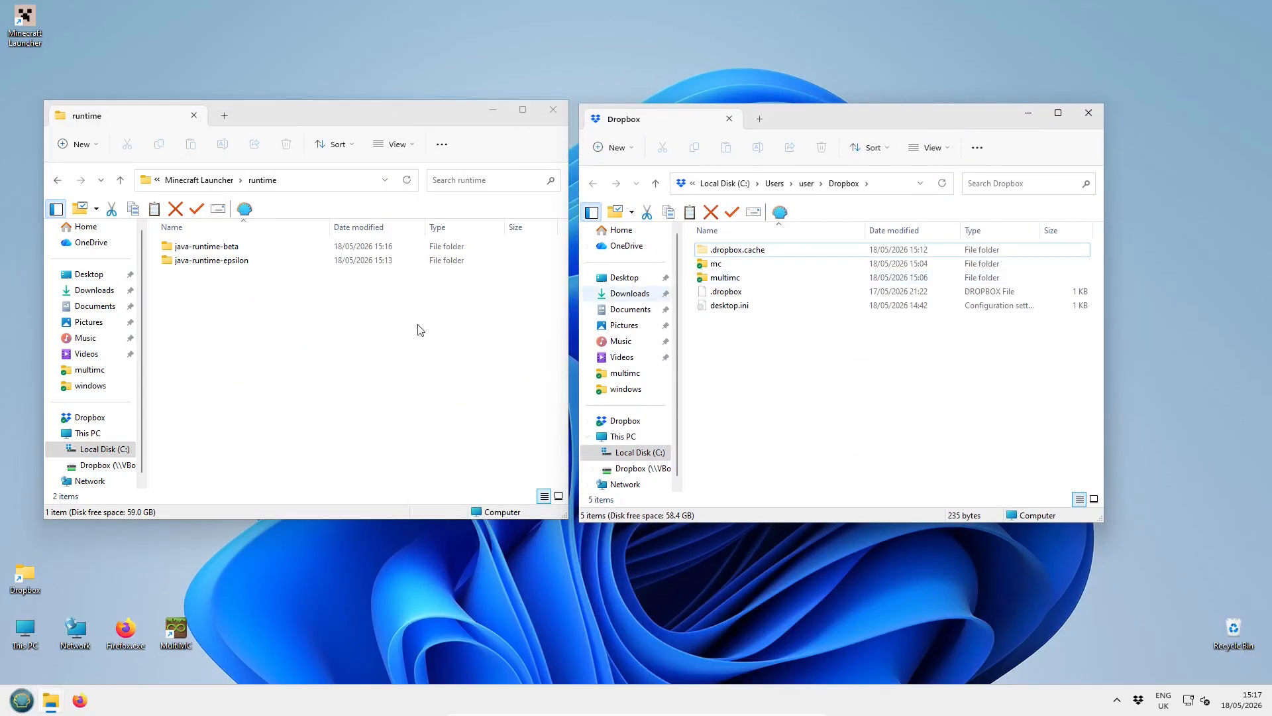
- Inspect the contents of the inner java-runtime-epsilon folder under java-runtime-epsilon\windows-x64, then return to windows-x64
double_click(226, 261)
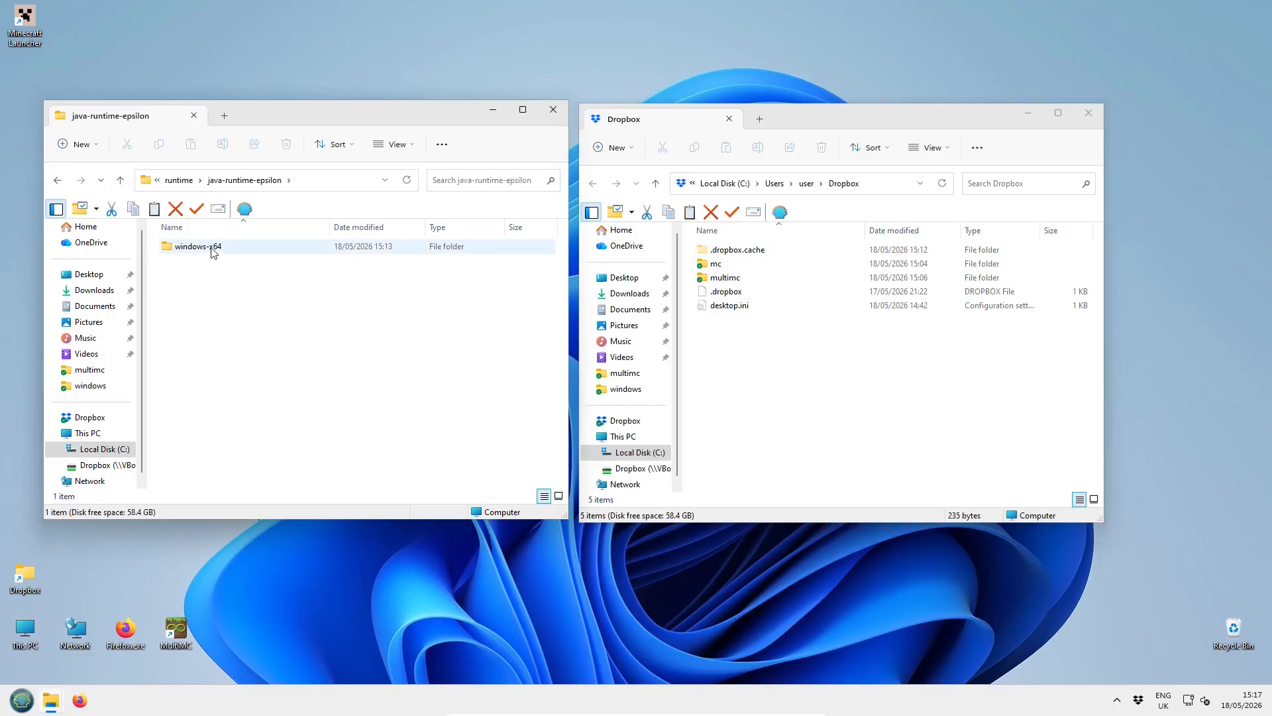
double_click(213, 248)
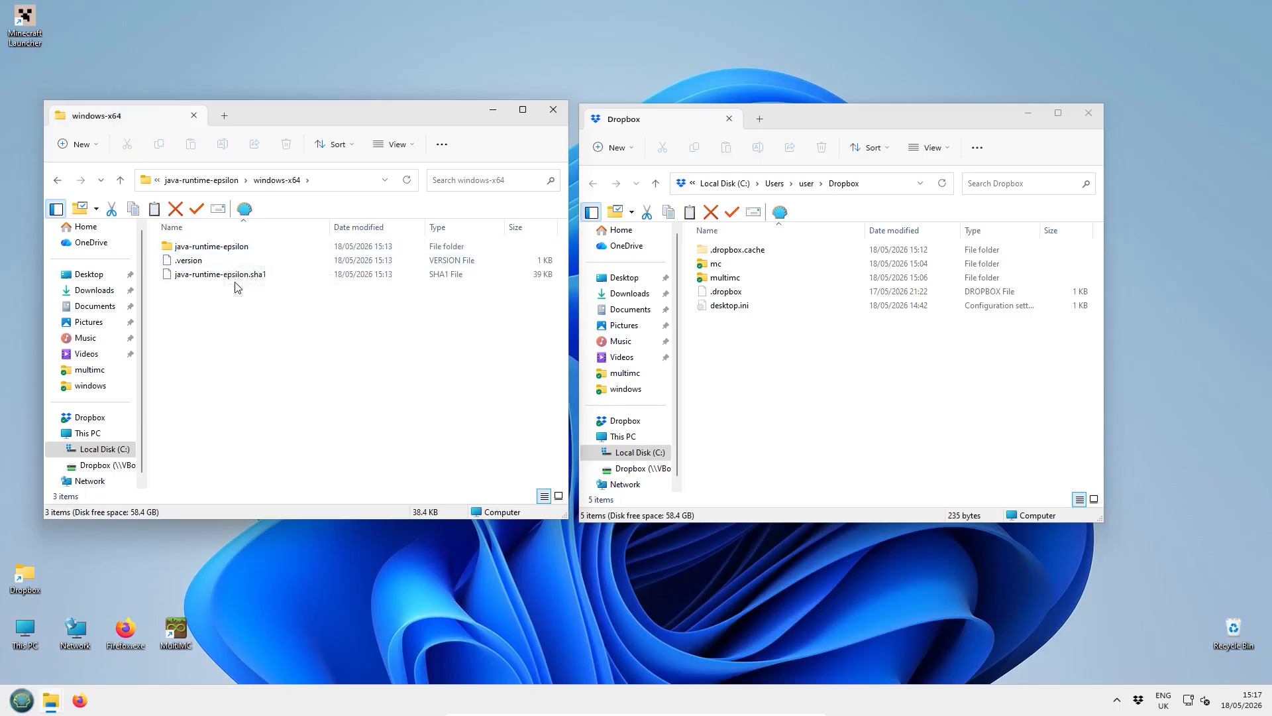
double_click(233, 249)
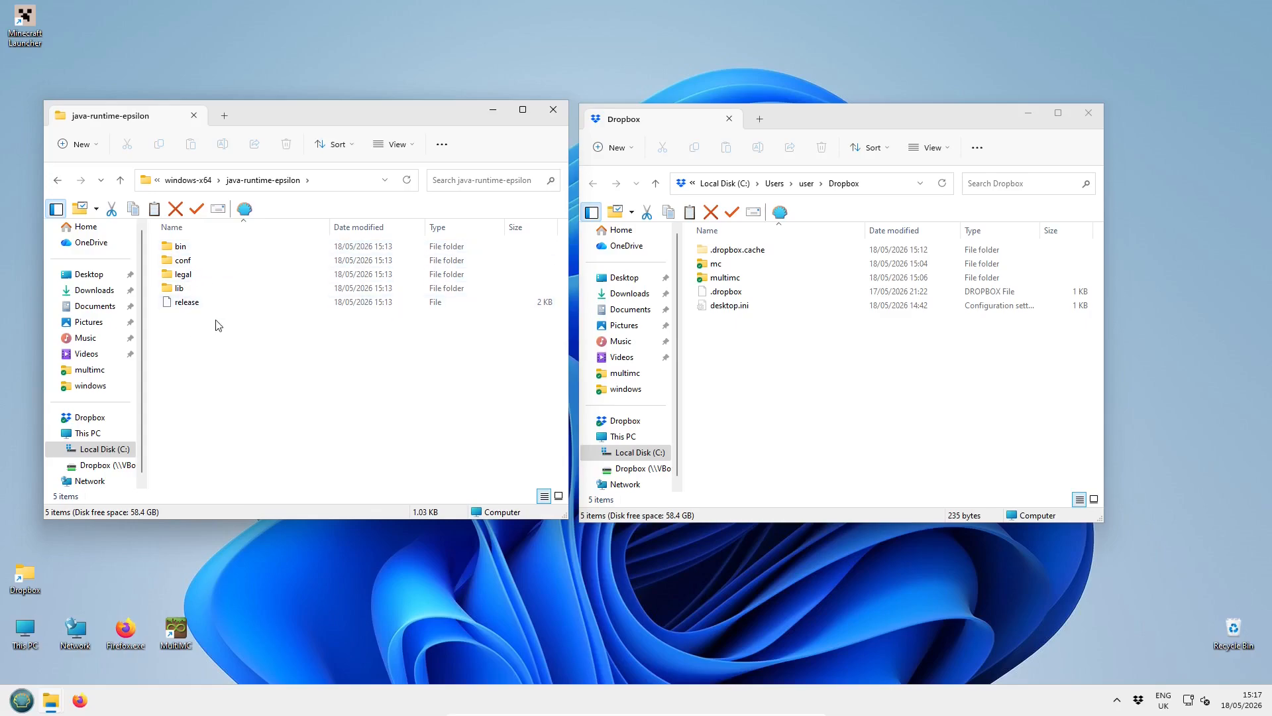
left_click(122, 184)
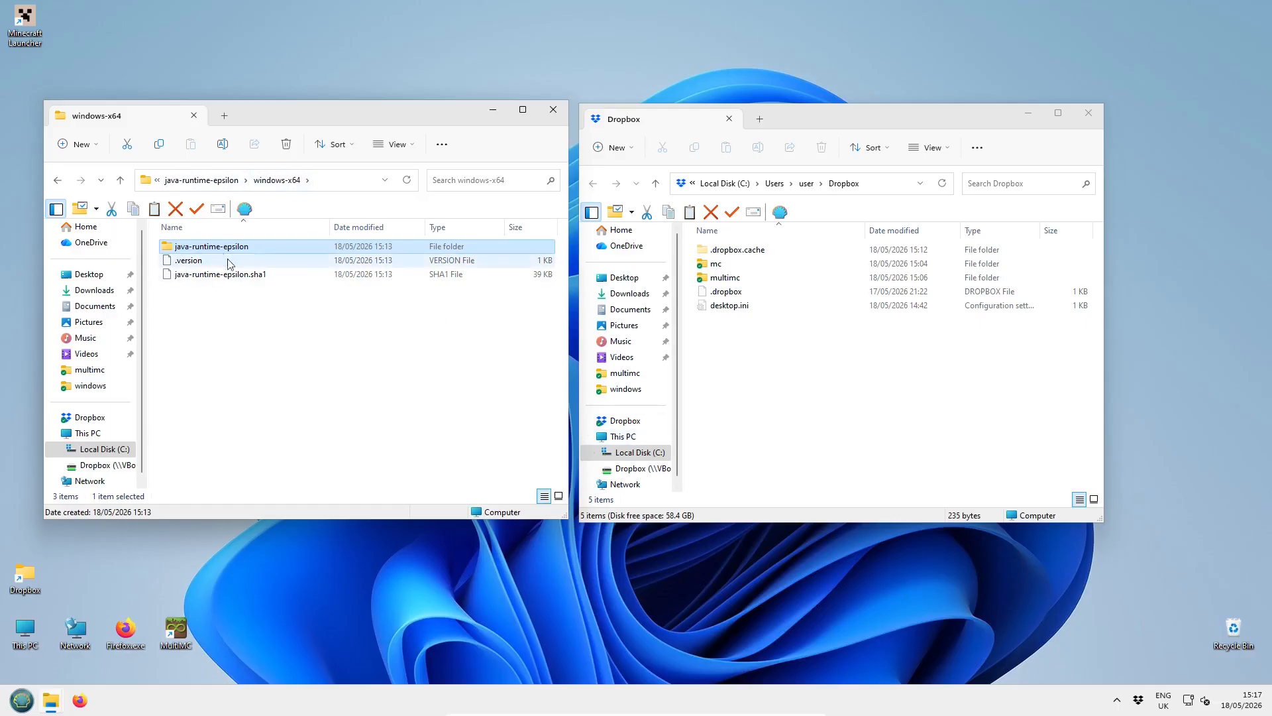
- Open the mc\java\windows folder in the Dropbox window as the destination for the Windows Java runtimes
double_click(715, 265)
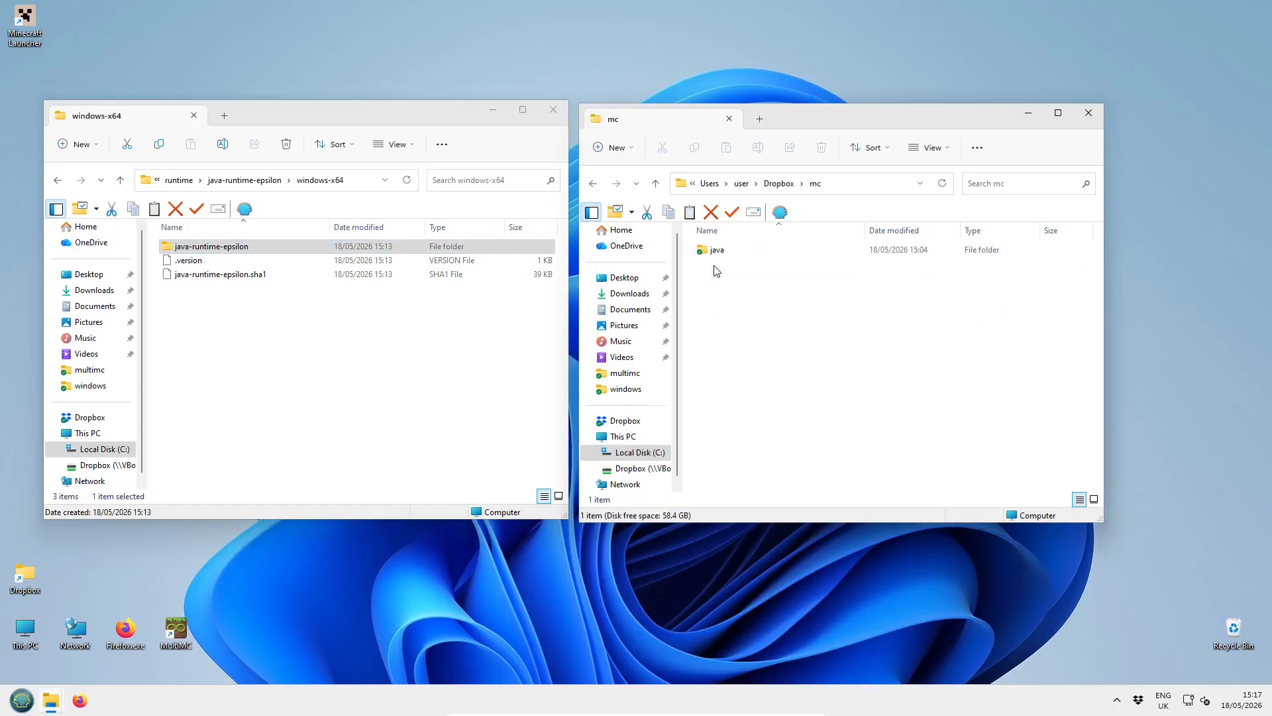
double_click(724, 255)
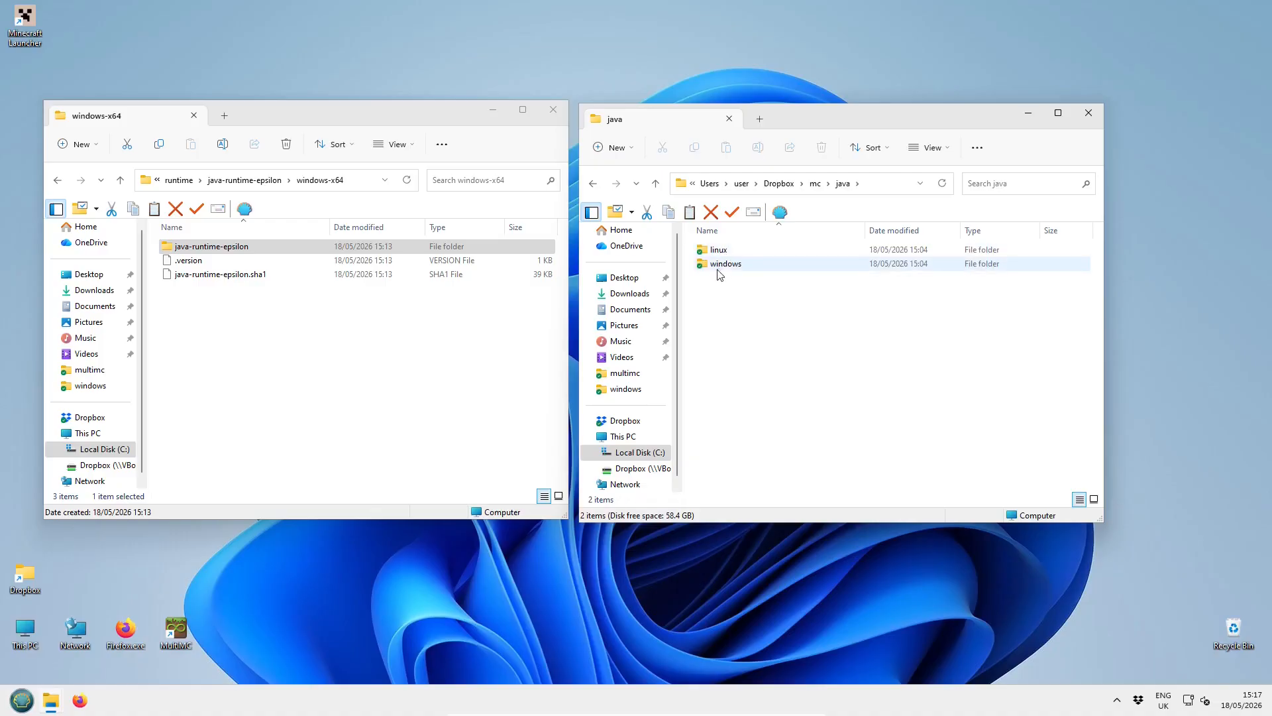
double_click(721, 270)
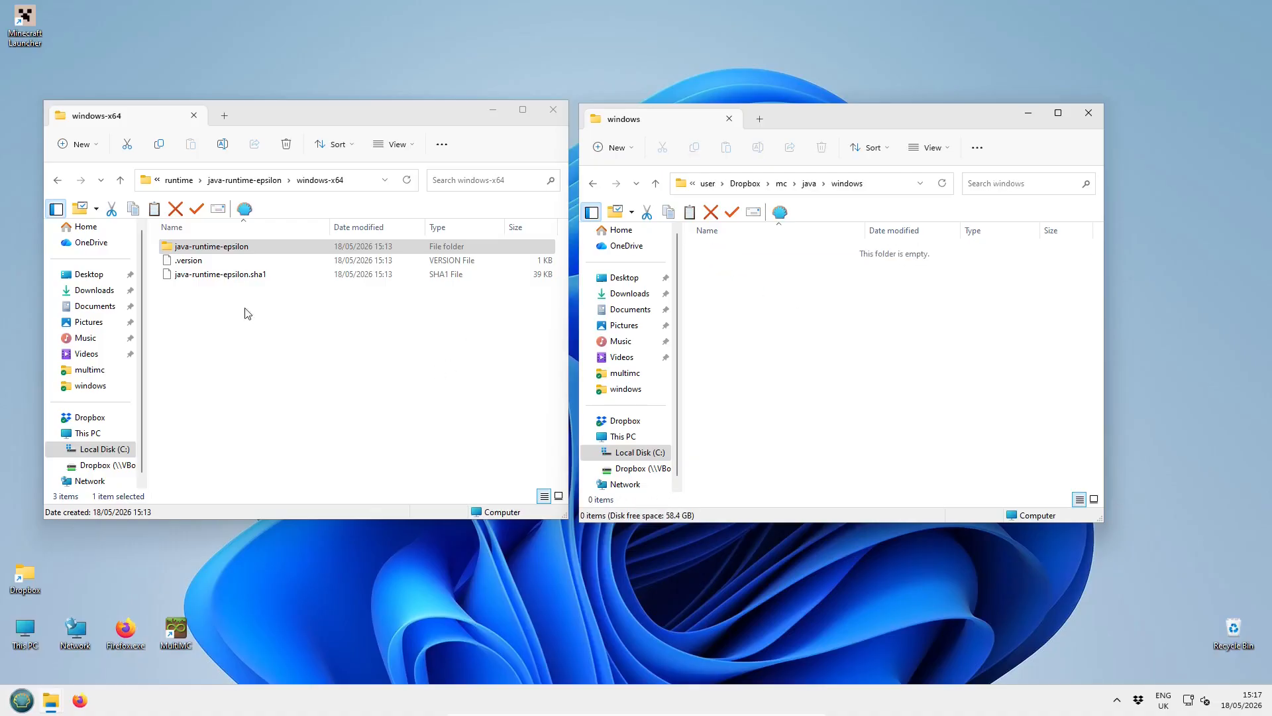
- Retrace the path from runtime through java-runtime-epsilon\windows-x64 and select the inner java-runtime-epsilon folder
left_click(236, 249)
left_click(265, 183)
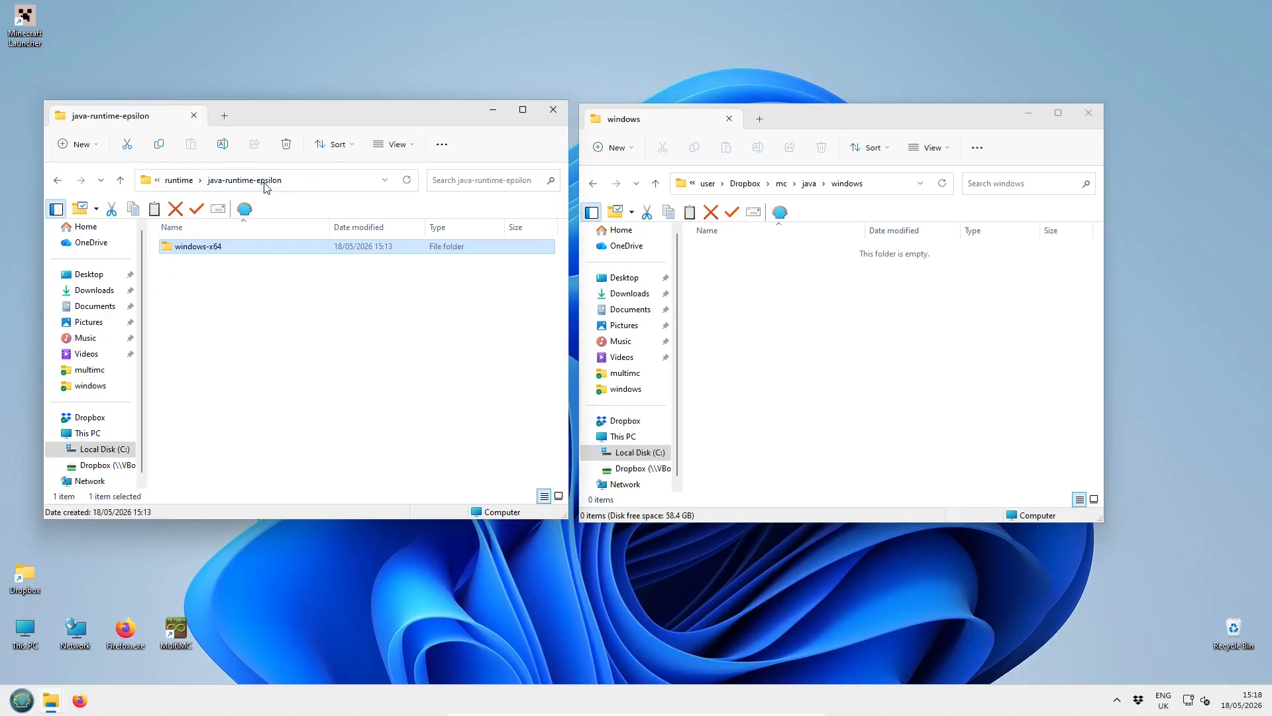
left_click(179, 180)
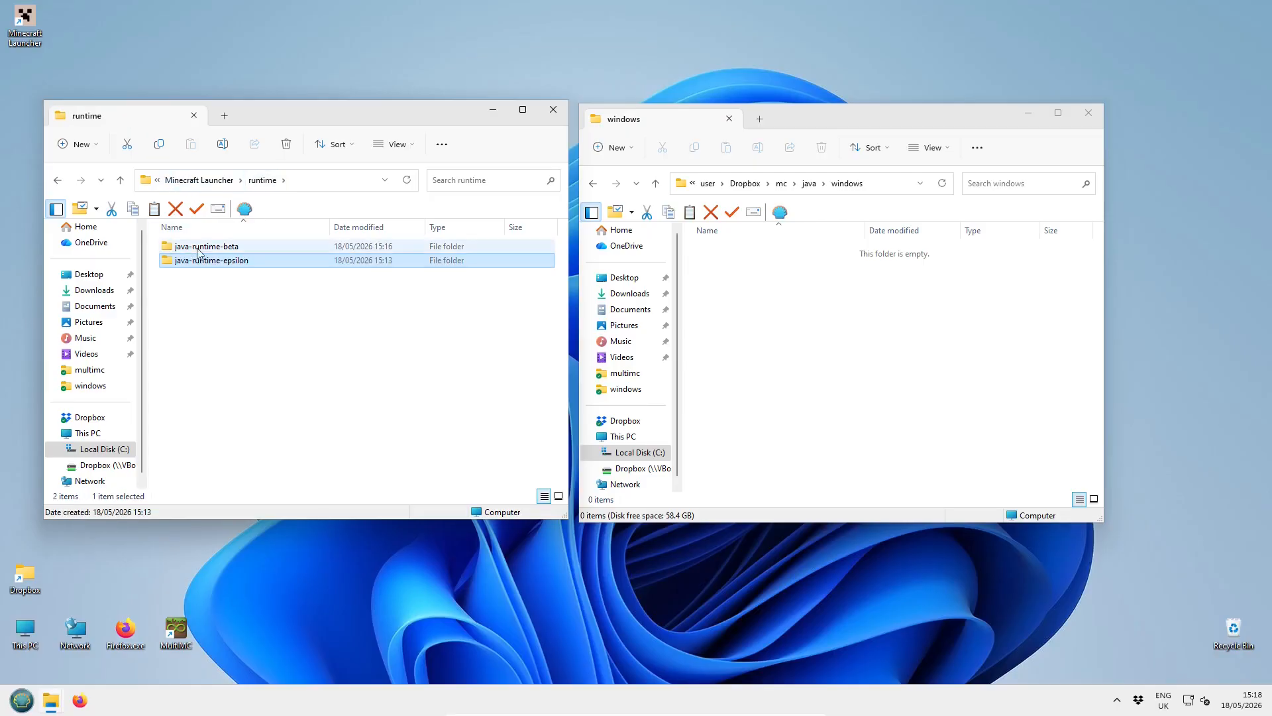
double_click(222, 261)
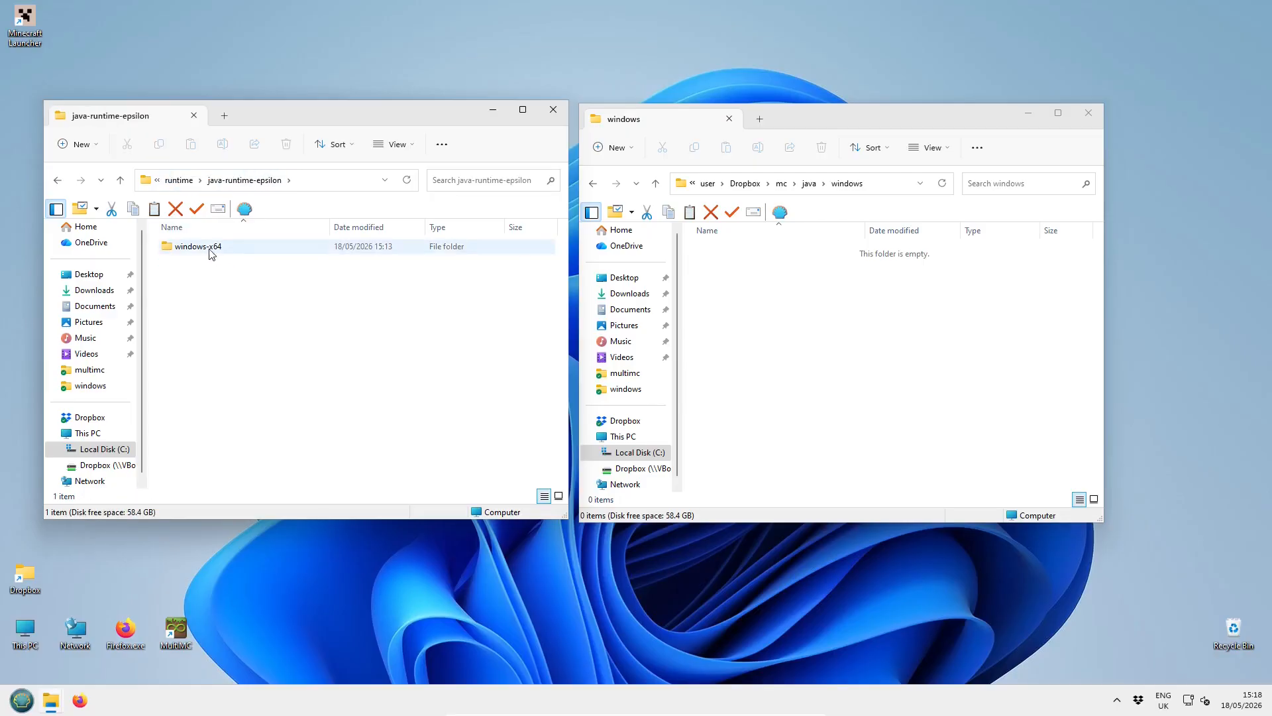
double_click(208, 249)
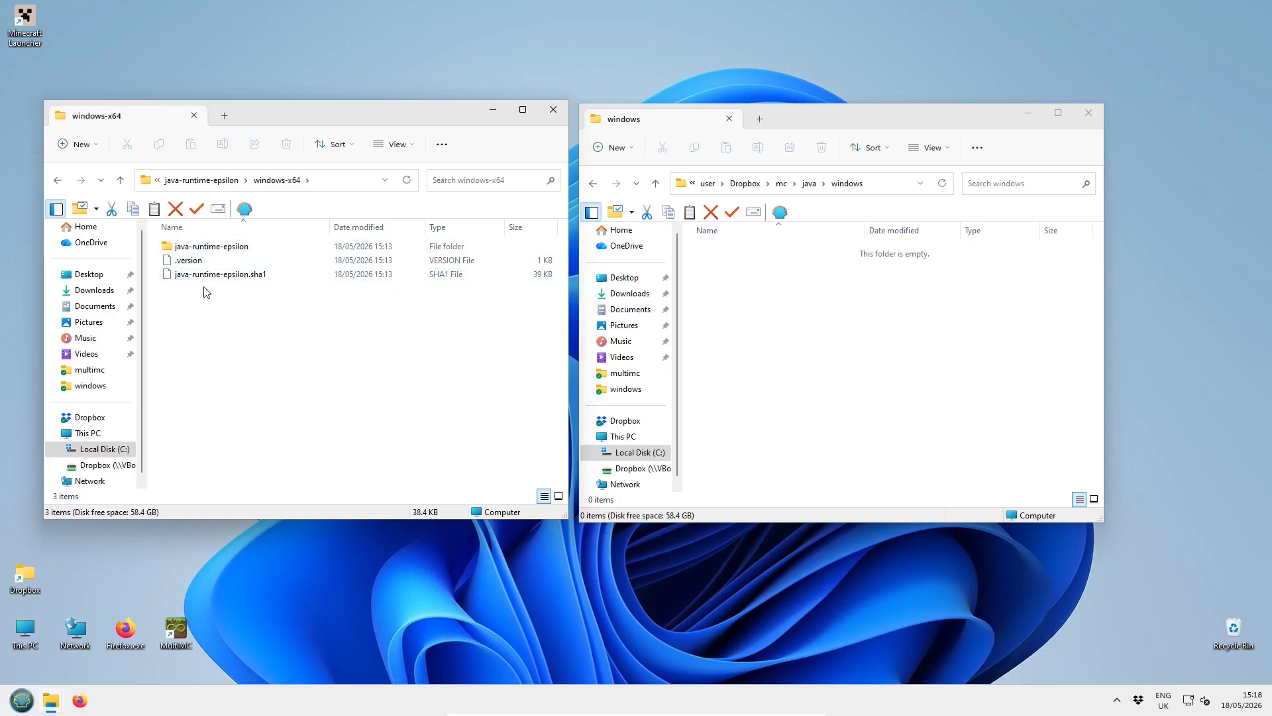
left_click_drag(204, 252, 322, 352)
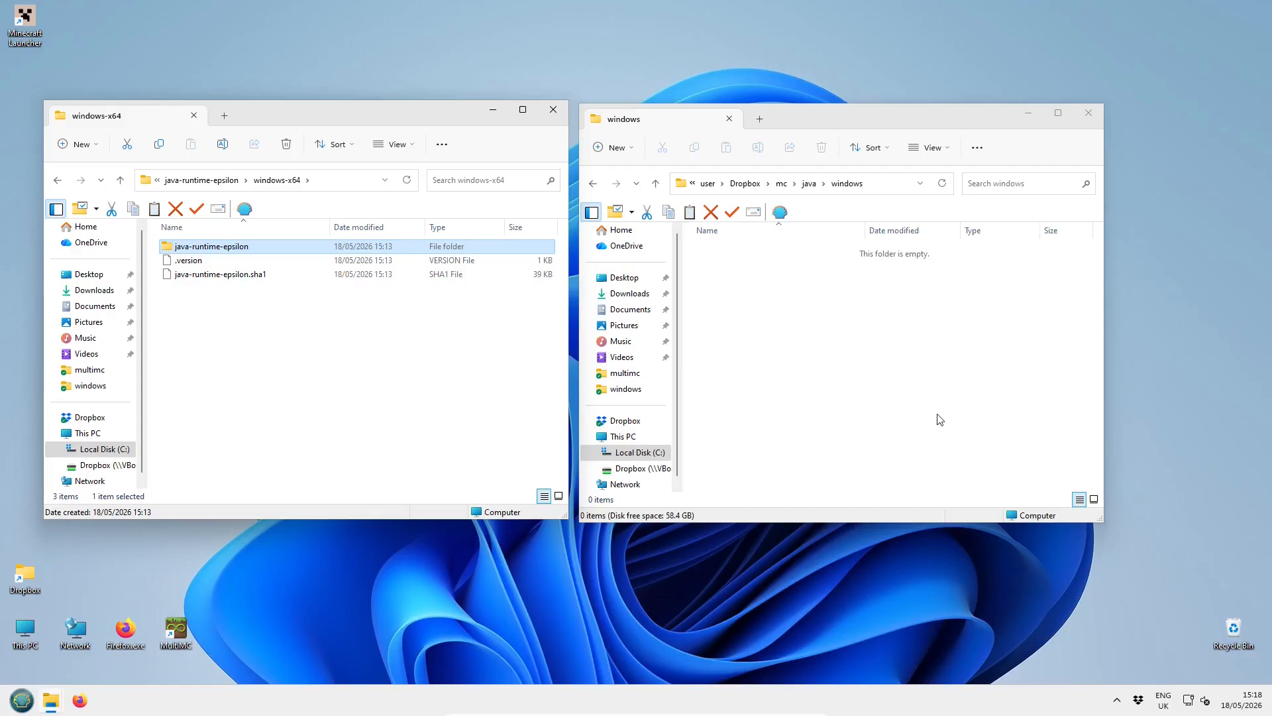
- Open the multimc\java\windows folder in Dropbox and examine the Java runtime folders stored there
left_click(759, 186)
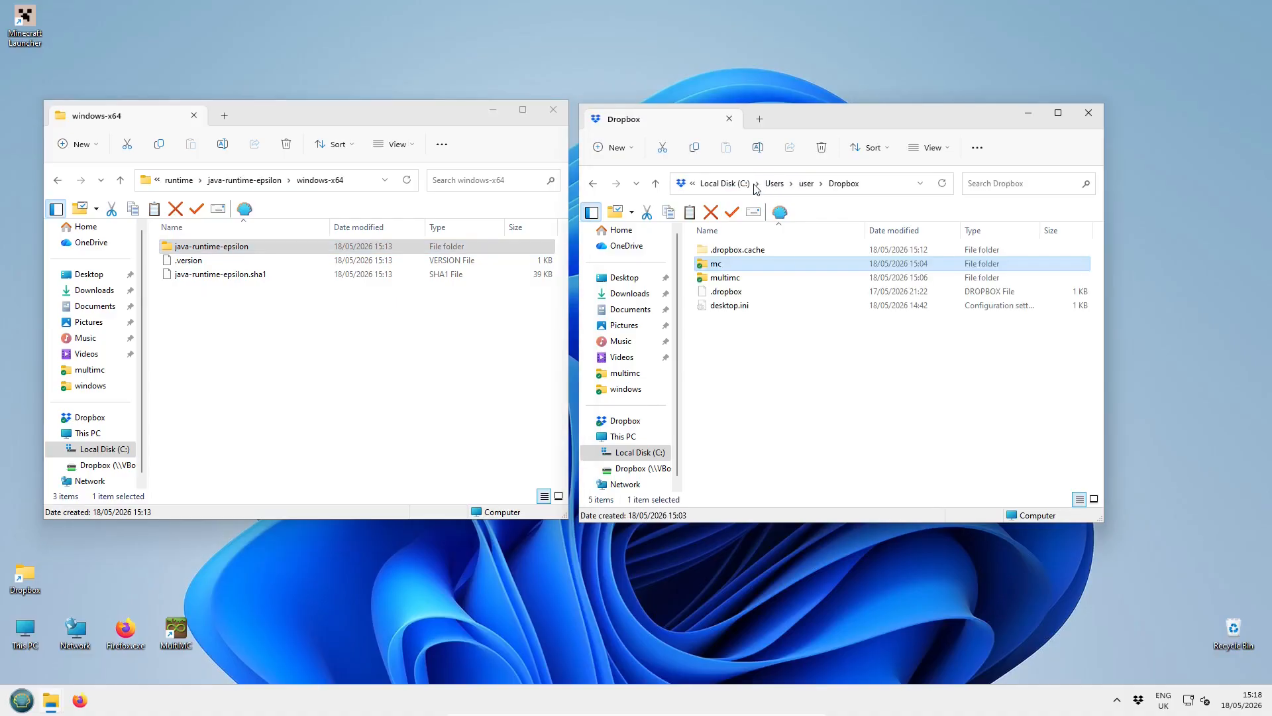
double_click(734, 281)
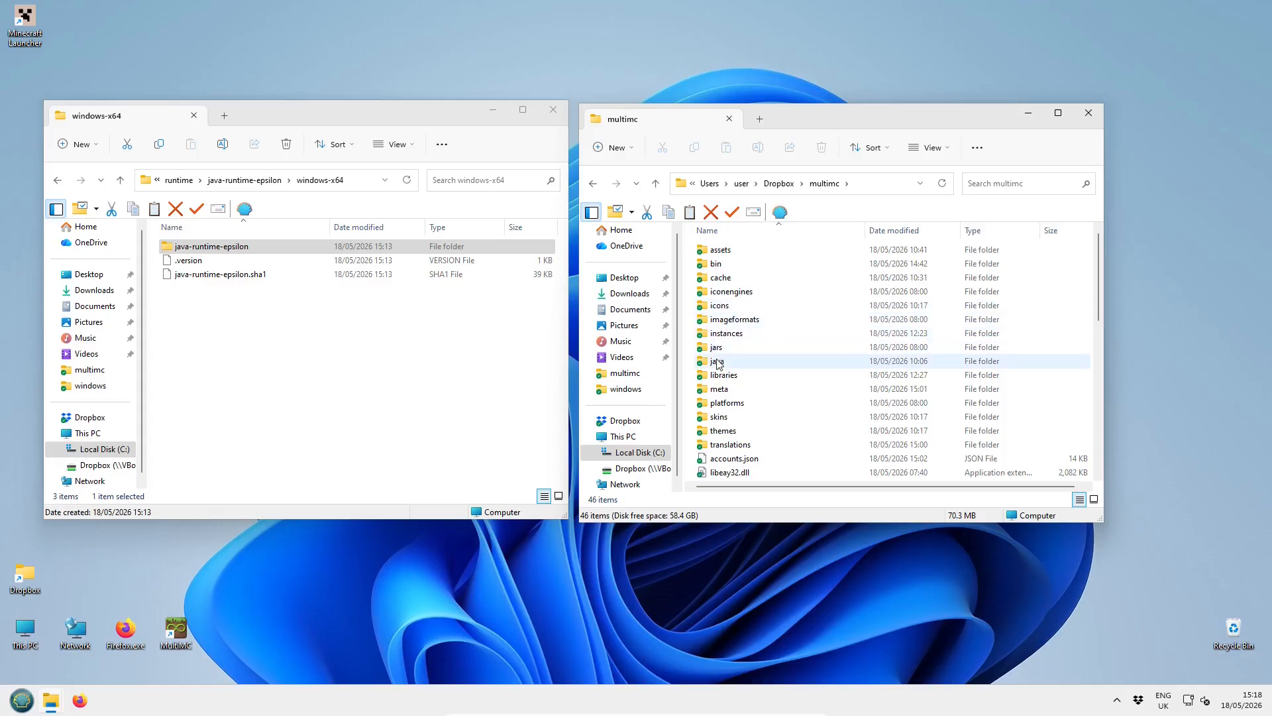
double_click(717, 362)
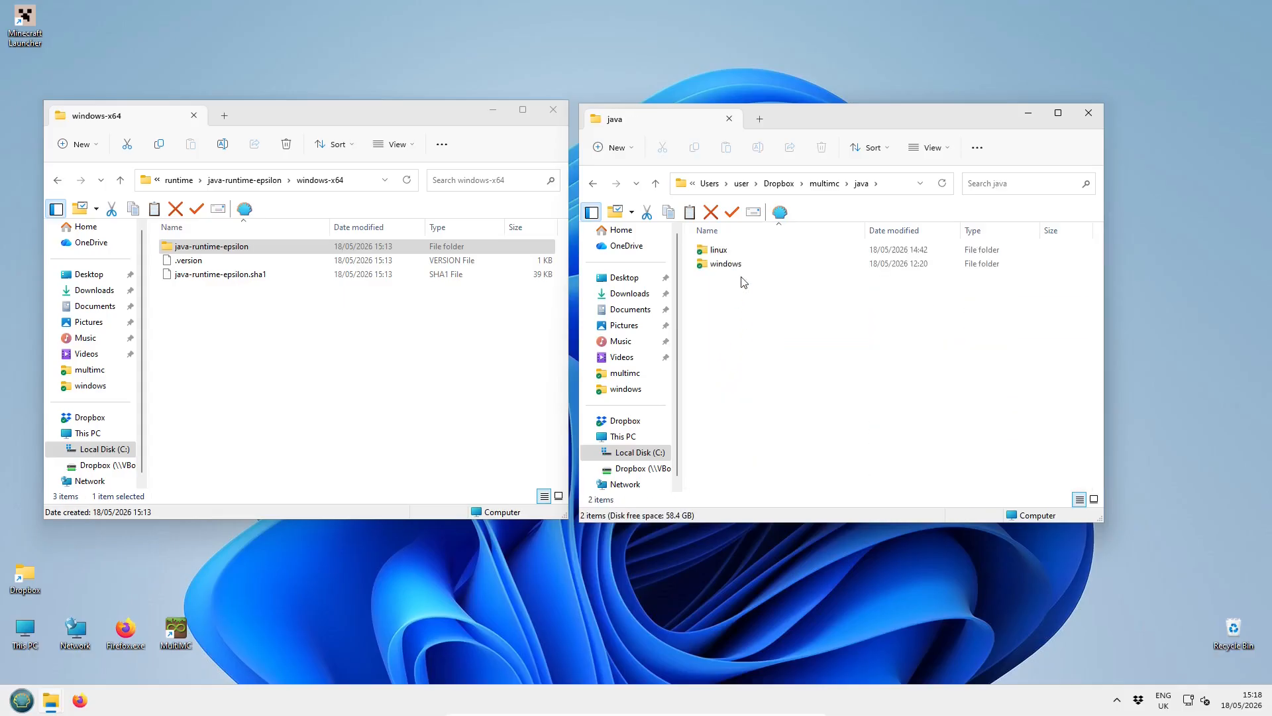
double_click(724, 264)
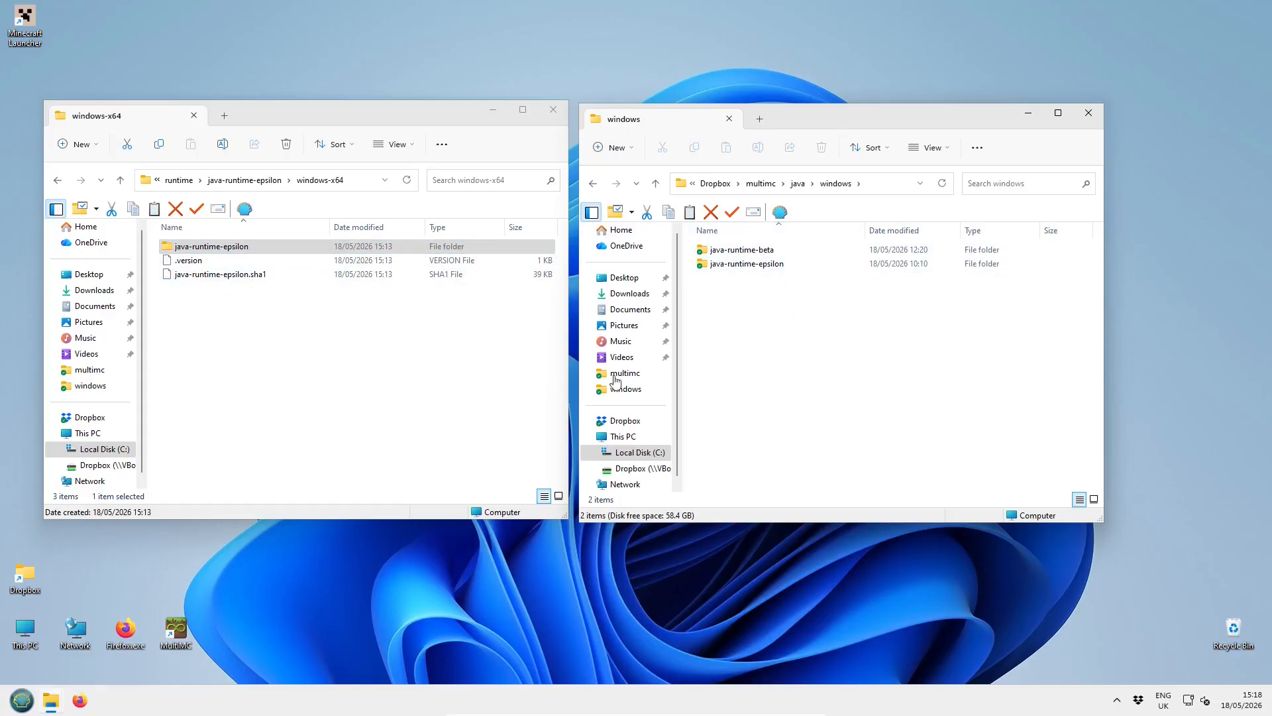
- Return to the launcher's runtime folder, open java-runtime-beta\windows-x64 and select the inner java-runtime-beta folder
left_click(375, 394)
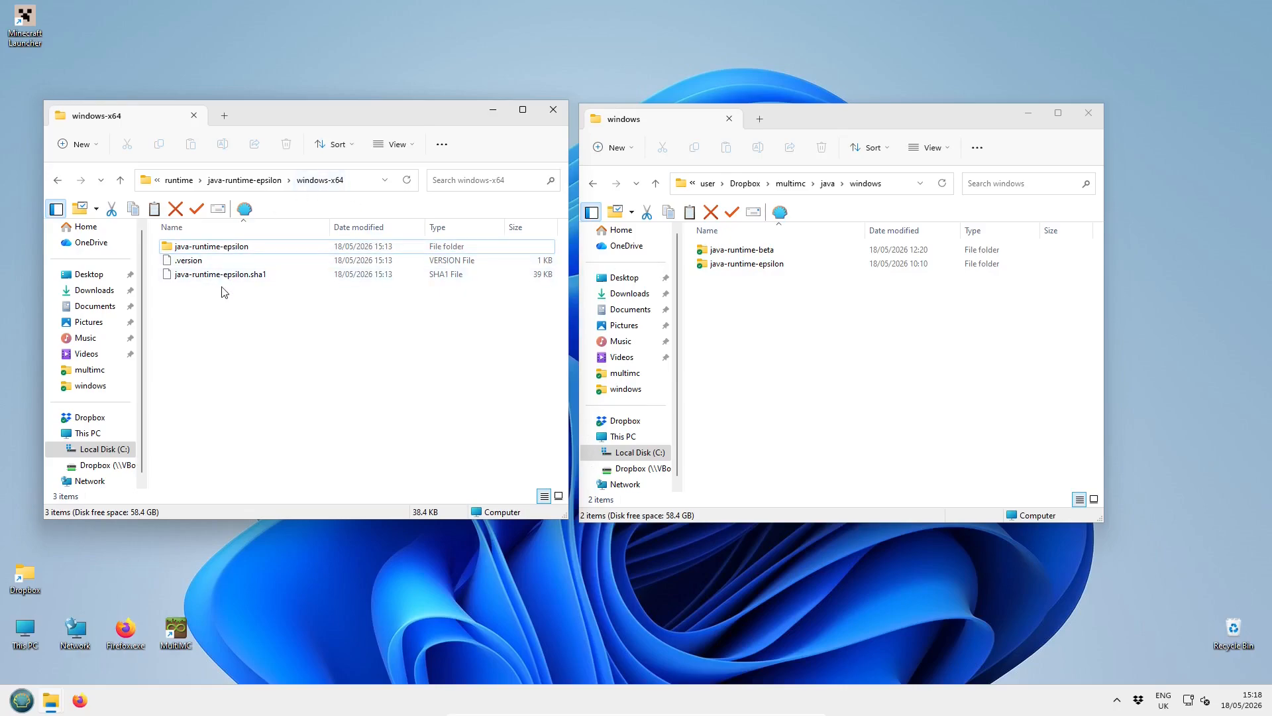
left_click(178, 180)
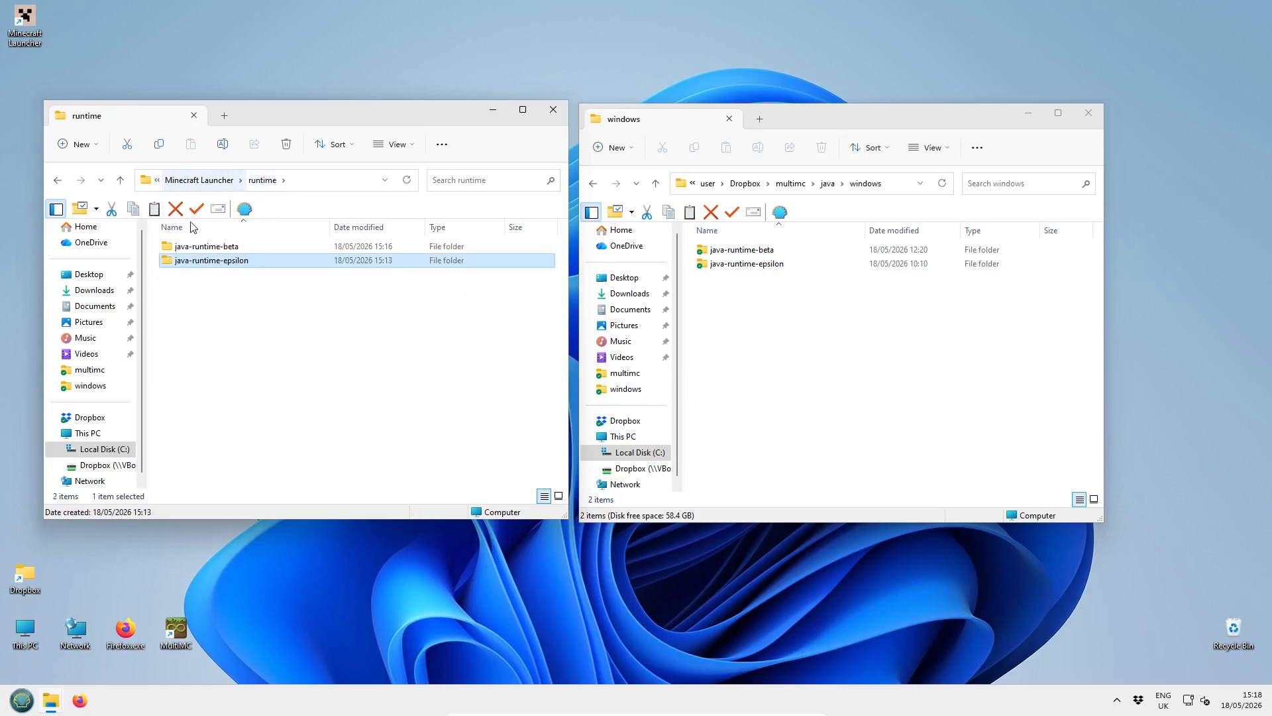
double_click(223, 248)
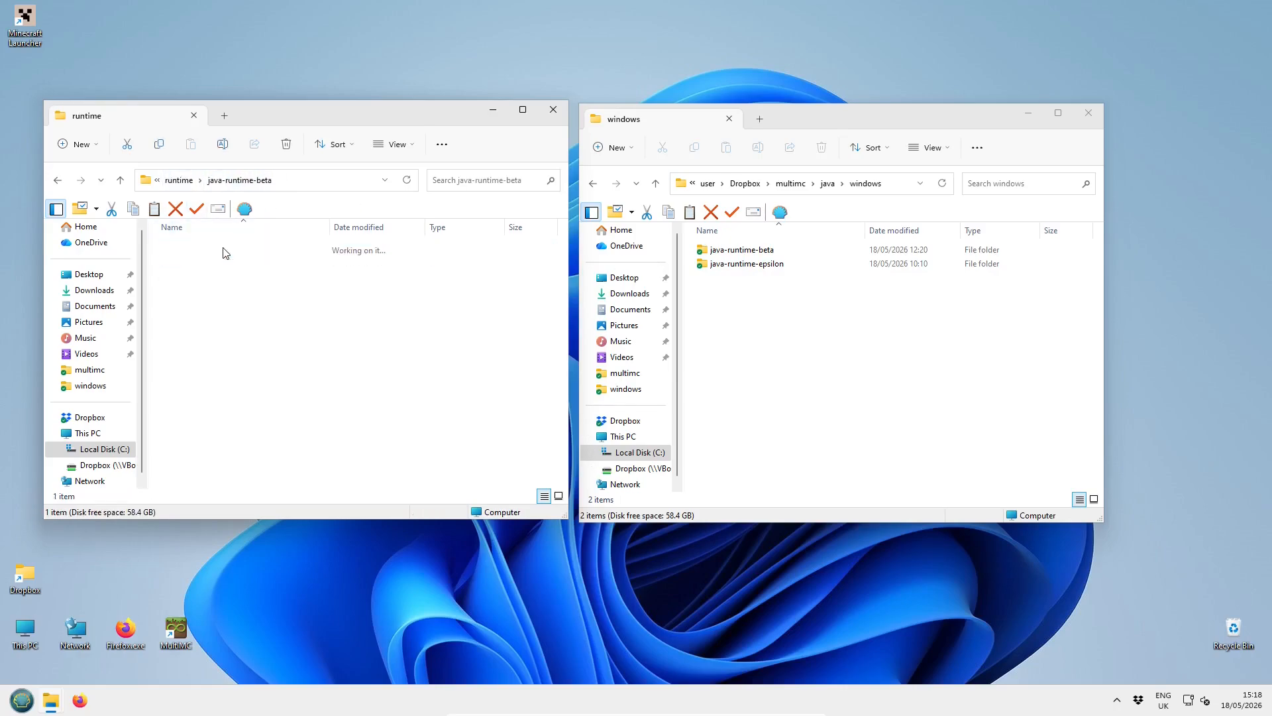
double_click(204, 250)
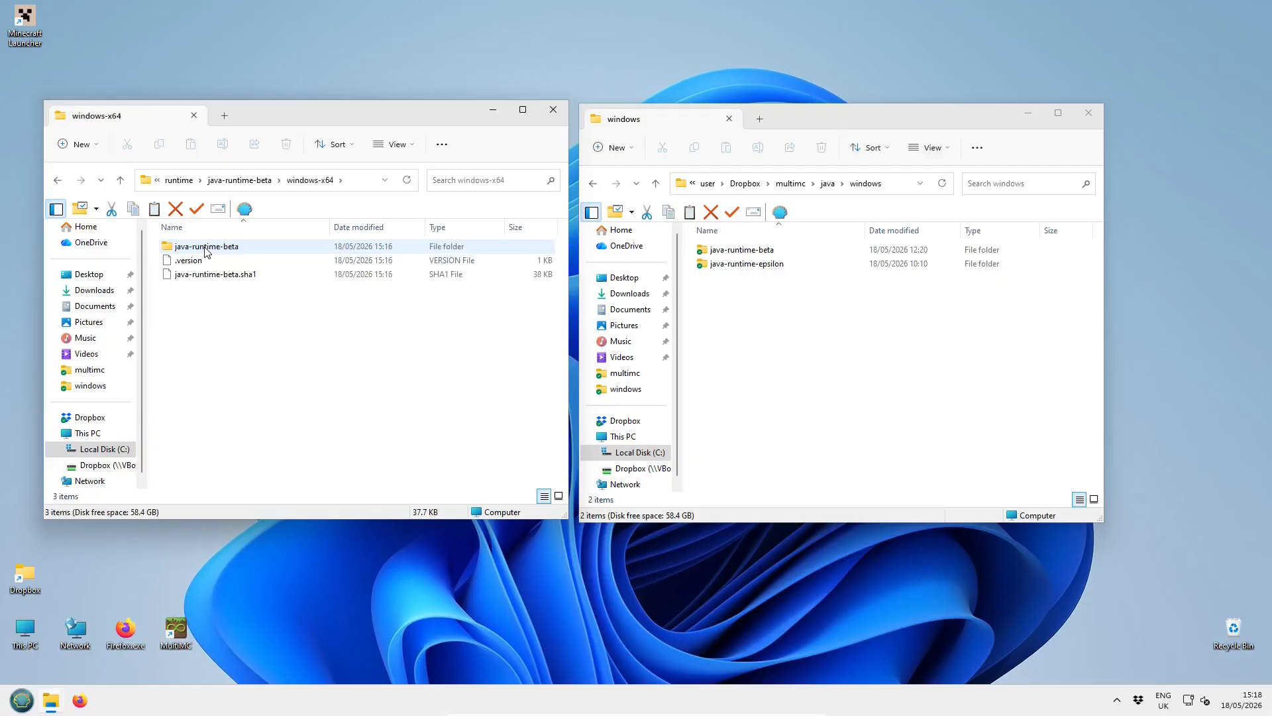
left_click_drag(207, 249, 320, 319)
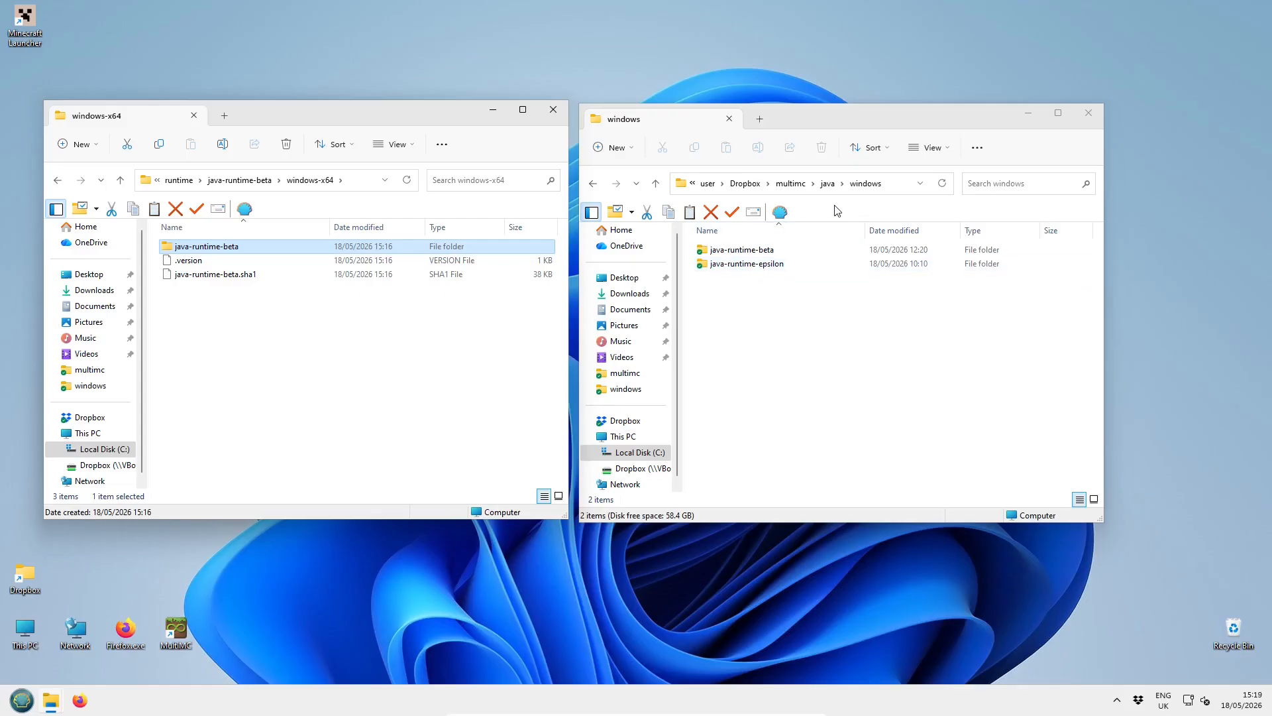
- Return to the main Dropbox folder and close the window showing the launcher's runtime files
left_click(802, 187)
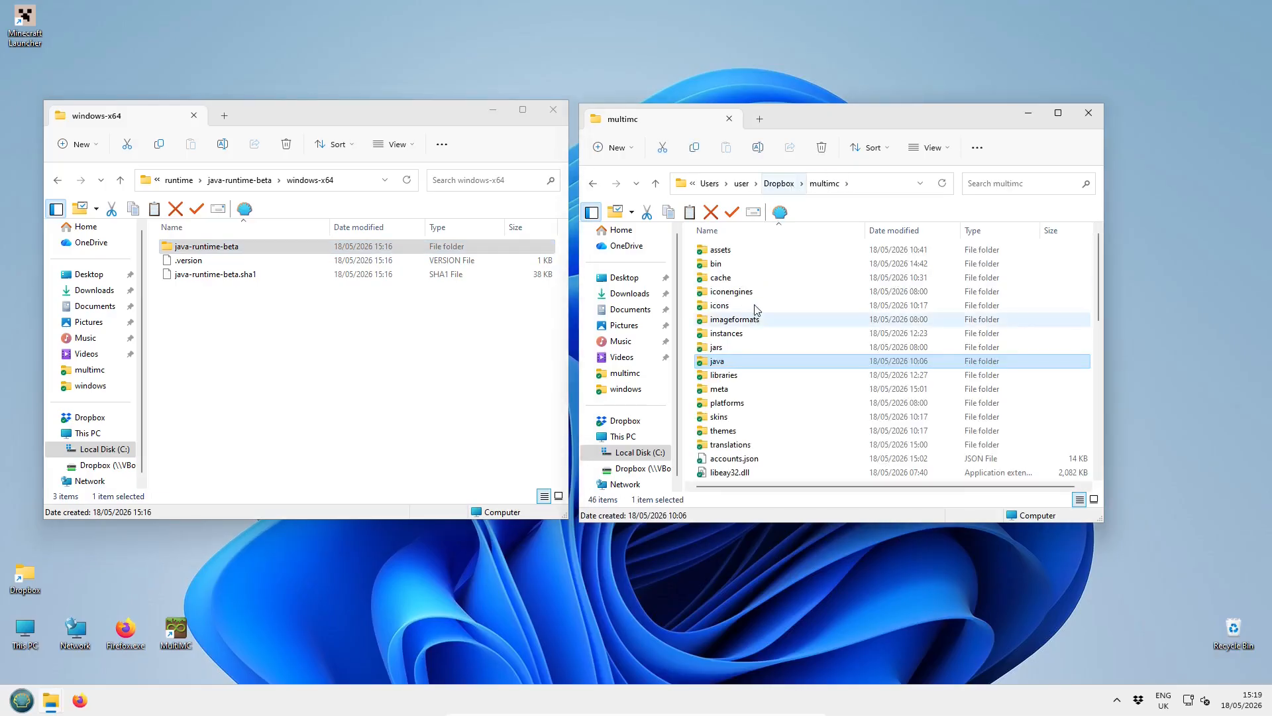
left_click(778, 184)
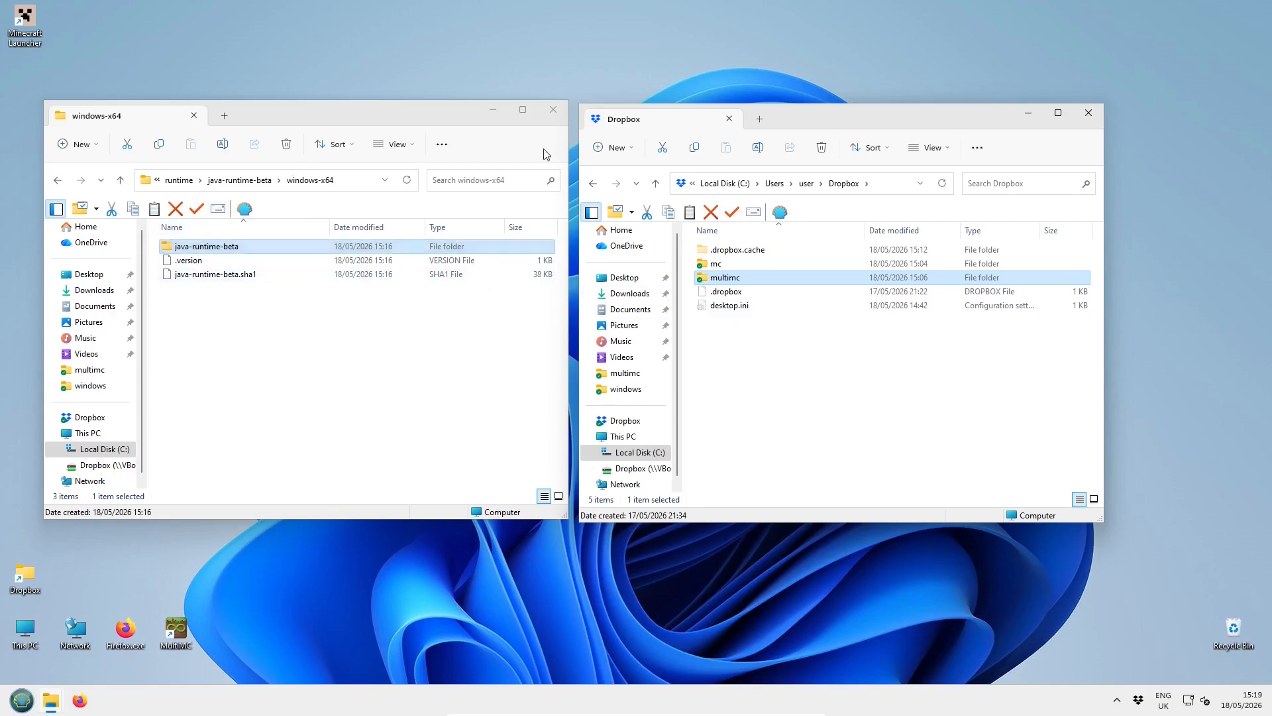
left_click(553, 111)
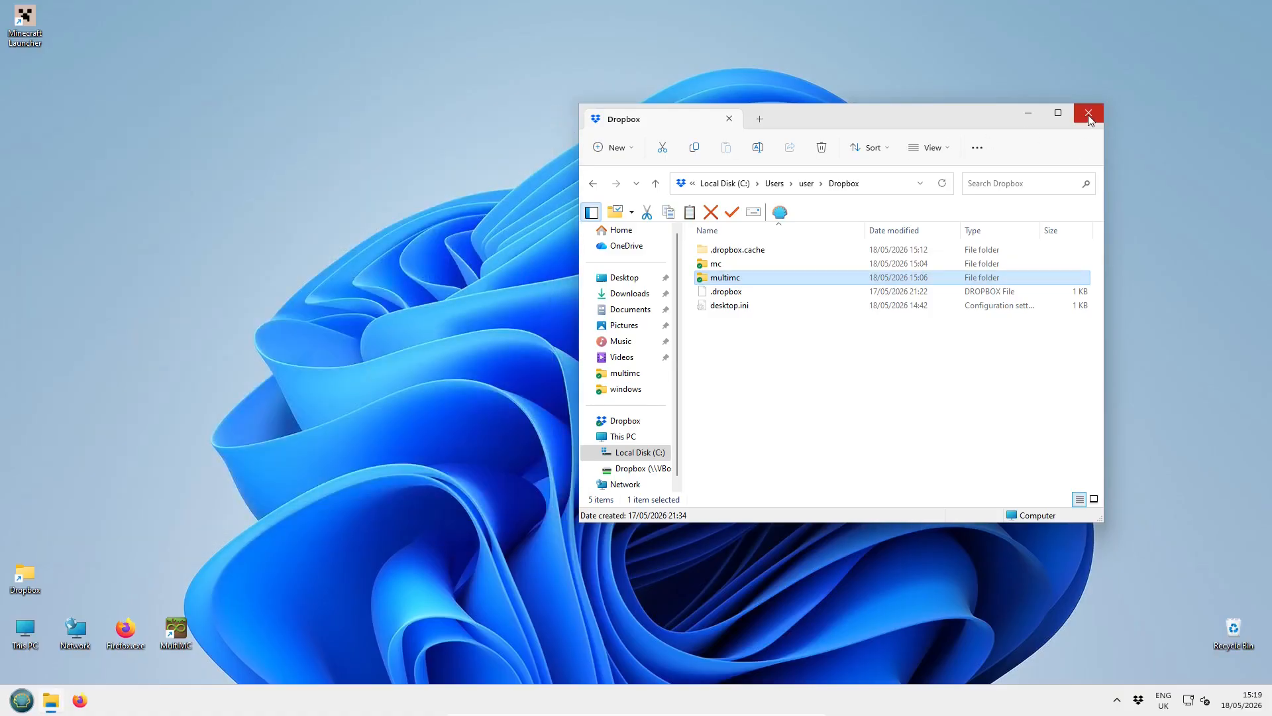
left_click_drag(936, 114, 965, 109)
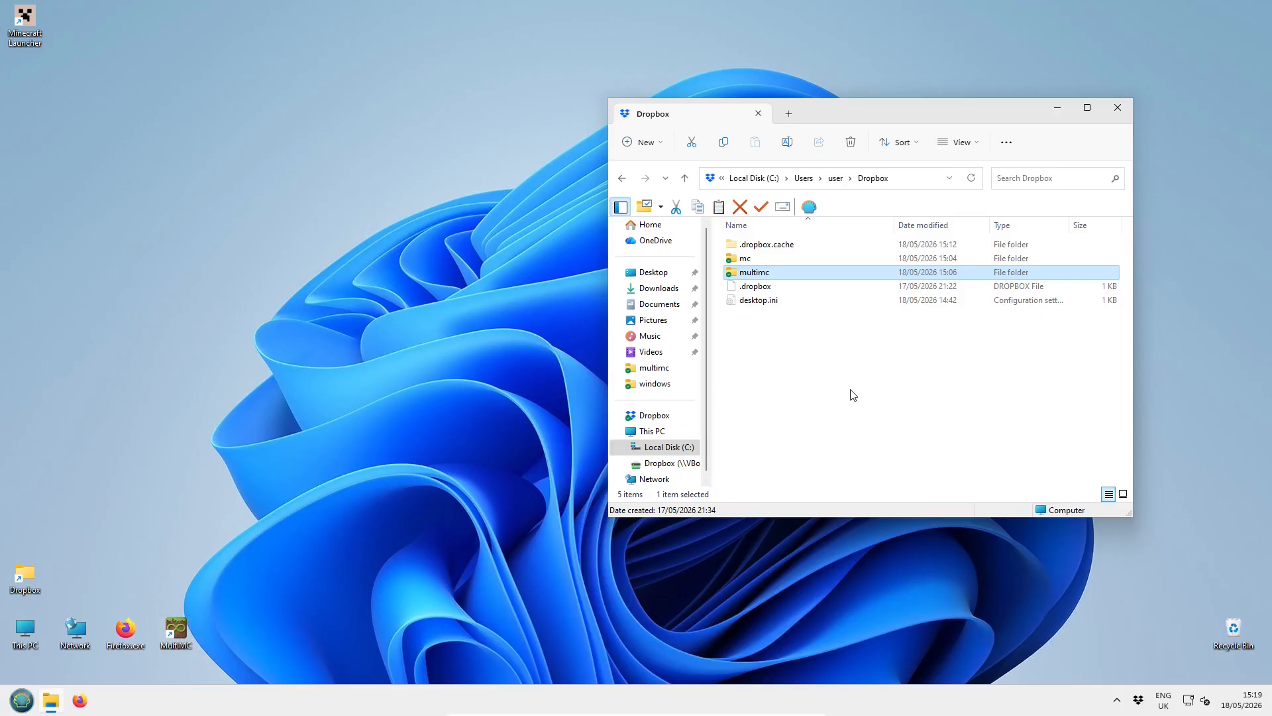
- Open the multimc folder in Dropbox and open its multimc.cfg file in Notepad
left_click(819, 404)
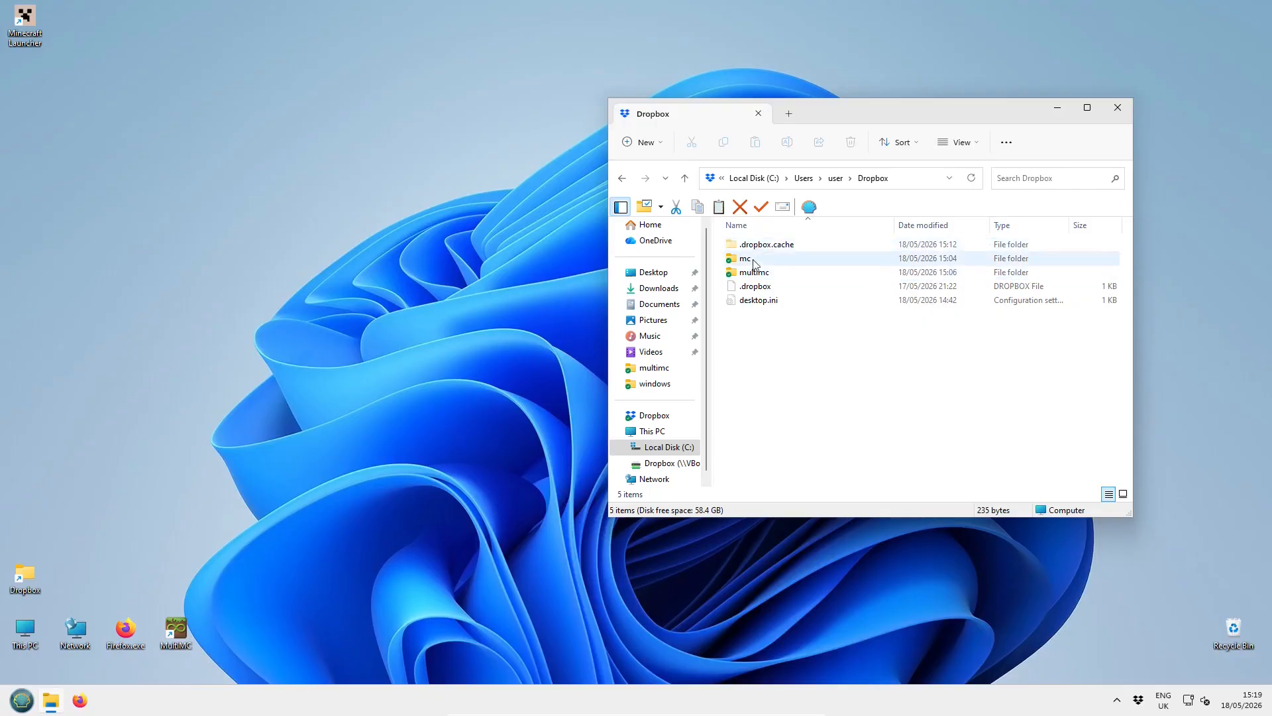
double_click(757, 273)
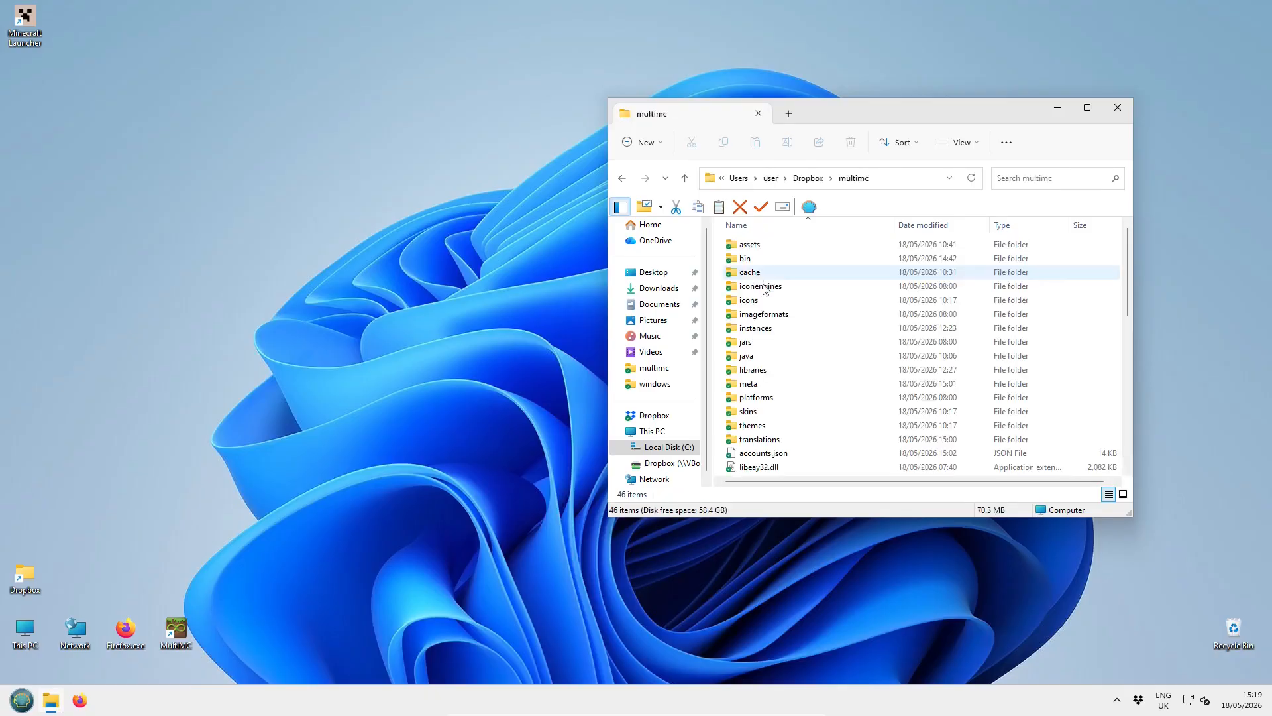
scroll(849, 346, "down", 4)
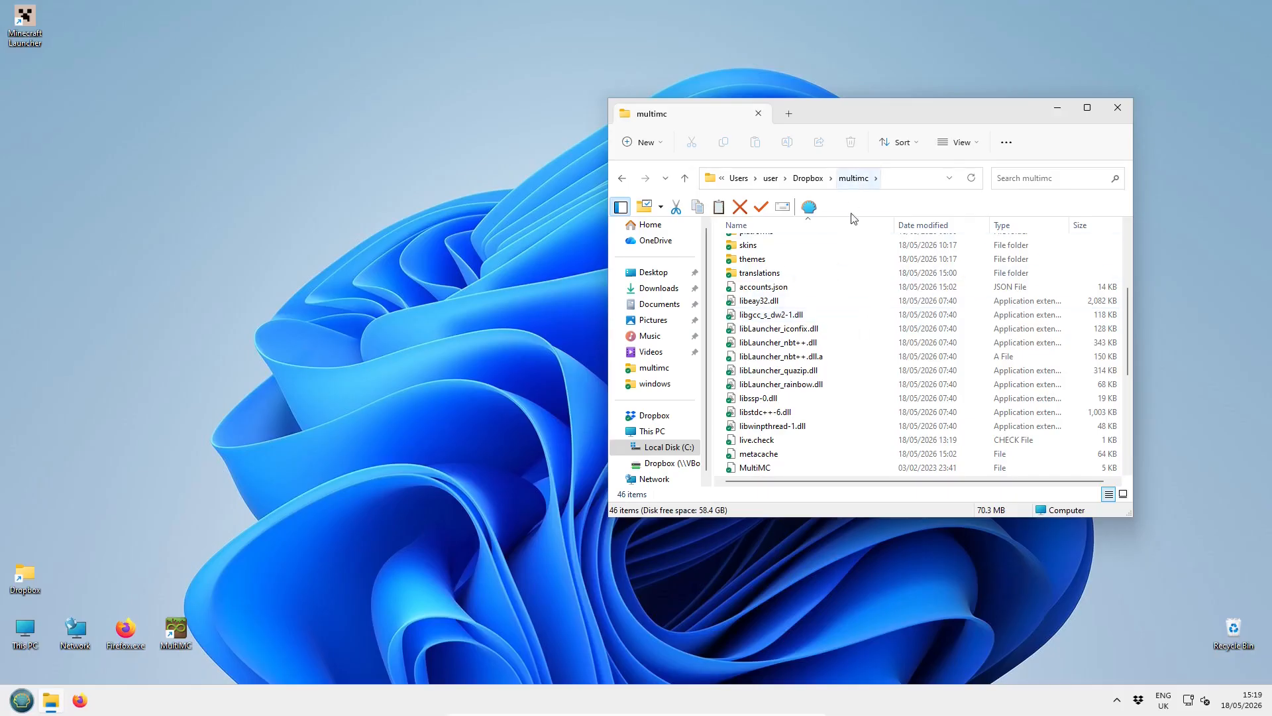
scroll(810, 331, "up", 4)
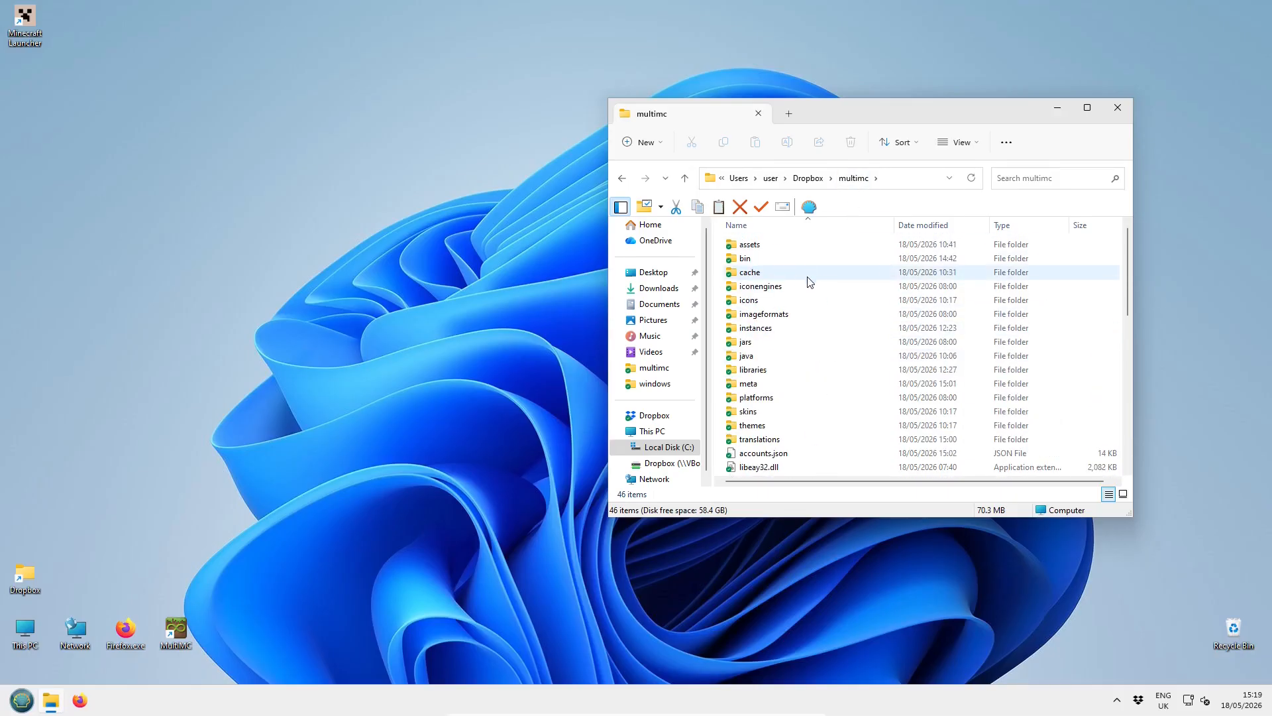
scroll(809, 281, "down", 4)
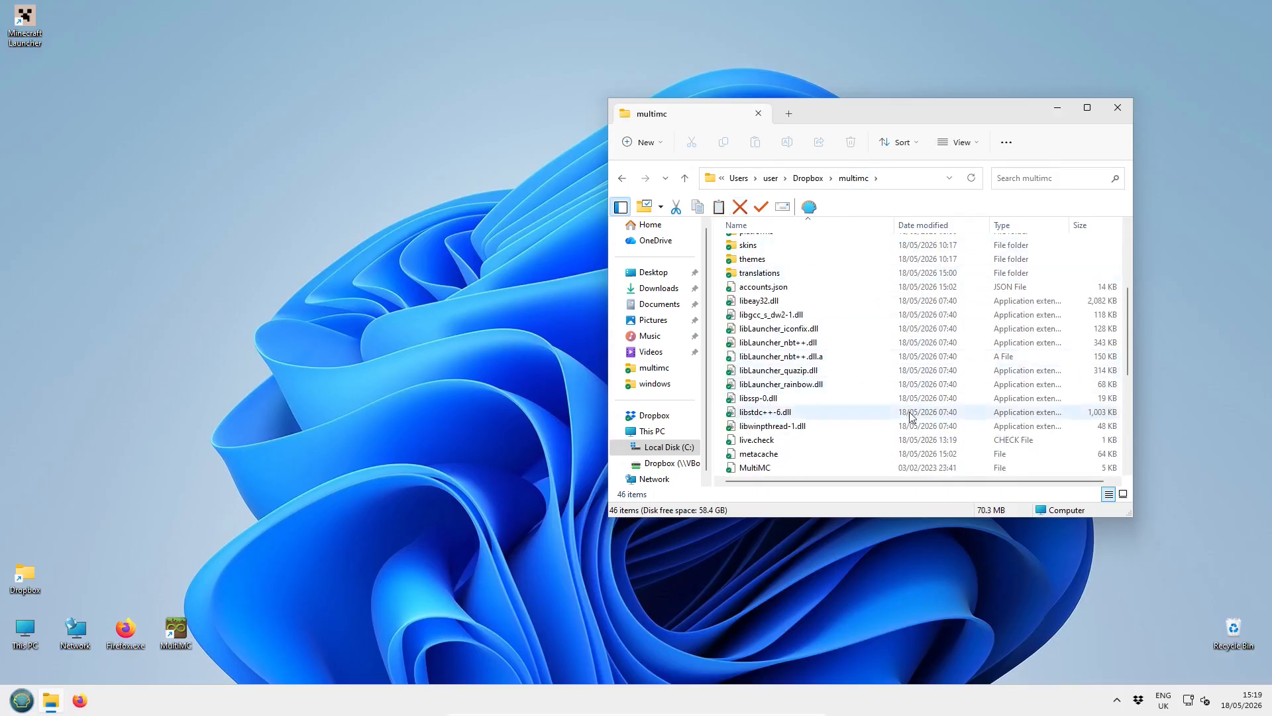
scroll(796, 350, "down", 4)
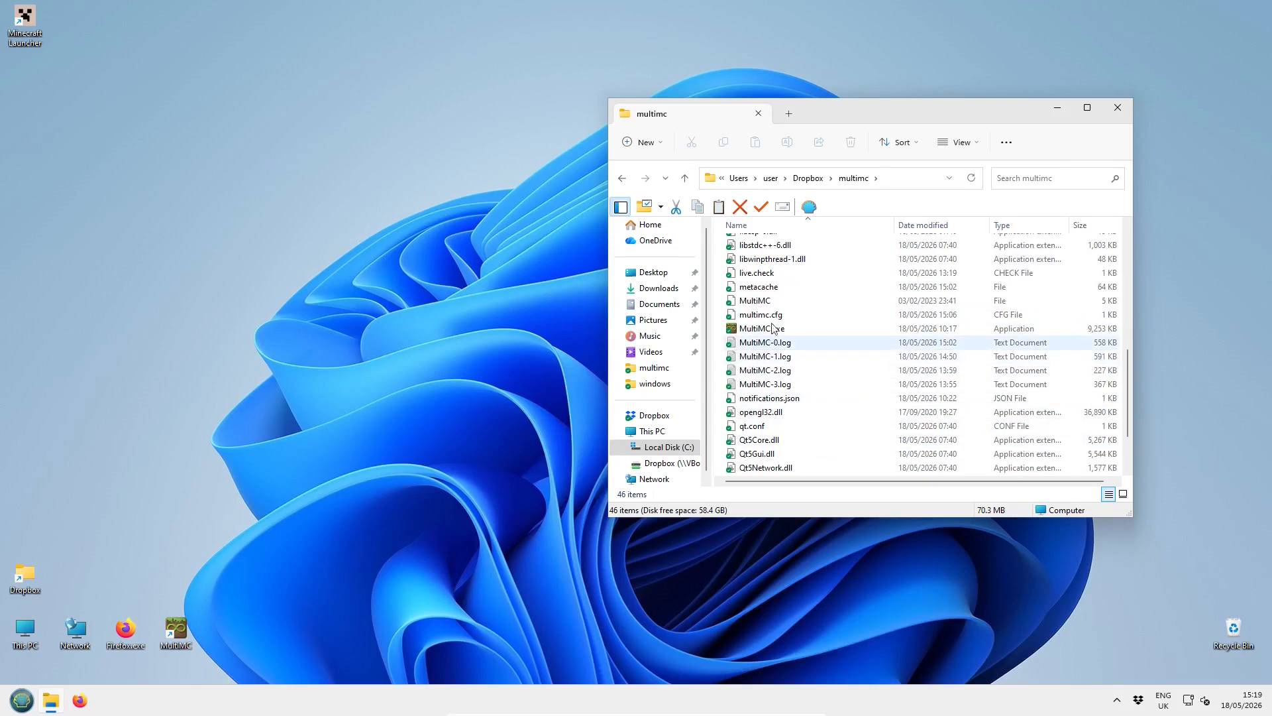
right_click(760, 317)
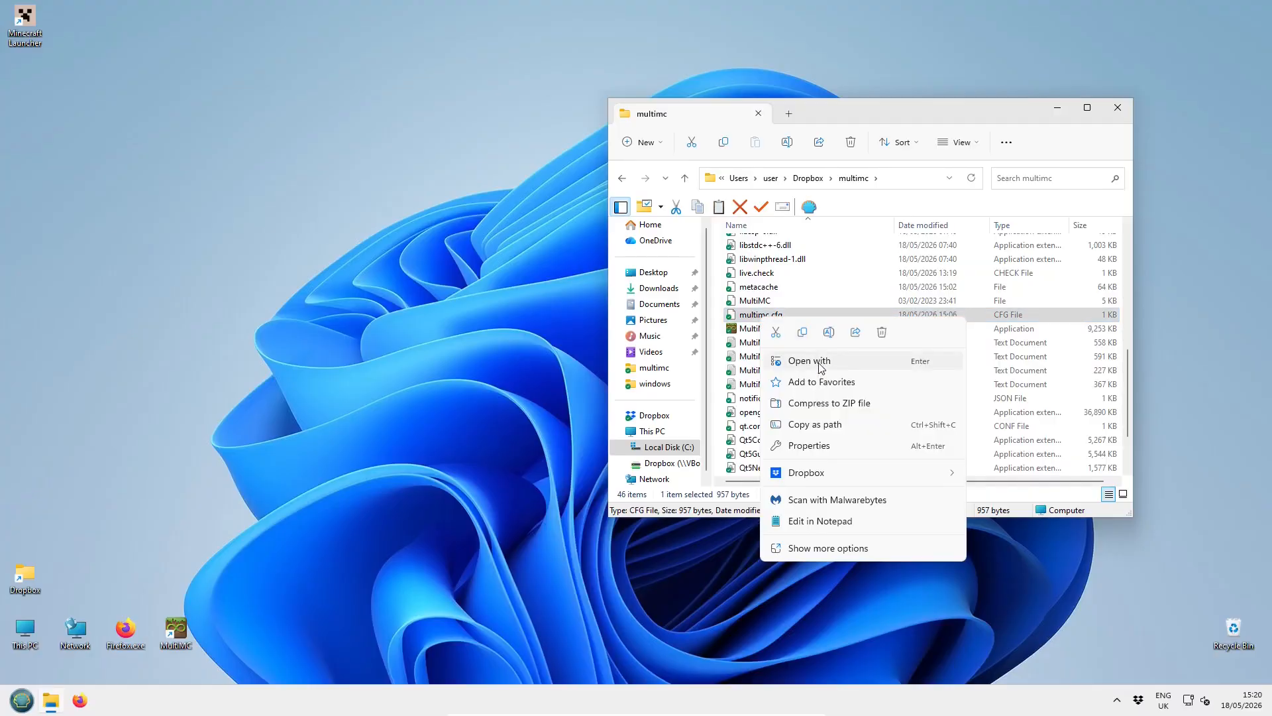
left_click(827, 520)
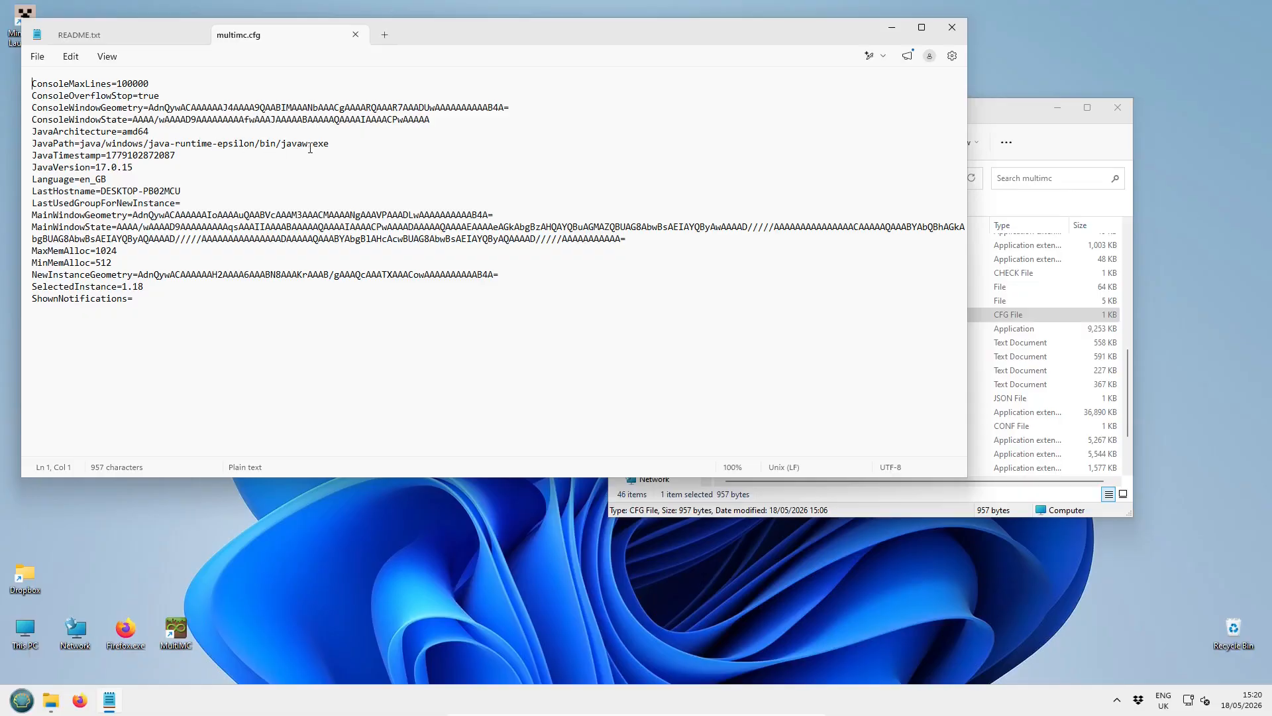
- Delete the JavaPath value java/windows/java-runtime-epsilon/bin/javaw.exe from multimc.cfg and close Notepad
left_click_drag(331, 144, 79, 142)
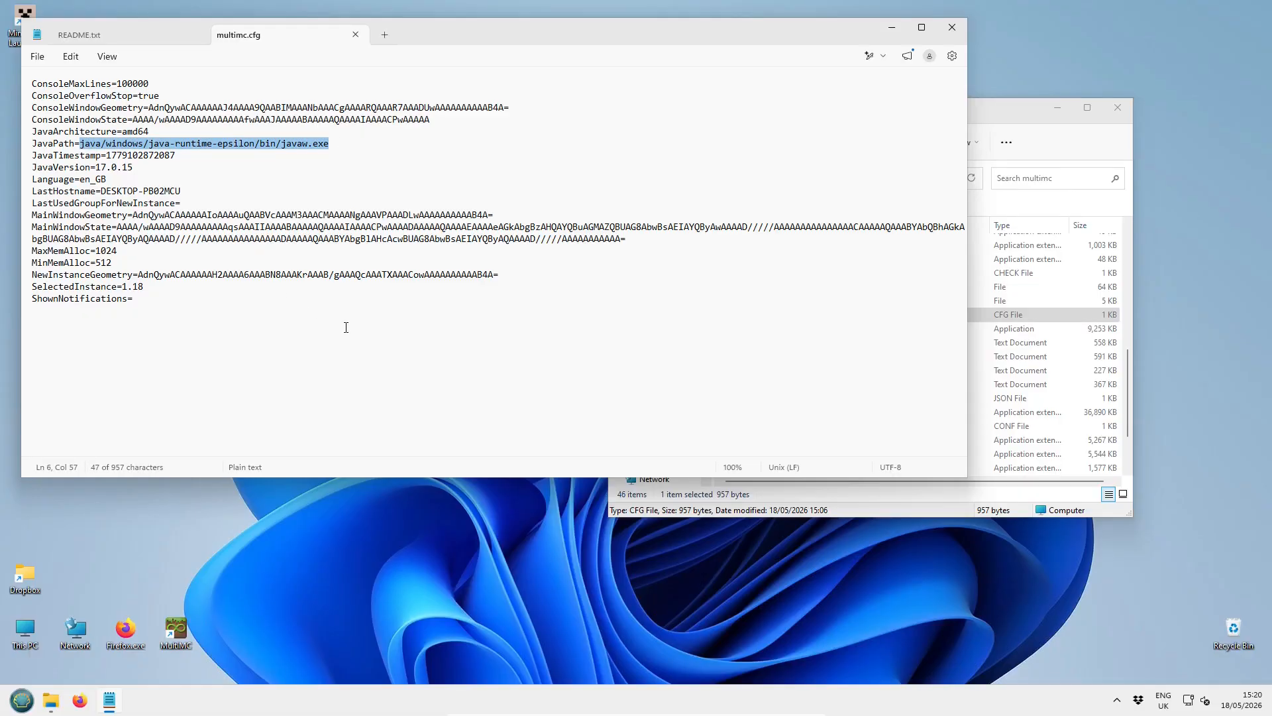
key("BackSpace")
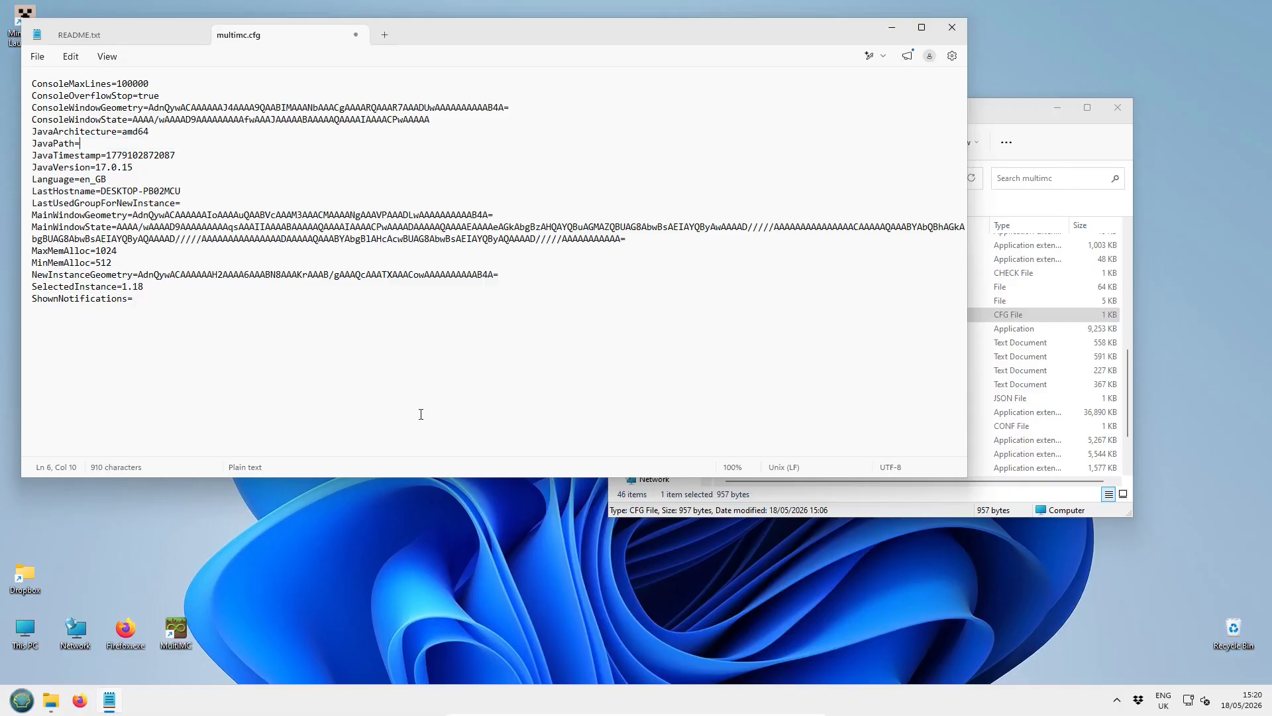
left_click(288, 352)
left_click(952, 27)
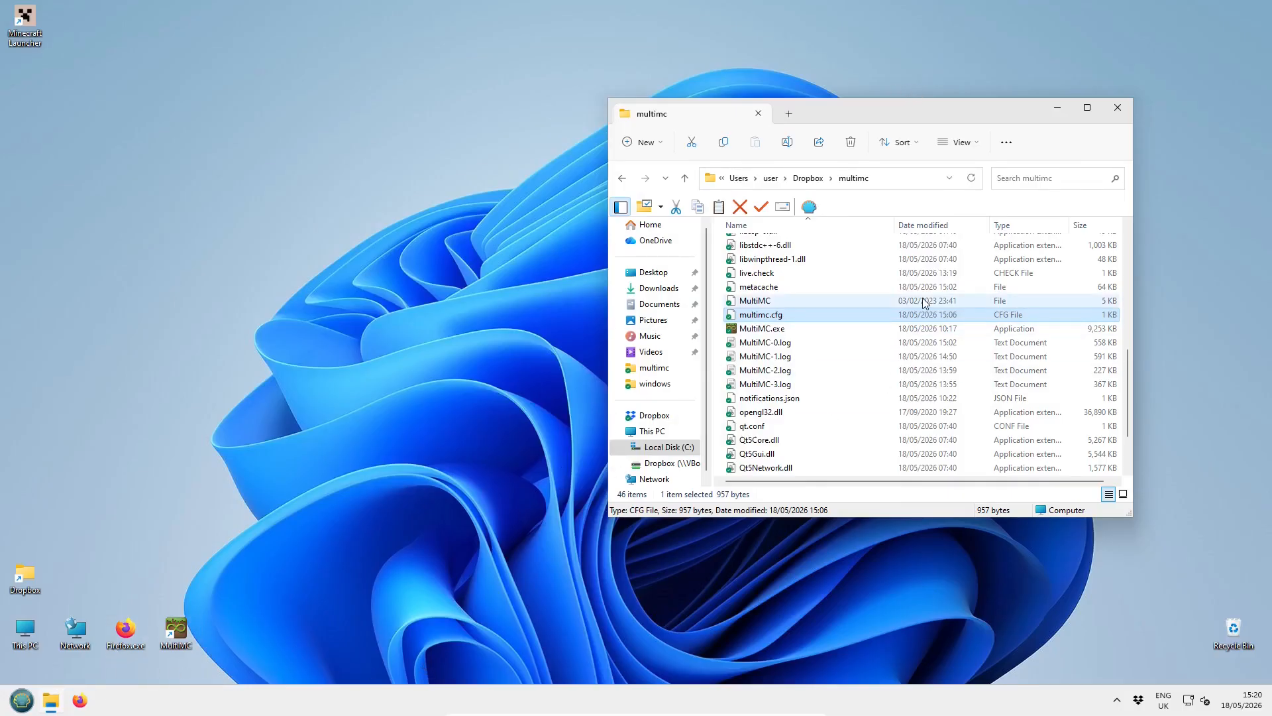
- Reopen multimc.cfg in Notepad, save it with the emptied JavaPath and close the file
right_click(766, 321)
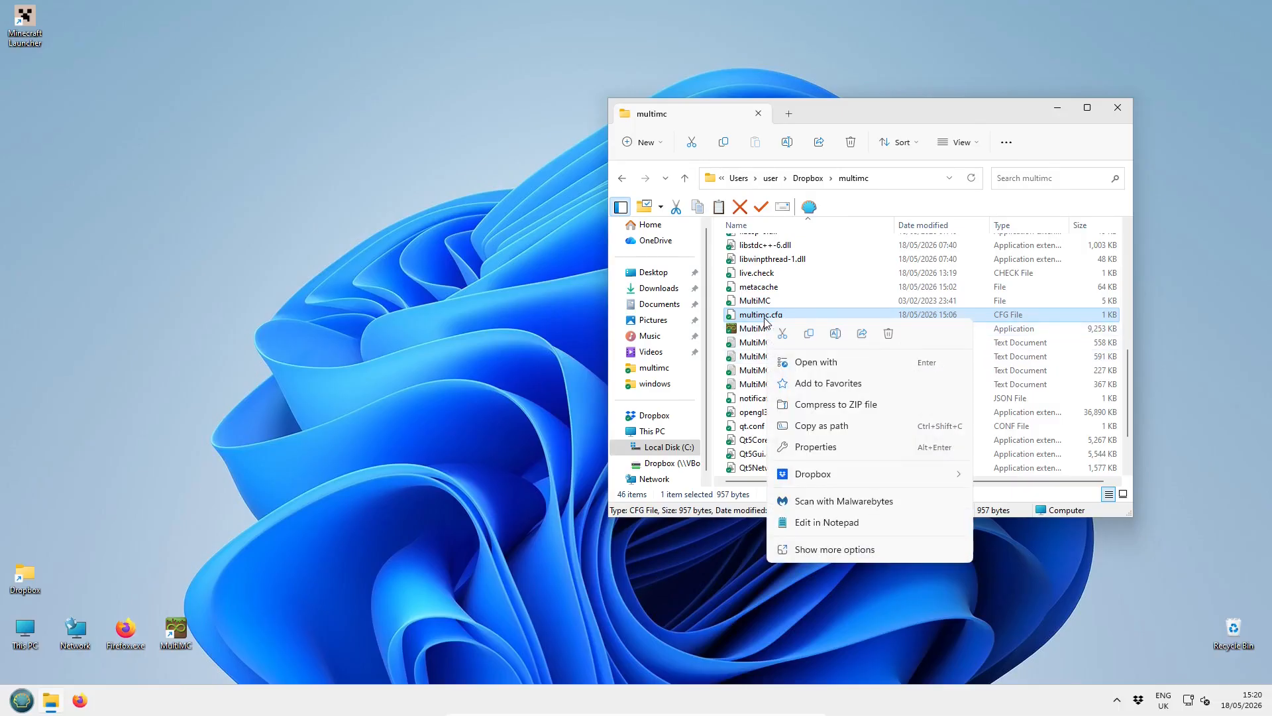
left_click(846, 523)
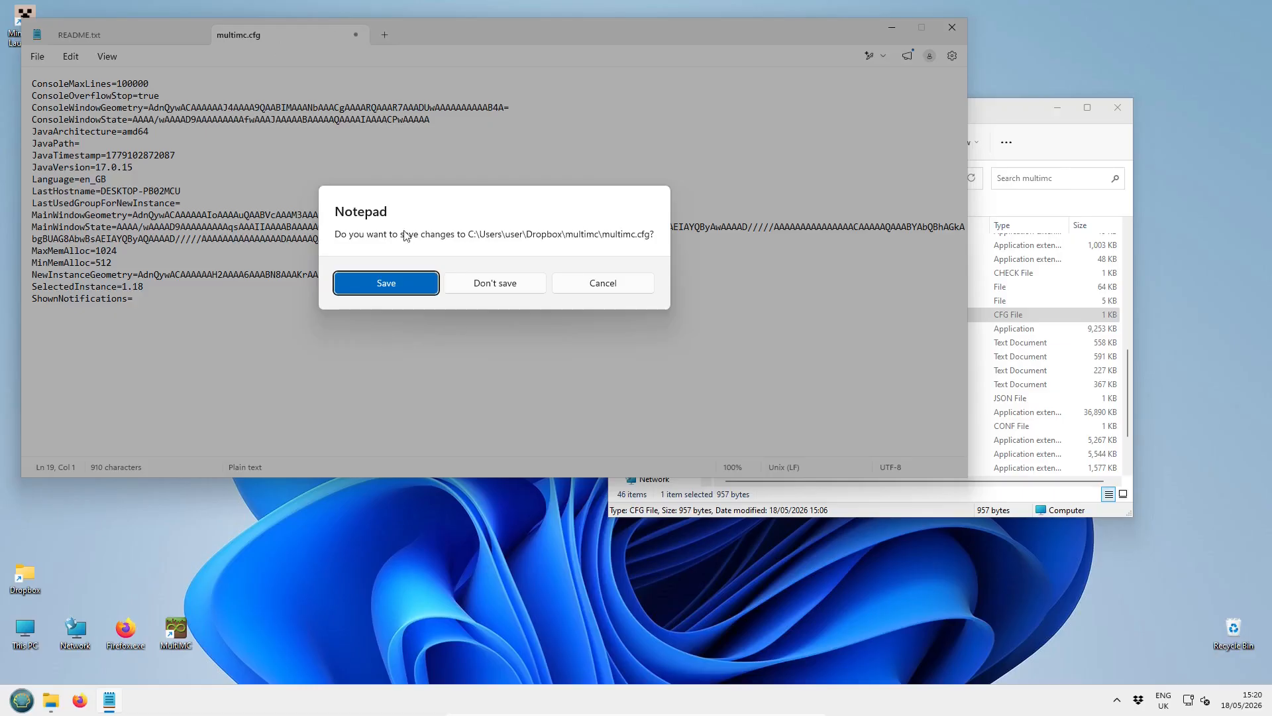
left_click(387, 280)
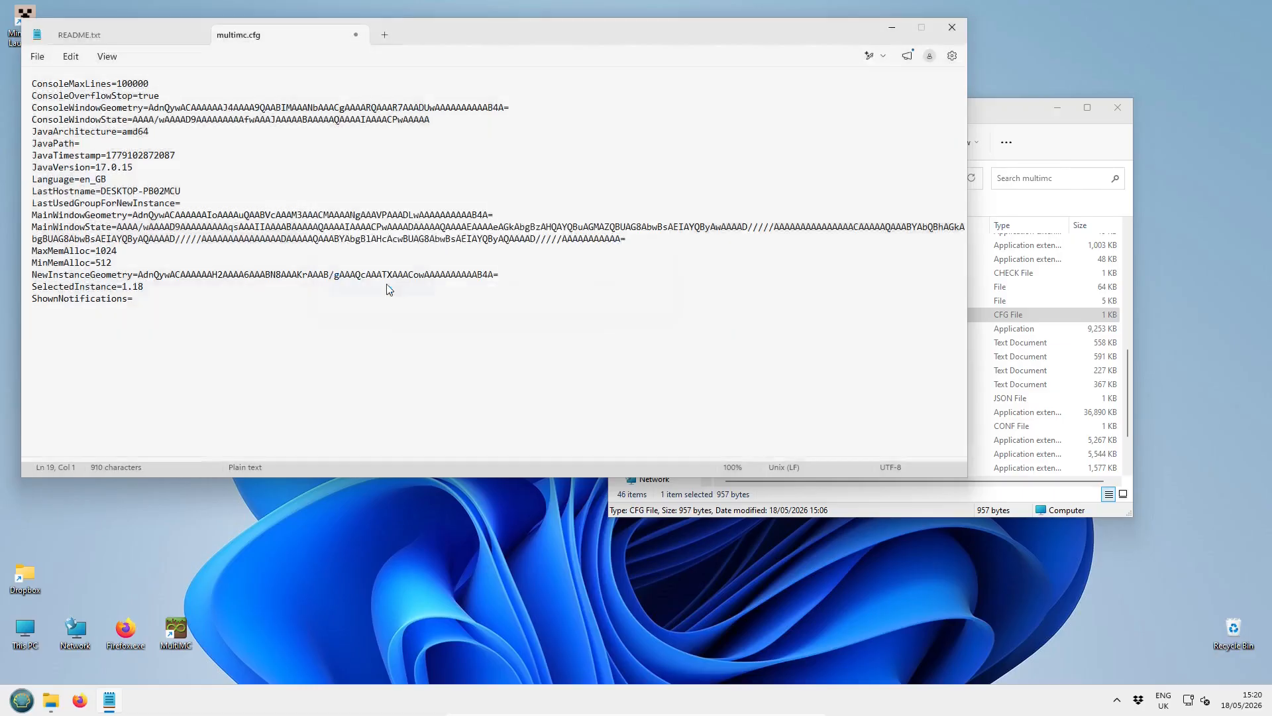
left_click(196, 36)
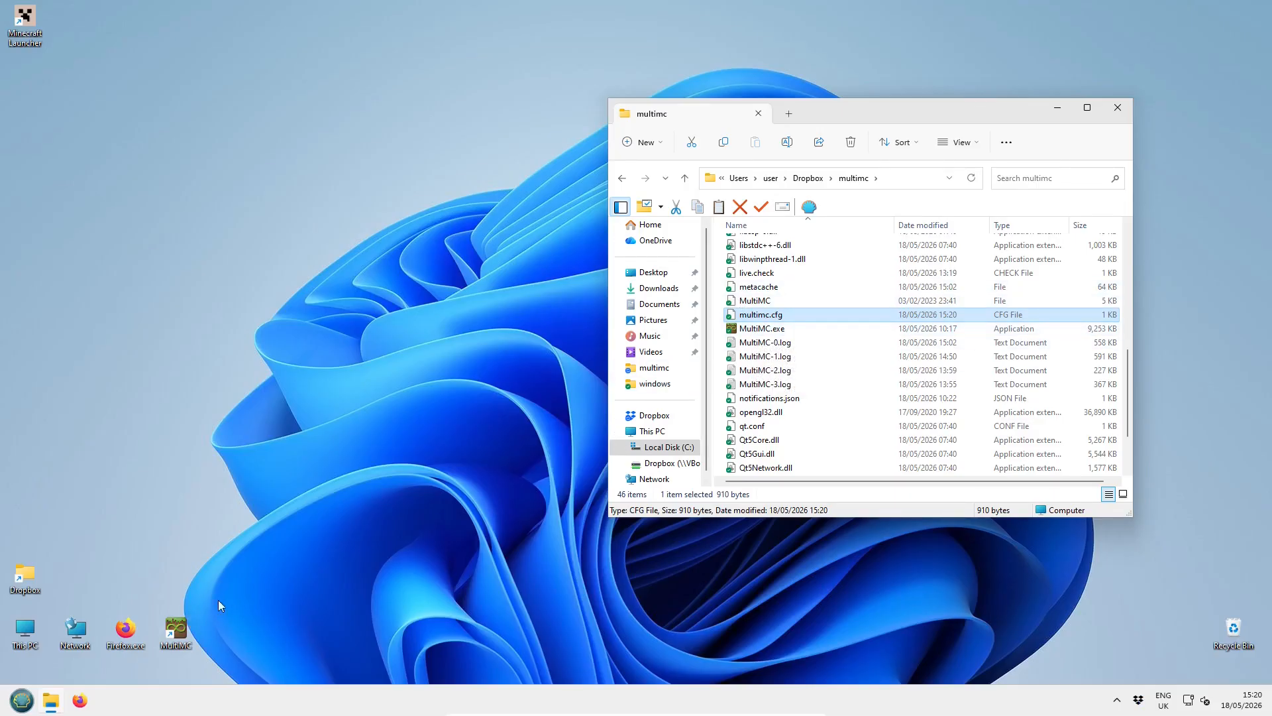
- Launch MultiMC, choose java/windows/java-runtime-epsilon/bin/javaw.exe as the Java executable in Quick Setup, finish the setup and close MultiMC
double_click(182, 631)
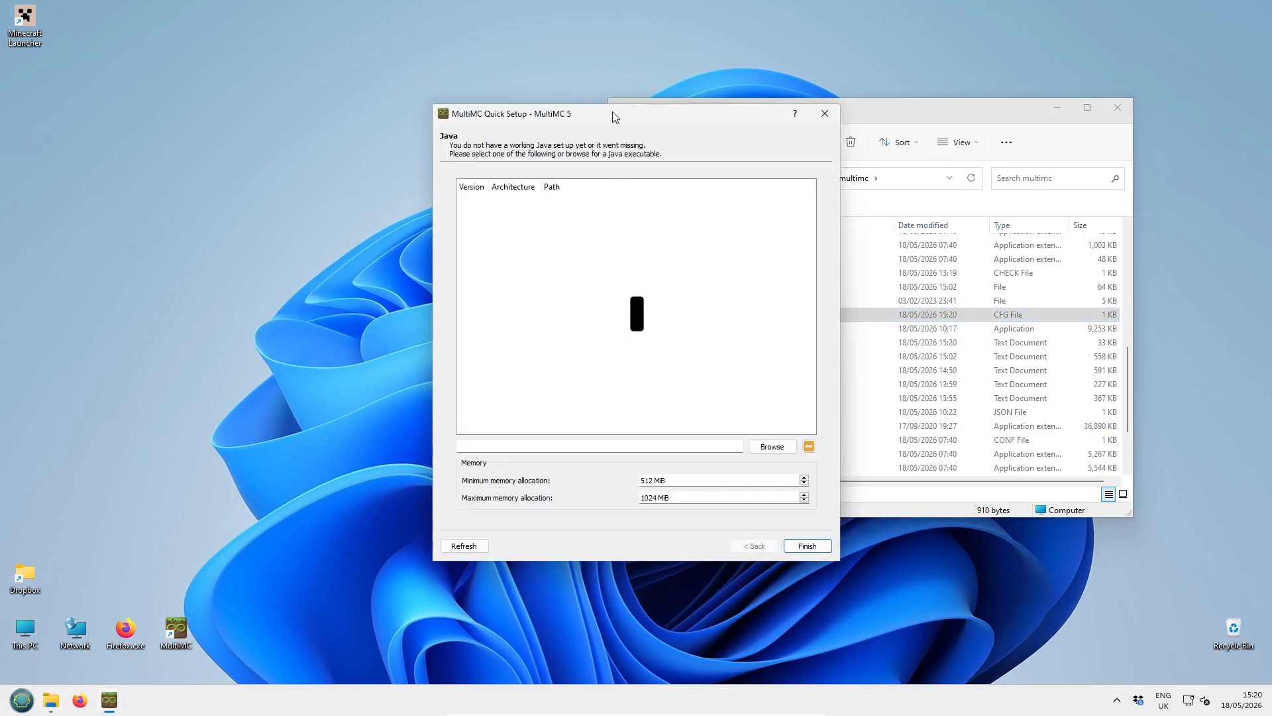
left_click_drag(690, 116, 450, 70)
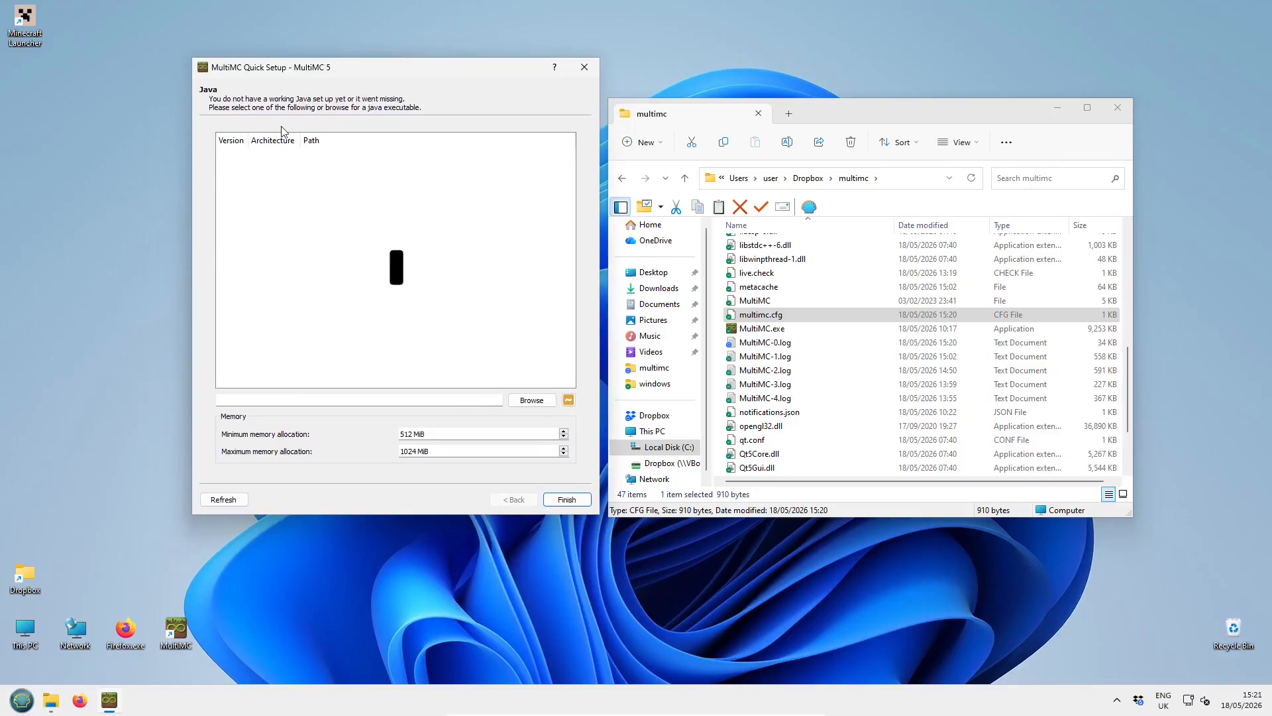
left_click(544, 403)
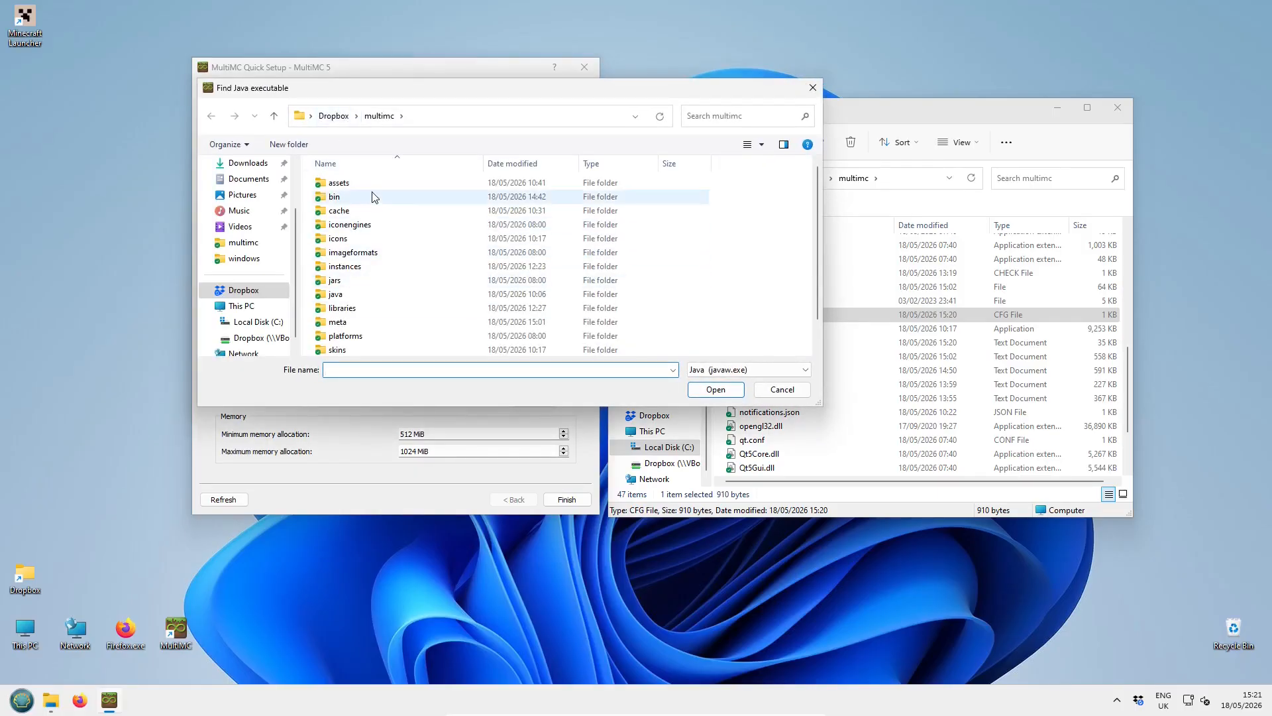
double_click(336, 294)
double_click(338, 198)
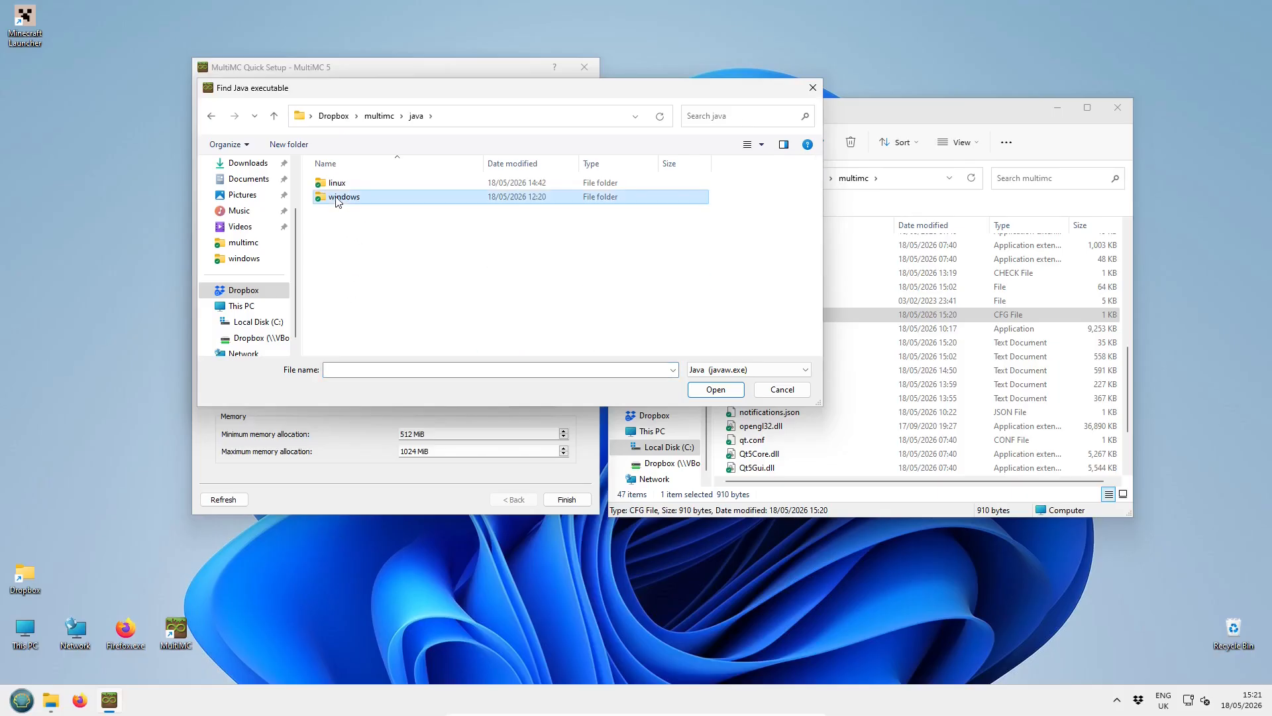
double_click(367, 197)
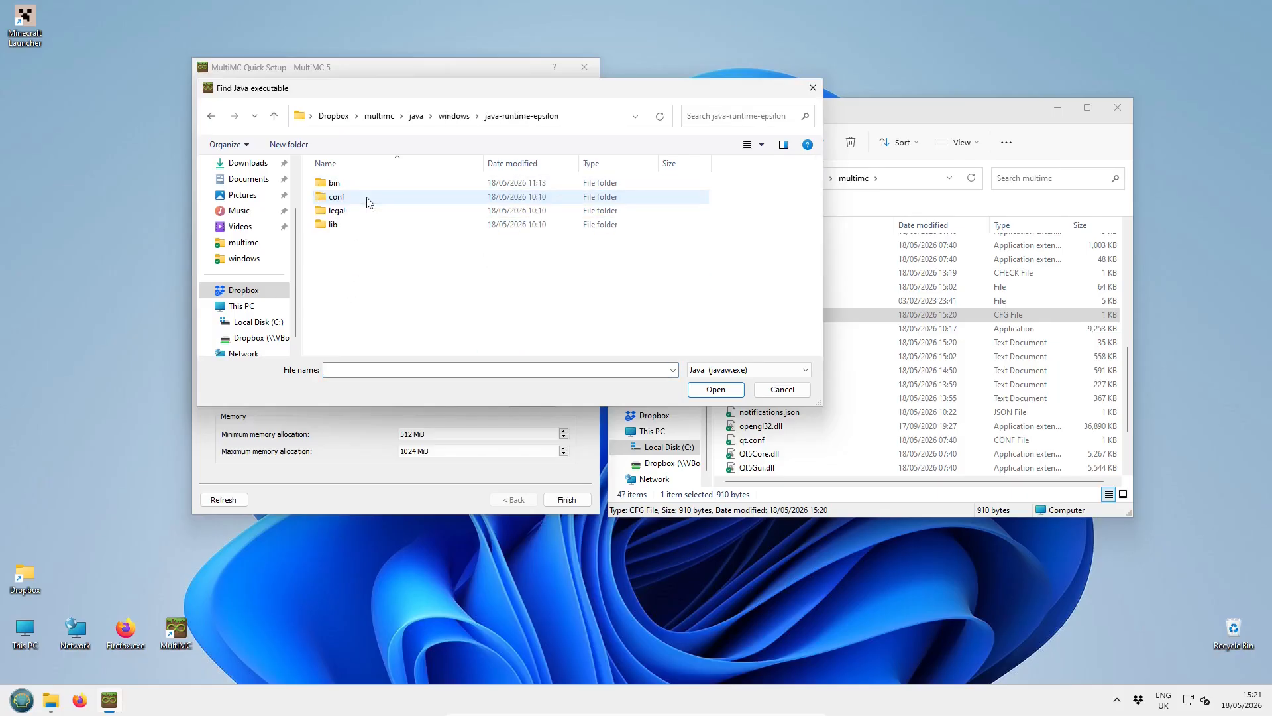
double_click(345, 185)
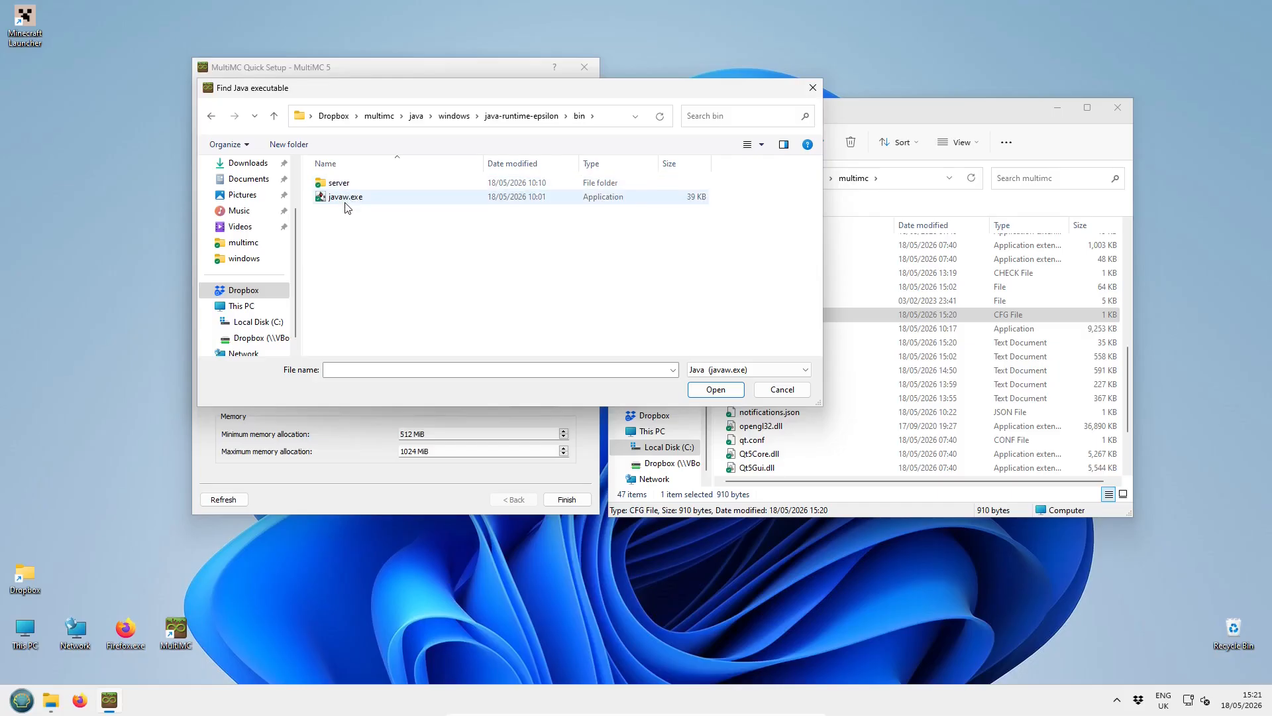
left_click(356, 200)
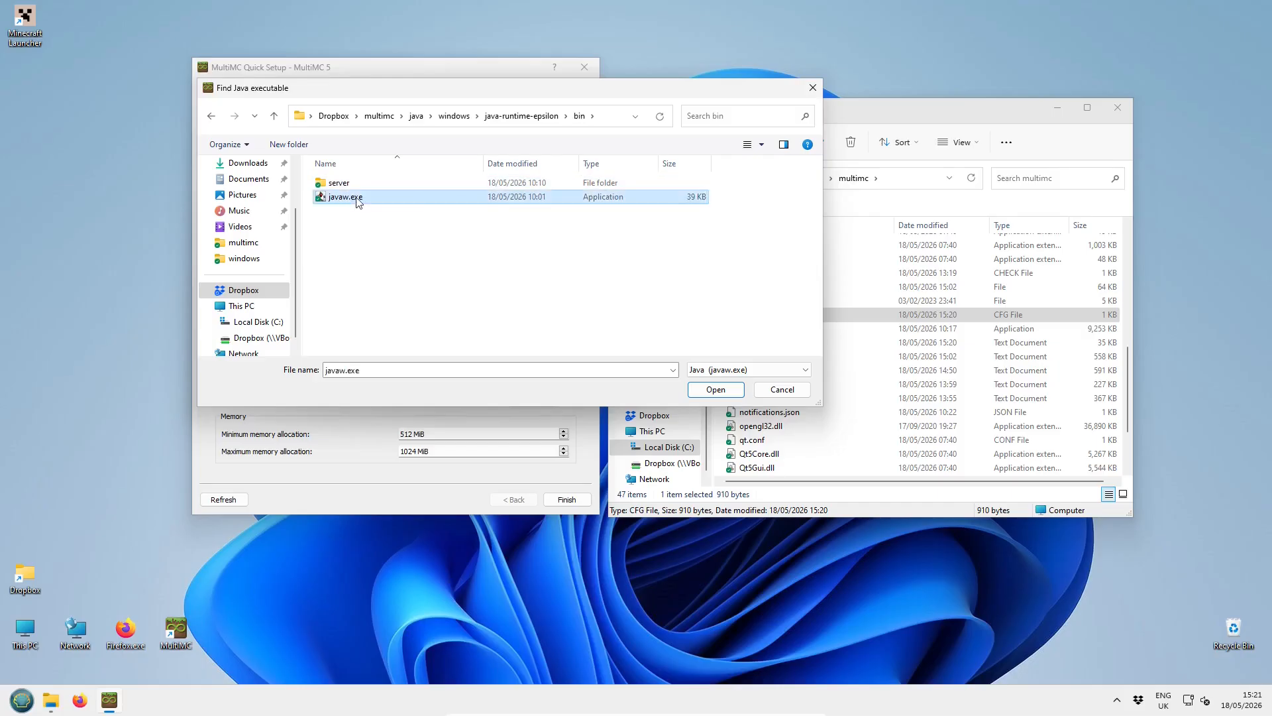
left_click(715, 391)
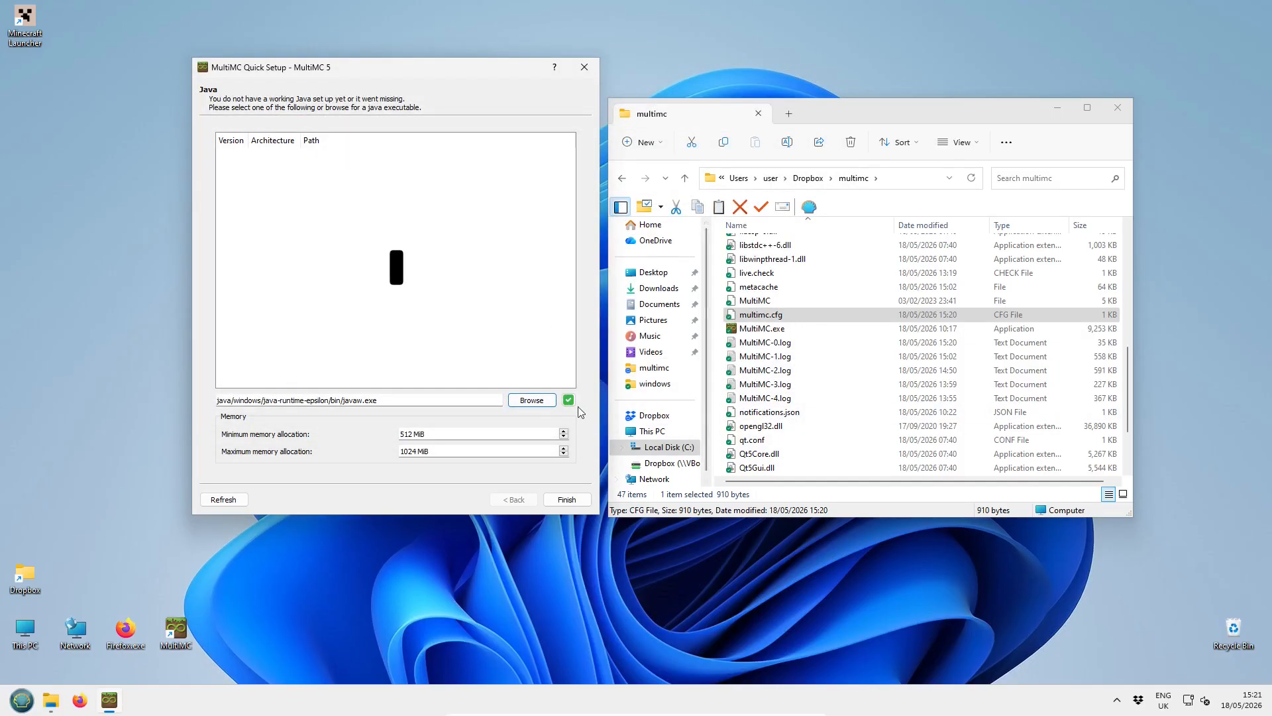
left_click(570, 502)
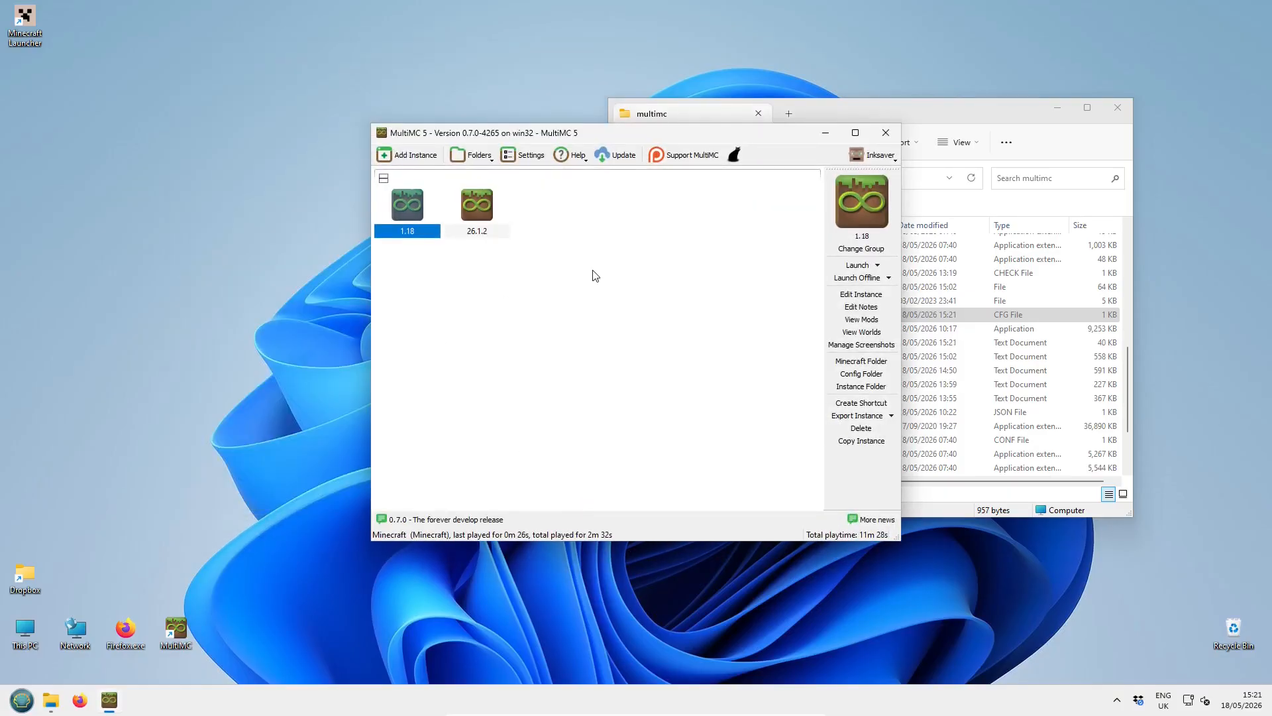
left_click(888, 137)
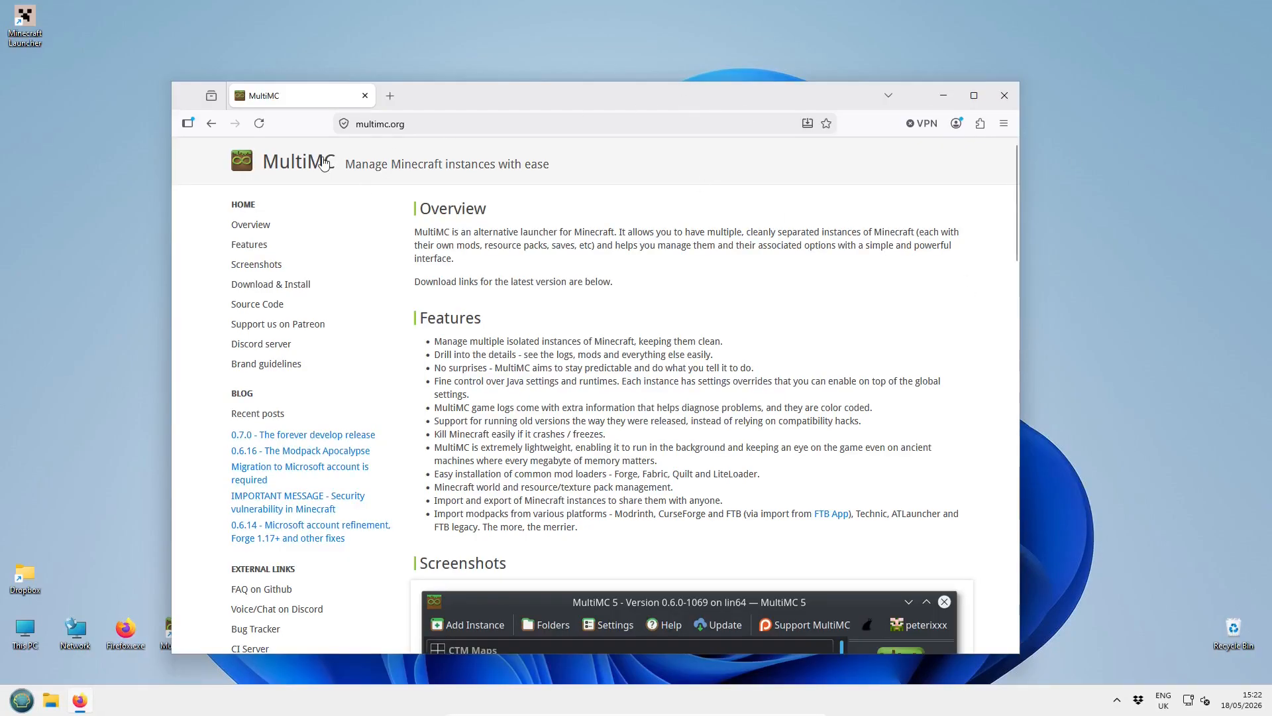
- Look through the multimc.org page in Firefox down to the Download & Install section with the Windows and Linux downloads
left_click(411, 124)
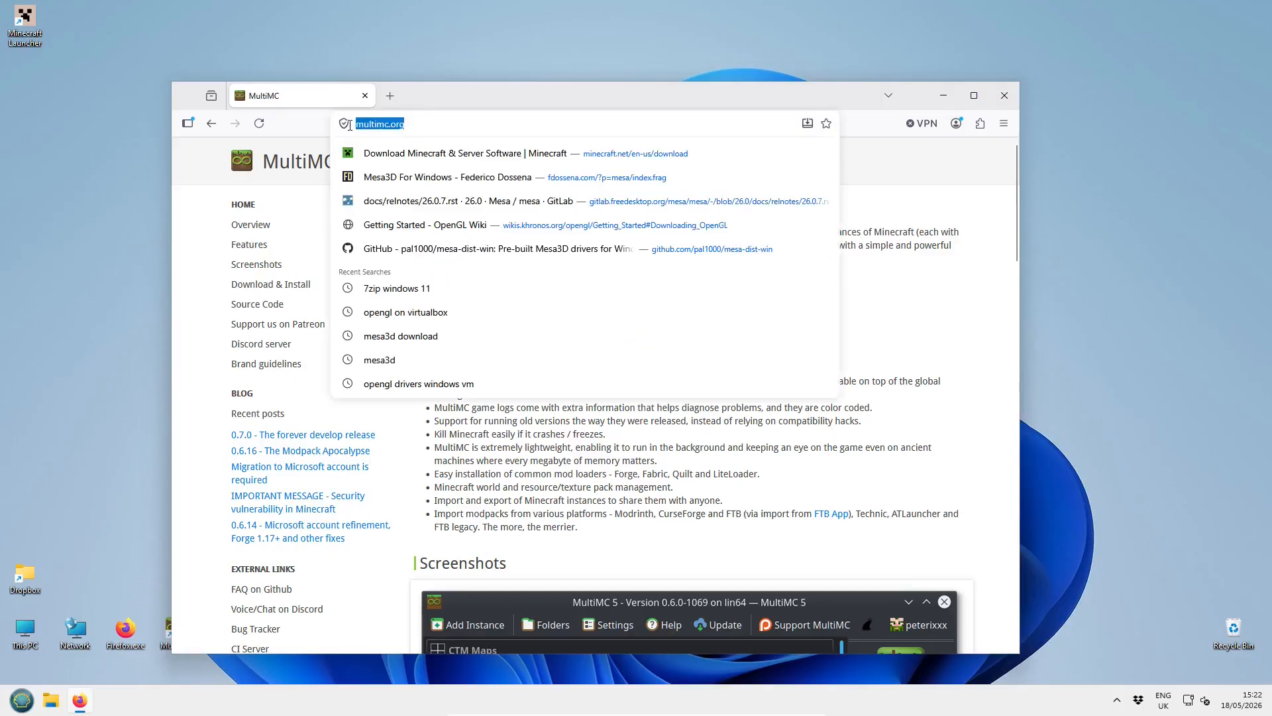
key("Escape")
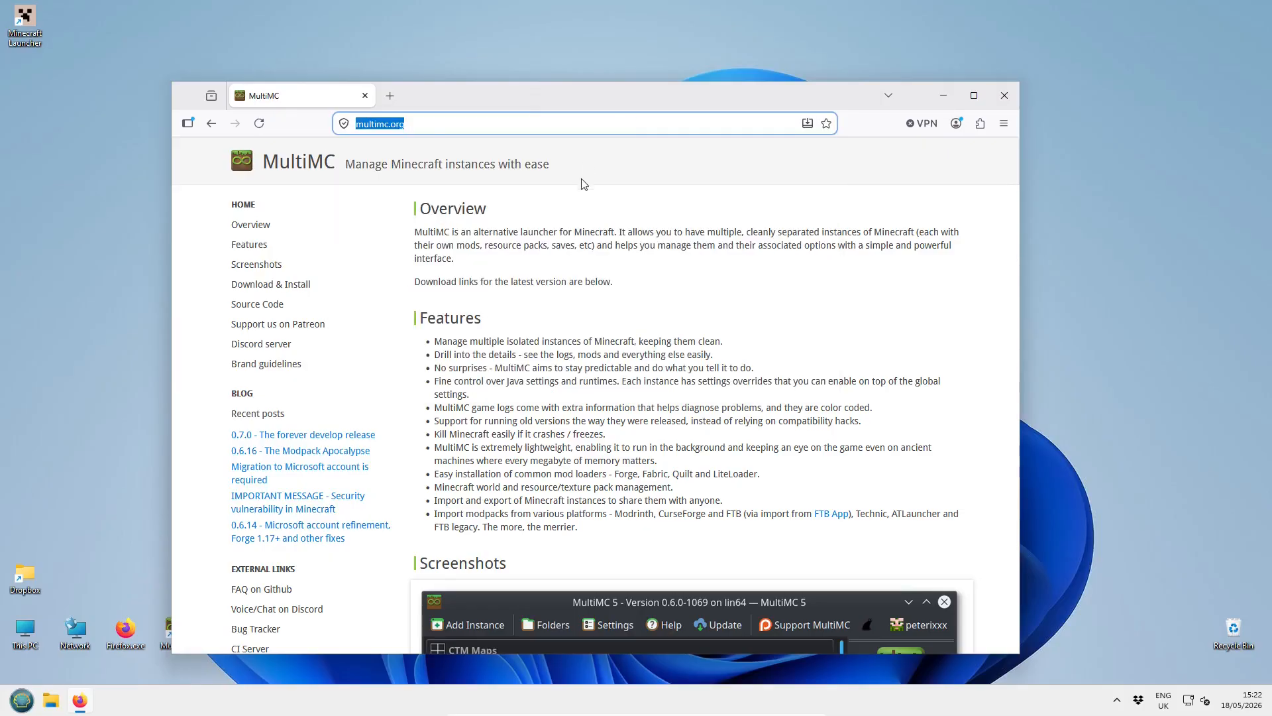
left_click_drag(702, 89, 718, 21)
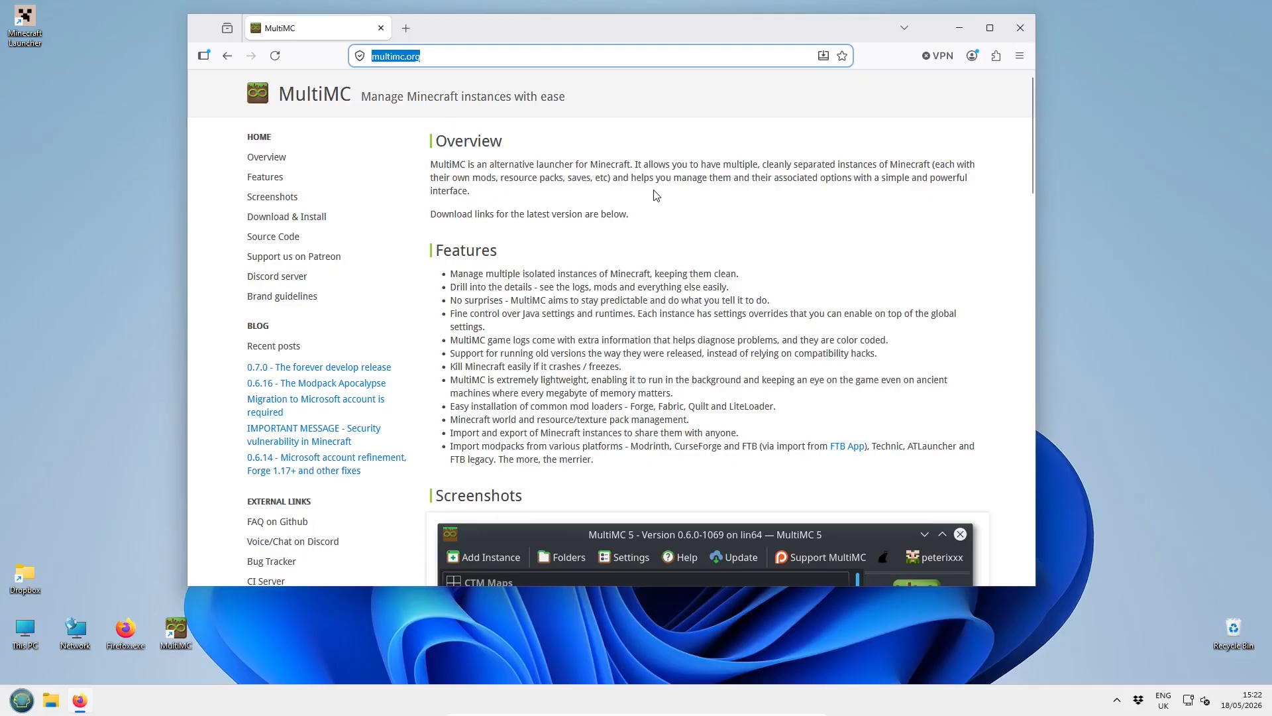
scroll(656, 195, "down", 1)
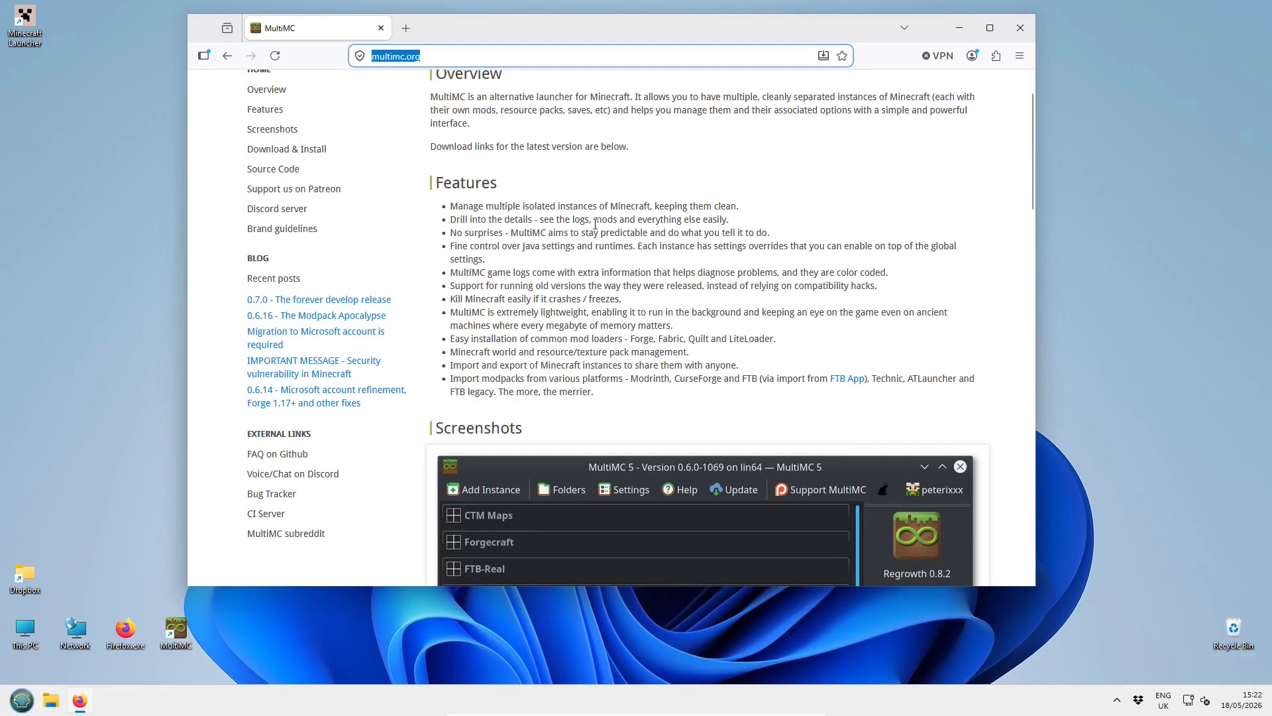
scroll(593, 221, "down", 10)
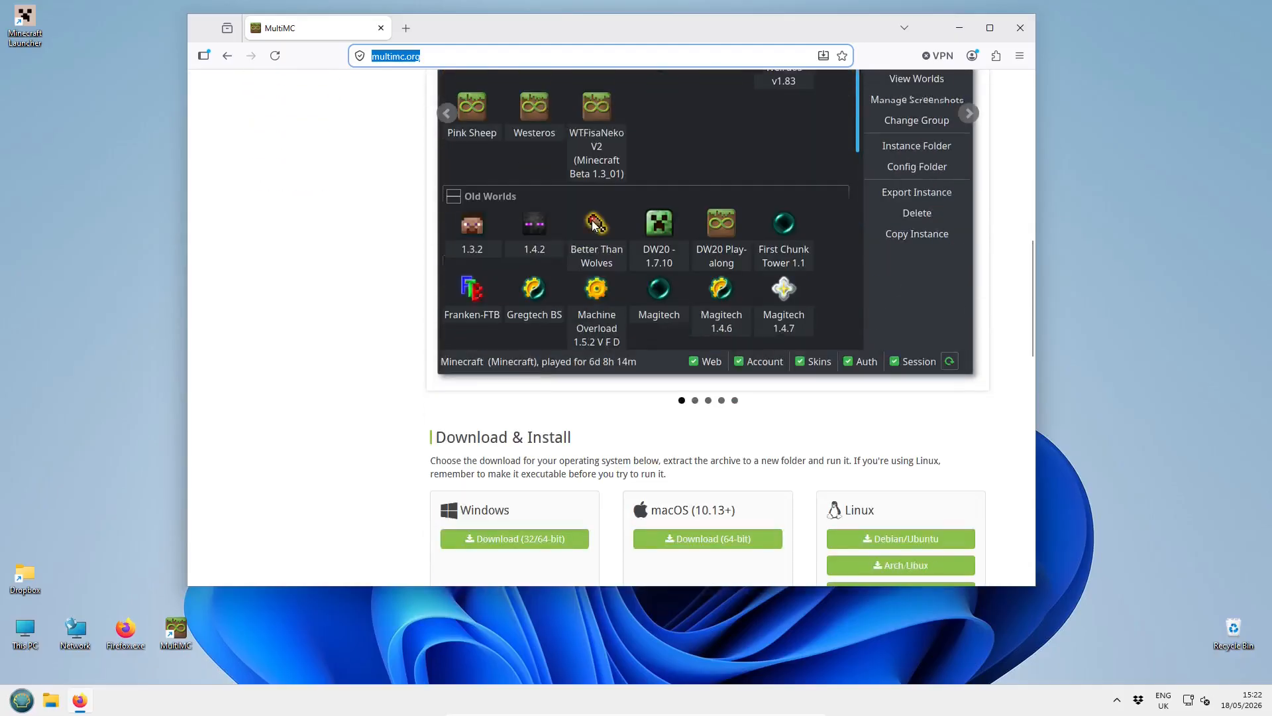
scroll(595, 226, "down", 1)
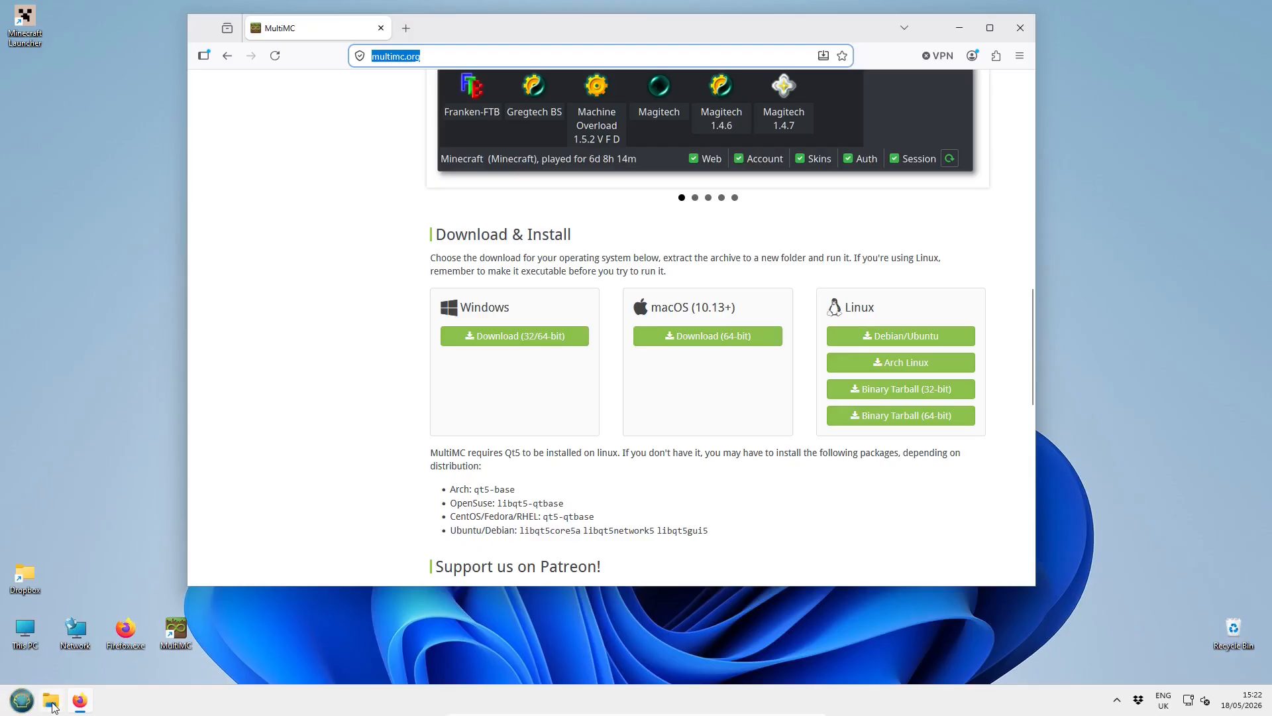
- Open the Downloads folder in File Explorer and look at the extraction option for mmc-develop-win32.zip
double_click(27, 635)
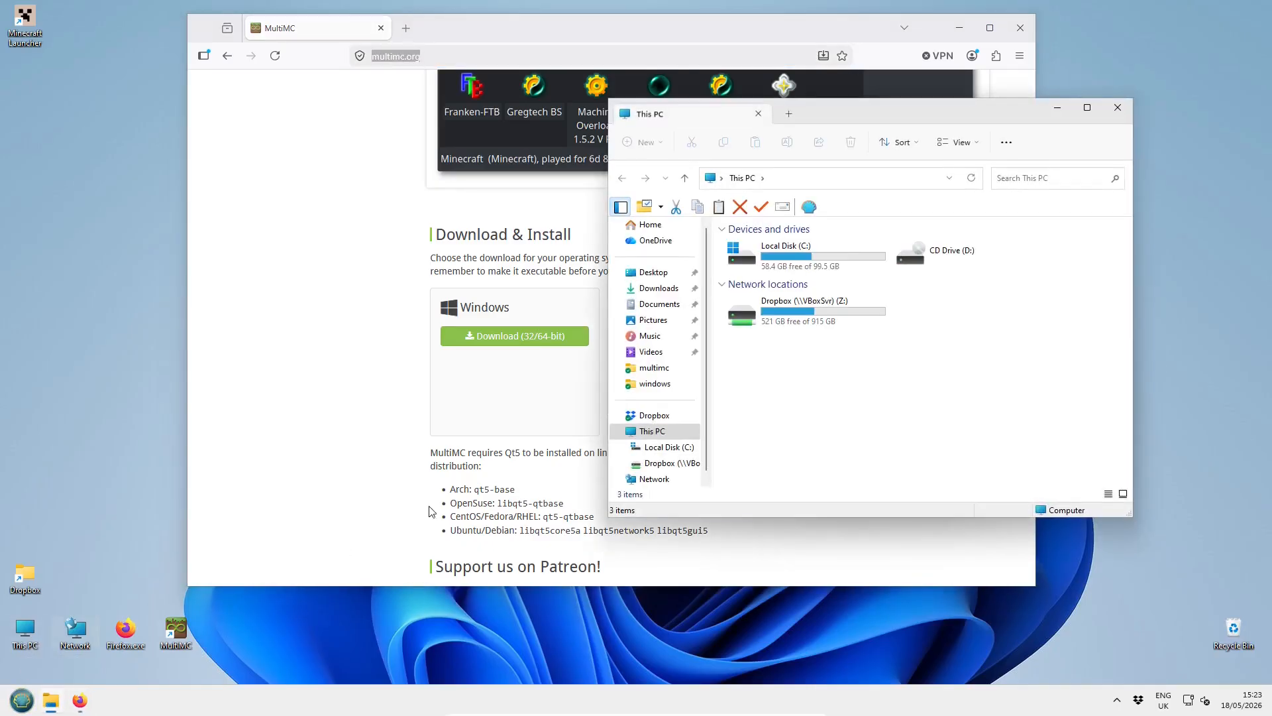
left_click(666, 292)
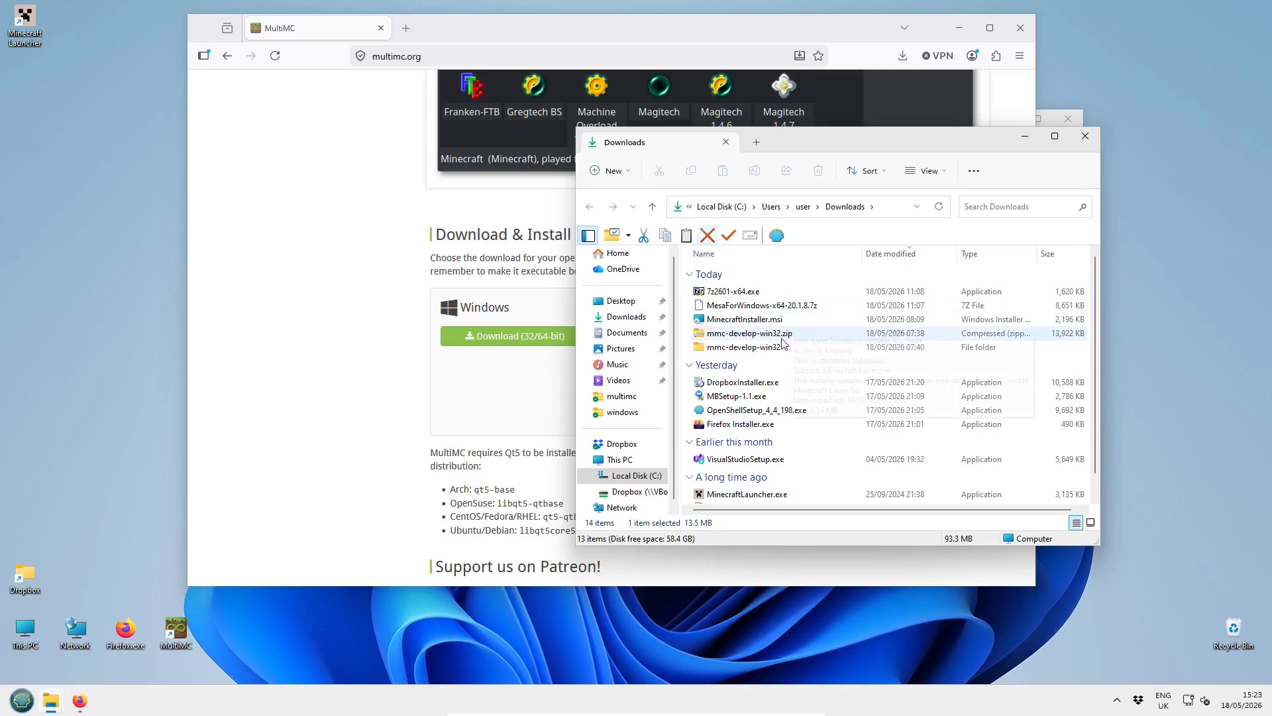
left_click(790, 359)
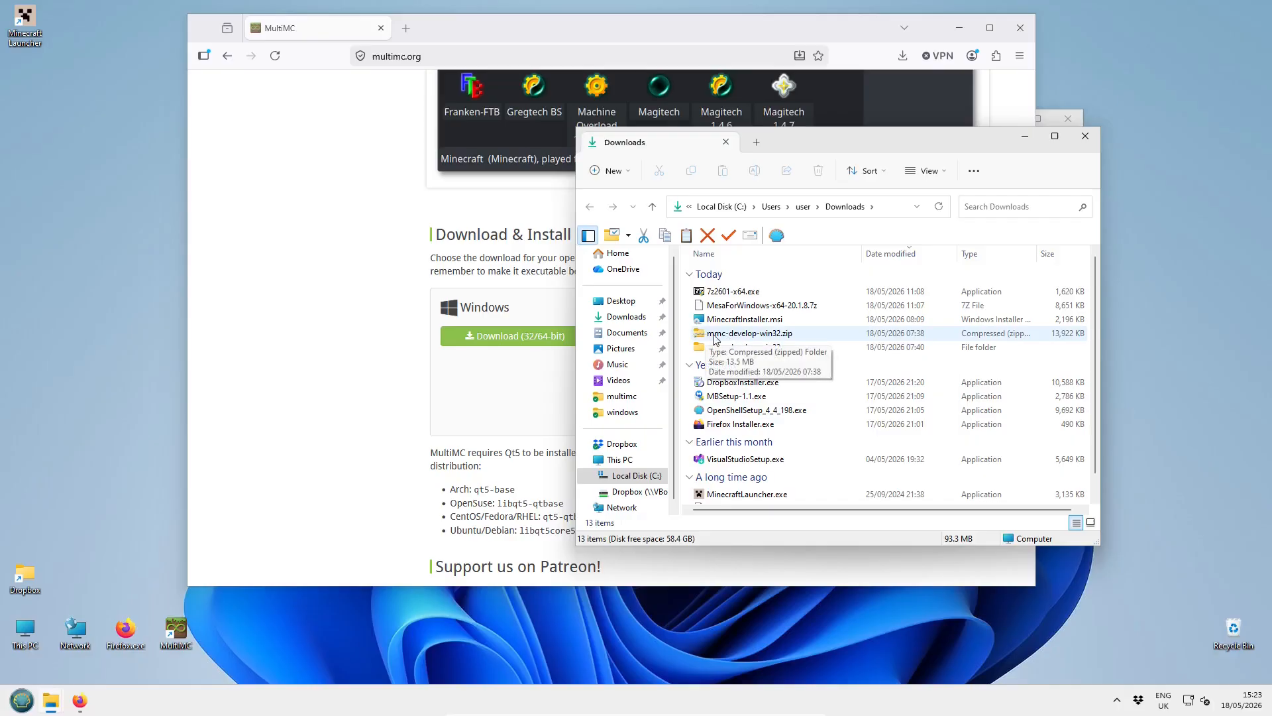
right_click(744, 339)
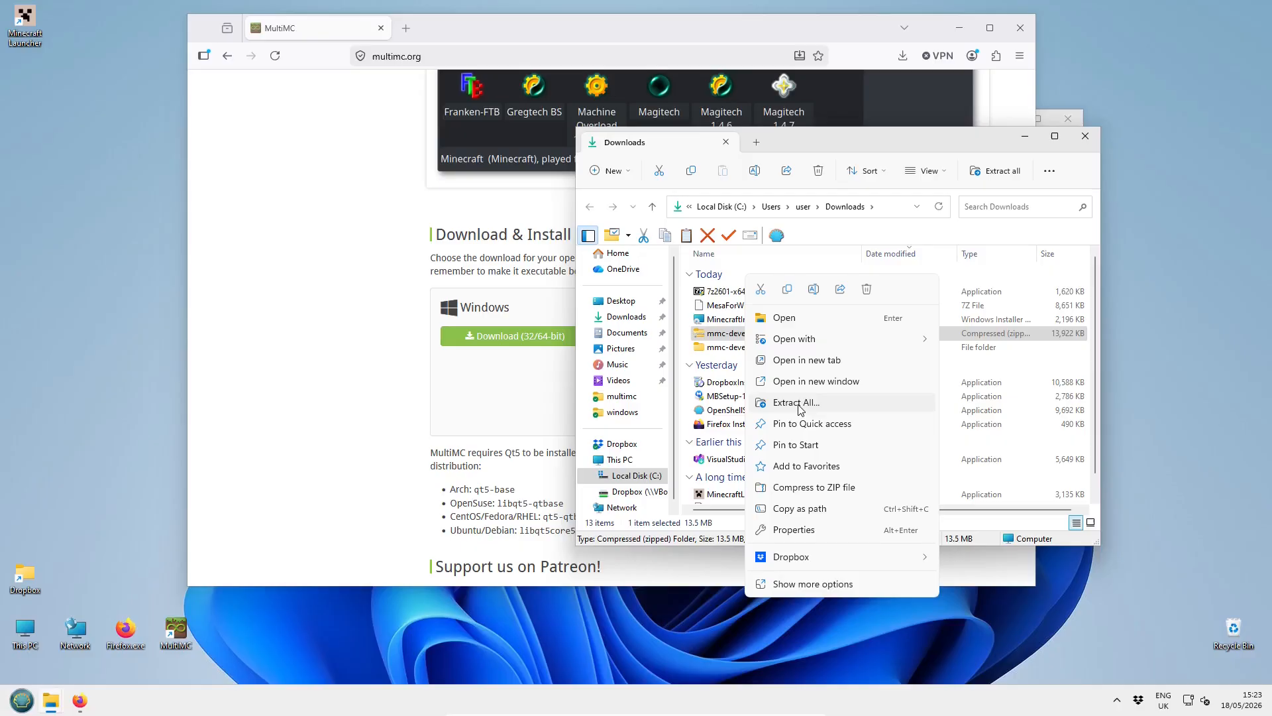
left_click(868, 586)
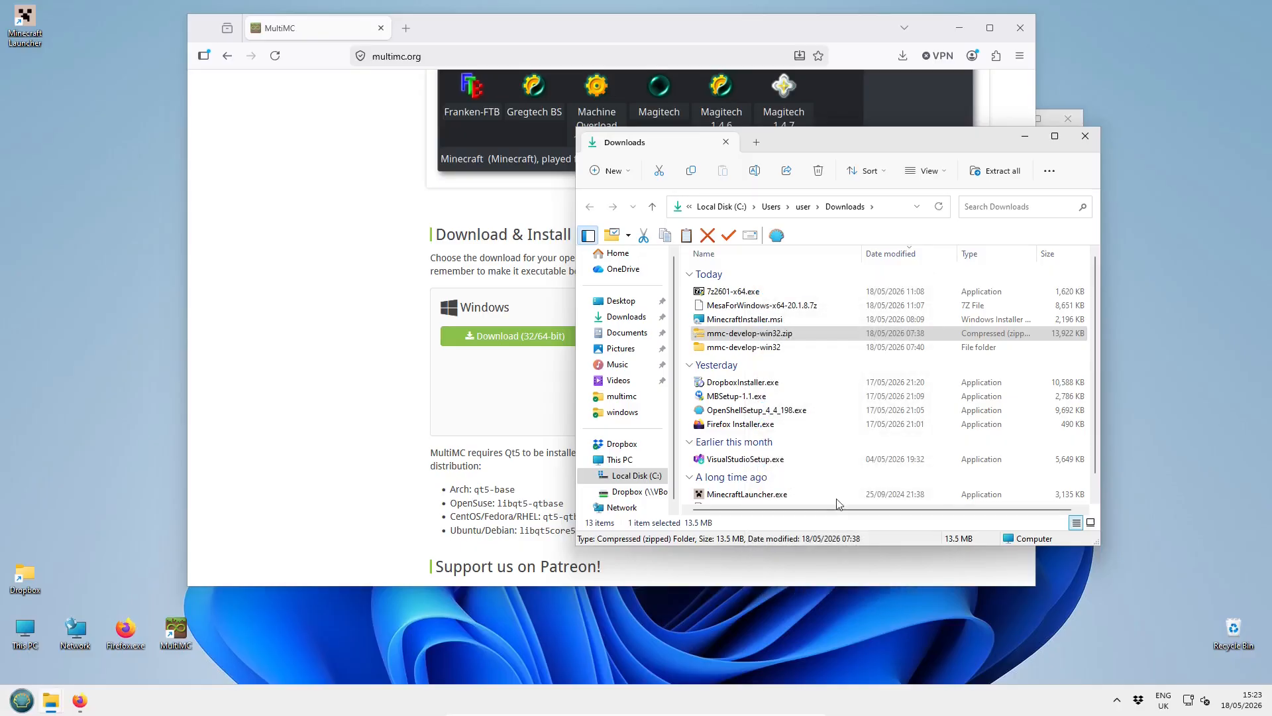
- Open the MultiMC folder inside the extracted mmc-develop-win32 folder and look through its files
left_click(775, 350)
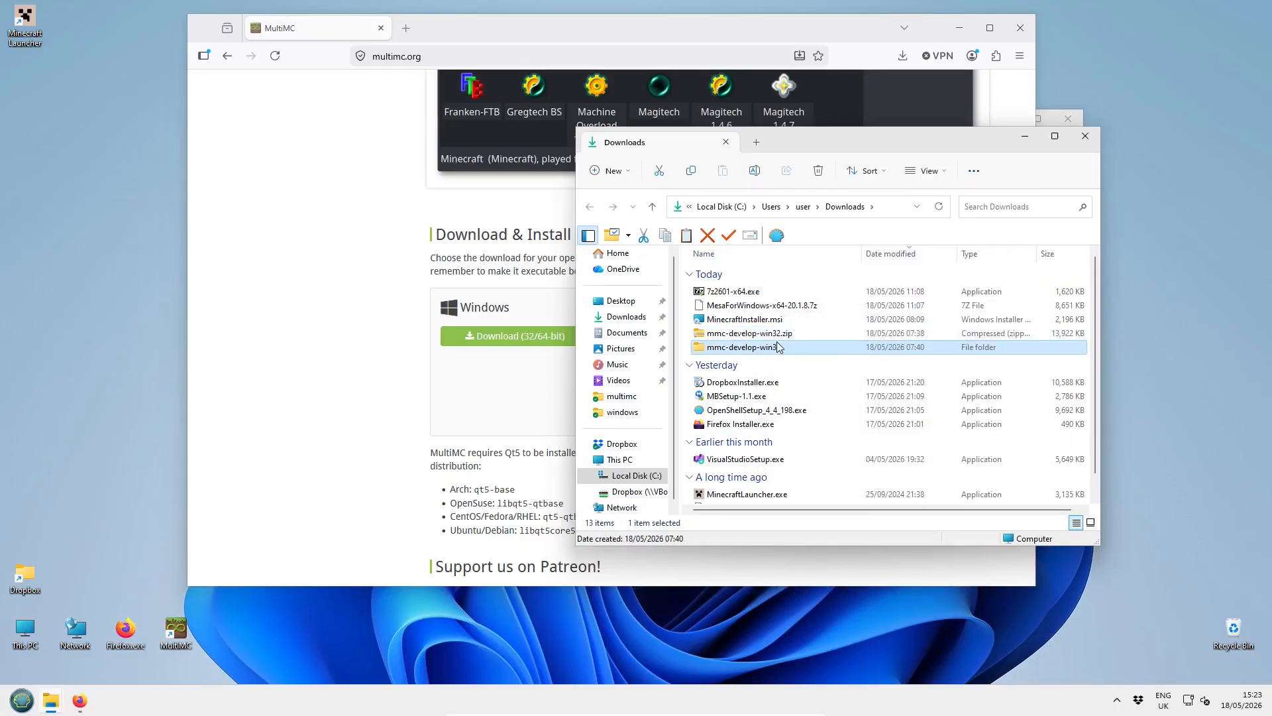
double_click(740, 350)
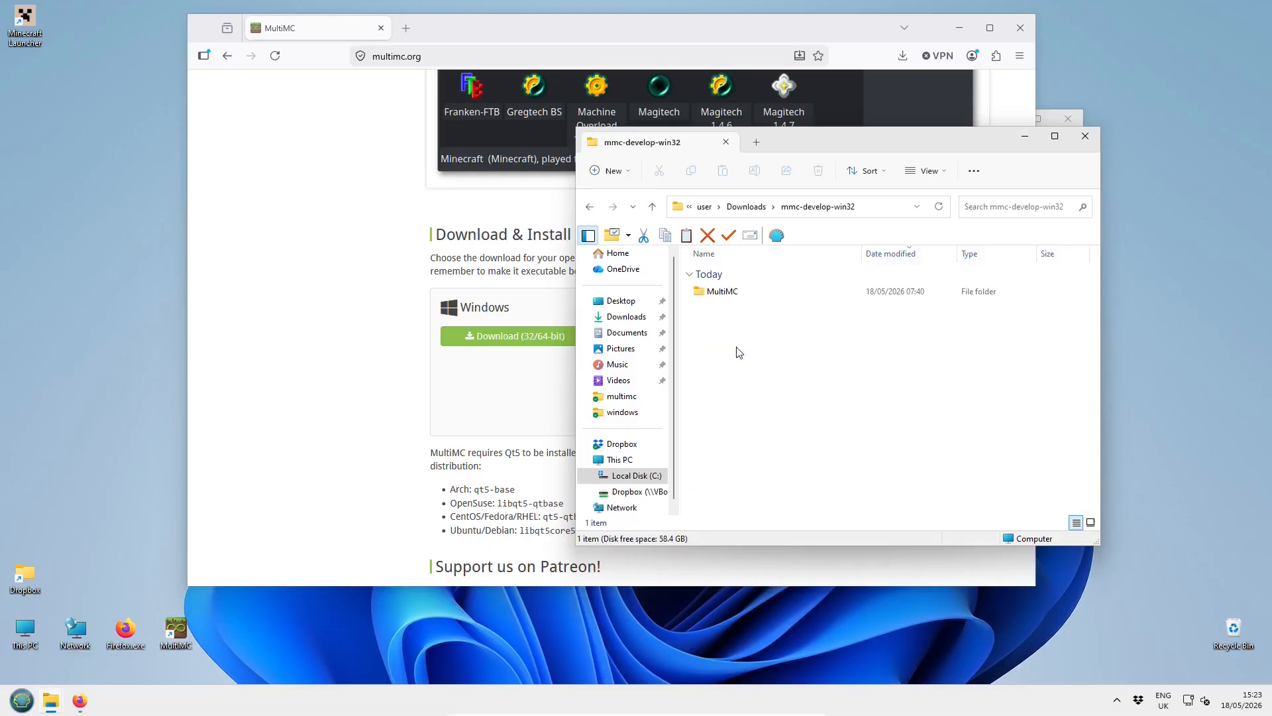
double_click(725, 294)
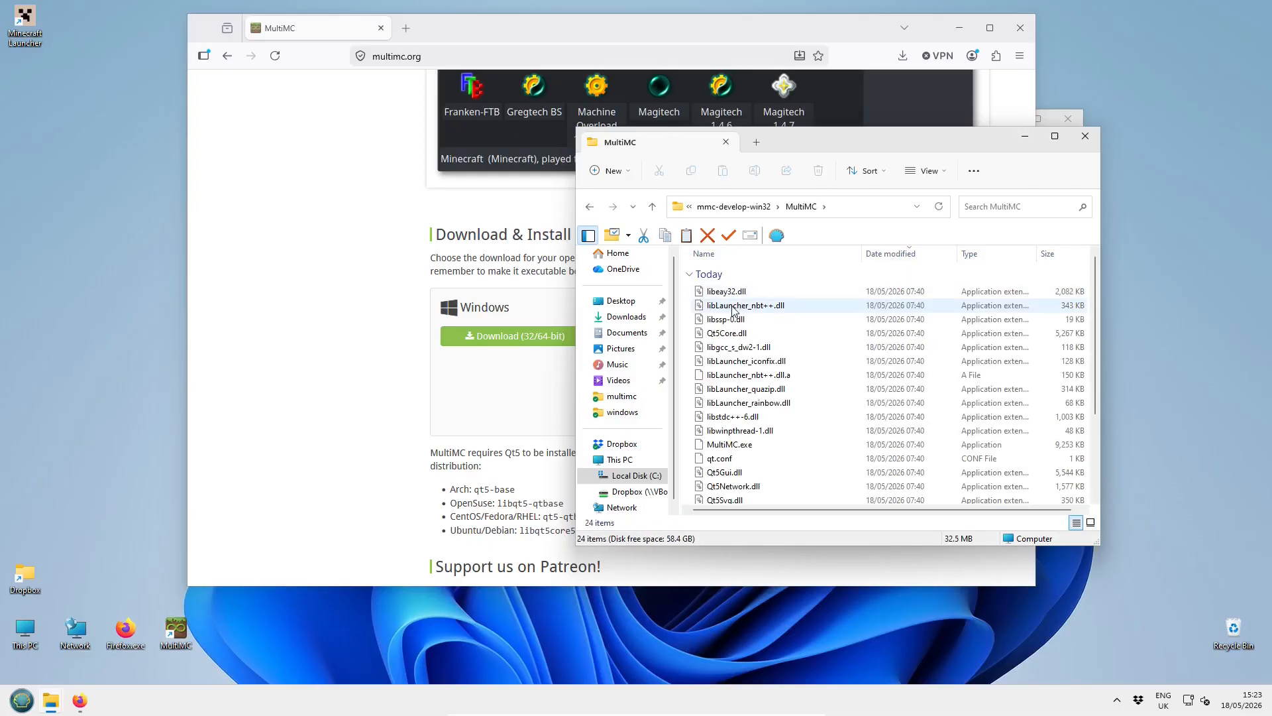
scroll(772, 318, "down", 3)
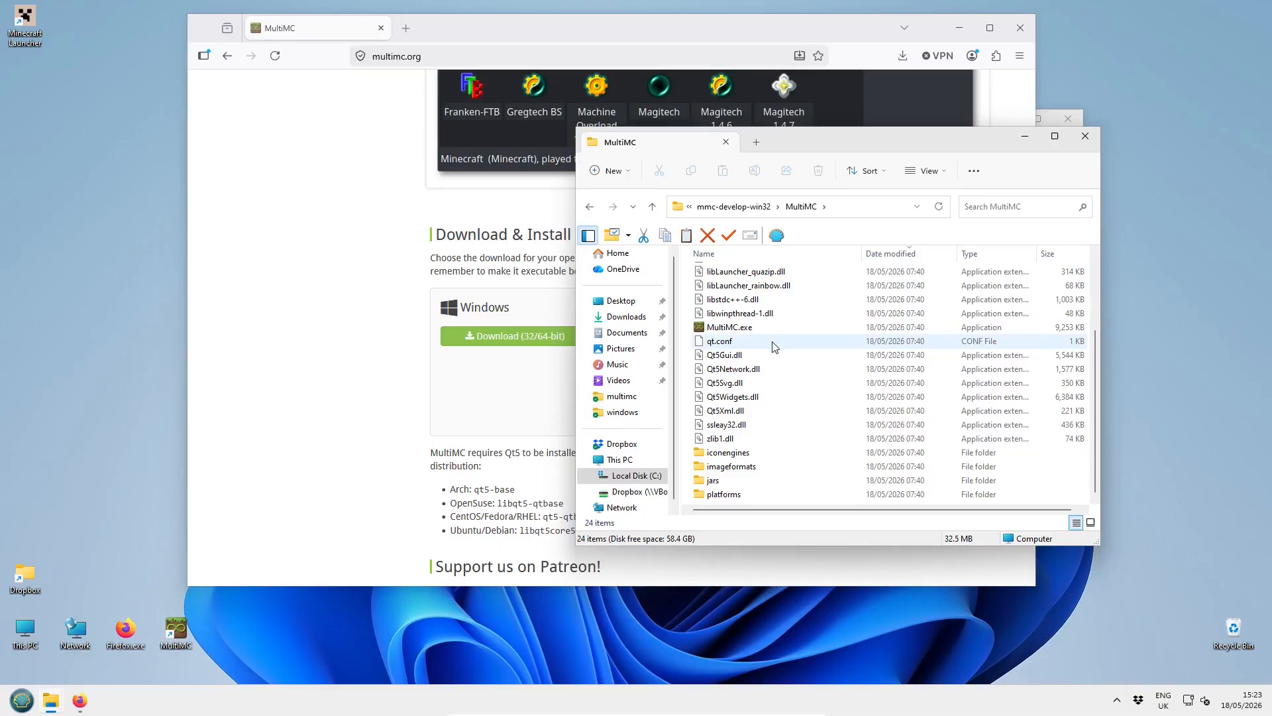
scroll(776, 346, "up", 3)
scroll(777, 346, "down", 3)
scroll(775, 345, "up", 3)
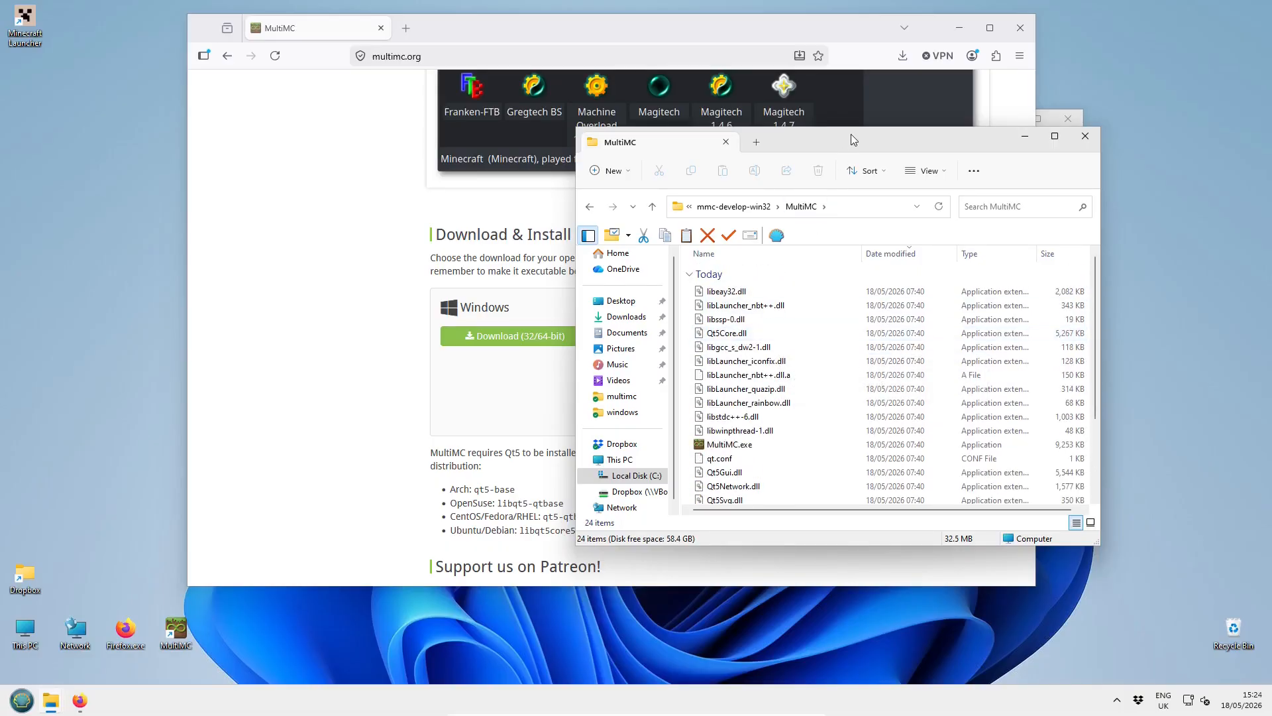
- Return to the Downloads folder and minimise Firefox to review the options available for mmc-develop-win32.zip
left_click_drag(851, 133, 511, 149)
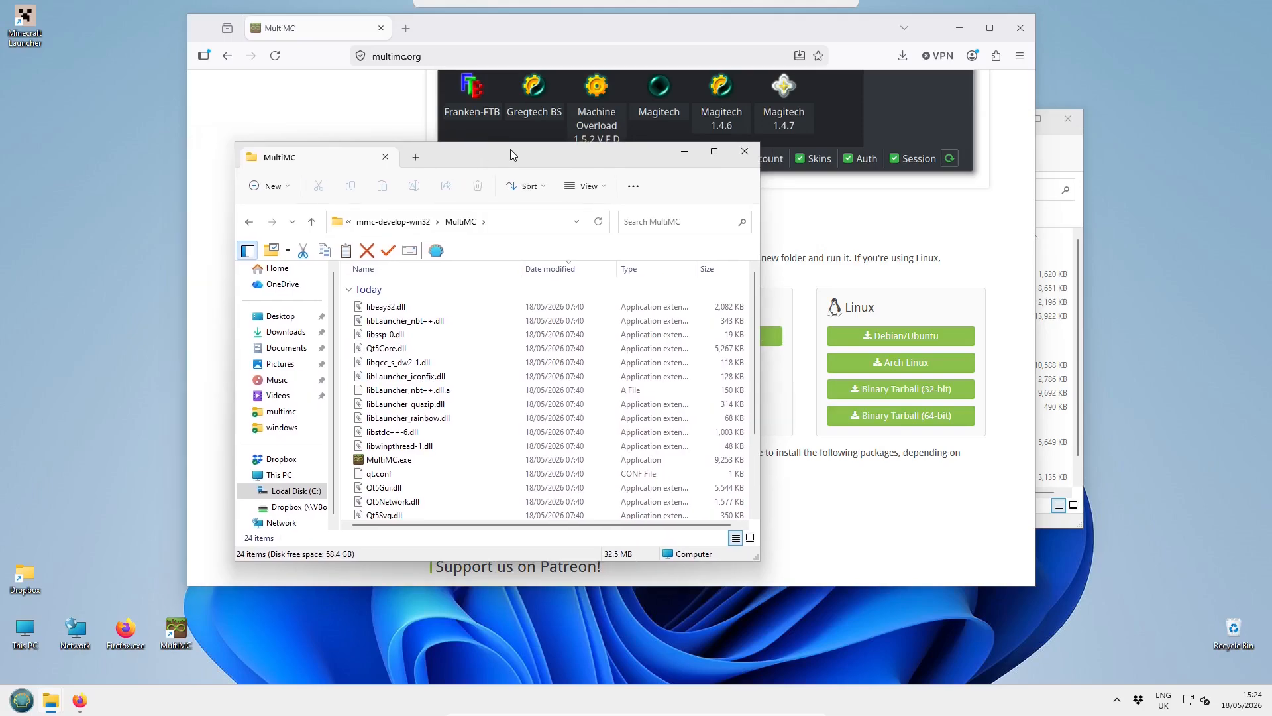
left_click(351, 223)
left_click(401, 222)
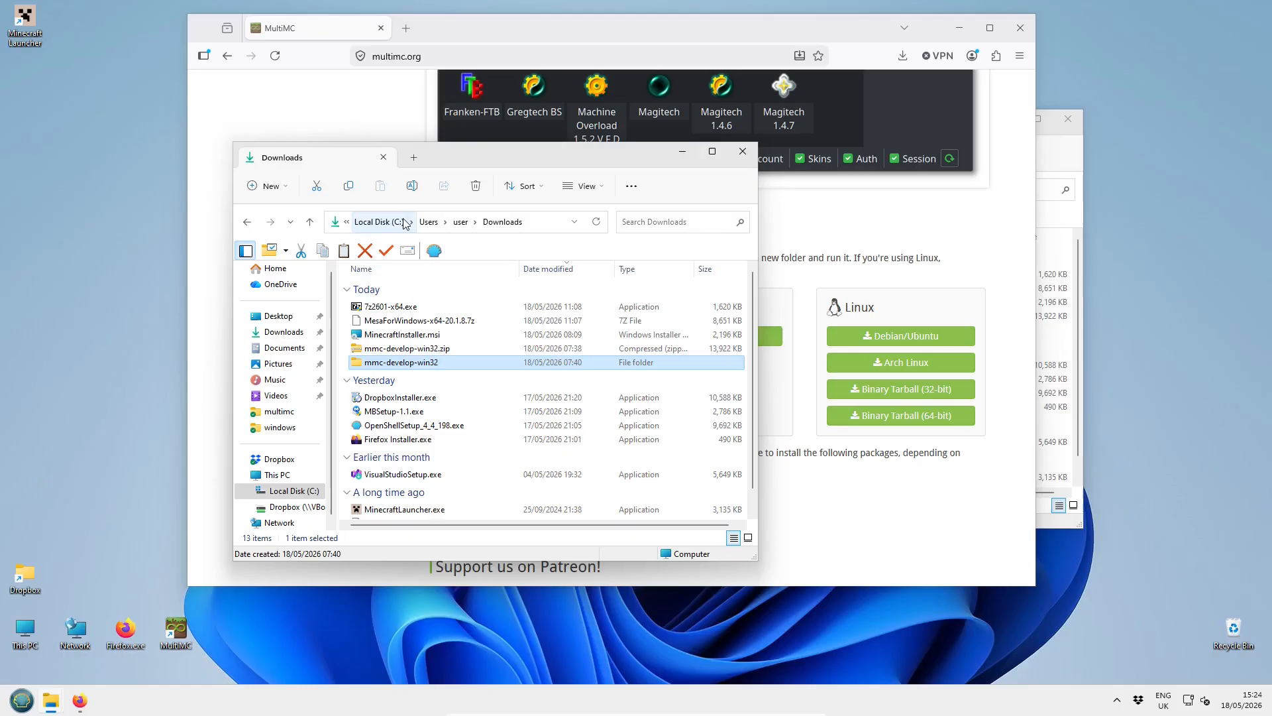
left_click(440, 350)
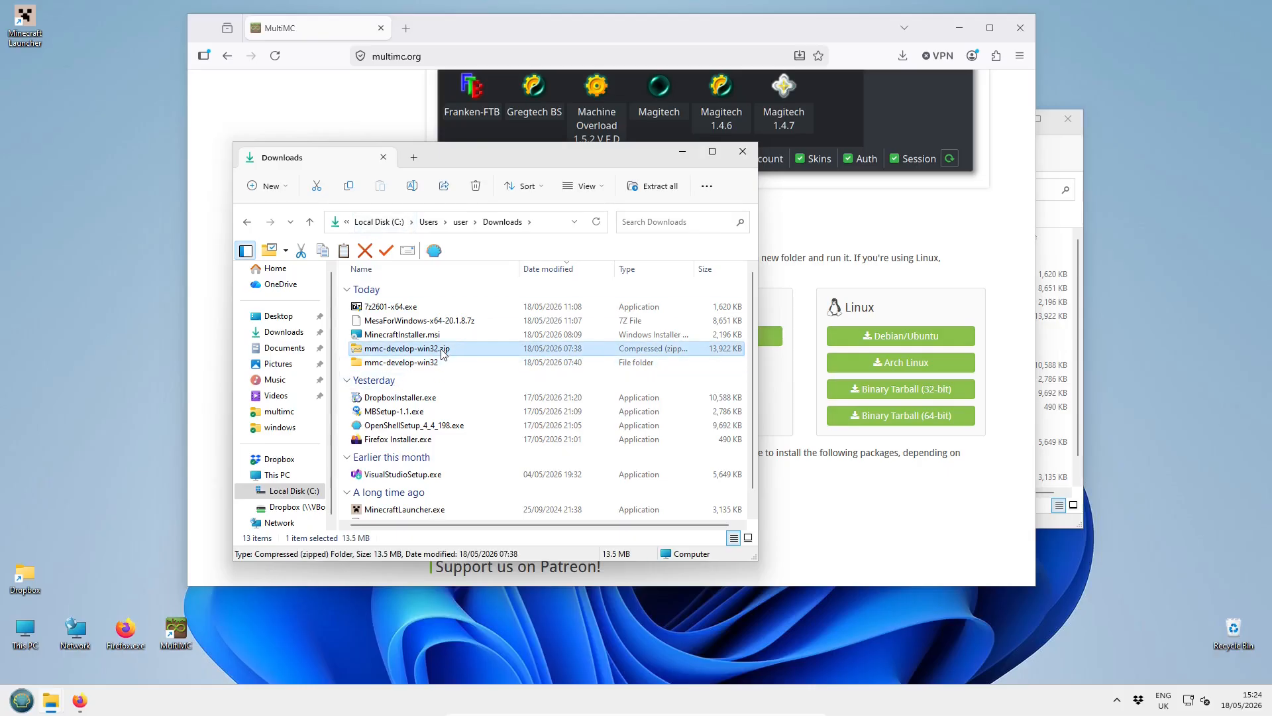
left_click(888, 211)
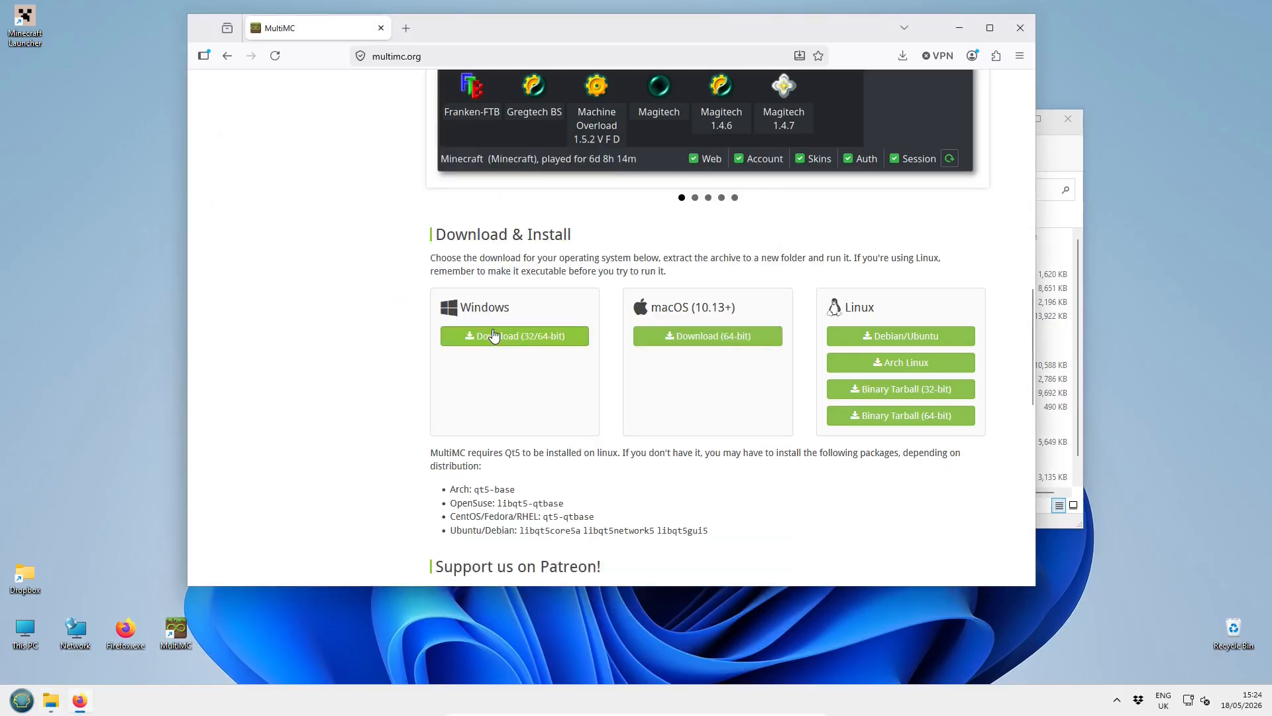
left_click(955, 27)
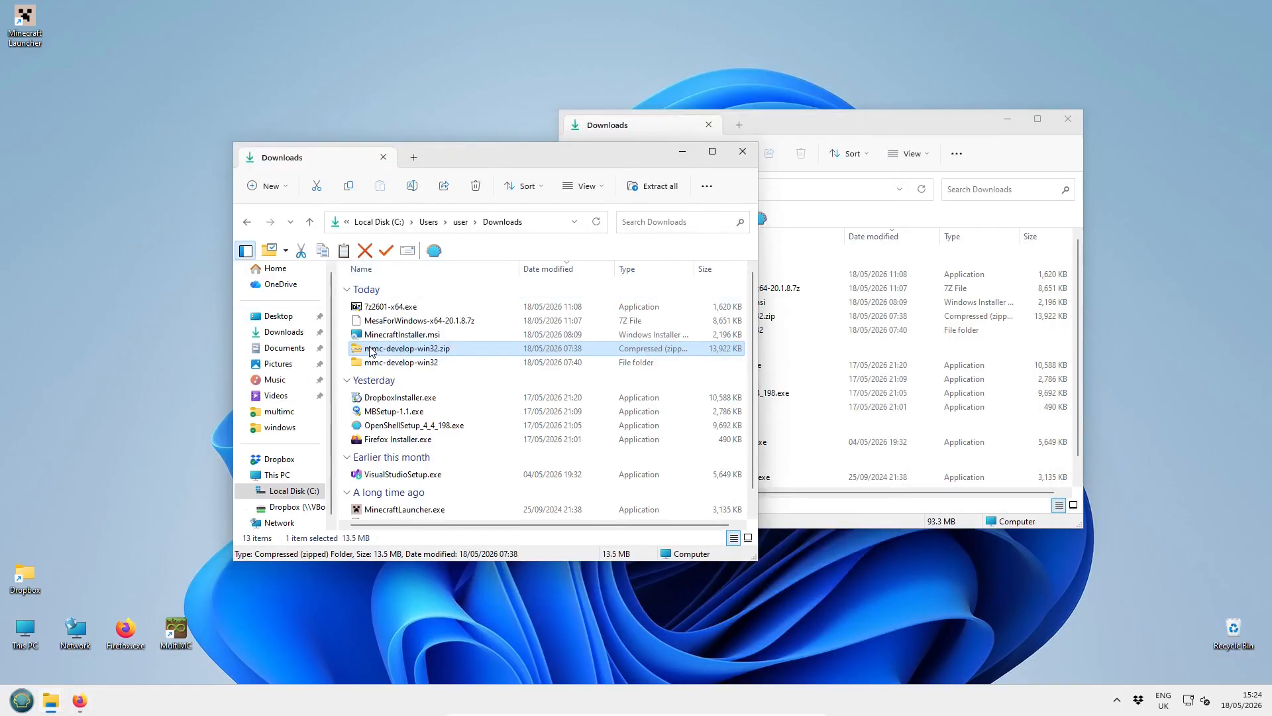
right_click(372, 352)
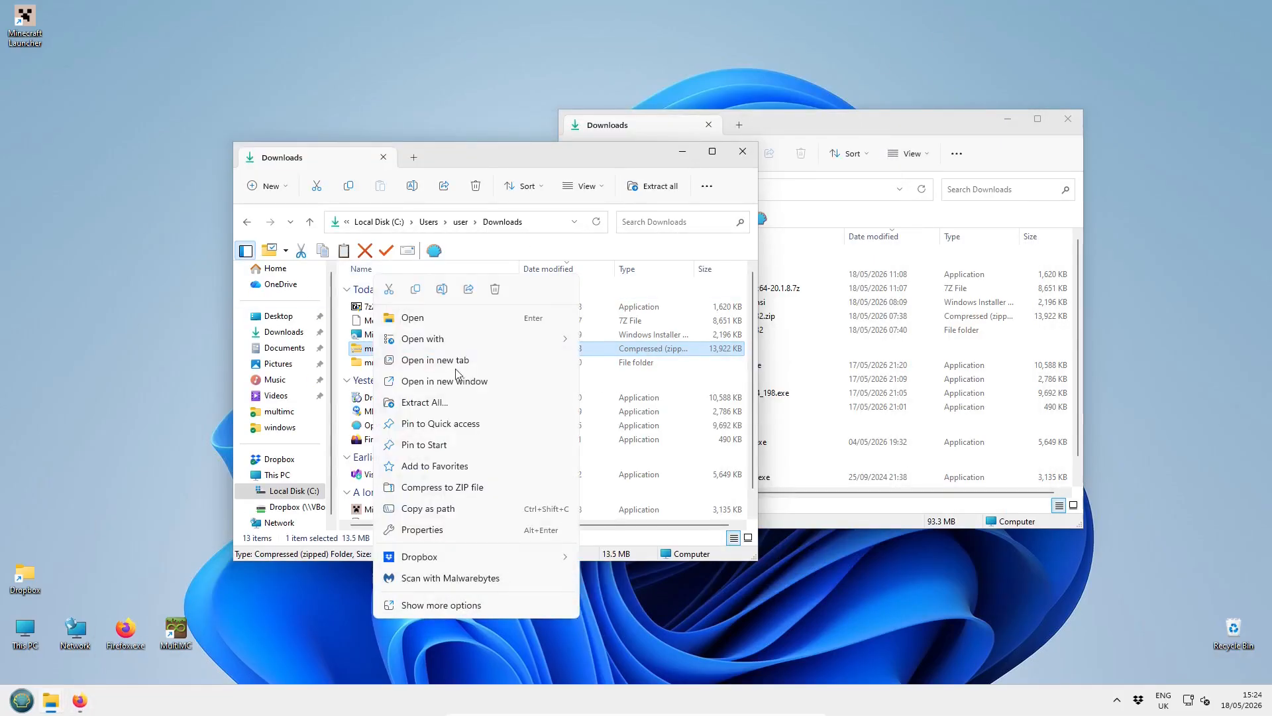
left_click(610, 162)
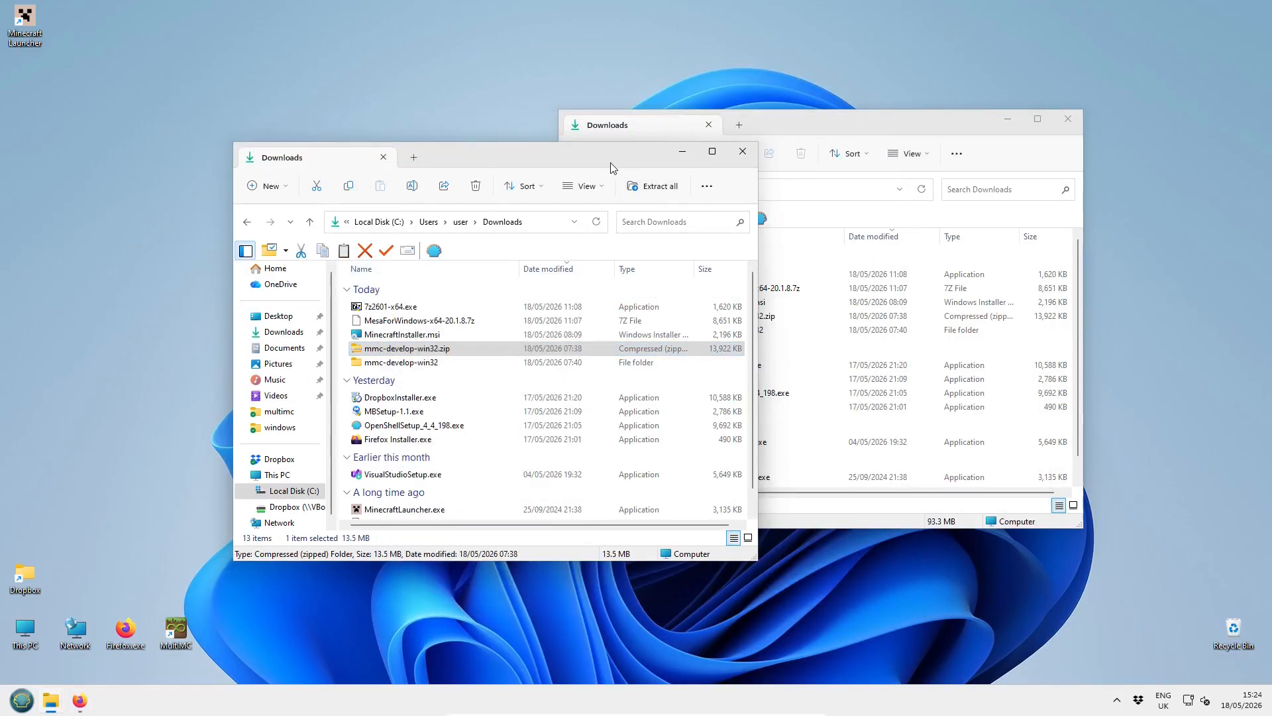
- Reopen the extracted MultiMC folder and enlarge its window to examine the full list from libeay32.dll to the platforms folder
double_click(405, 365)
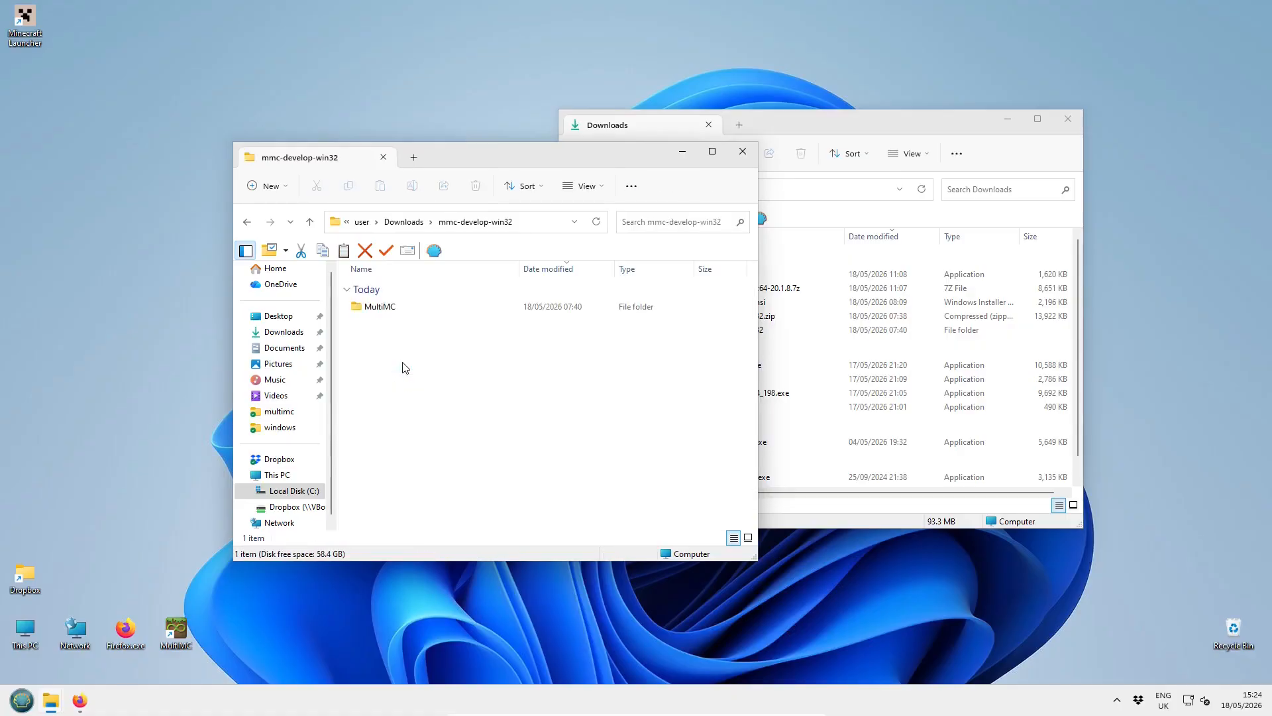
double_click(387, 310)
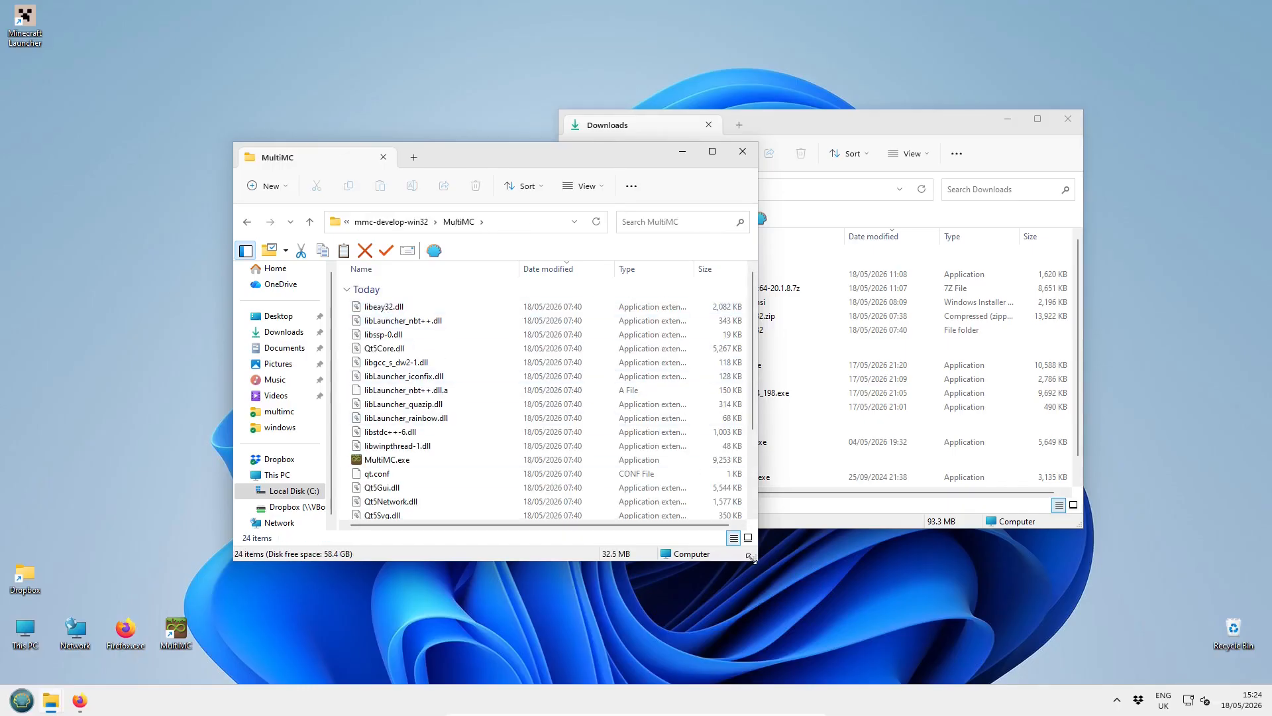
left_click_drag(751, 559, 906, 687)
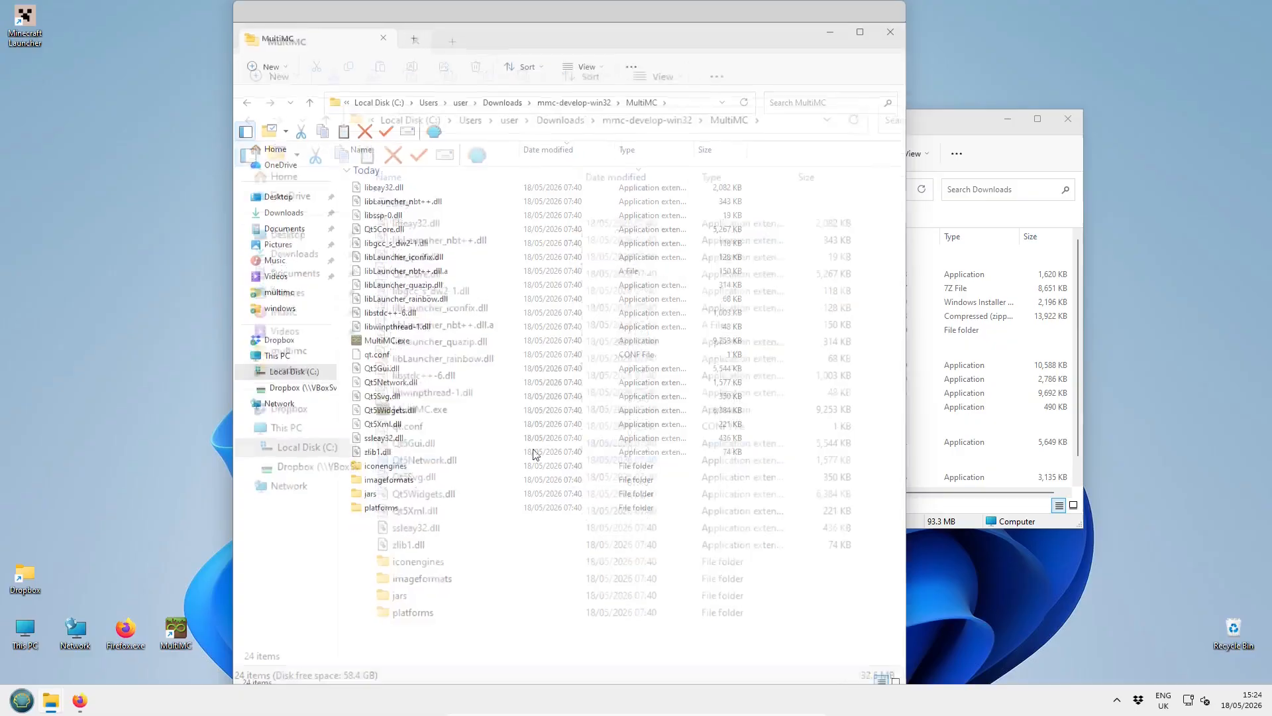
left_click(384, 165)
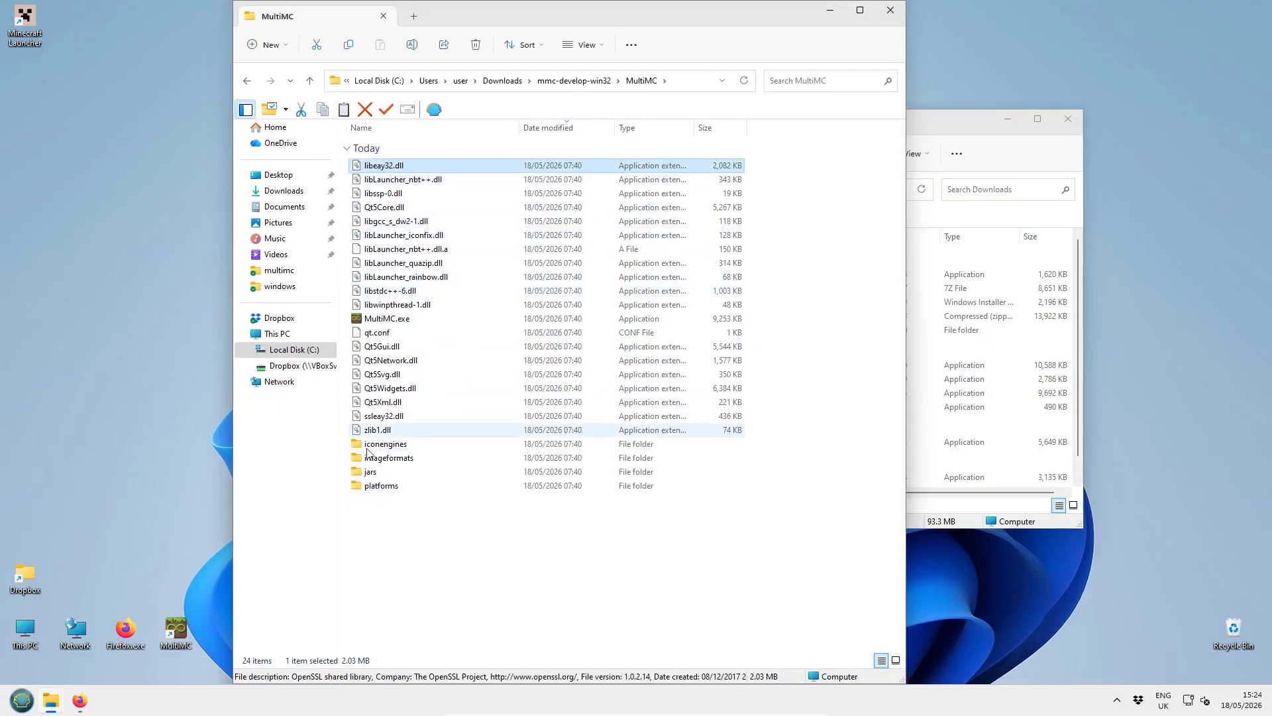
left_click(391, 486)
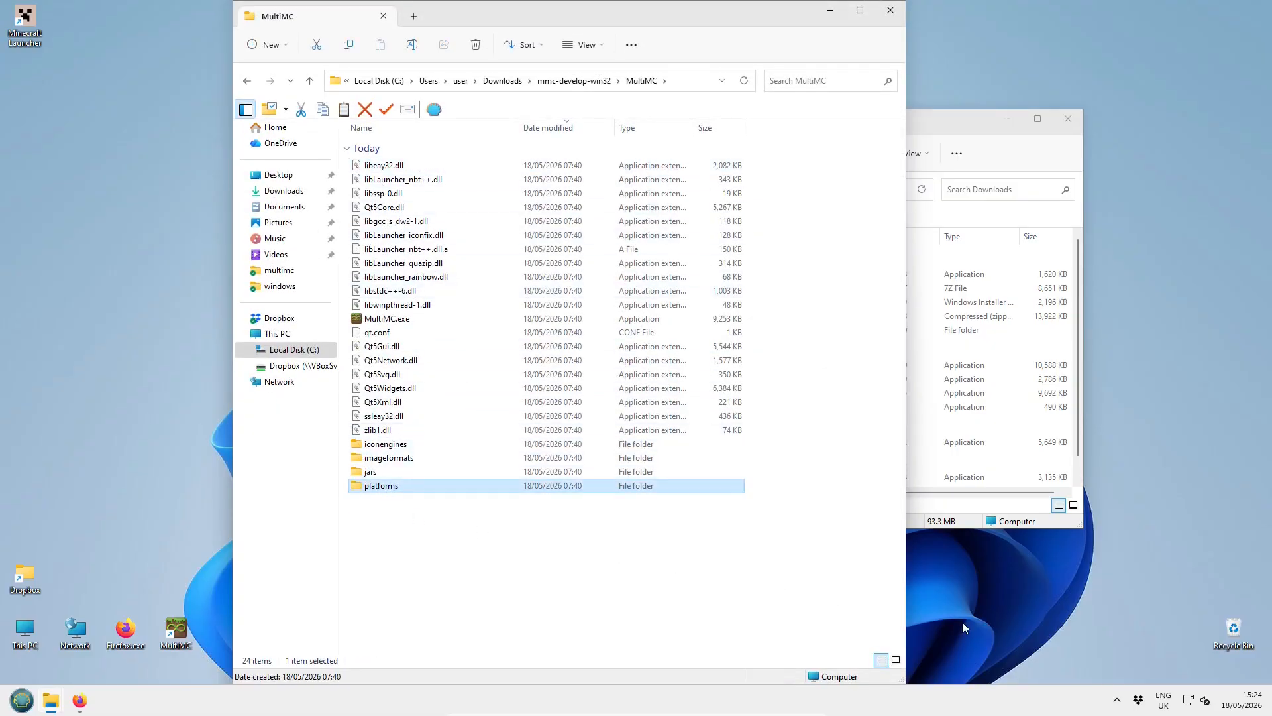
- Open the multimc folder in Dropbox and place its window beside the extracted MultiMC folder
double_click(1140, 706)
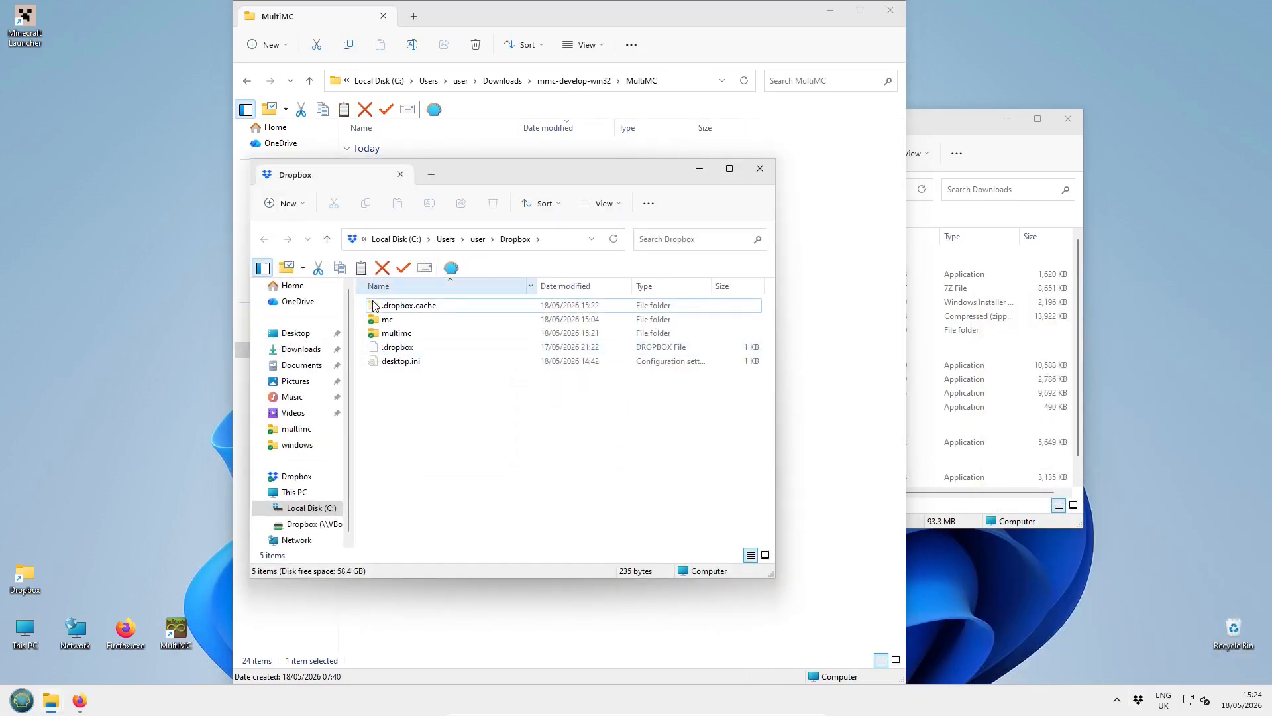
double_click(392, 333)
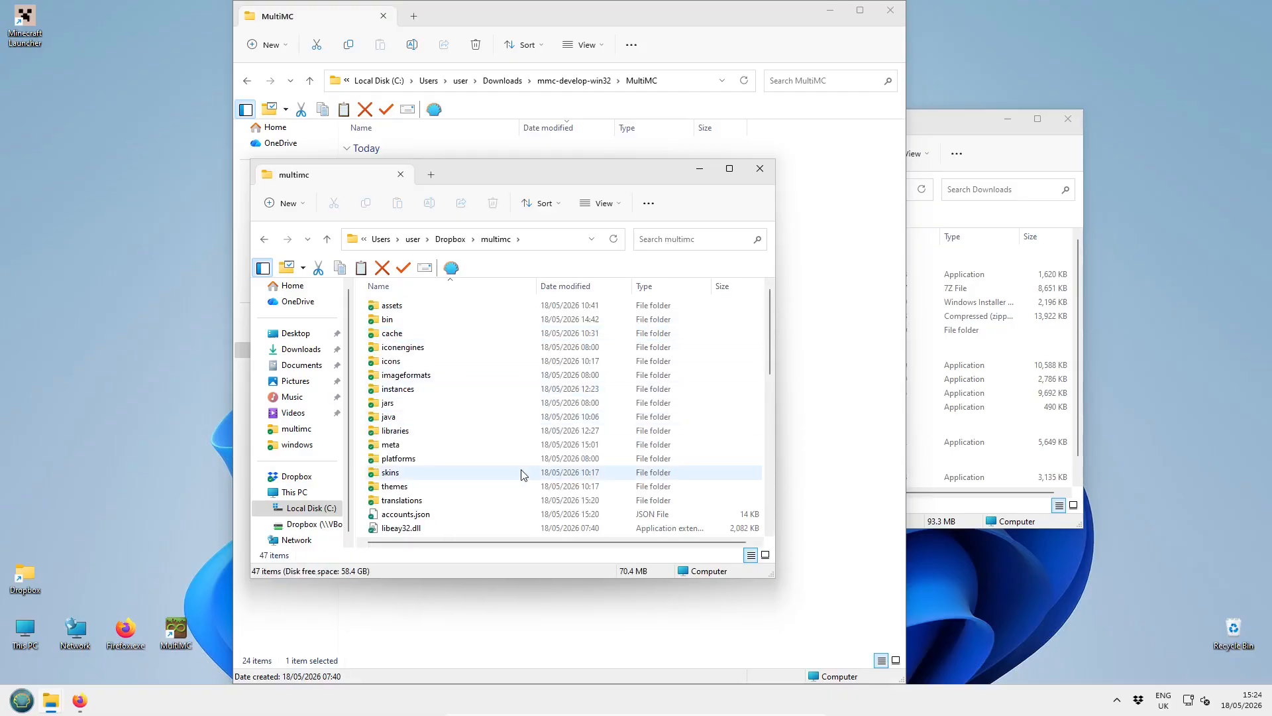
left_click_drag(559, 175, 1039, 81)
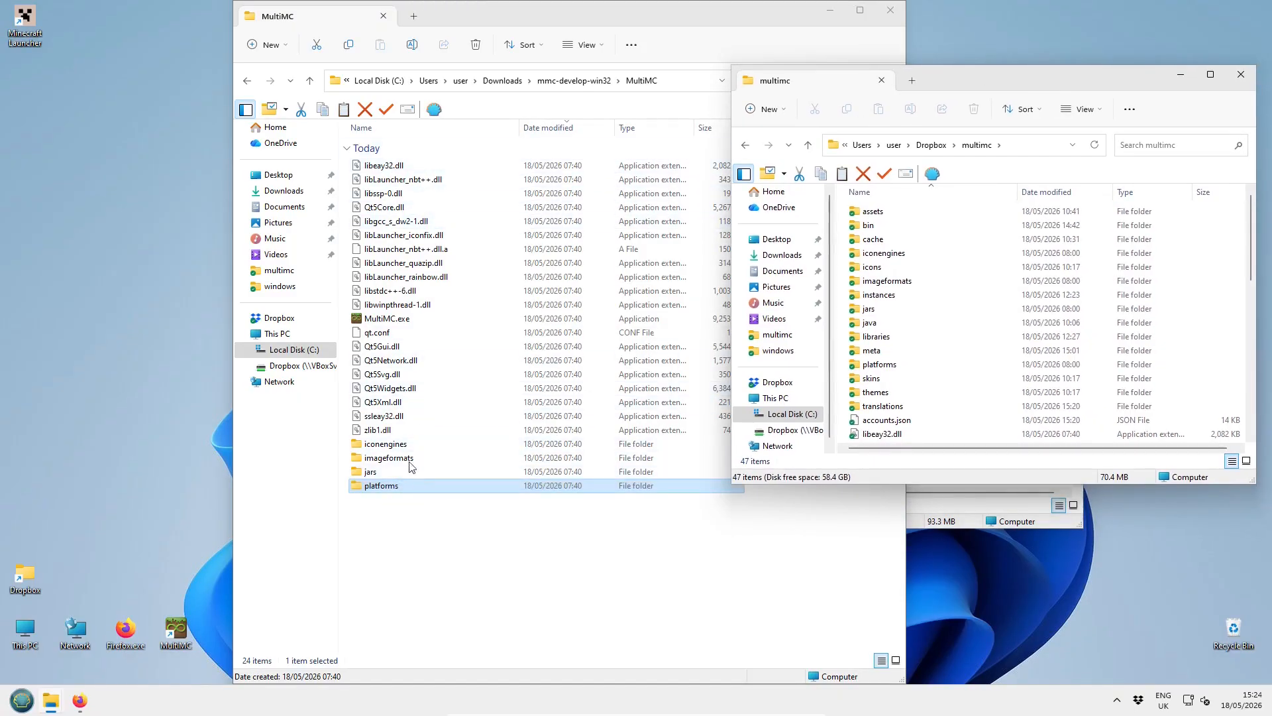
- Select and deselect all files in the extracted MultiMC folder and sort the folder by name
left_click(416, 155)
left_click(400, 146)
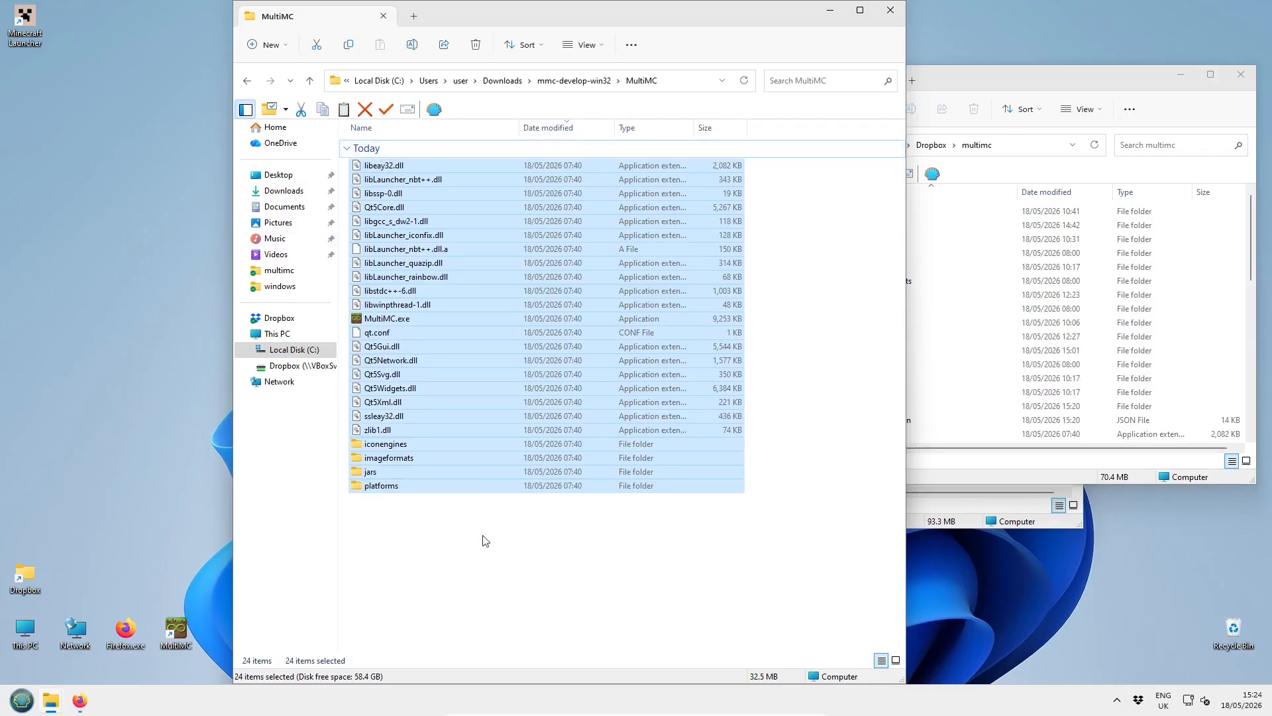
left_click(509, 564)
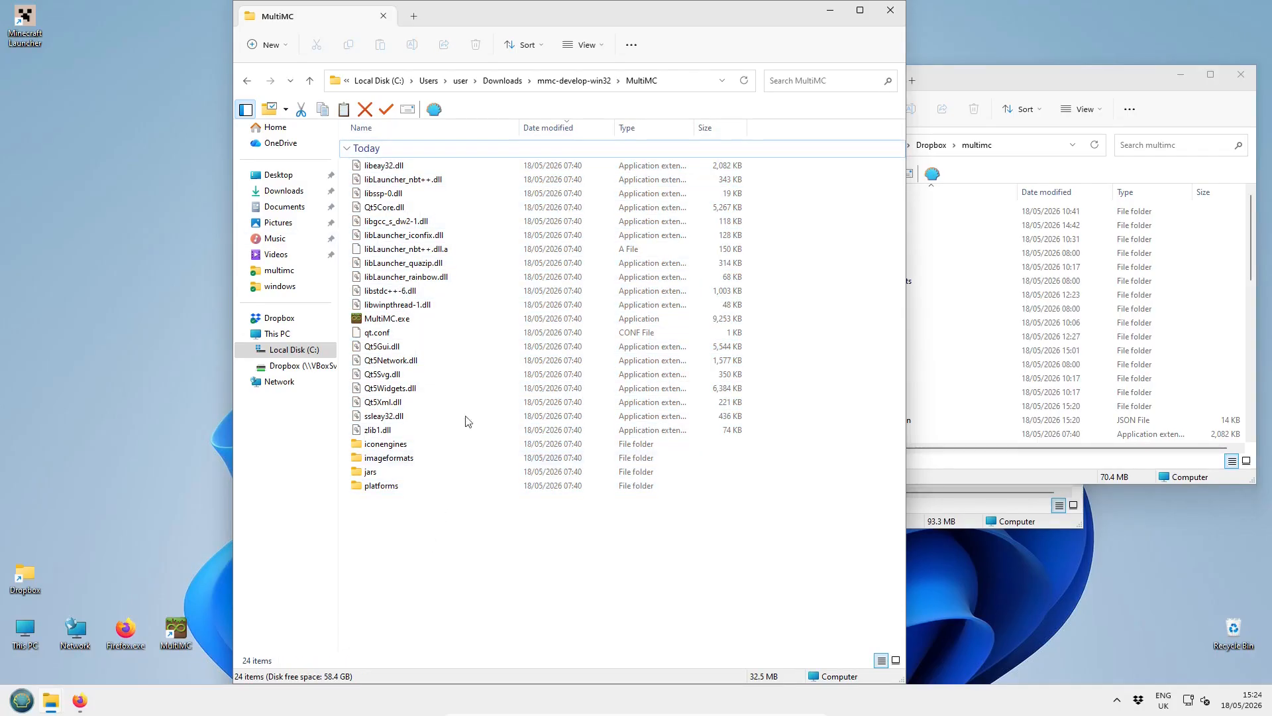
left_click(395, 131)
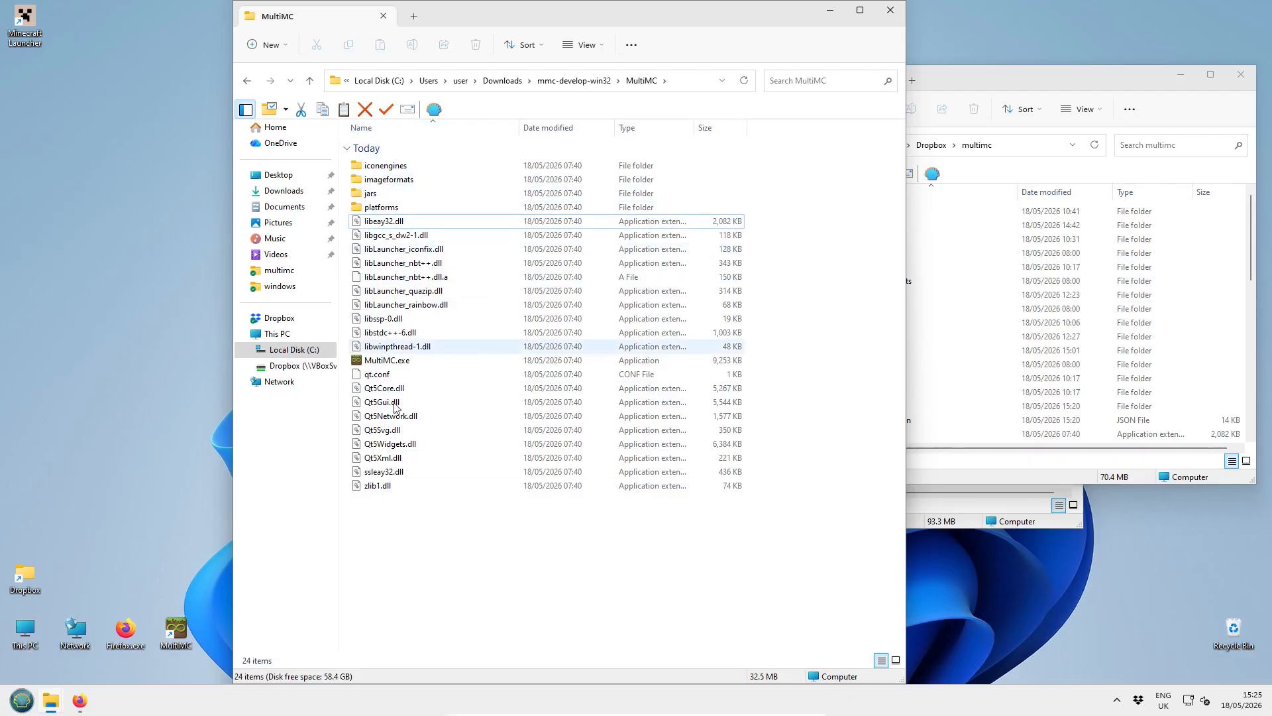
- Examine the java/windows folder inside the Dropbox multimc folder and return to multimc
left_click(1052, 74)
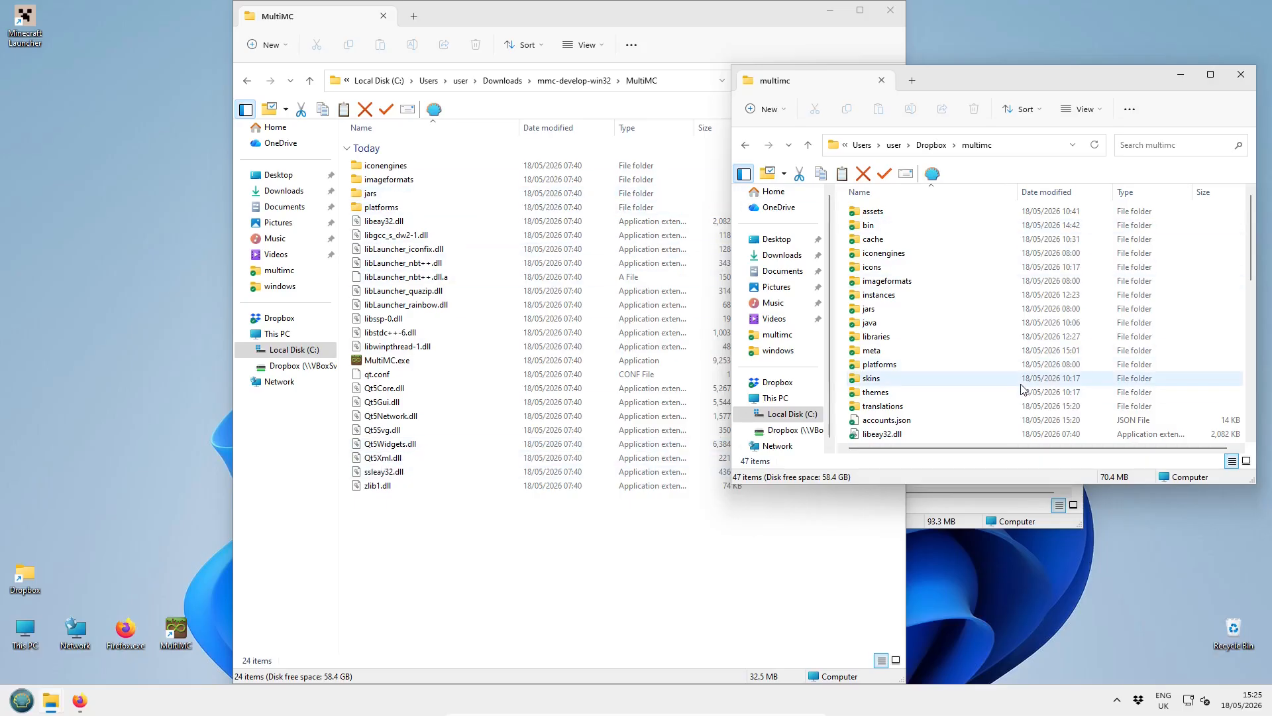
double_click(869, 323)
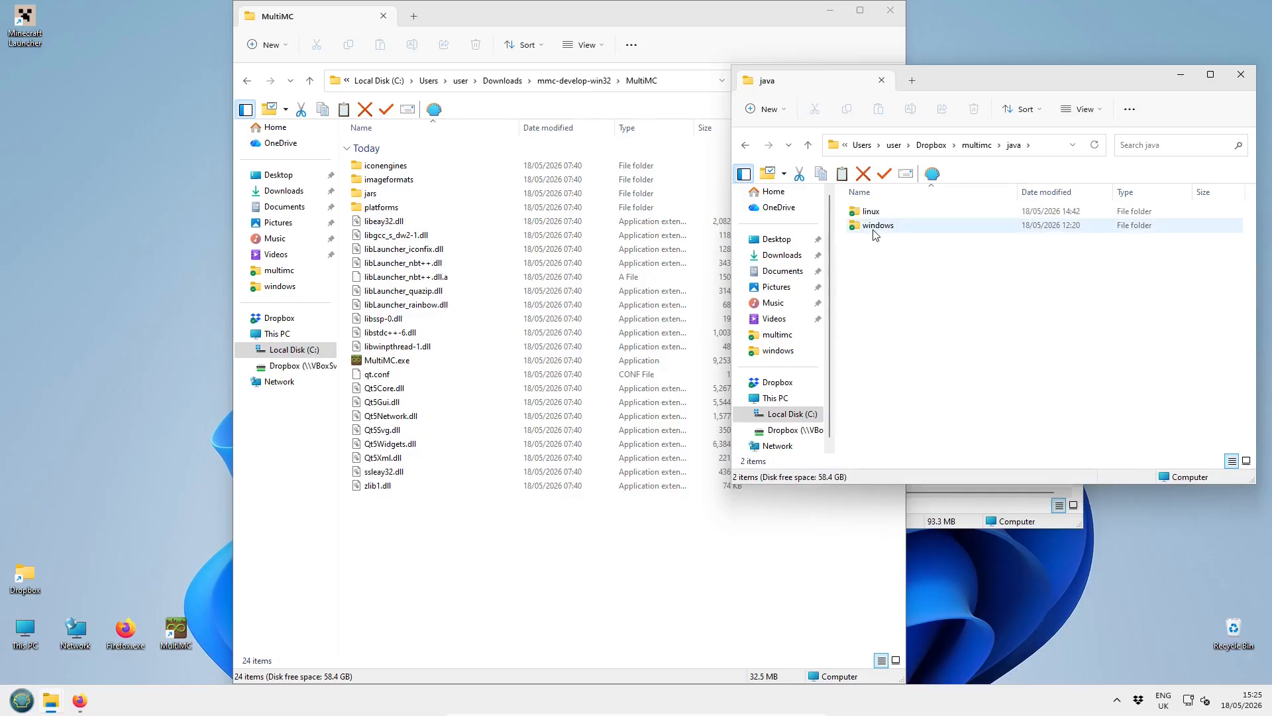
double_click(874, 227)
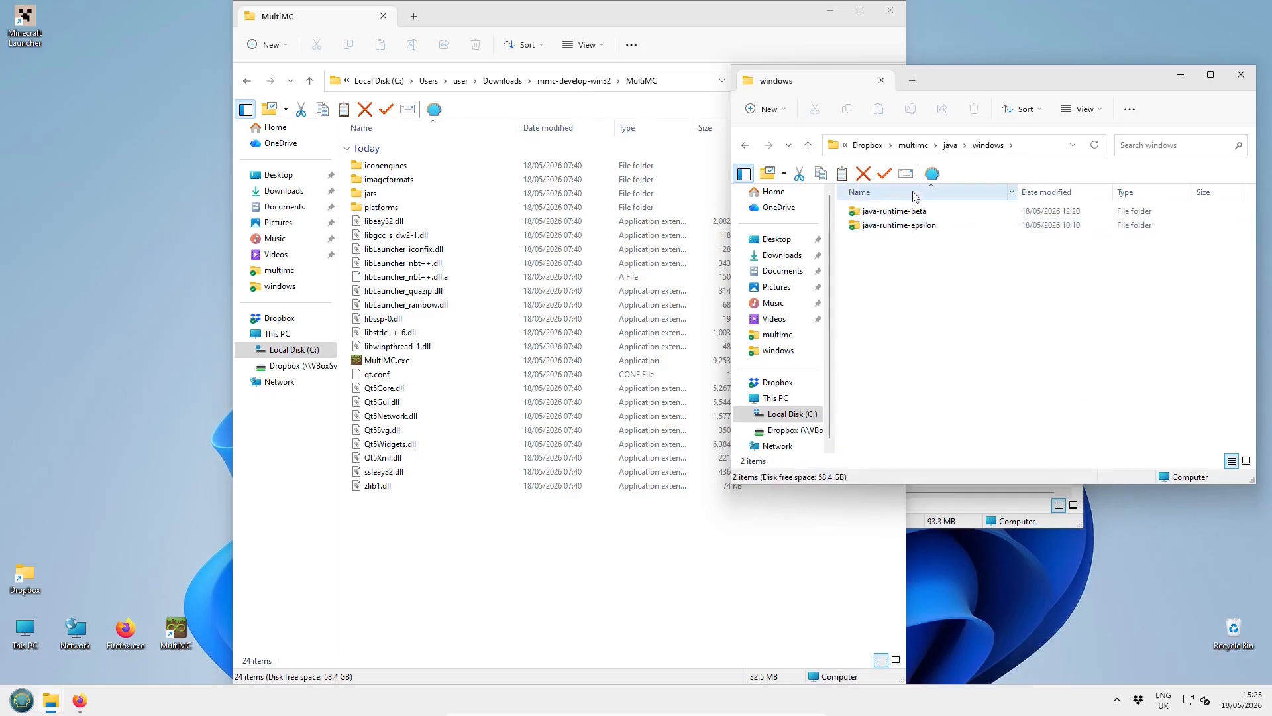
left_click(809, 146)
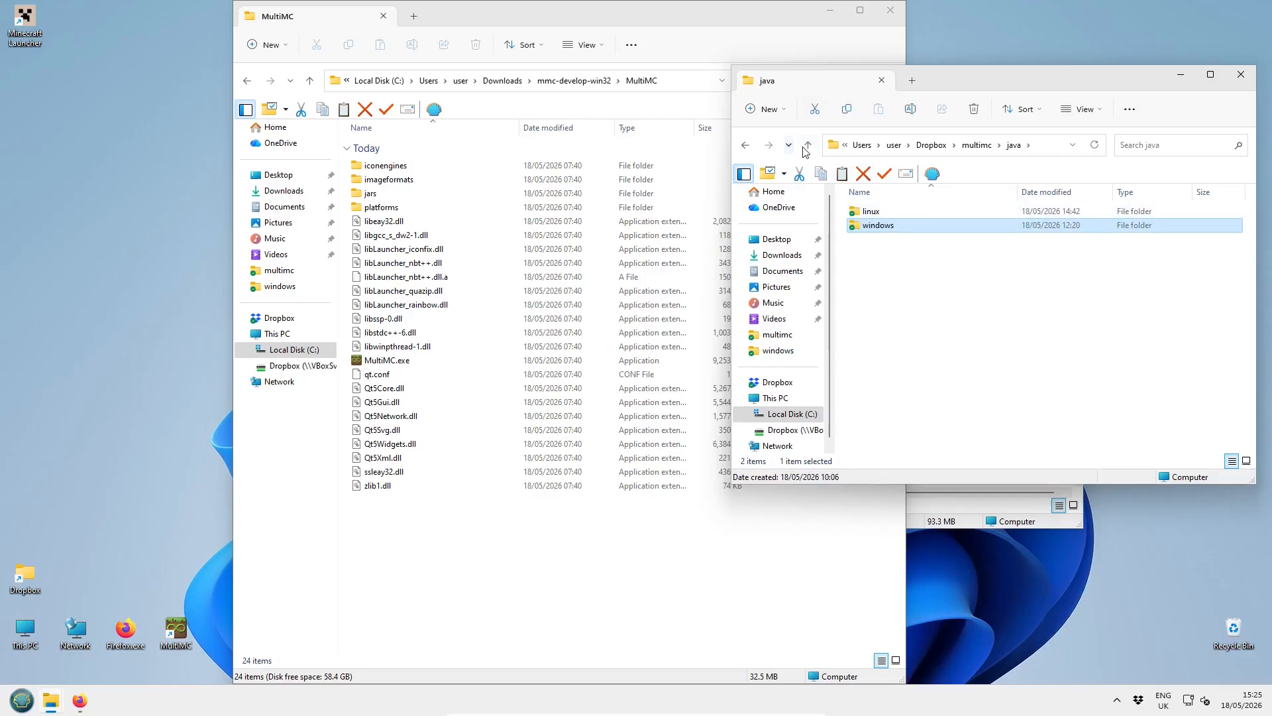
left_click(806, 148)
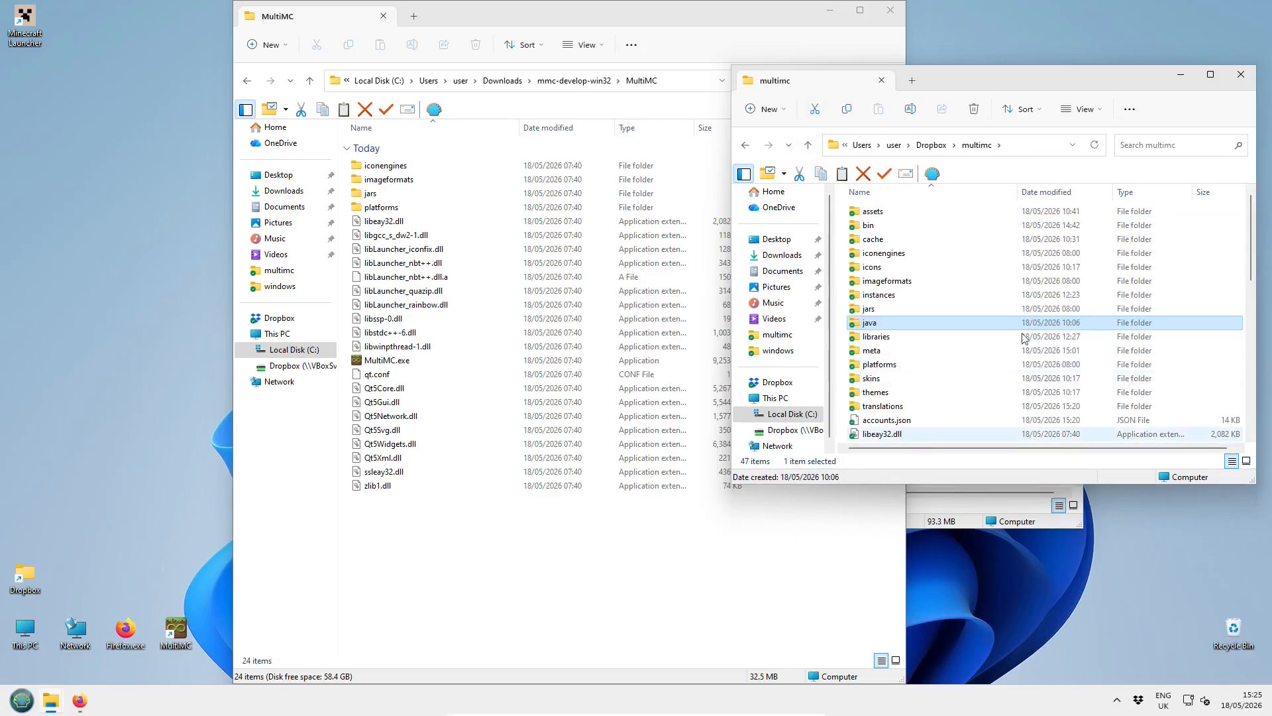
- Close the extracted MultiMC folder window and move the Dropbox multimc window towards the middle of the desktop
left_click(890, 12)
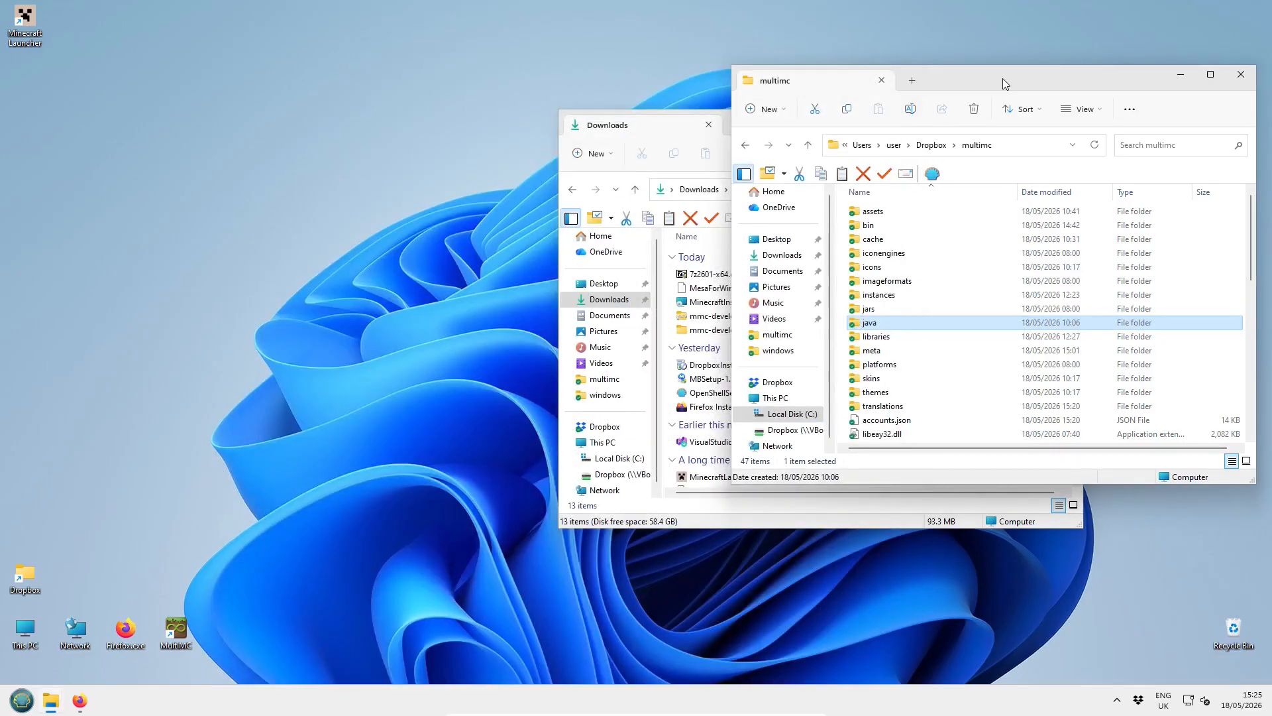
left_click_drag(1004, 78, 822, 64)
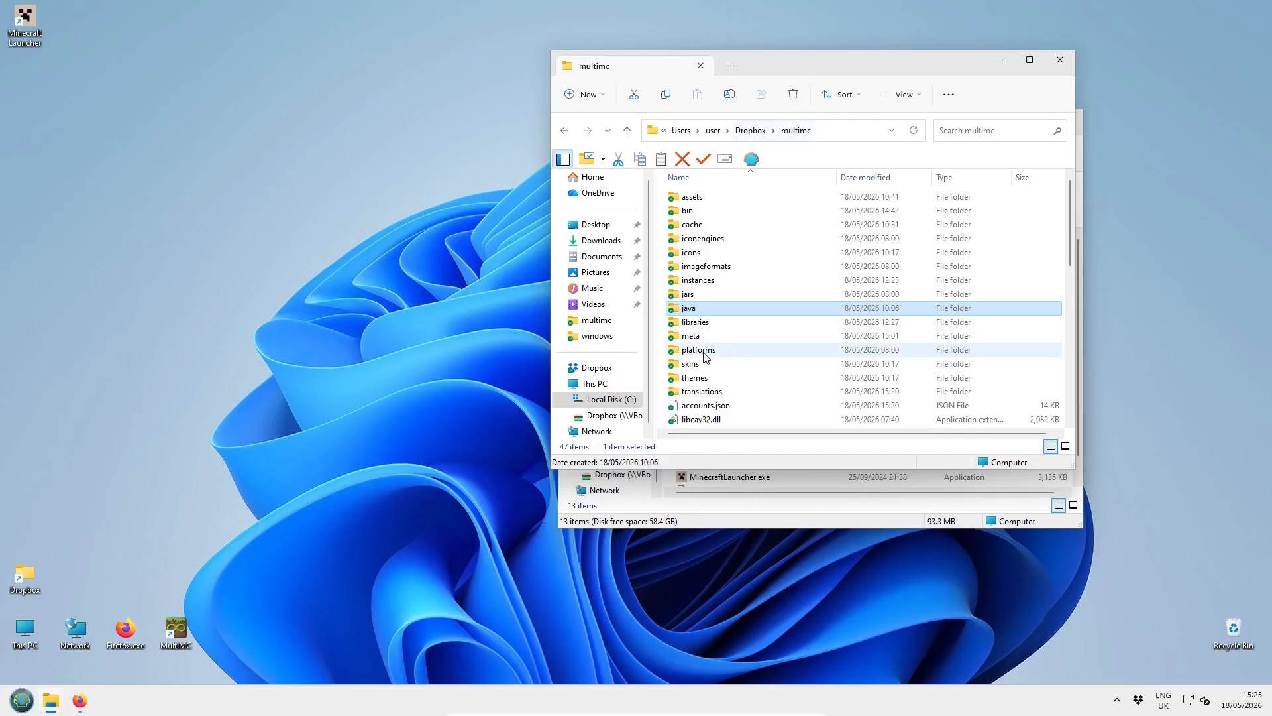
- Examine the Send to destinations, including the desktop shortcut option, for MultiMC.exe in the Dropbox multimc folder, and dismiss them without choosing one
scroll(706, 357, "down", 7)
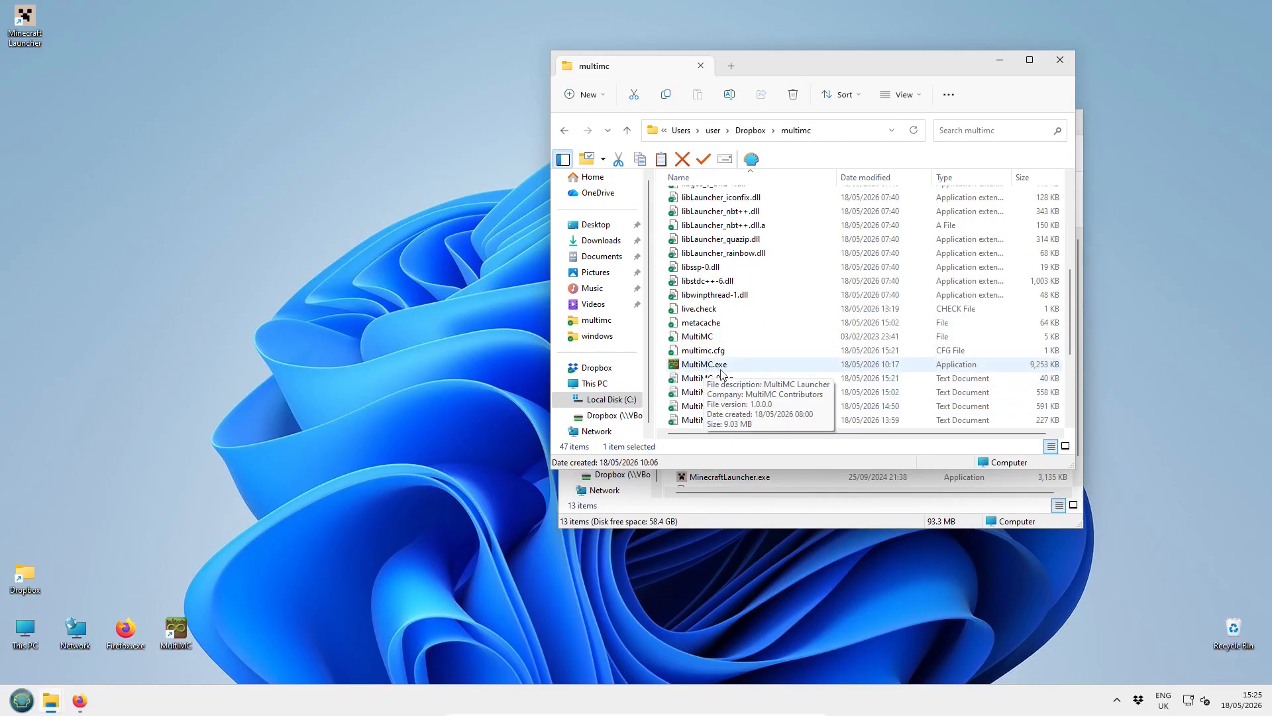
right_click(703, 368)
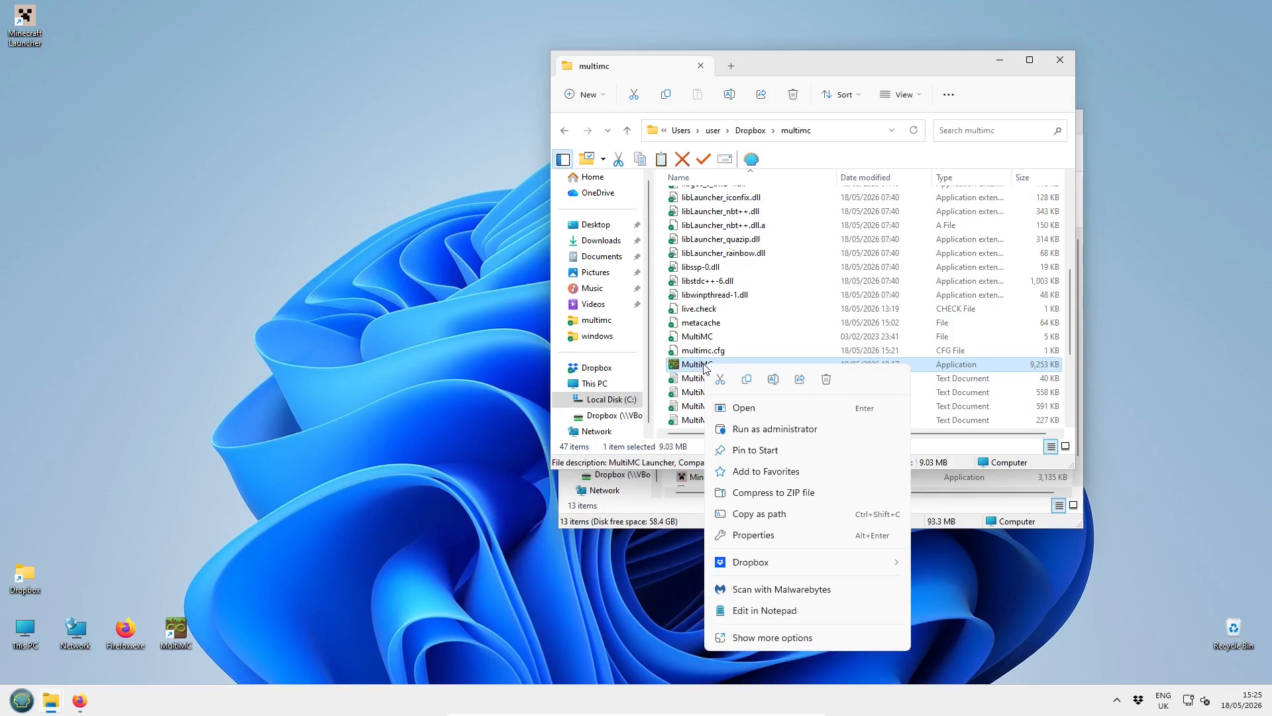
left_click(756, 637)
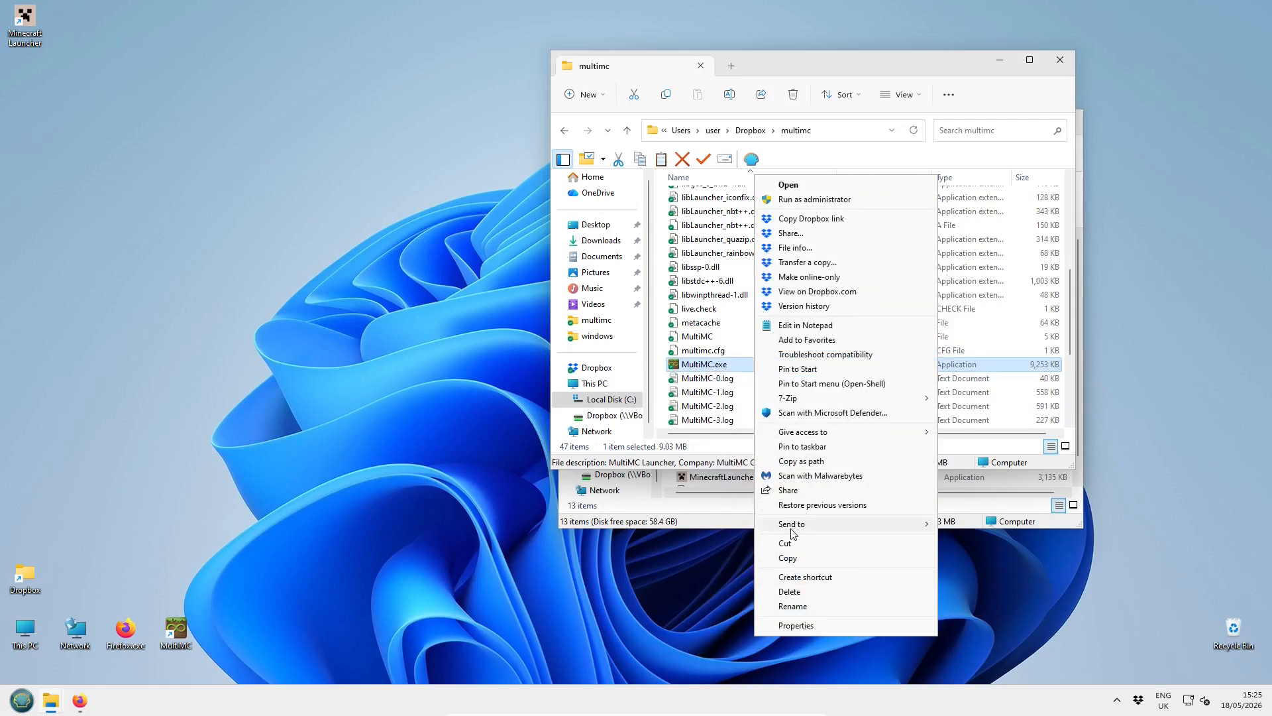
mouse_move(861, 527)
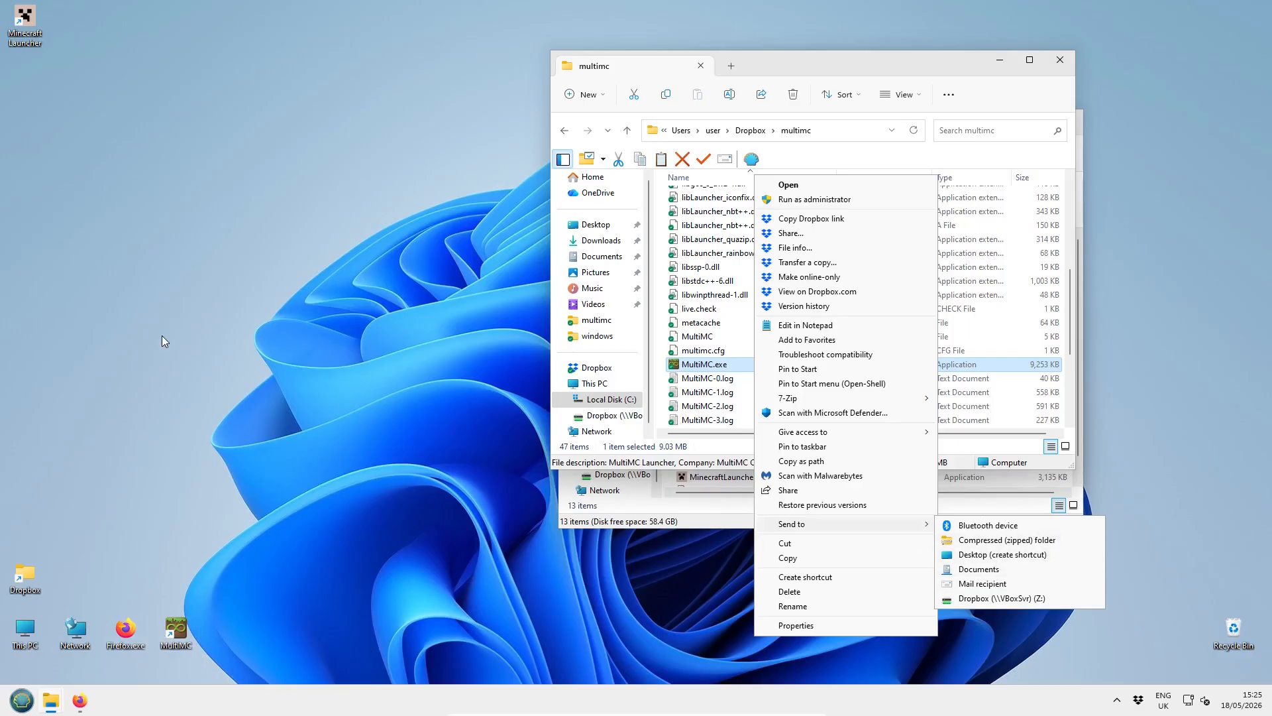
left_click(228, 268)
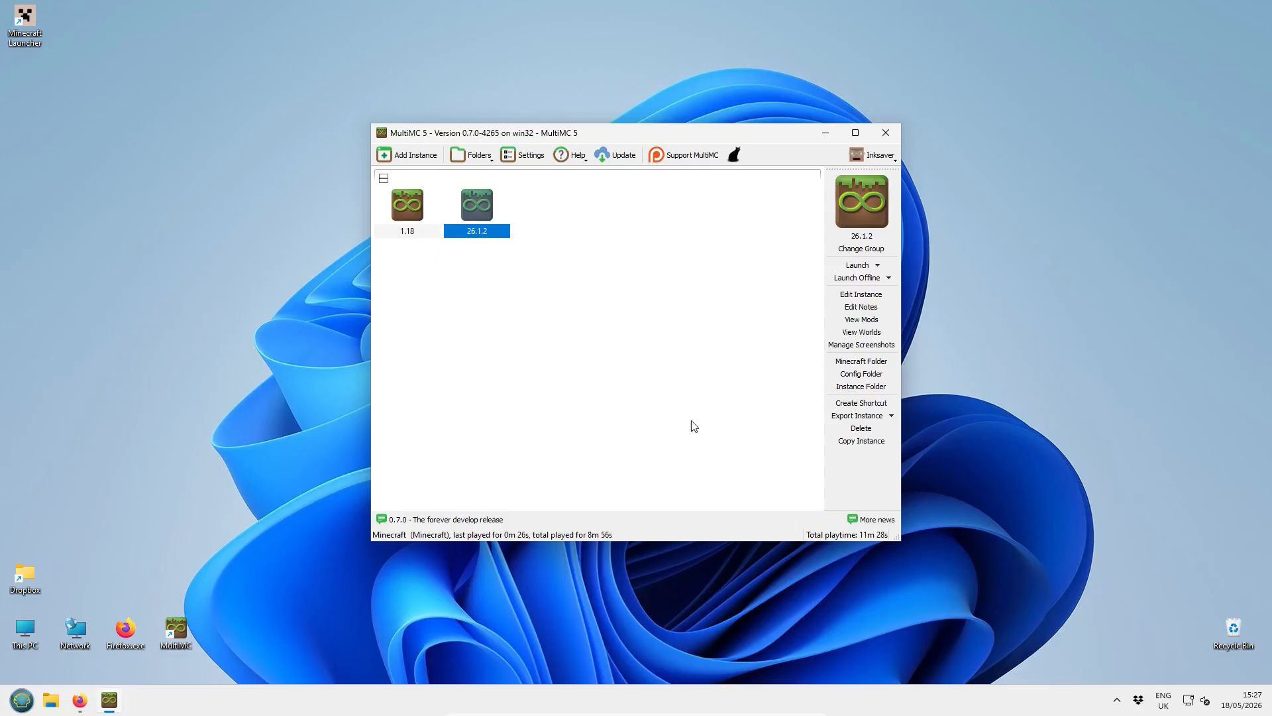
- Browse the Vanilla release versions offered for a new MultiMC instance and cancel without creating one
left_click(412, 156)
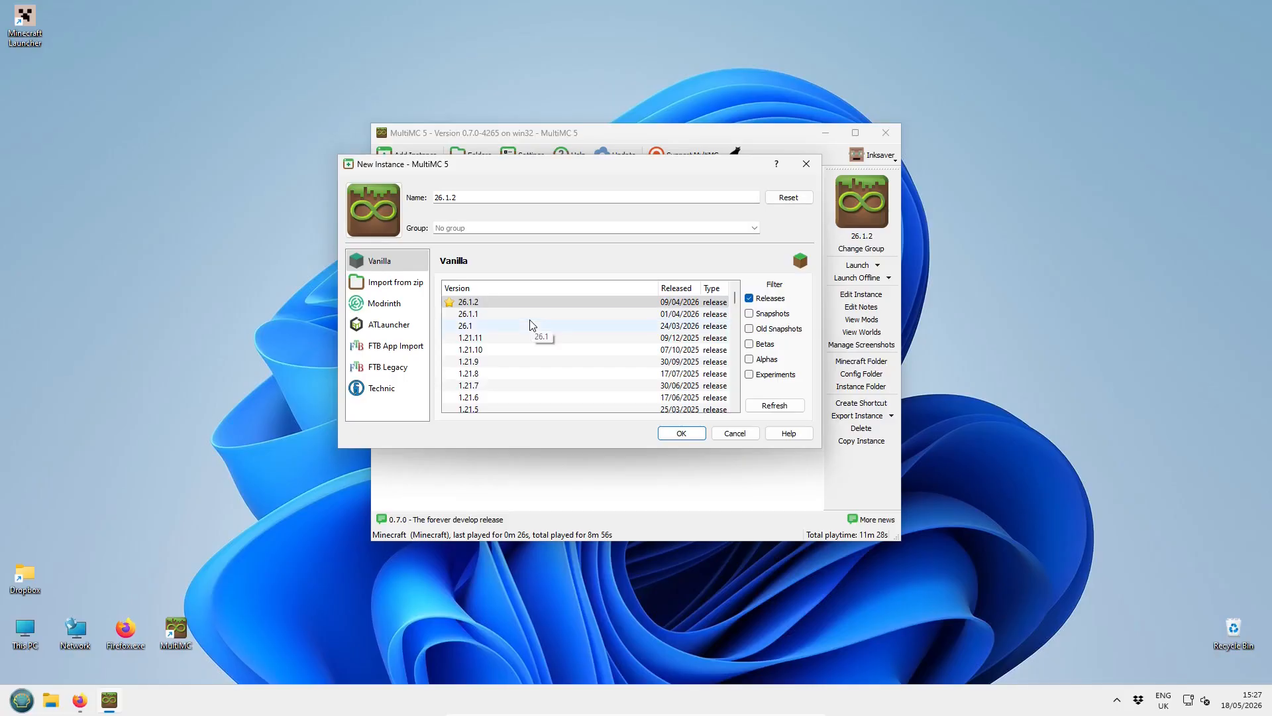
scroll(530, 325, "down", 13)
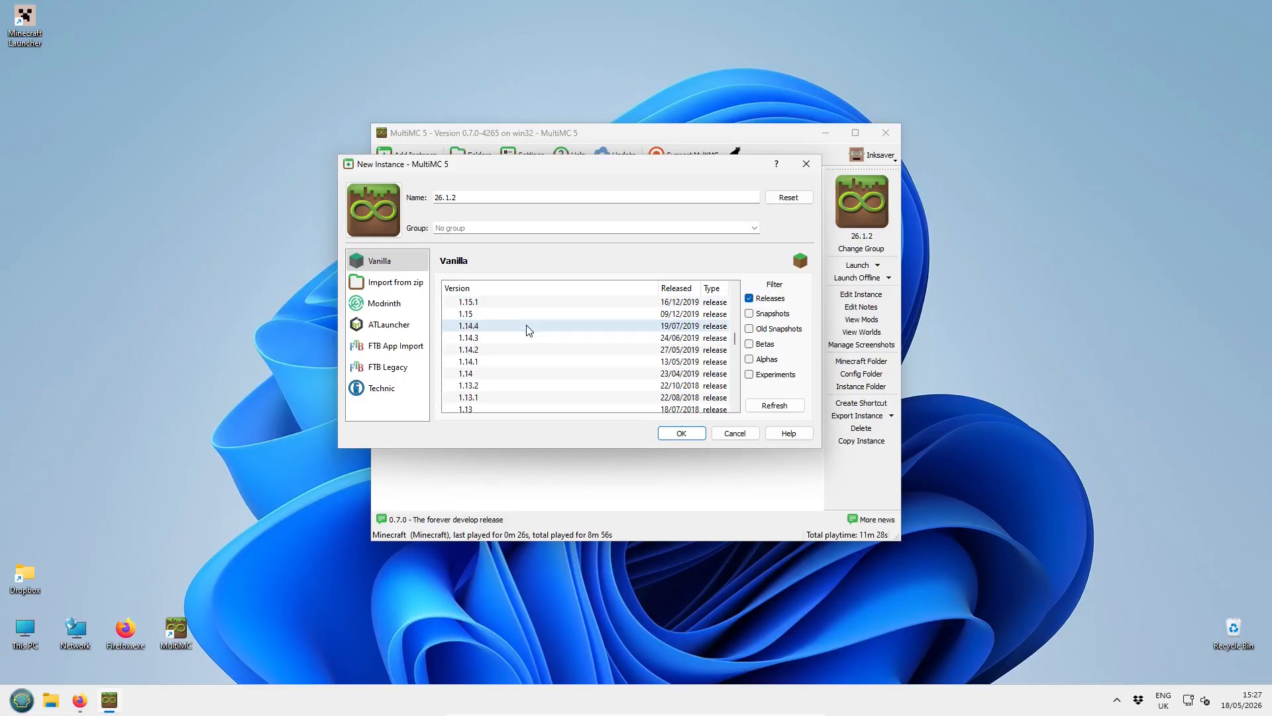
scroll(529, 330, "up", 13)
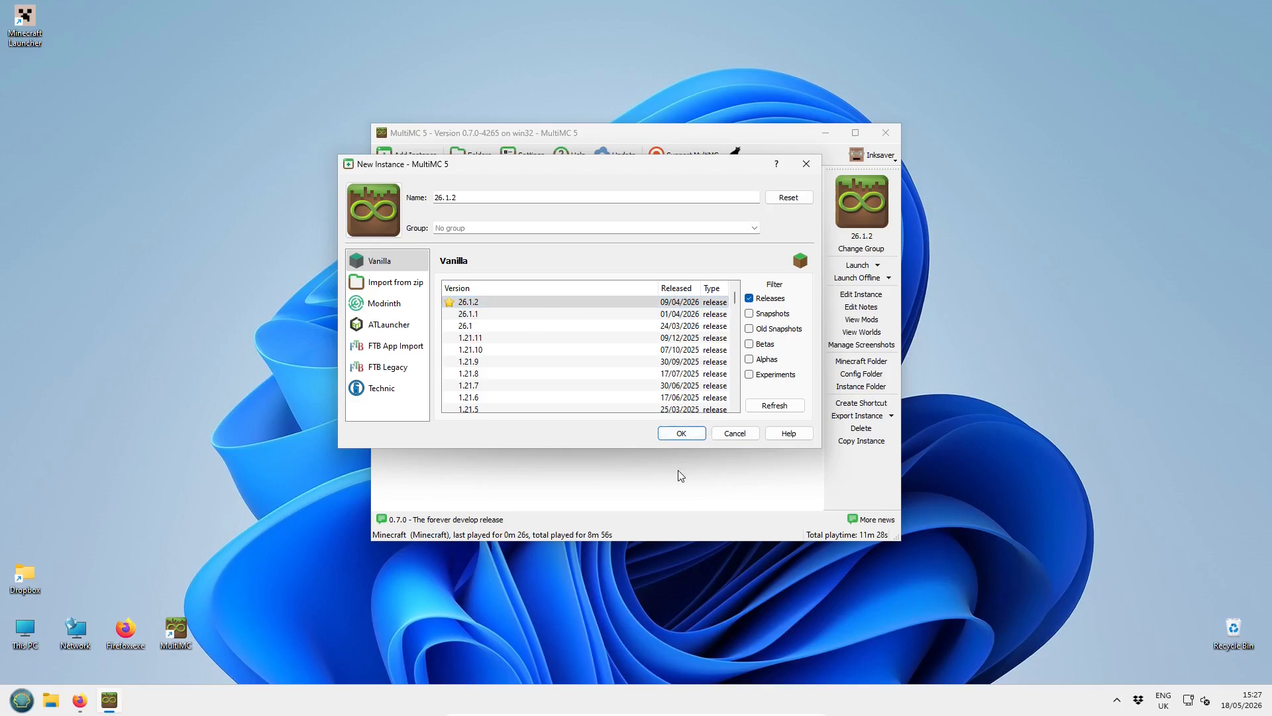
left_click(733, 436)
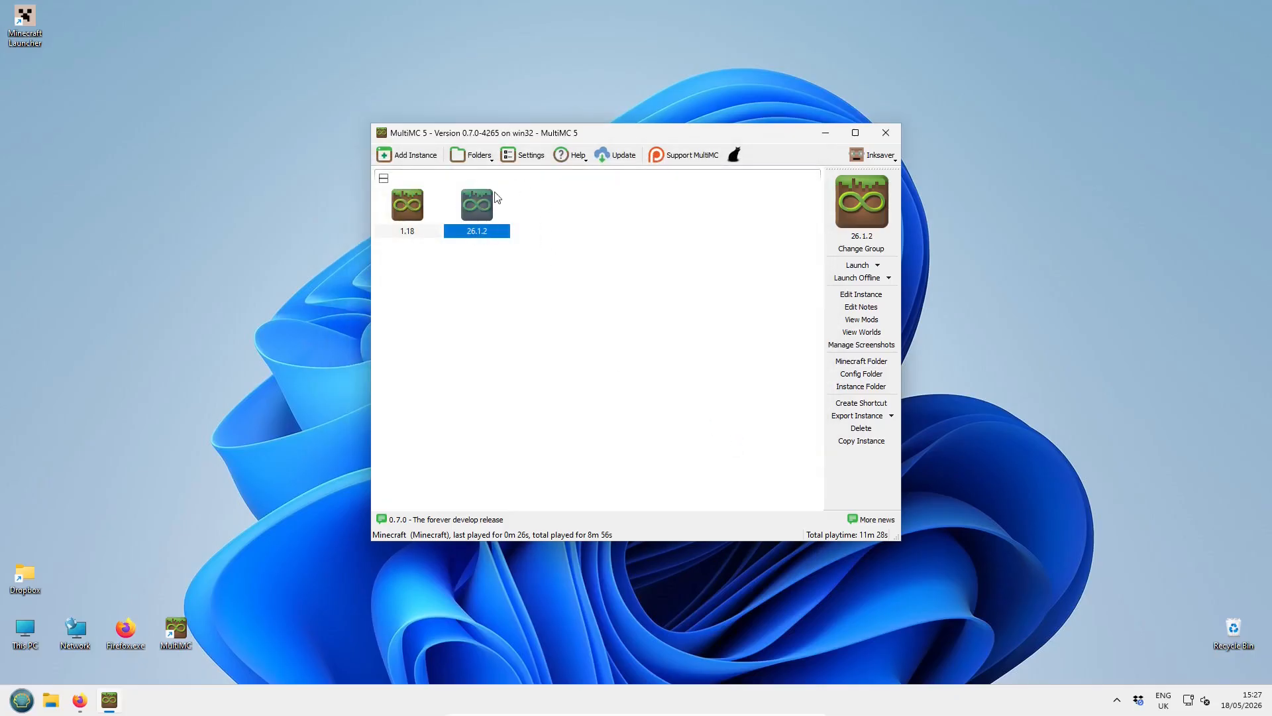
- Open the 26.1.2 instance for editing to show its version components
left_click(852, 295)
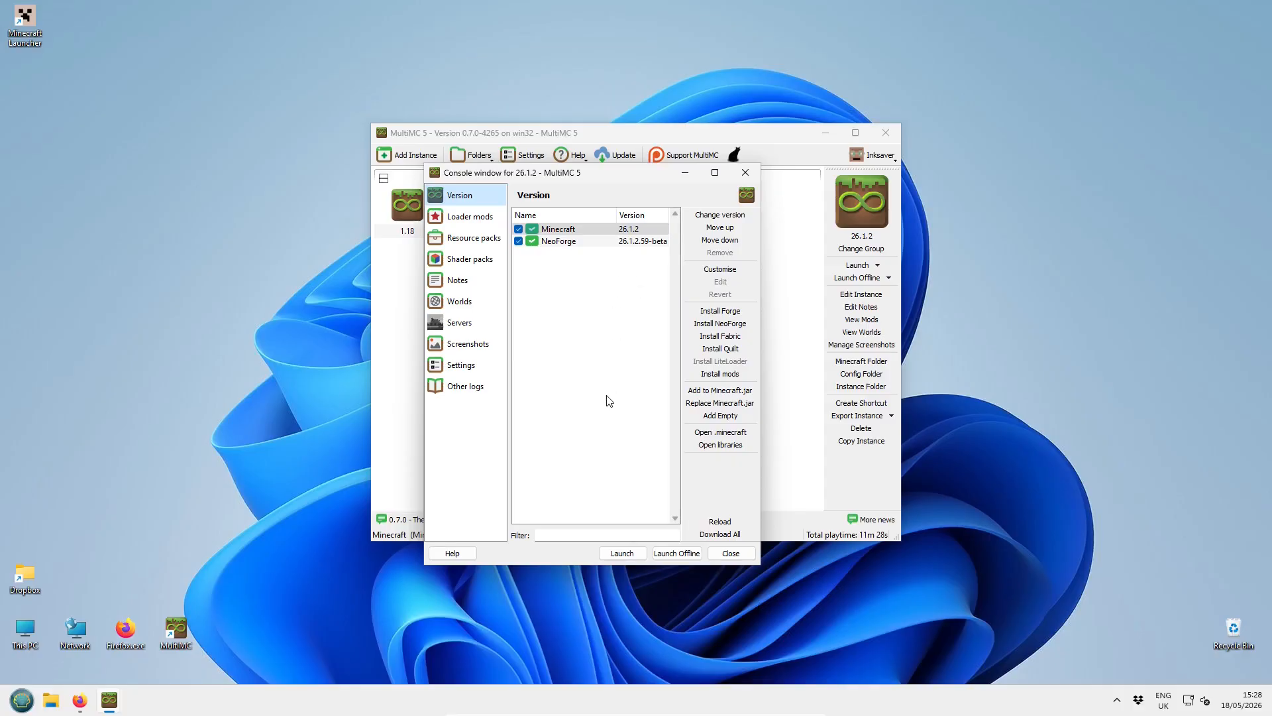
- Open the 26.1.2 instance's Java settings and leave its Java installation override enabled
left_click(465, 368)
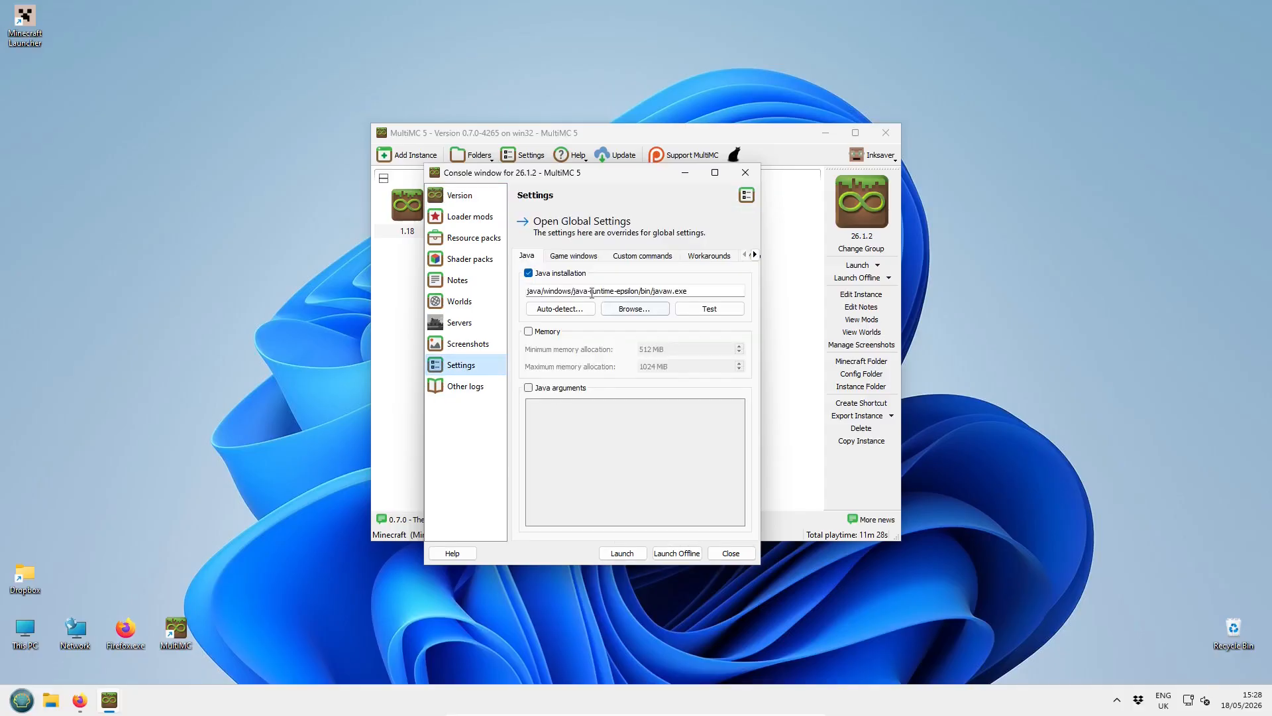
left_click(529, 274)
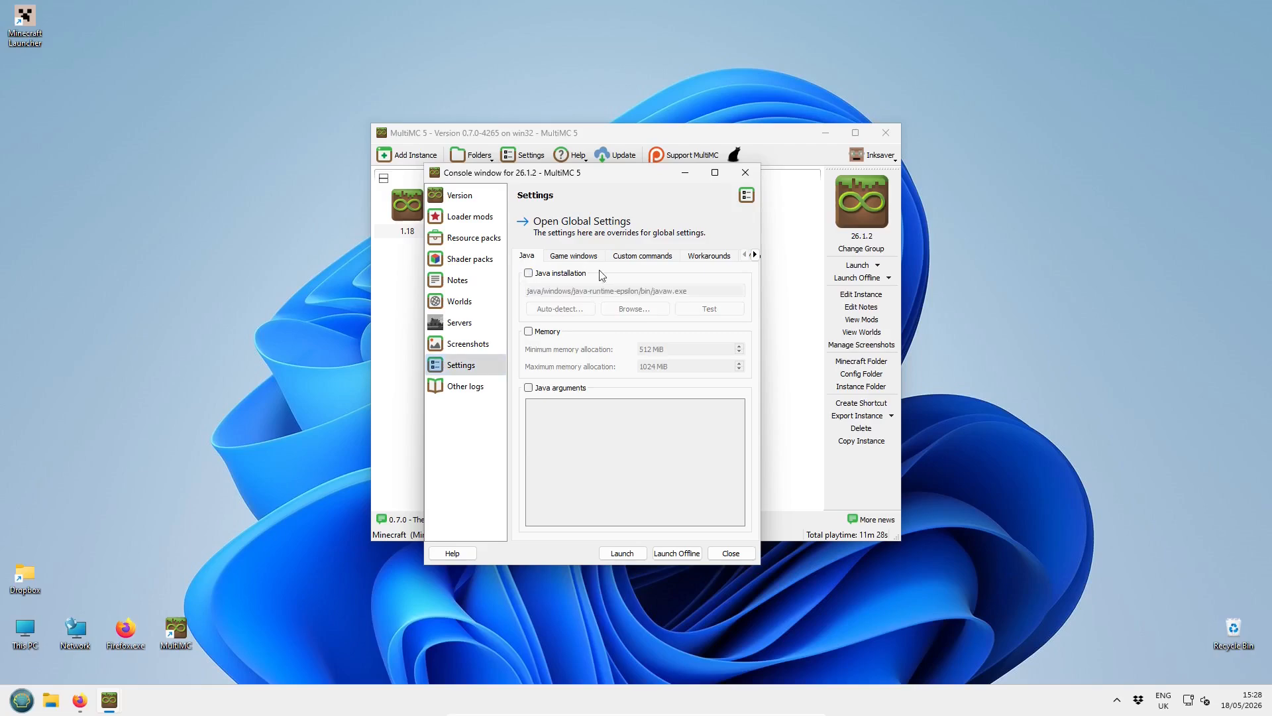
left_click(528, 273)
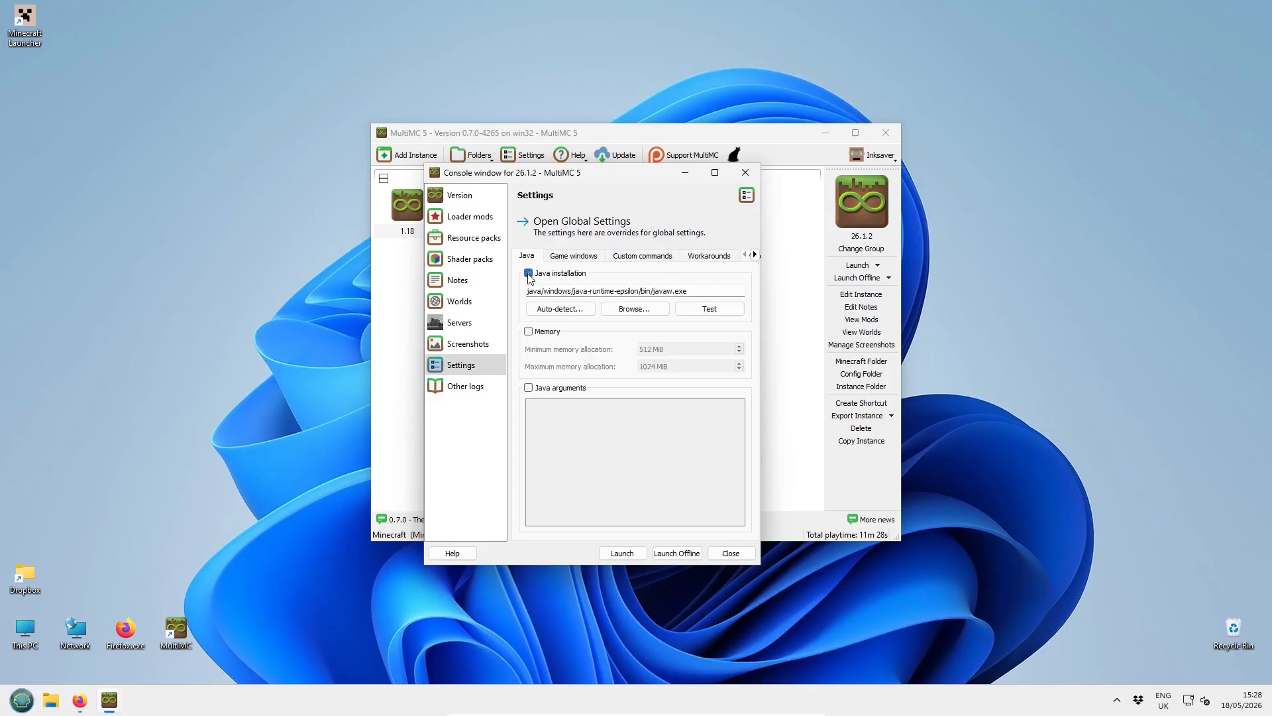
- Set the 26.1.2 instance's Java executable to javaw.exe from the multimc folder's java/windows/java-runtime-epsilon/bin
left_click(644, 313)
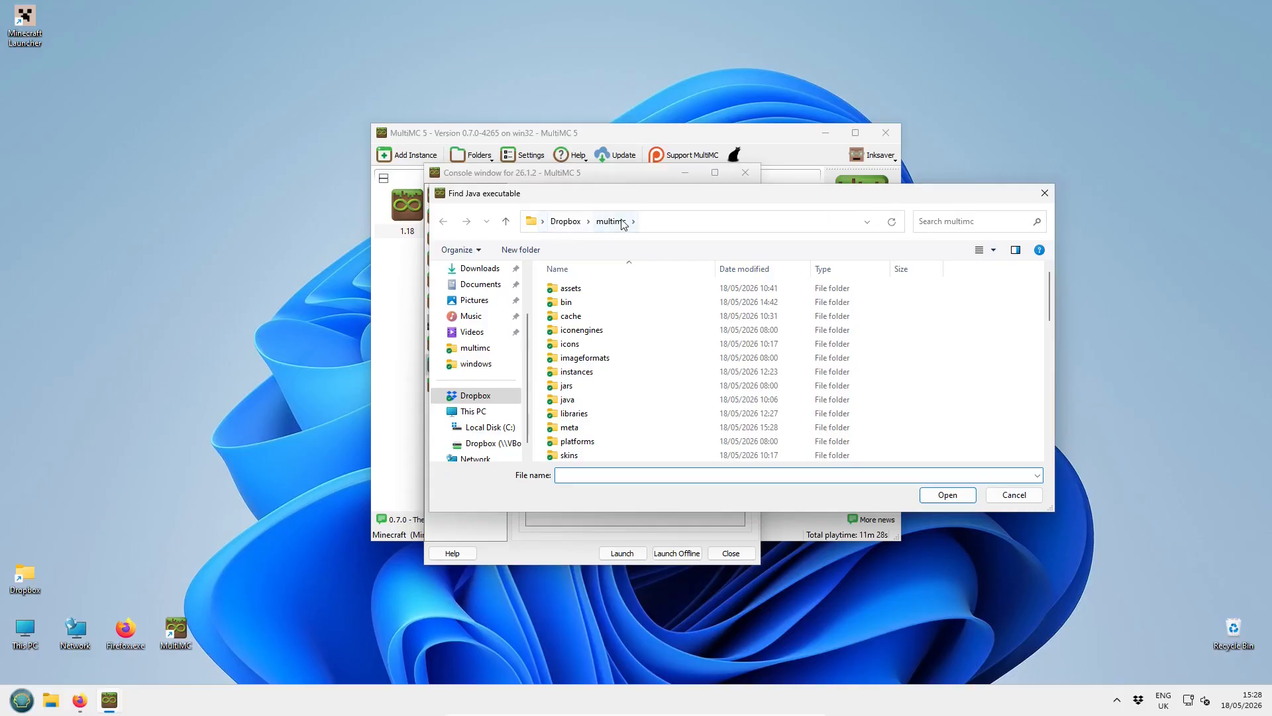
double_click(568, 404)
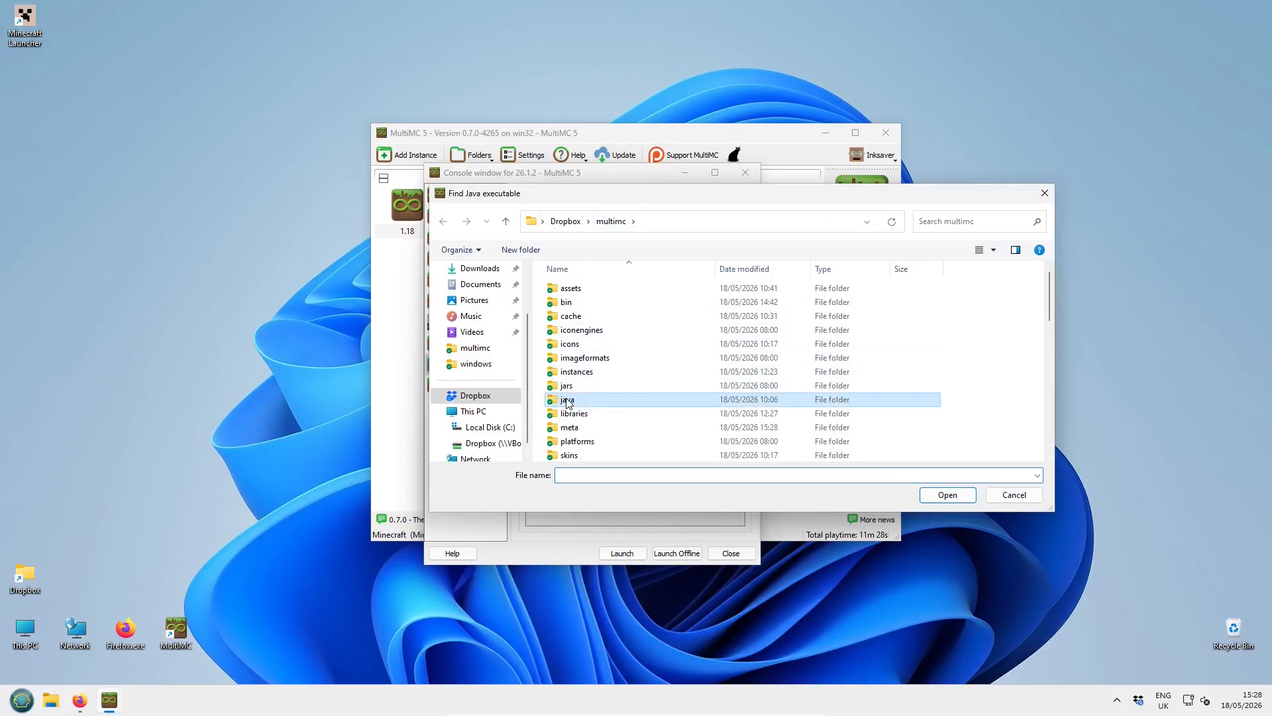
double_click(581, 303)
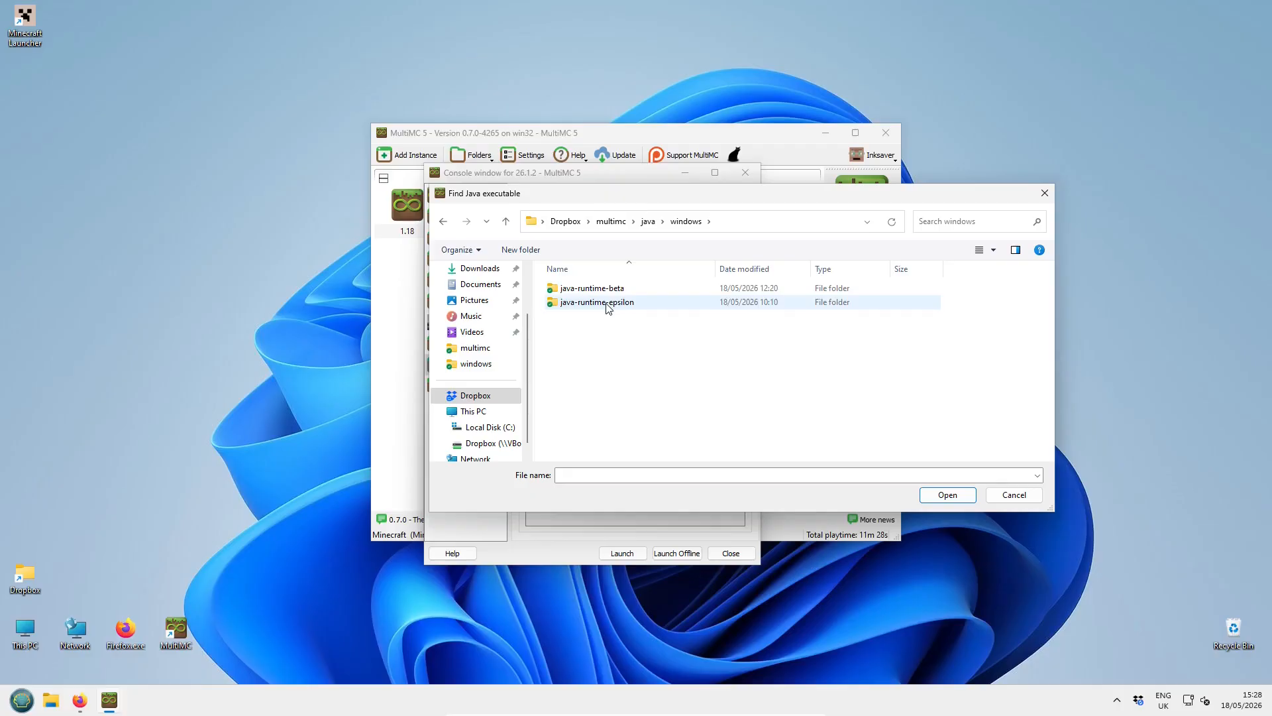
double_click(600, 302)
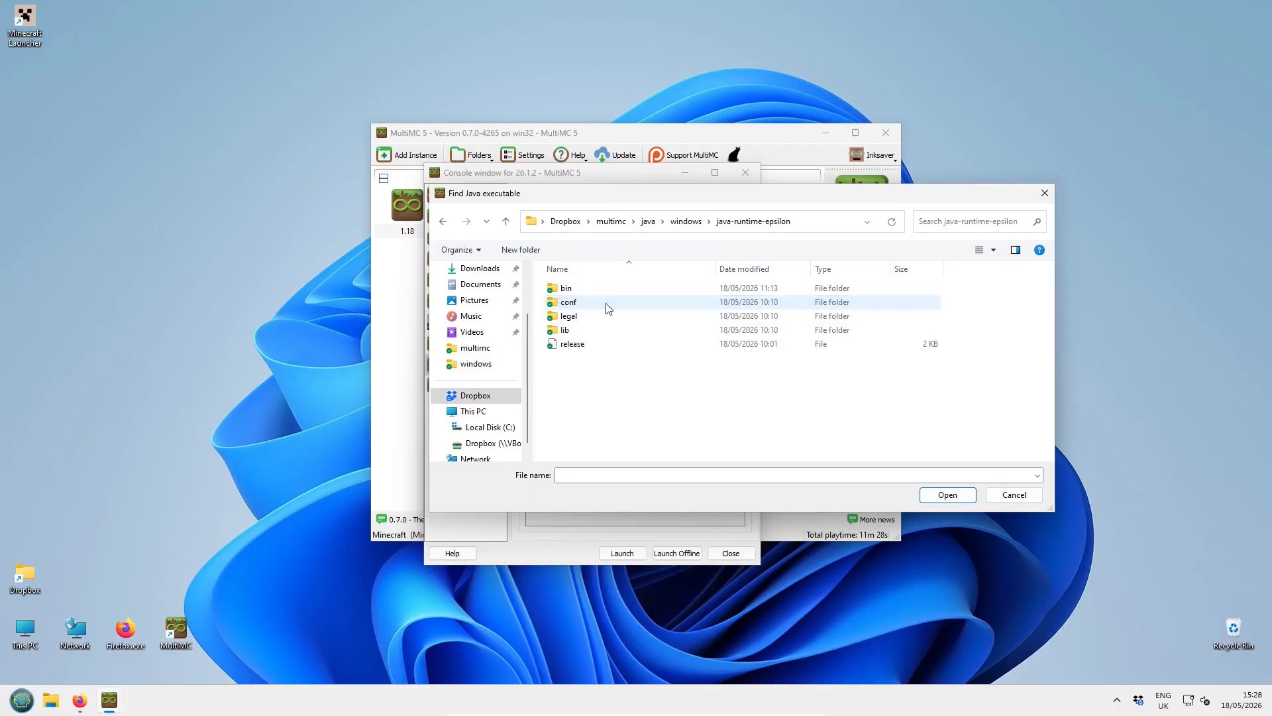
double_click(571, 289)
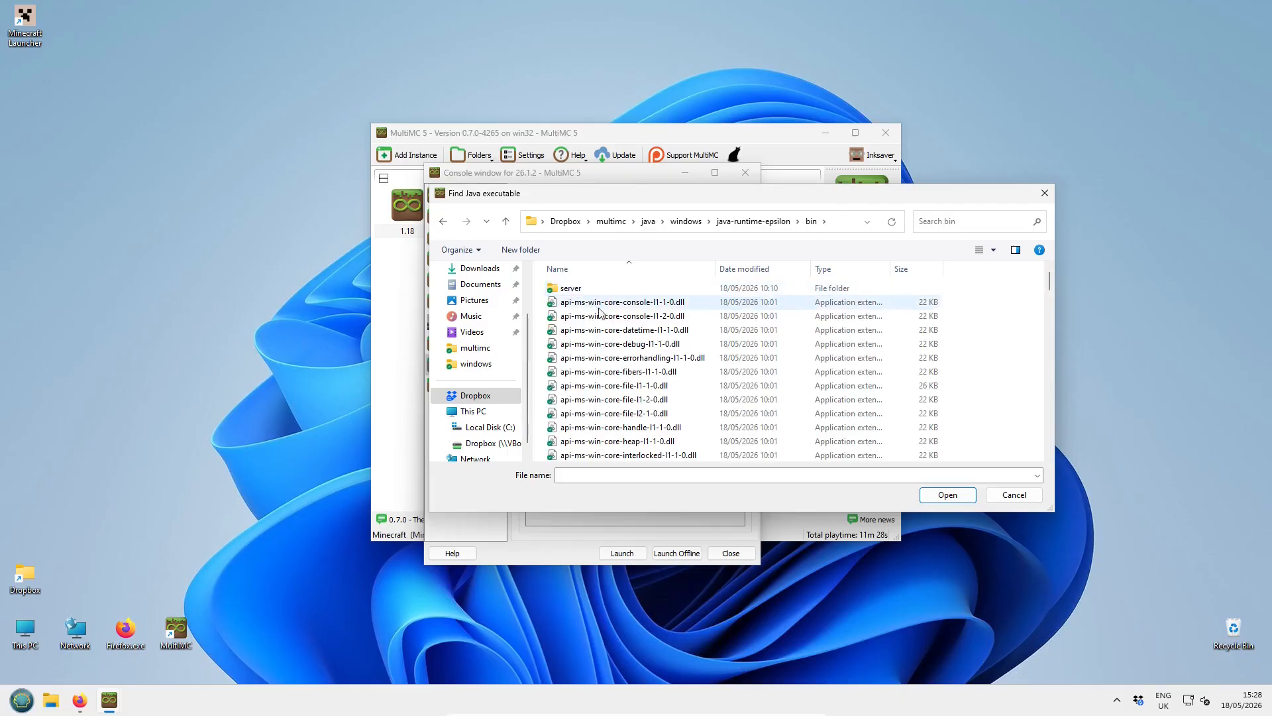
scroll(630, 390, "down", 15)
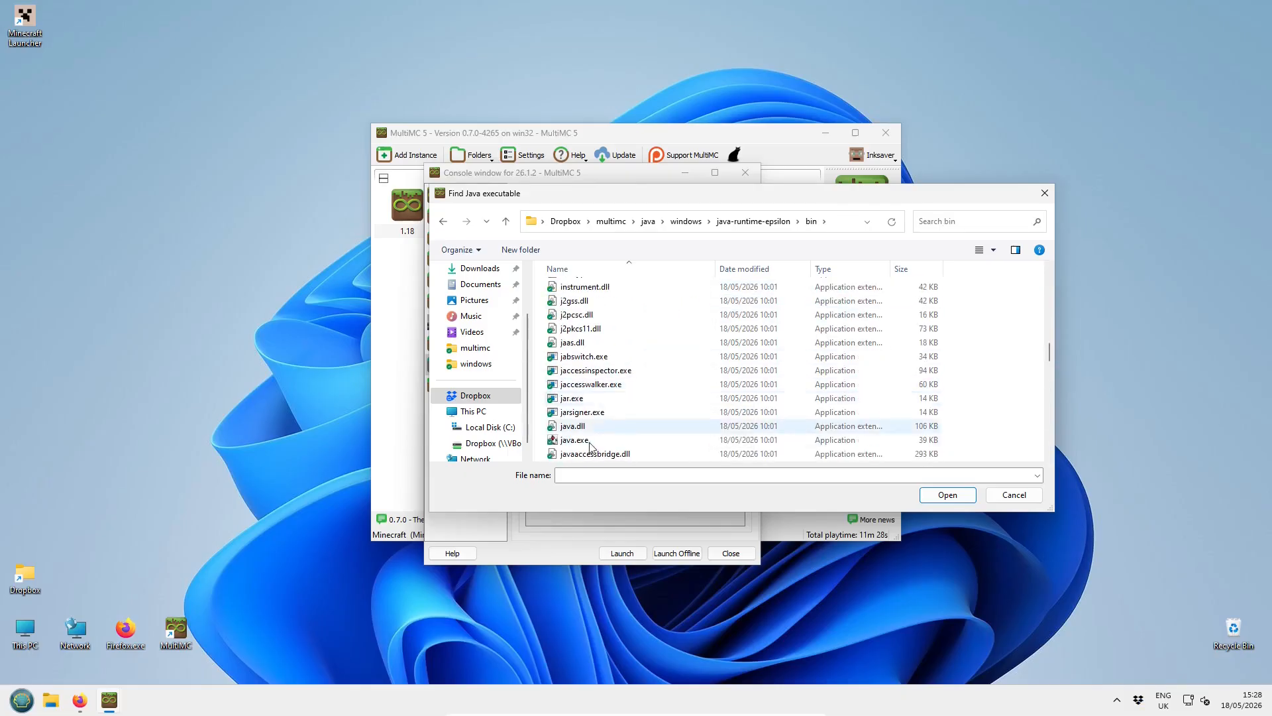
scroll(583, 437, "down", 4)
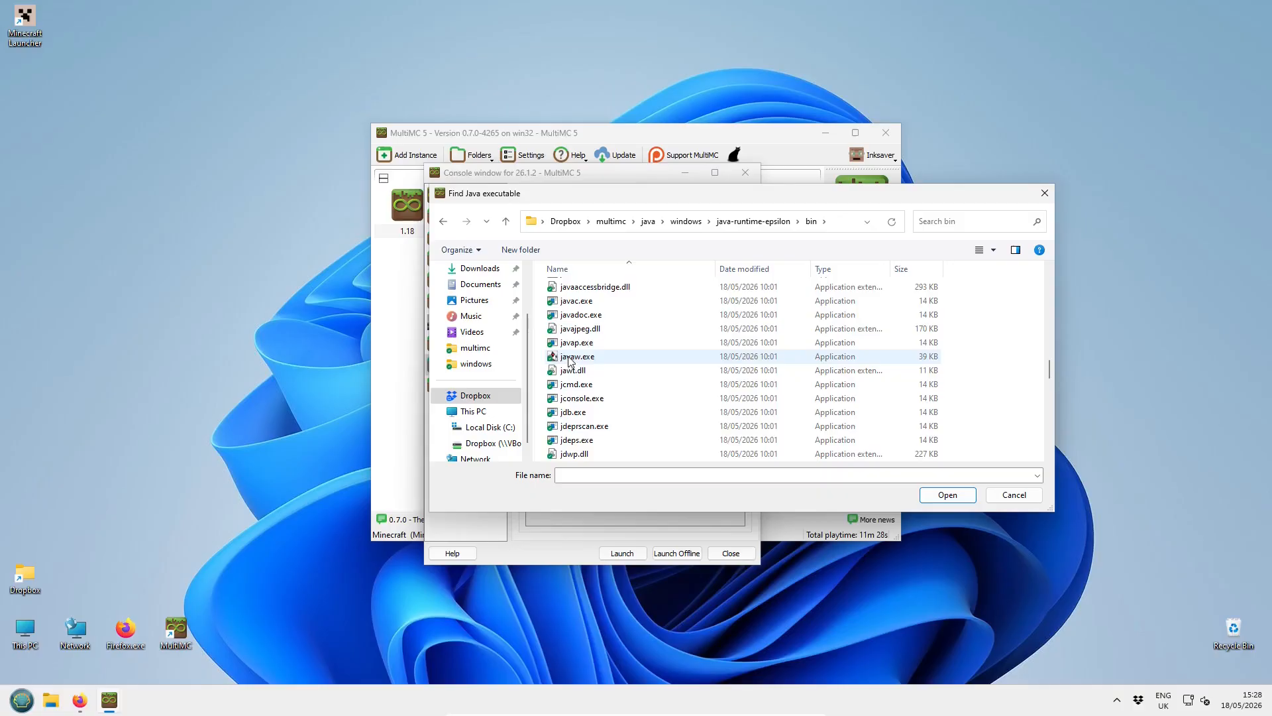
scroll(613, 426, "down", 3)
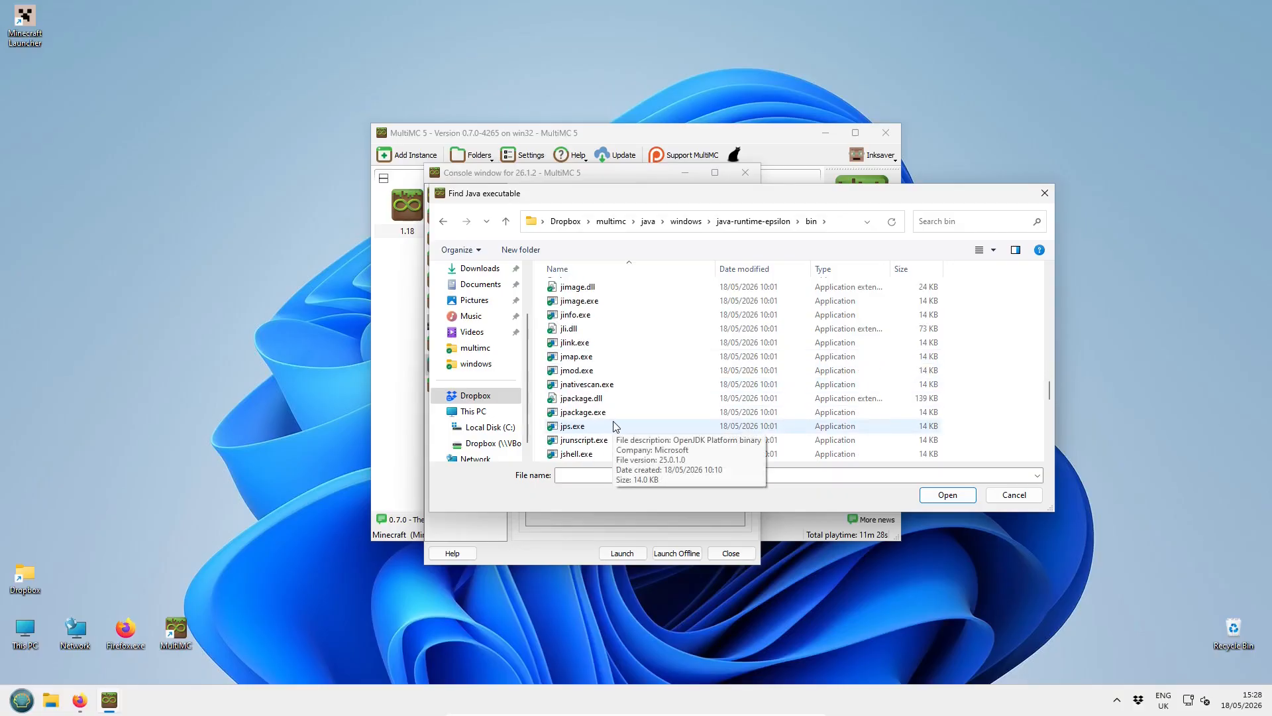
scroll(616, 421, "up", 2)
scroll(628, 406, "up", 1)
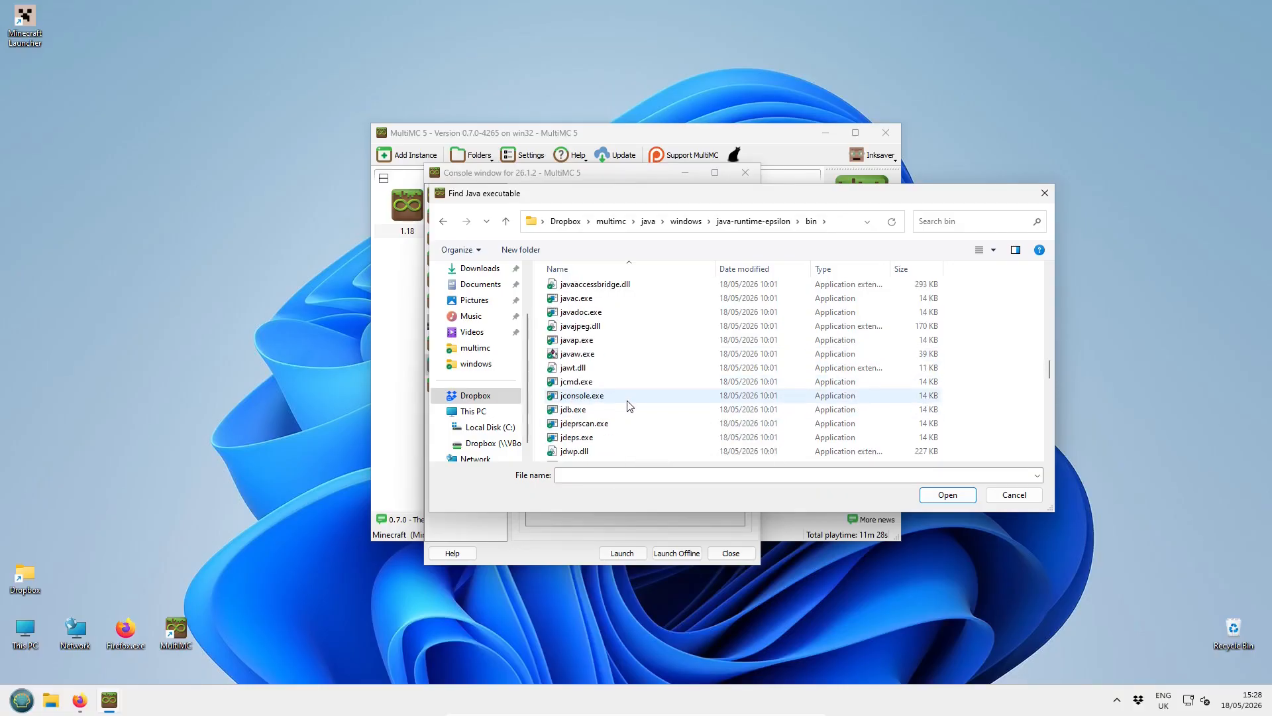
left_click(574, 357)
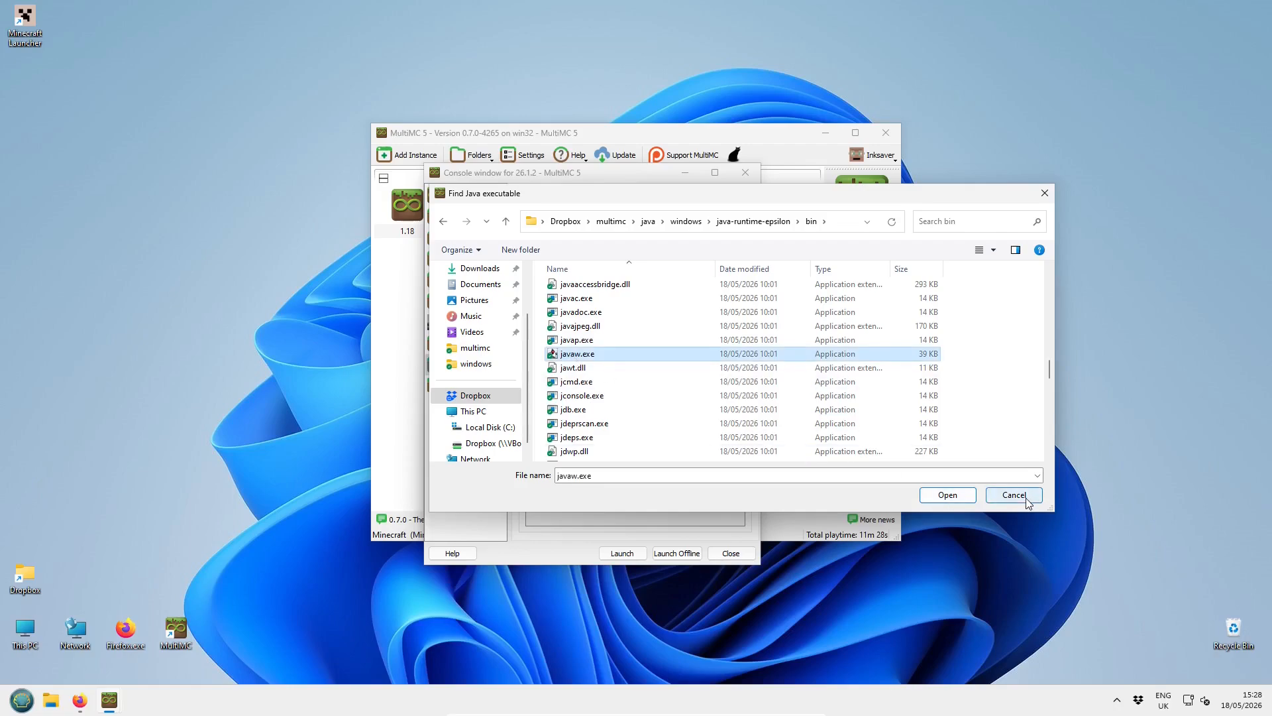
left_click(948, 495)
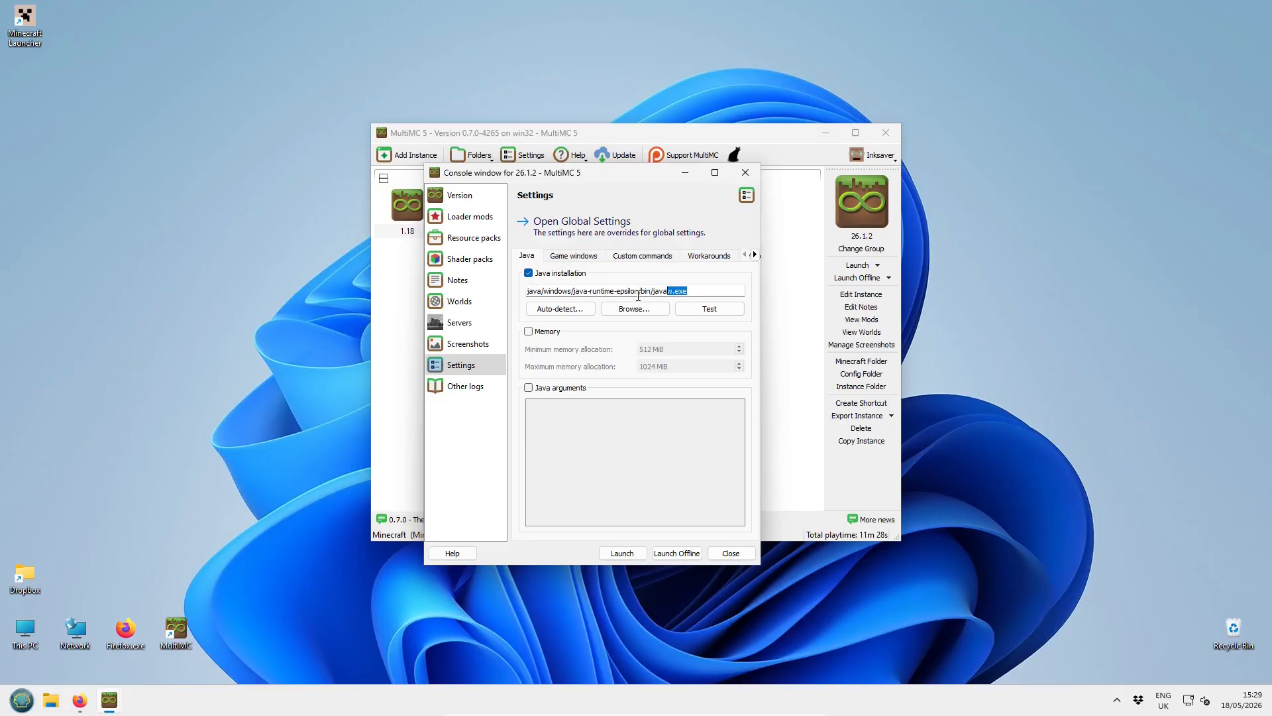
- Inspect the 26.1.2 instance's relative Java path, test that Java installation and close the instance window
left_click_drag(638, 296, 520, 298)
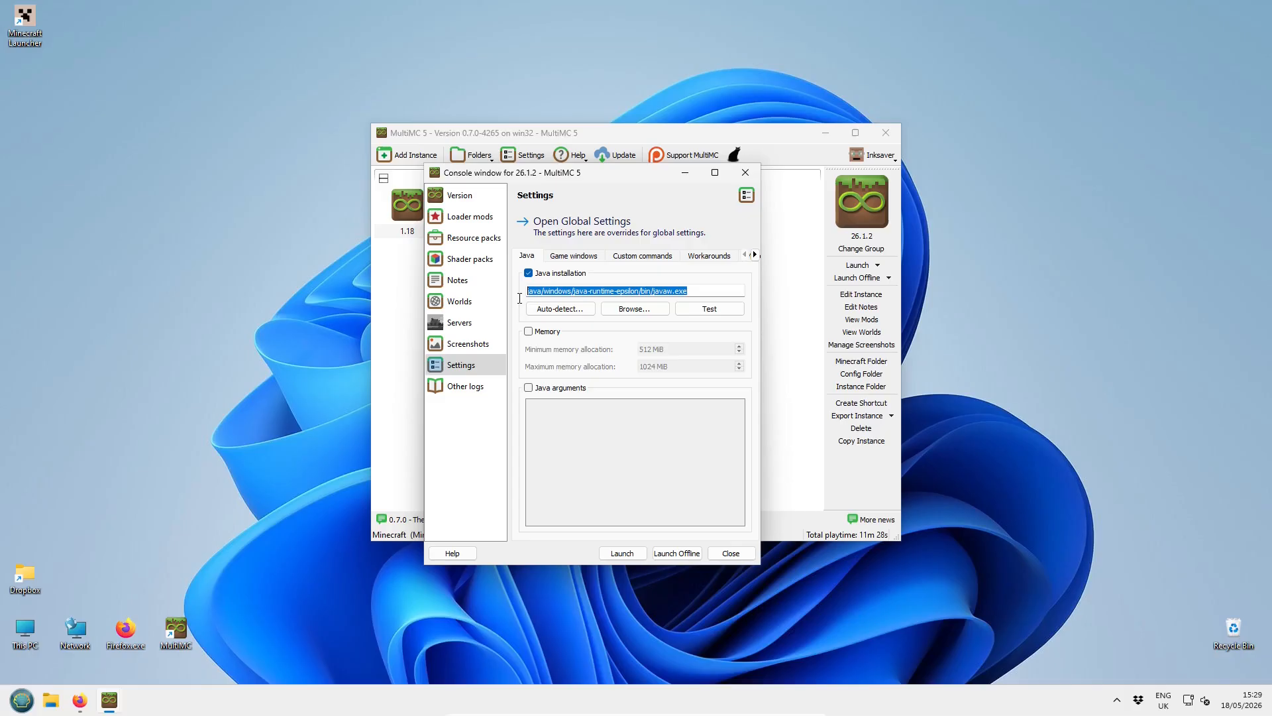
left_click(714, 292)
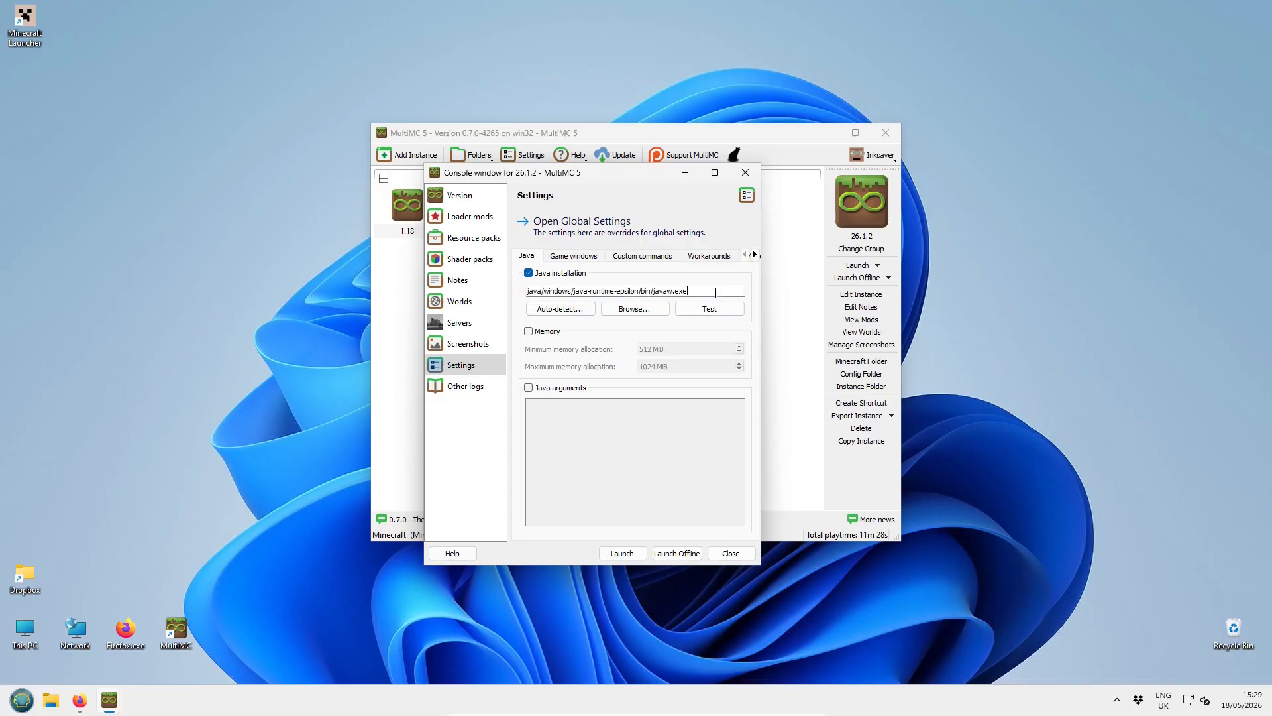
left_click(529, 297)
key("End")
left_click_drag(615, 178, 684, 199)
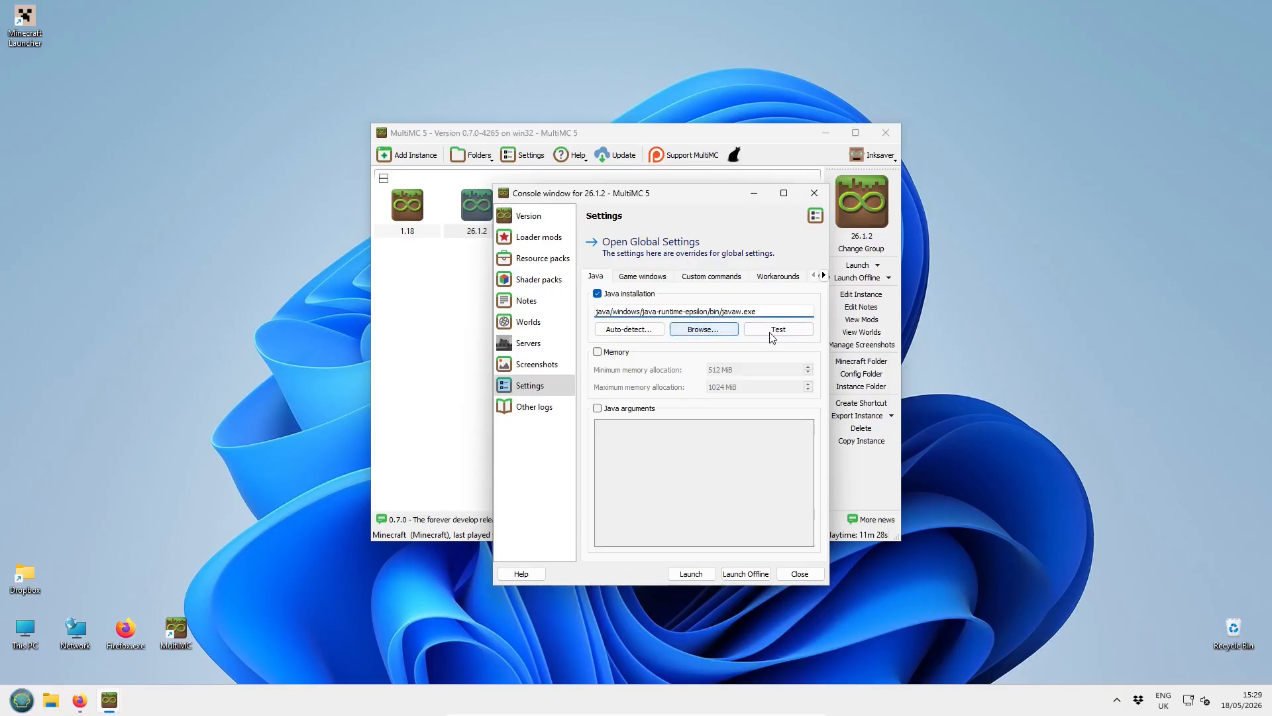
left_click(780, 334)
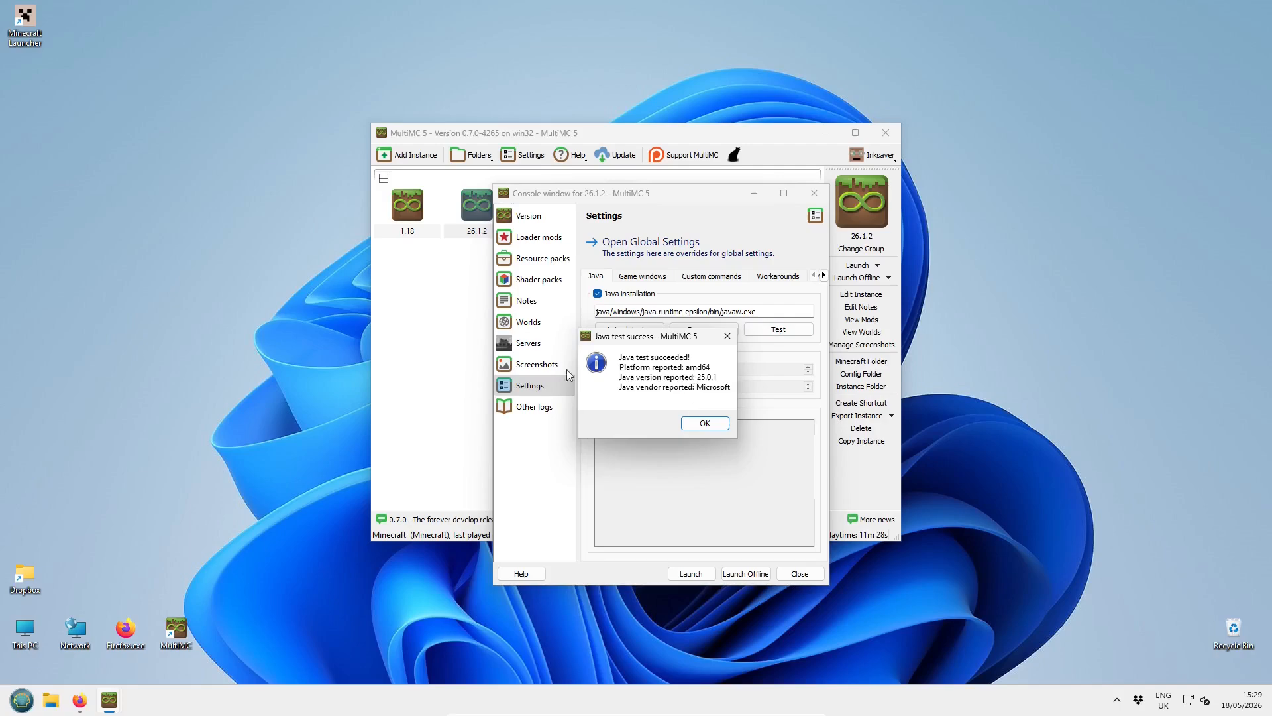
left_click(706, 423)
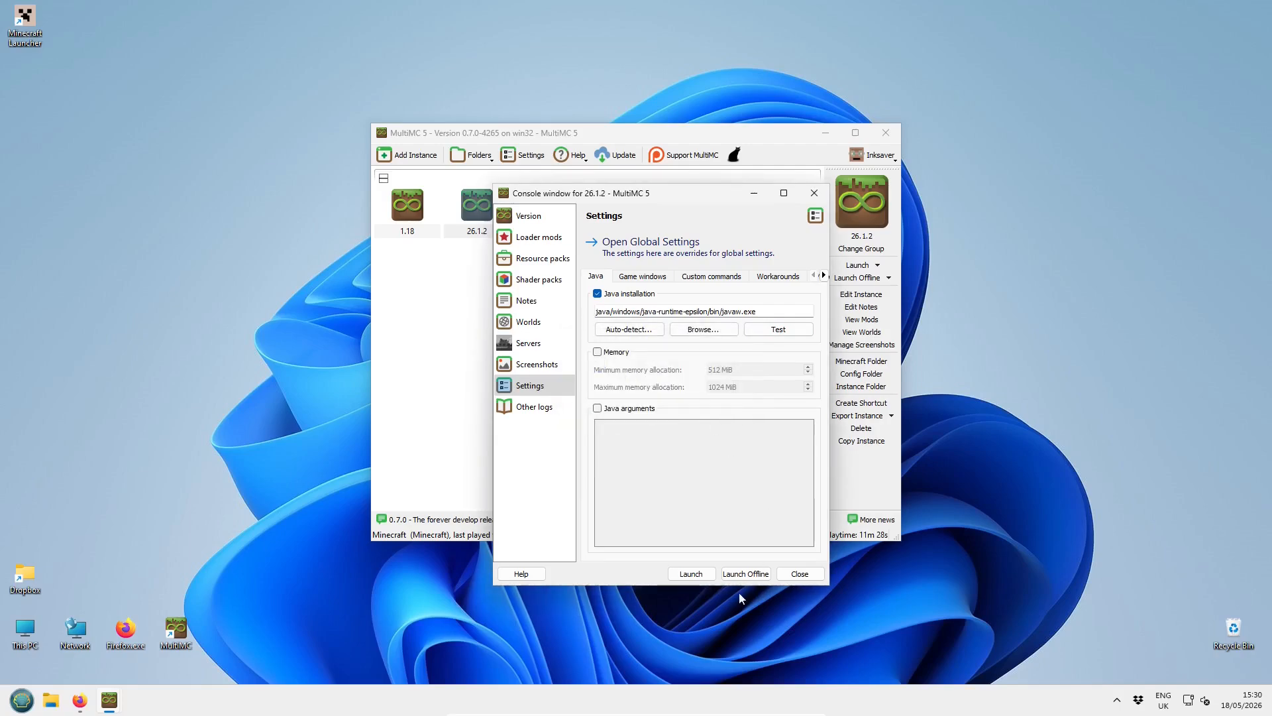
left_click(795, 574)
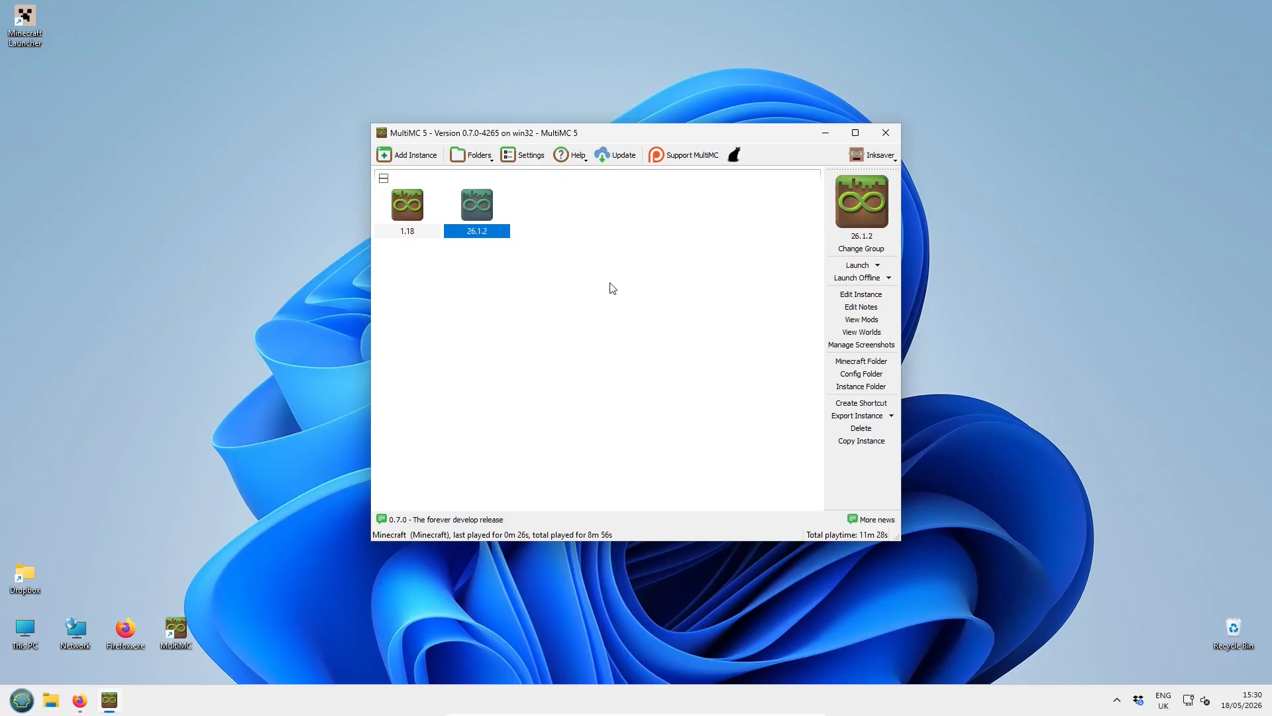
left_click(406, 156)
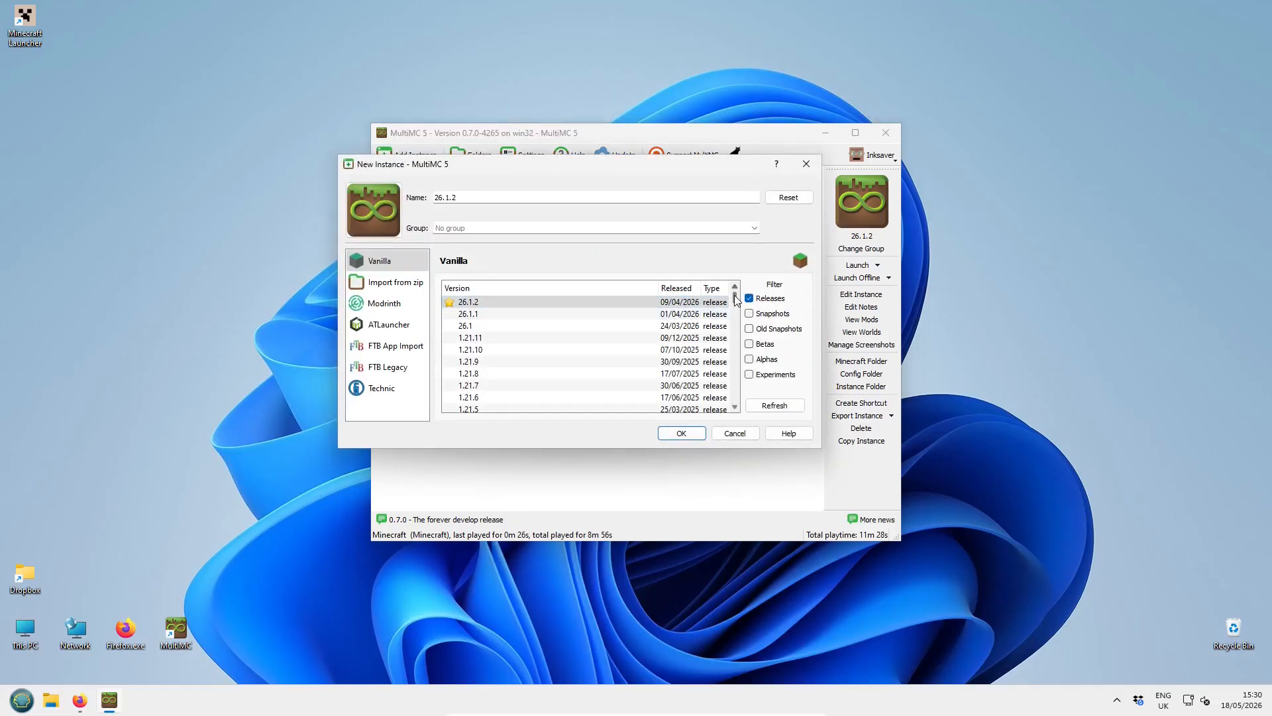
left_click_drag(736, 301, 731, 329)
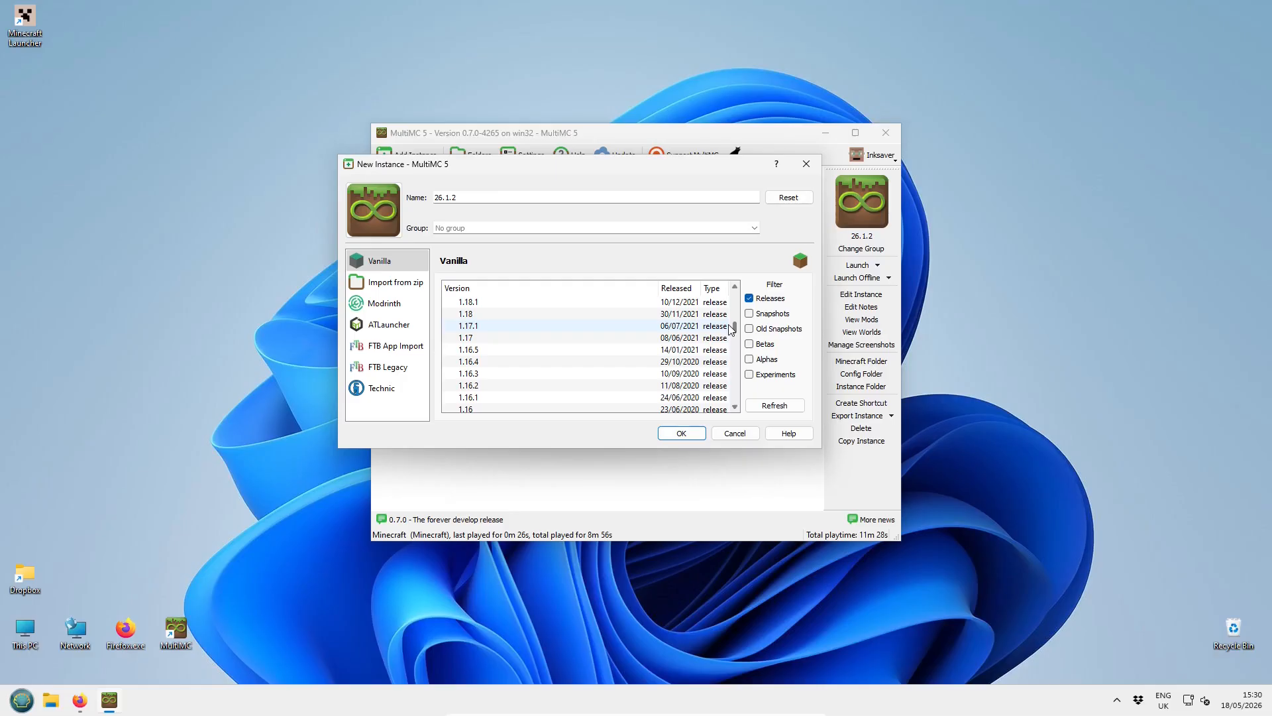
left_click(479, 314)
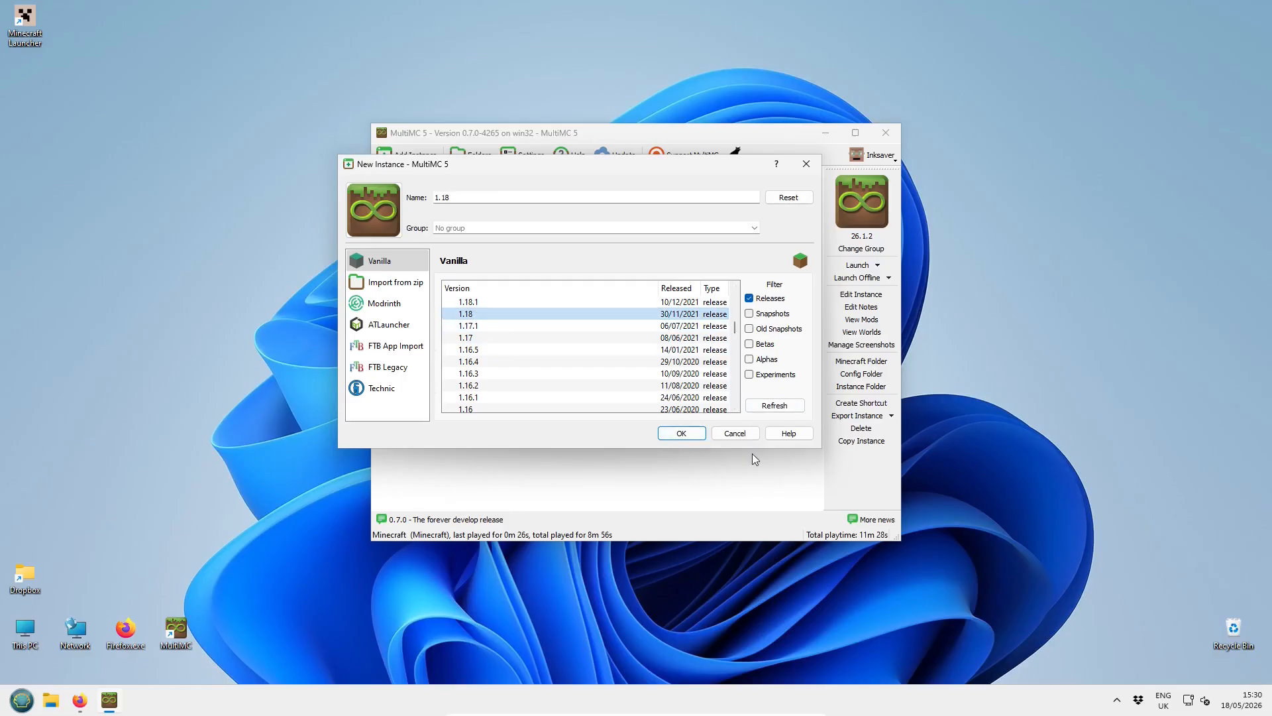
key("Return")
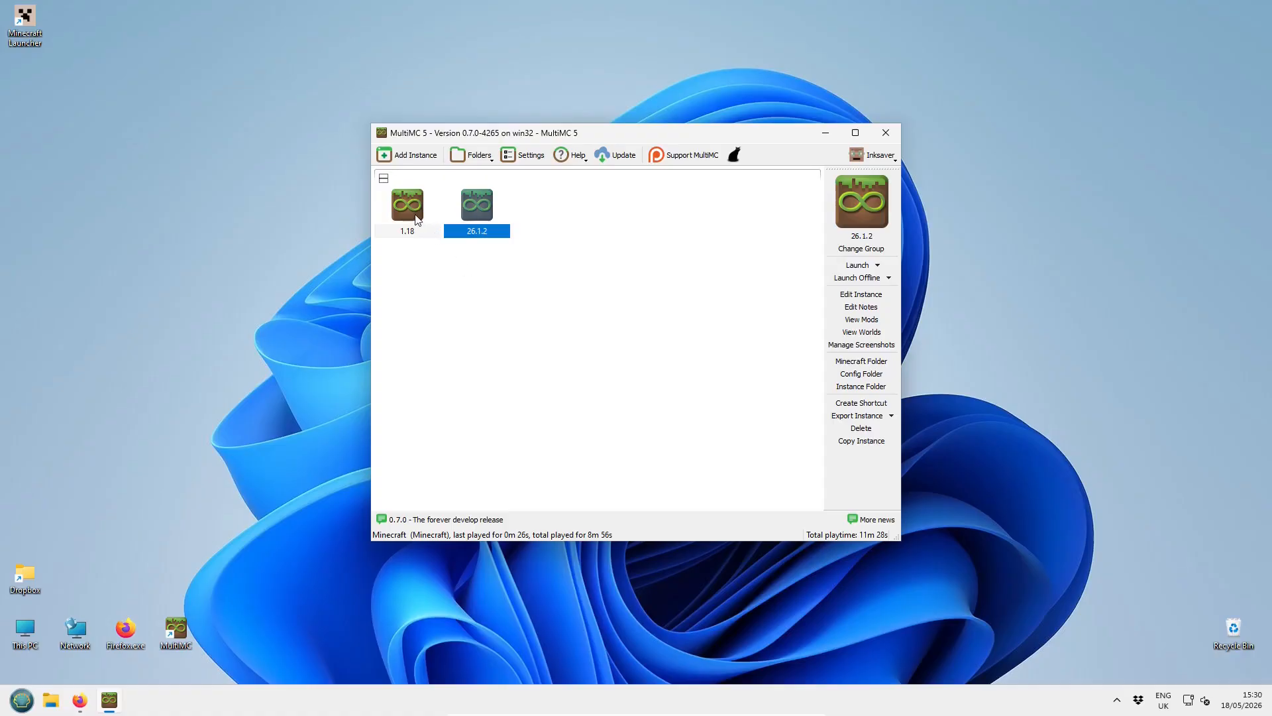
- Examine which Java runtime path the 1.18 instance's settings use, and close the instance window
left_click(417, 219)
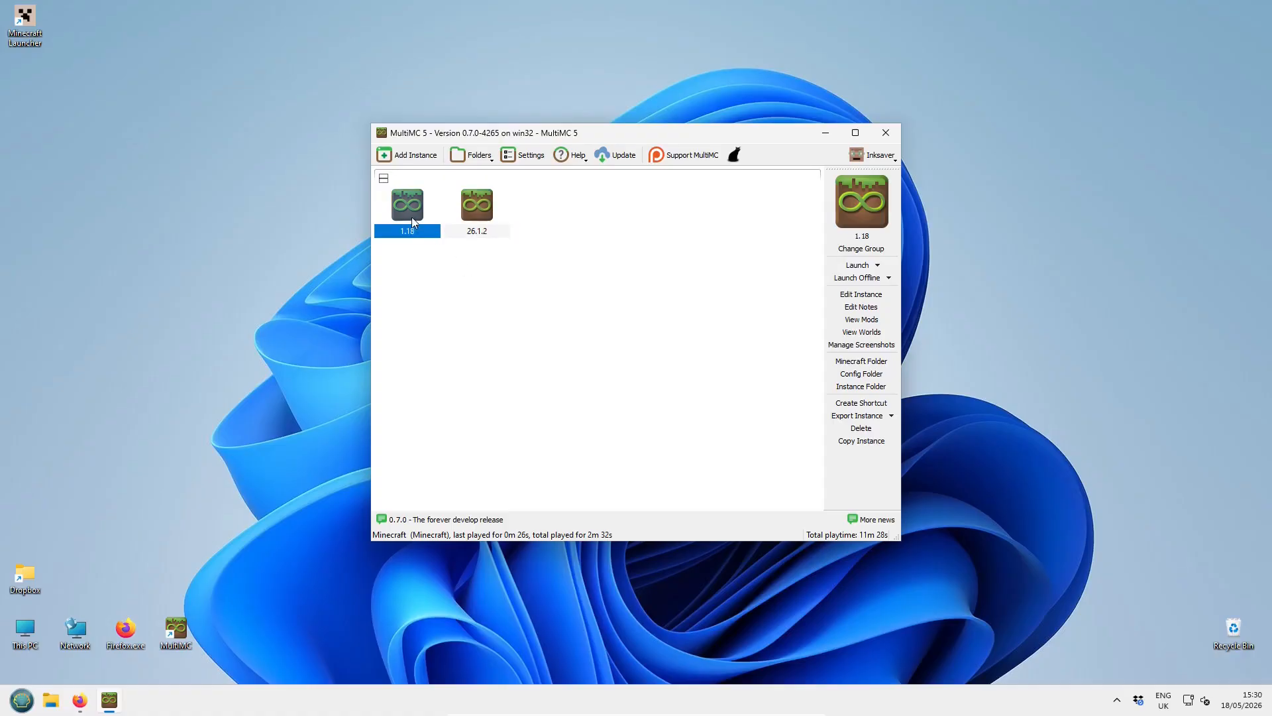
left_click(855, 296)
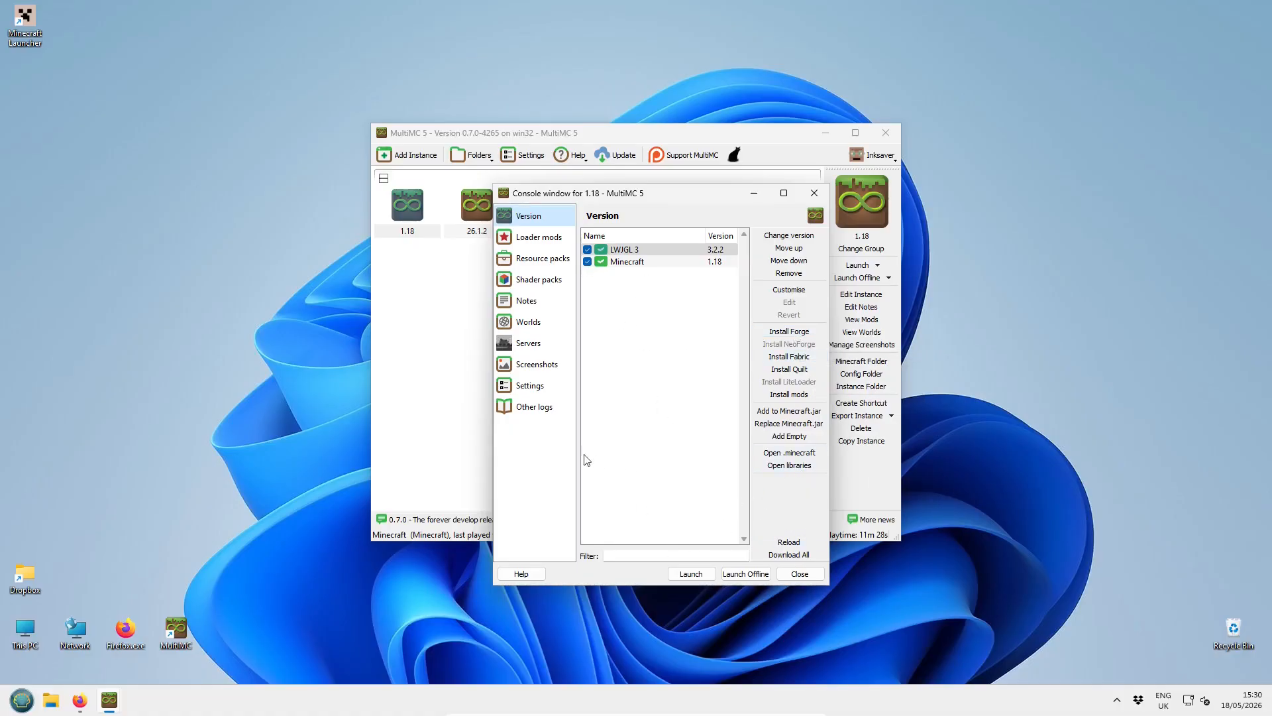
left_click(531, 388)
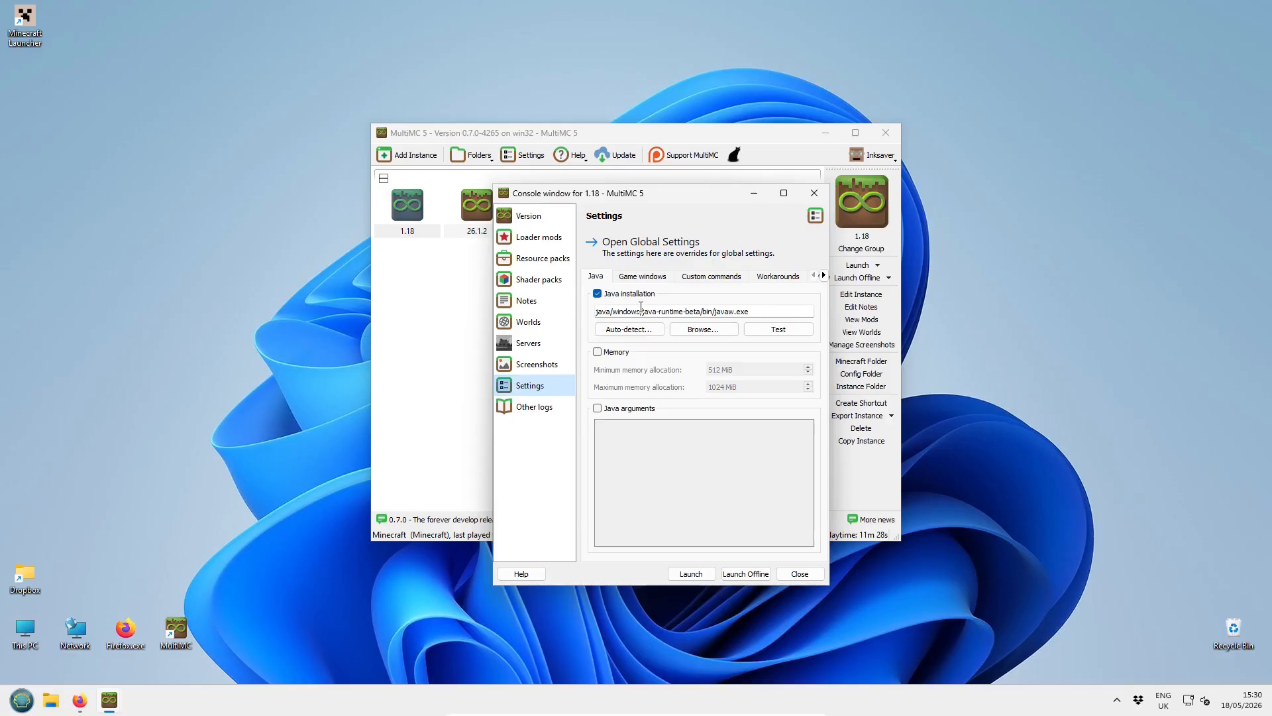
left_click_drag(642, 314, 703, 313)
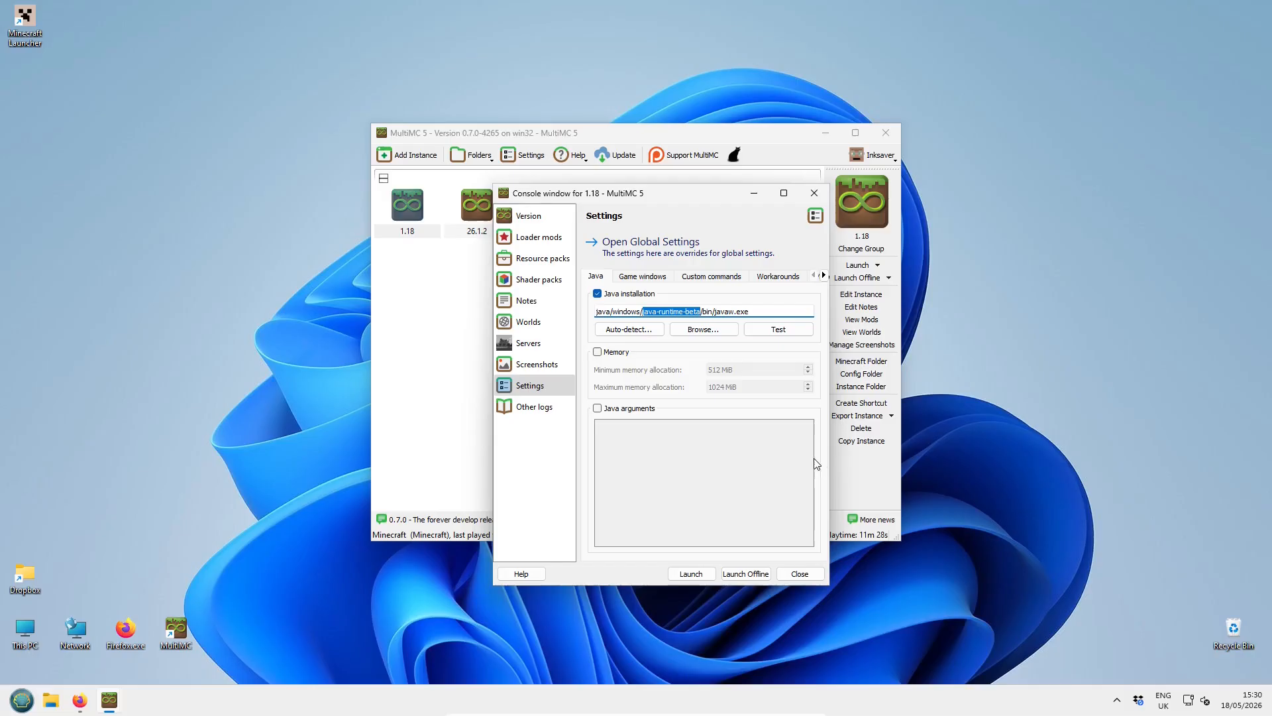
left_click(807, 579)
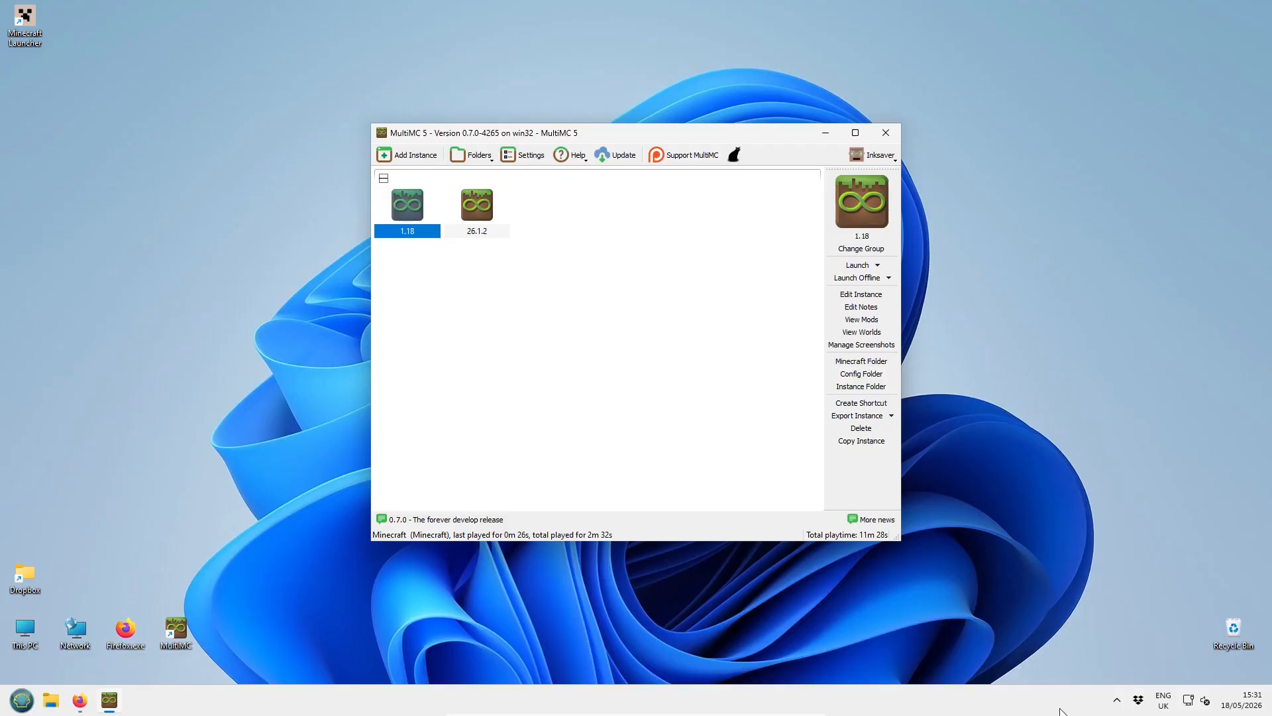
- Check Dropbox's sync status and locate opengl32.dll in the multimc folder, closing the file window when done
left_click(1140, 703)
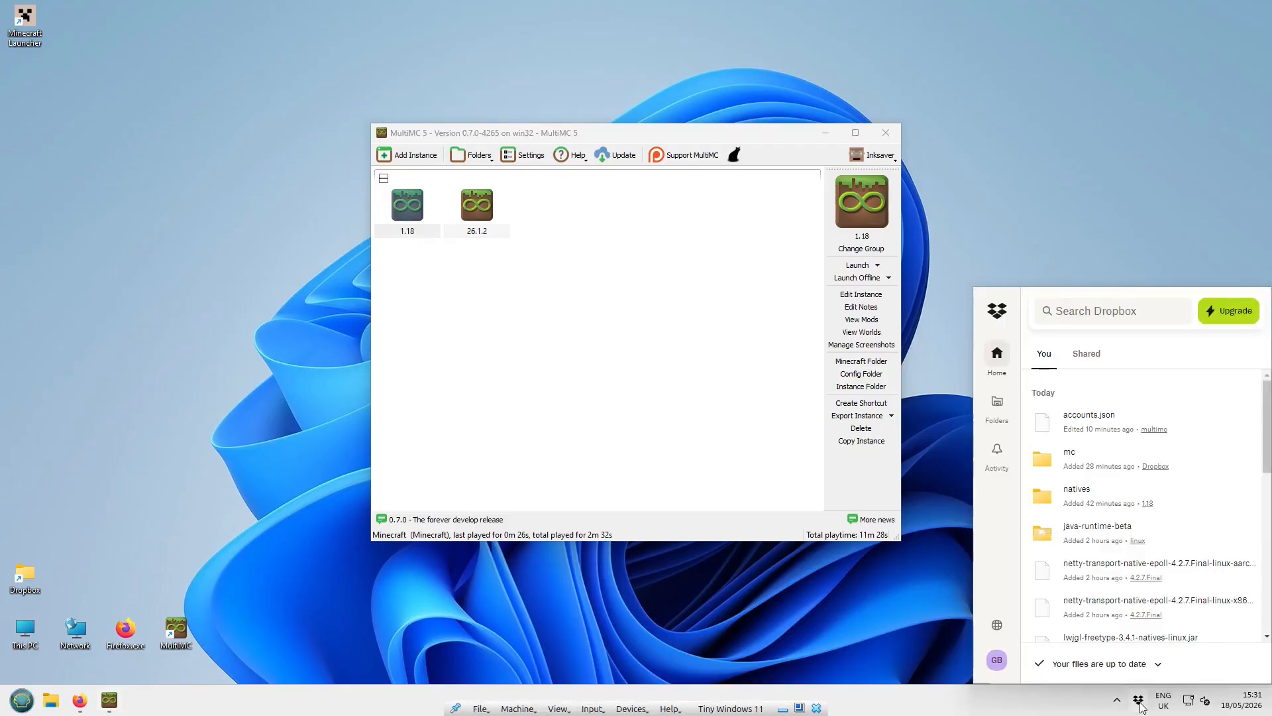
left_click(884, 632)
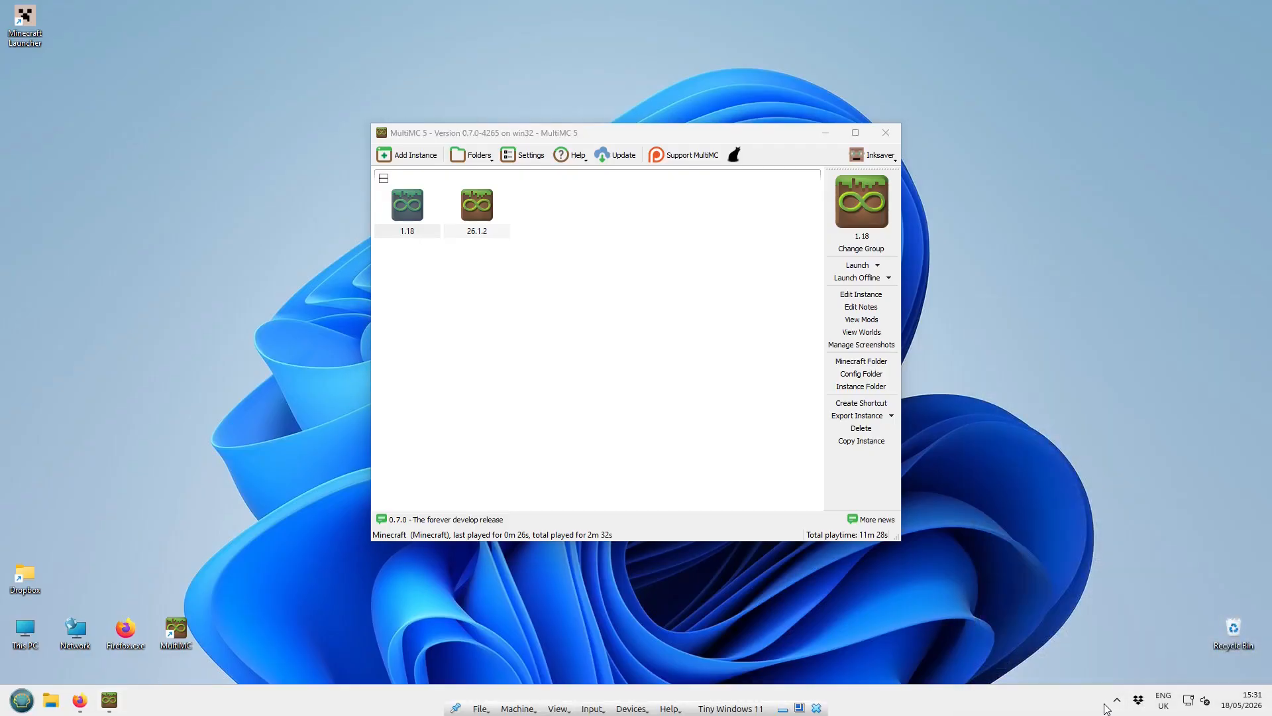
double_click(1140, 701)
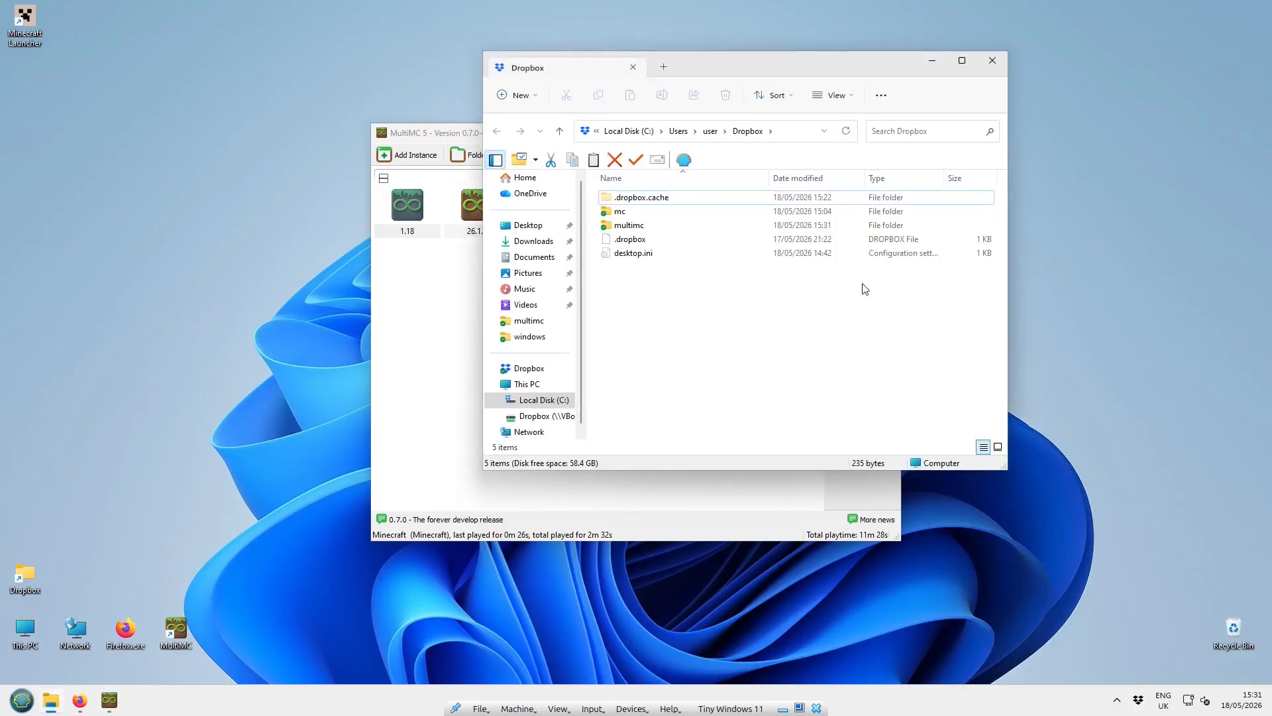
double_click(630, 226)
scroll(734, 299, "down", 4)
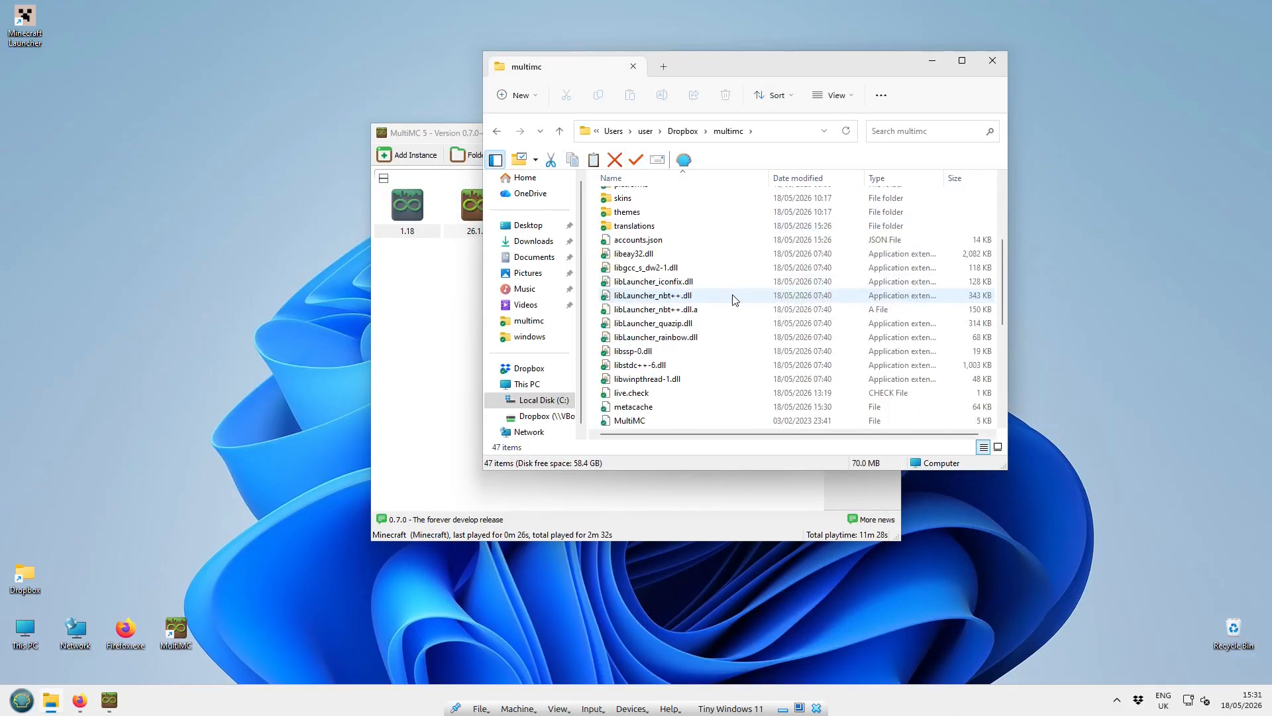
scroll(734, 299, "down", 4)
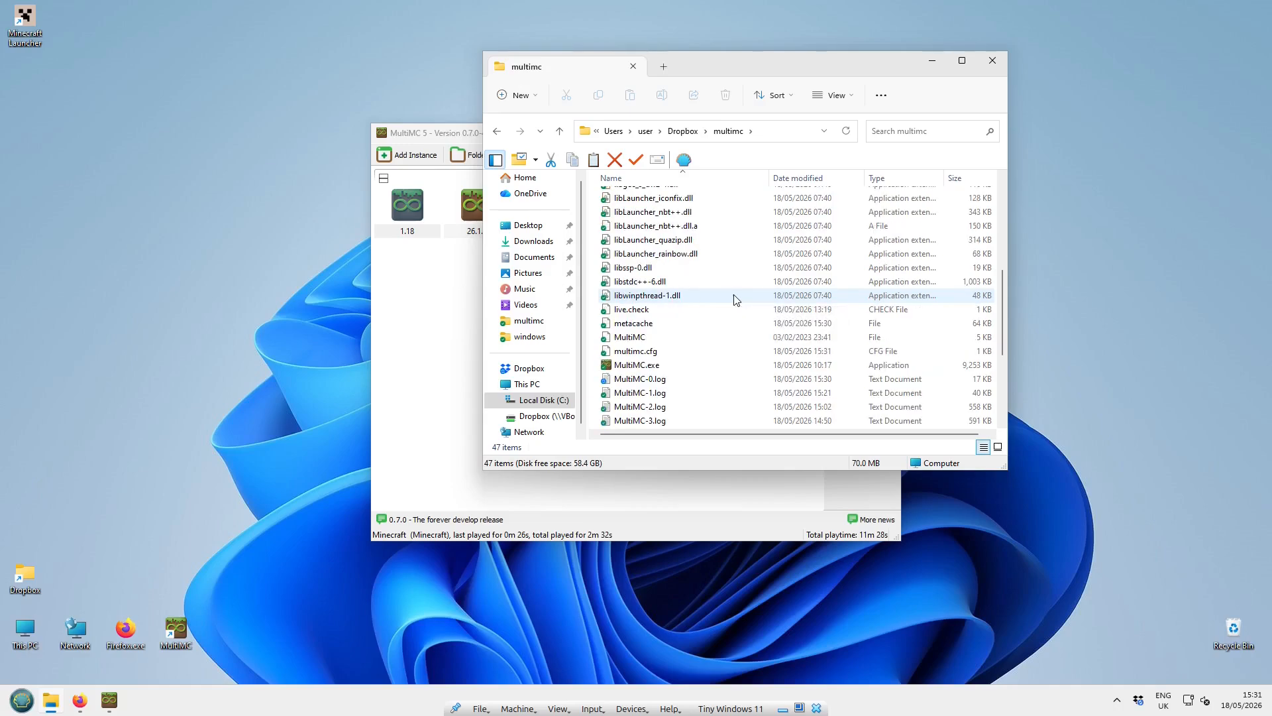
scroll(734, 299, "down", 1)
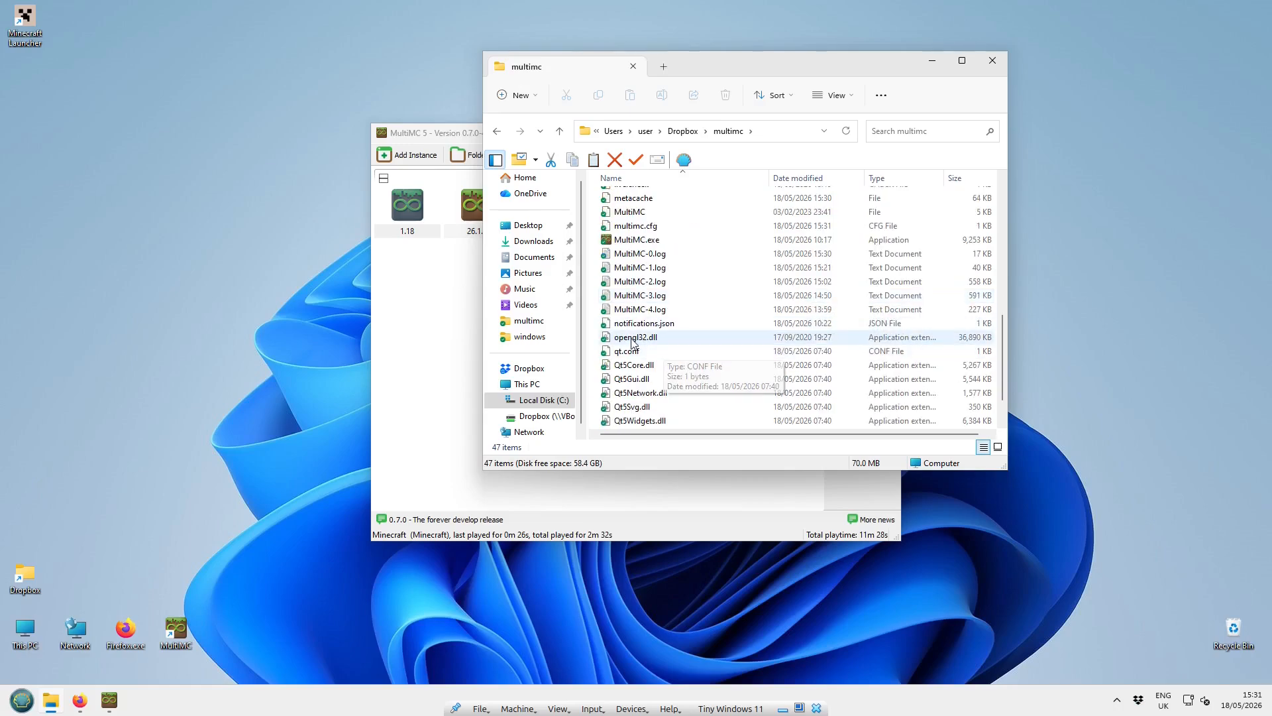
left_click(633, 340)
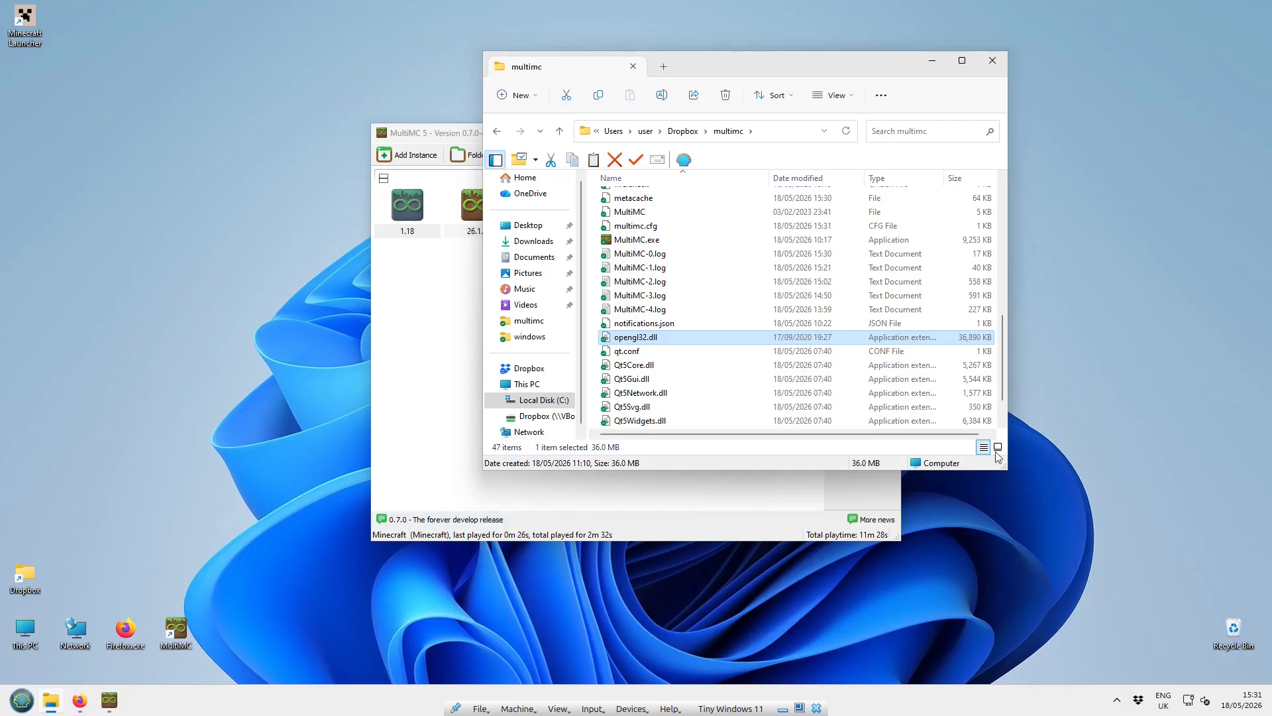
left_click(993, 63)
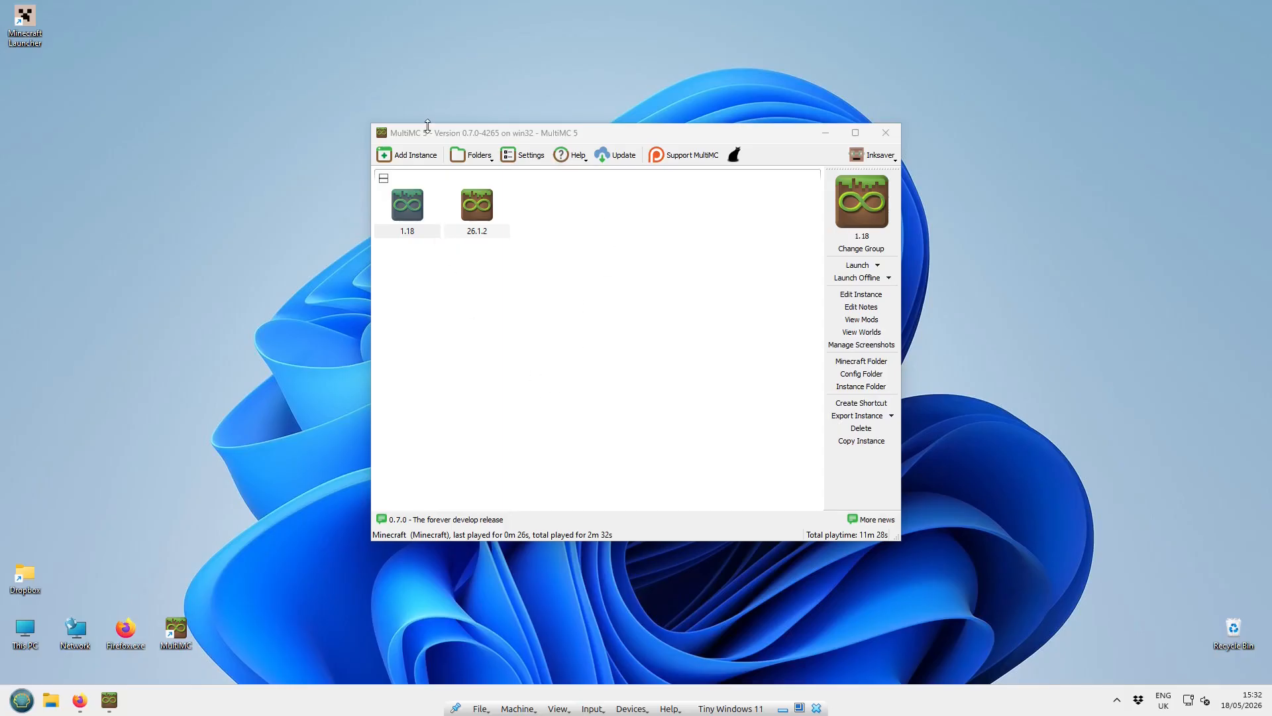
left_click(1137, 699)
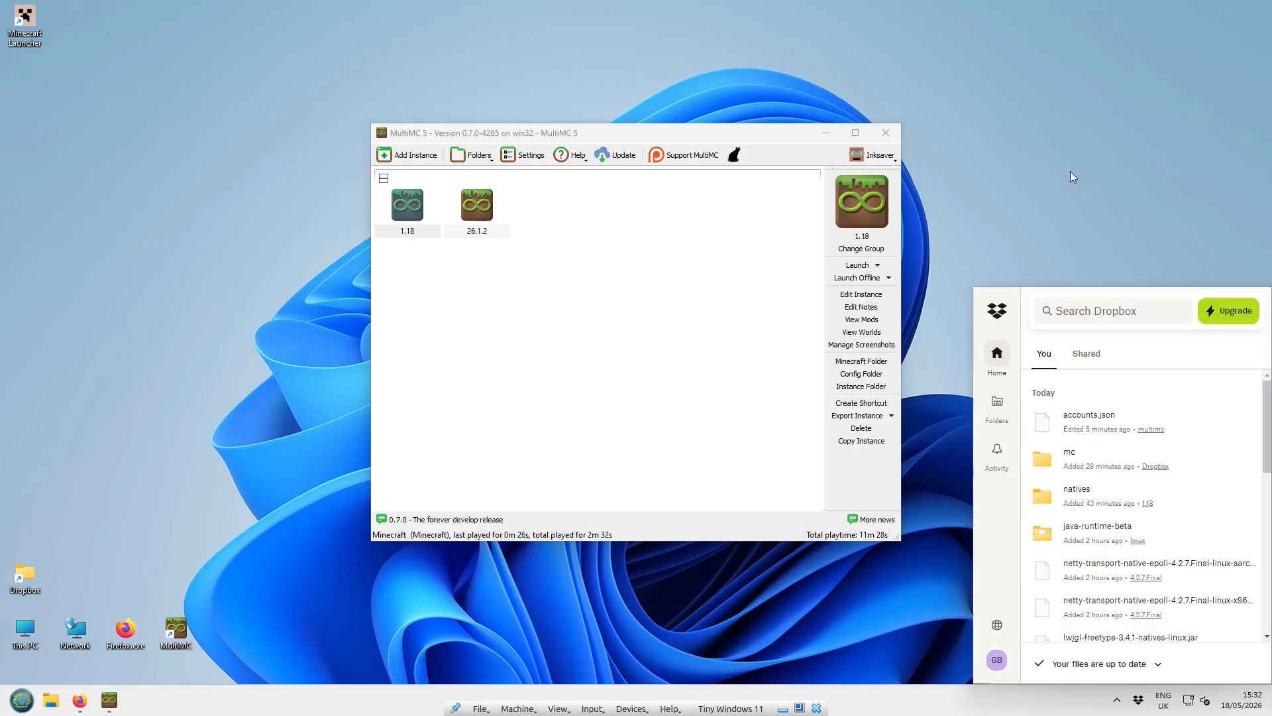
left_click(1073, 175)
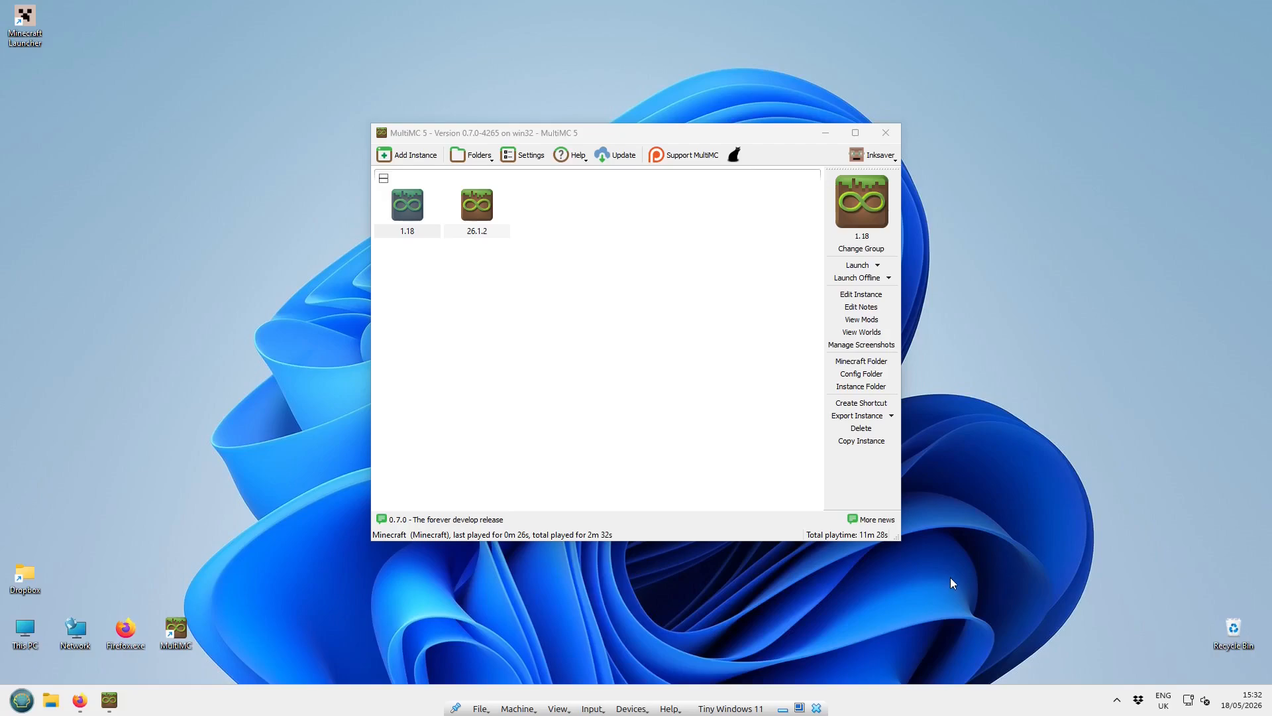
- Close MultiMC and shut down the Windows virtual machine
left_click(886, 136)
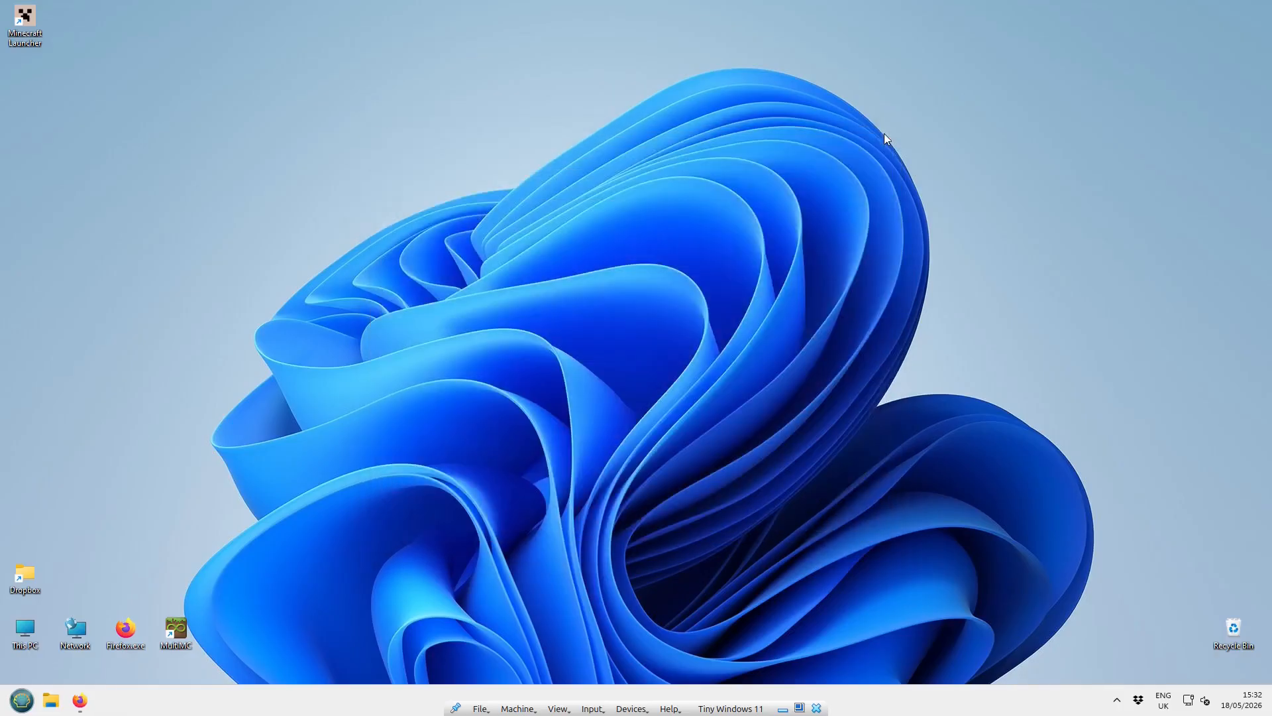
left_click(27, 703)
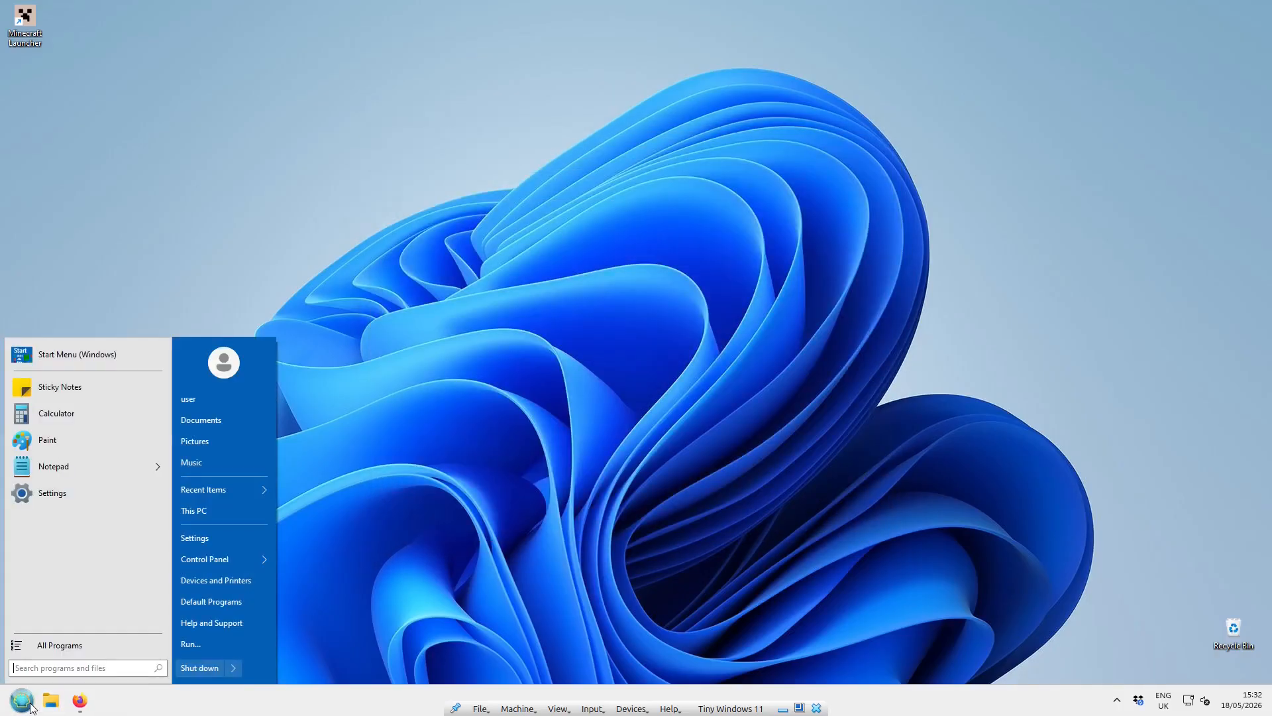
left_click(199, 667)
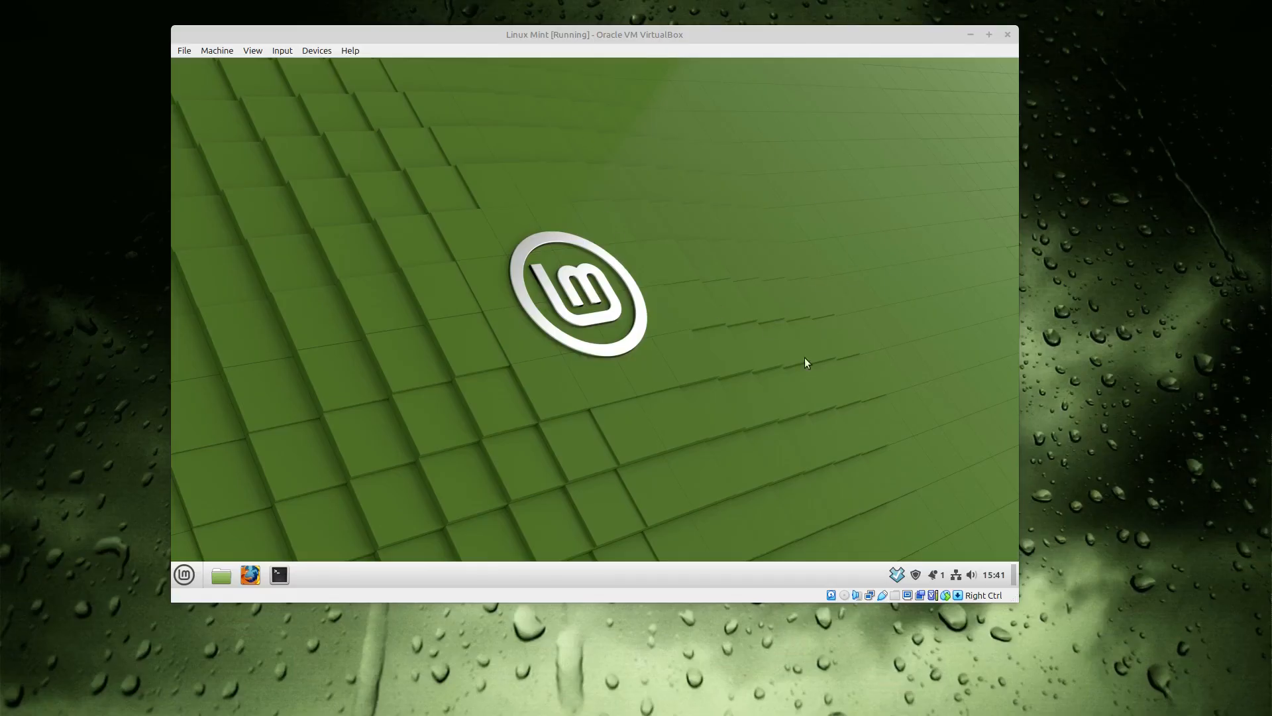
- Put the Linux Mint virtual machine into full screen and view which games are installed
left_click(732, 570)
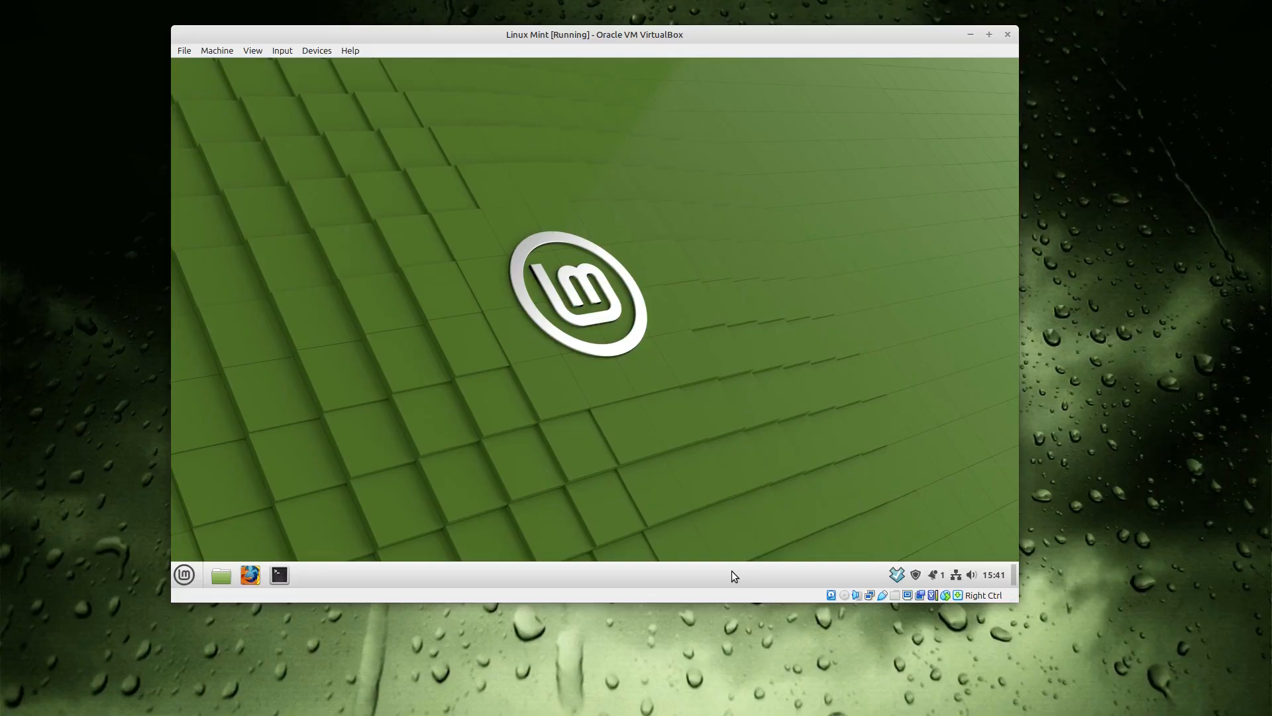
key("Control_R+f")
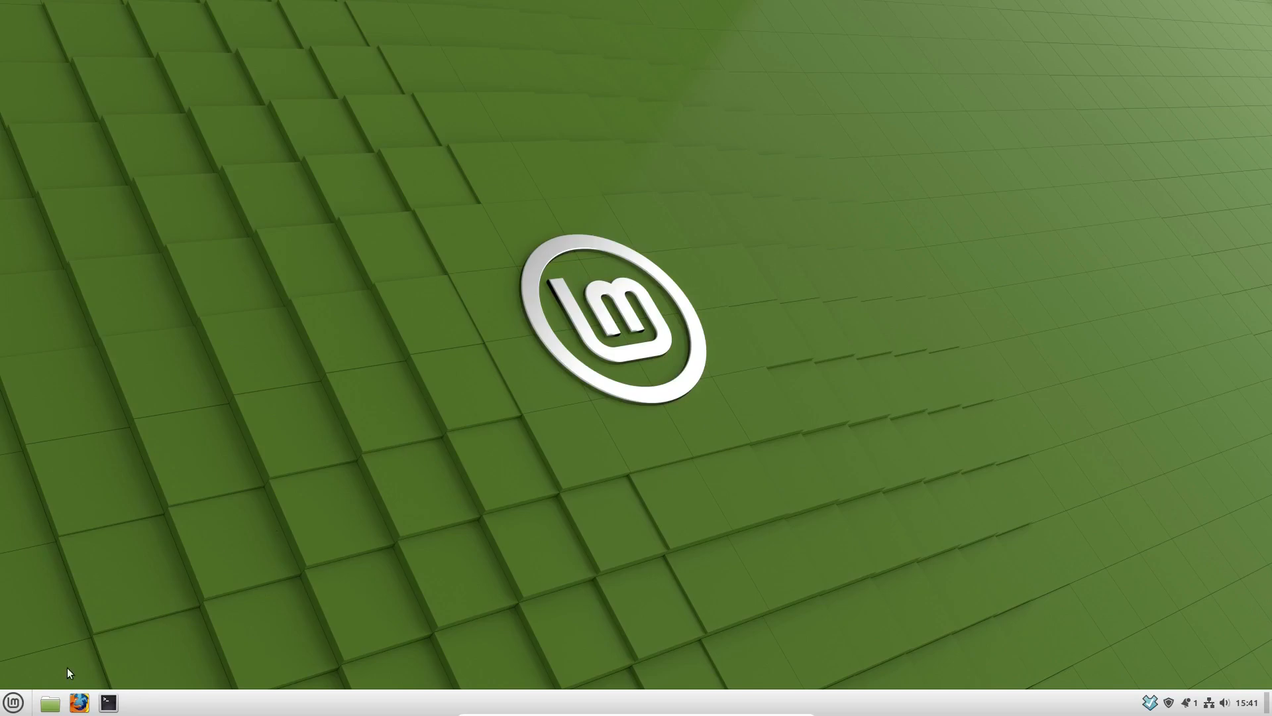
left_click(15, 704)
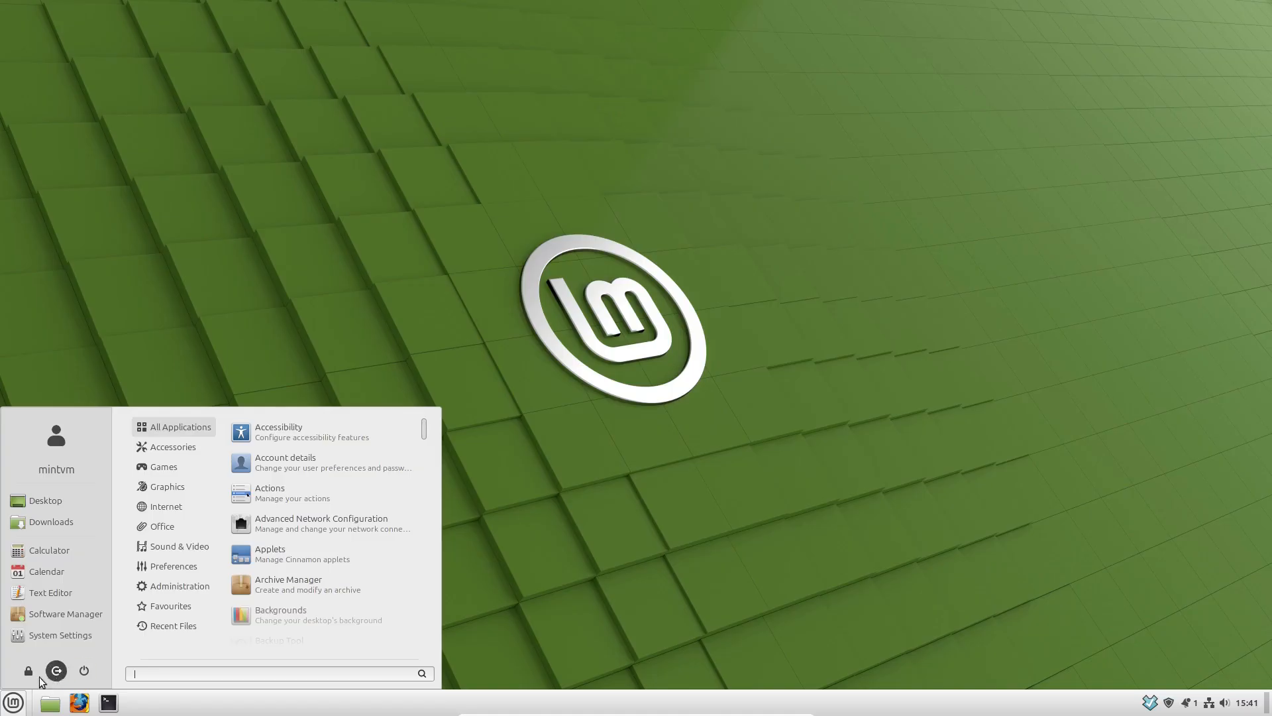
mouse_move(169, 472)
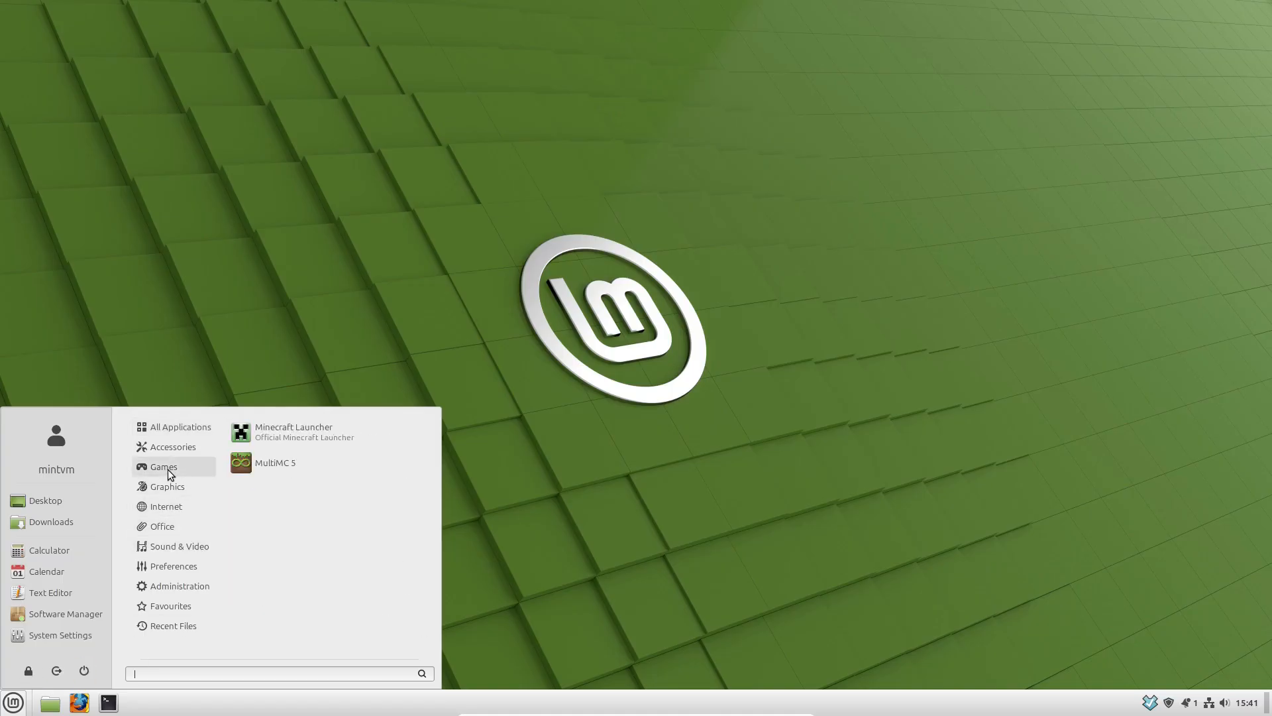
left_click(685, 492)
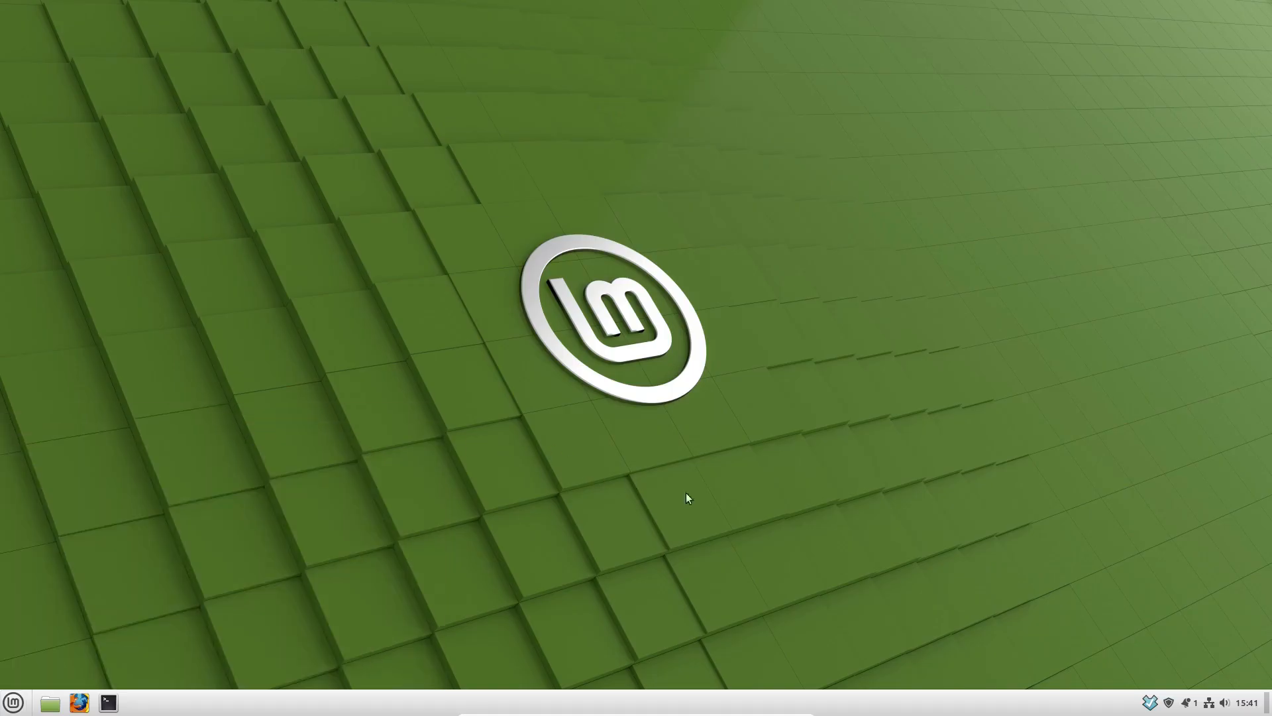
- Open the local Dropbox folder from its tray entry and inspect the contents of mc/java/windows
left_click(1151, 702)
scroll(1236, 611, "up", 1)
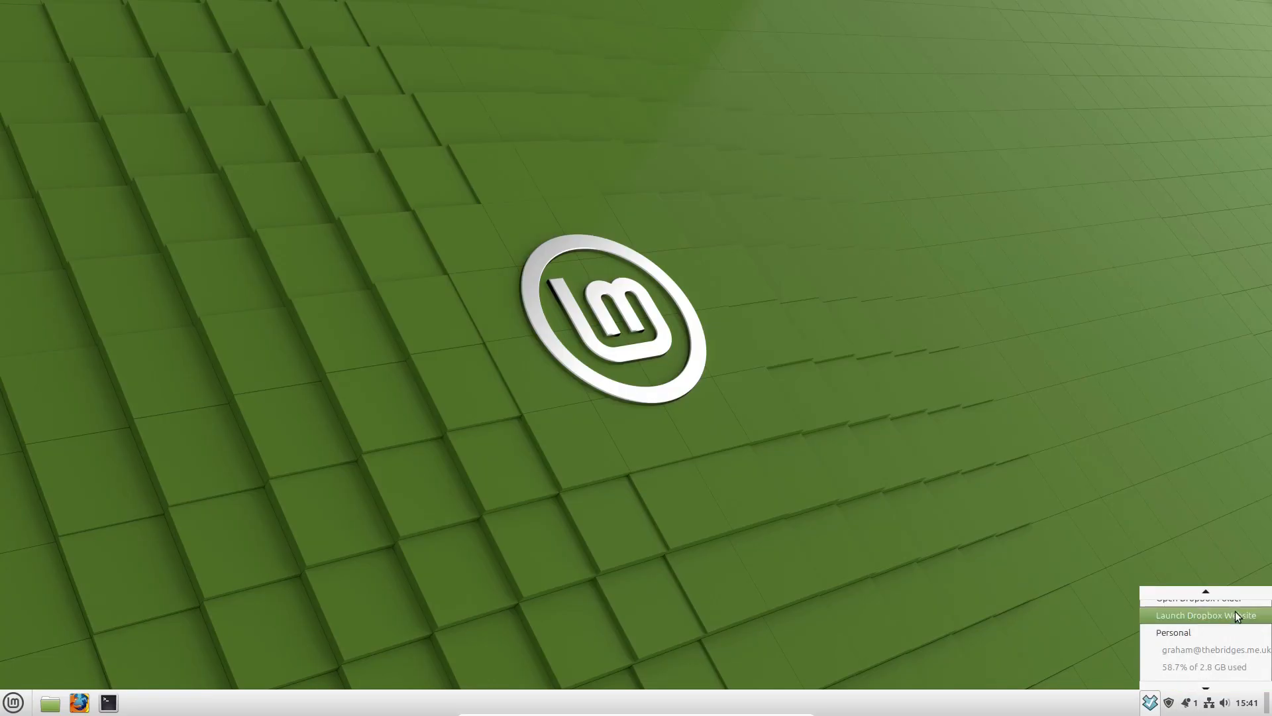
left_click(1199, 609)
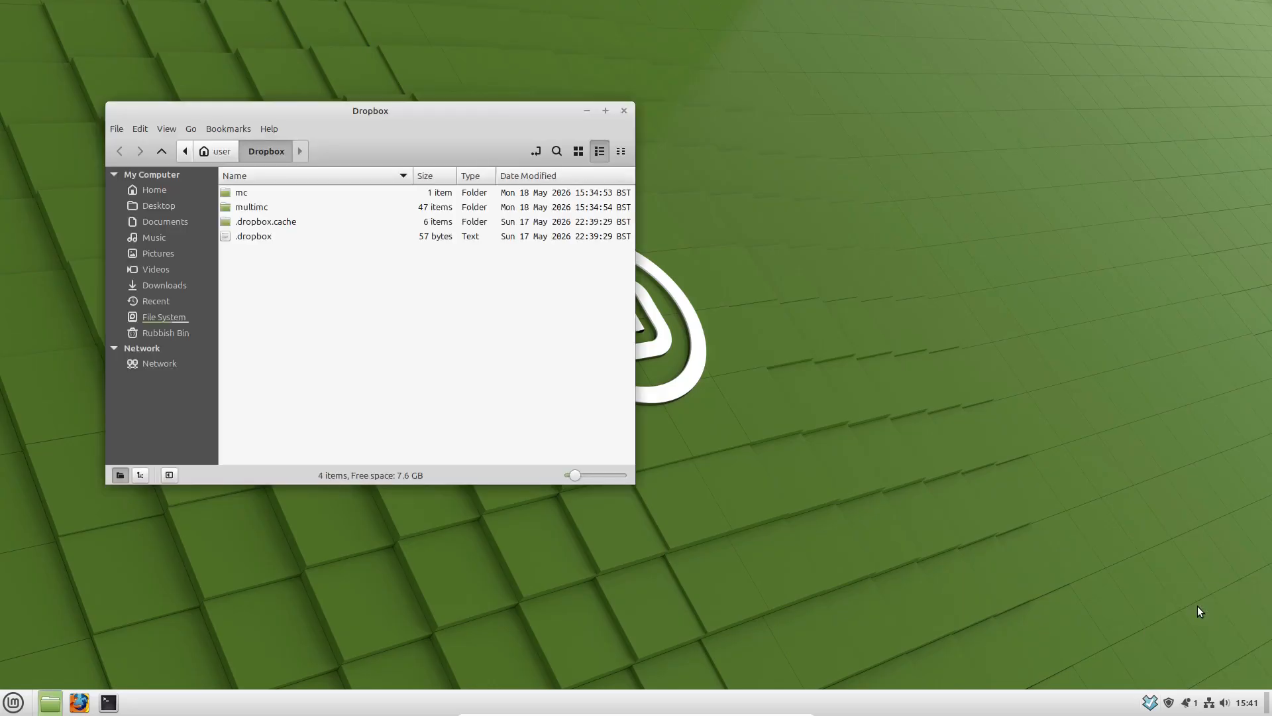
left_click(253, 210)
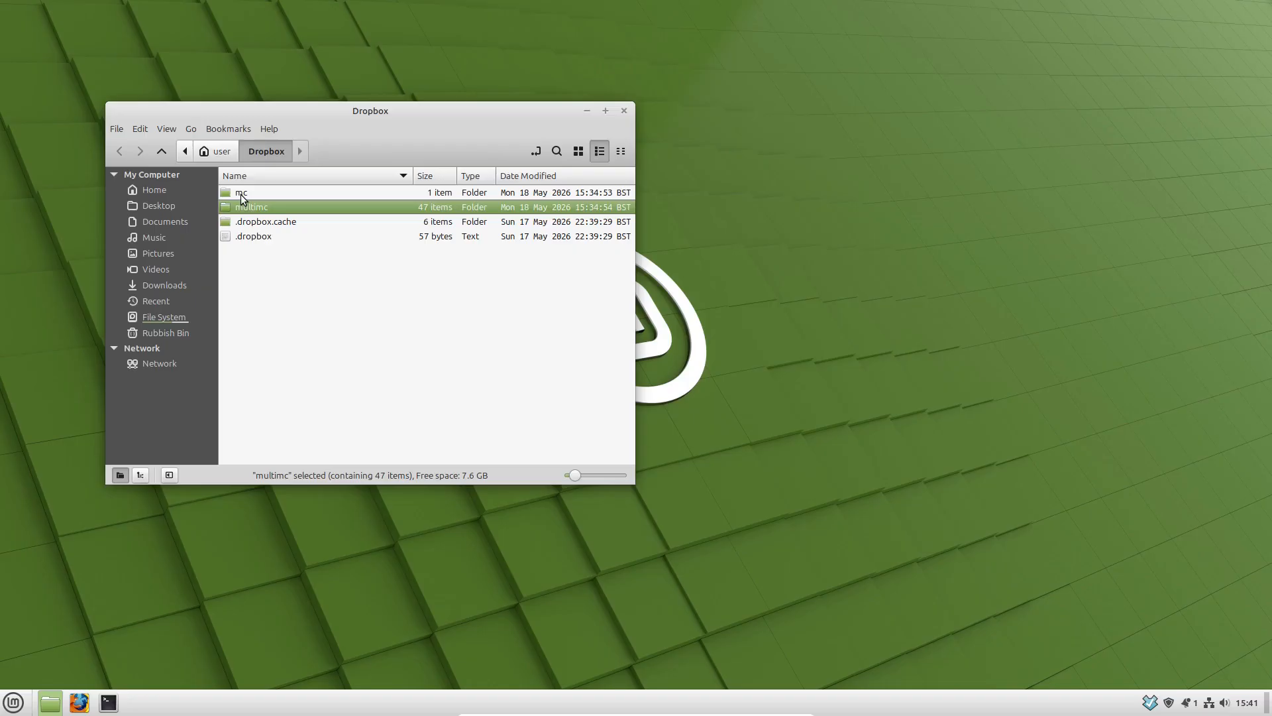
double_click(243, 193)
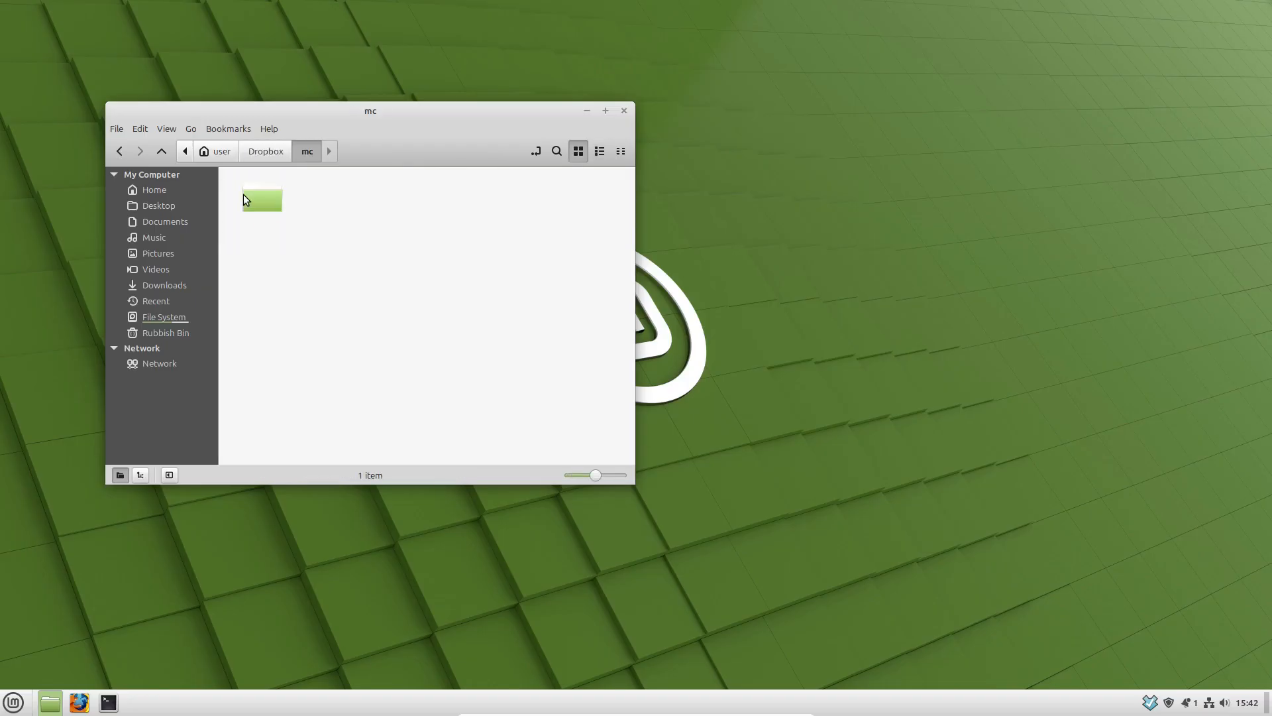
double_click(265, 209)
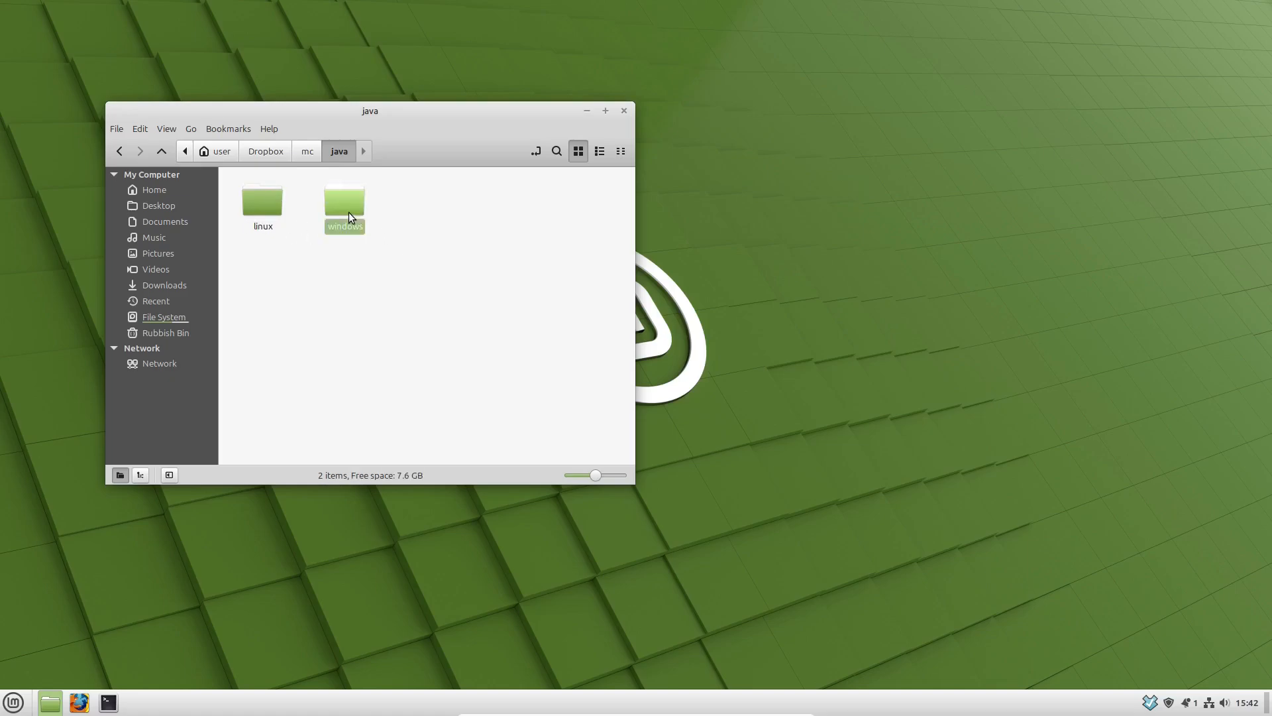
double_click(349, 212)
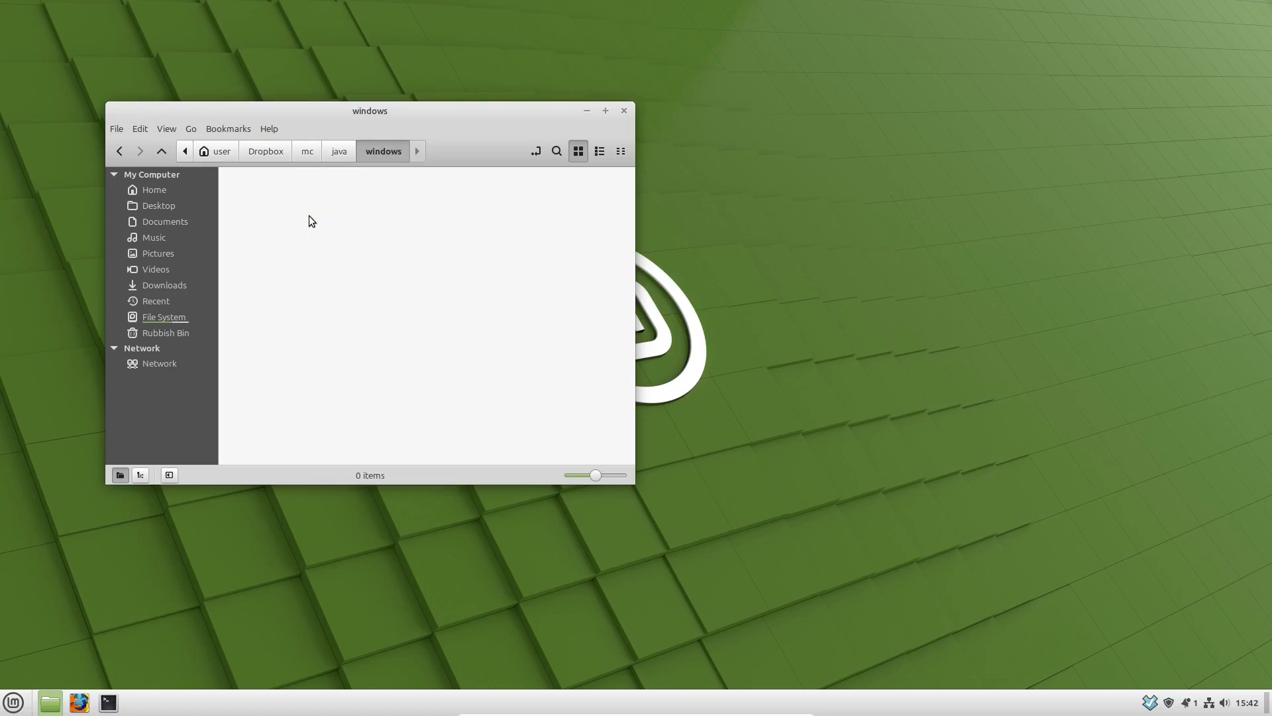
- Return to the top level of the Dropbox folder and delete the mc folder
left_click(220, 152)
key("ctrl+l")
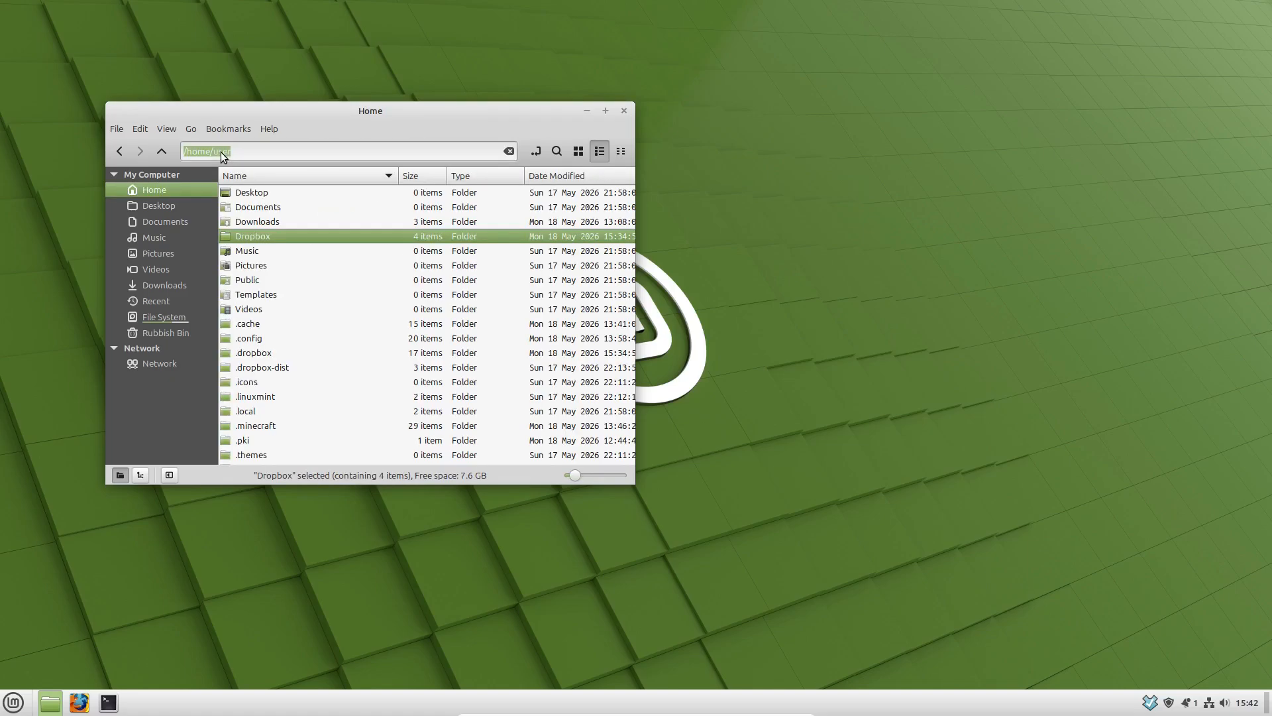
double_click(259, 239)
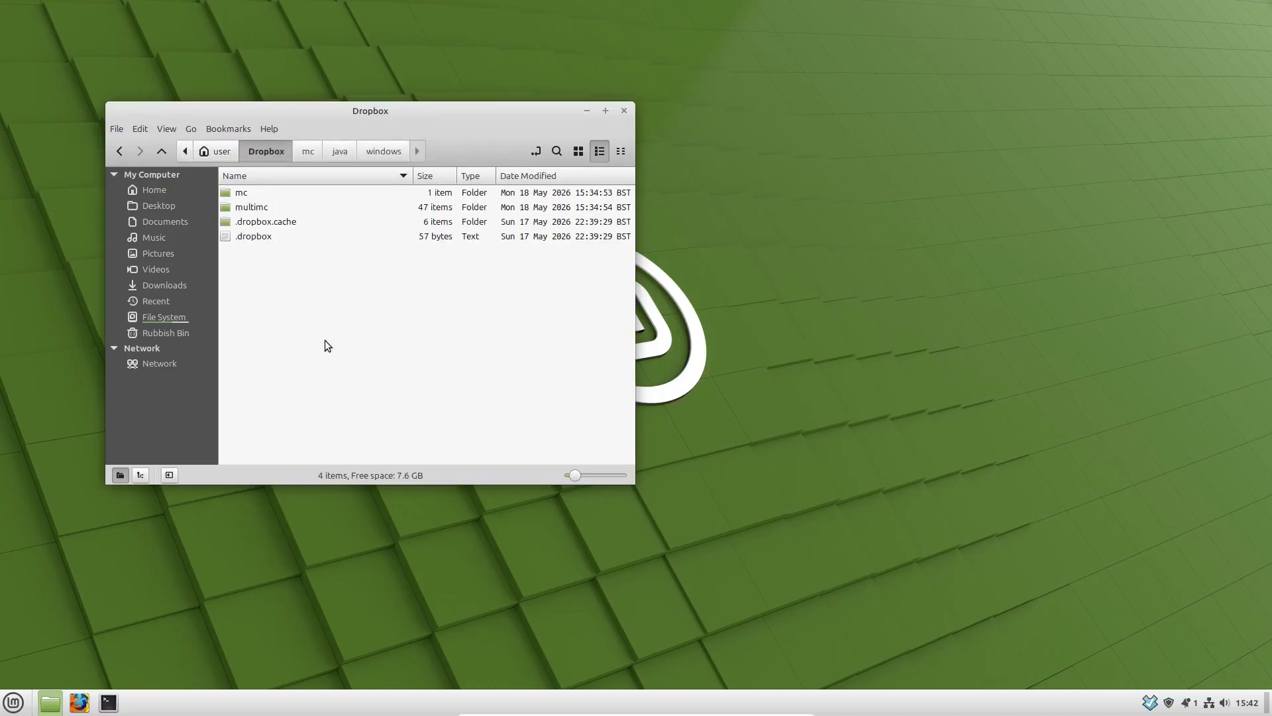
left_click(242, 198)
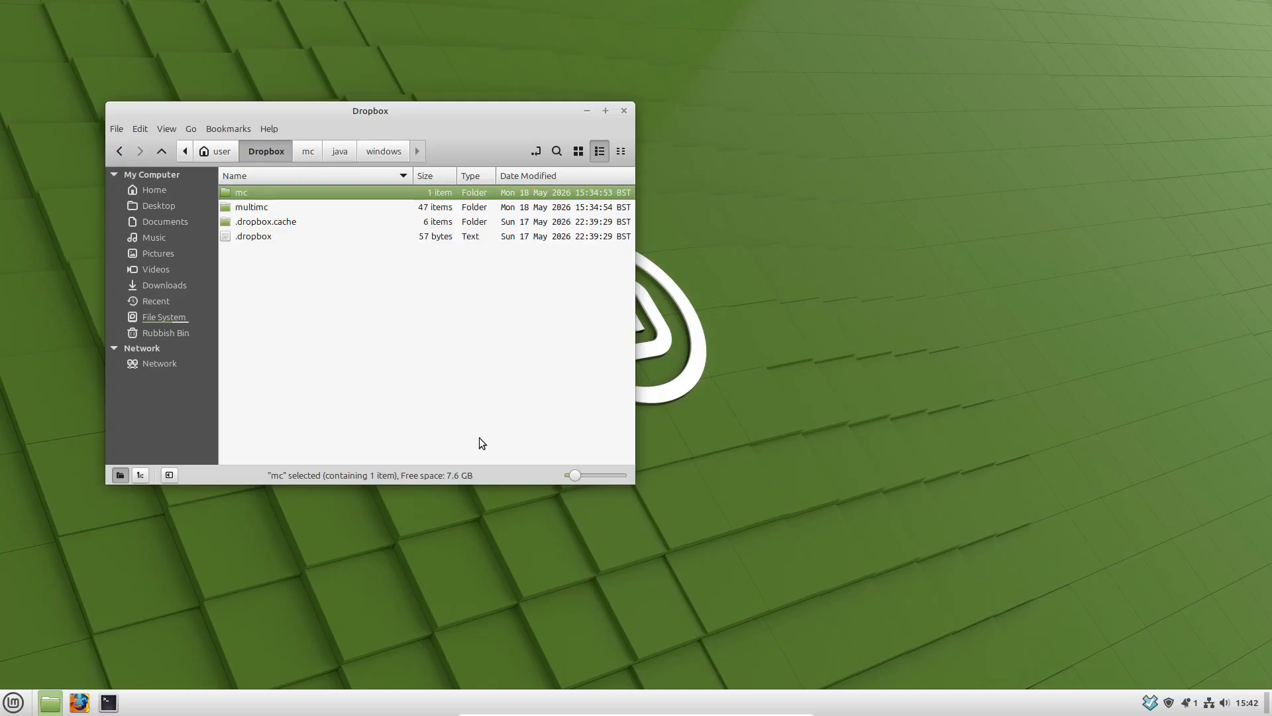
key("Delete")
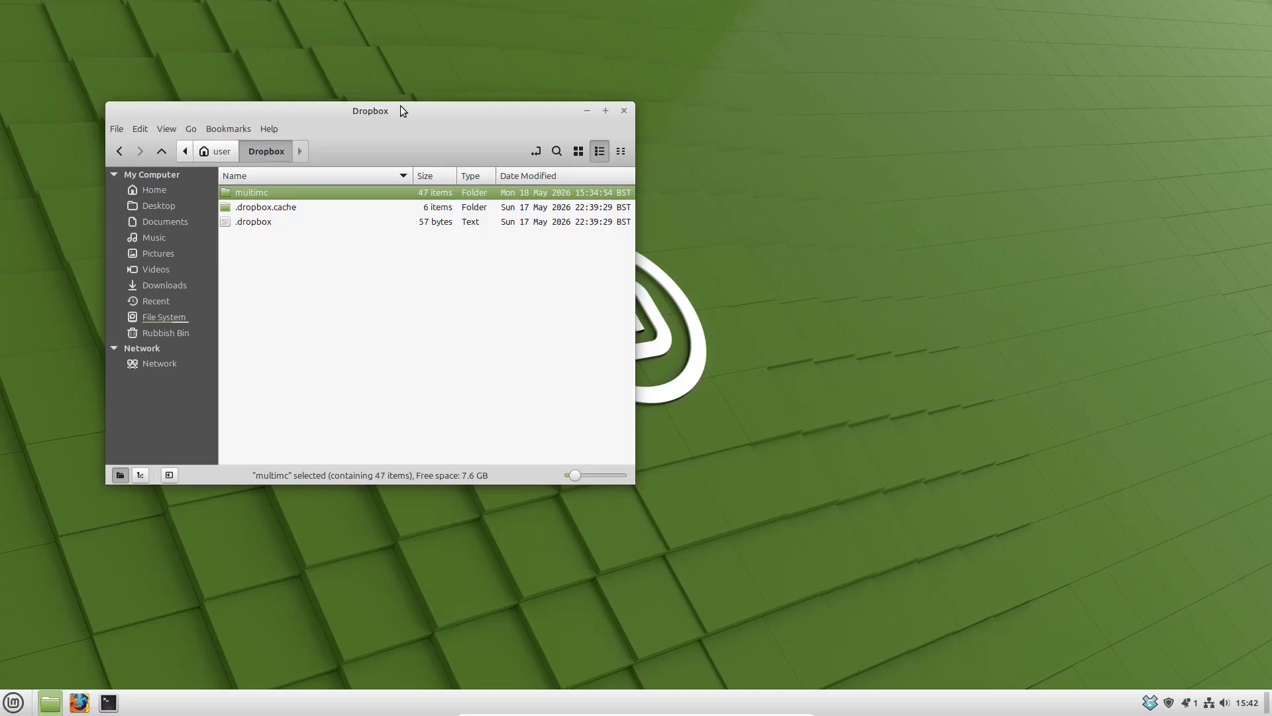
- Move the file window aside and look through the instances folder inside multimc, returning to the multimc folder
left_click_drag(402, 109, 982, 42)
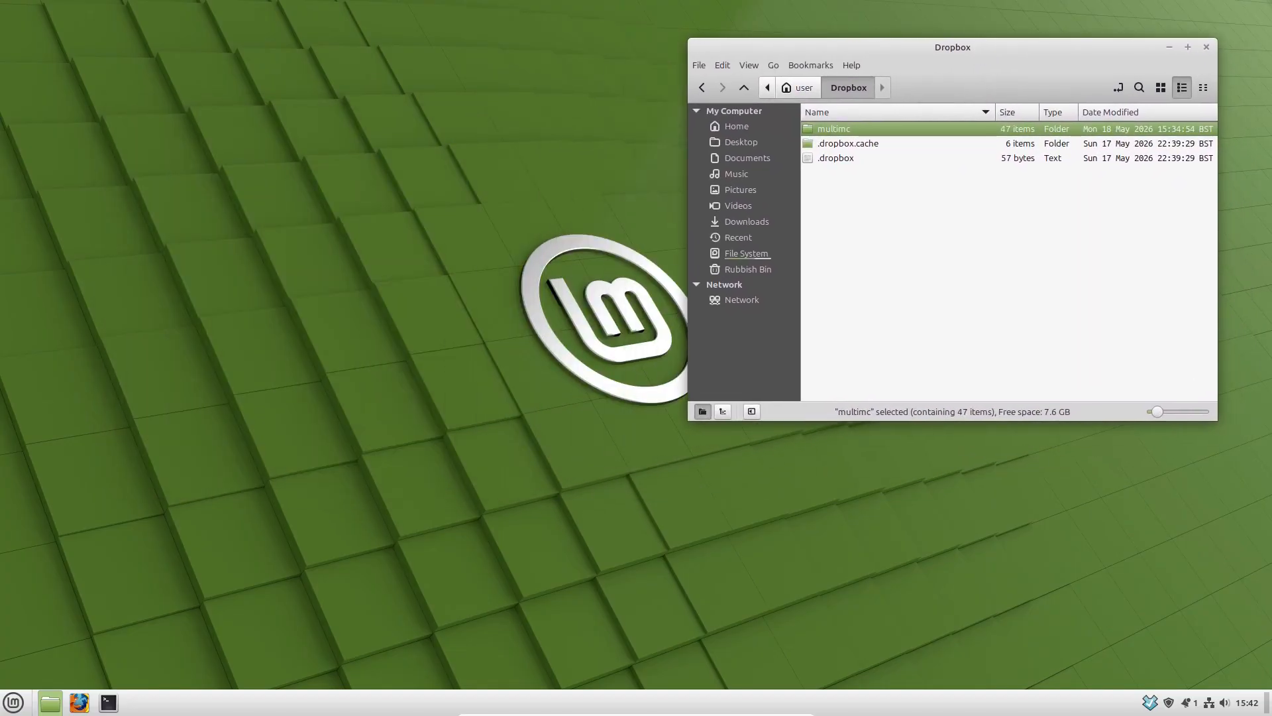
double_click(862, 128)
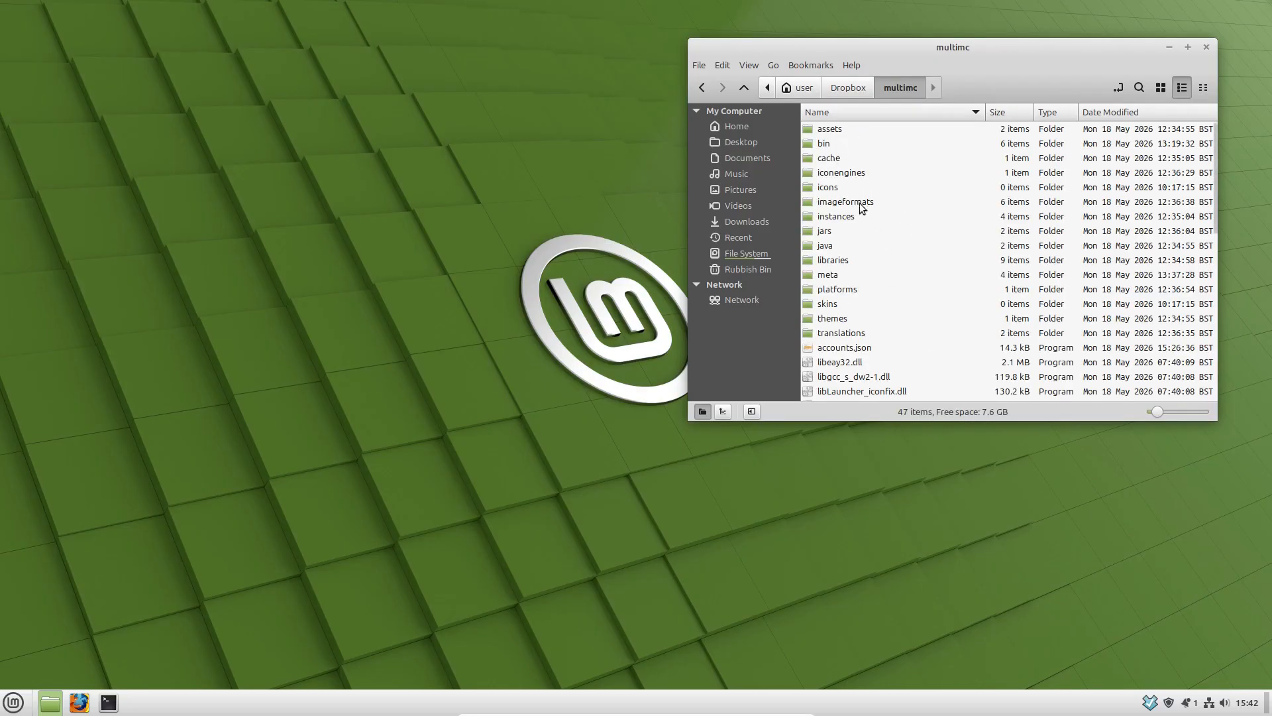
double_click(841, 216)
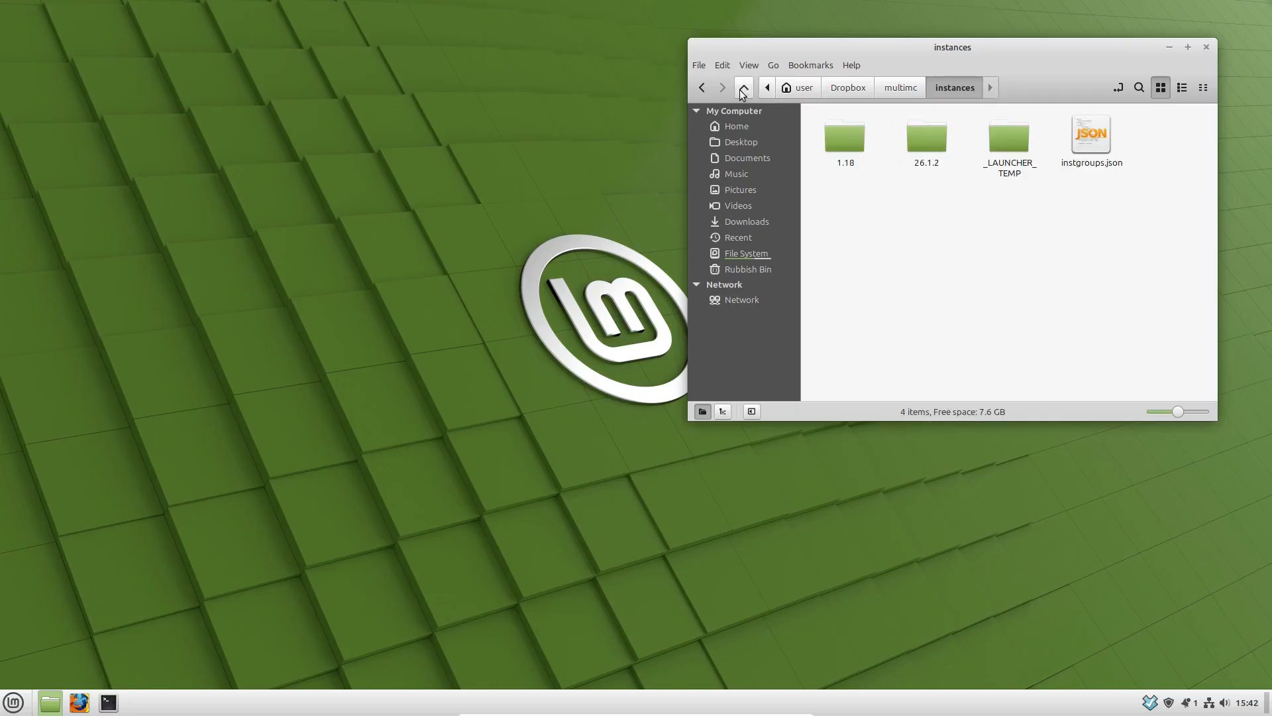
left_click(702, 91)
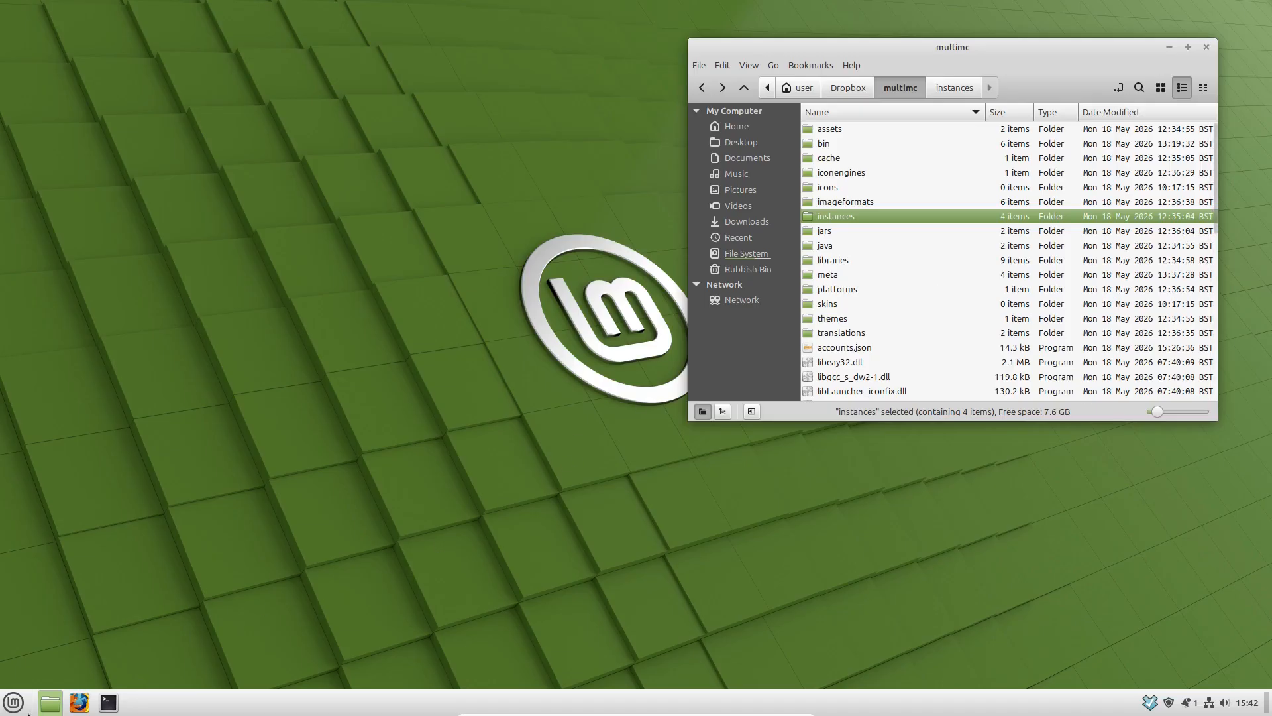
- Review the installed game launchers, and switch to Firefox to view the Download & Install section of multimc.org
left_click(12, 702)
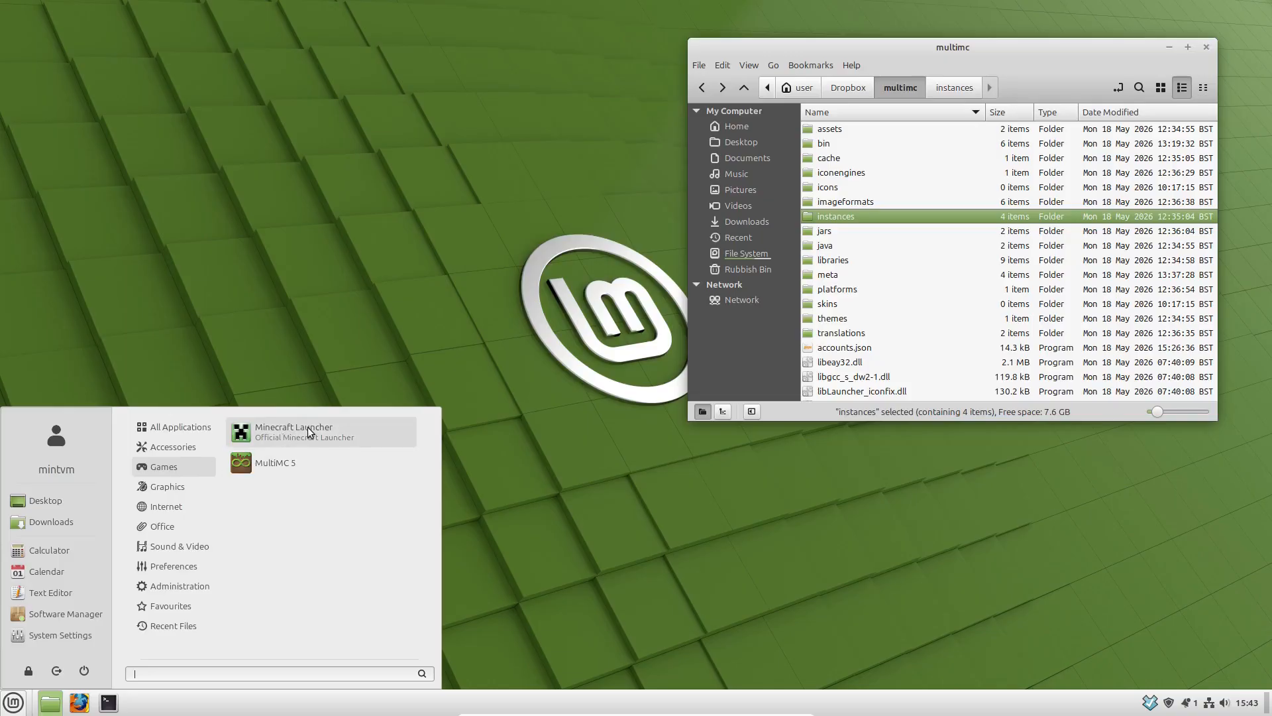
left_click(611, 547)
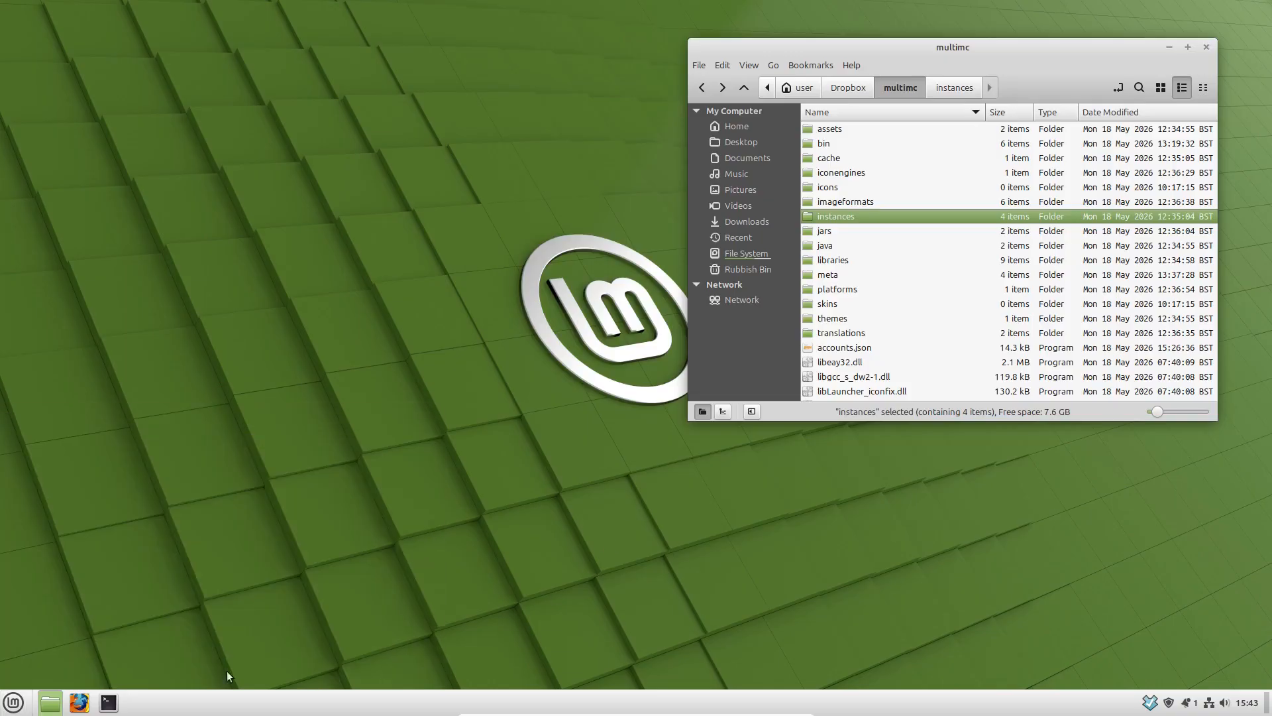
left_click(81, 704)
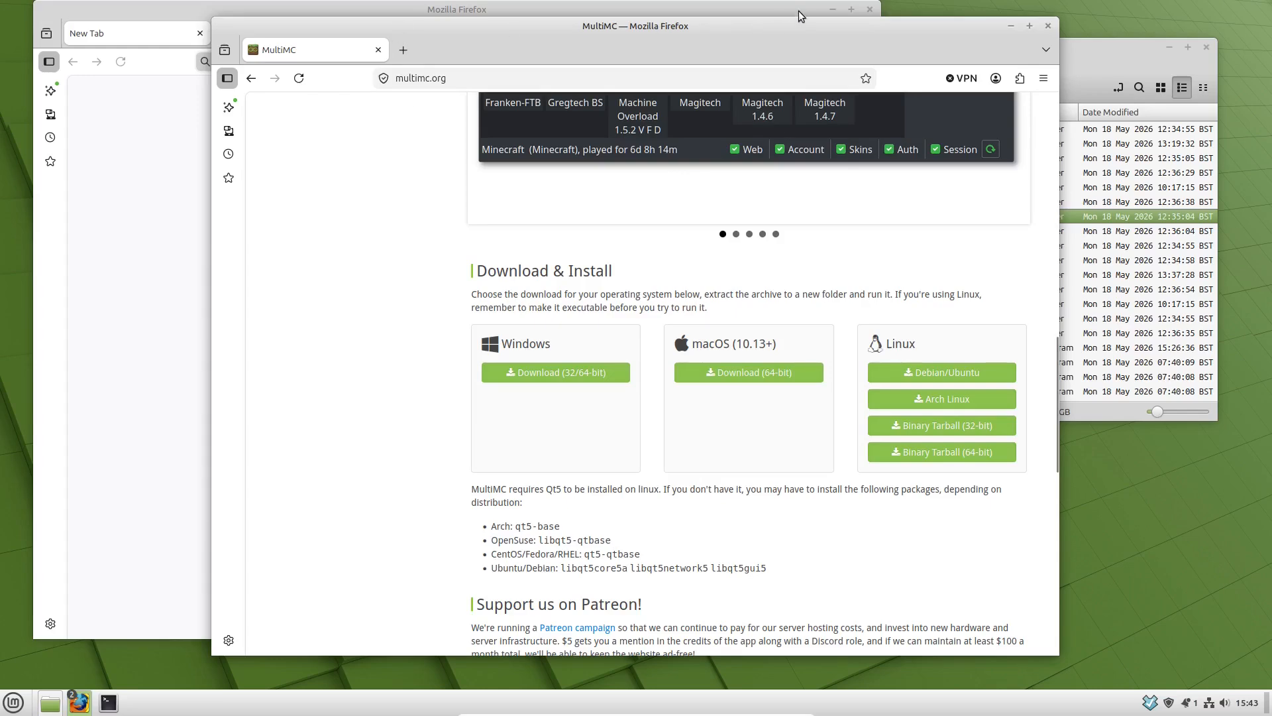
- Close the empty Firefox window and open minecraft.net in a new tab beside the MultiMC page
left_click(871, 10)
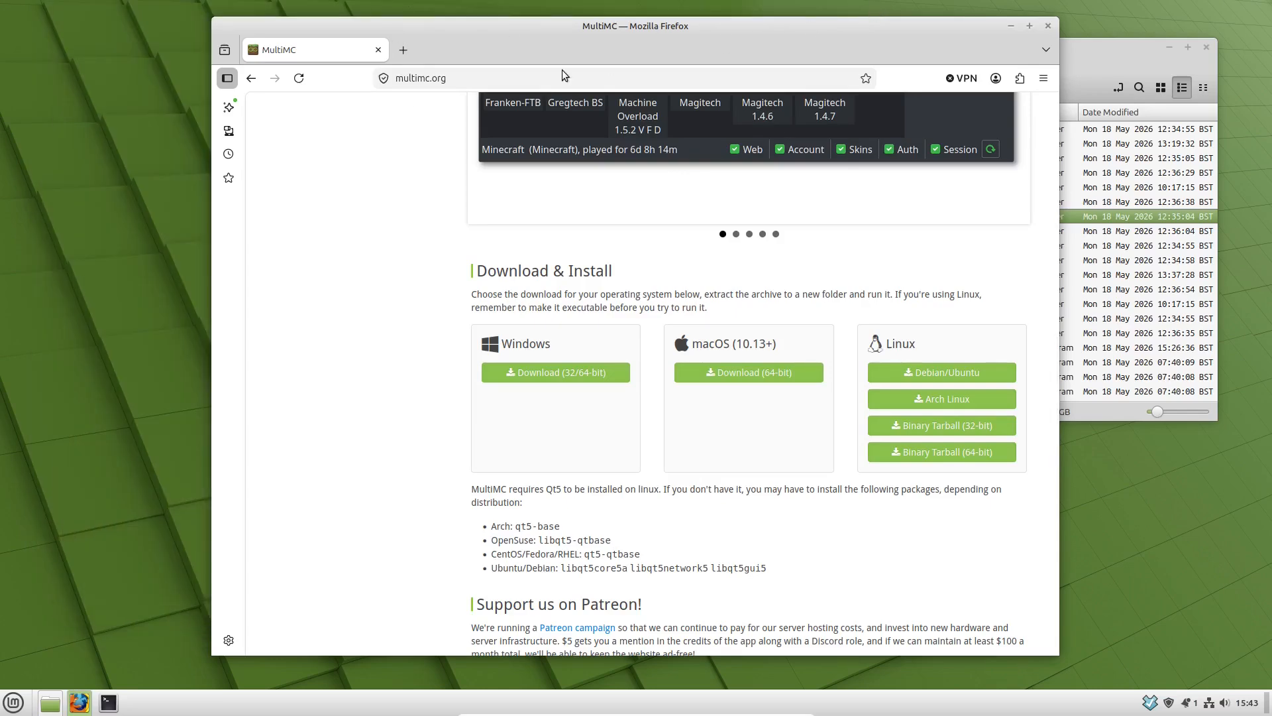
left_click(467, 78)
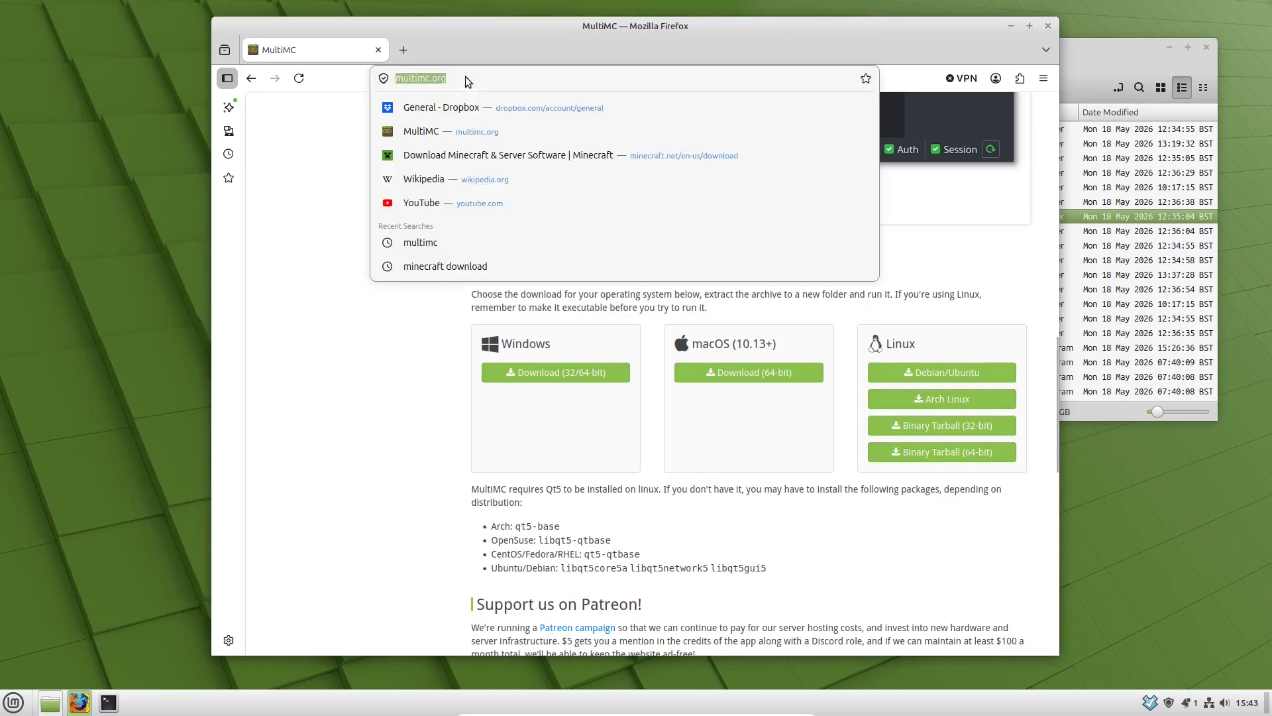
left_click(411, 53)
left_click(518, 81)
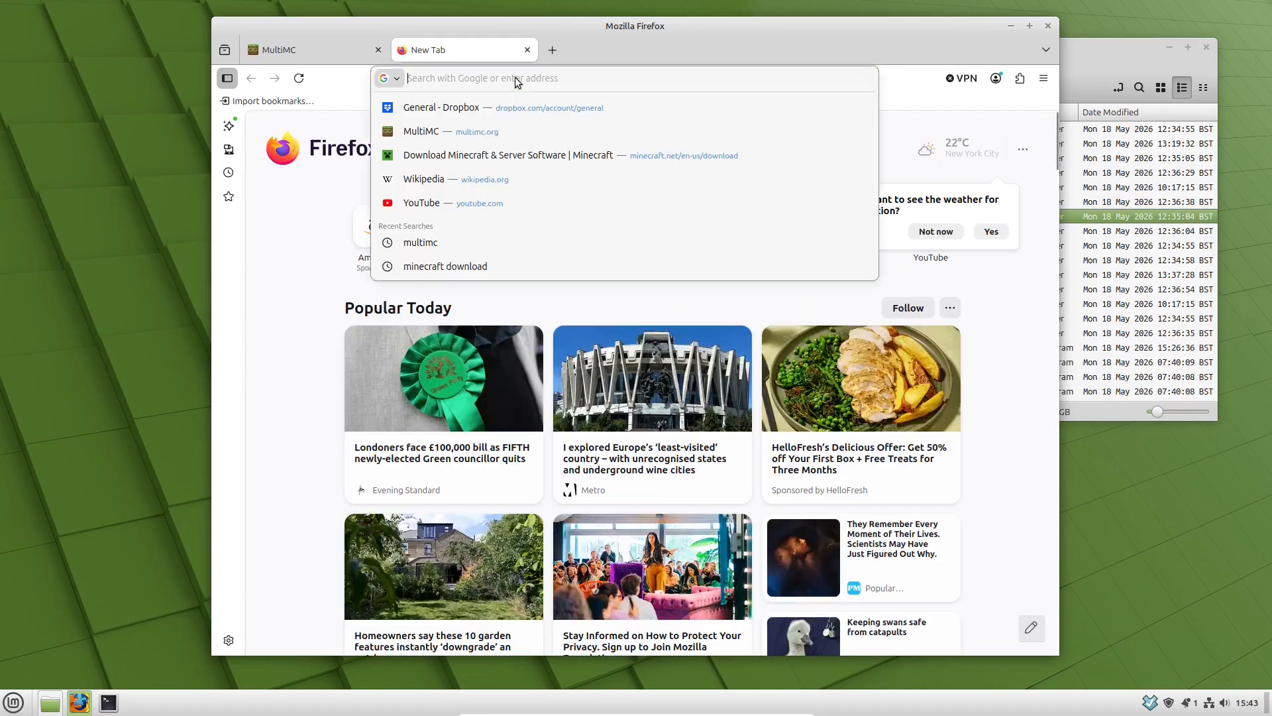
type("mi")
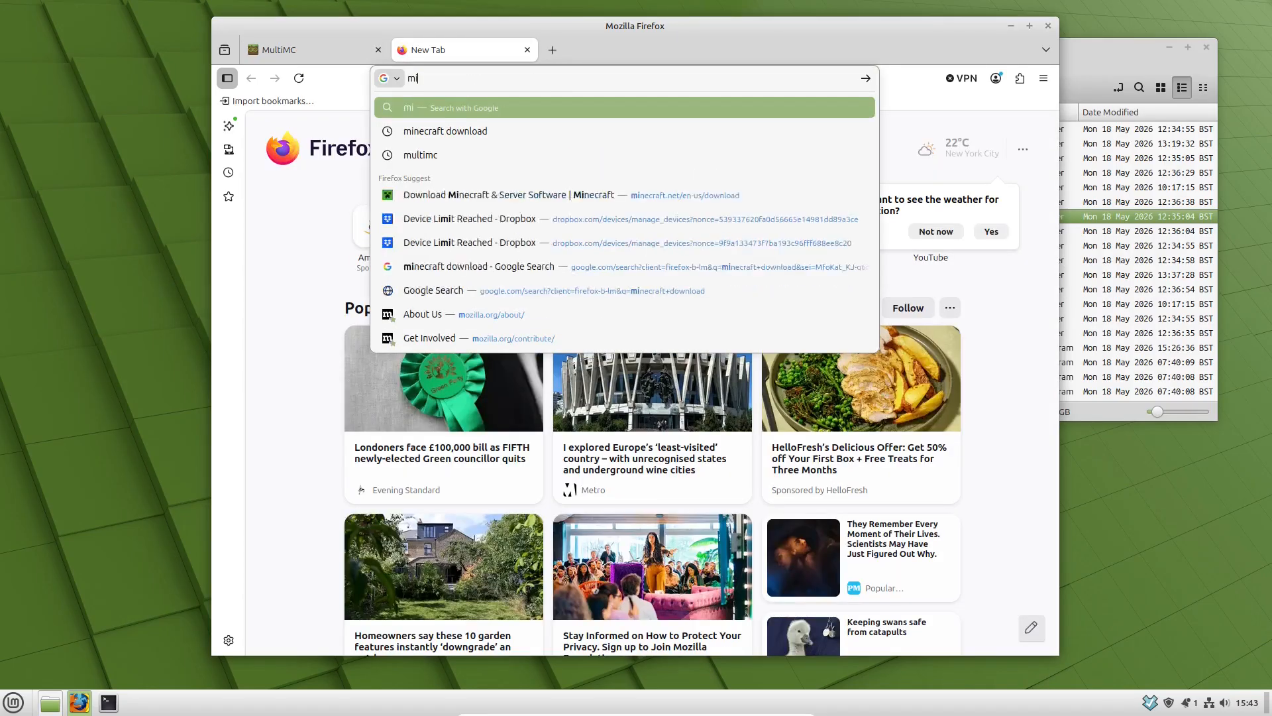
type("necraf")
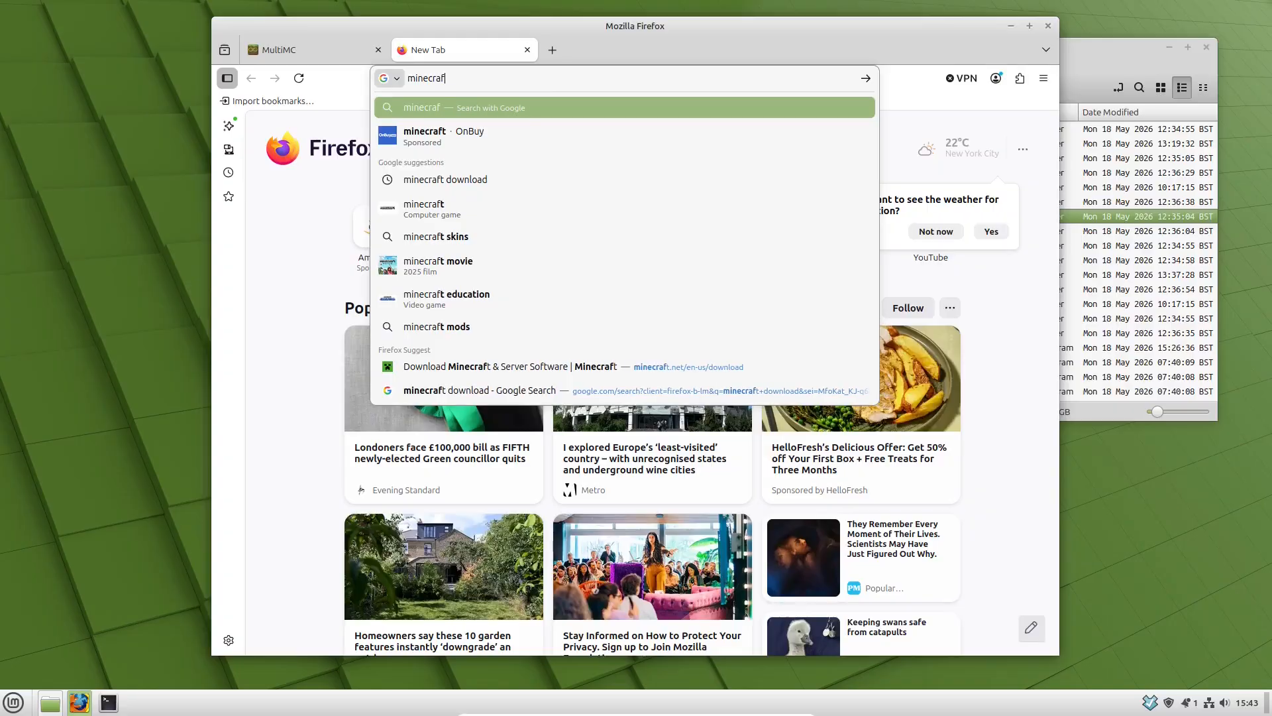
type("t.net")
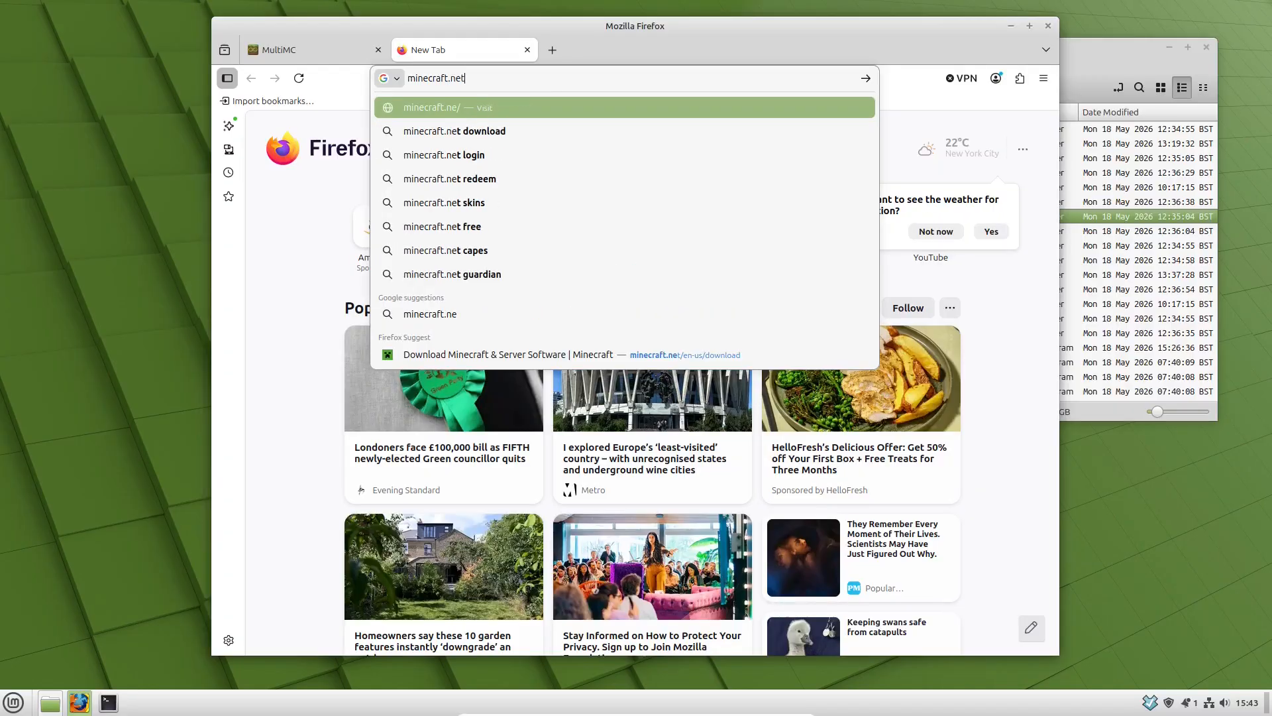
key("Return")
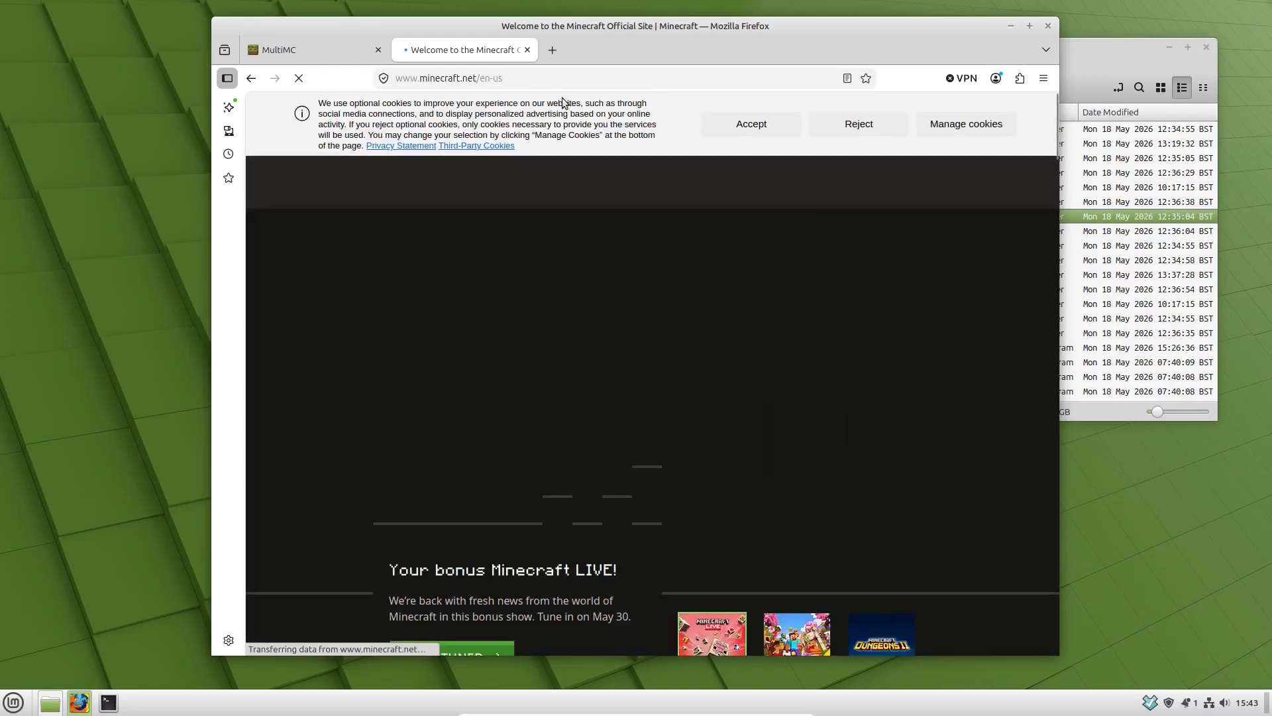
- Look through the Minecraft home page for the launcher download link and open the download page
scroll(725, 248, "down", 5)
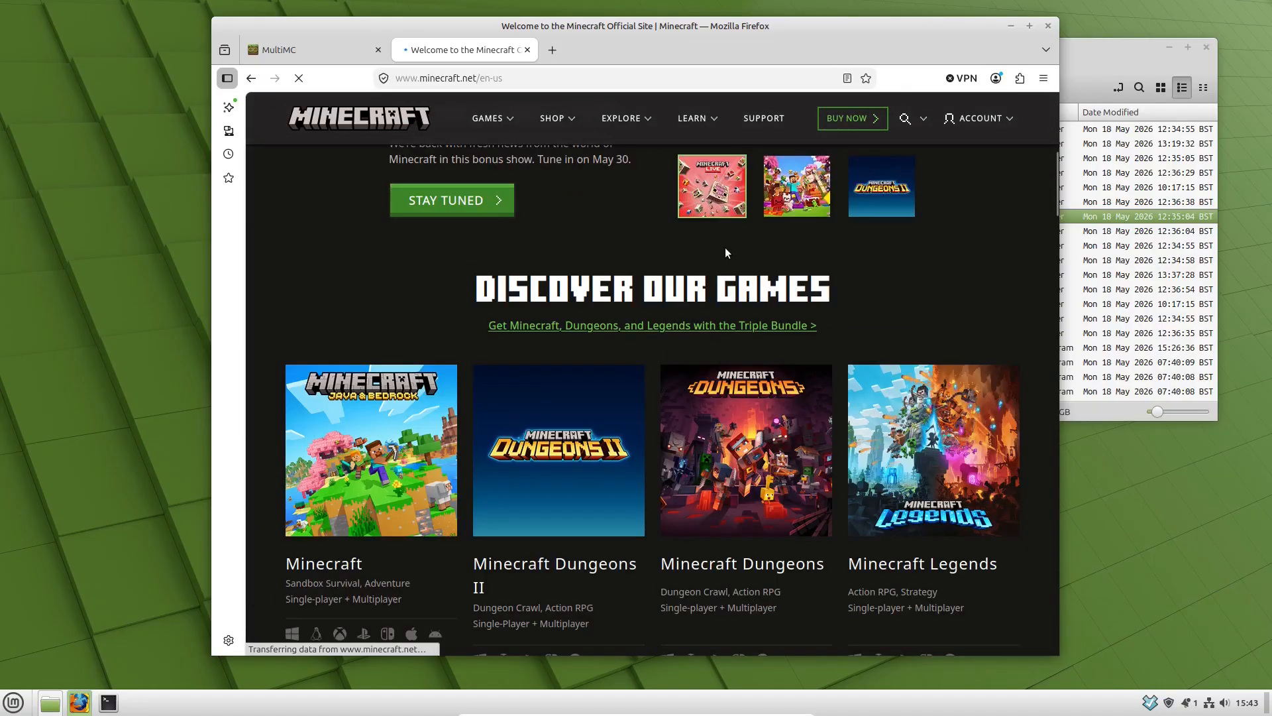
scroll(880, 301, "down", 2)
scroll(882, 298, "down", 8)
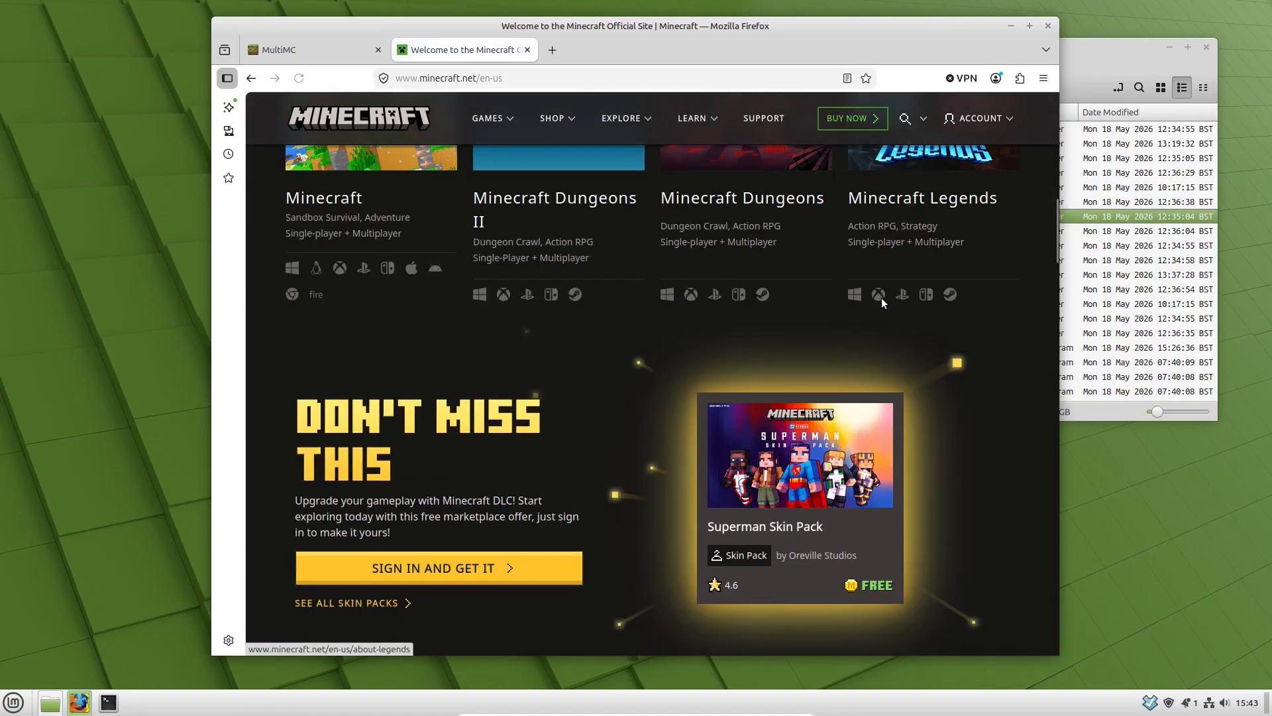
scroll(882, 296, "down", 15)
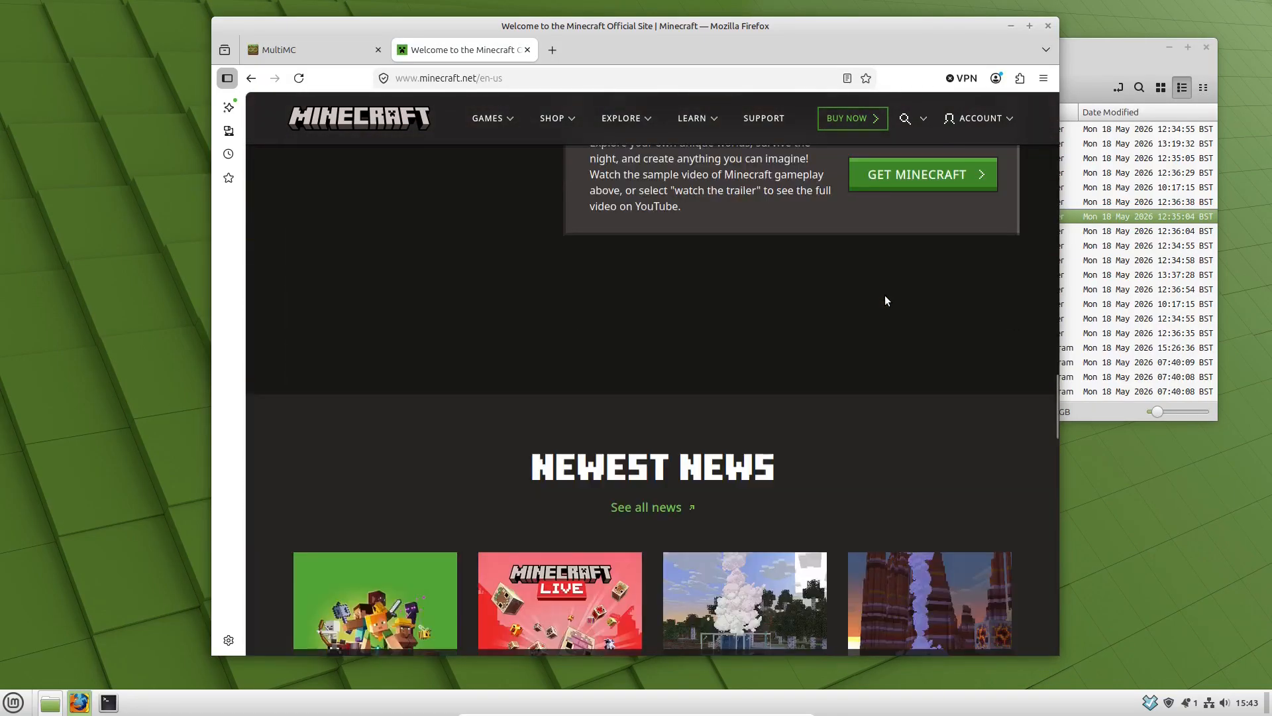
scroll(887, 294, "down", 10)
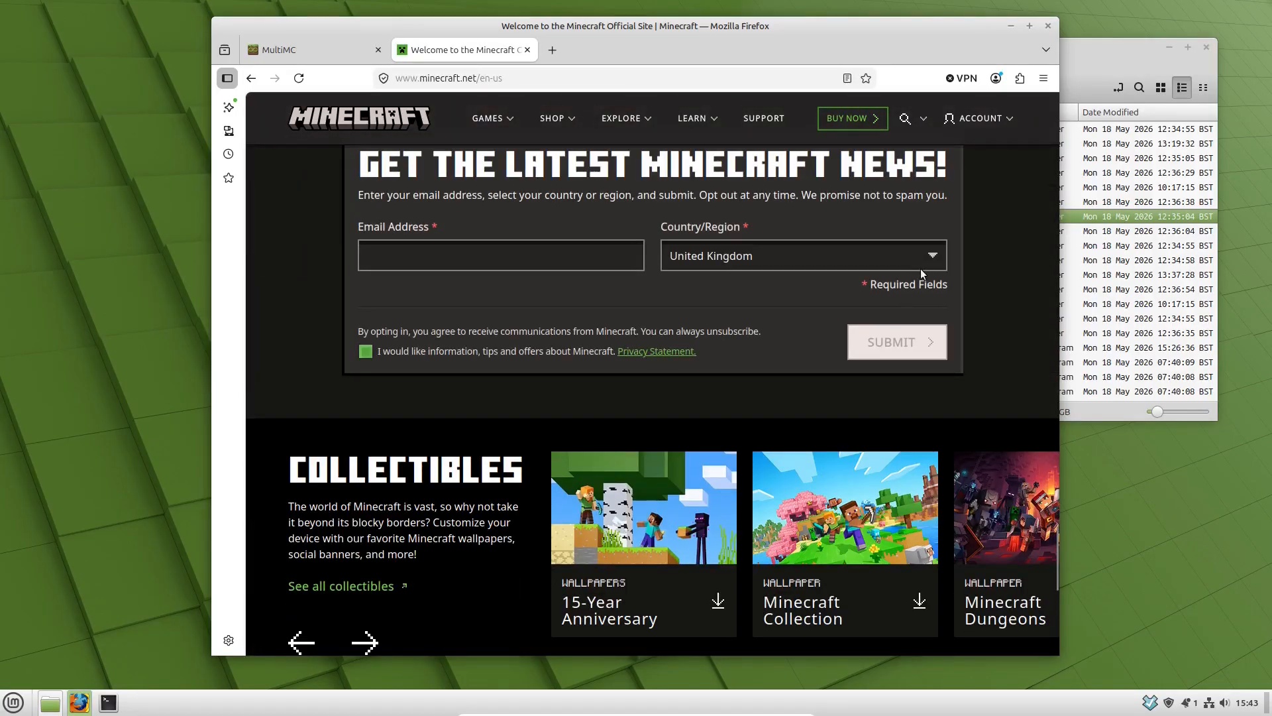
scroll(921, 268, "up", 4)
left_click(928, 294)
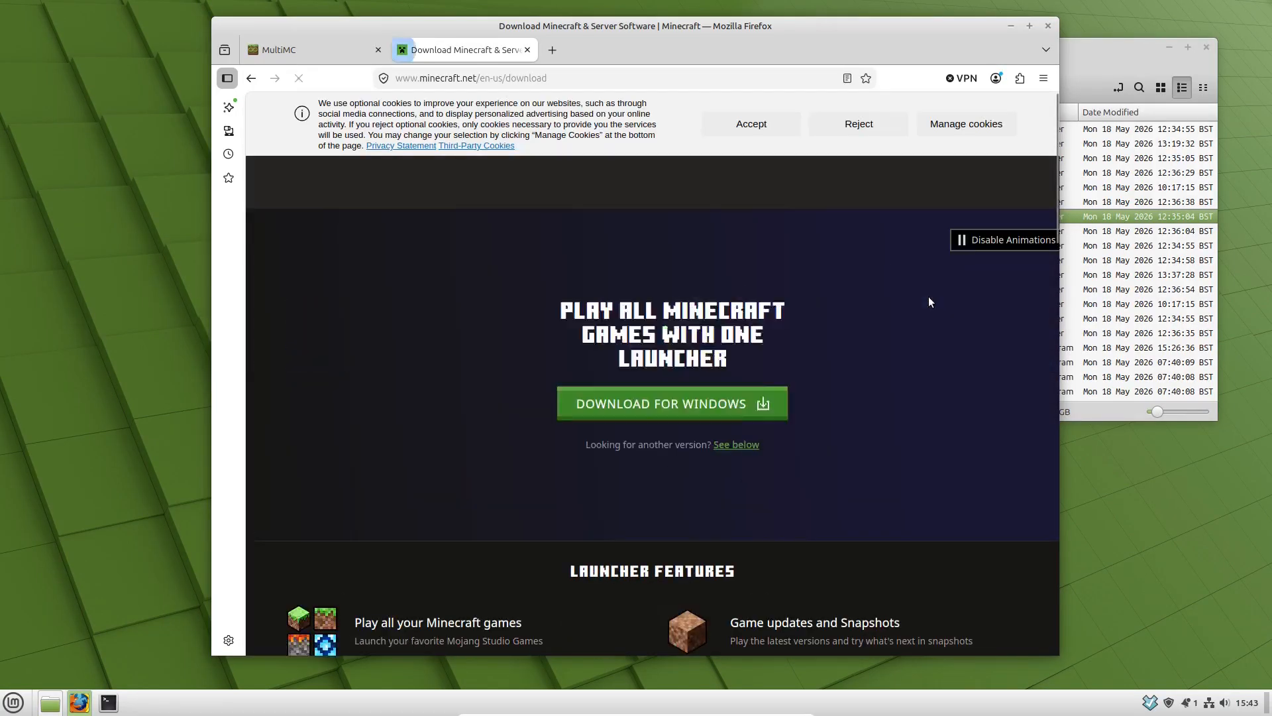
- Go to the other versions and platforms on the download page and download the Debian + Debian based launcher package
scroll(1003, 434, "down", 3)
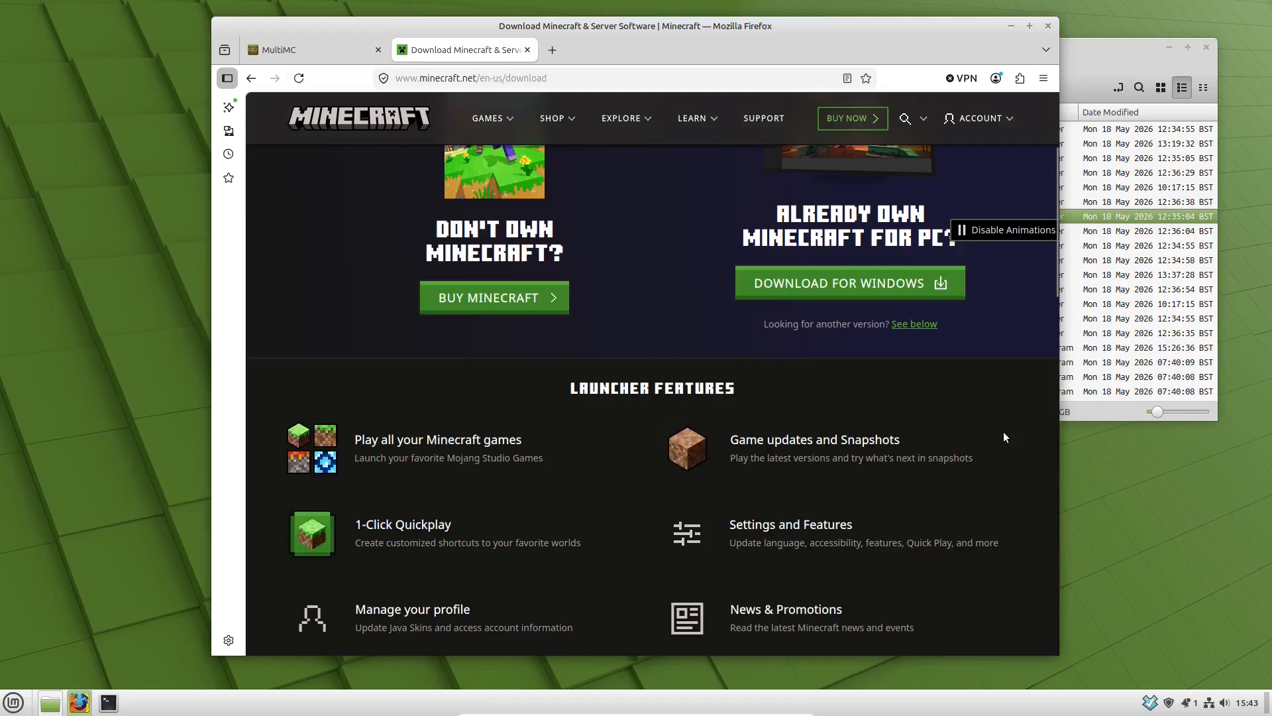
left_click(920, 327)
scroll(959, 330, "down", 2)
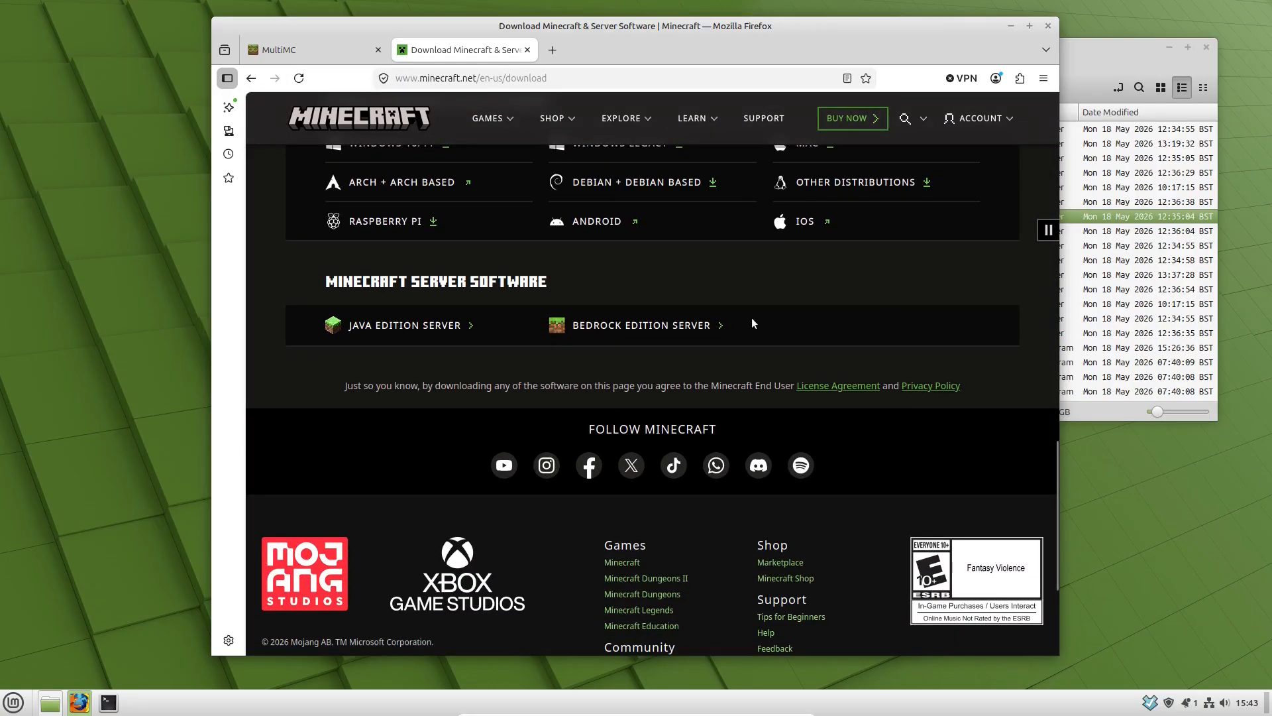
scroll(753, 324, "up", 4)
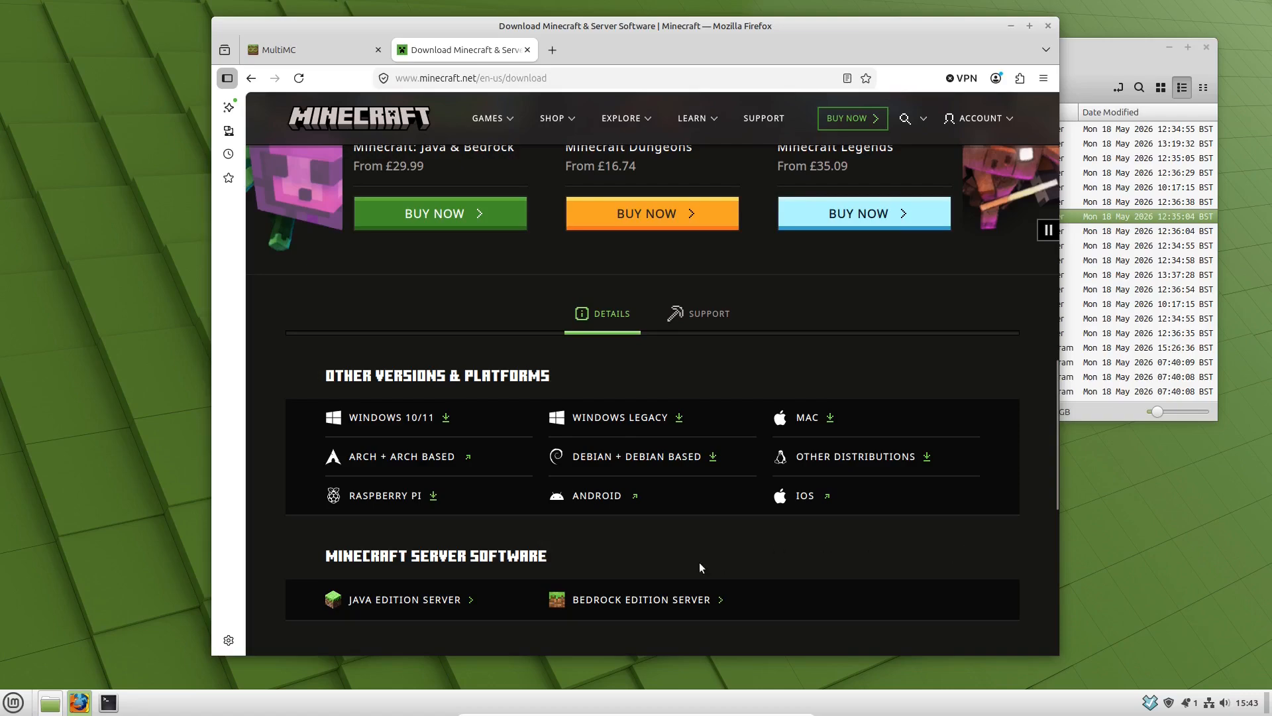
left_click(670, 461)
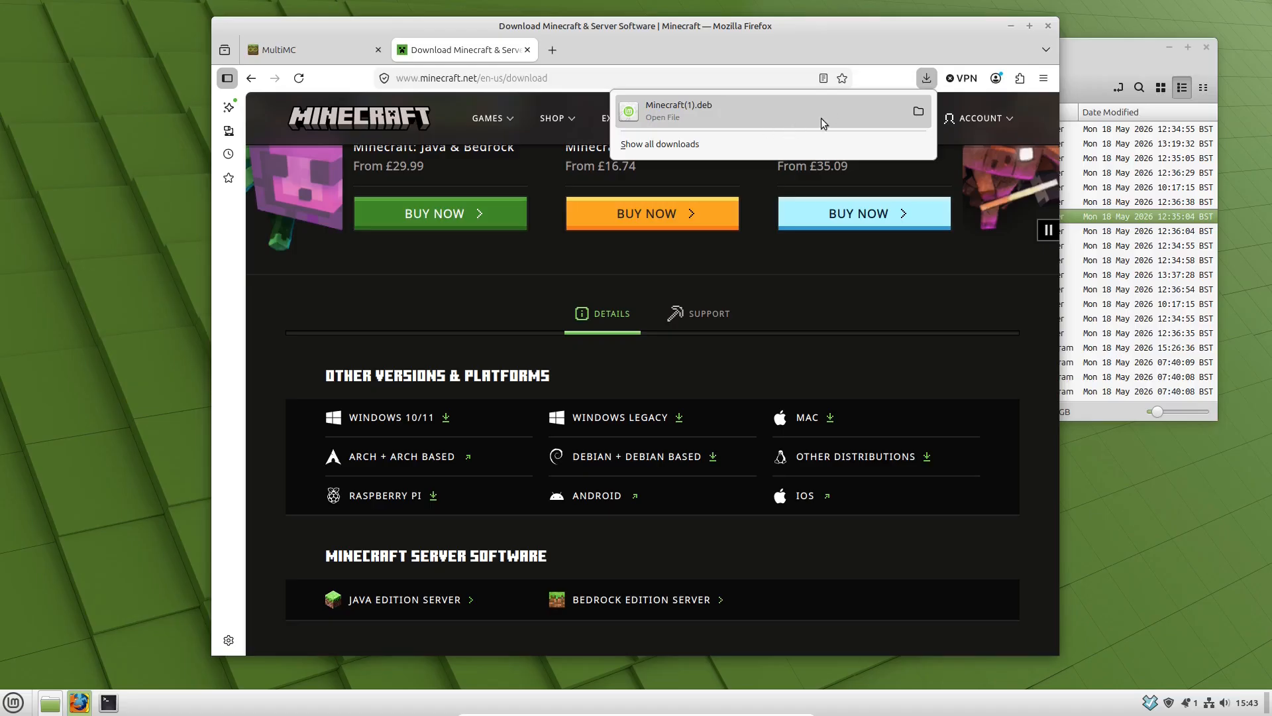
- Show the downloaded Minecraft(1).deb in its folder, permanently delete this duplicate, and move the Downloads window aside
left_click(921, 114)
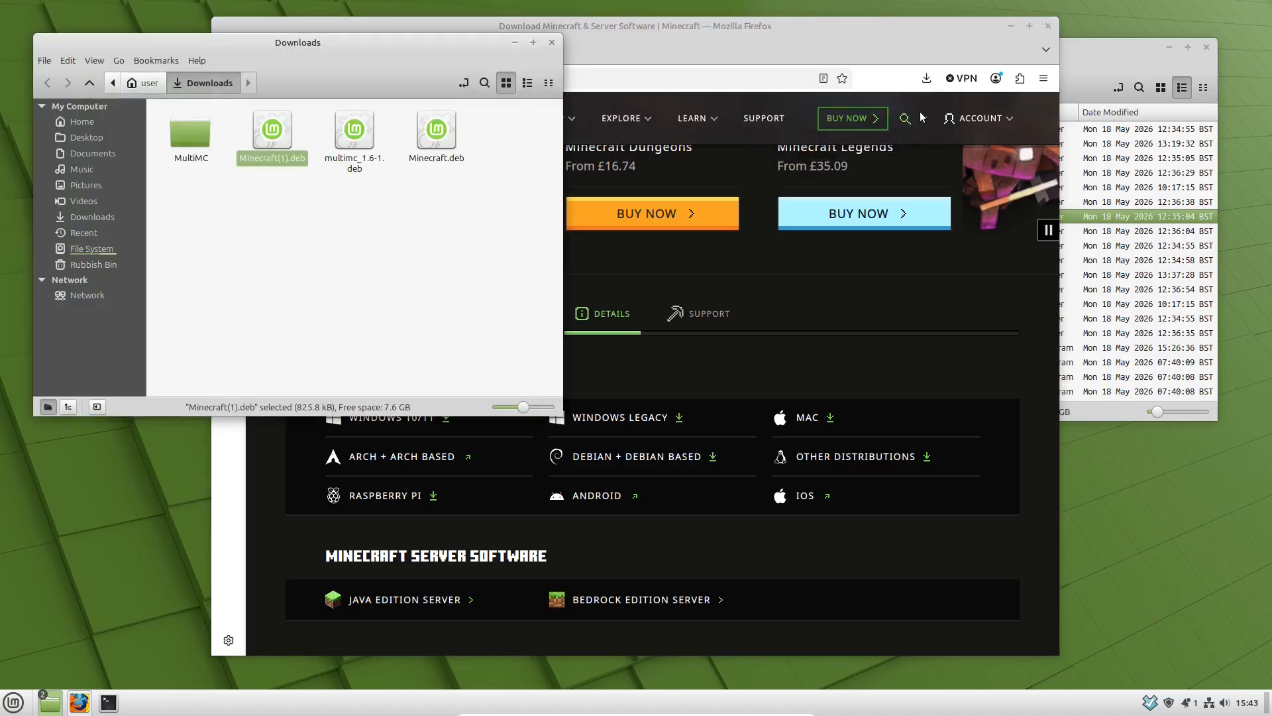
left_click(302, 200)
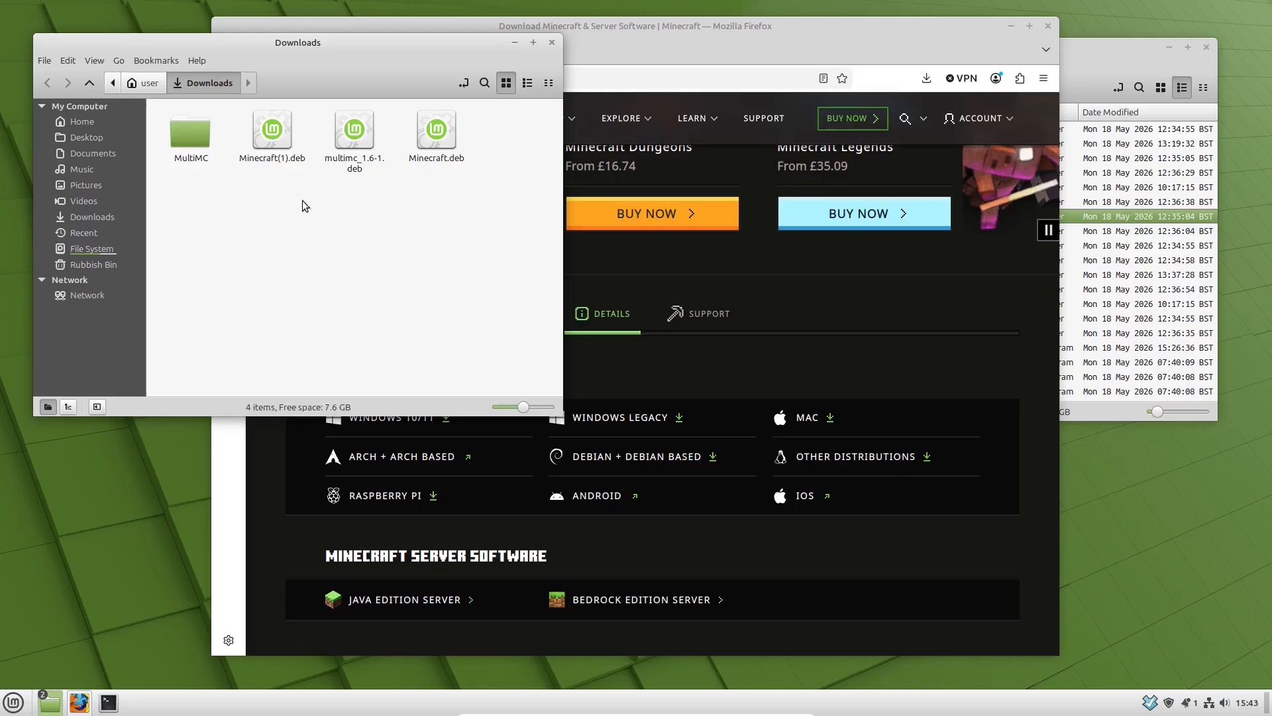
right_click(281, 135)
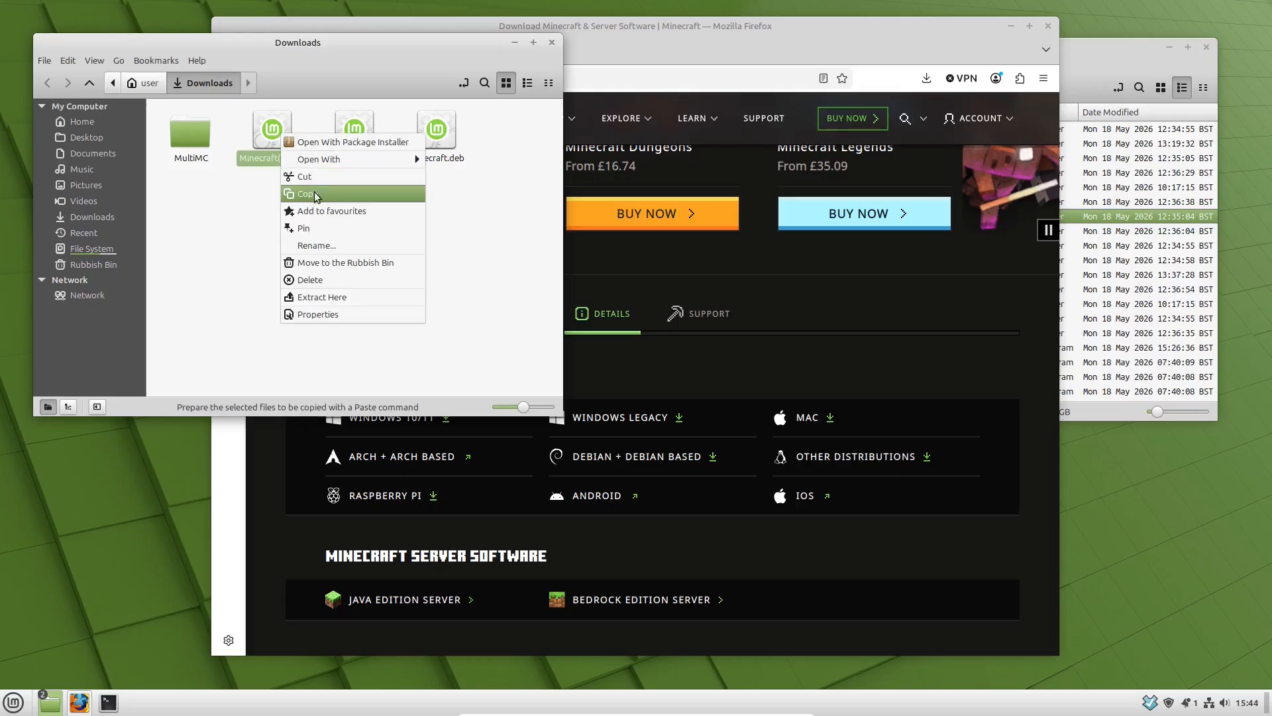
left_click(317, 279)
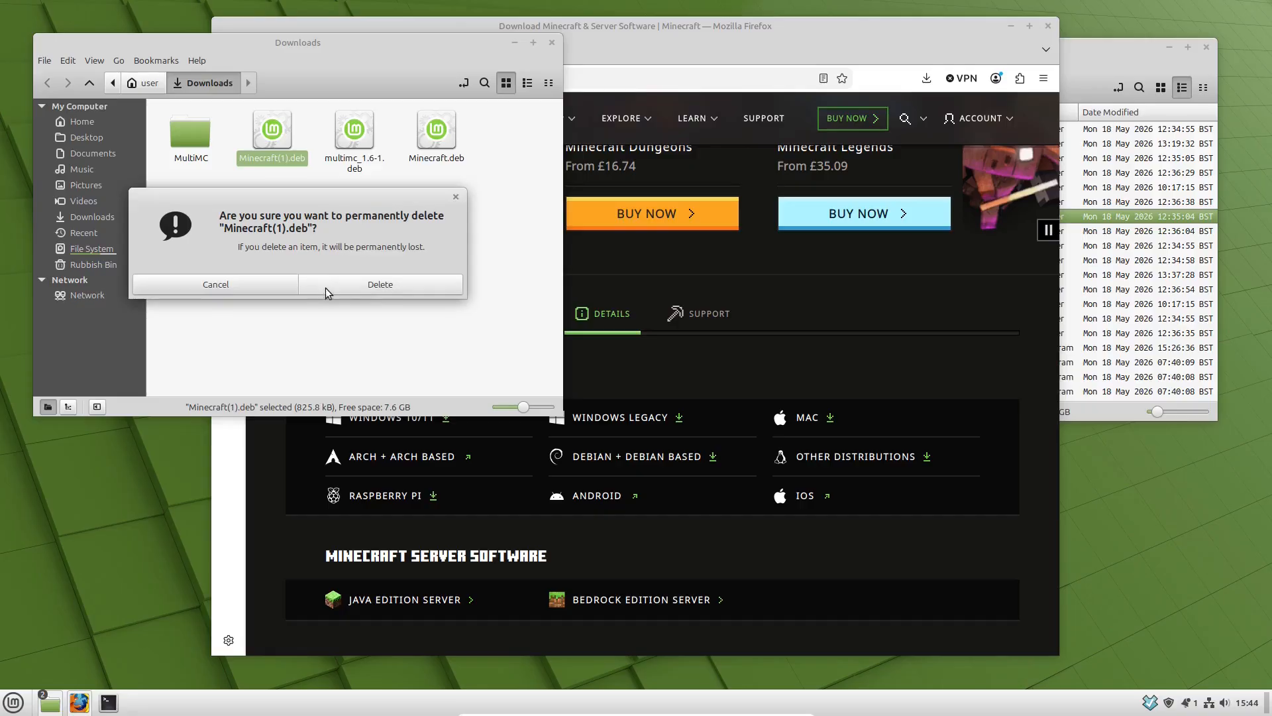
left_click(359, 285)
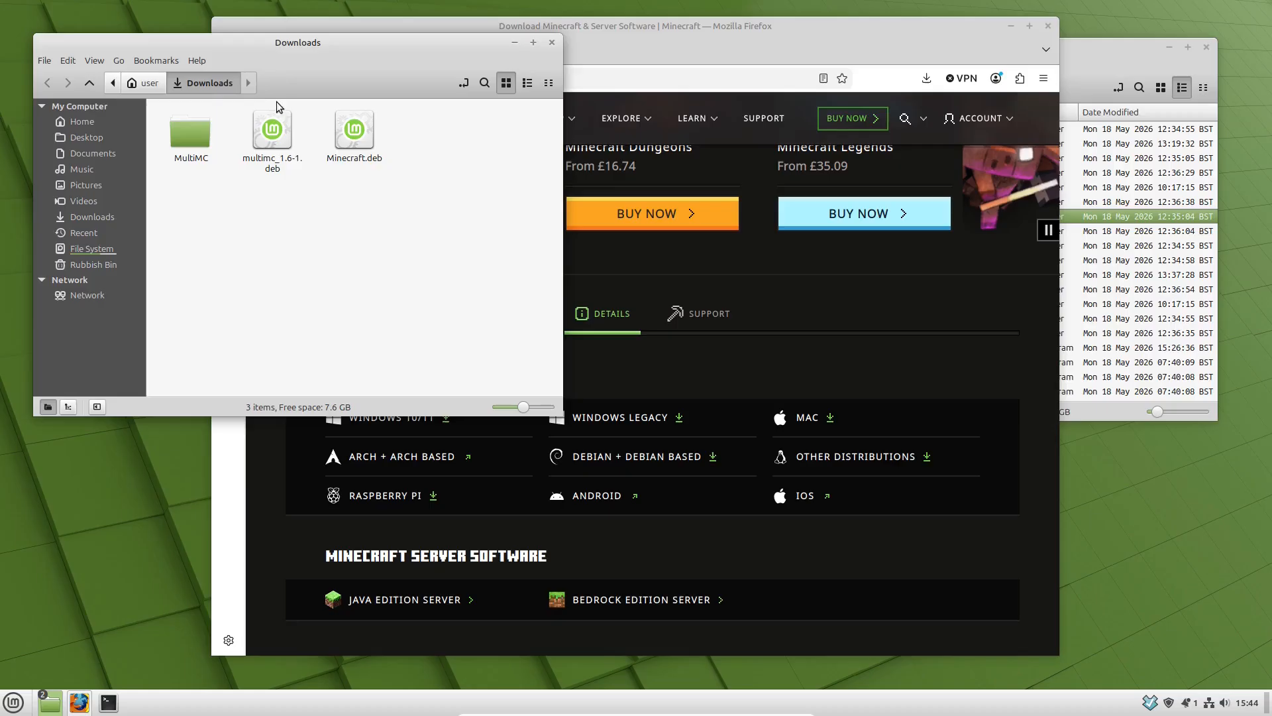
left_click_drag(358, 44, 571, 58)
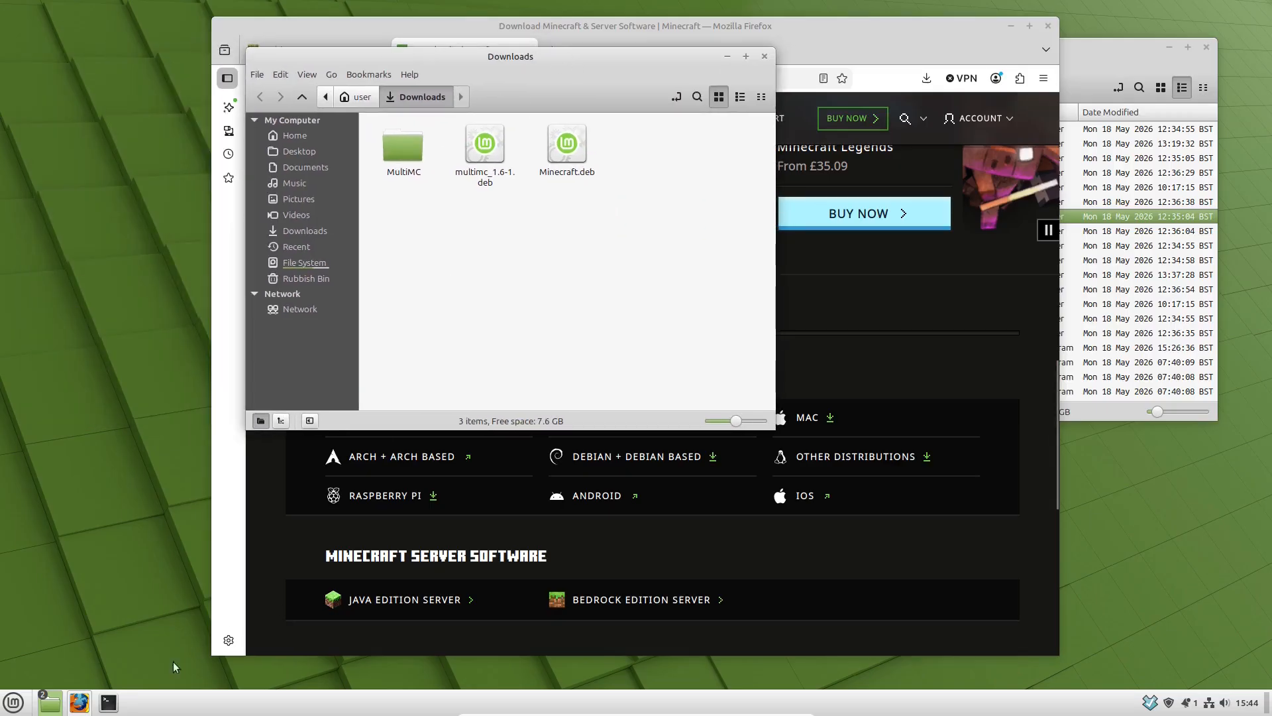
- Launch the installed Minecraft Launcher, review the Java Edition installations, and close the launcher
left_click(15, 701)
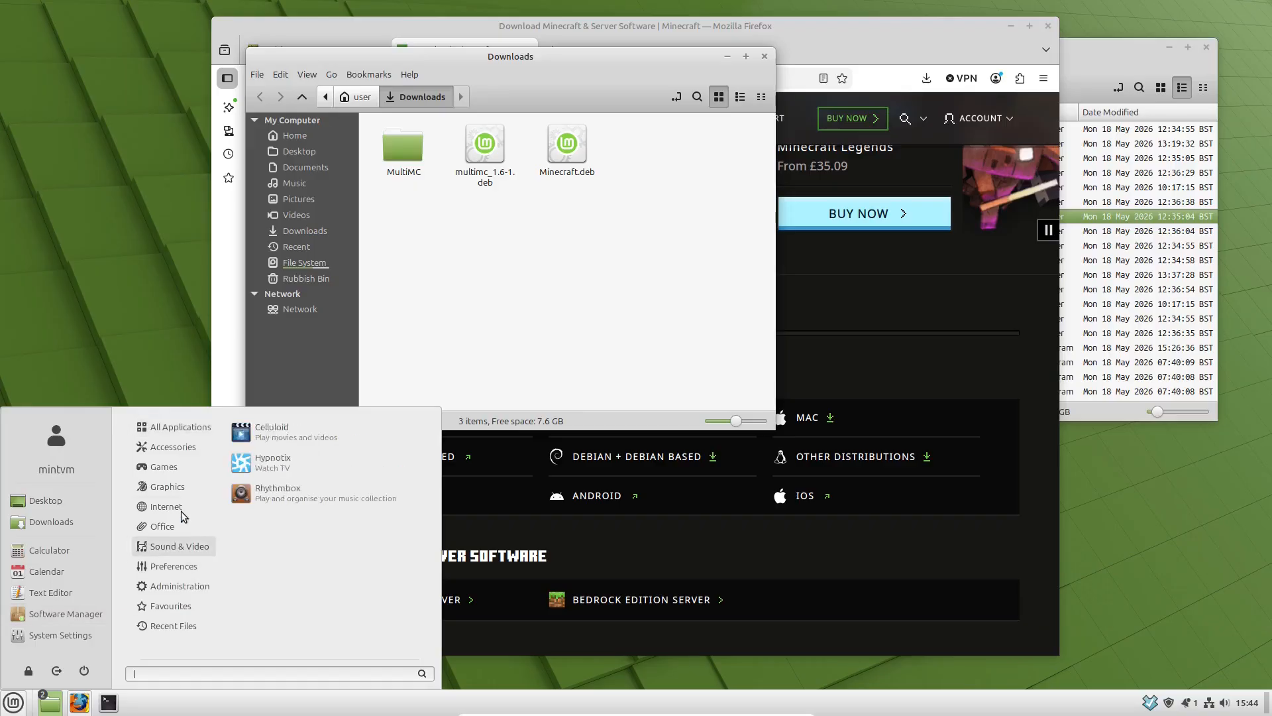
mouse_move(189, 505)
mouse_move(186, 468)
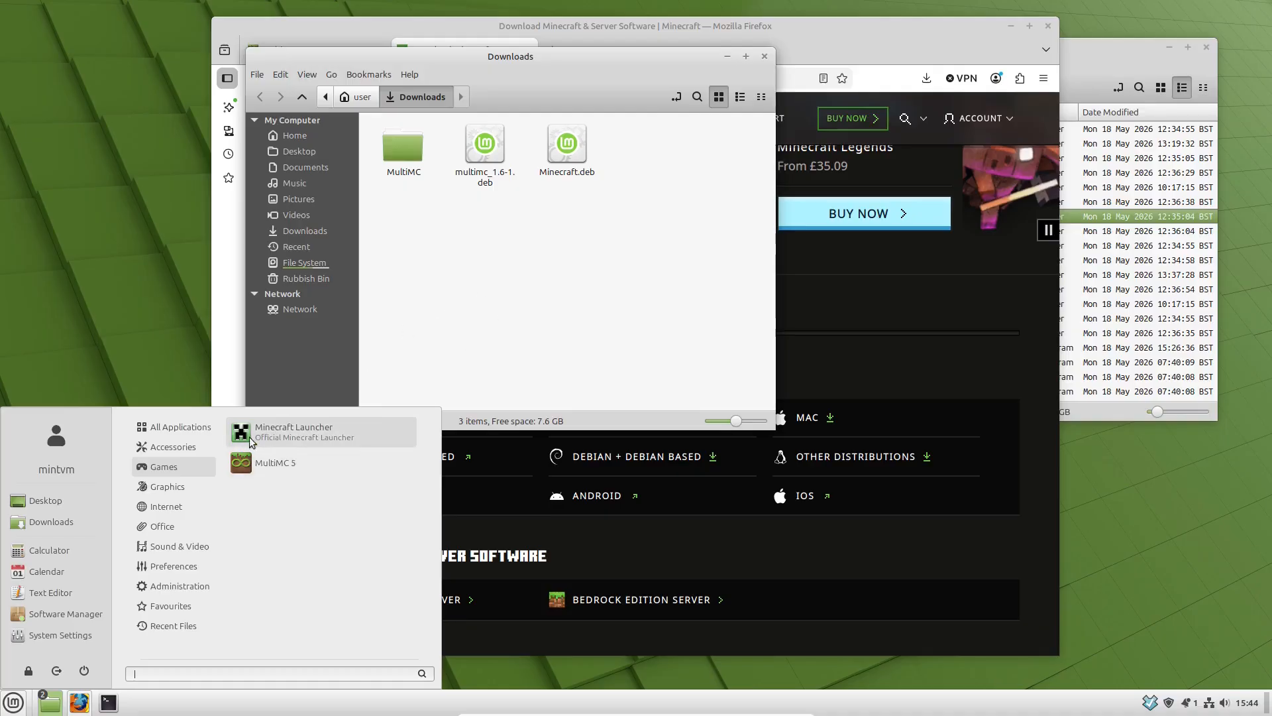
left_click(282, 439)
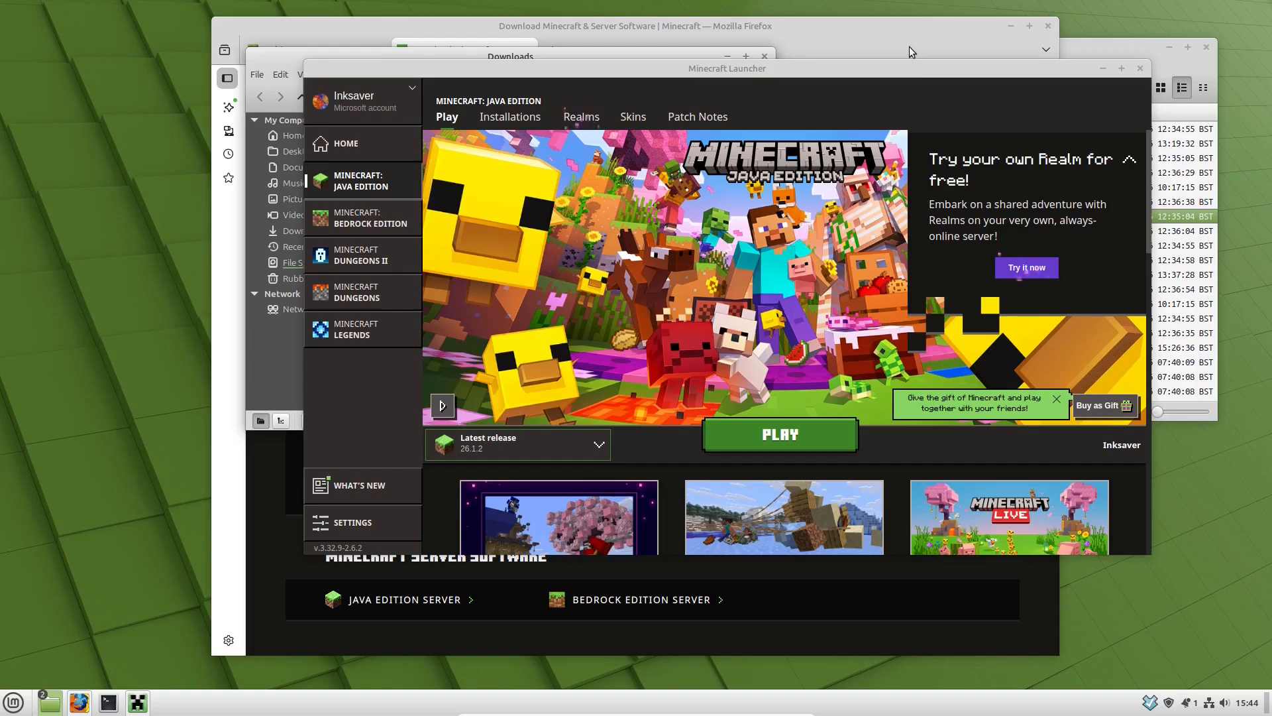
left_click_drag(917, 70, 867, 84)
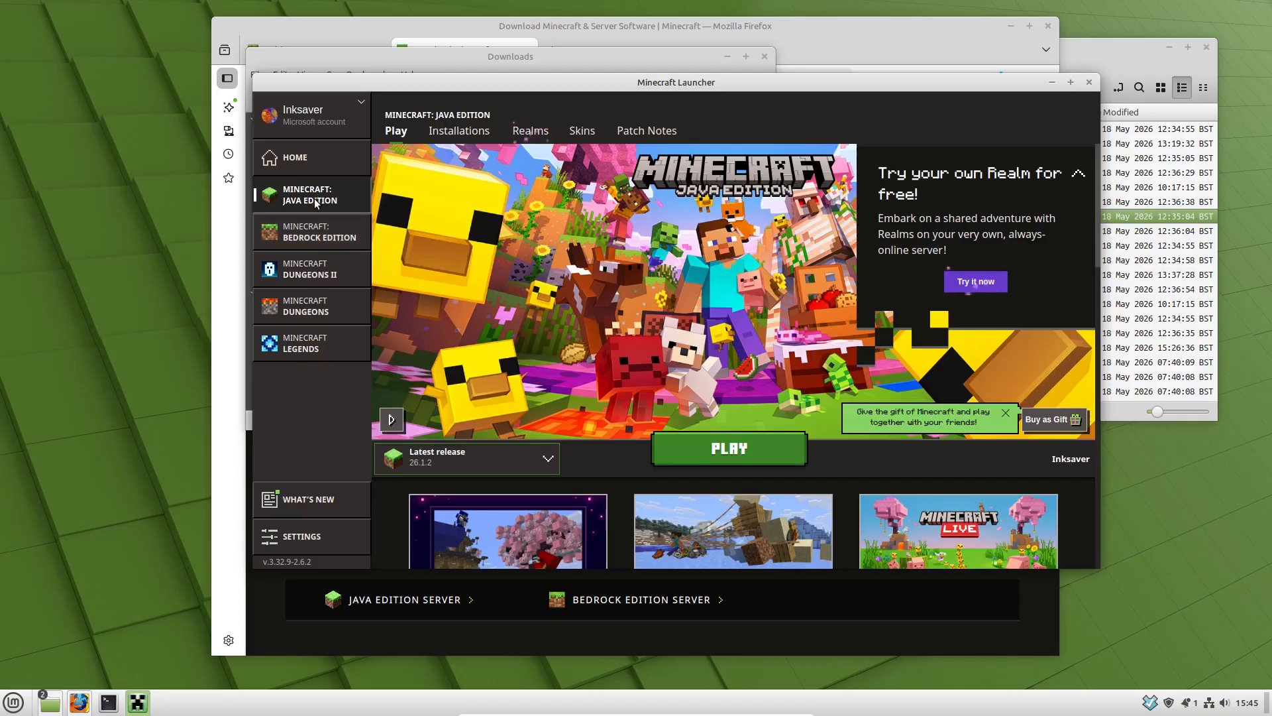
left_click(460, 132)
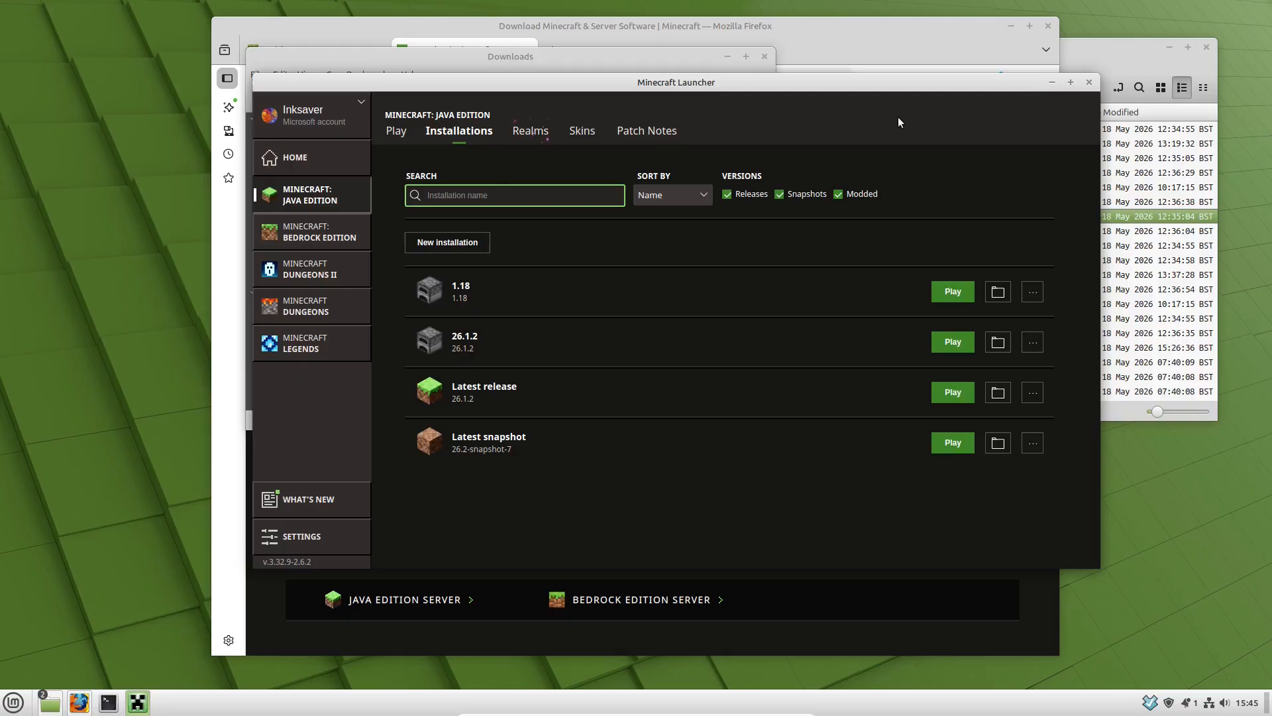
left_click(1089, 83)
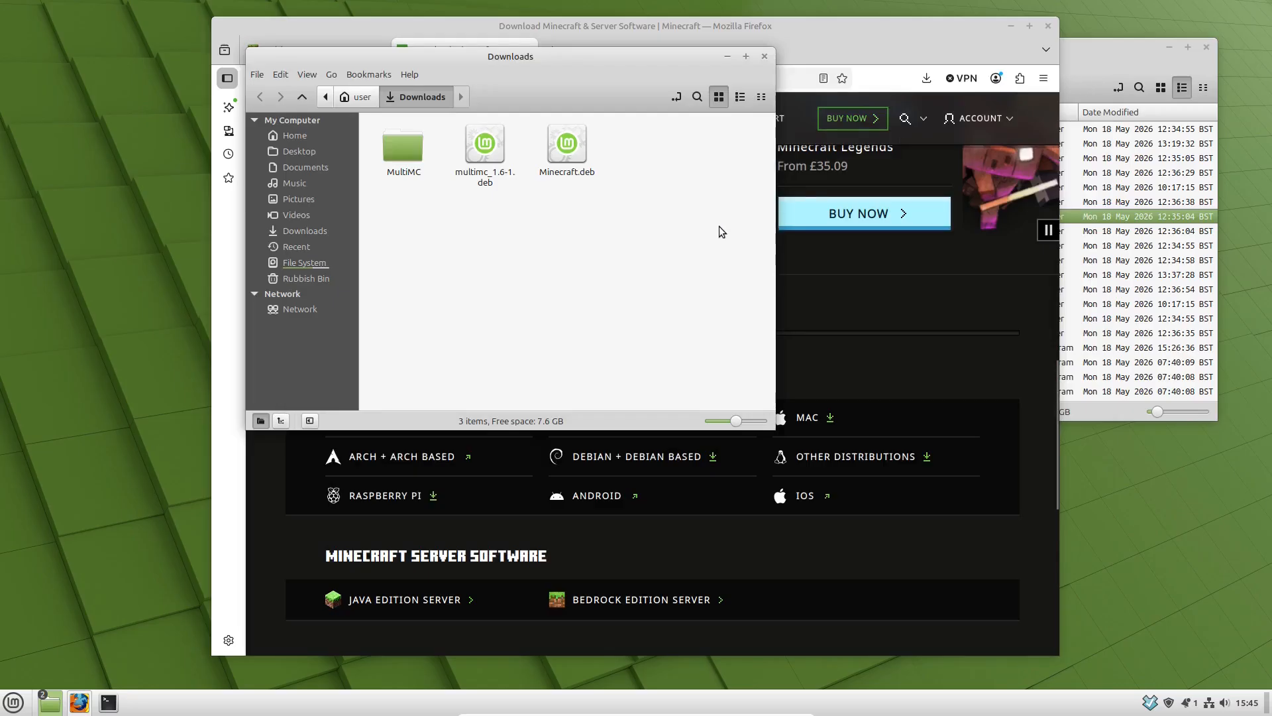
- Check that hidden files are shown in the home folder and browse to .minecraft/runtime/java-runtime-beta/linux
left_click(286, 136)
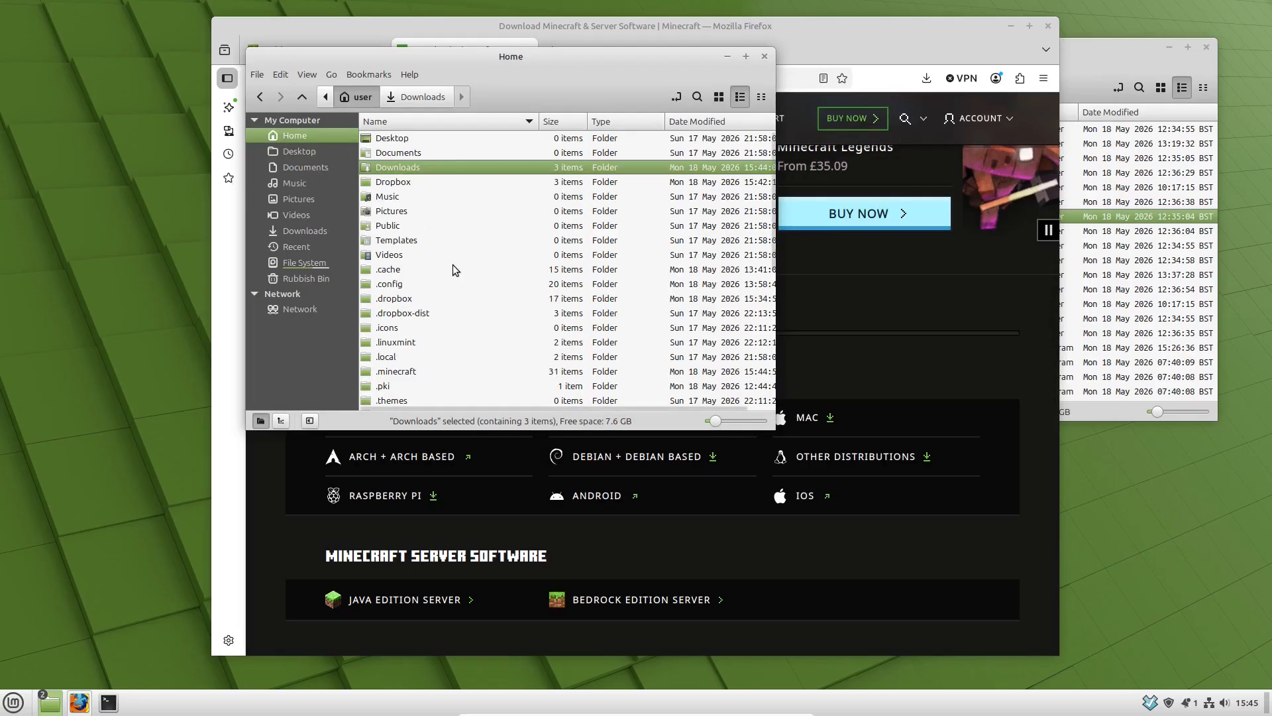
left_click(311, 77)
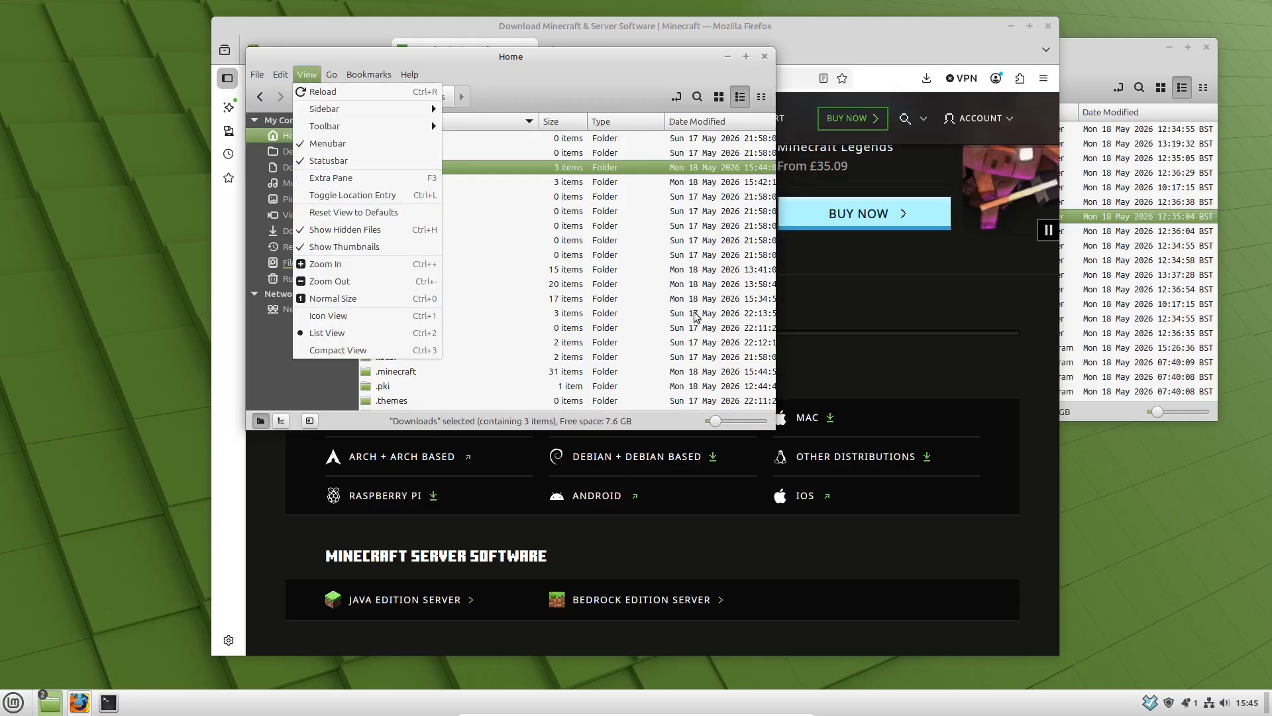
left_click(668, 327)
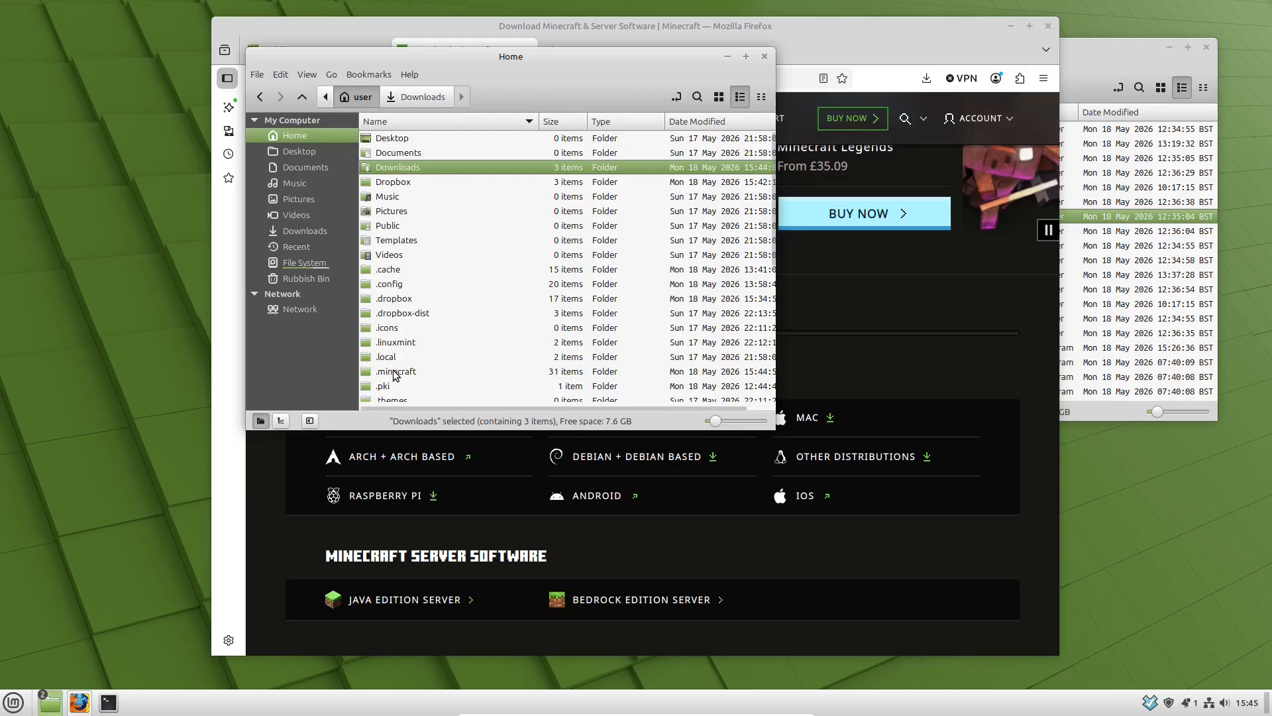
double_click(397, 372)
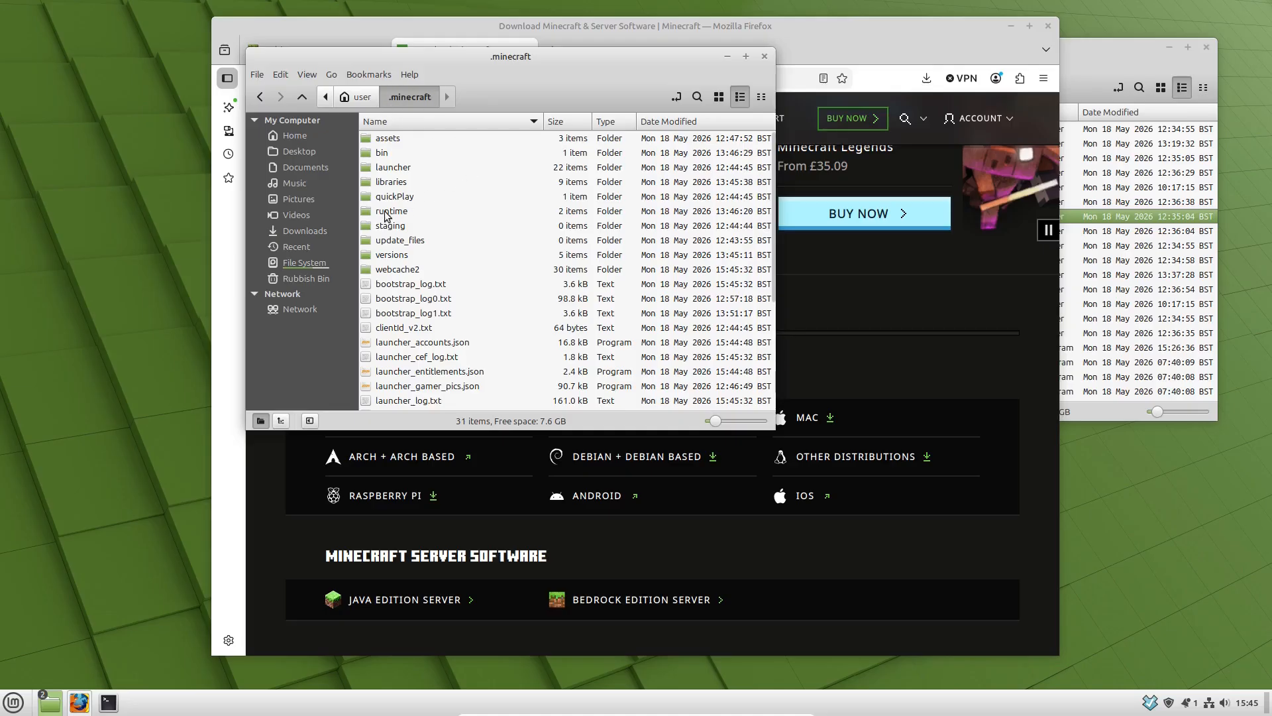
double_click(385, 211)
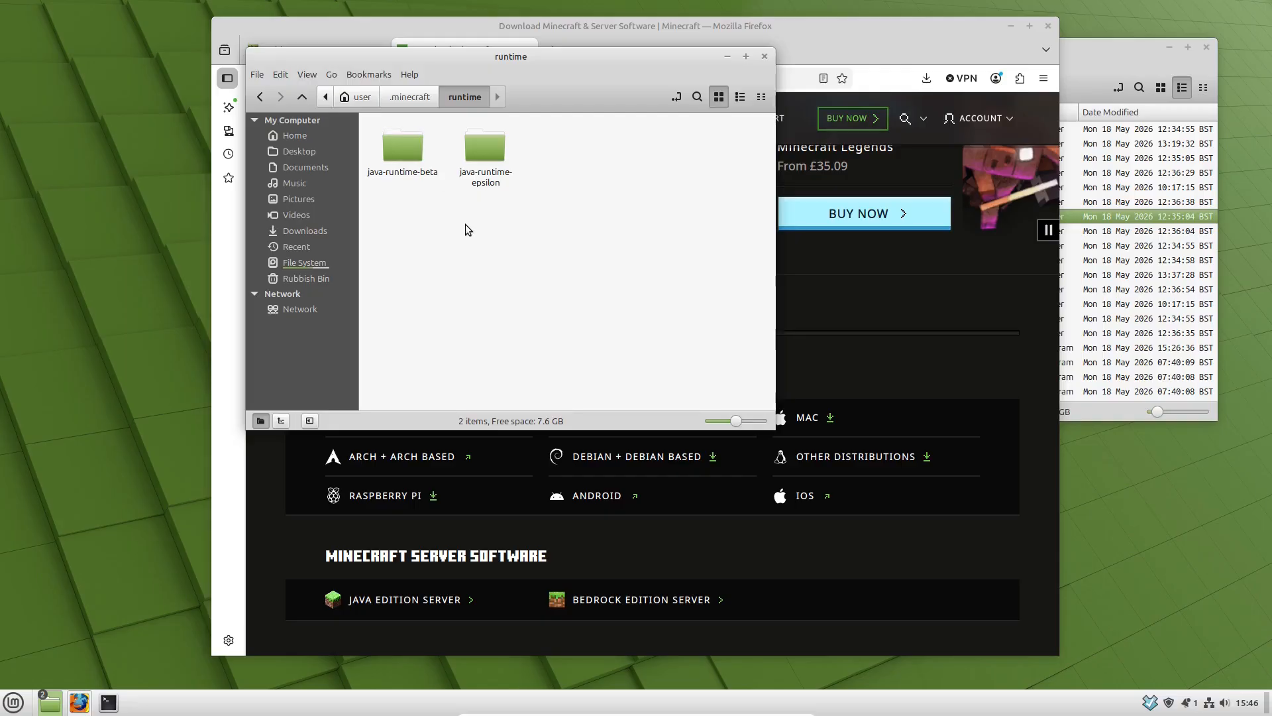
double_click(403, 153)
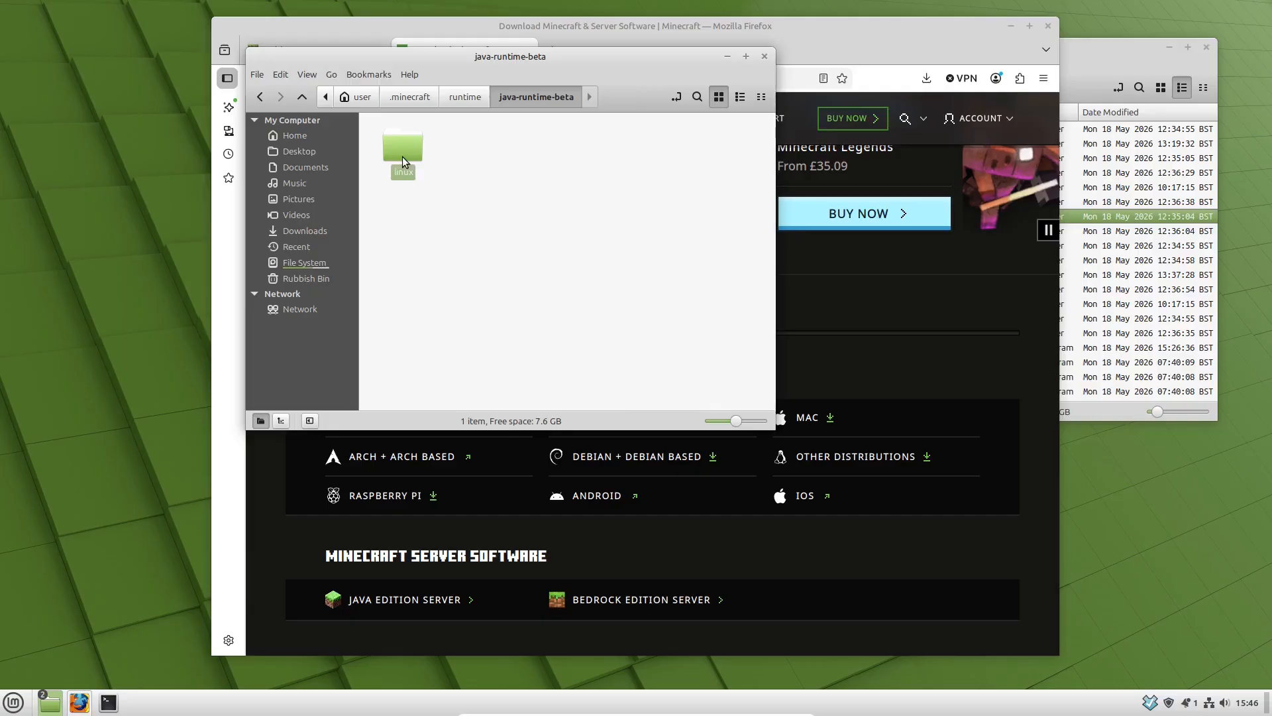
double_click(403, 156)
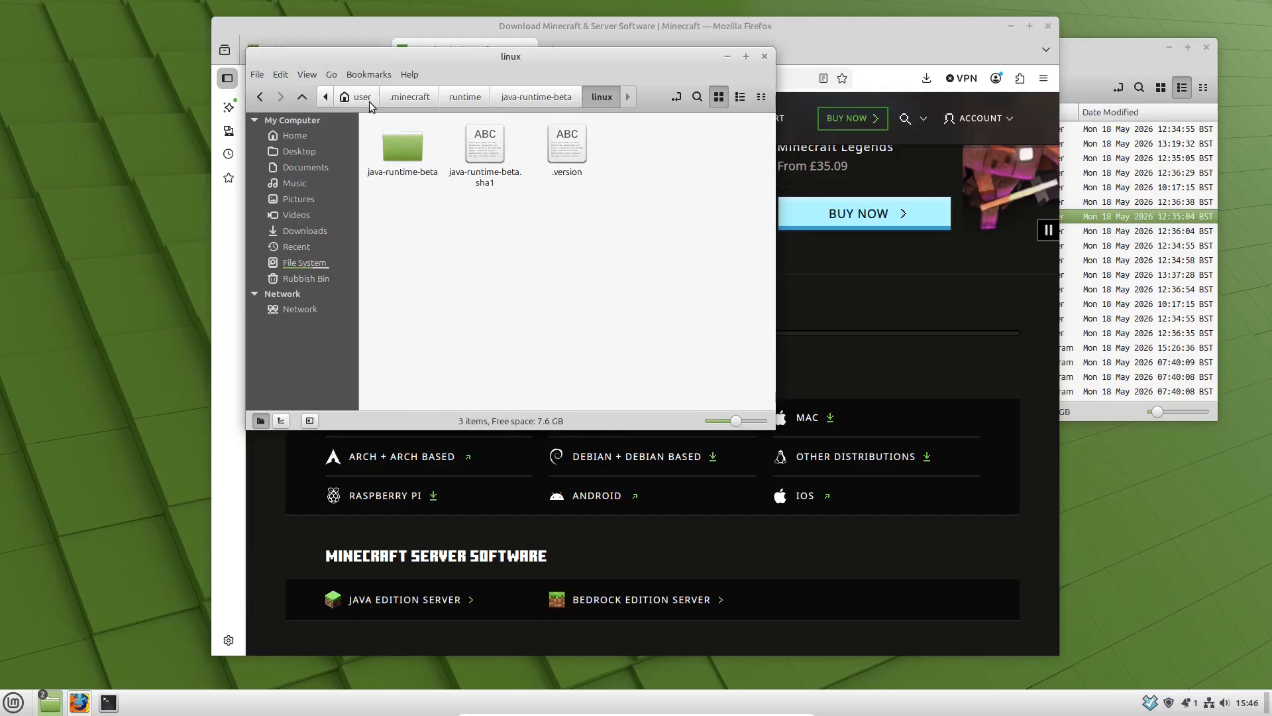
- Browse to the linux folder inside .minecraft/runtime/java-runtime-epsilon
left_click(455, 97)
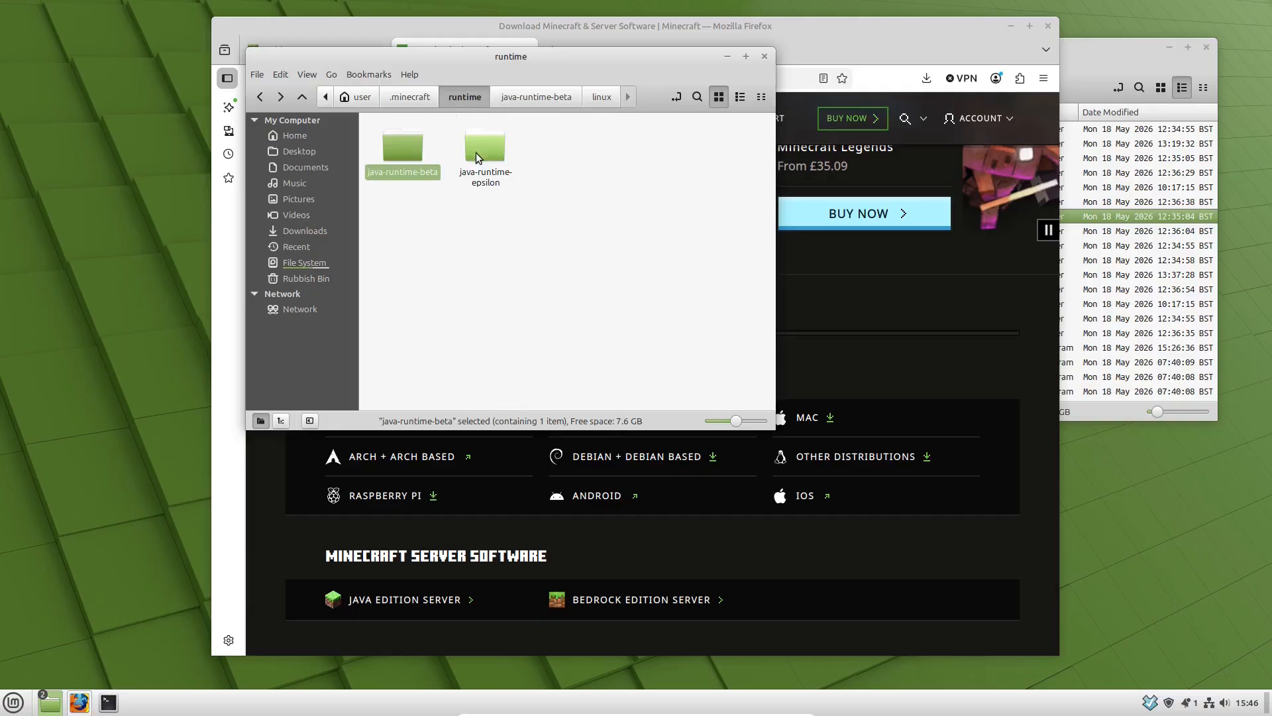
double_click(476, 153)
double_click(406, 151)
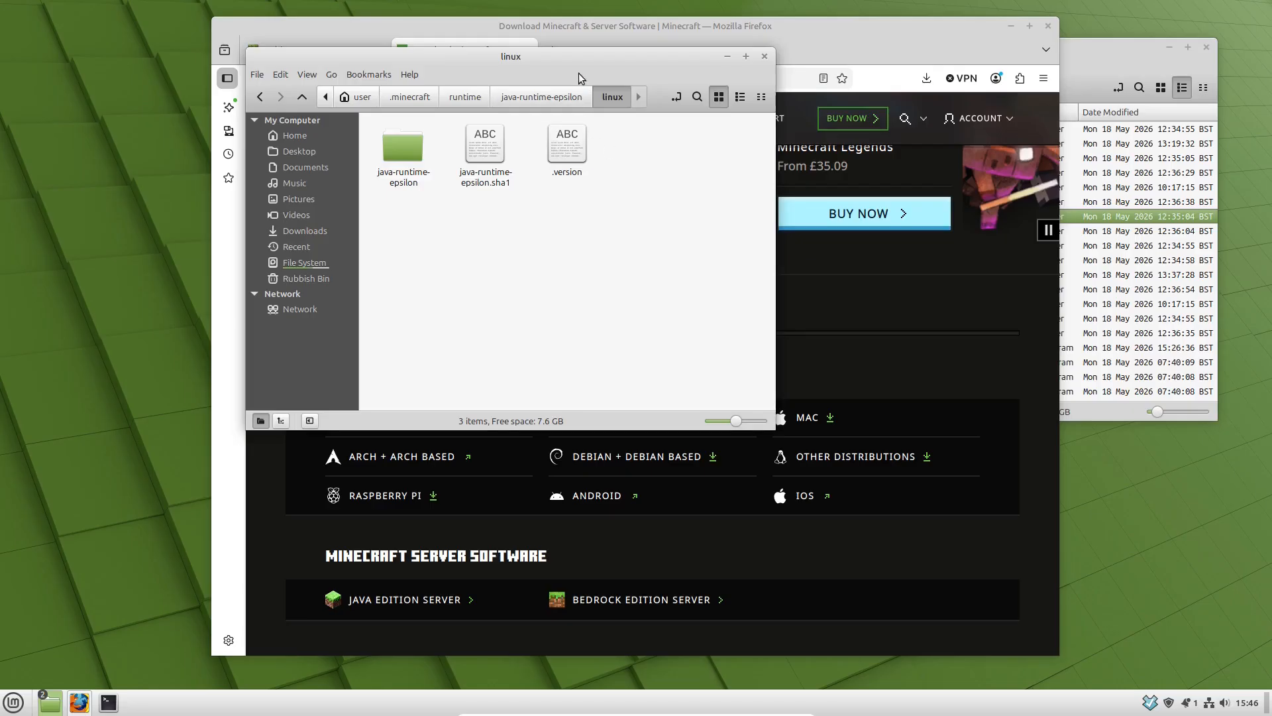
- Inspect the windows and linux runtime folders under Dropbox/multimc/java, and return to the Dropbox folder
left_click(1097, 51)
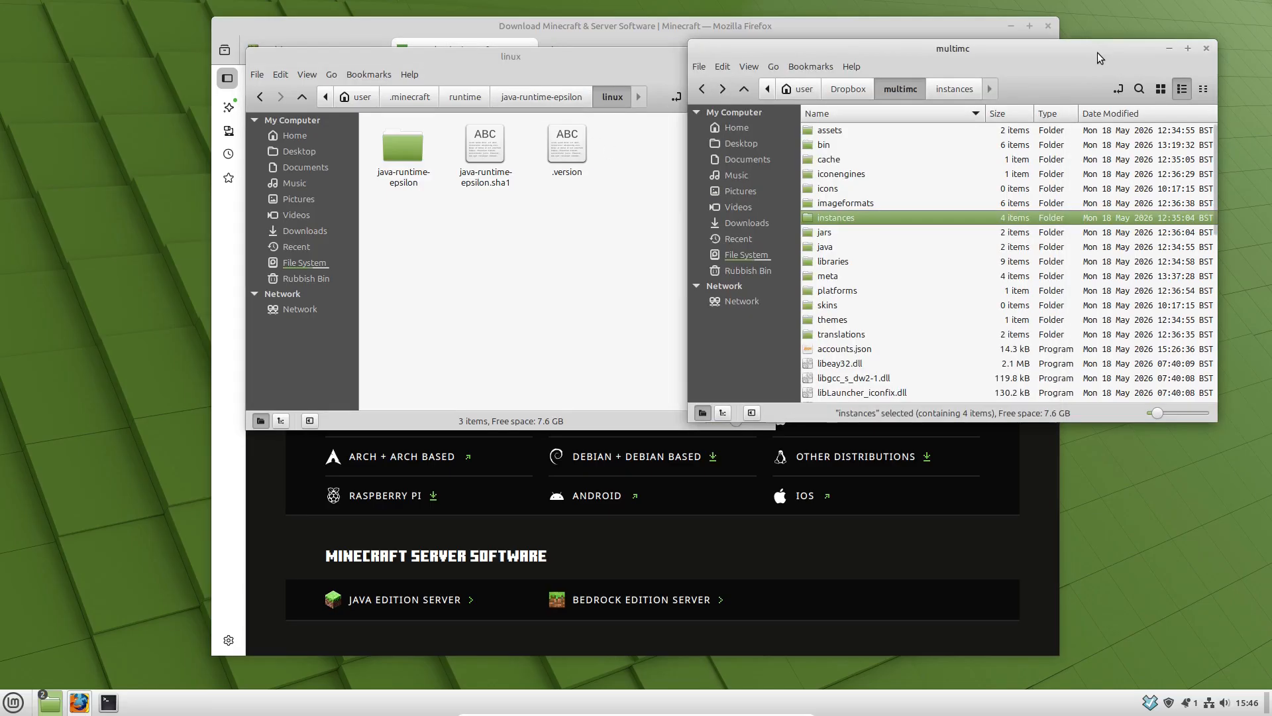
left_click(822, 249)
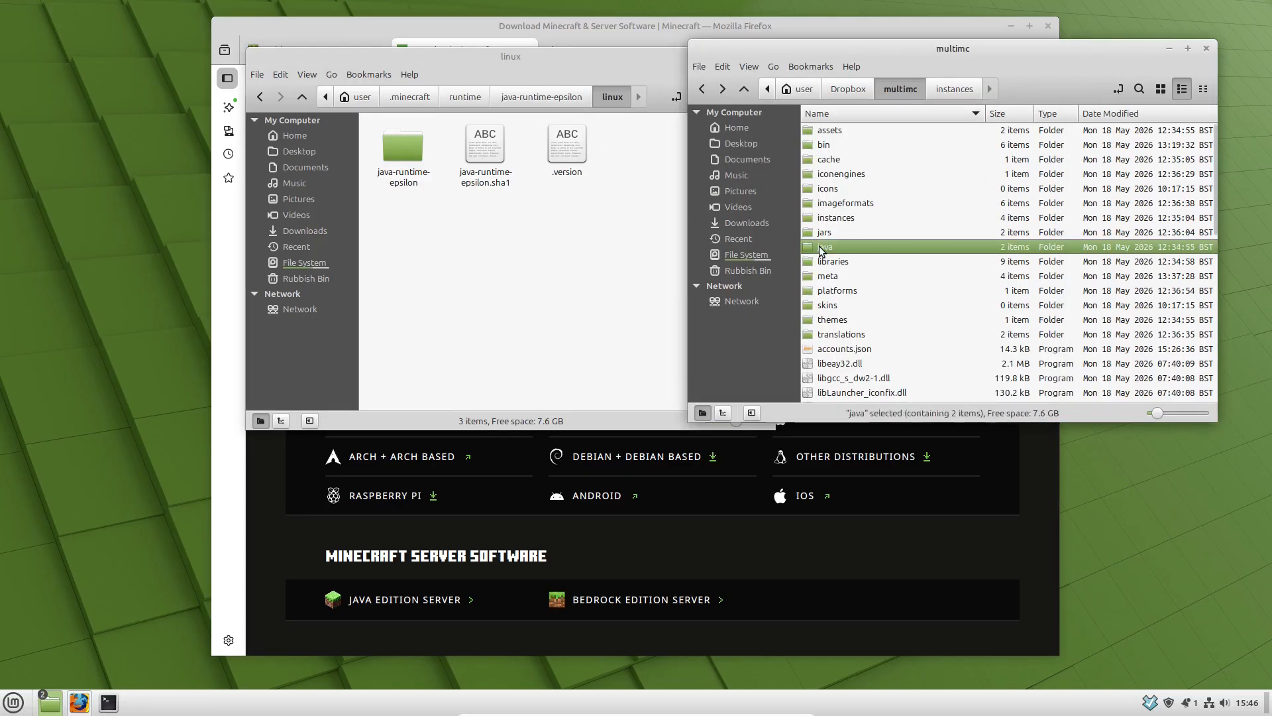
double_click(822, 249)
double_click(921, 150)
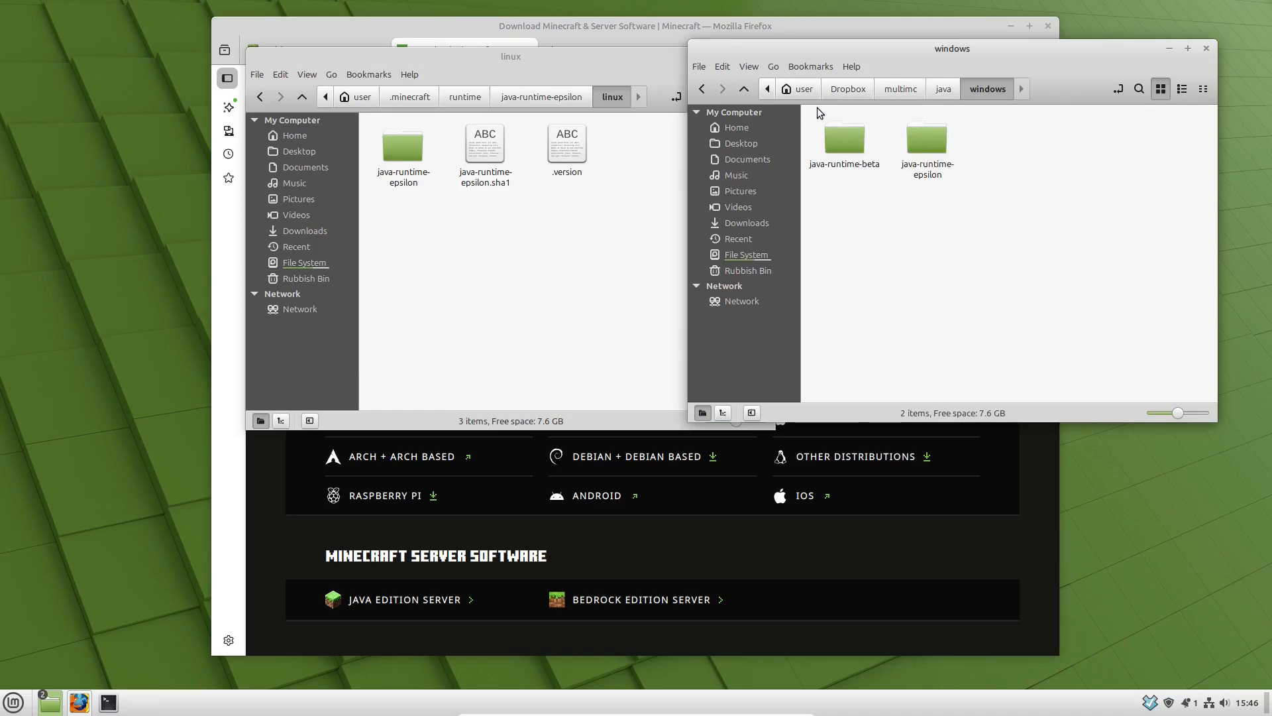
left_click(894, 90)
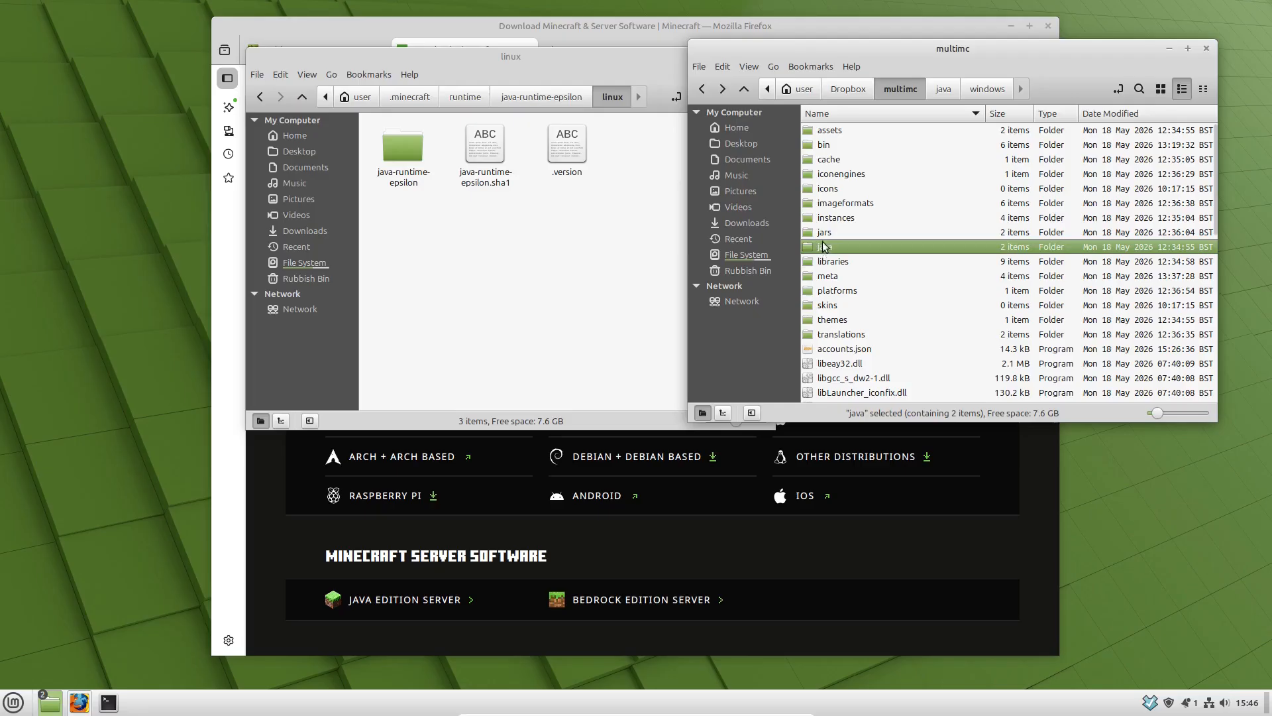
double_click(827, 247)
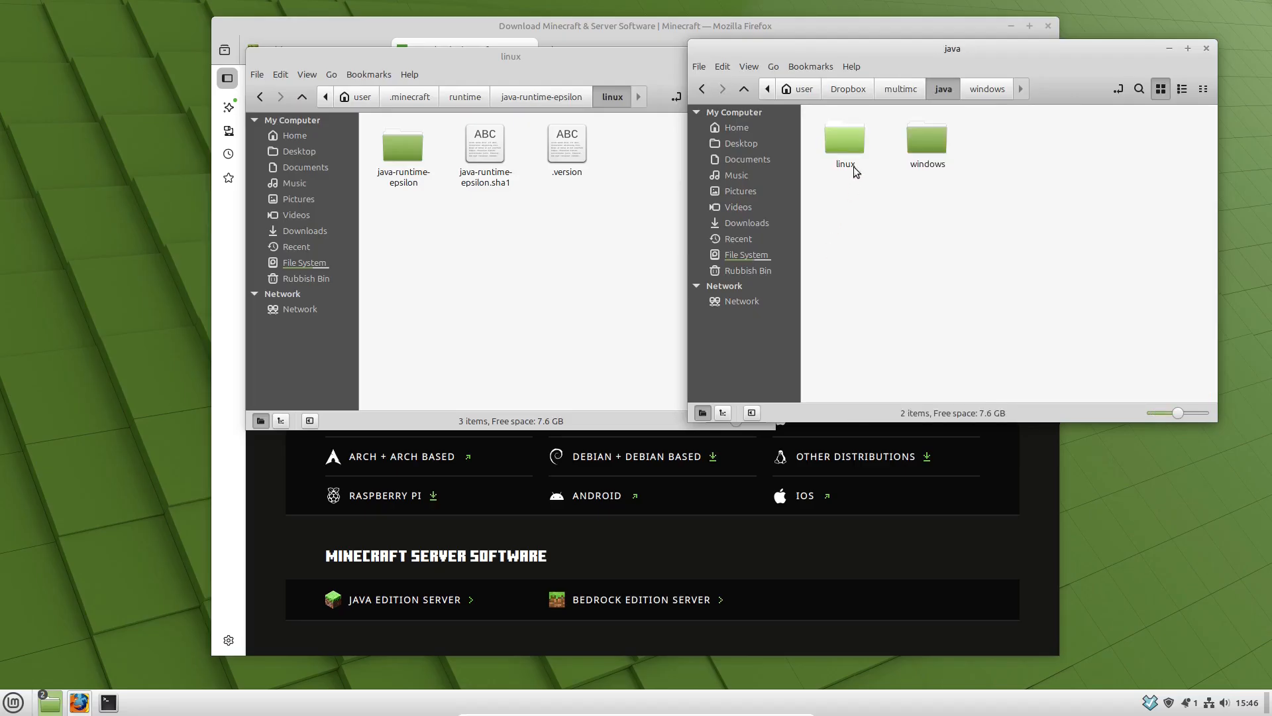
double_click(842, 148)
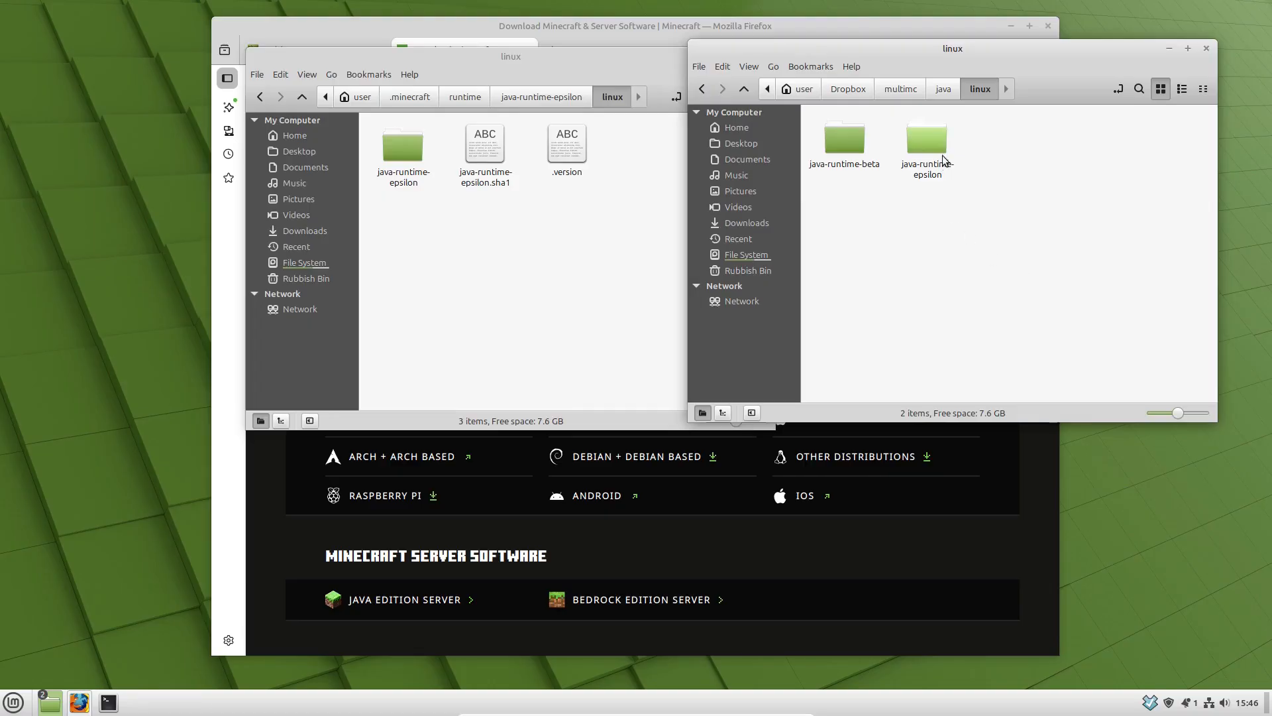
left_click(901, 93)
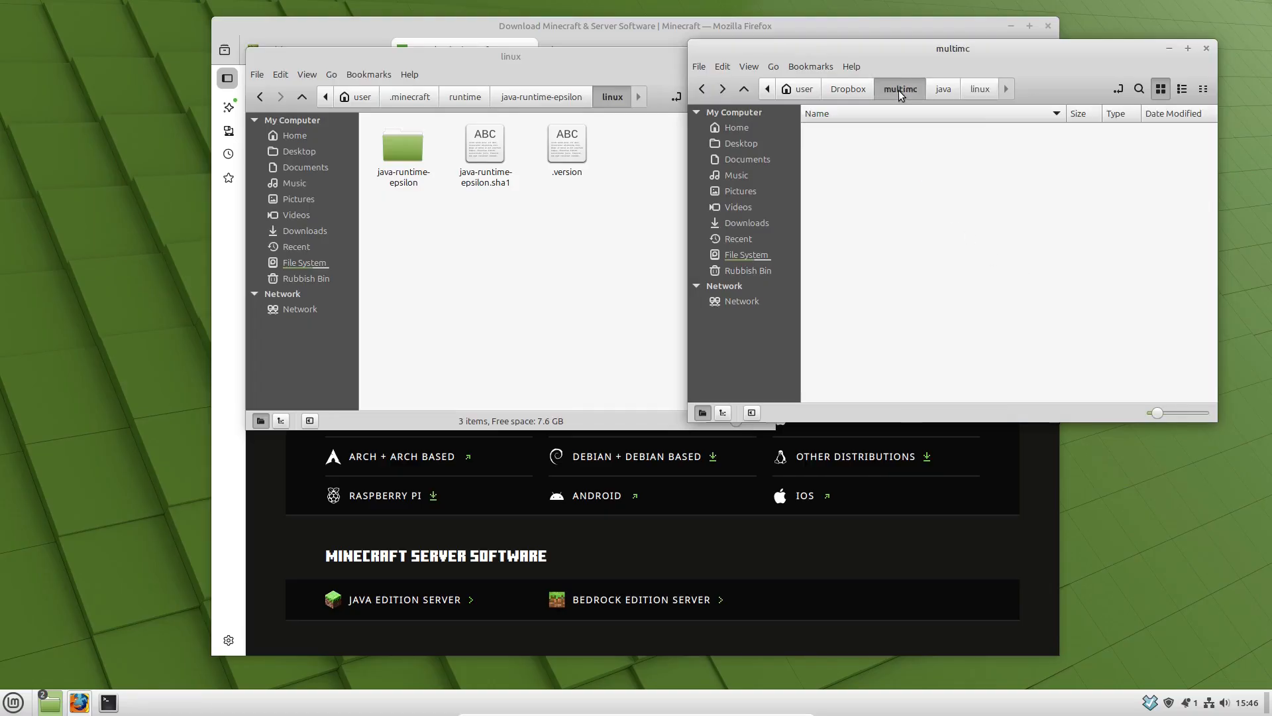
left_click(860, 92)
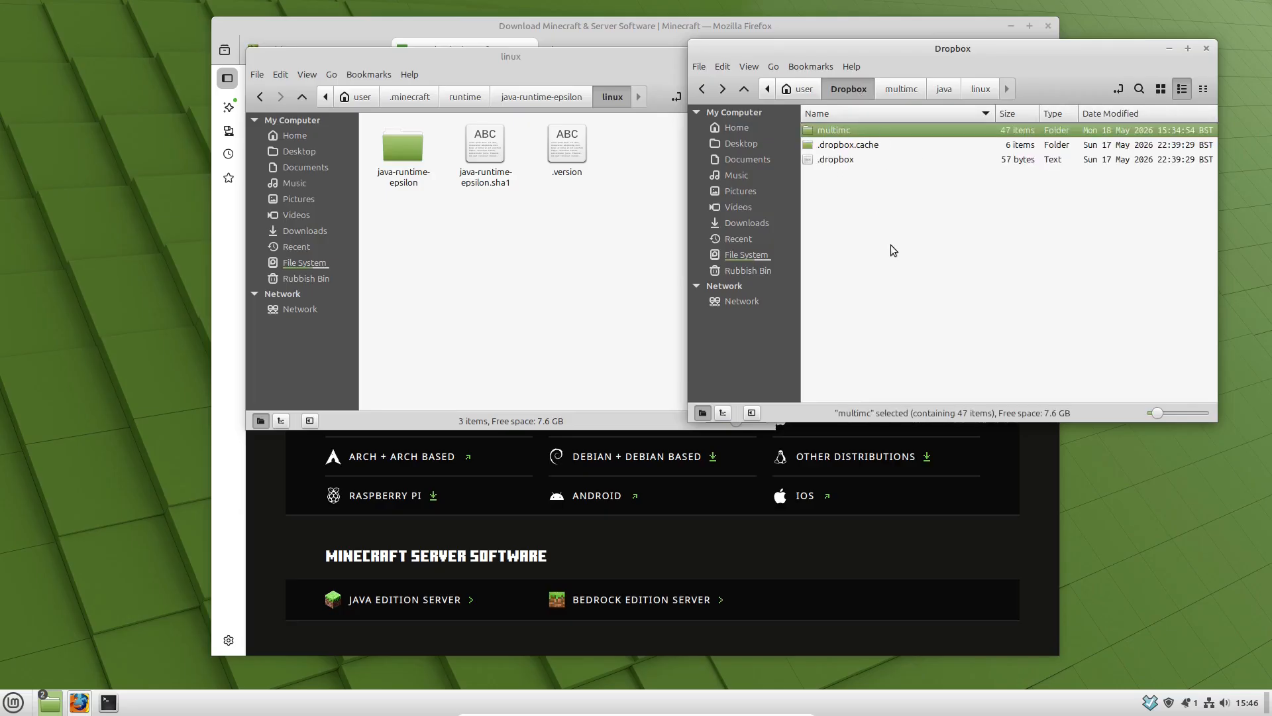
- Close the file window showing the java-runtime-epsilon linux folder and the Minecraft download page, keeping the MultiMC page open
left_click(627, 286)
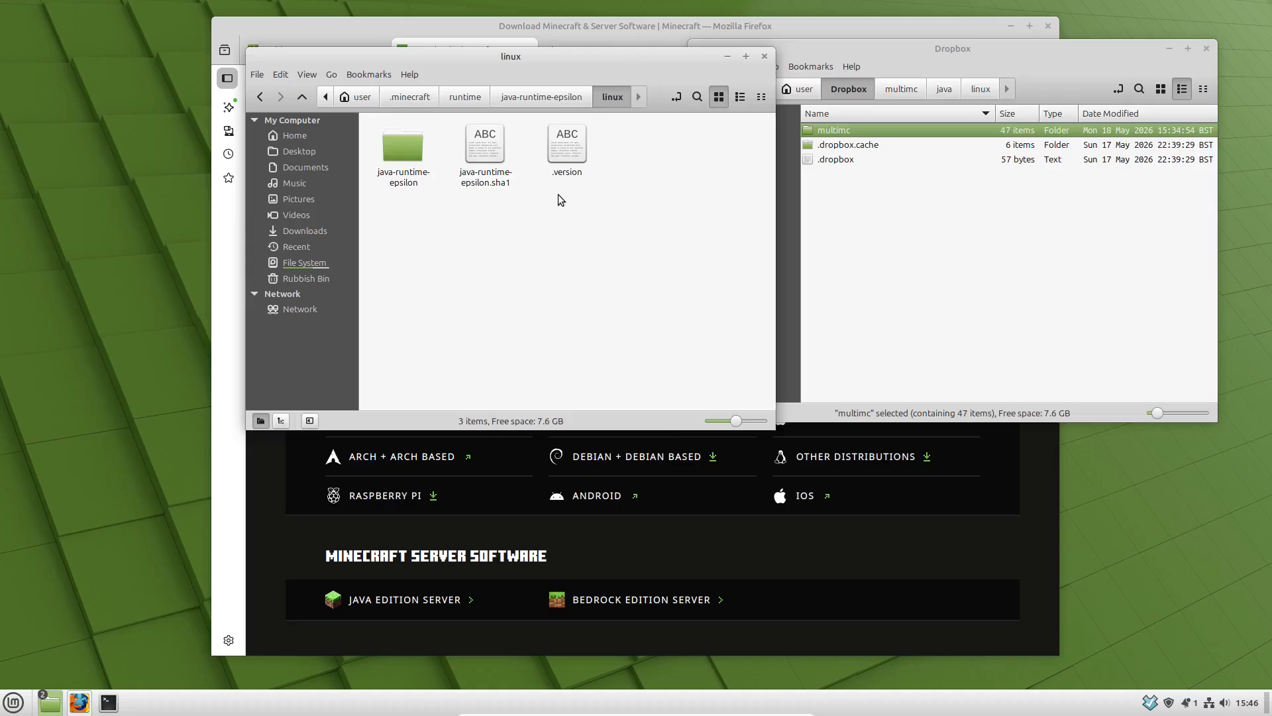
left_click(765, 56)
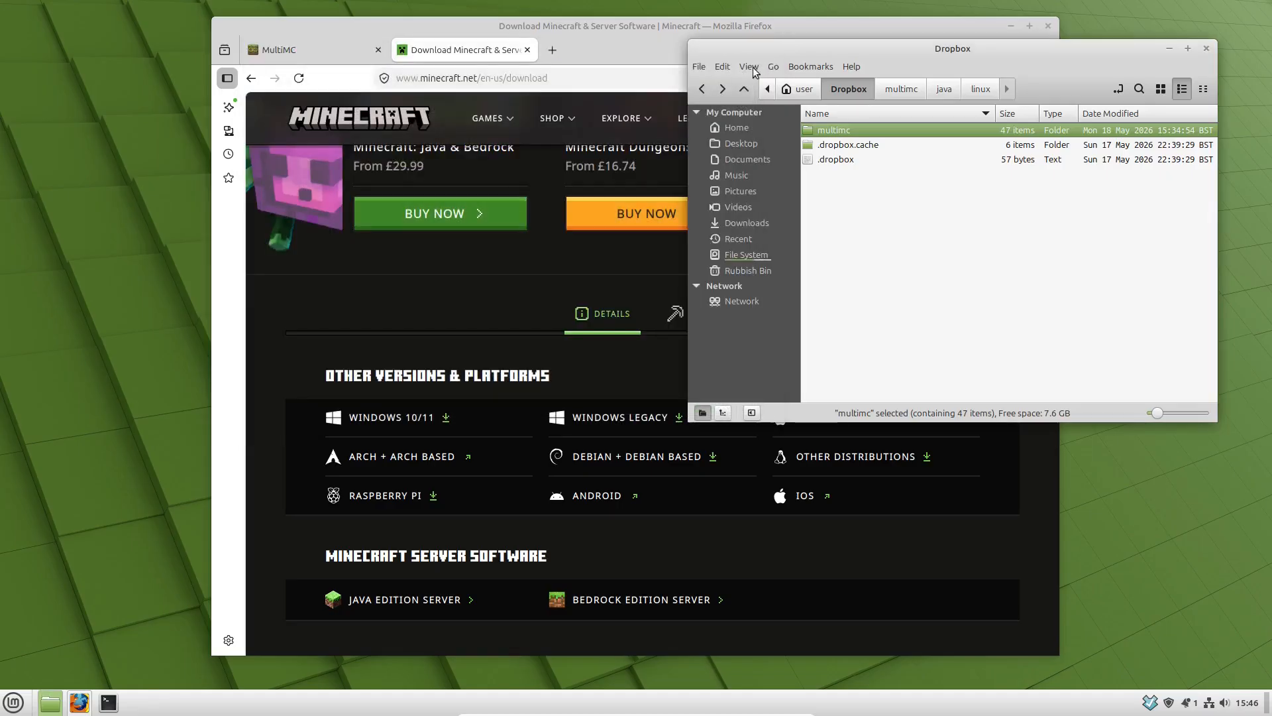
left_click(527, 51)
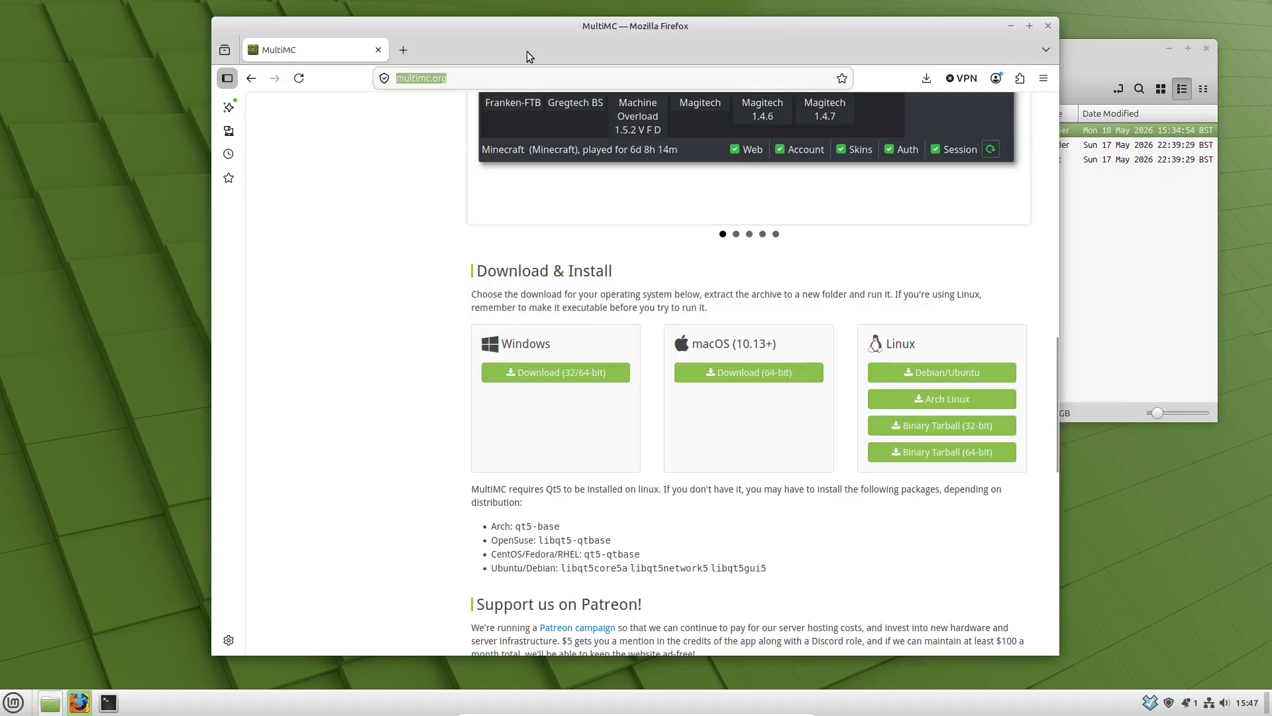
left_click(475, 79)
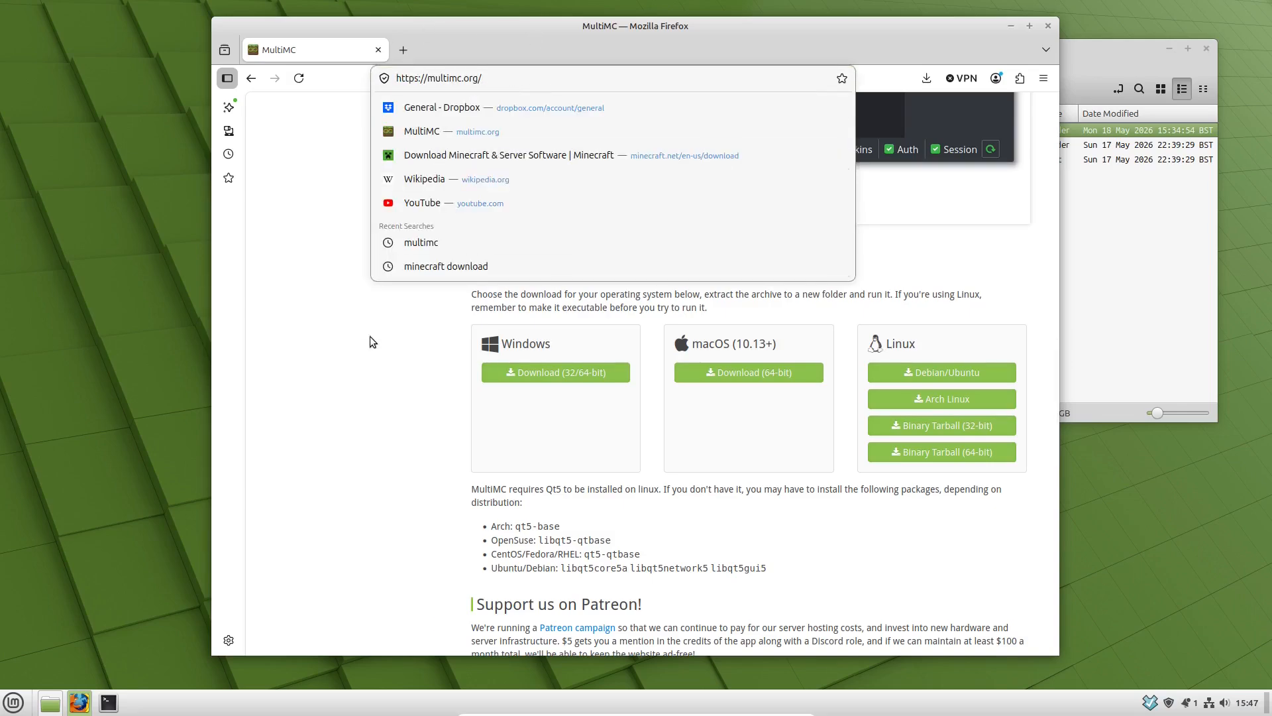
left_click(339, 403)
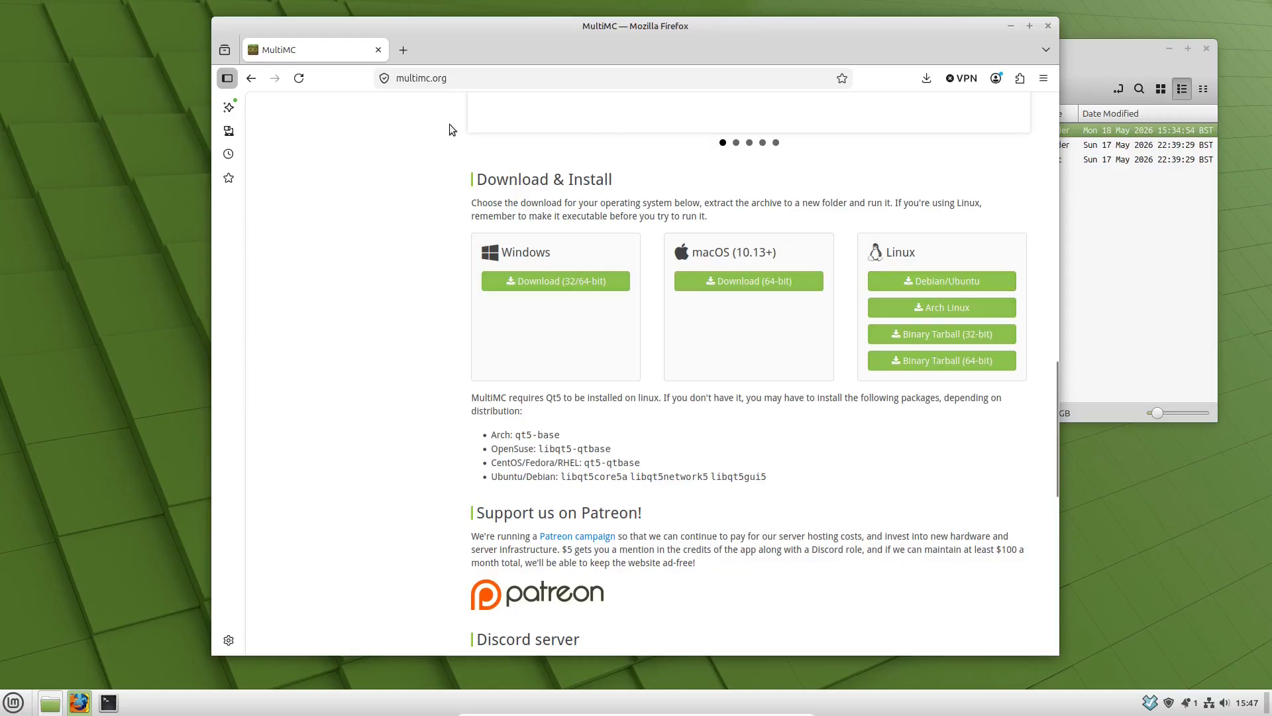
- Switch to the file manager and inspect the multimc_1.6-1.deb package and the MultiMC folder in Downloads
left_click(1129, 251)
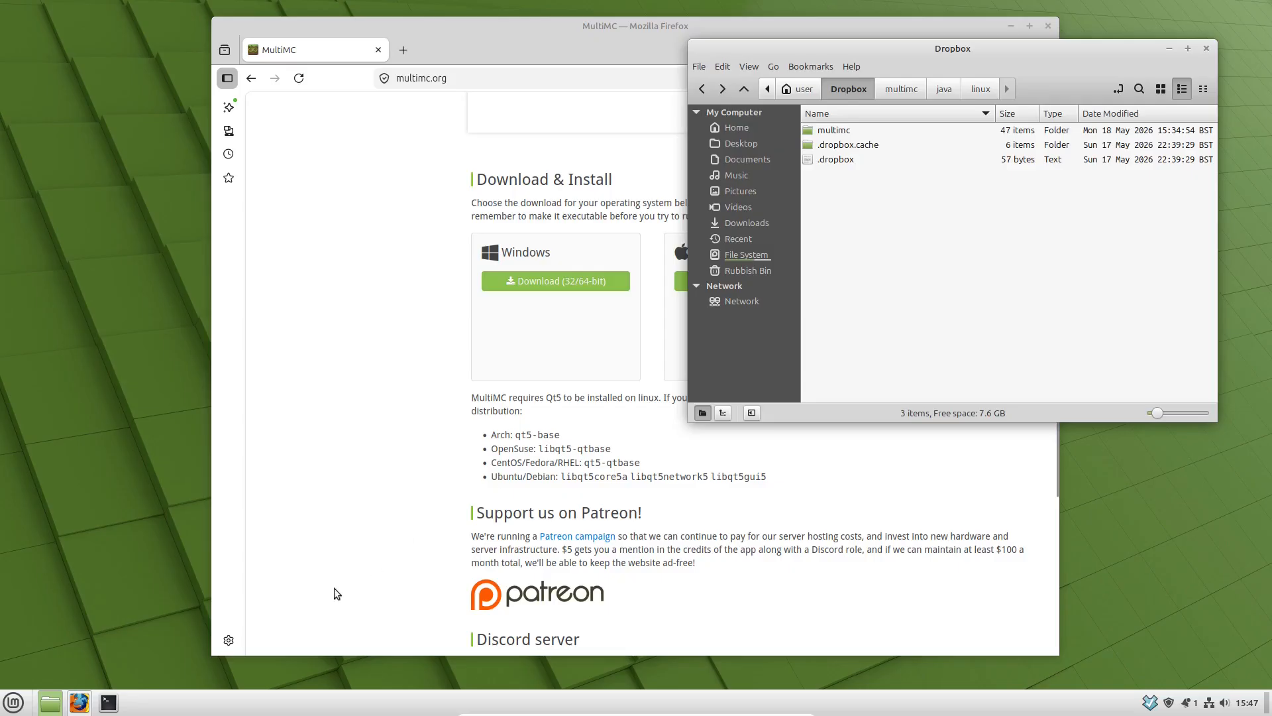
mouse_move(48, 711)
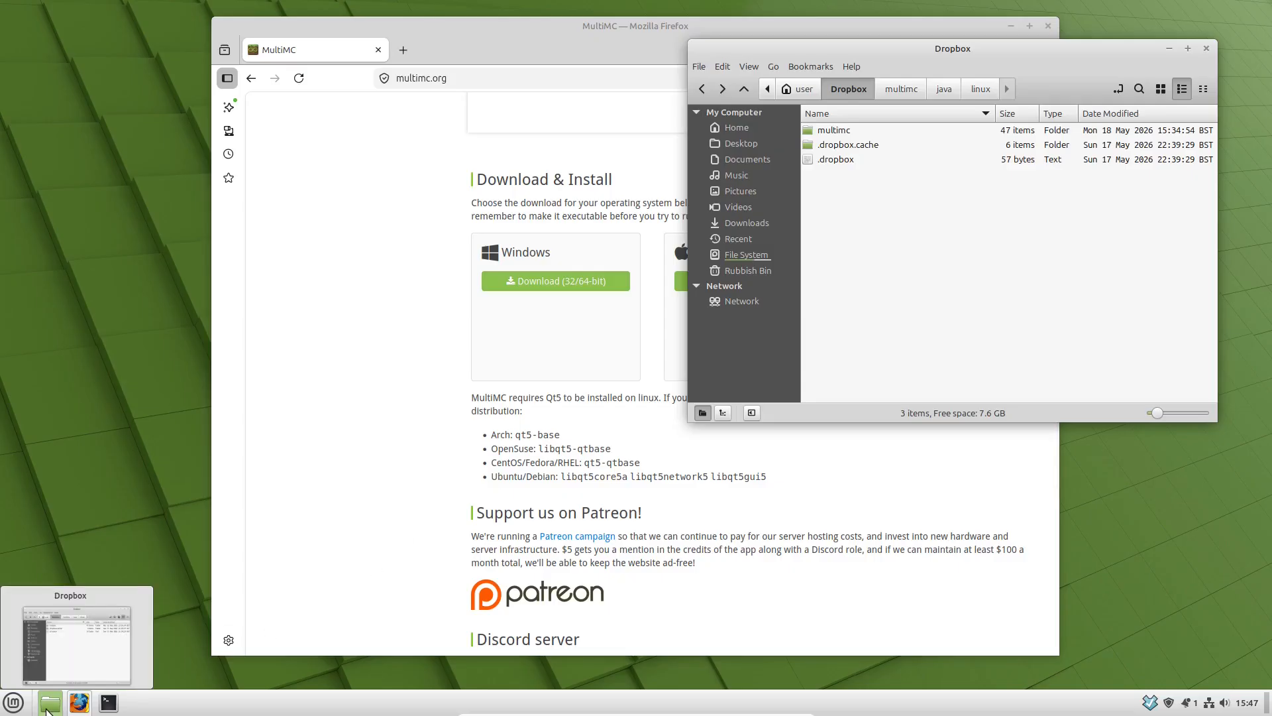
left_click(743, 221)
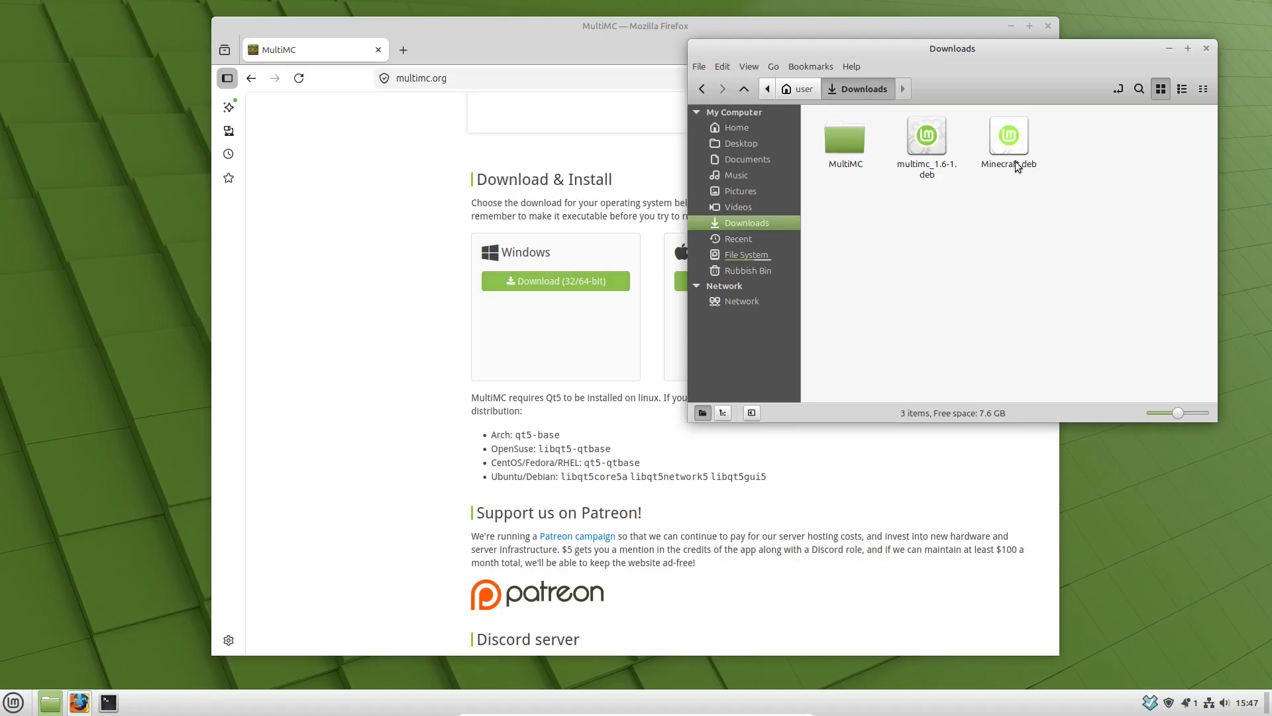
right_click(939, 163)
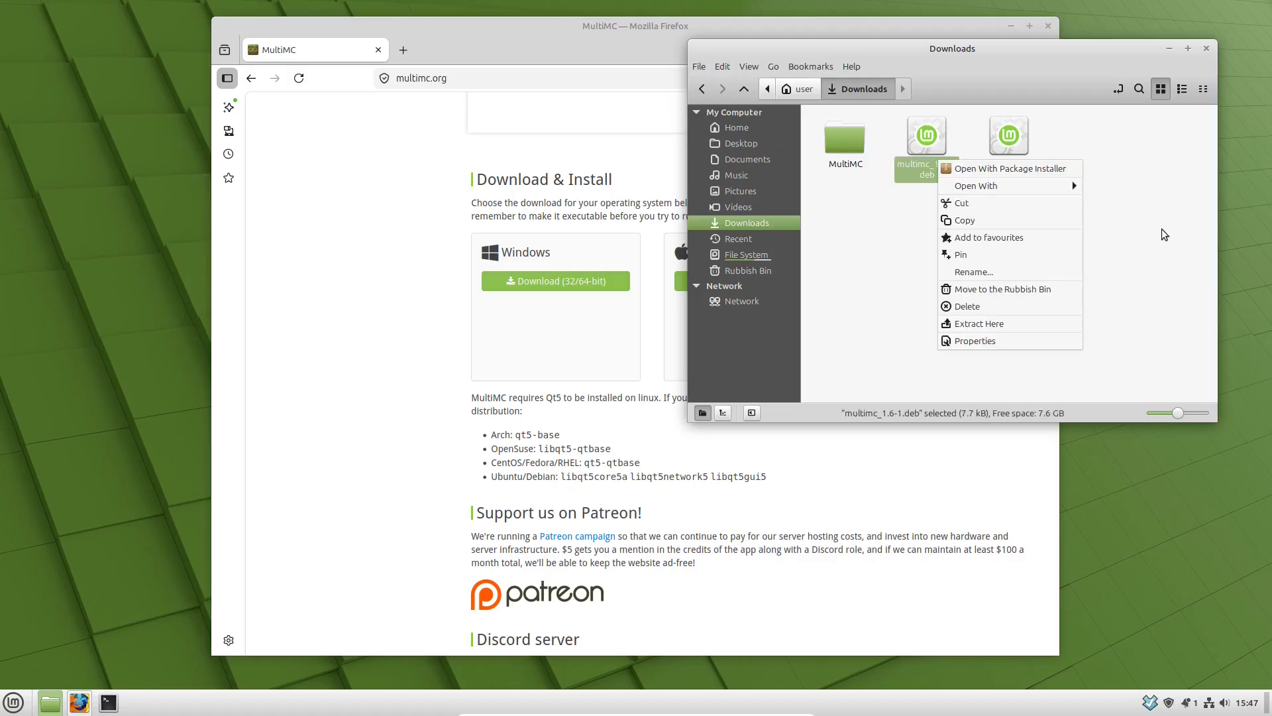
left_click(1160, 258)
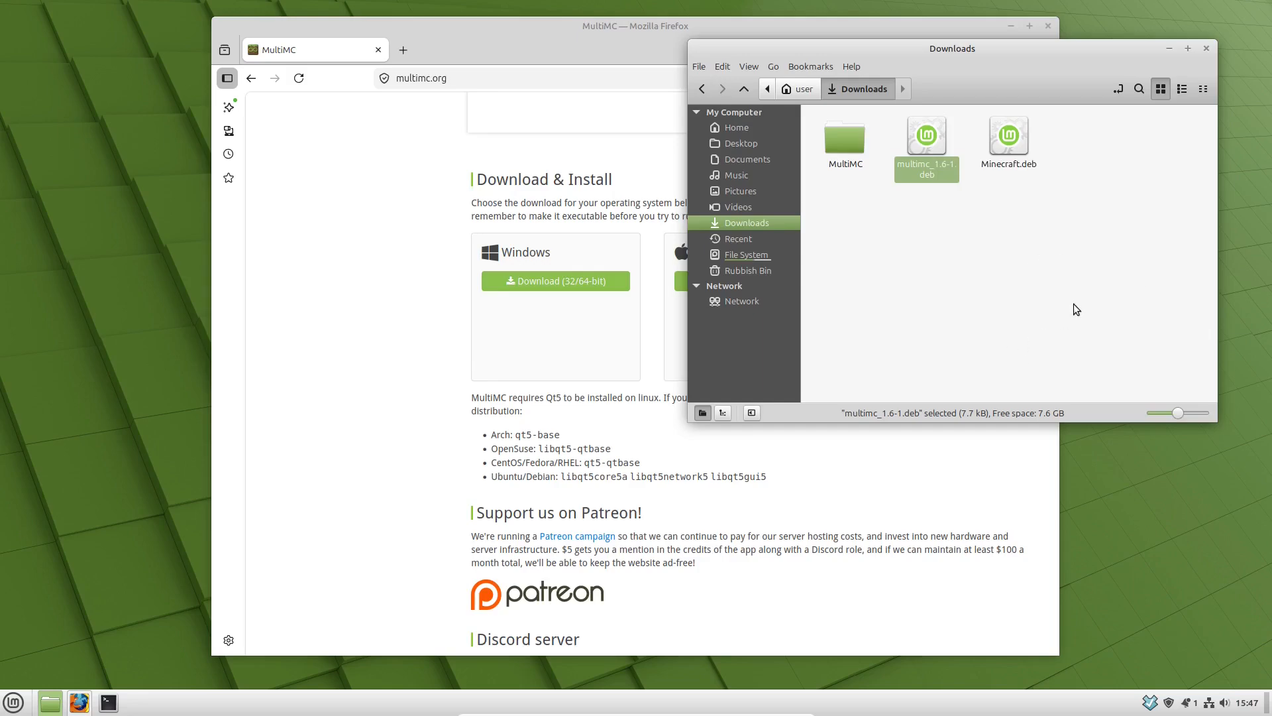
double_click(845, 136)
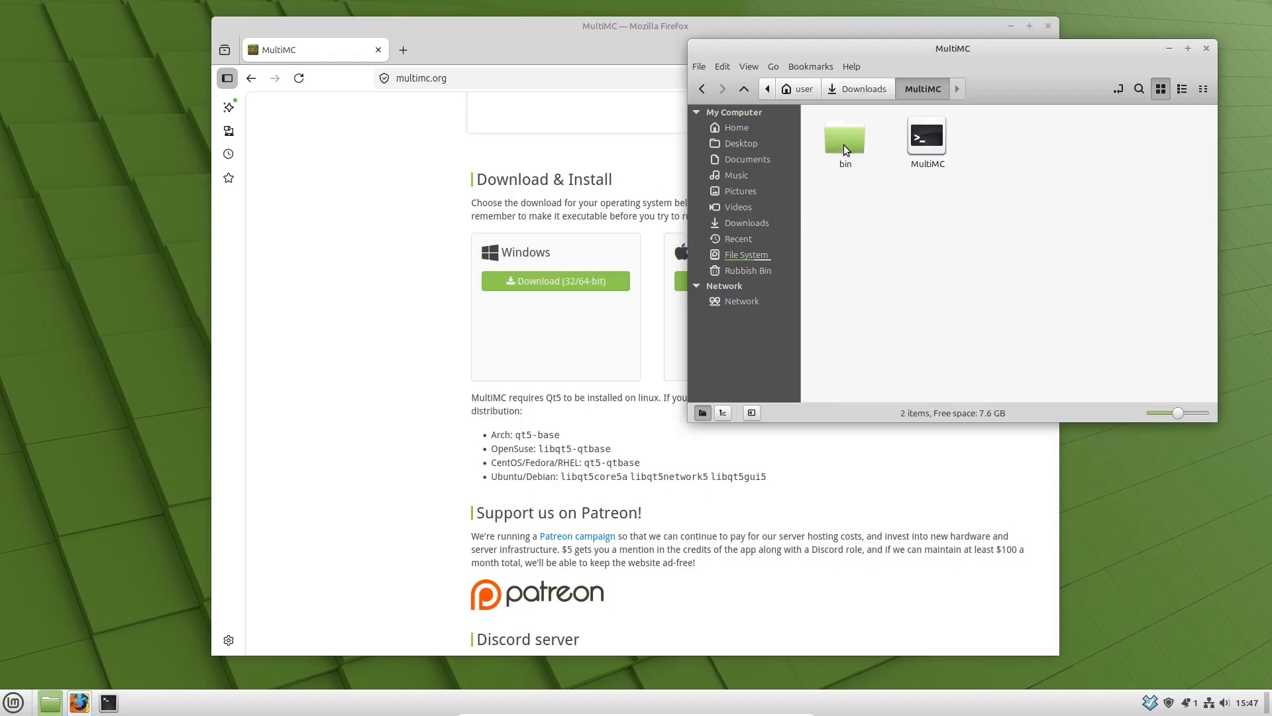
left_click(872, 94)
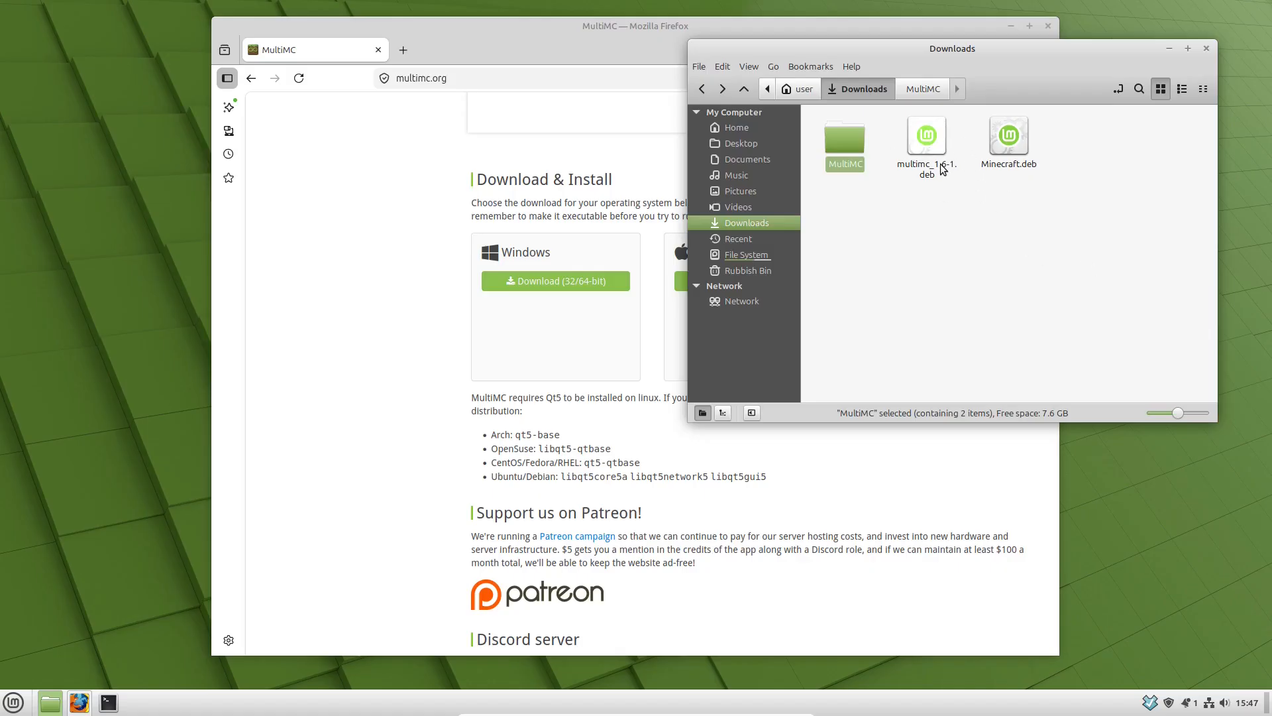
- Review the launcher properties of the MultiMC 5 entry among the installed games and dismiss them without changes
left_click(14, 702)
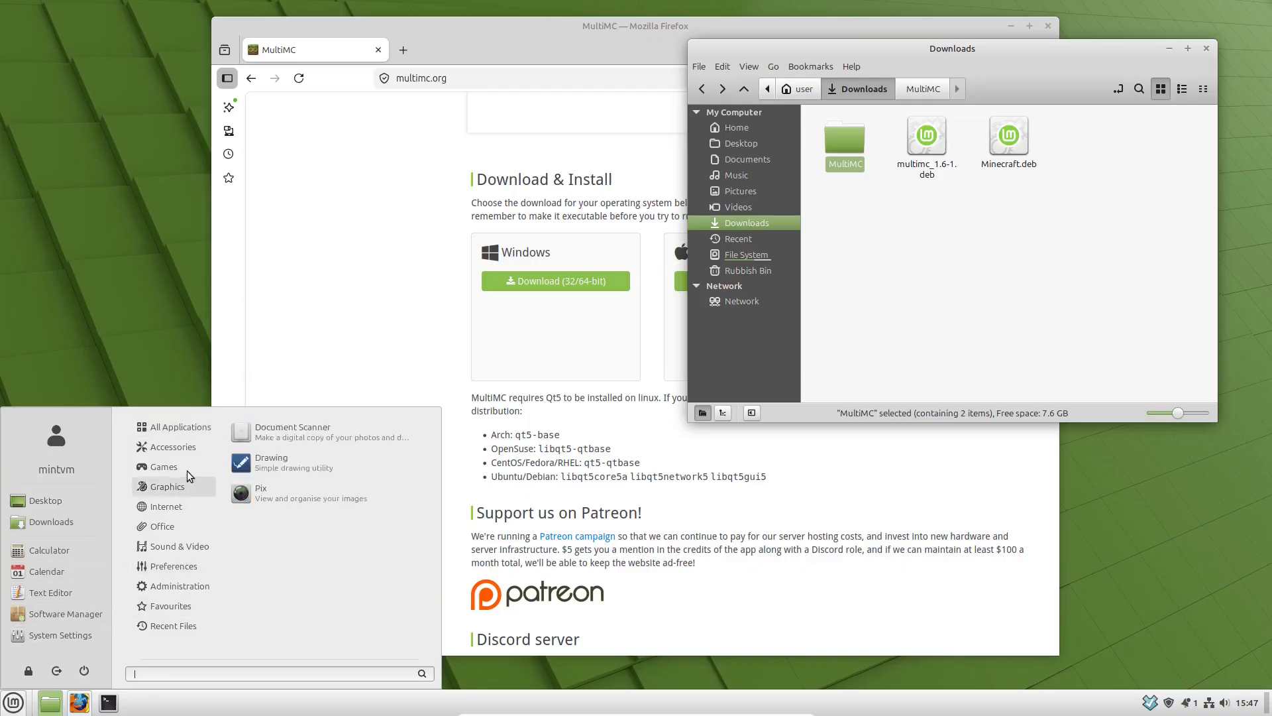
mouse_move(187, 471)
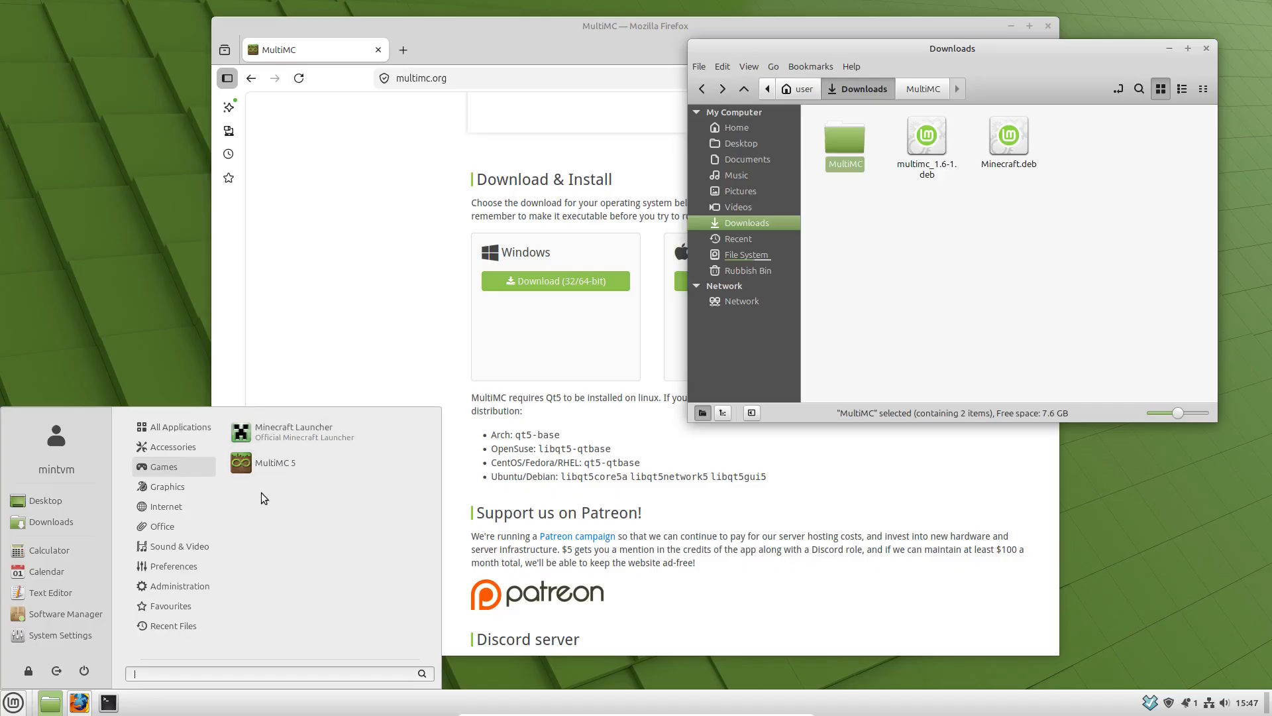
right_click(271, 468)
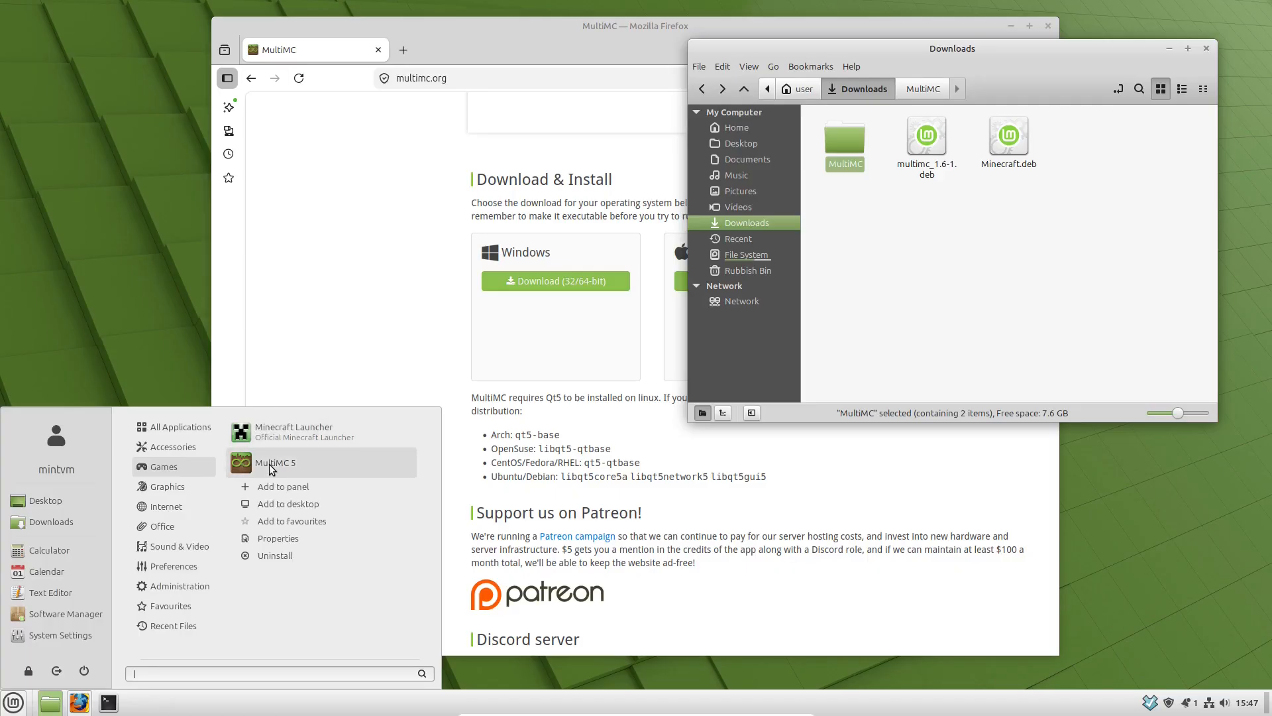
left_click(285, 538)
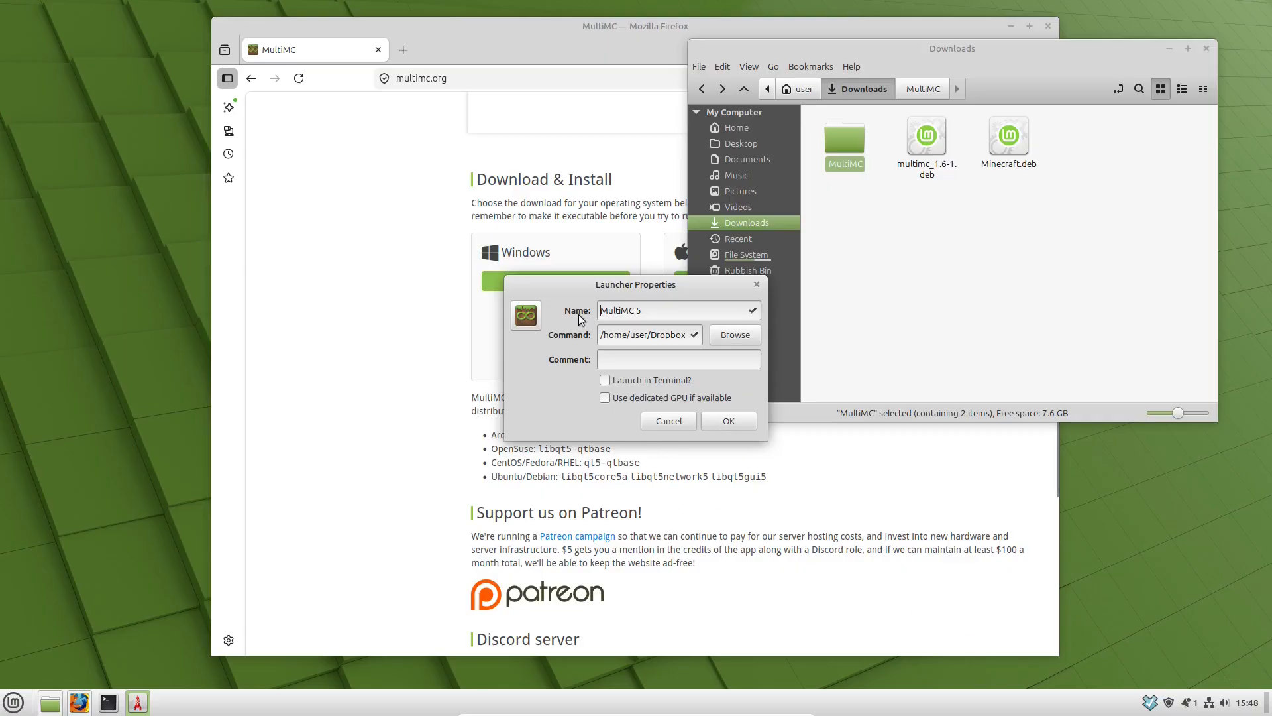
left_click(663, 426)
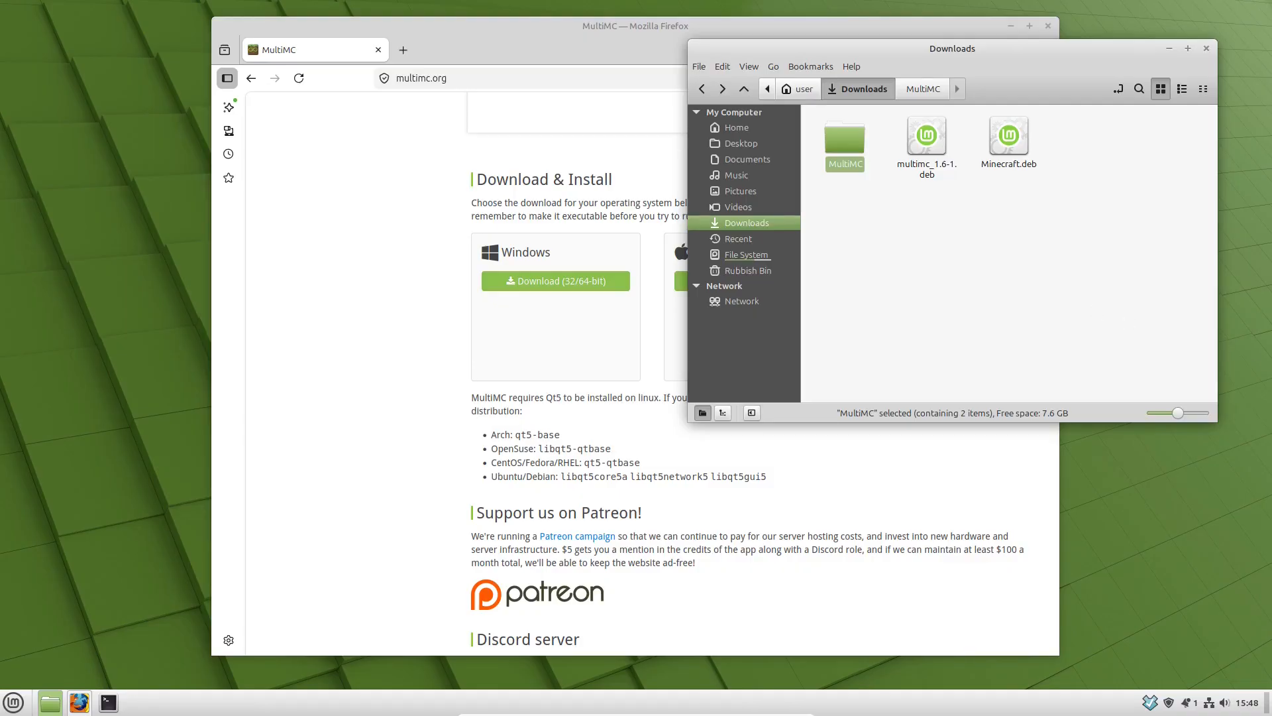
- Browse from the file system root to the /opt/multimc folder
key("Return")
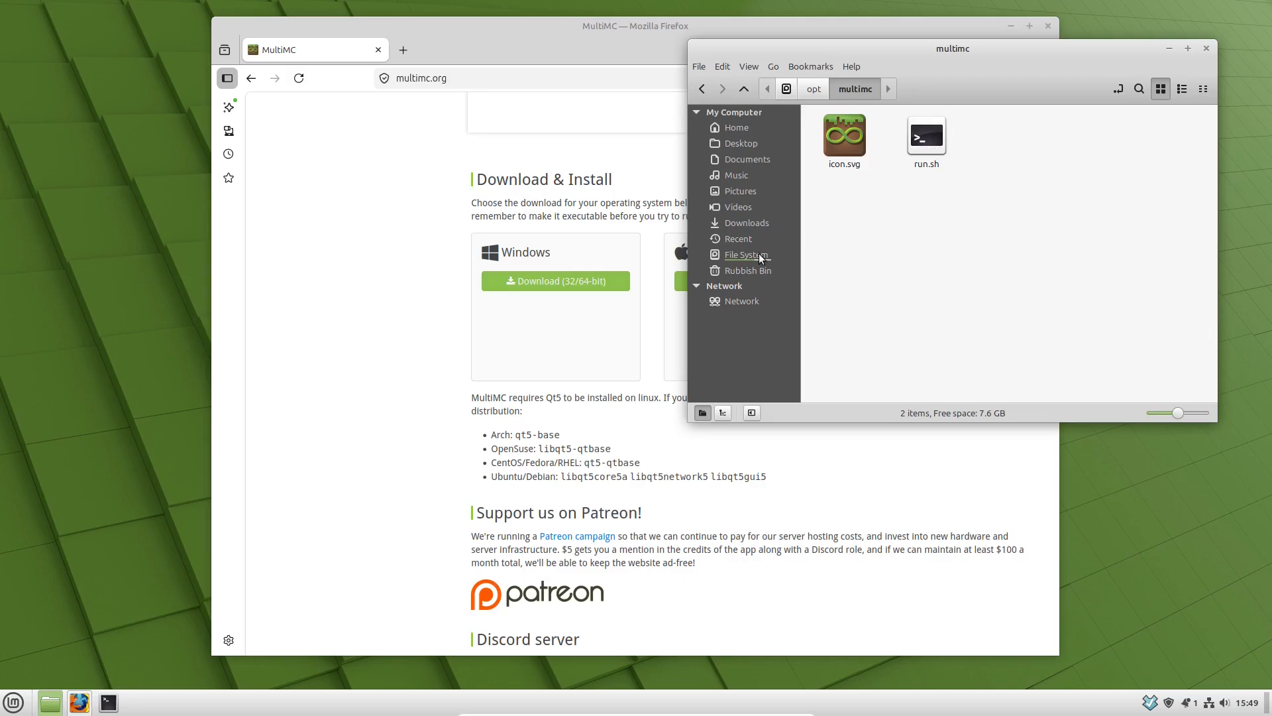
left_click(741, 129)
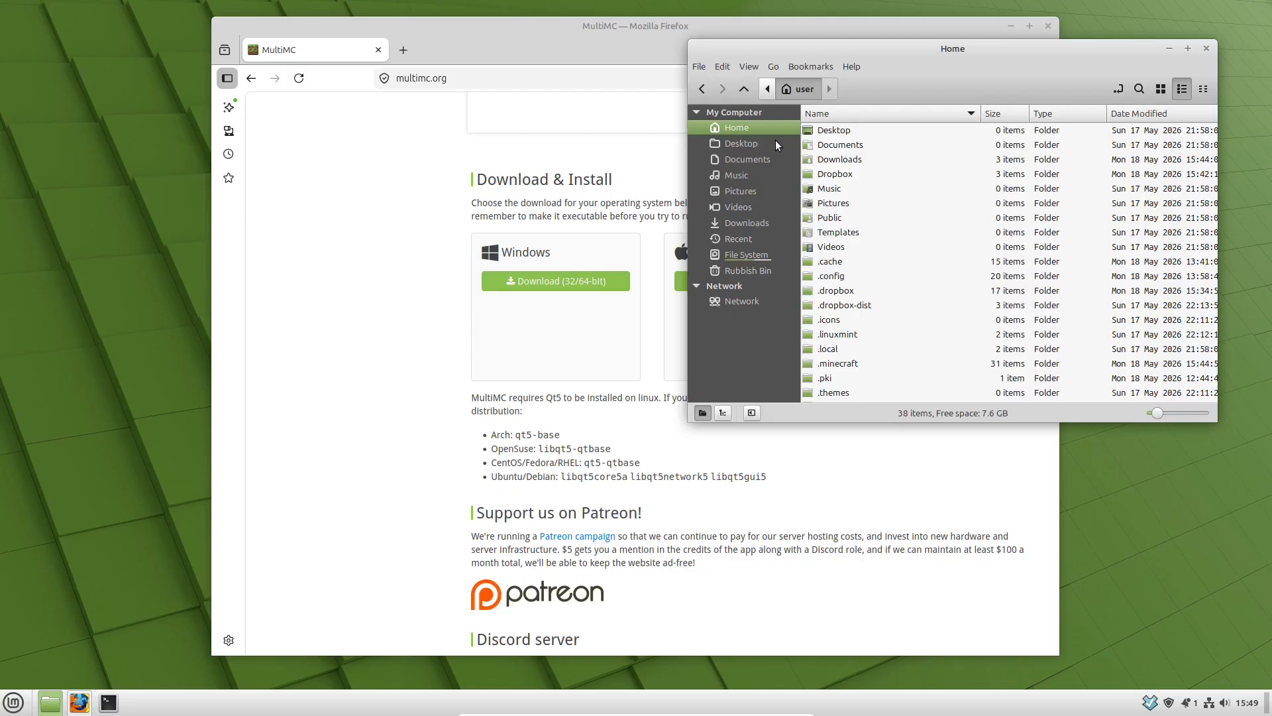
left_click(745, 255)
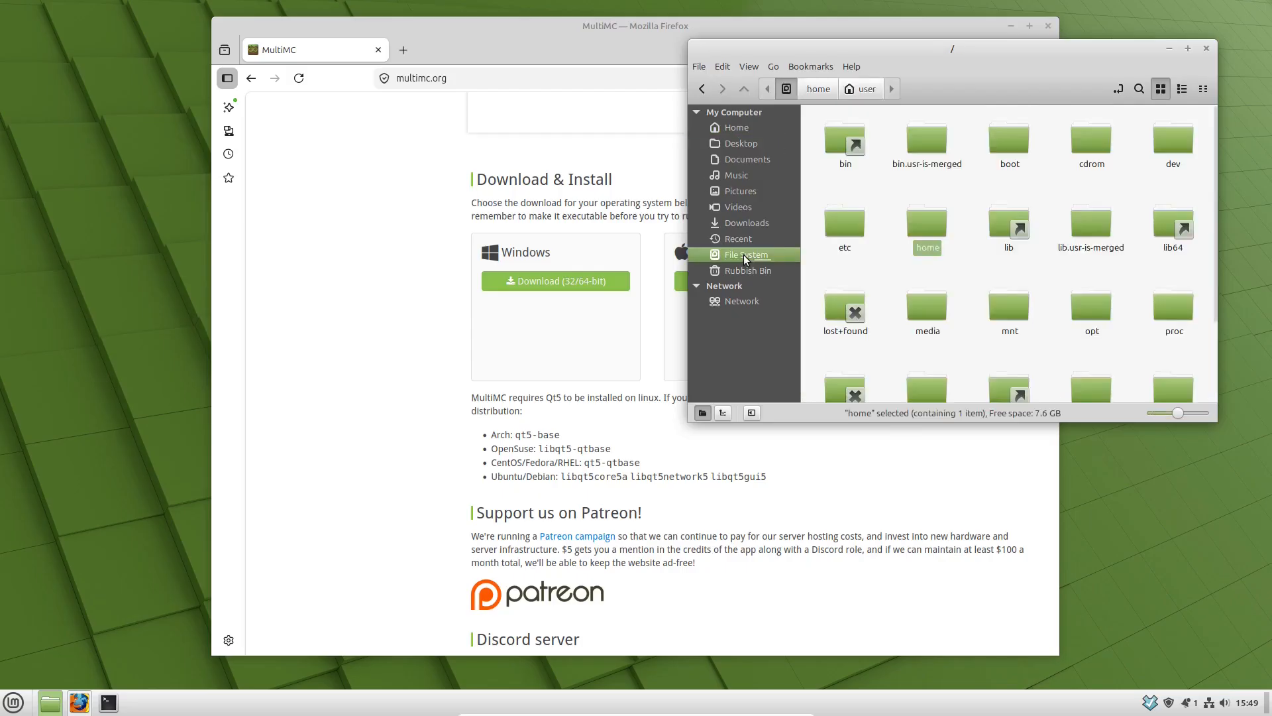
scroll(1084, 254, "down", 1)
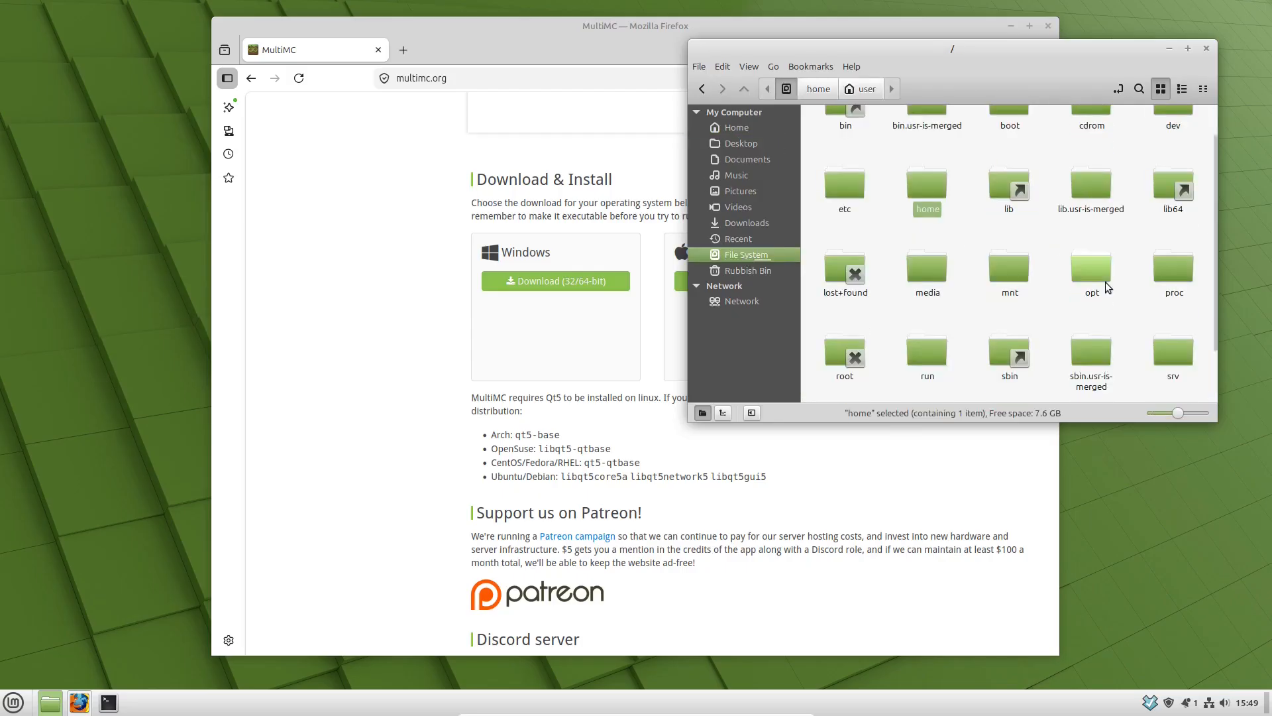
double_click(1086, 270)
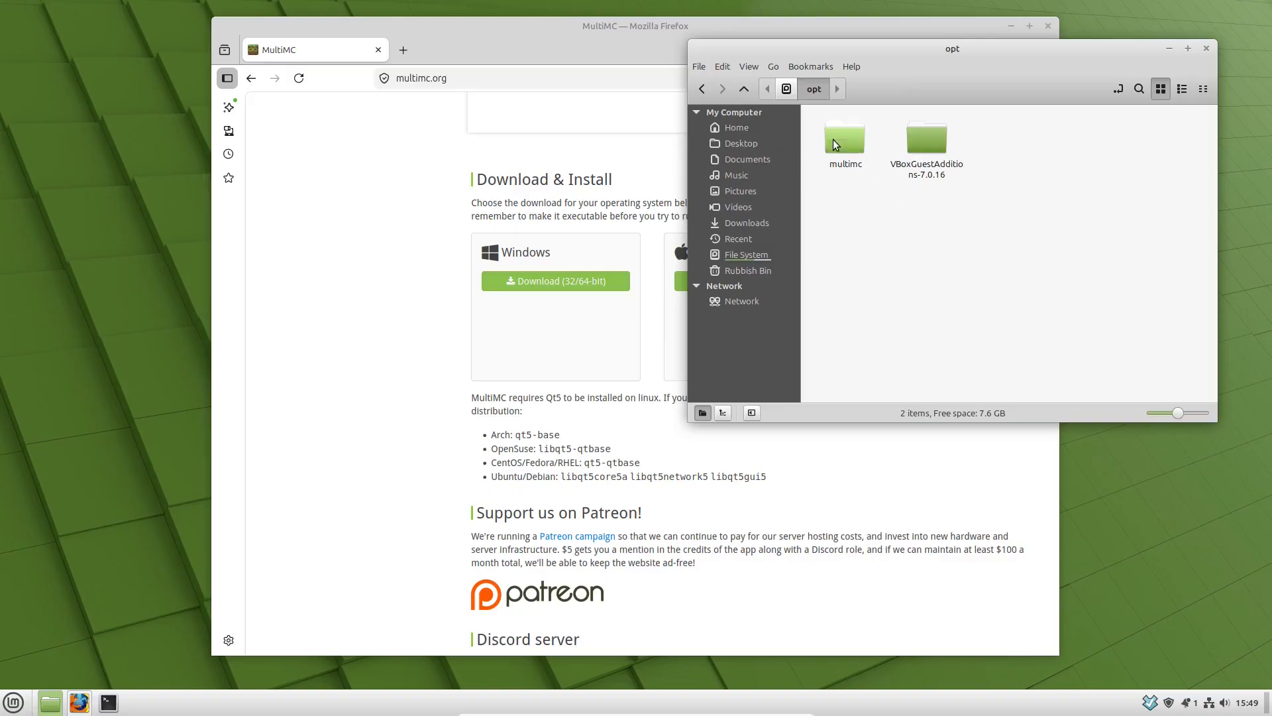
double_click(843, 143)
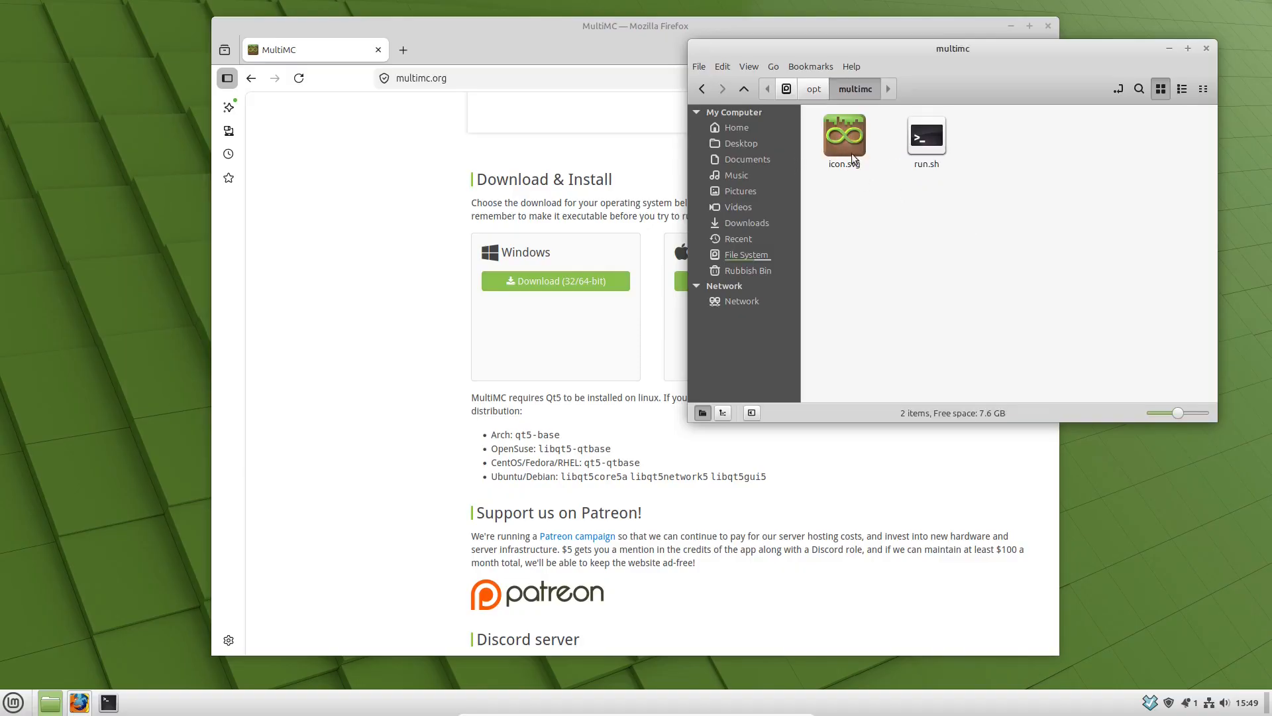
- Open run.sh from /opt/multimc in Text Editor and reposition its window to read the whole script
right_click(935, 166)
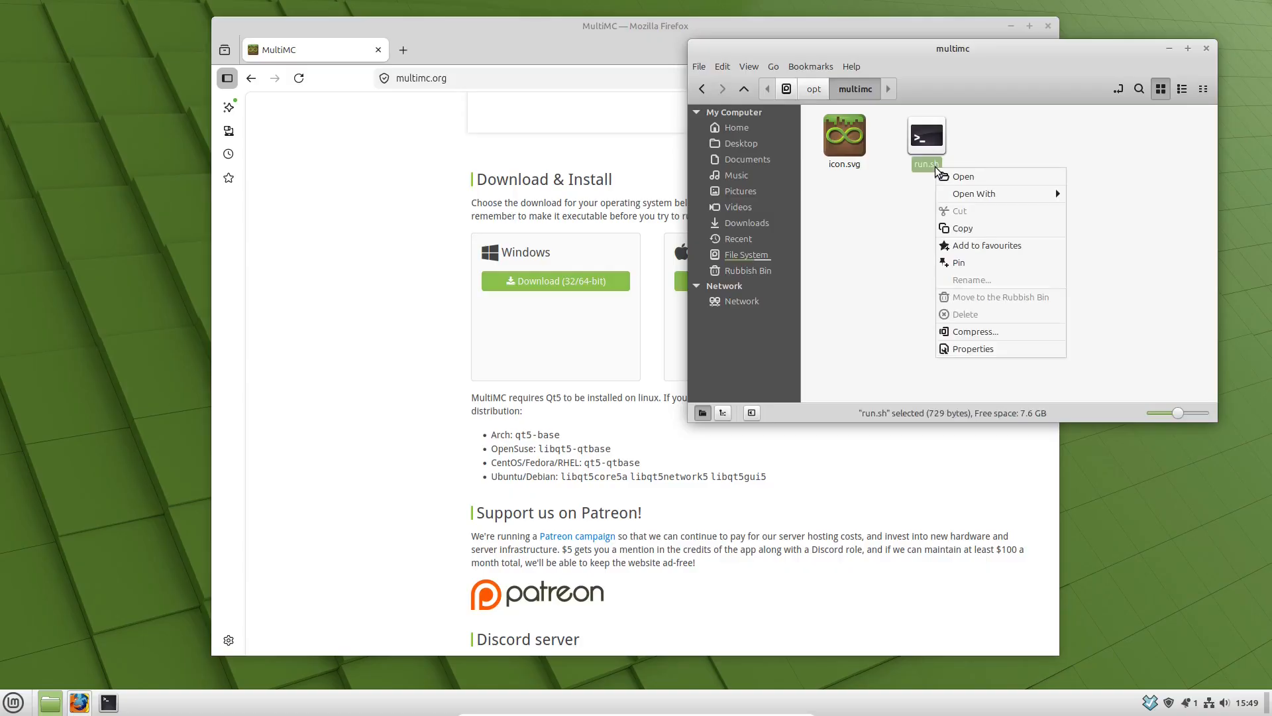
mouse_move(975, 189)
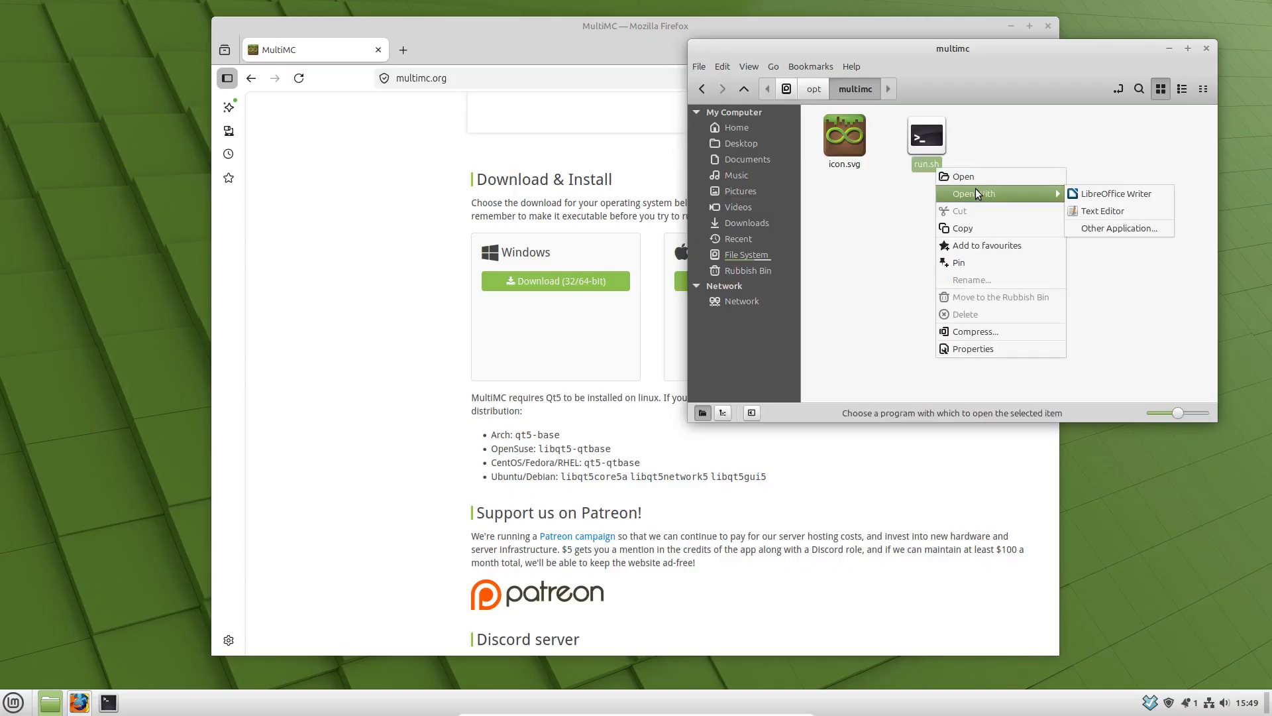
left_click(1120, 211)
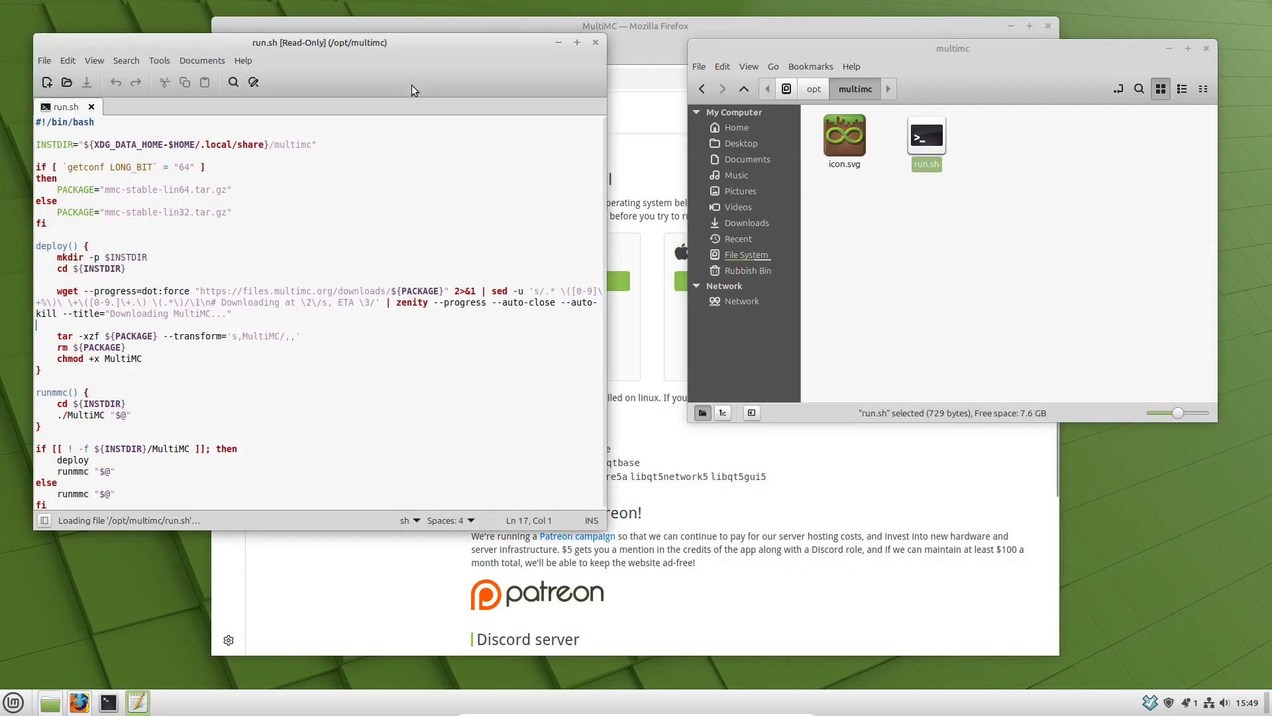
left_click_drag(430, 42, 855, 16)
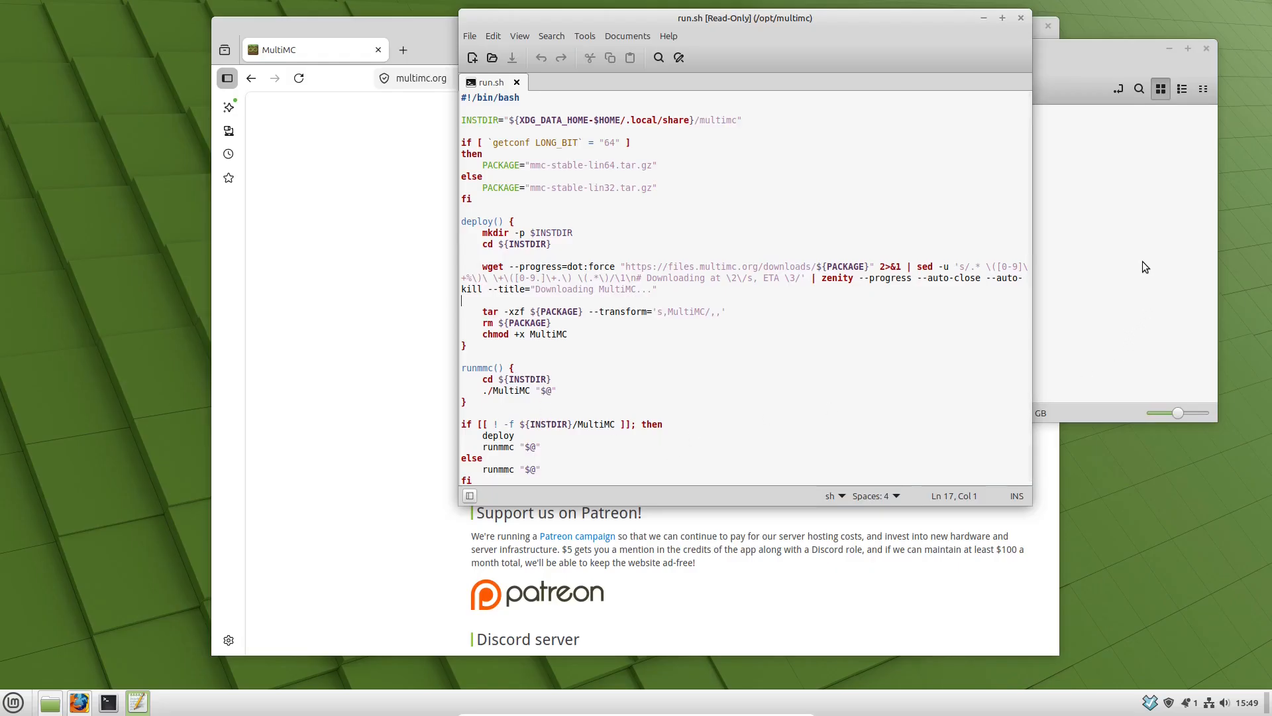
- Revisit the multimc_1.6-1.deb package in Downloads and return to the /opt/multimc folder
left_click(1143, 223)
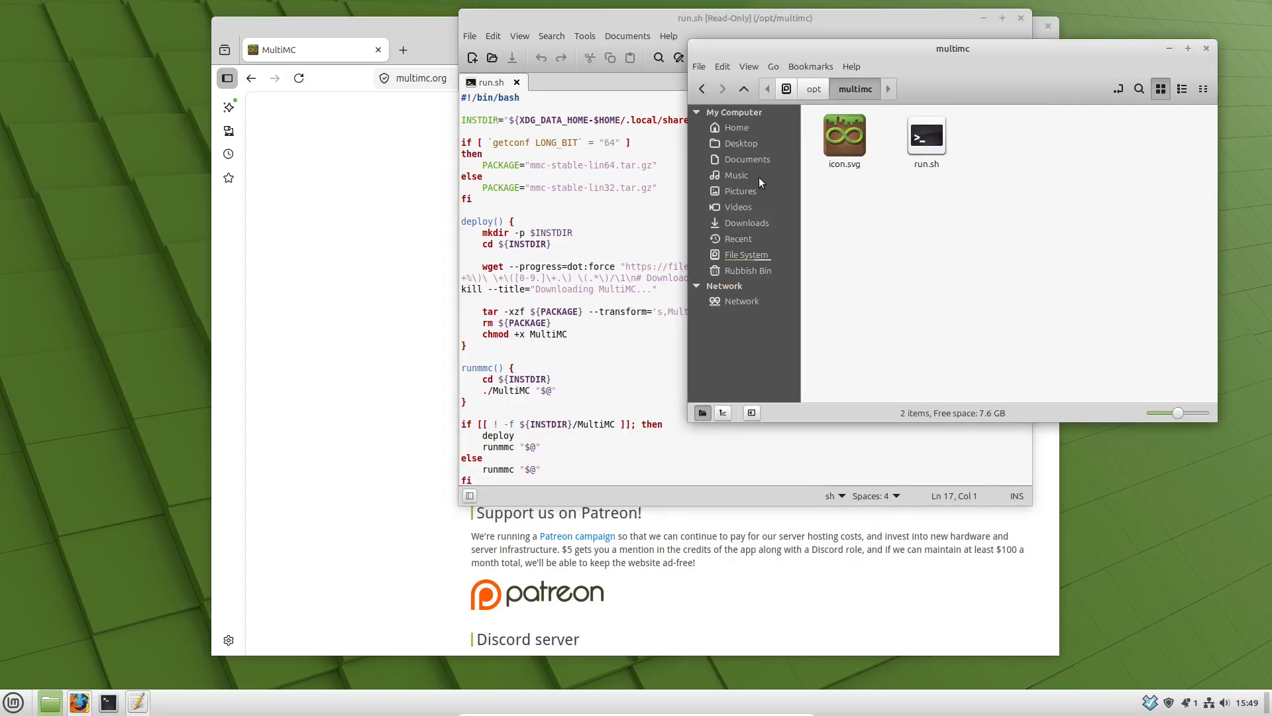
left_click(732, 222)
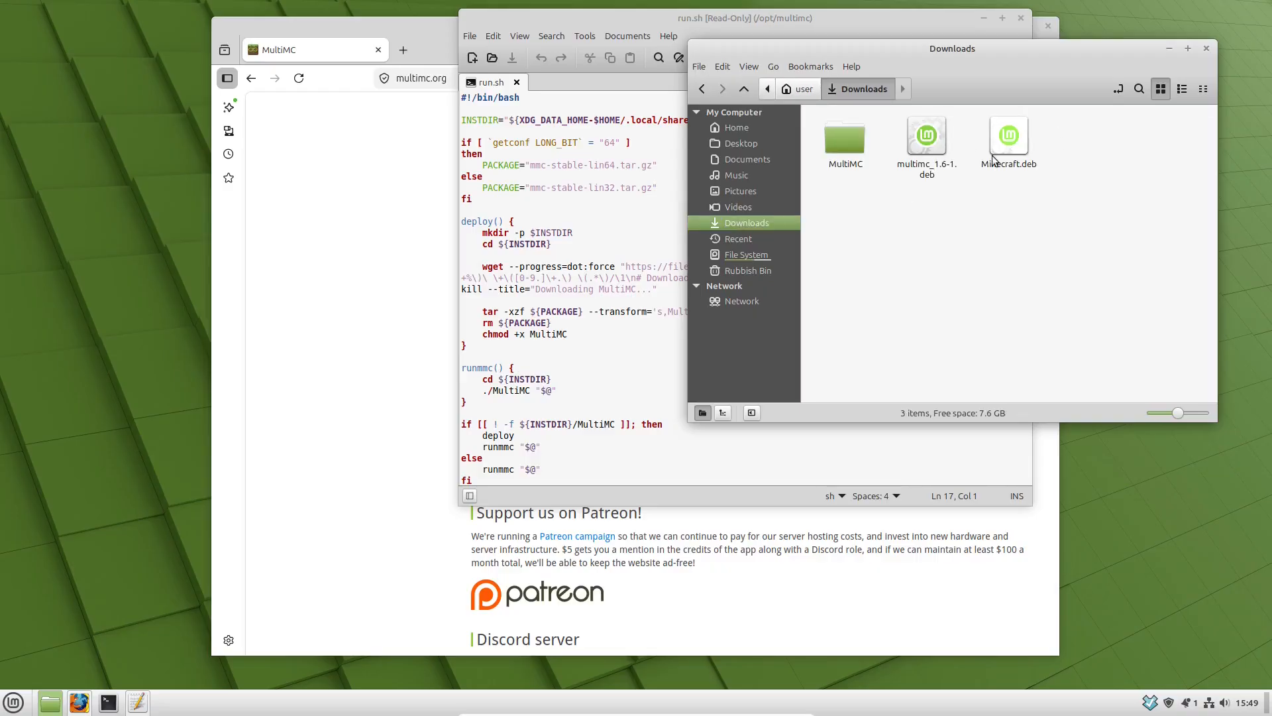
right_click(919, 153)
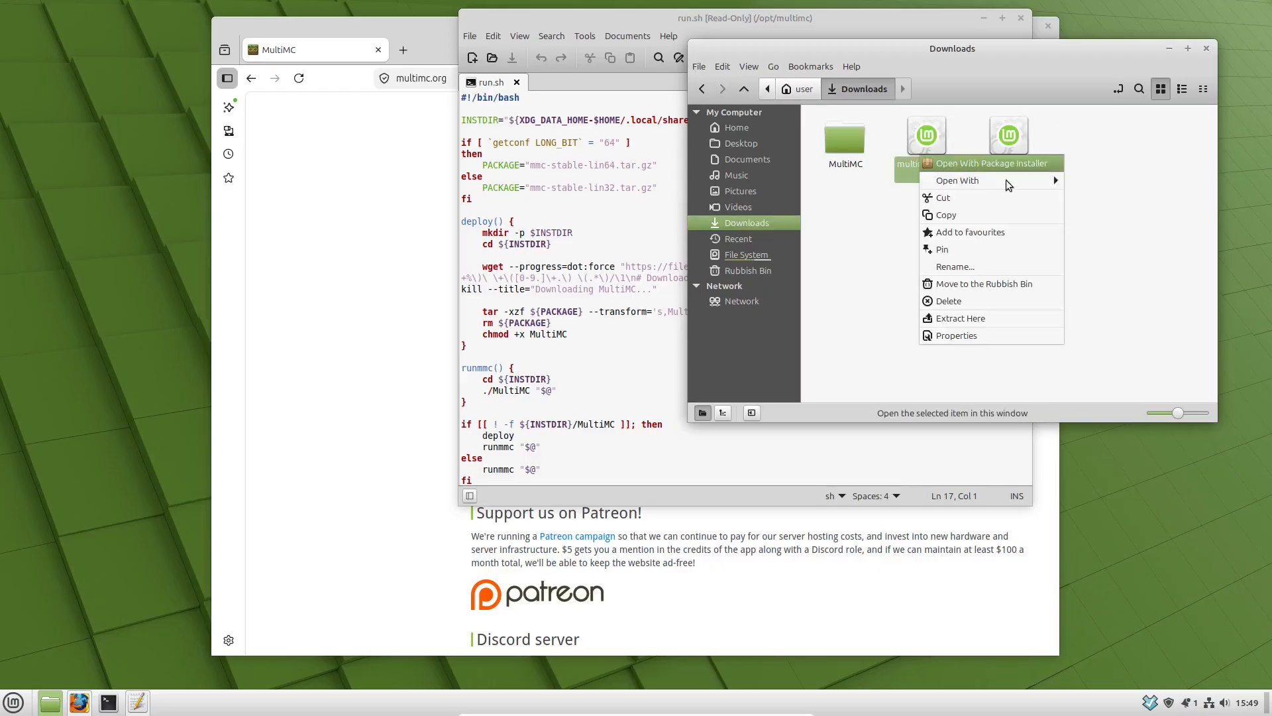
left_click(1131, 194)
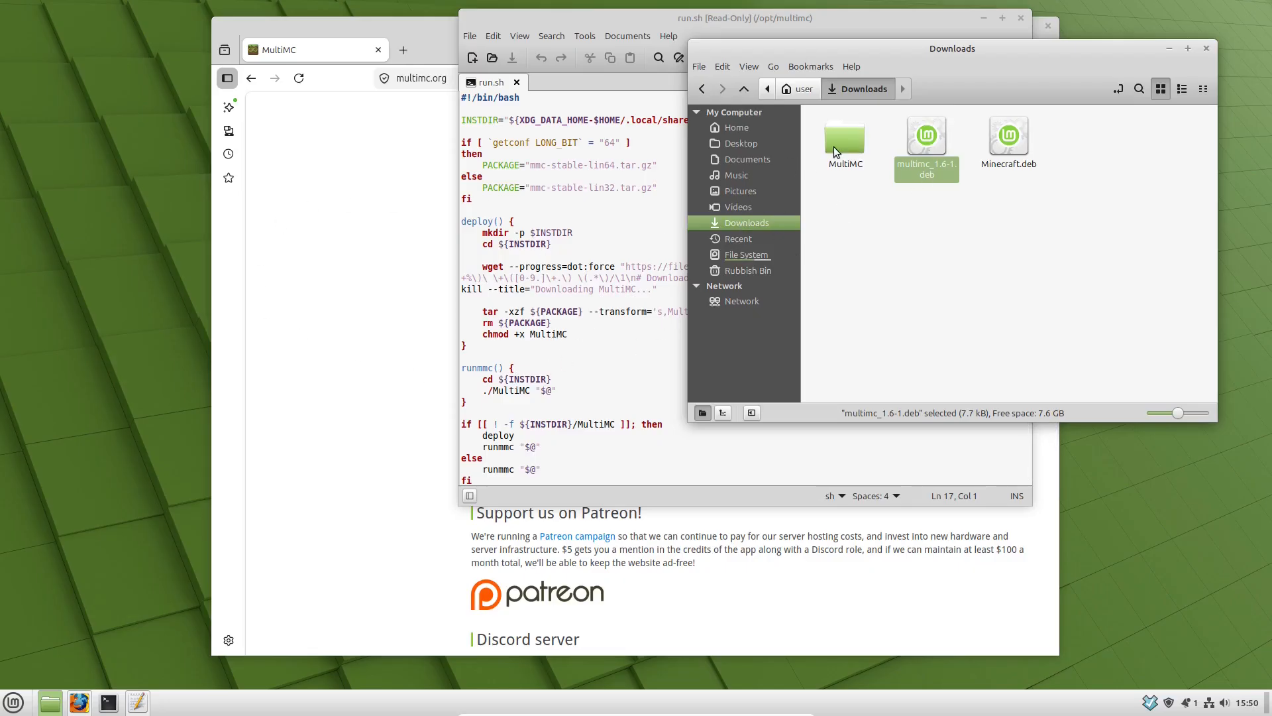
left_click(742, 257)
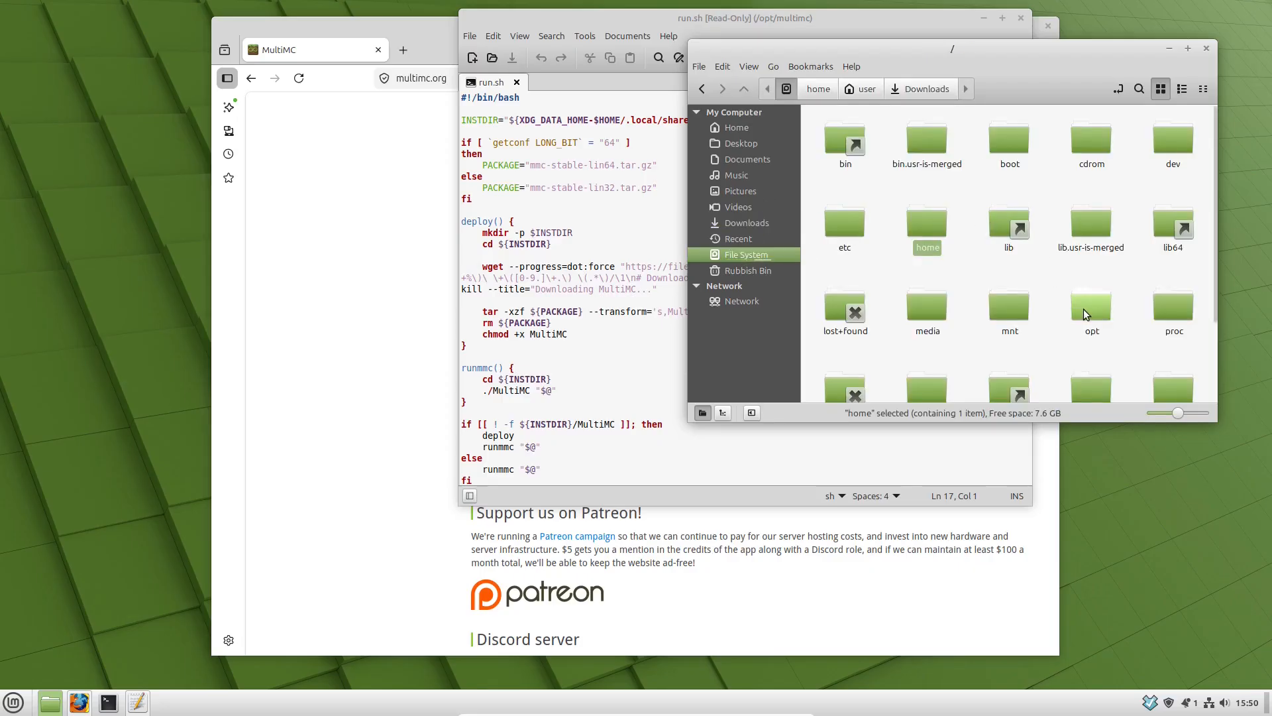
double_click(1076, 310)
double_click(842, 145)
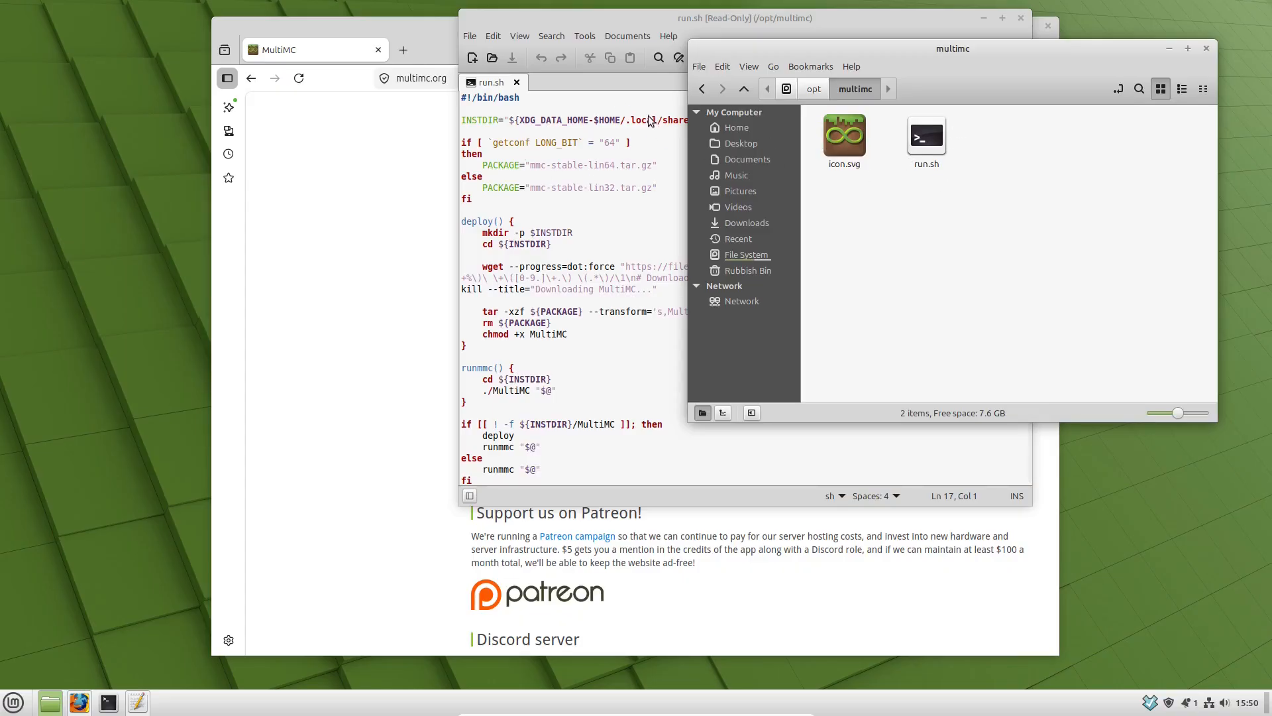
- Check the install directory defined in run.sh and open the matching multimc folder in ~/.local/share
left_click(619, 97)
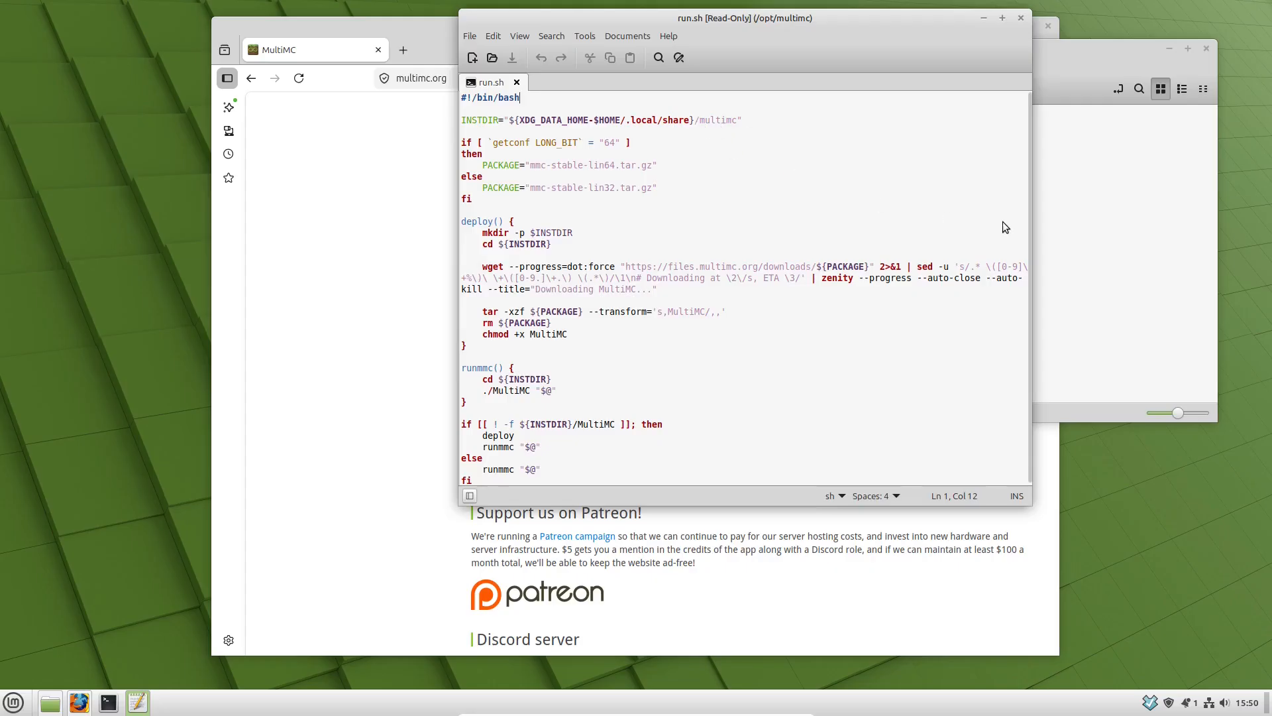
left_click(1094, 221)
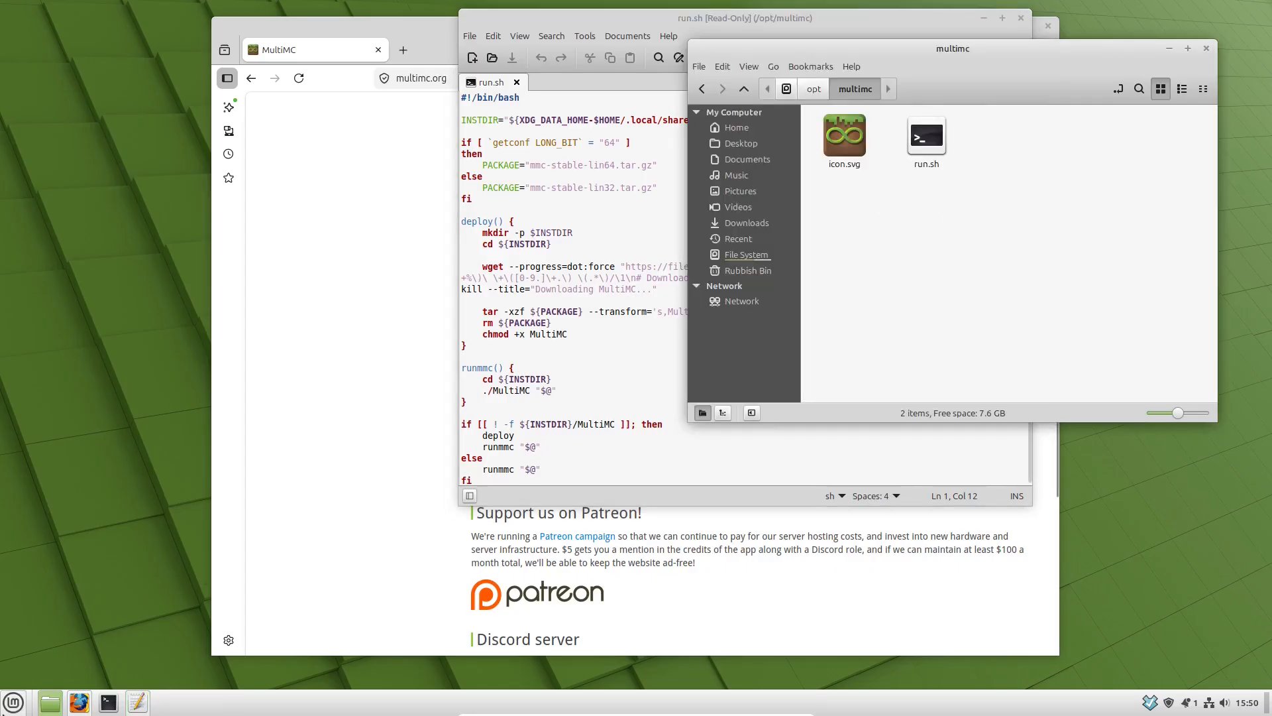
left_click(14, 701)
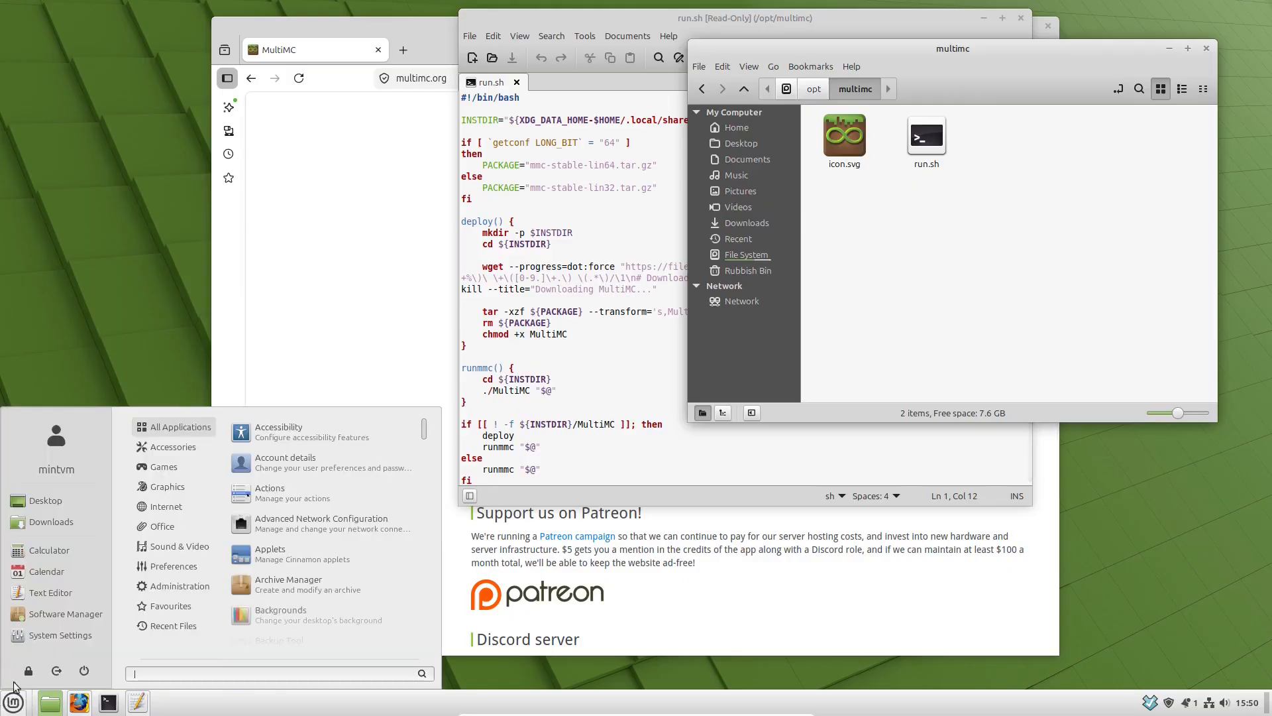
mouse_move(185, 486)
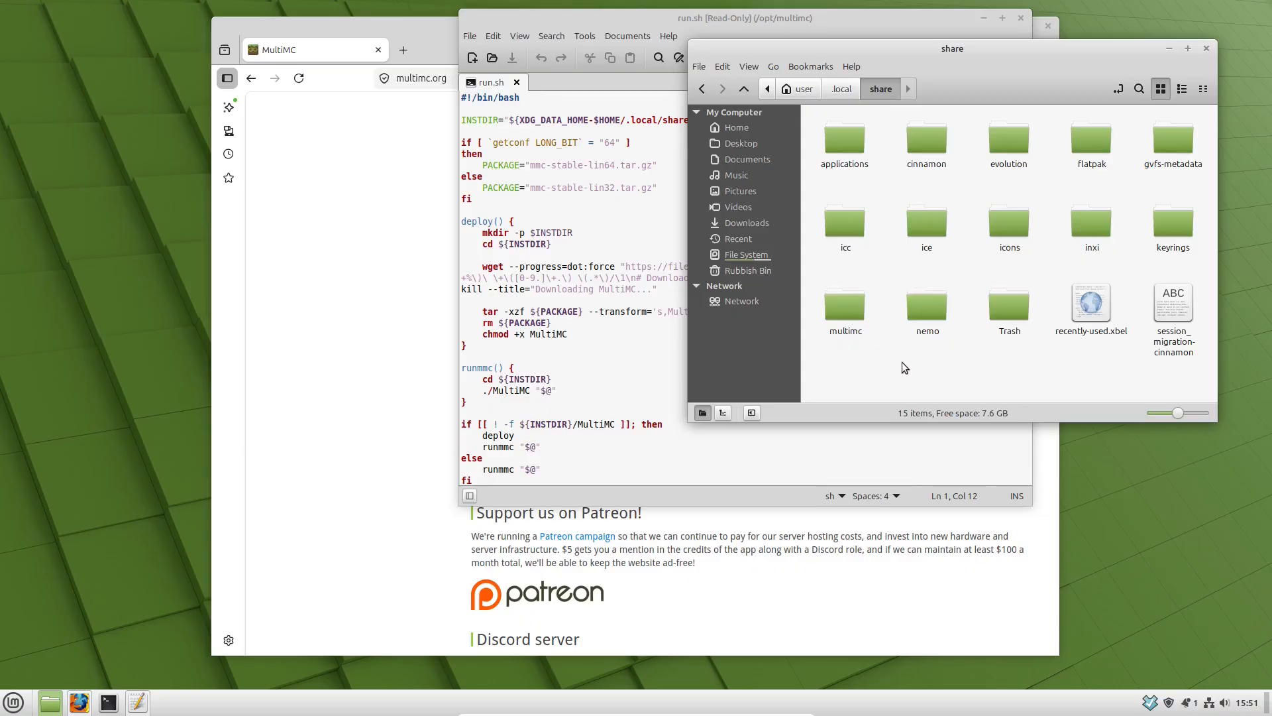
double_click(849, 308)
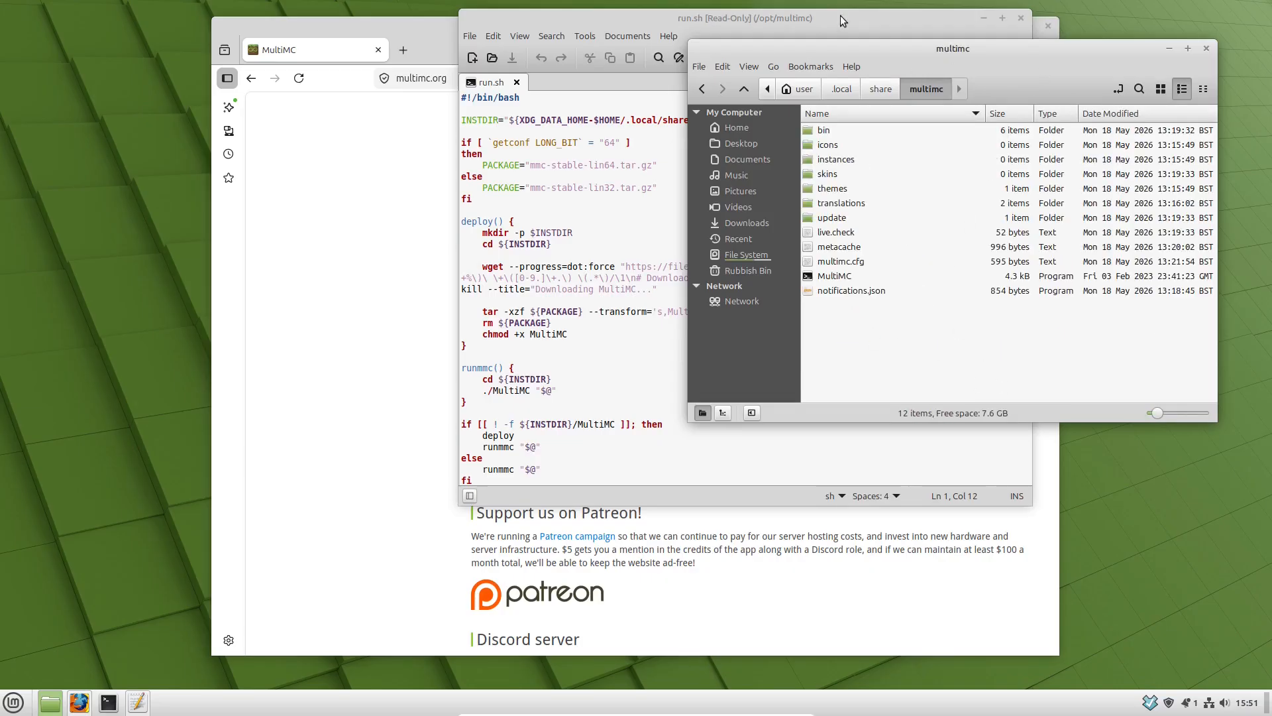
- Close the run.sh script and the MultiMC web page, and move the local multimc folder window aside
left_click(885, 16)
left_click(1021, 19)
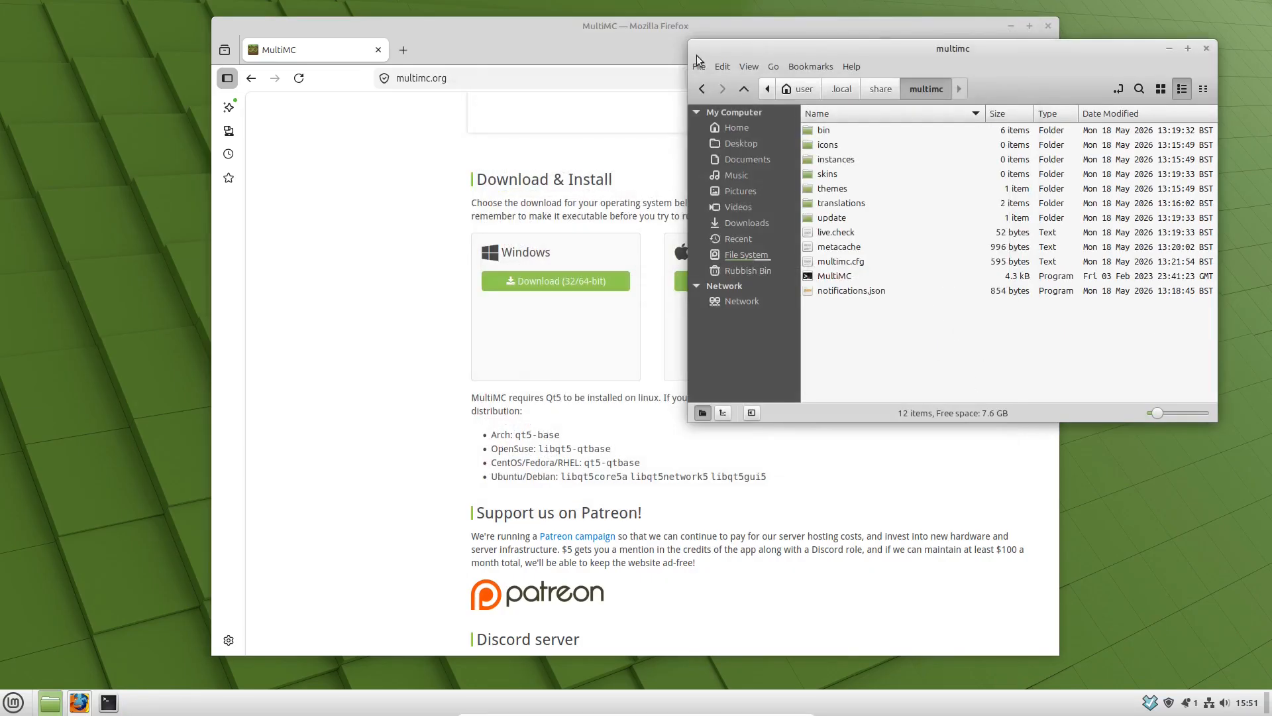
left_click(724, 25)
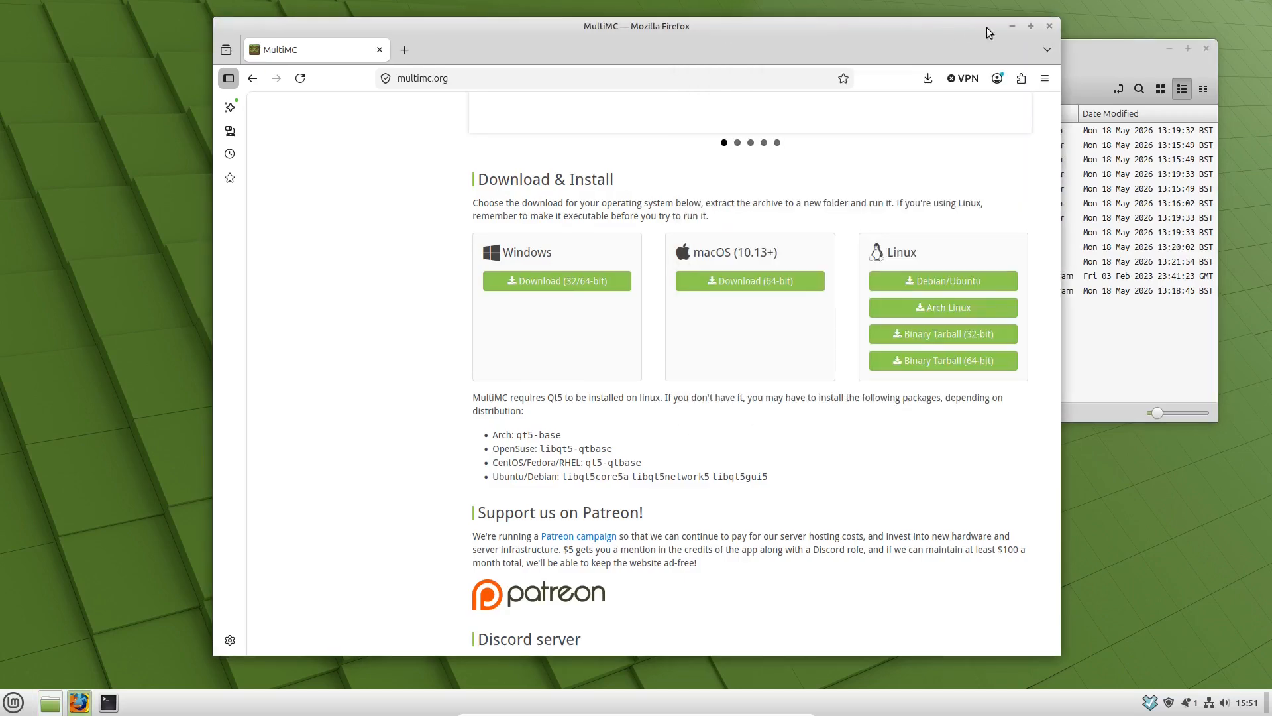
left_click(1047, 26)
left_click_drag(1043, 54, 512, 109)
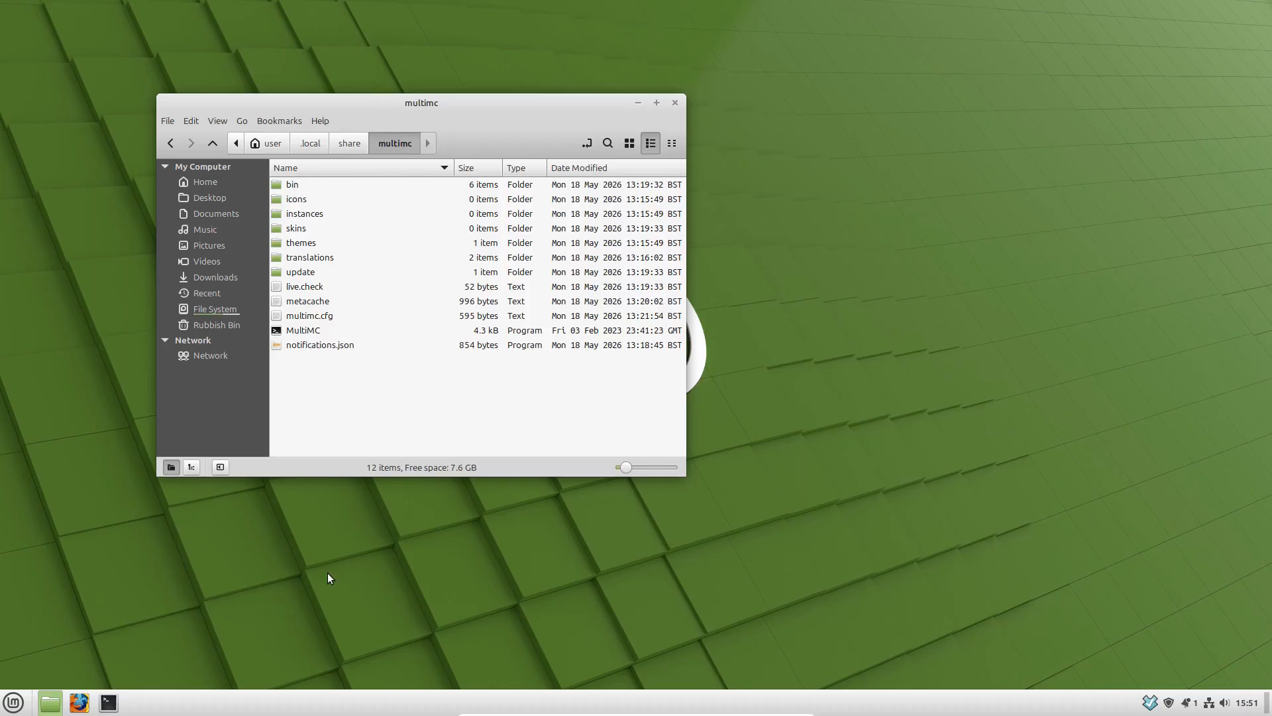
- Open the Dropbox folder beside the local multimc window and enter its multimc subfolder
left_click(1146, 706)
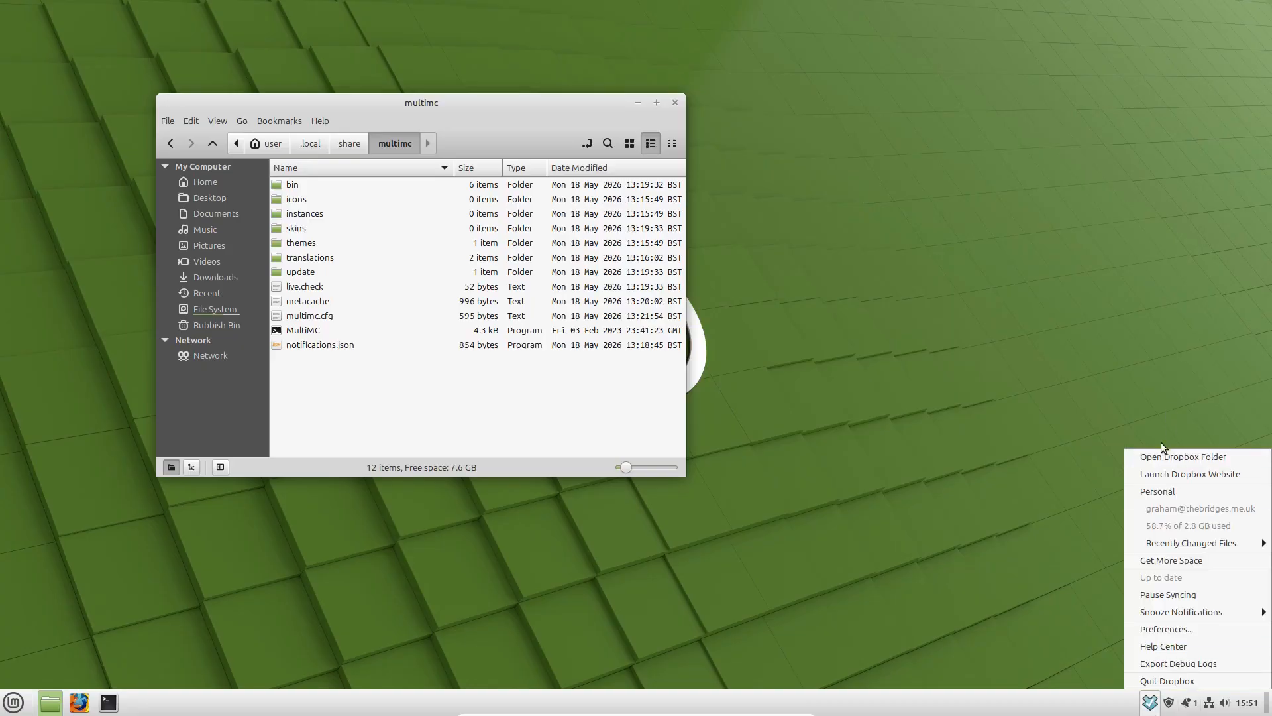
left_click(1175, 458)
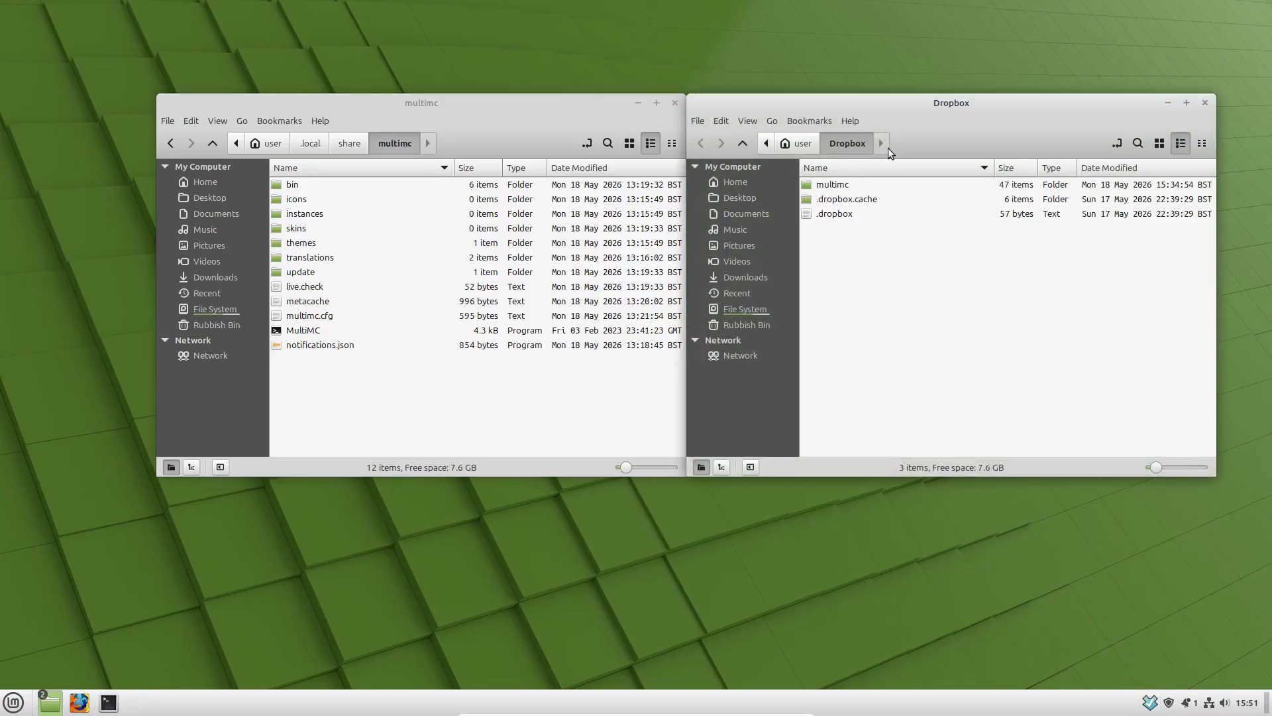
mouse_move(921, 97)
left_mouse_down()
mouse_move(961, 116)
mouse_move(939, 102)
left_mouse_up()
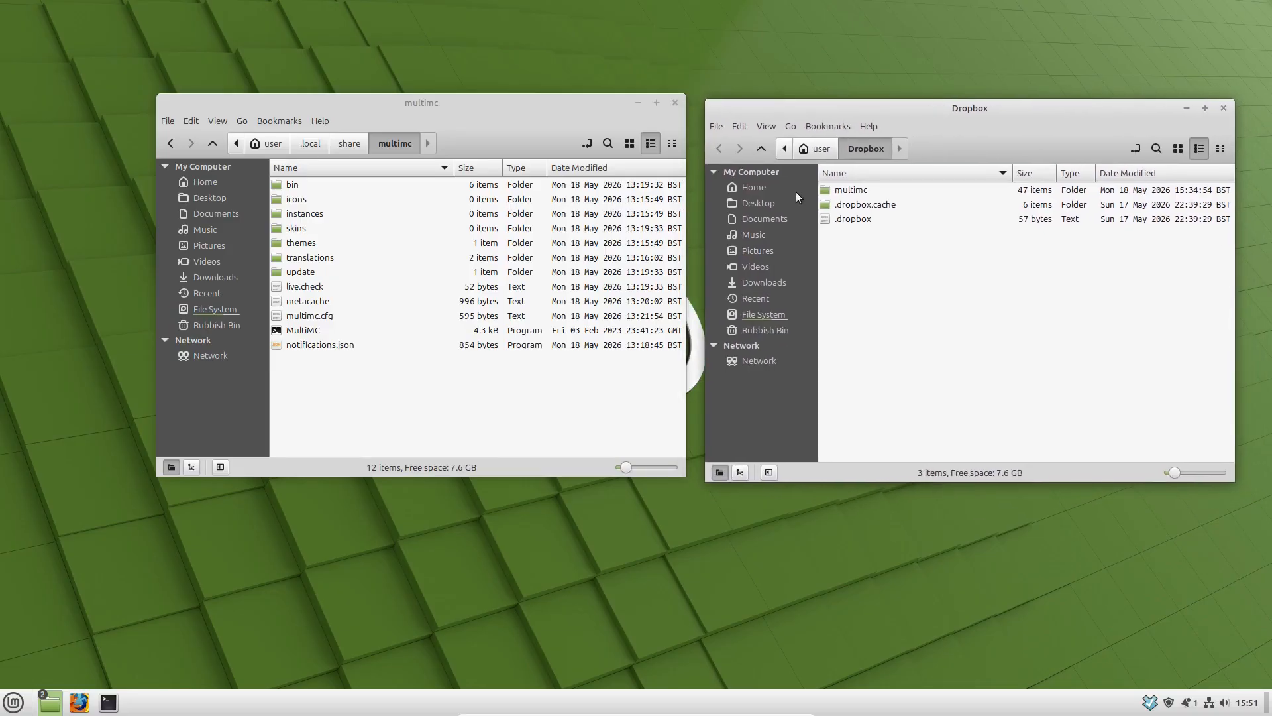
double_click(849, 192)
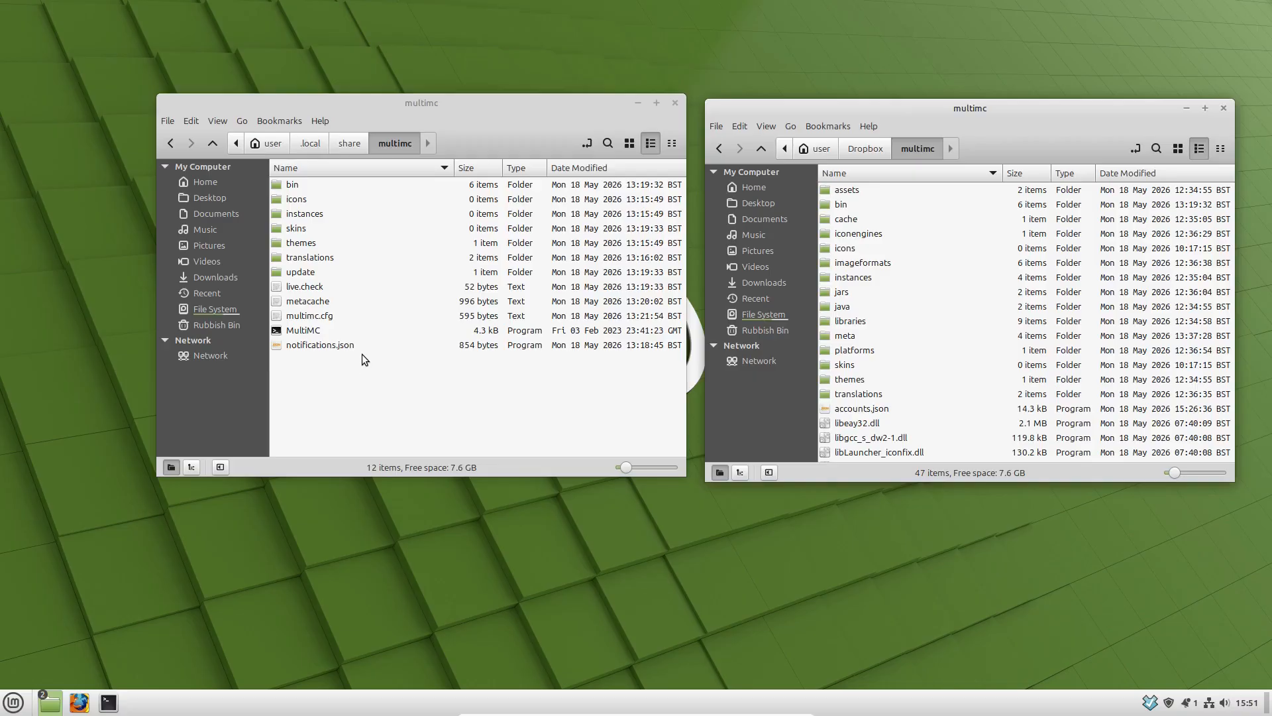
- Select the bin folder, live.check and the MultiMC program in the local ~/.local/share/multimc folder
left_click(291, 187)
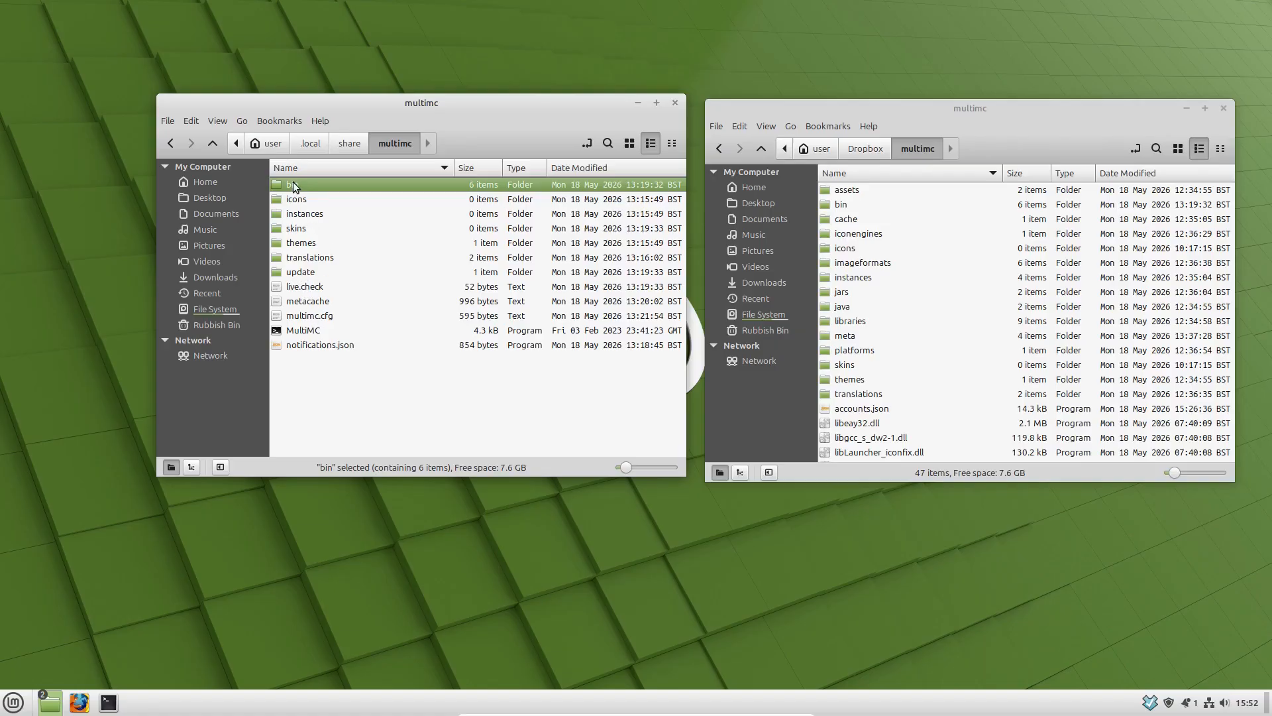
left_click(313, 290, "ctrl")
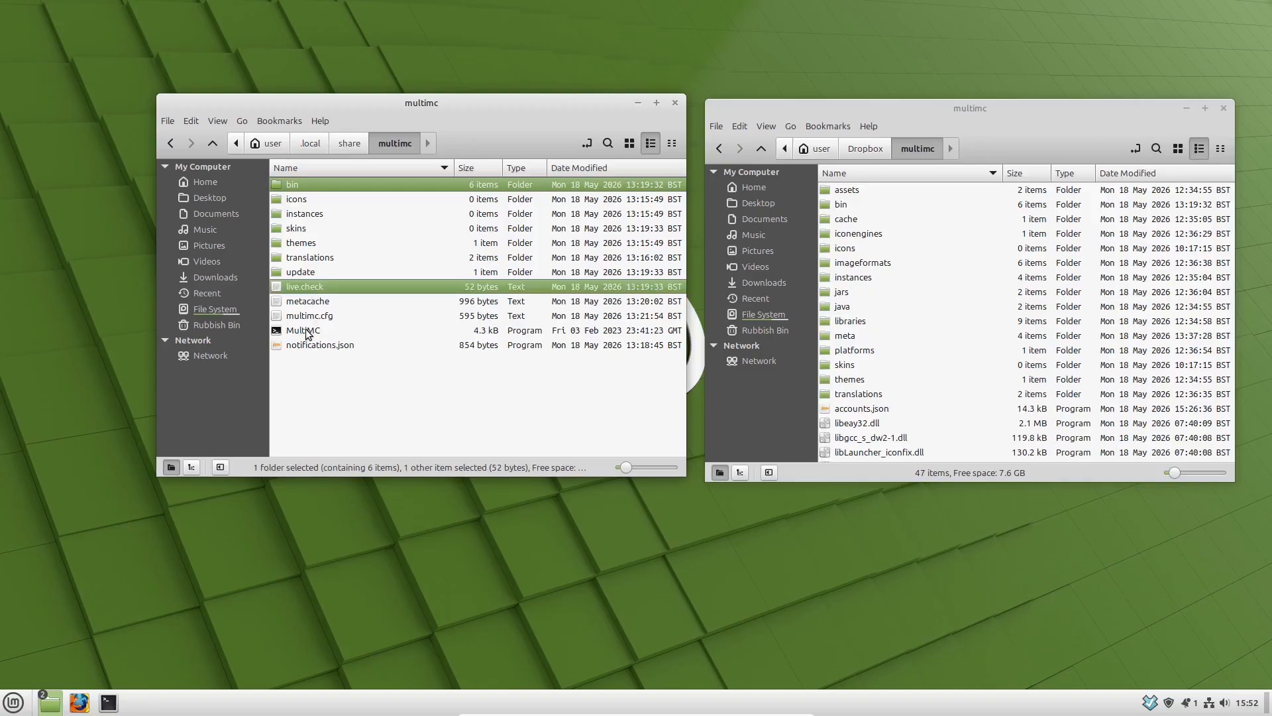
left_click(306, 331, "ctrl")
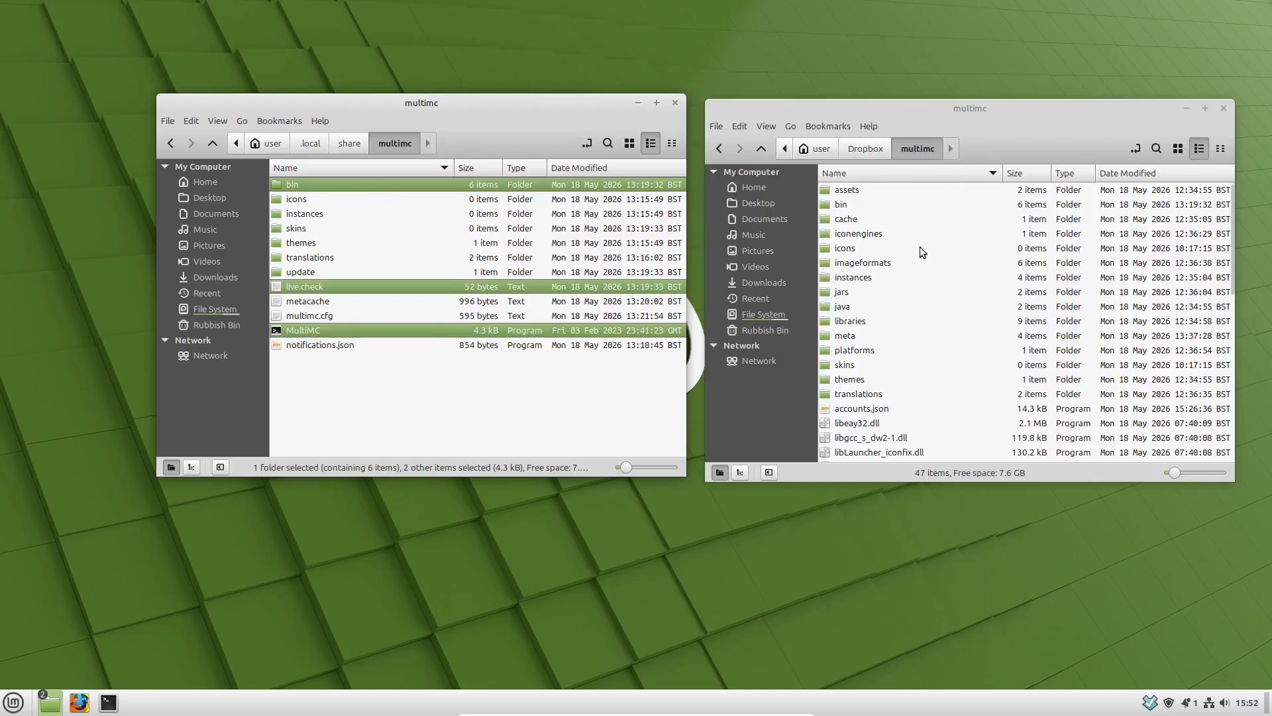
- Locate the corresponding bin folder and live.check in the Dropbox multimc folder, along with MultiMC.exe
left_click(841, 206)
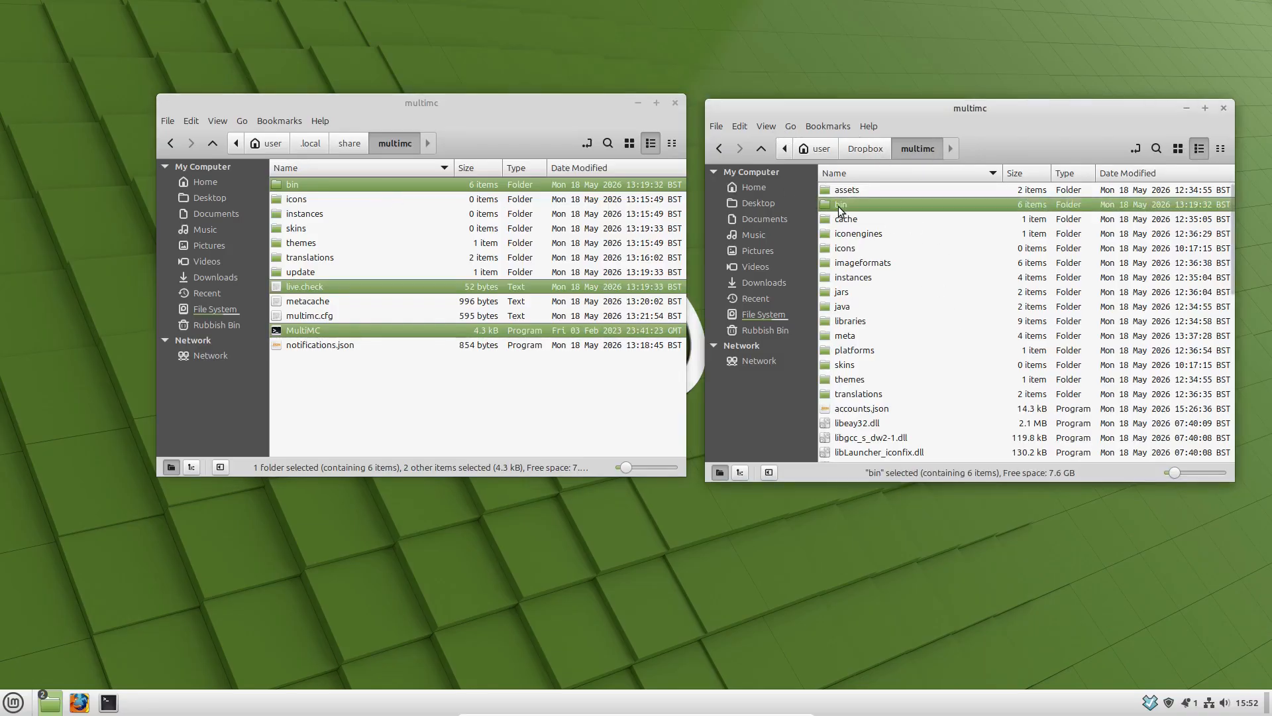
scroll(906, 361, "down", 5)
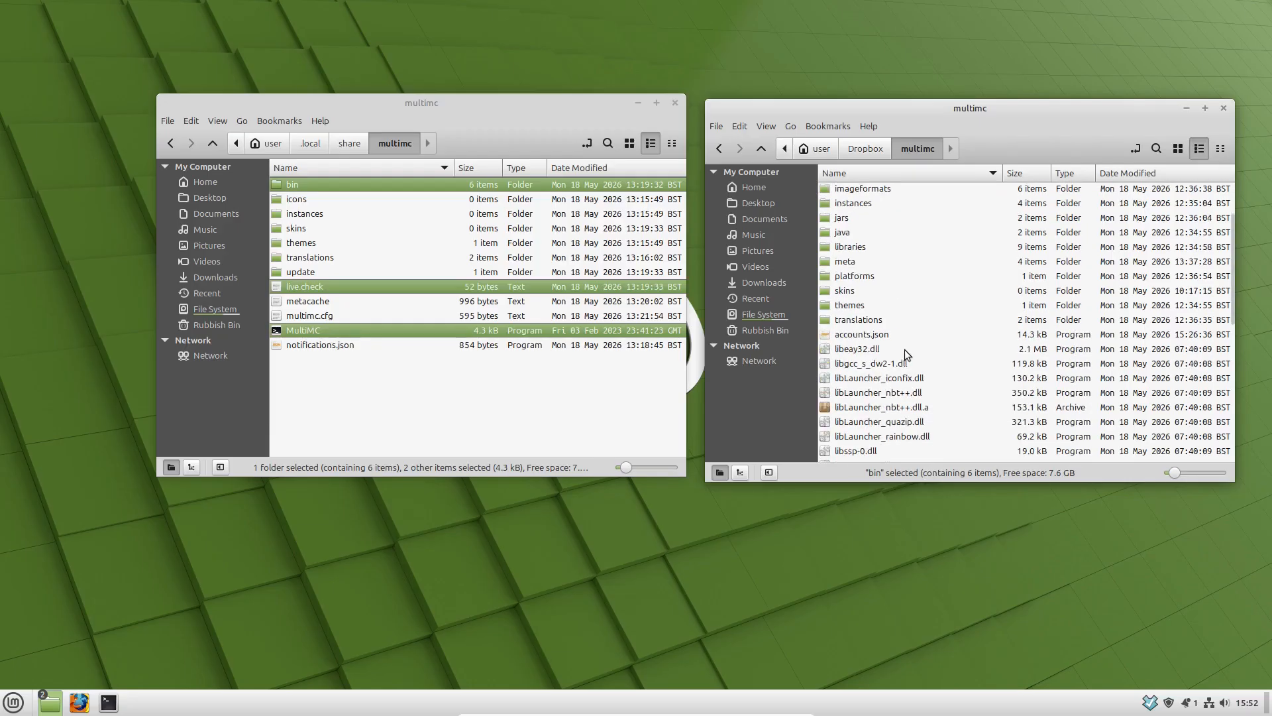
scroll(876, 326, "down", 2)
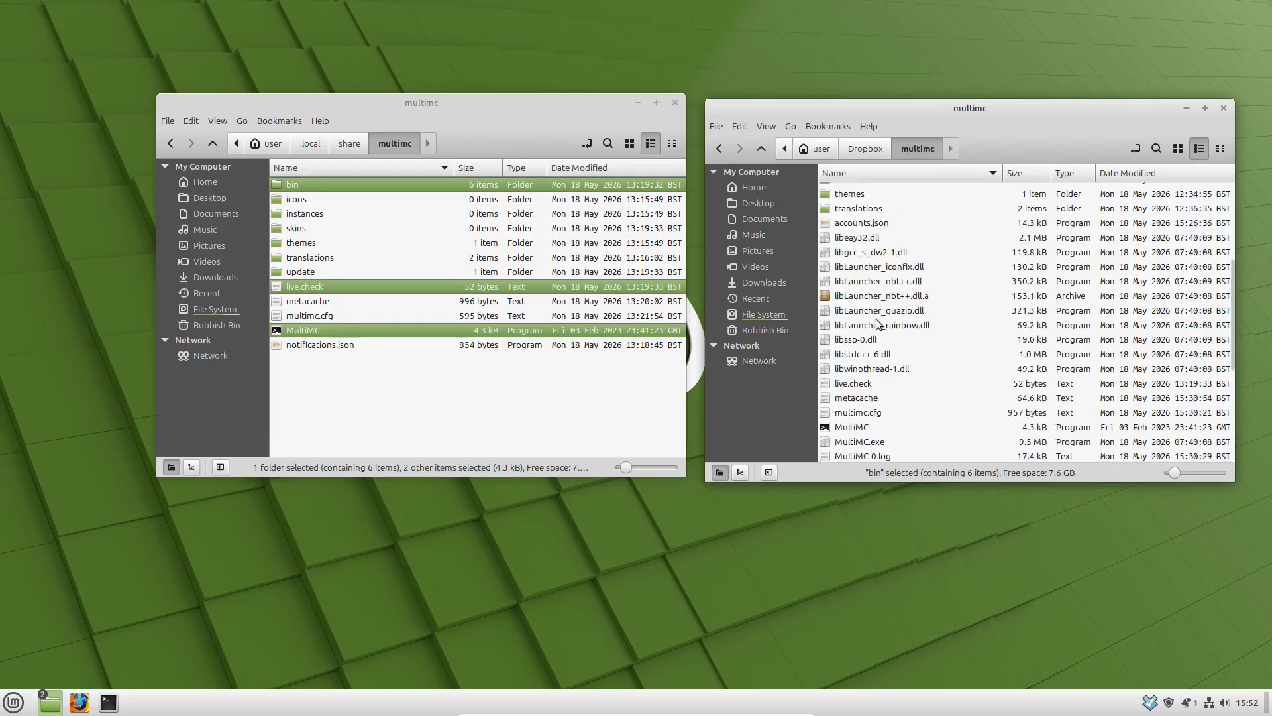
left_click(858, 384)
scroll(1025, 400, "down", 1)
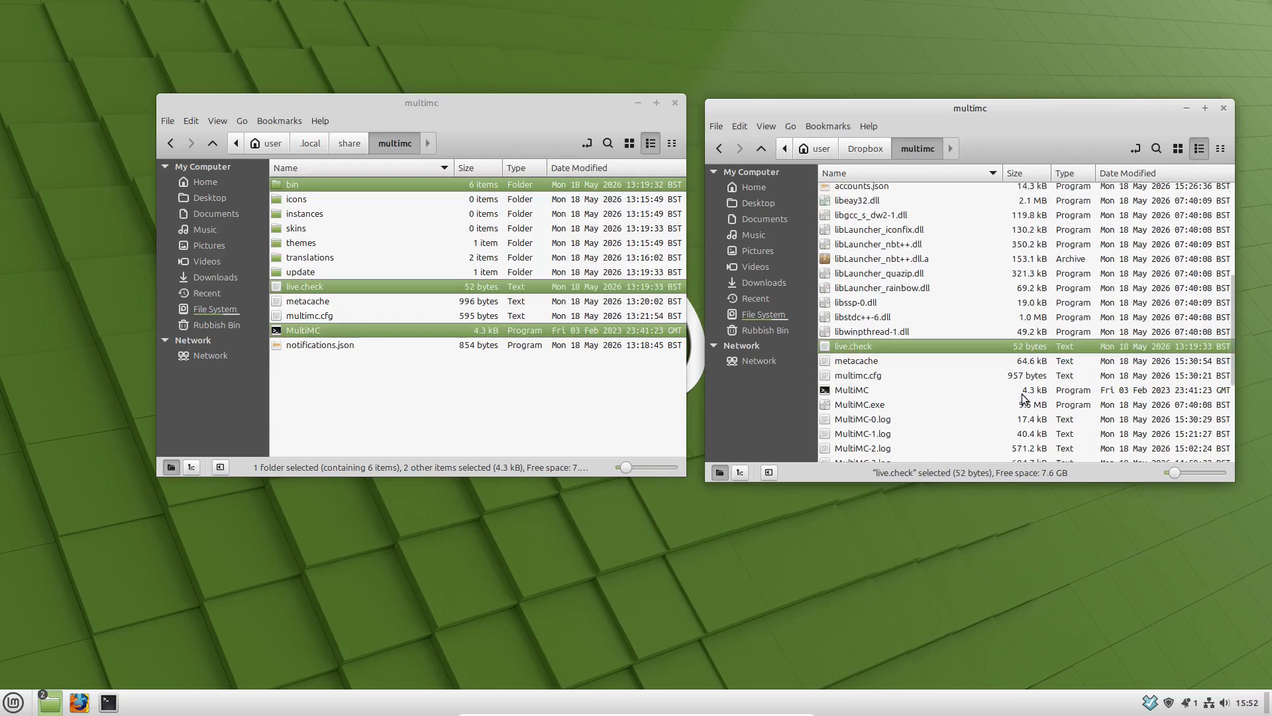
left_click(847, 405)
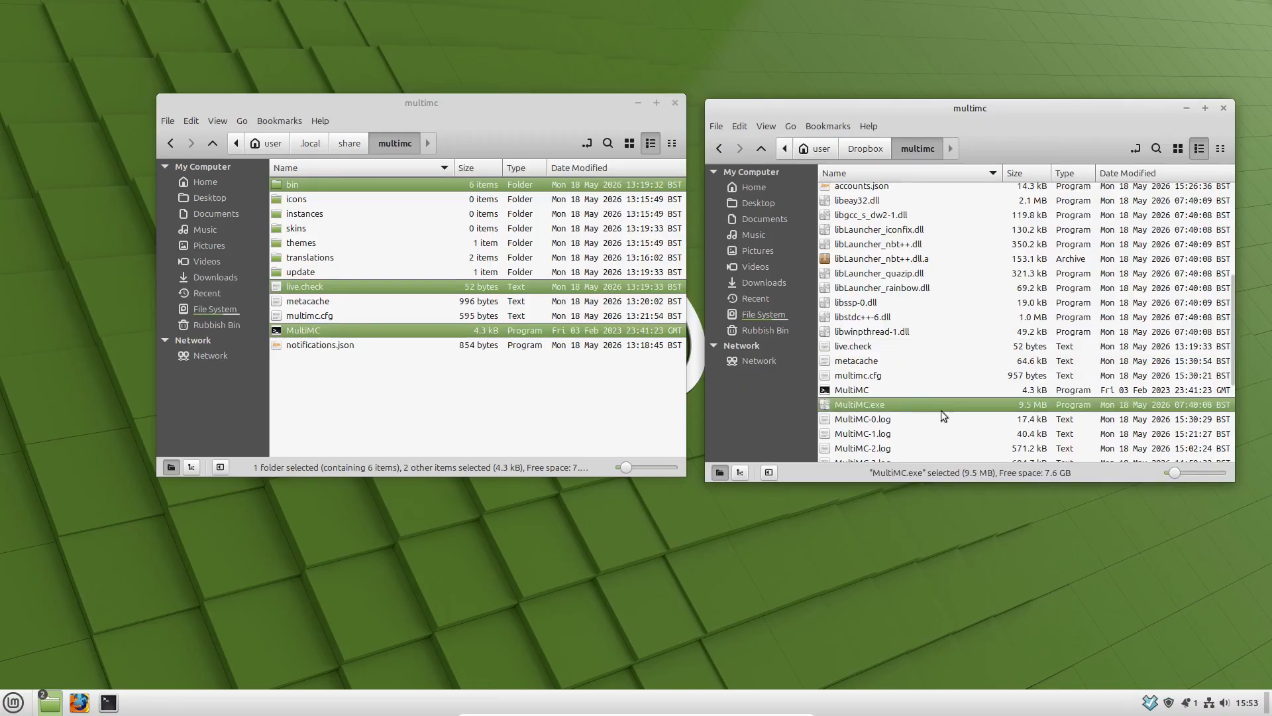
- Review the execute permission of the MultiMC program in the Dropbox folder, and close the local multimc folder window
left_click(848, 393)
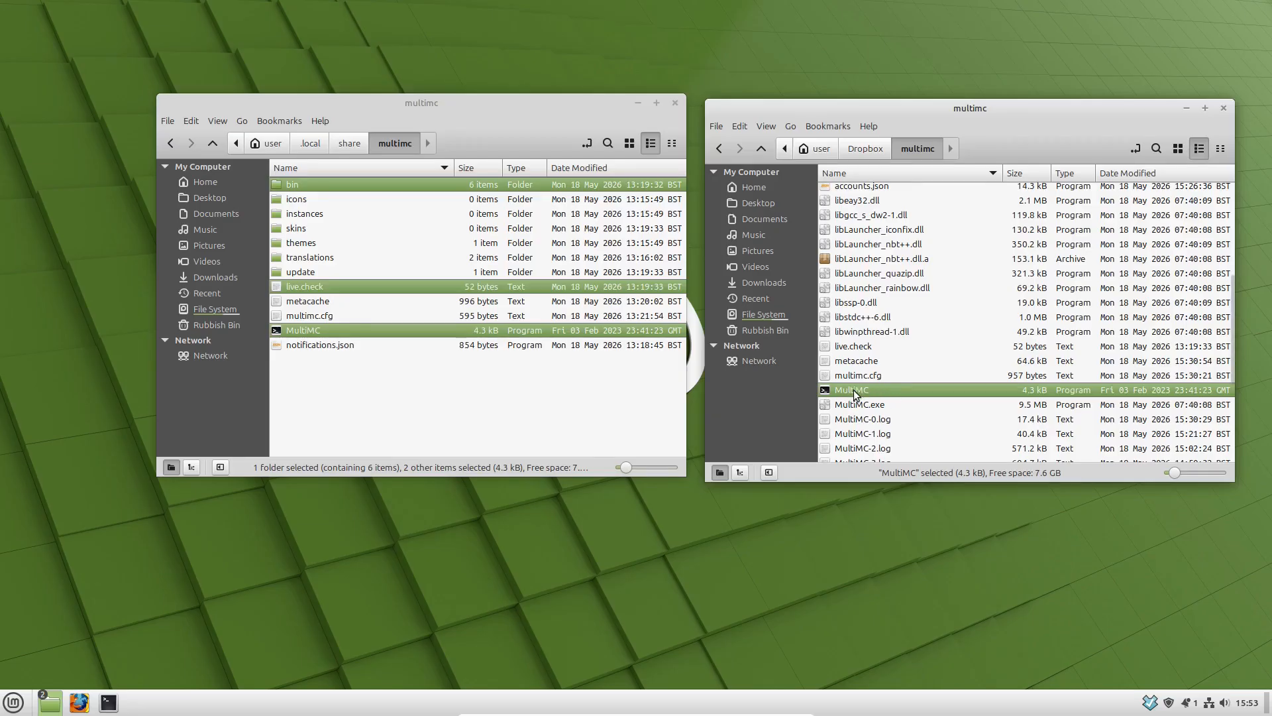
right_click(854, 394)
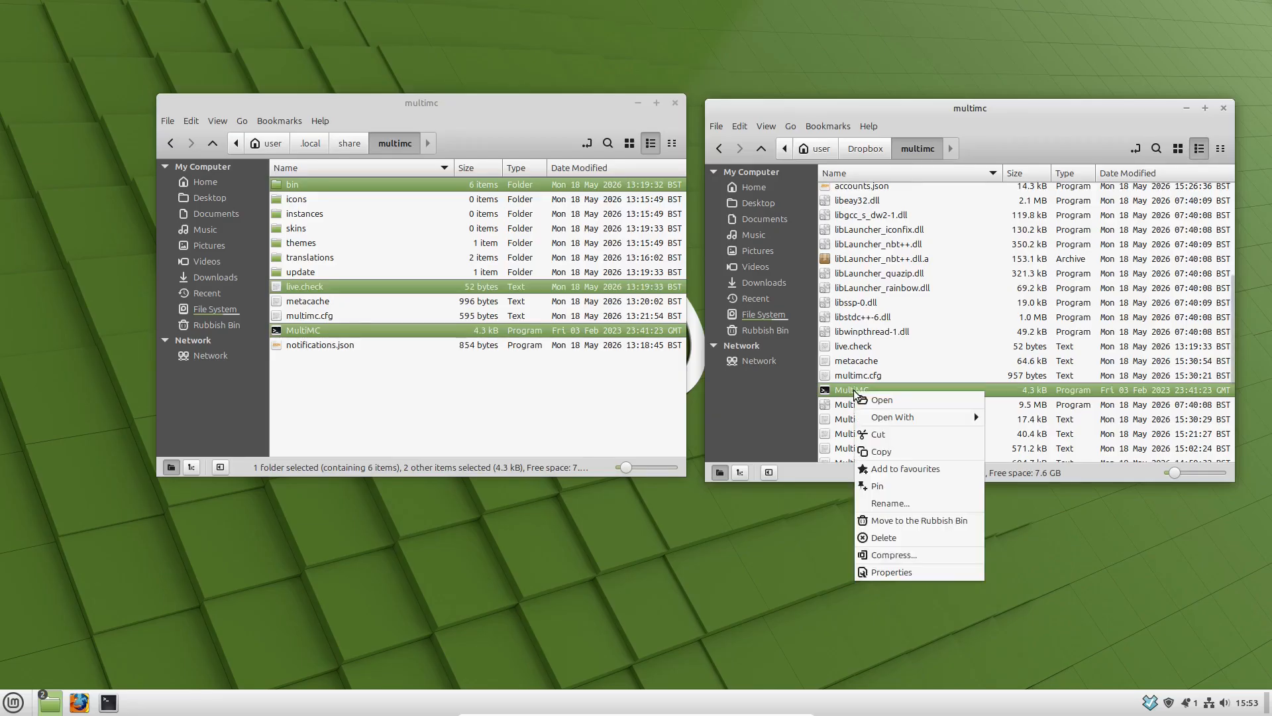
left_click(912, 574)
left_click(598, 194)
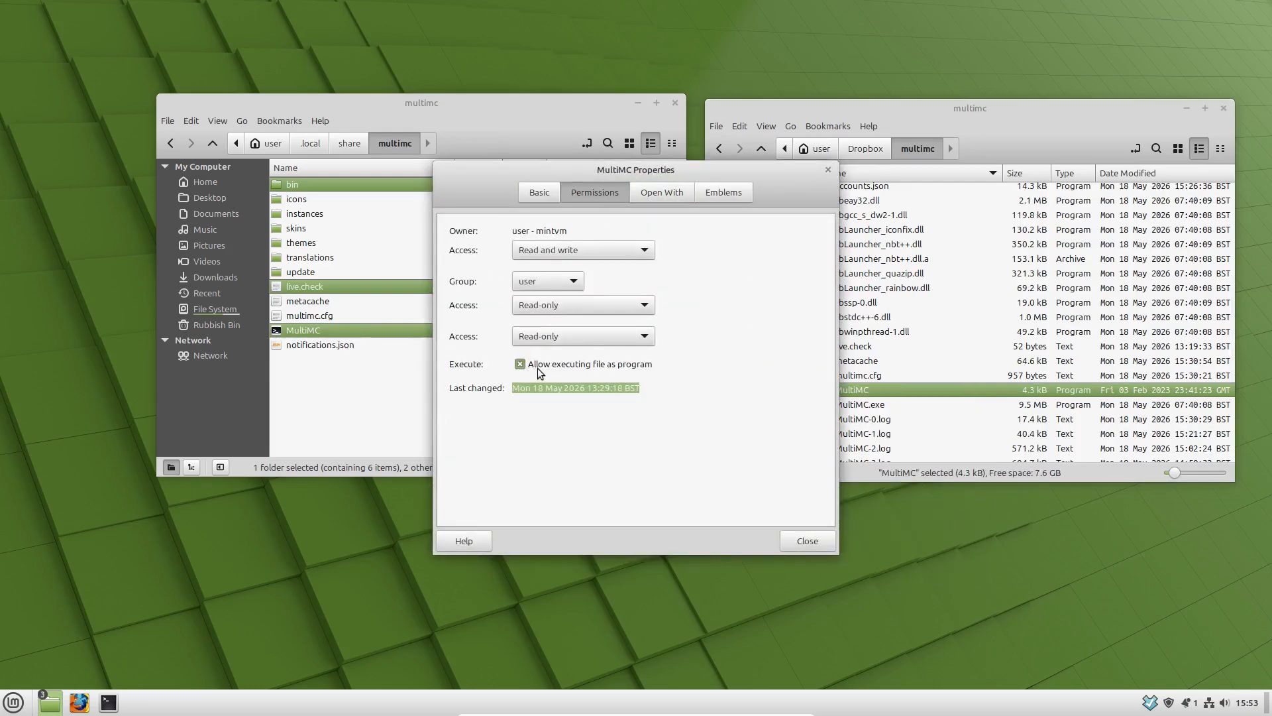
left_click(808, 540)
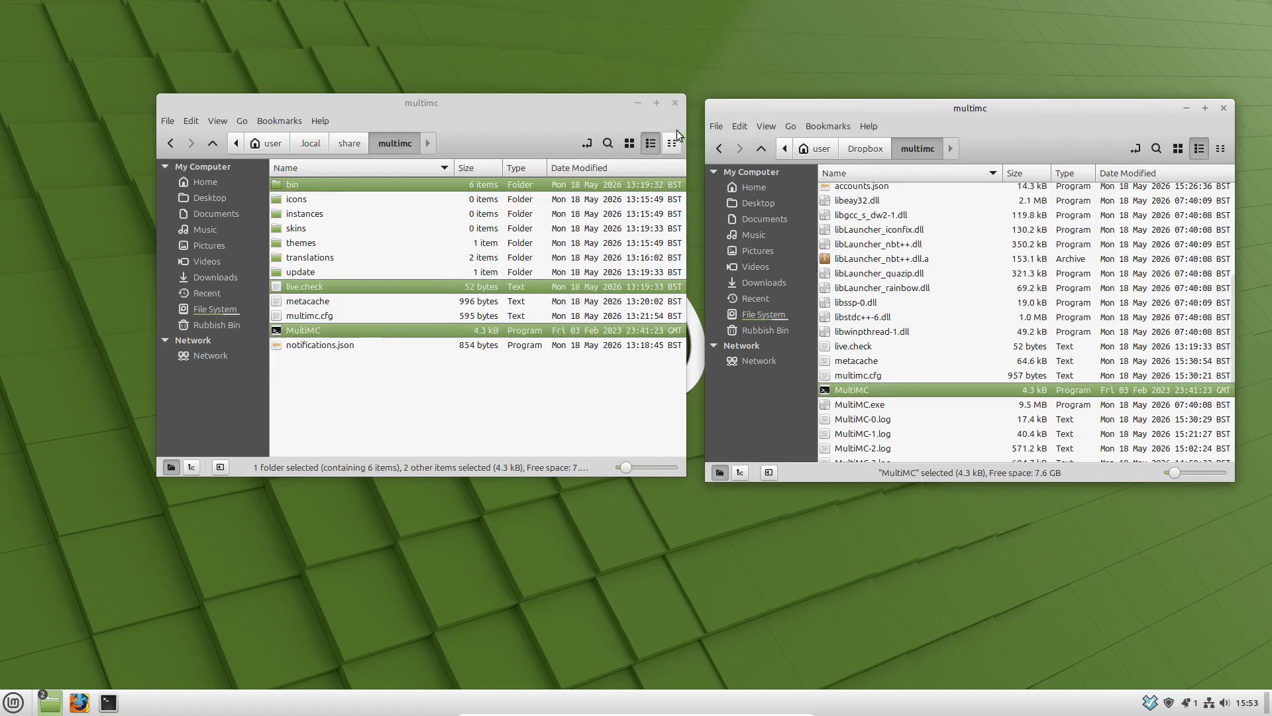
left_click(674, 103)
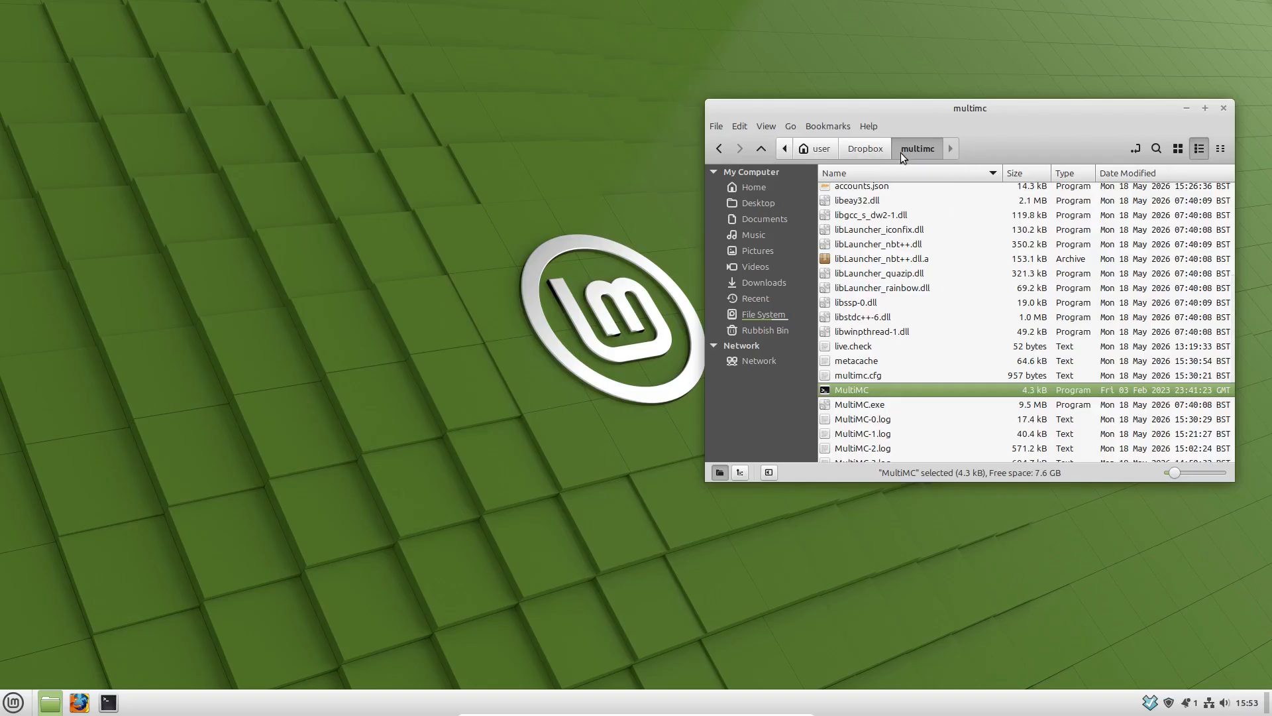
- Run the MultiMC program from the Dropbox folder and choose java/linux/java-runtime-epsilon/bin/java as its Java executable
double_click(861, 389)
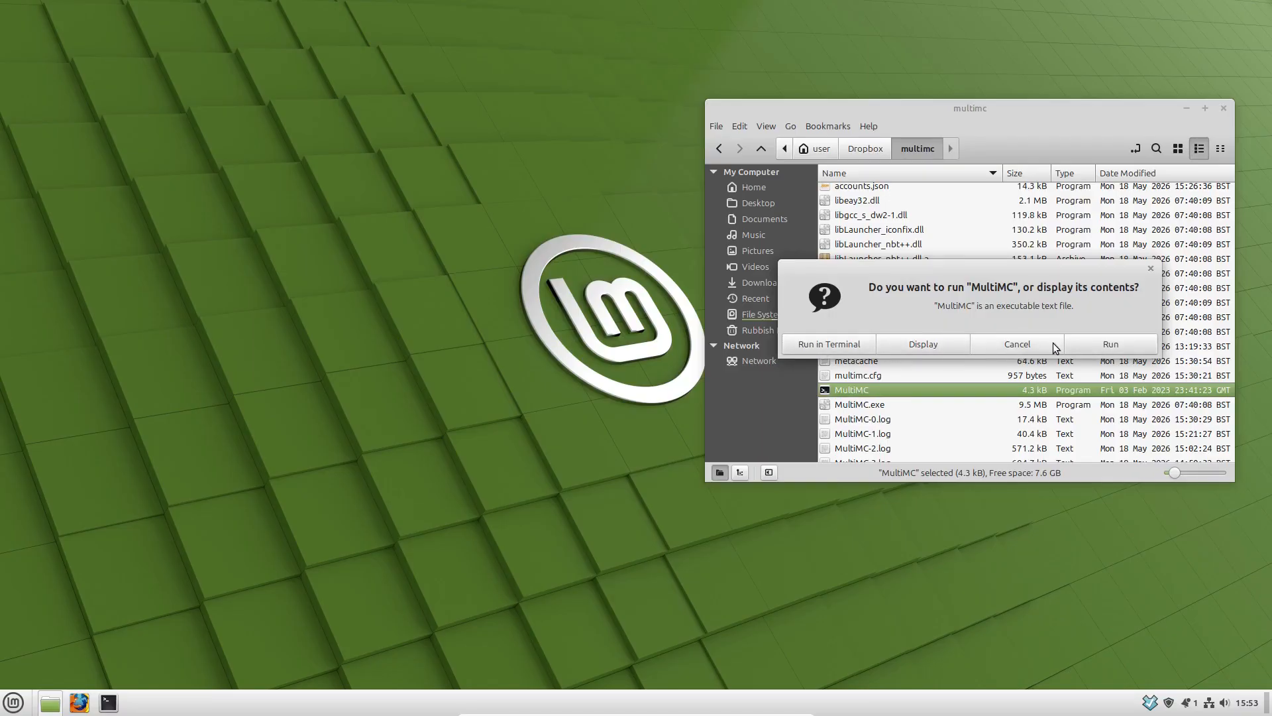
left_click(1112, 345)
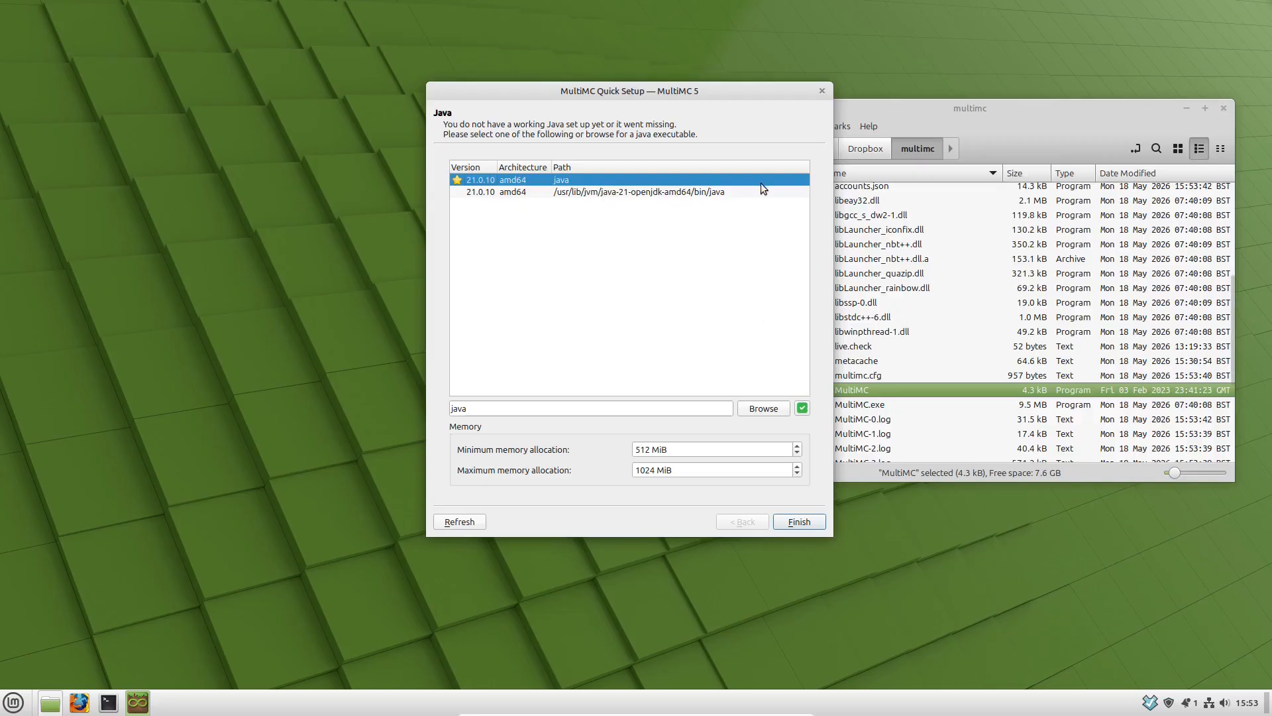
left_click(765, 409)
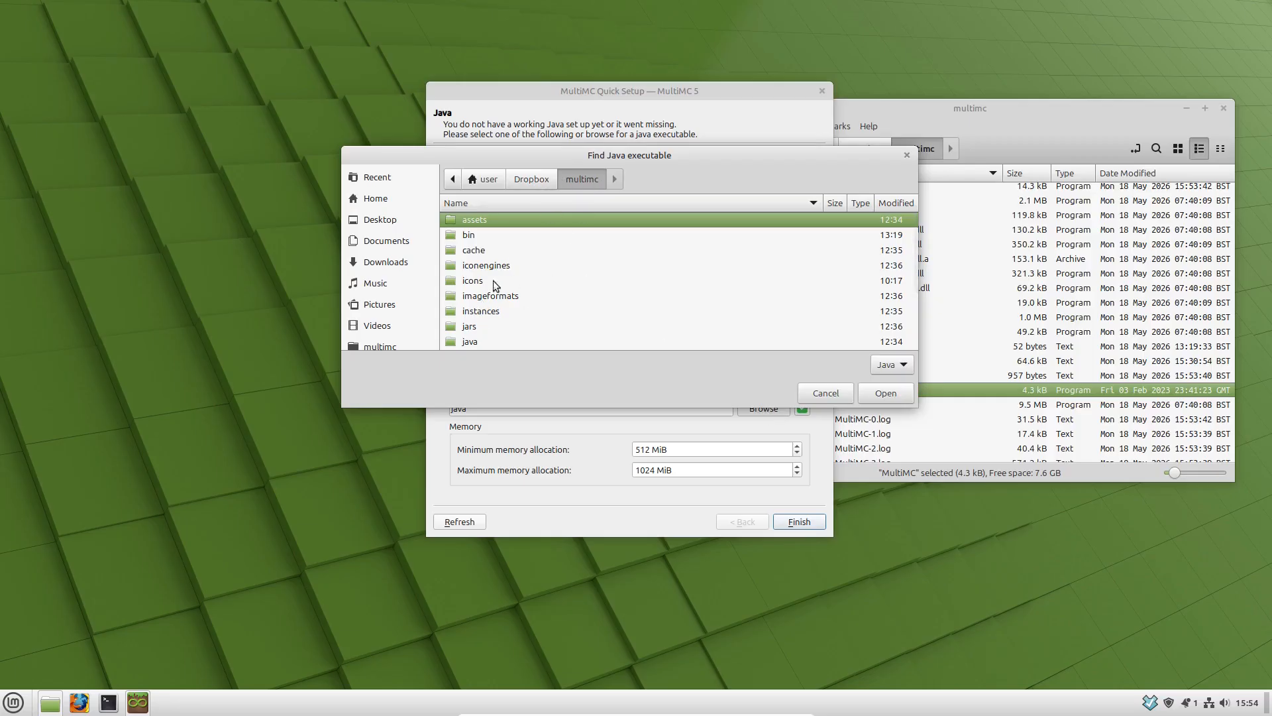
double_click(469, 341)
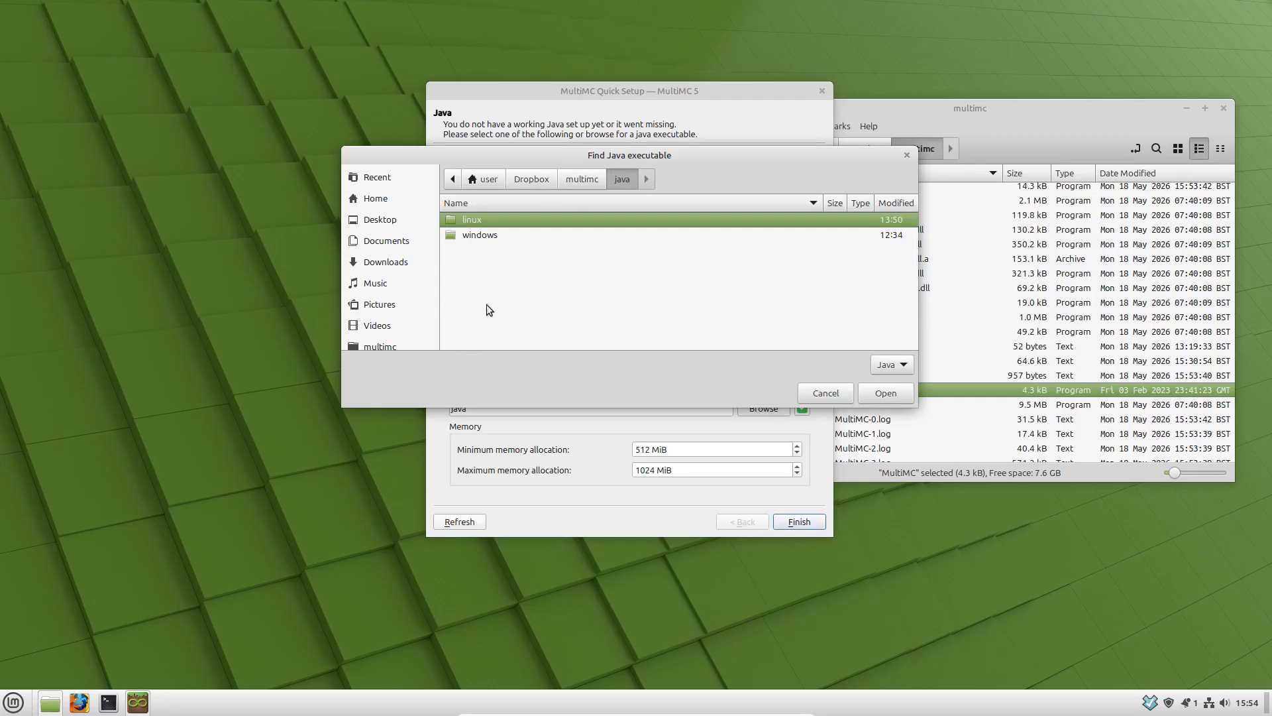
double_click(476, 221)
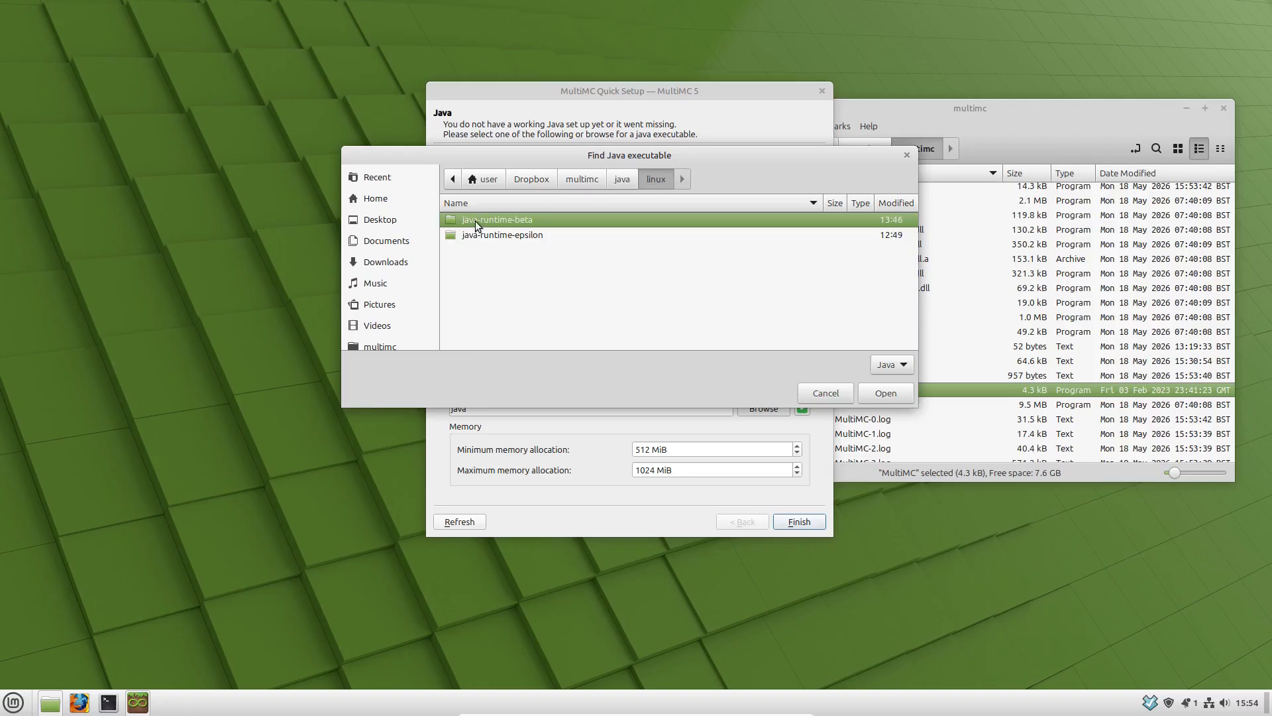
double_click(514, 236)
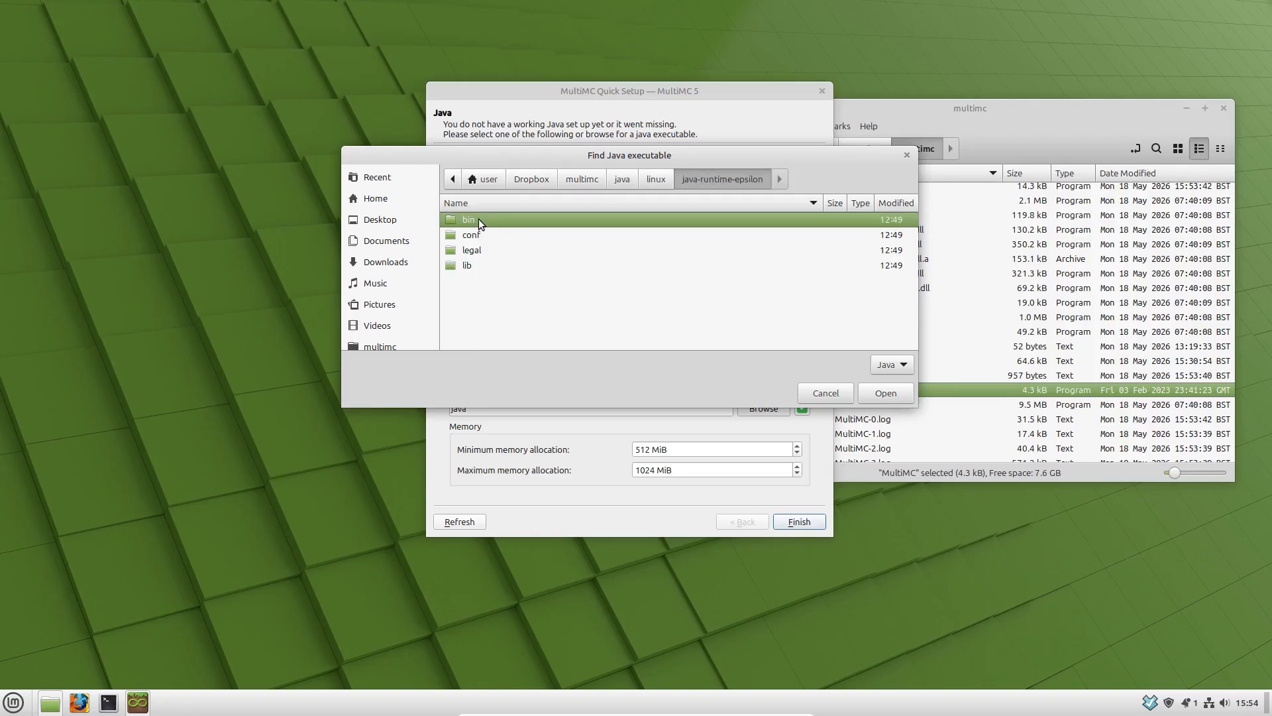
double_click(478, 219)
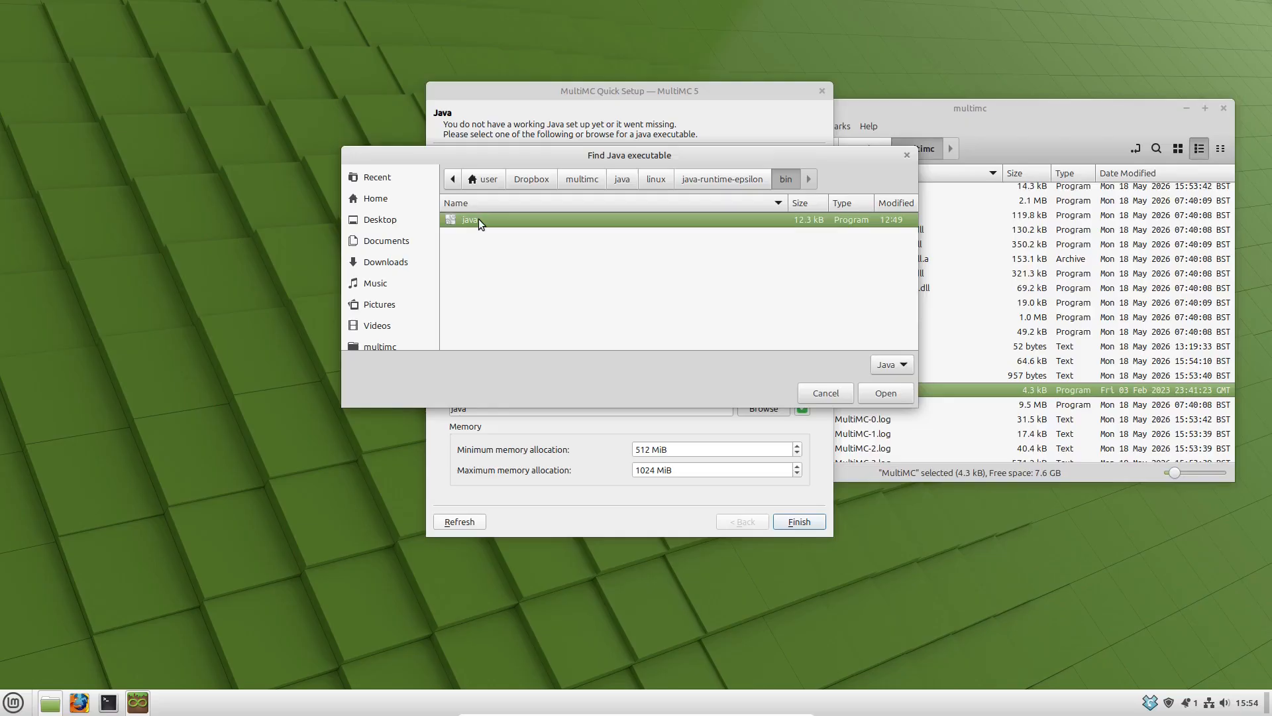
left_click(879, 392)
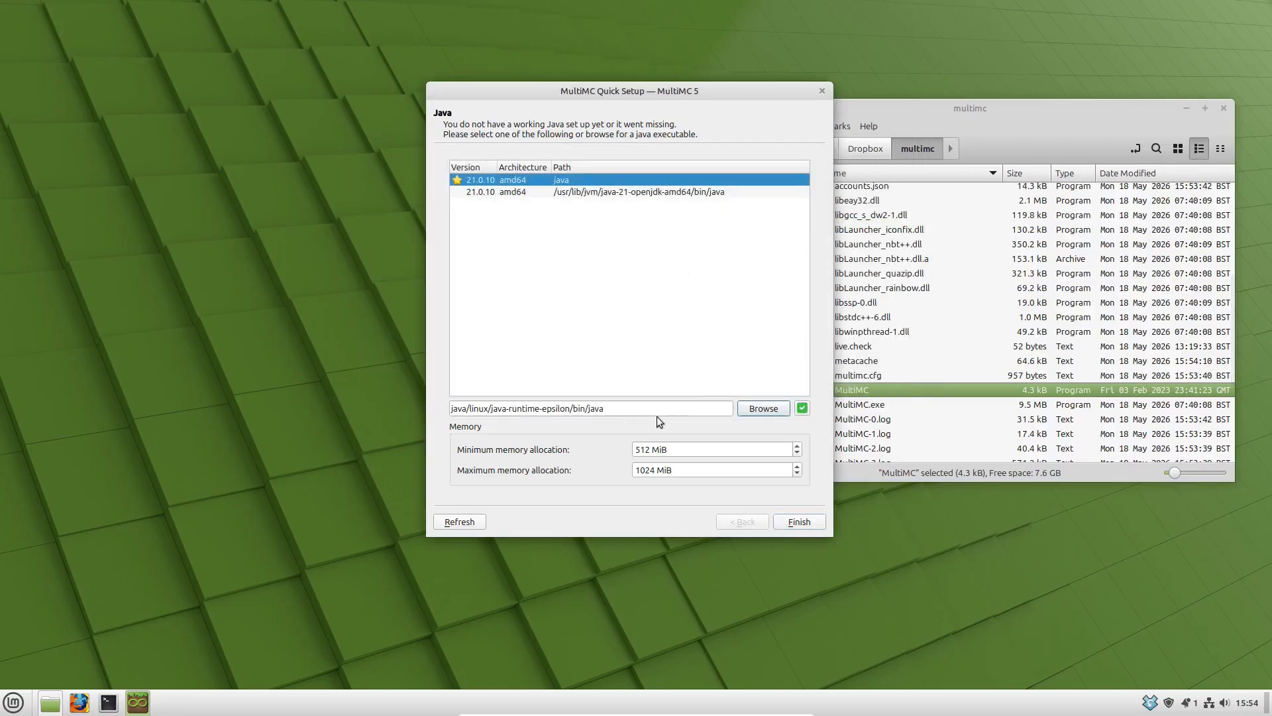
- Check the relative Java path, finish the MultiMC quick setup, and place the launcher window beside the Dropbox folder window
left_click_drag(643, 411, 560, 410)
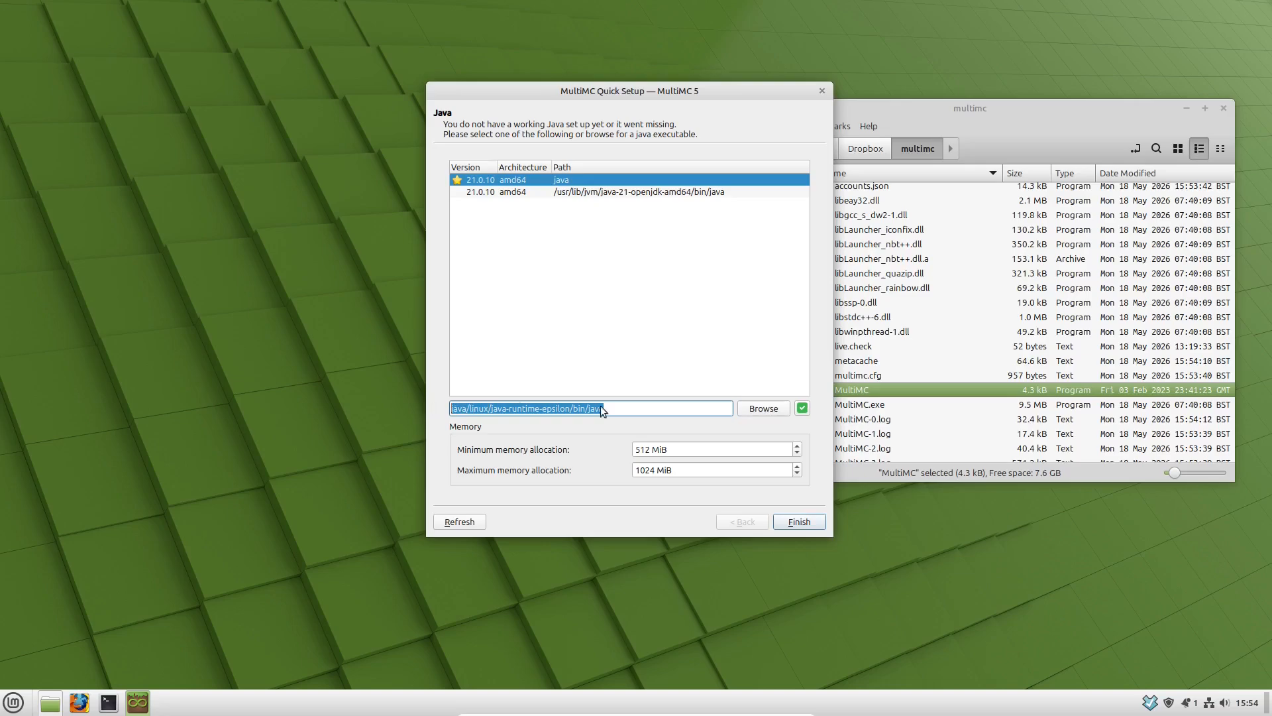
left_click(729, 280)
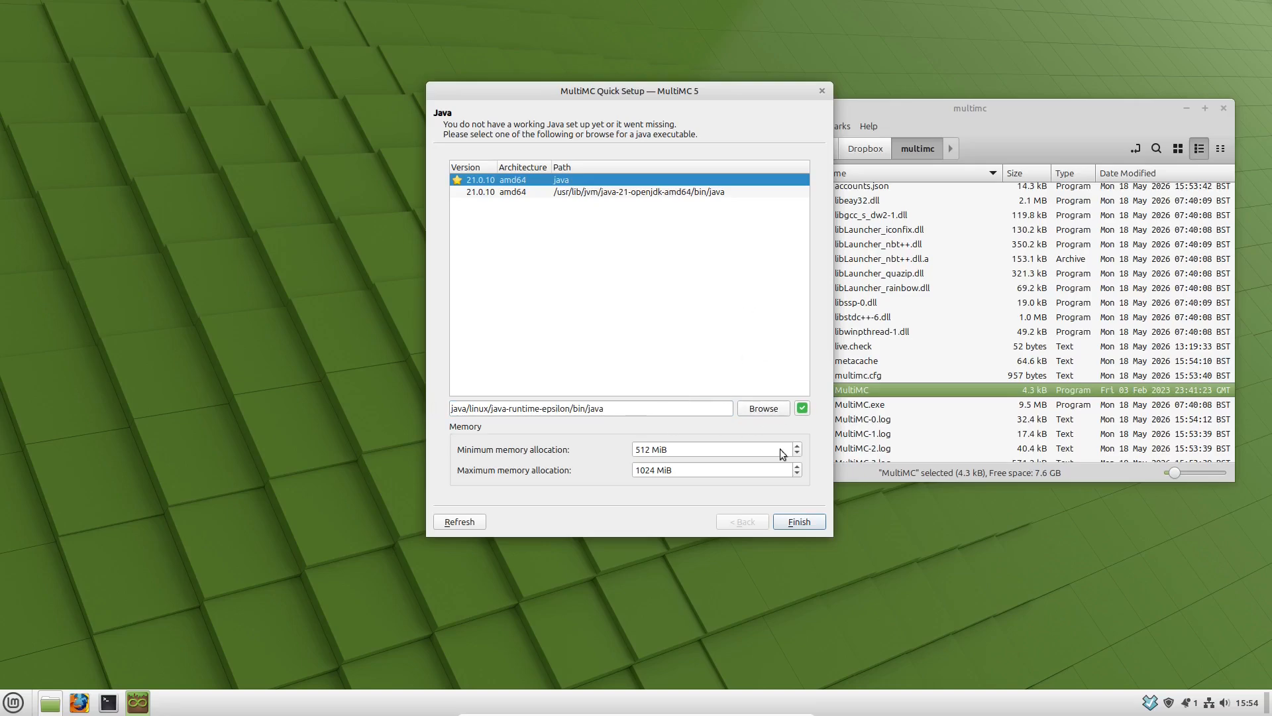
left_click(799, 523)
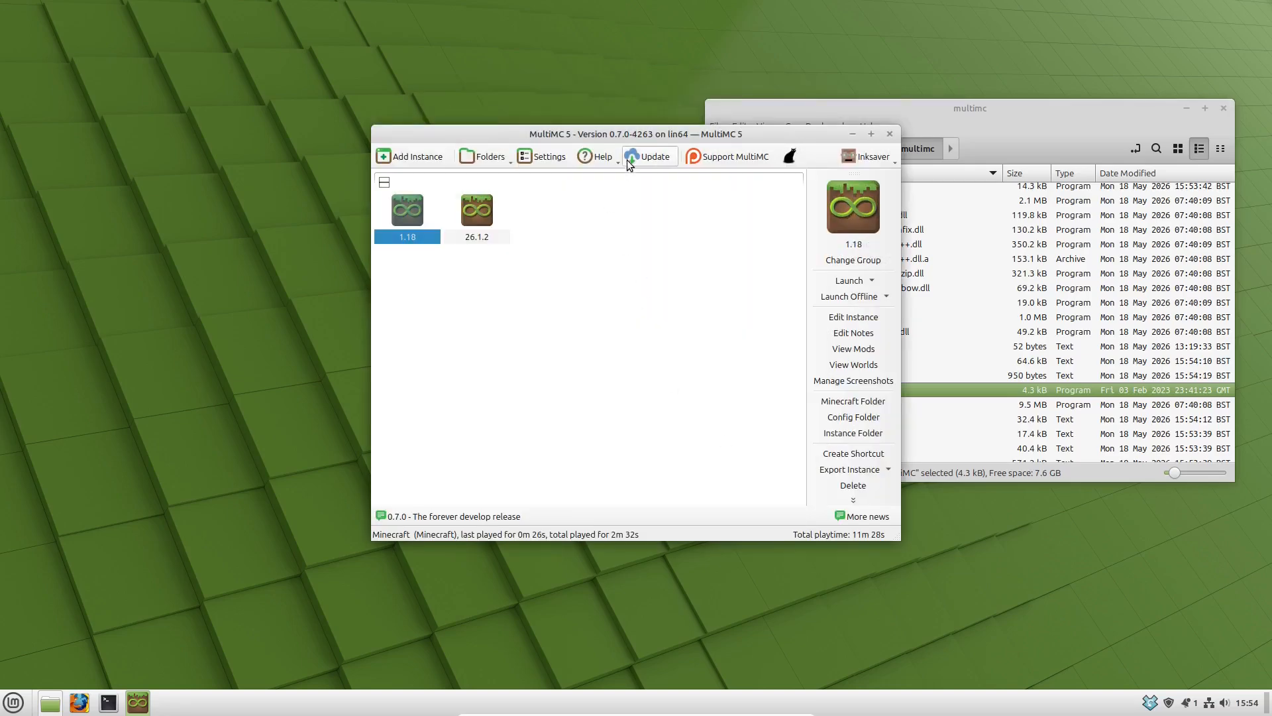
left_click_drag(643, 136, 395, 113)
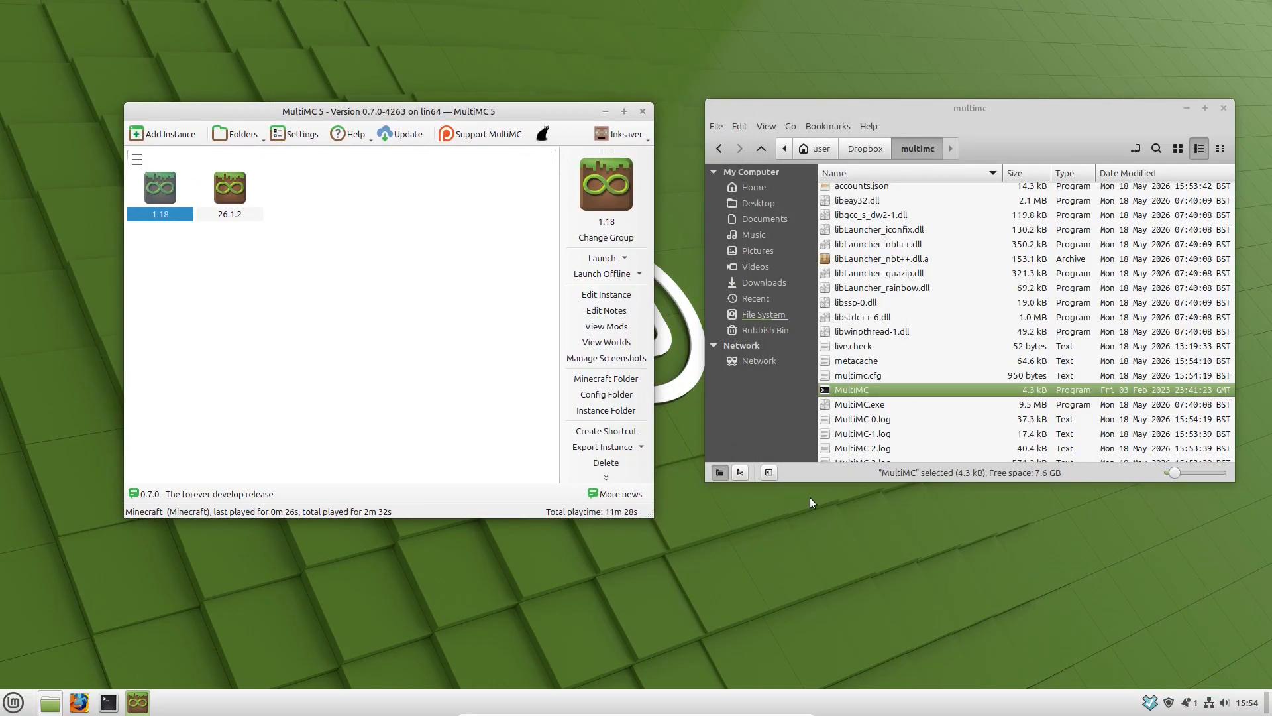
- Open the Java settings of the 26.1.2 instance and highlight its Java installation path
left_click(240, 184)
left_click(177, 196)
left_click(250, 192)
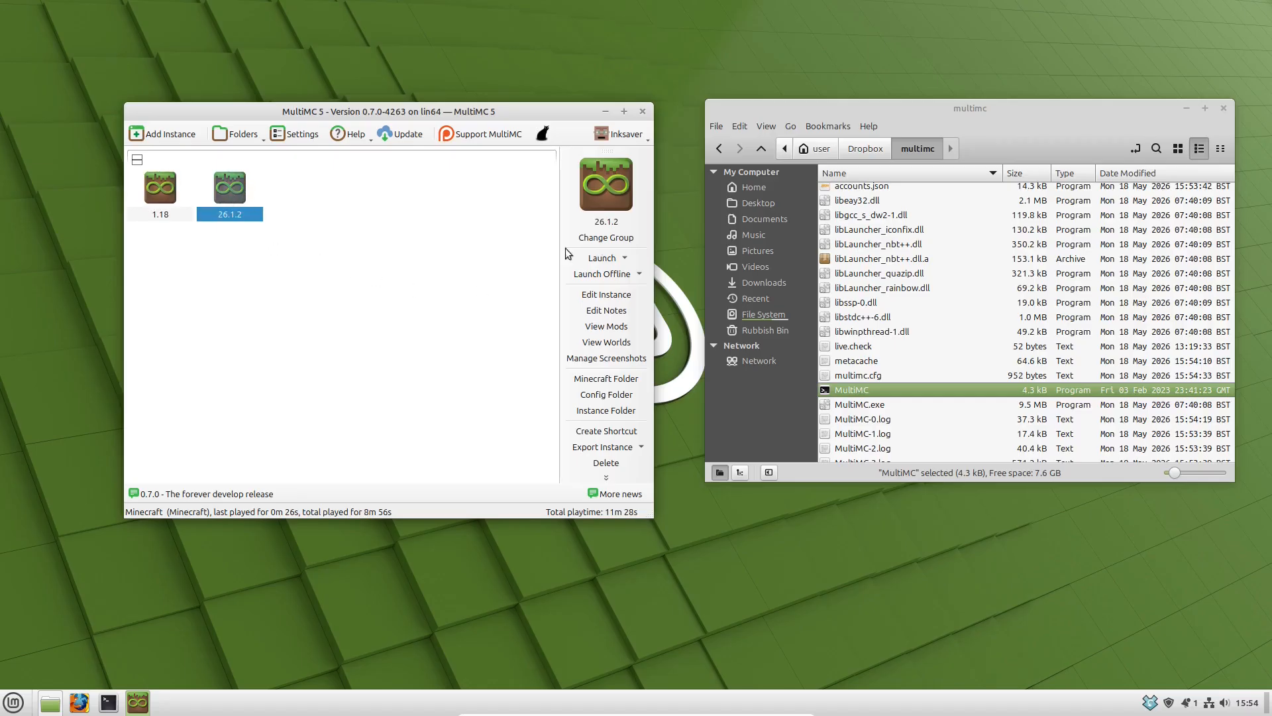
left_click(602, 295)
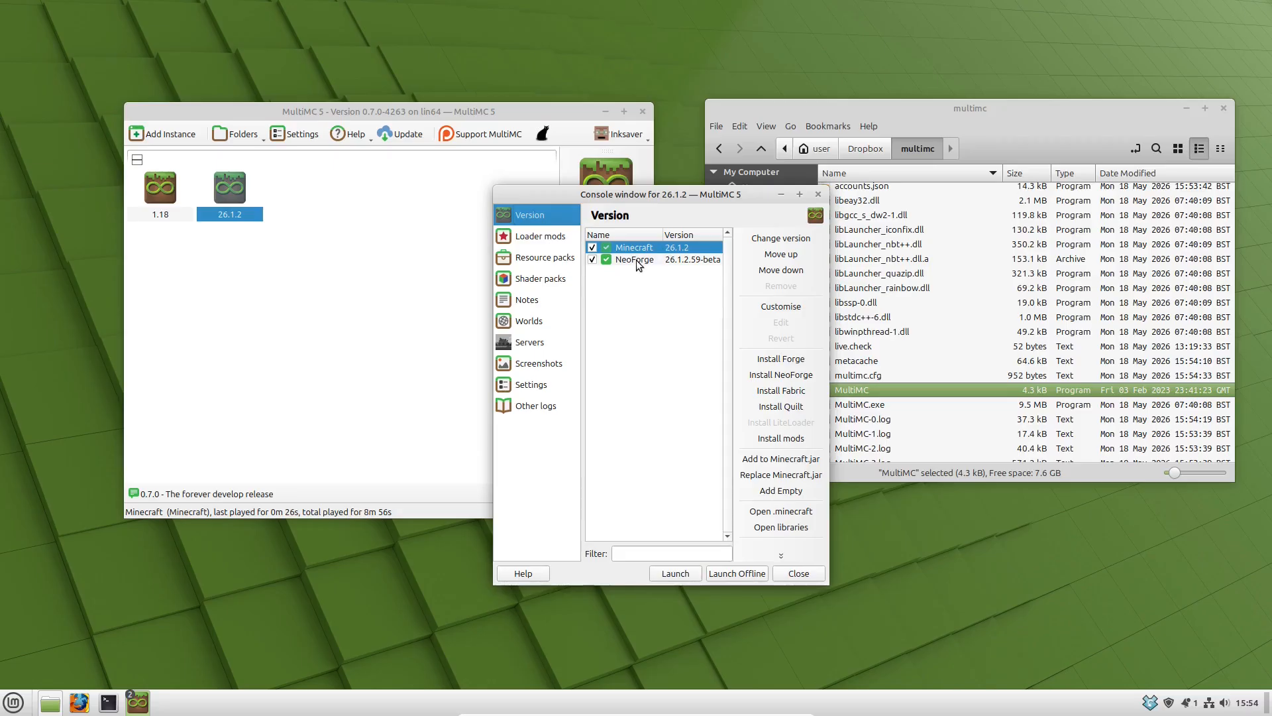
left_click(526, 390)
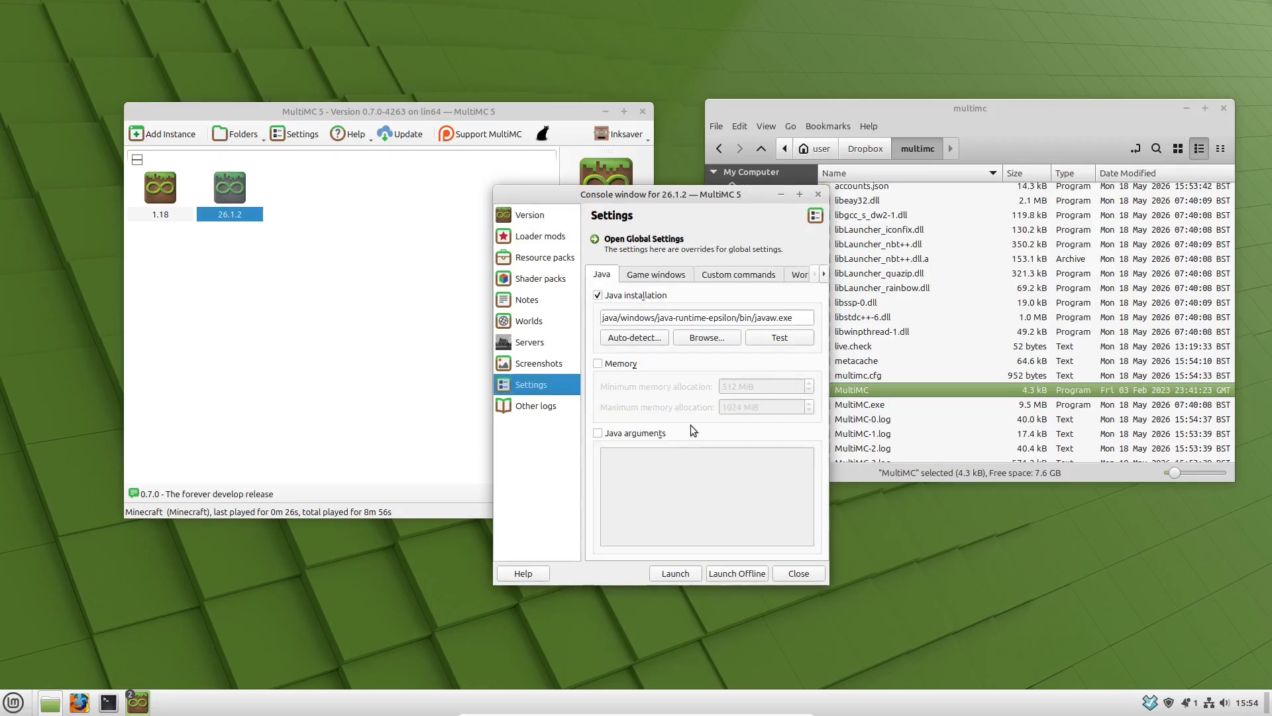
left_click_drag(804, 318, 598, 325)
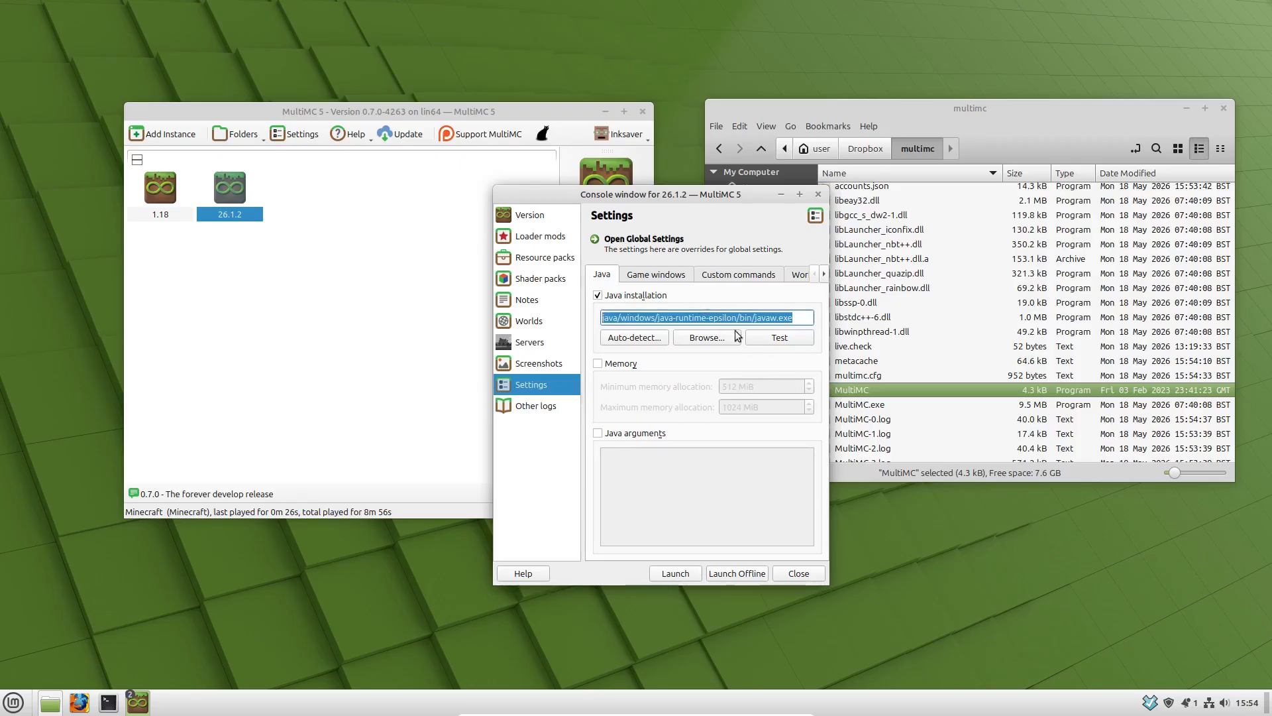
- Set the 26.1.2 instance's Java installation to java/linux/java-runtime-epsilon/bin/java and close its settings
left_click(713, 338)
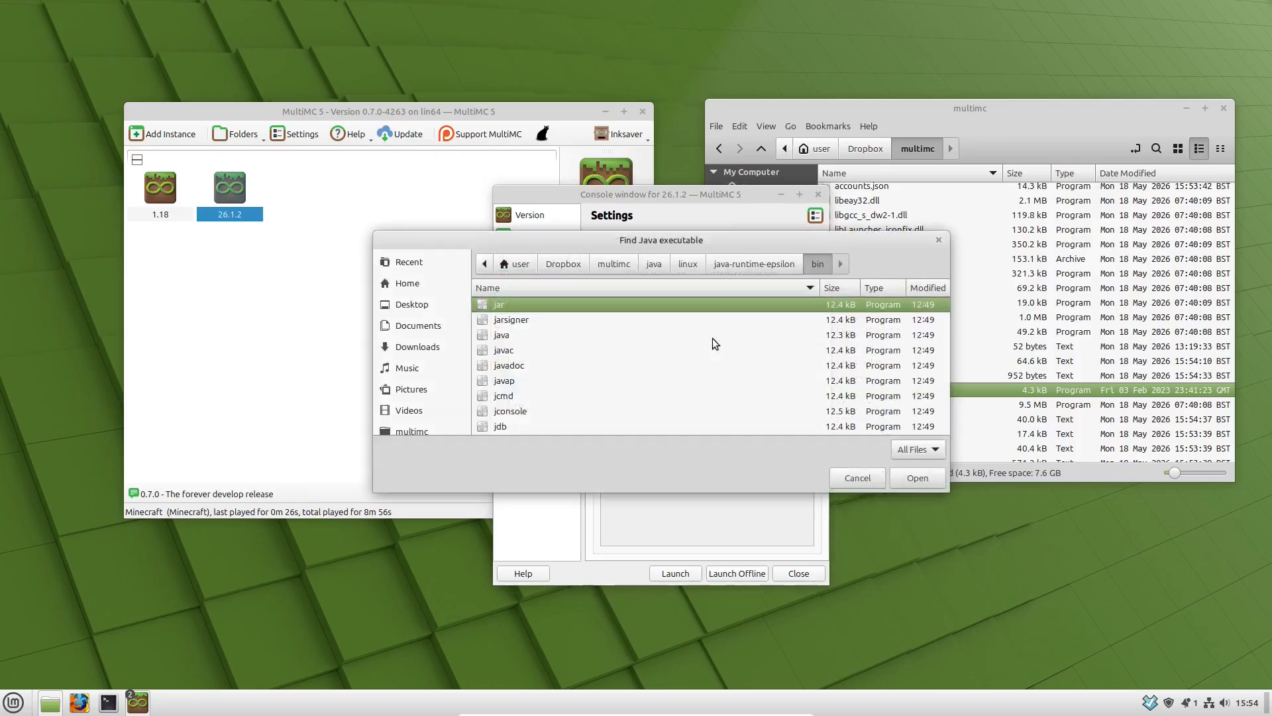
left_click(689, 264)
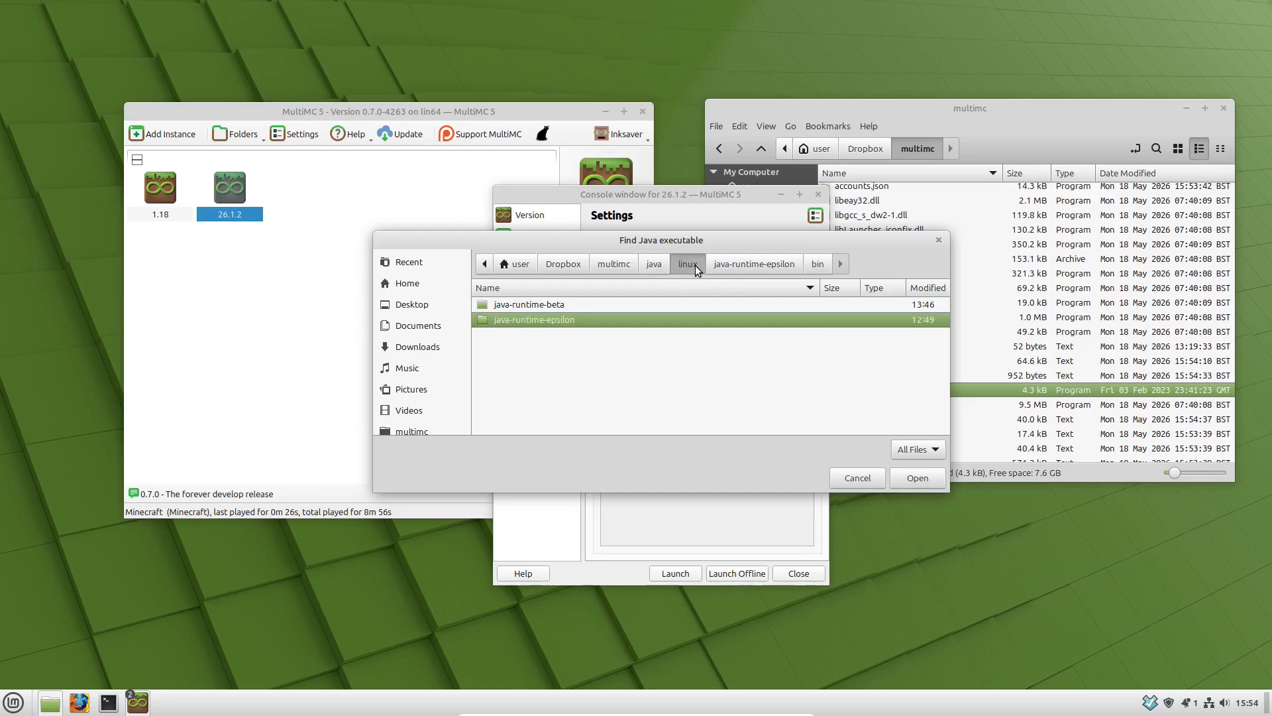
double_click(544, 322)
double_click(506, 305)
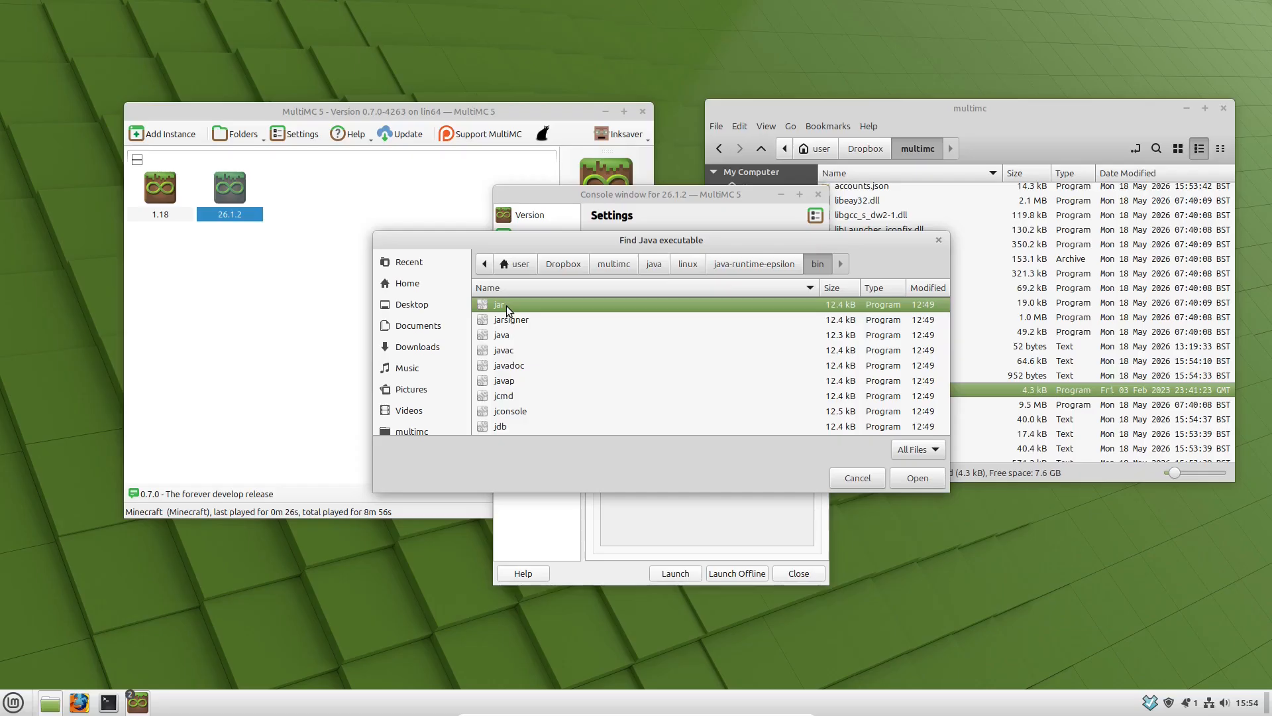
left_click(525, 336)
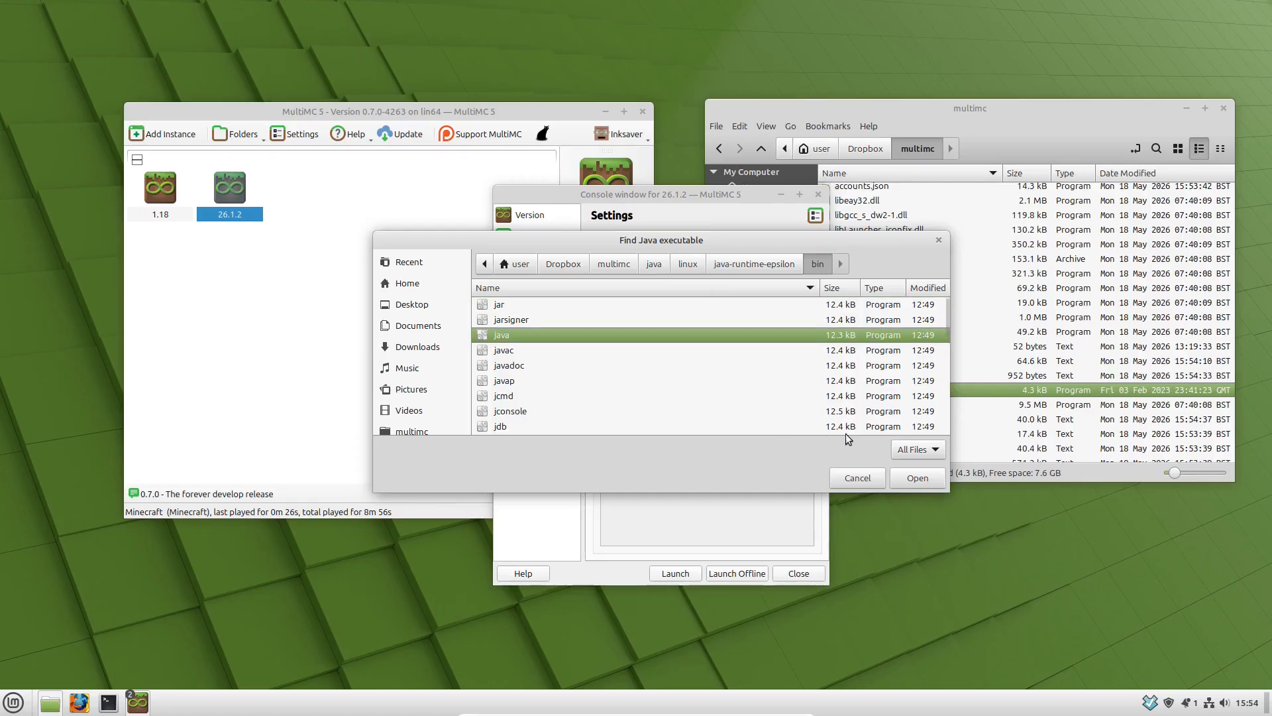
left_click(910, 479)
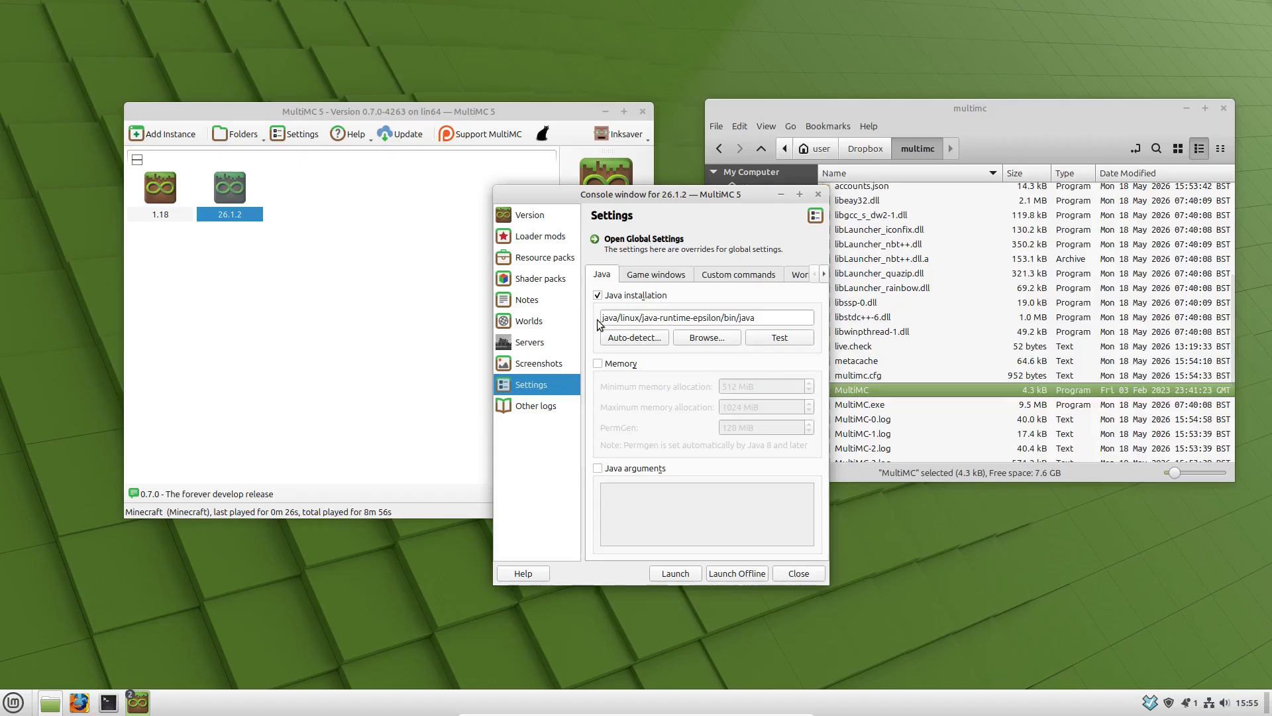
left_click(798, 573)
- Set the 1.18 instance's Java installation to java/linux/java-runtime-beta/bin/java and close its settings
left_click(161, 201)
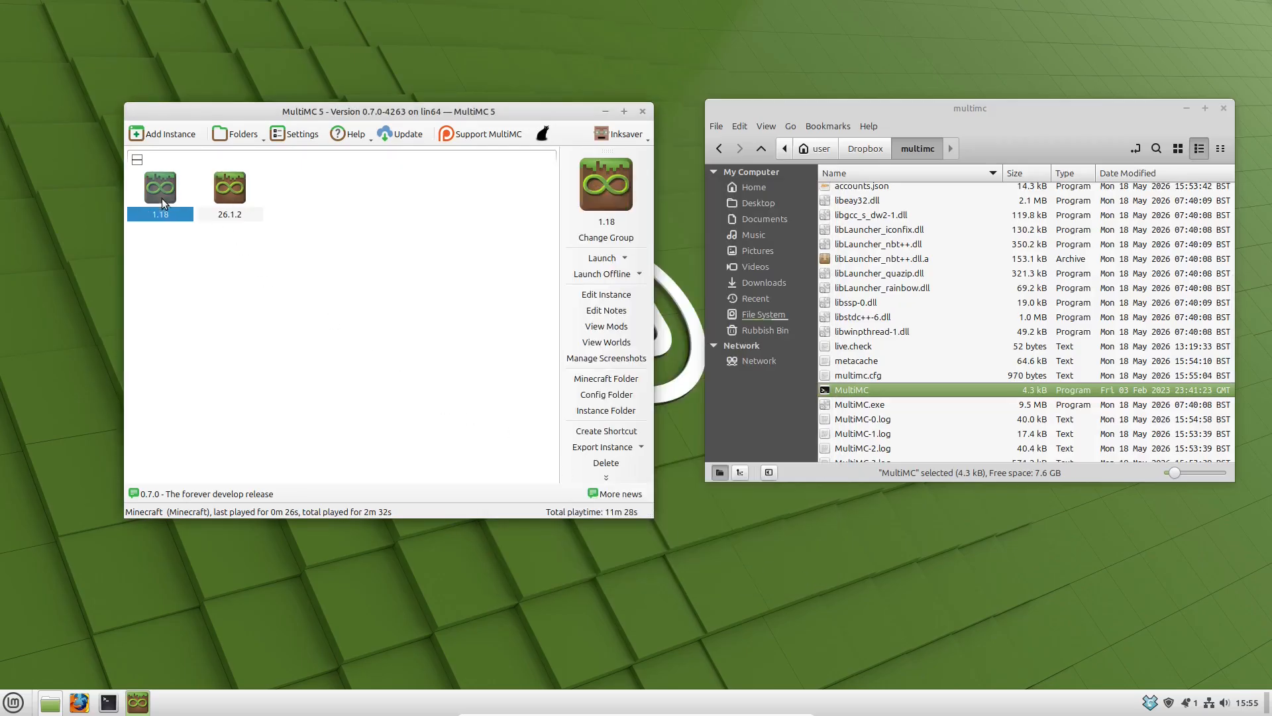
left_click(605, 295)
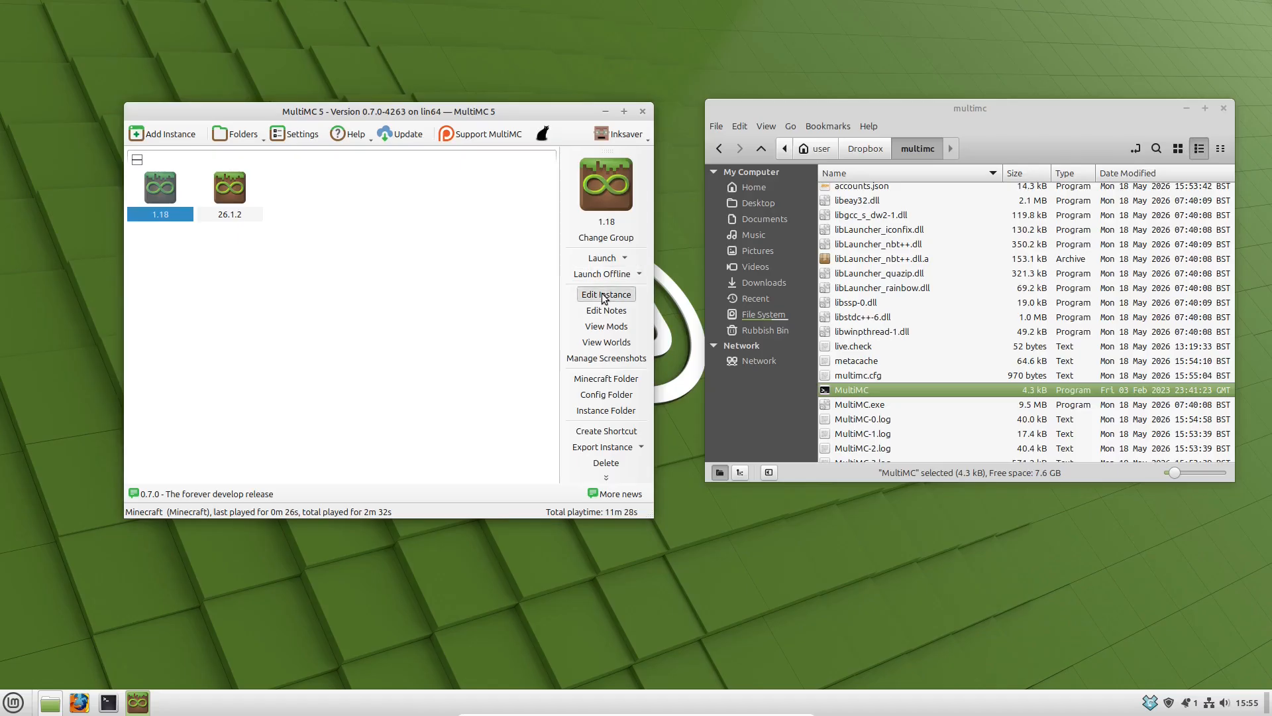
left_click(531, 386)
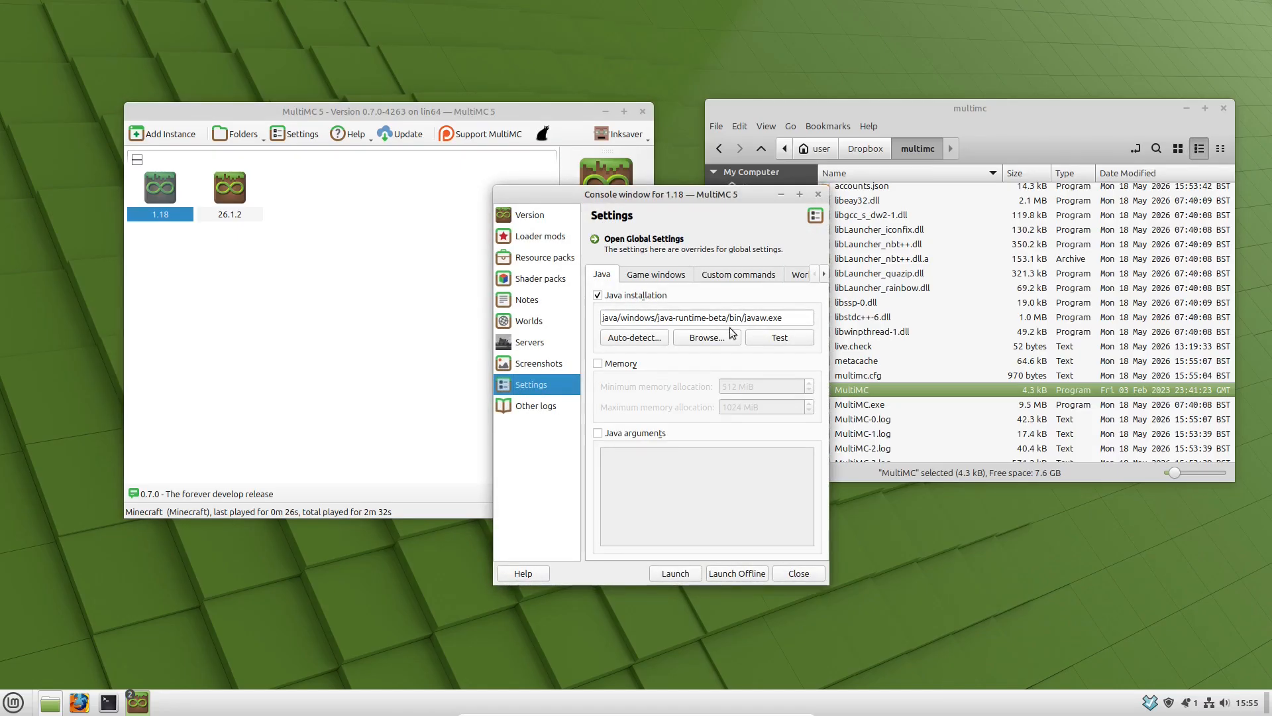
left_click(707, 343)
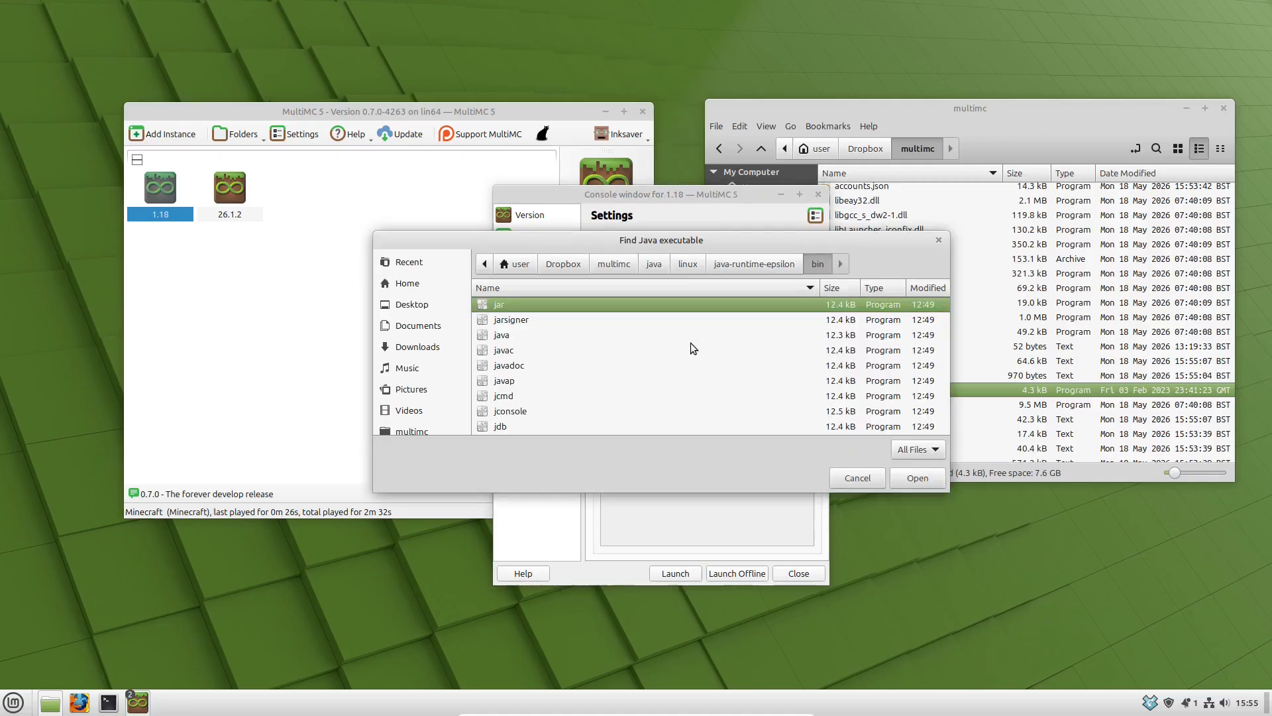
left_click(682, 265)
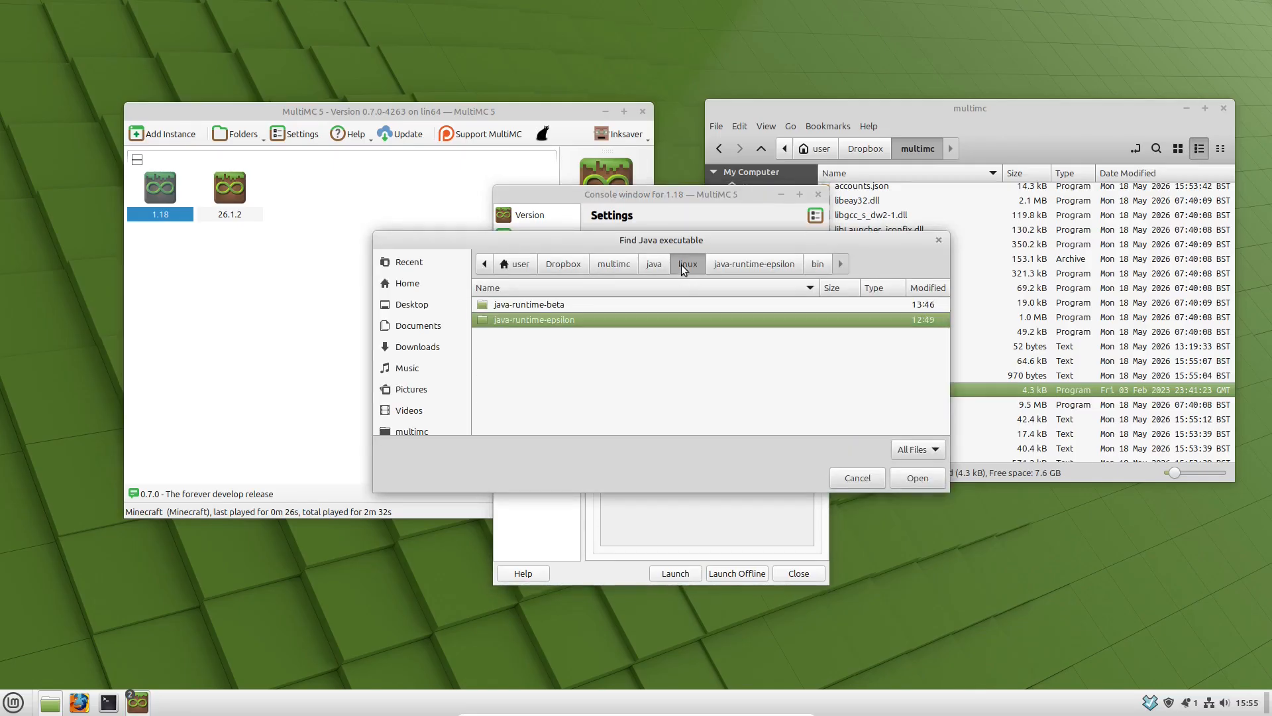
double_click(542, 304)
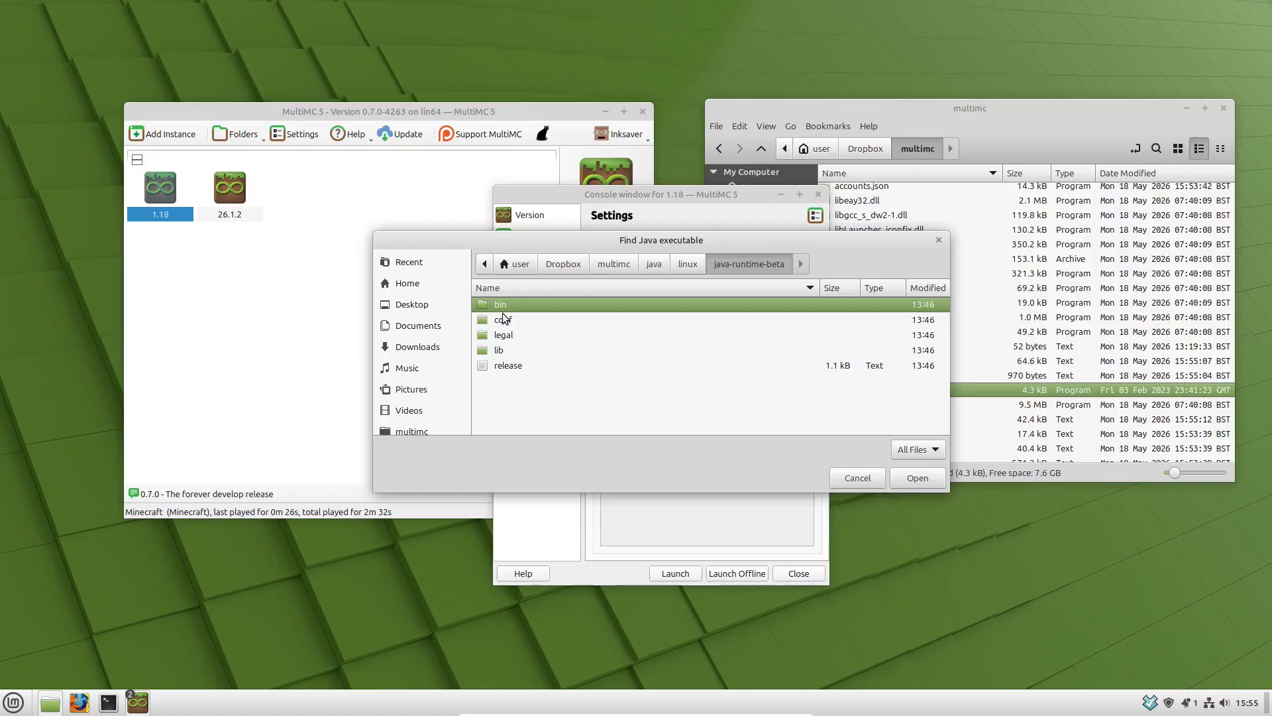
double_click(506, 305)
left_click(504, 336)
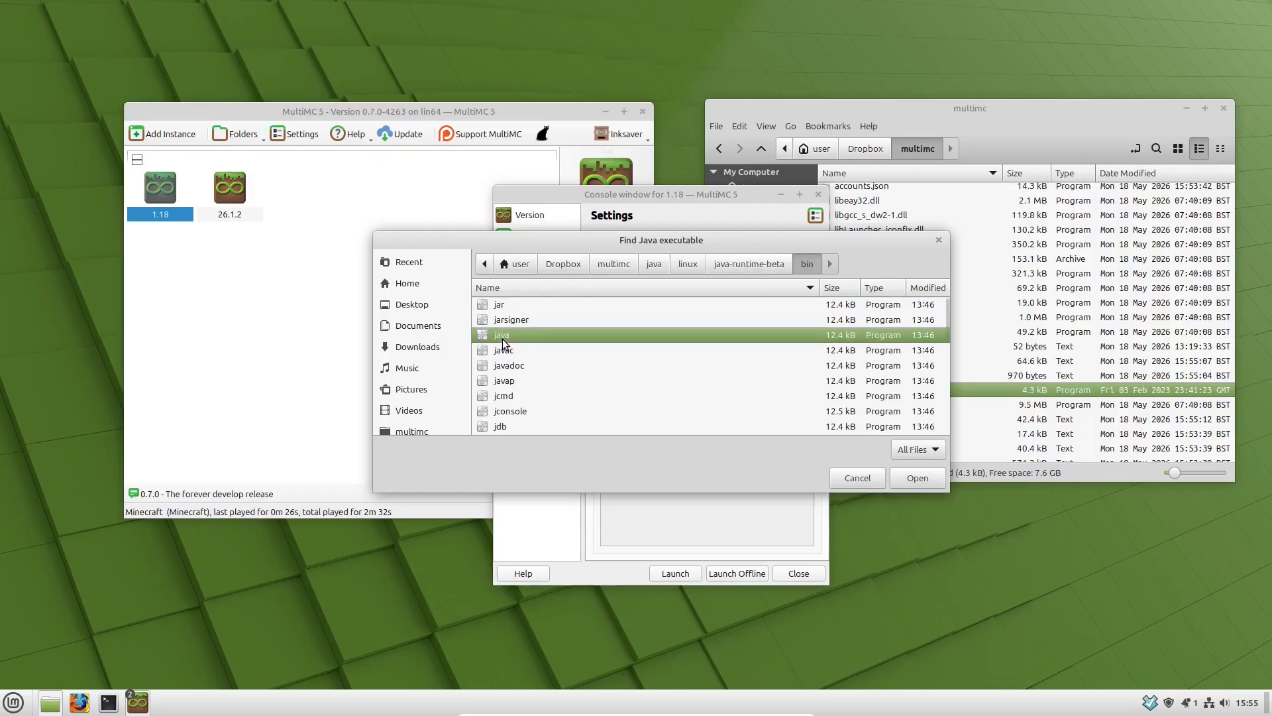
left_click(917, 478)
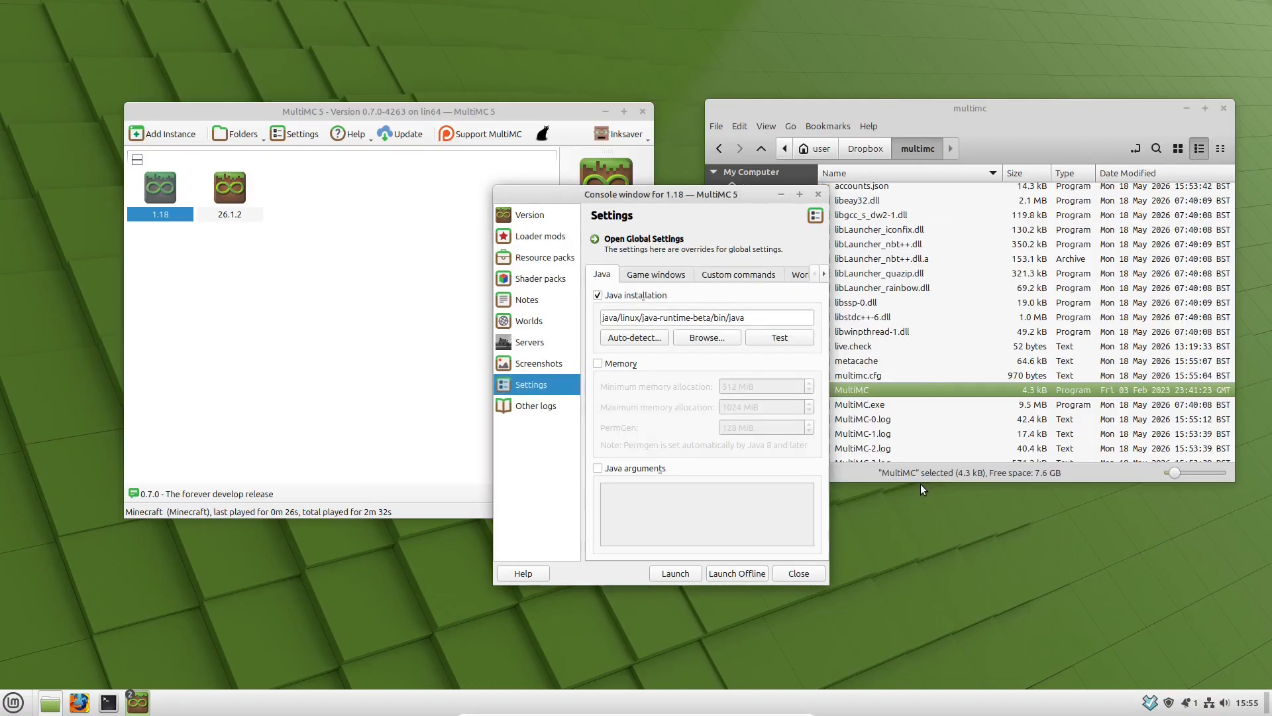
left_click(799, 574)
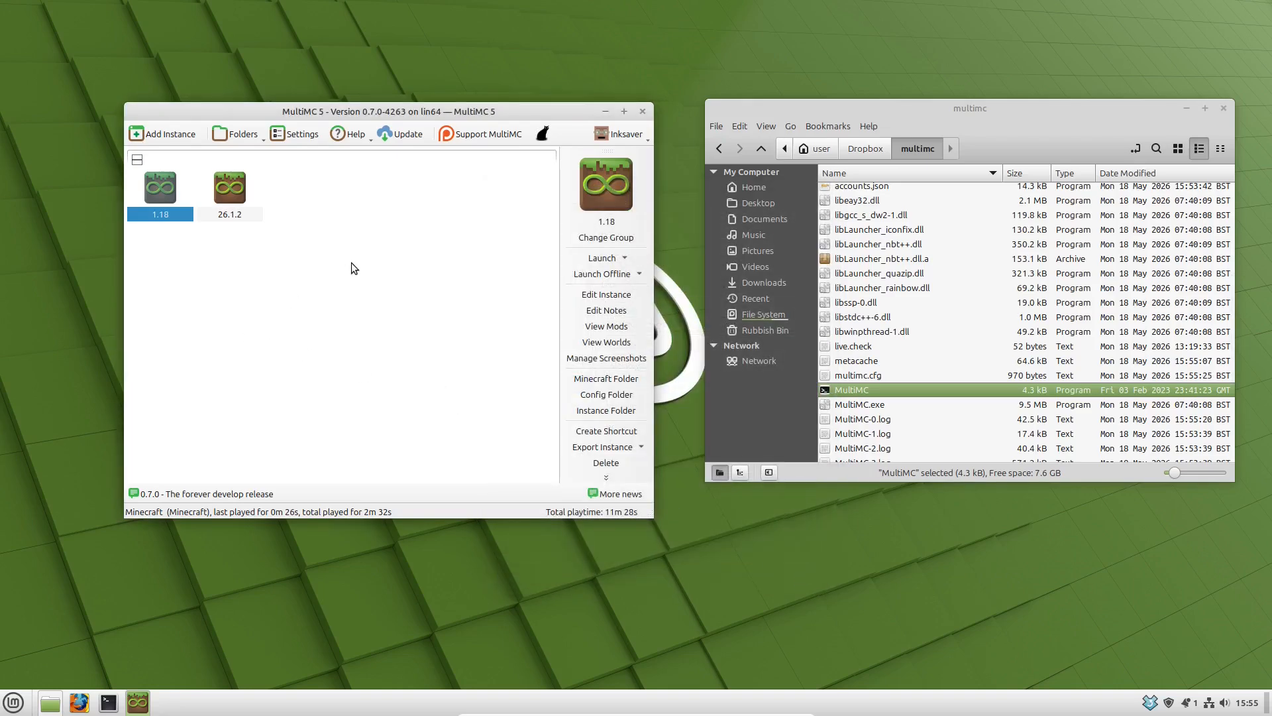
- Test-launch the 26.1.2 instance up to the Minecraft title screen and quit the game
left_click(232, 195)
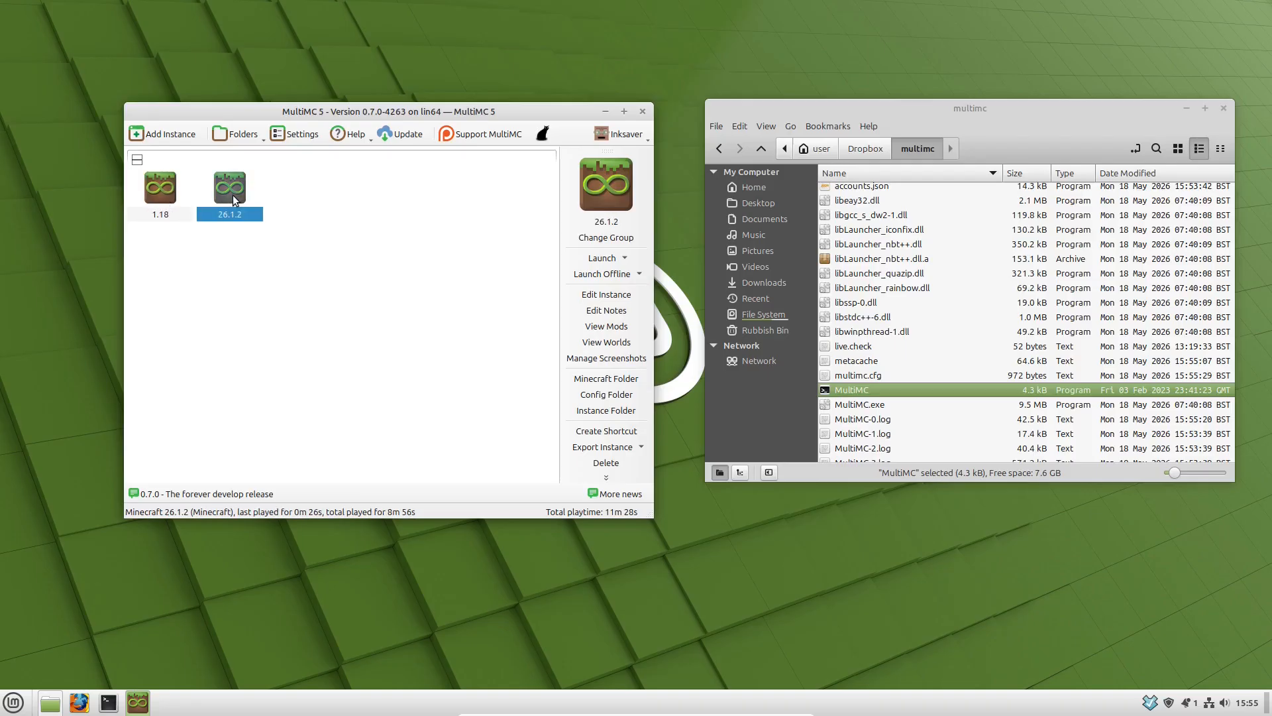
double_click(232, 195)
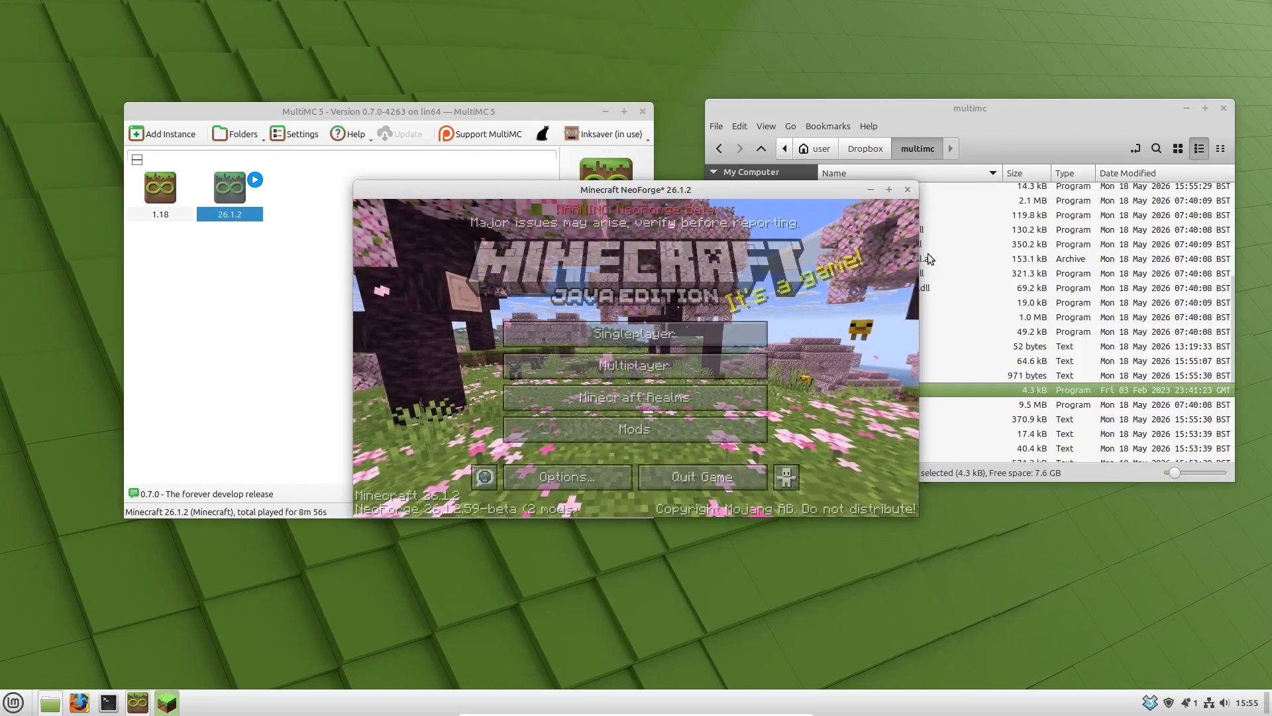
left_click(688, 484)
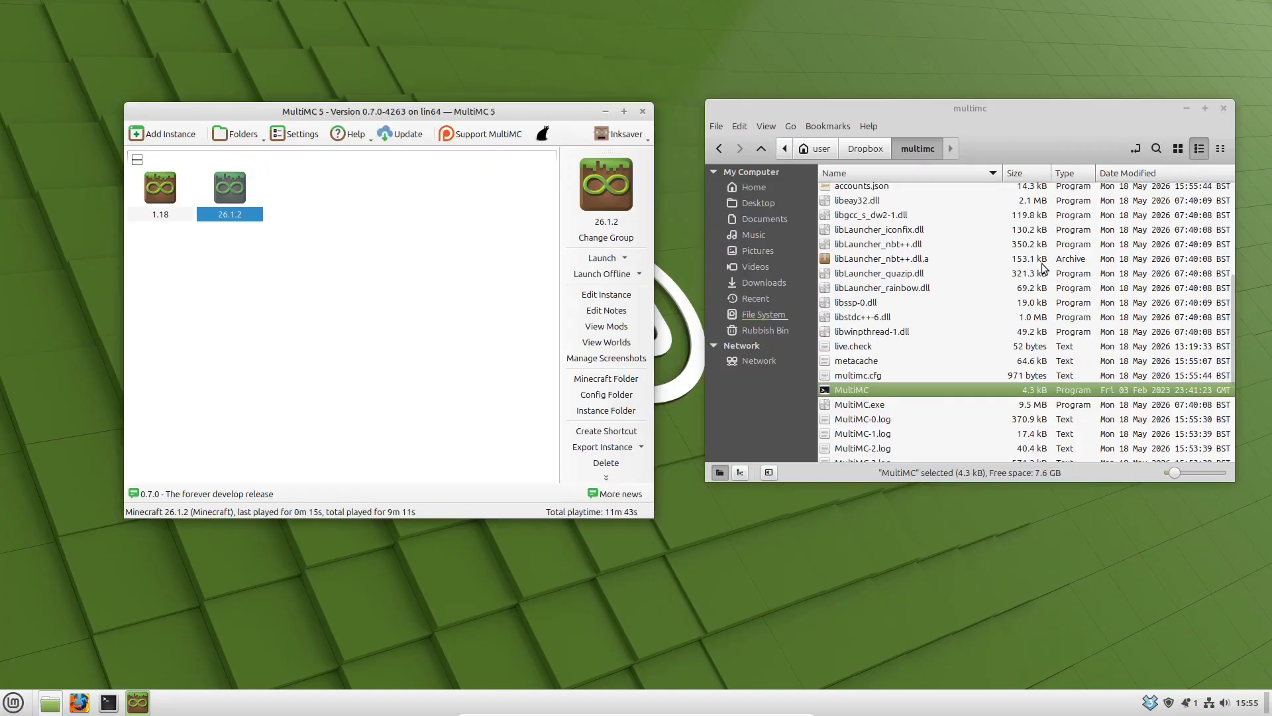
- Open multimc.cfg from the multimc folder in the text editor and highlight its JavaPath line
left_click(863, 376)
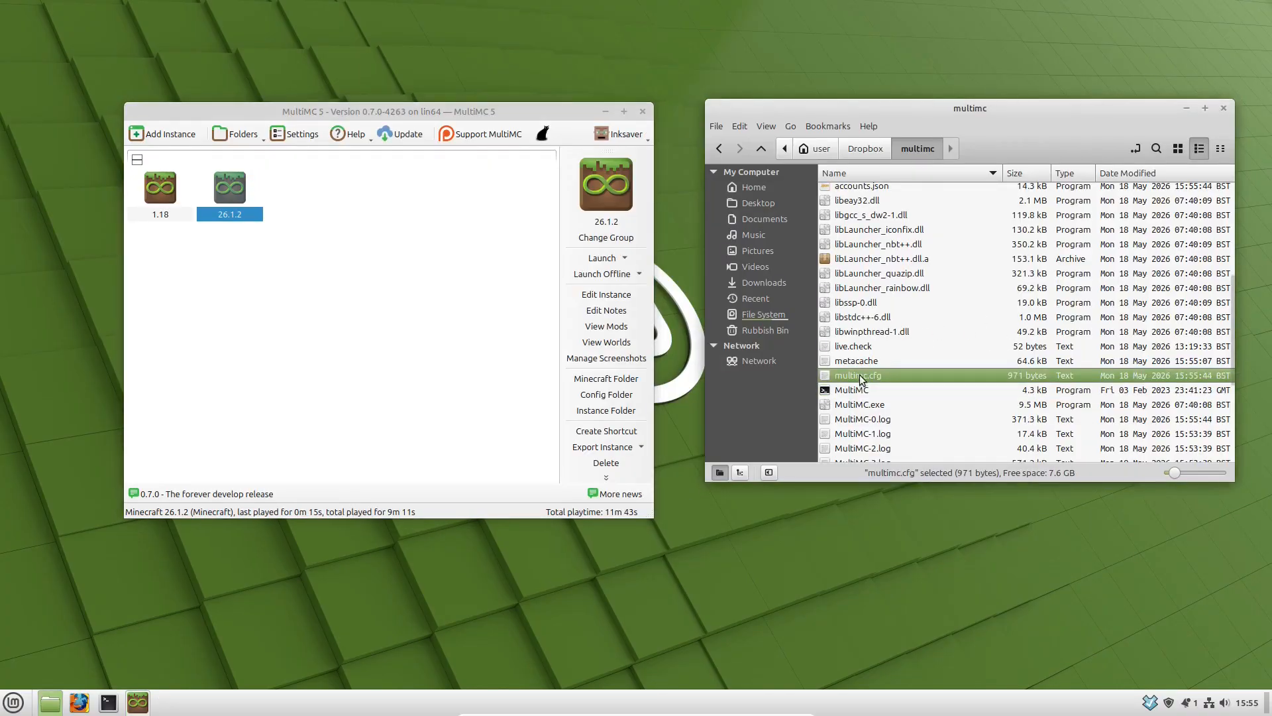
right_click(860, 375)
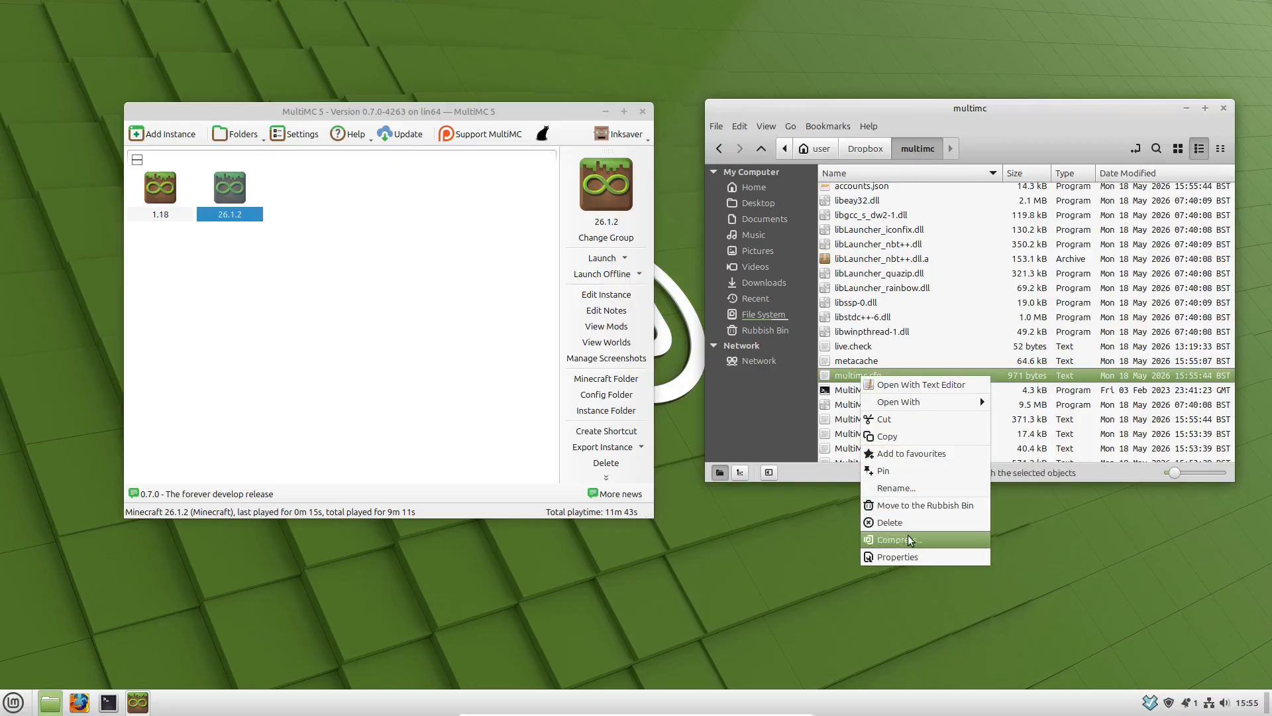
left_click(901, 383)
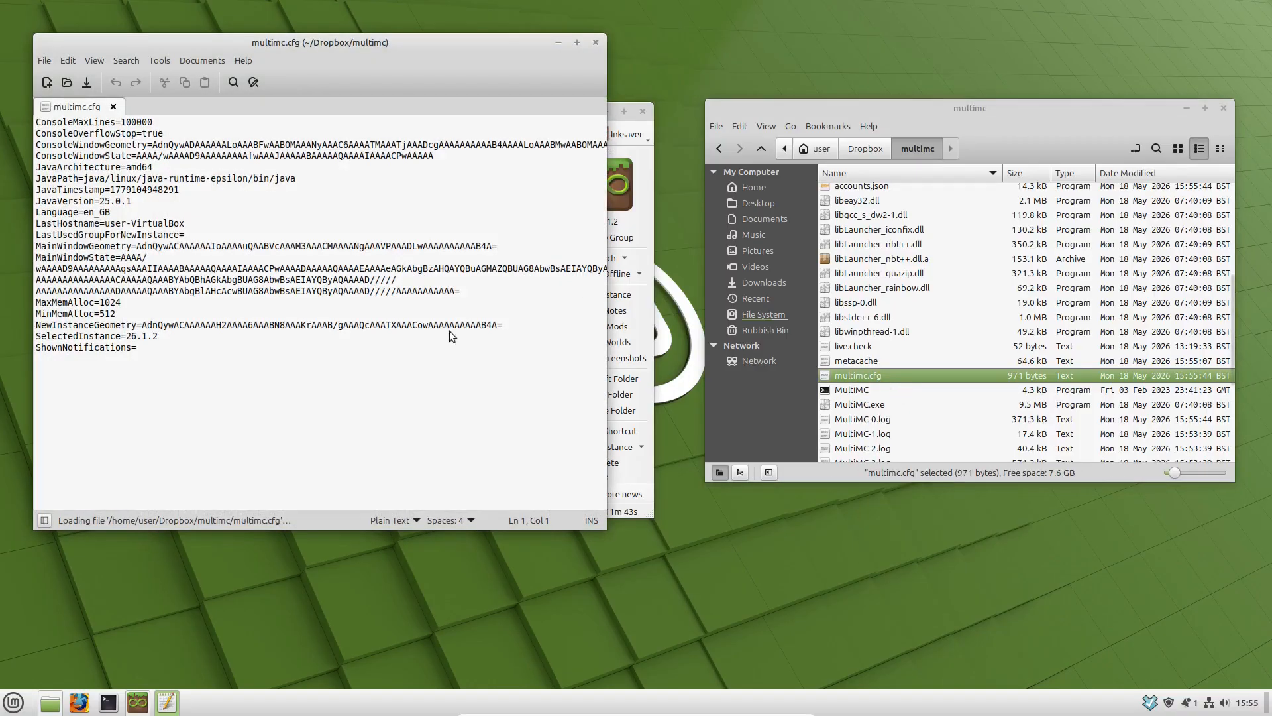
left_click_drag(310, 185, 27, 176)
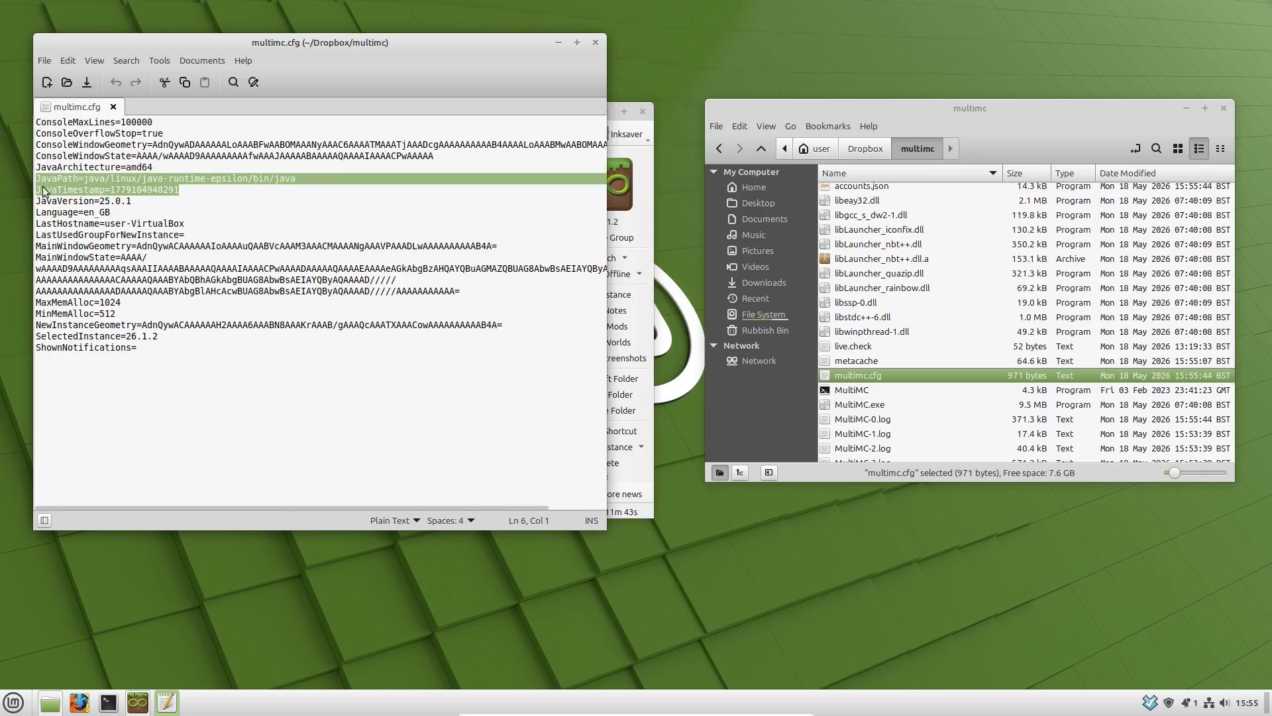
left_click(176, 216)
left_click_drag(321, 181, 259, 179)
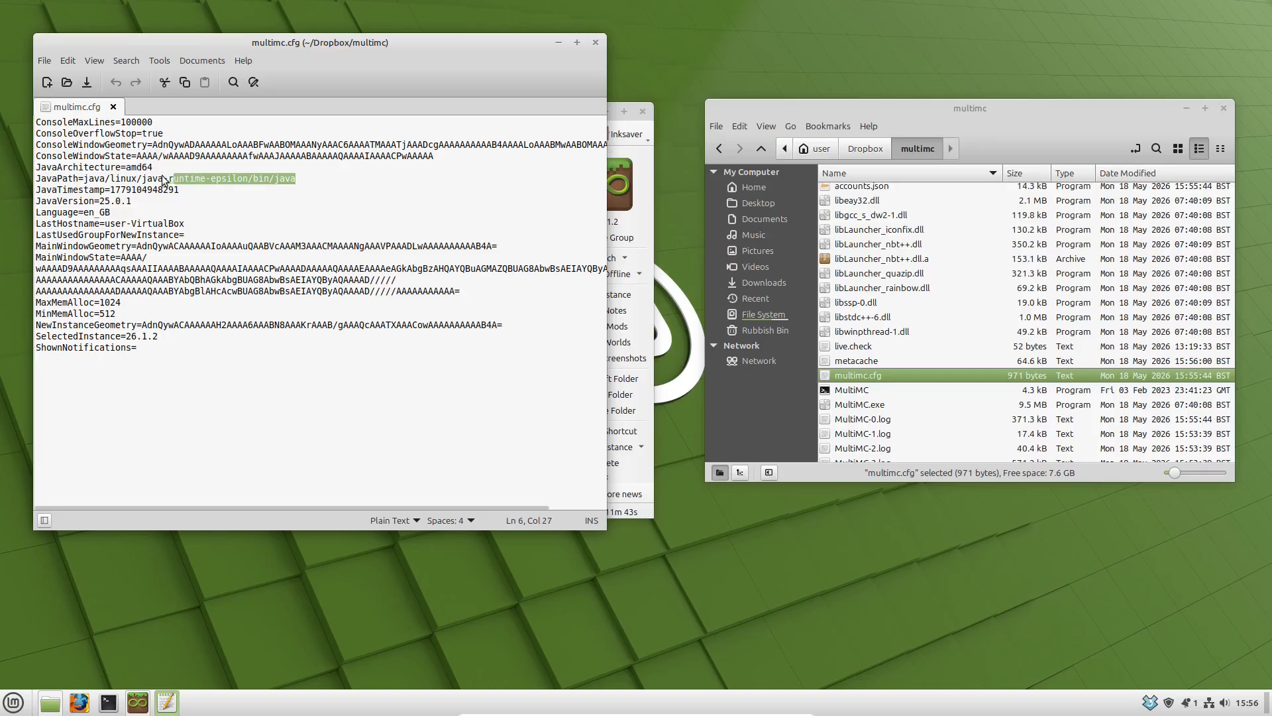
left_click_drag(163, 179, 35, 179)
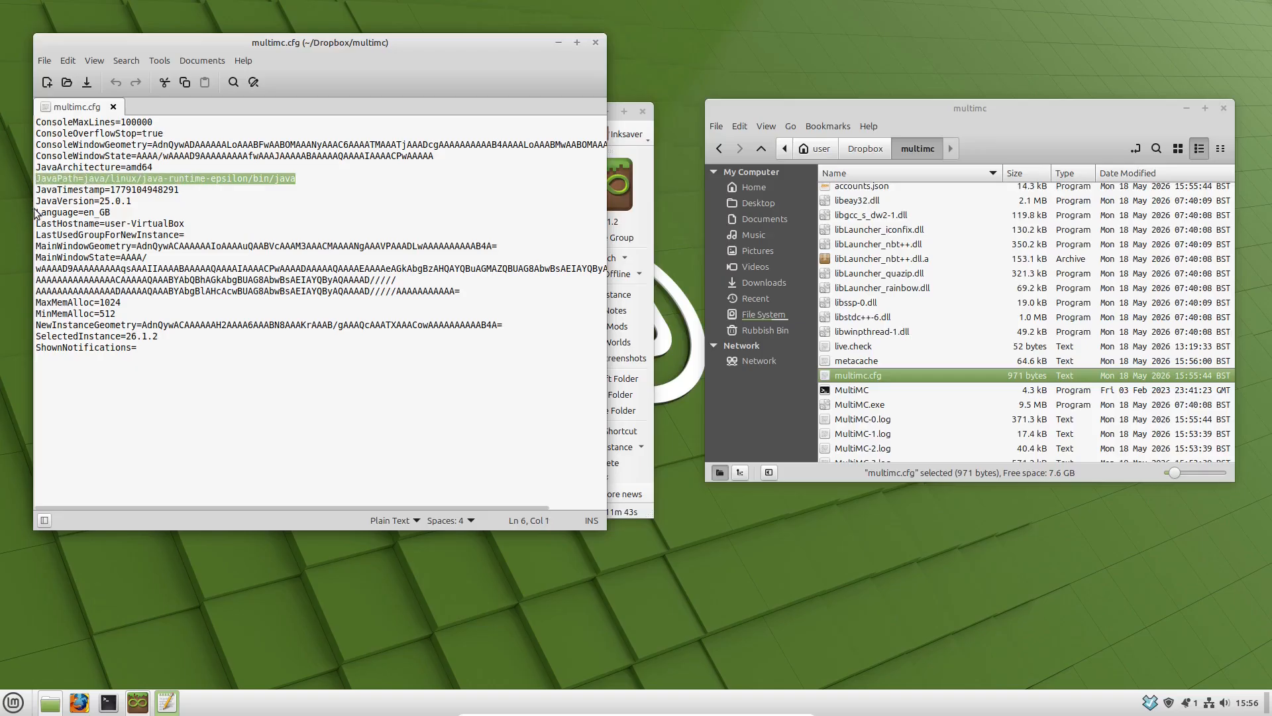
- Open instance.cfg from the instances/26.1.2 folder in the text editor and highlight its JavaPath line
scroll(973, 272, "up", 2)
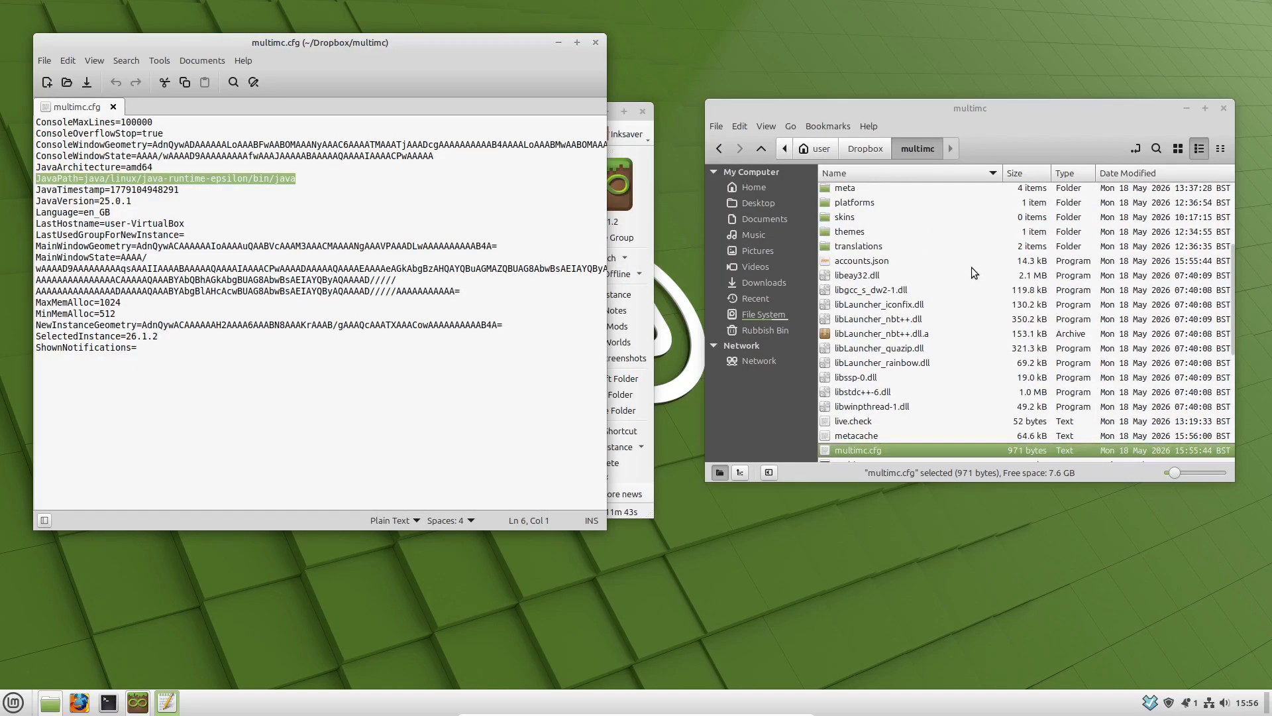
scroll(973, 273, "up", 2)
double_click(846, 204)
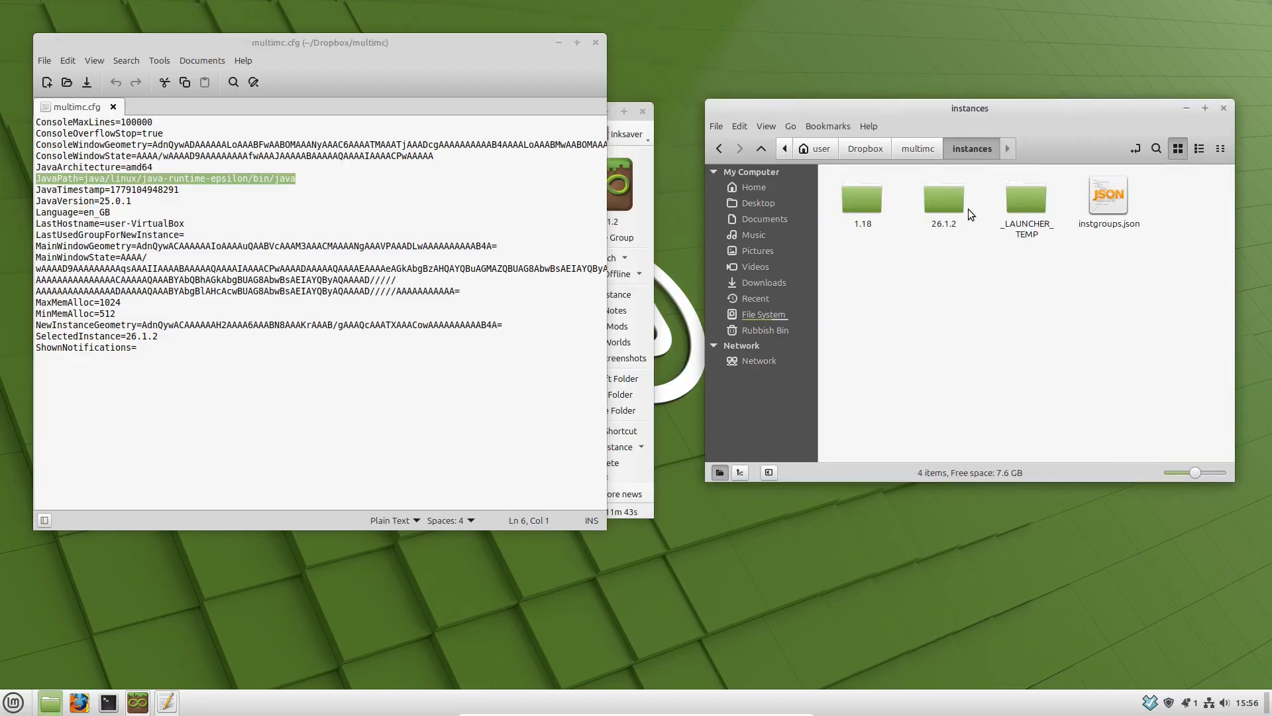
double_click(943, 209)
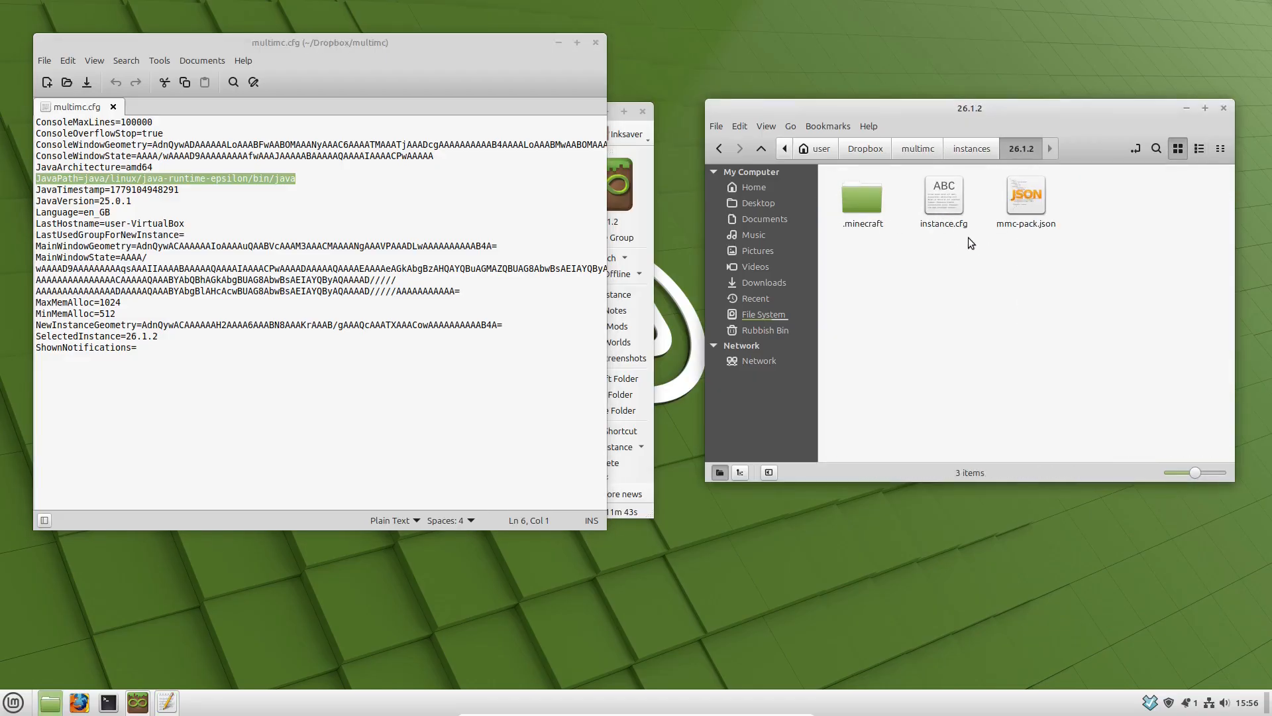
left_click(948, 210)
left_click_drag(948, 210, 425, 407)
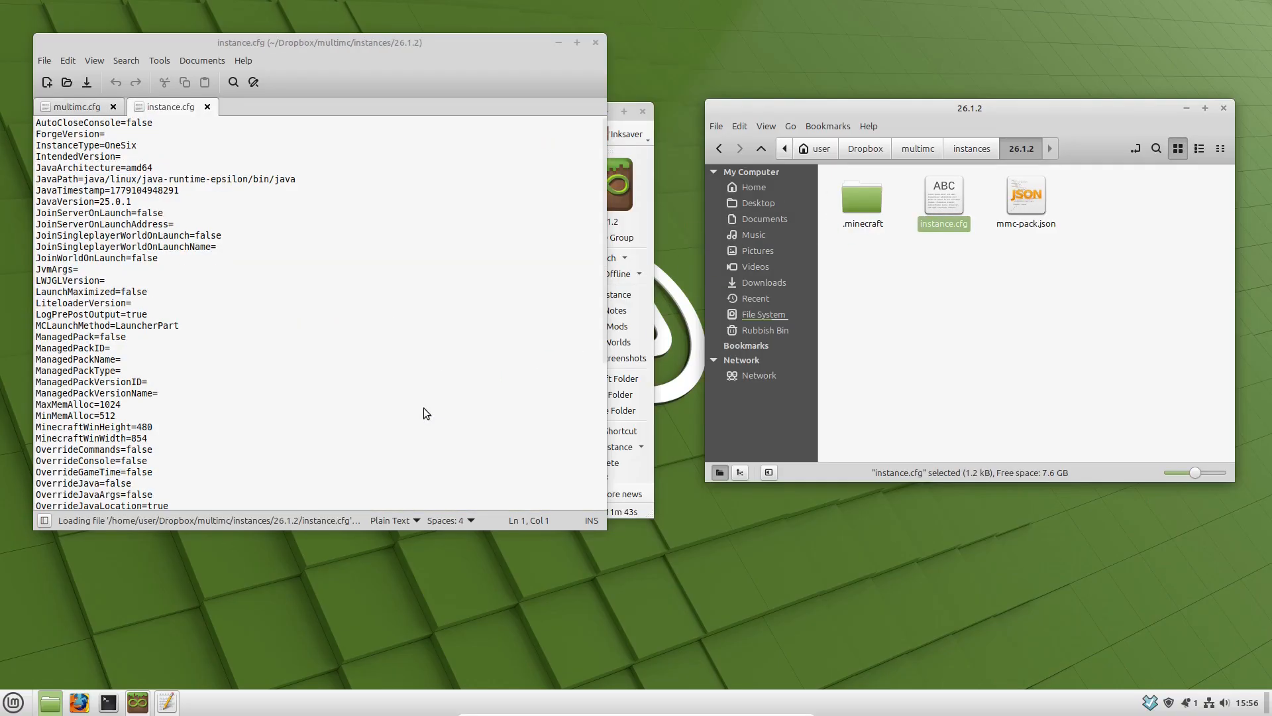
left_click(297, 179)
left_click_drag(297, 179, 26, 183)
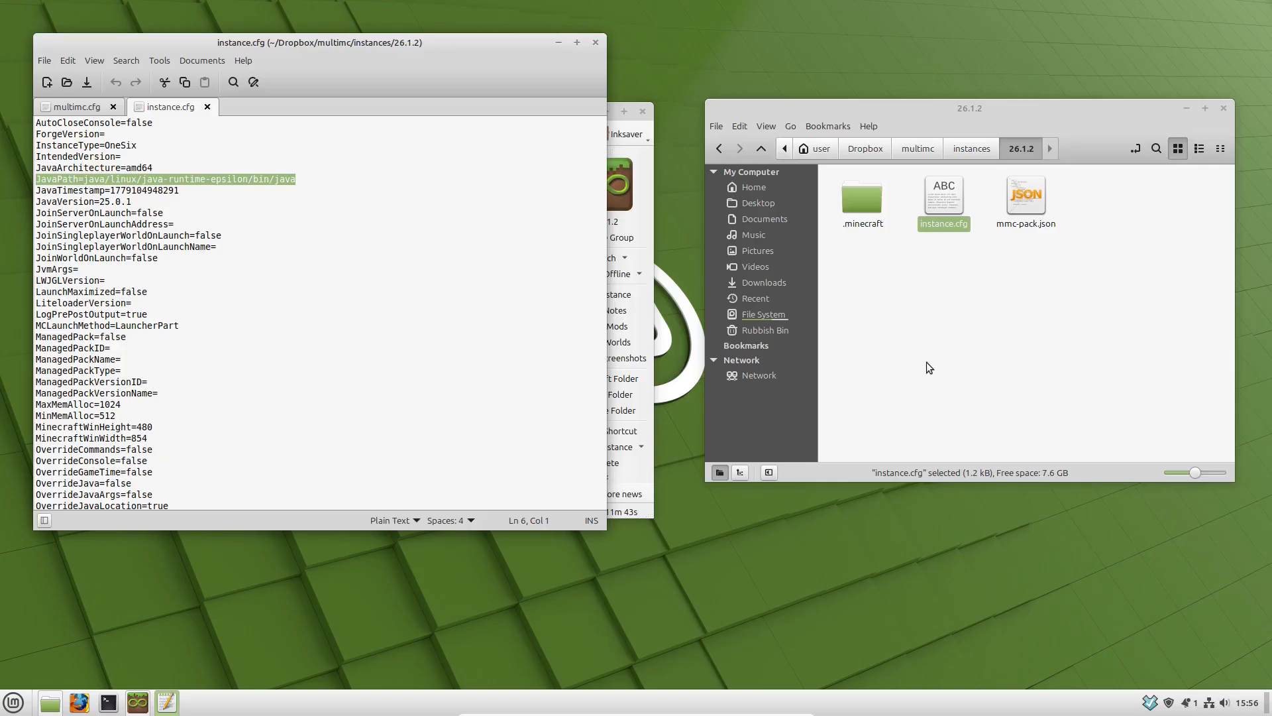
- Close the text editor, the MultiMC launcher and the file manager
left_click(596, 43)
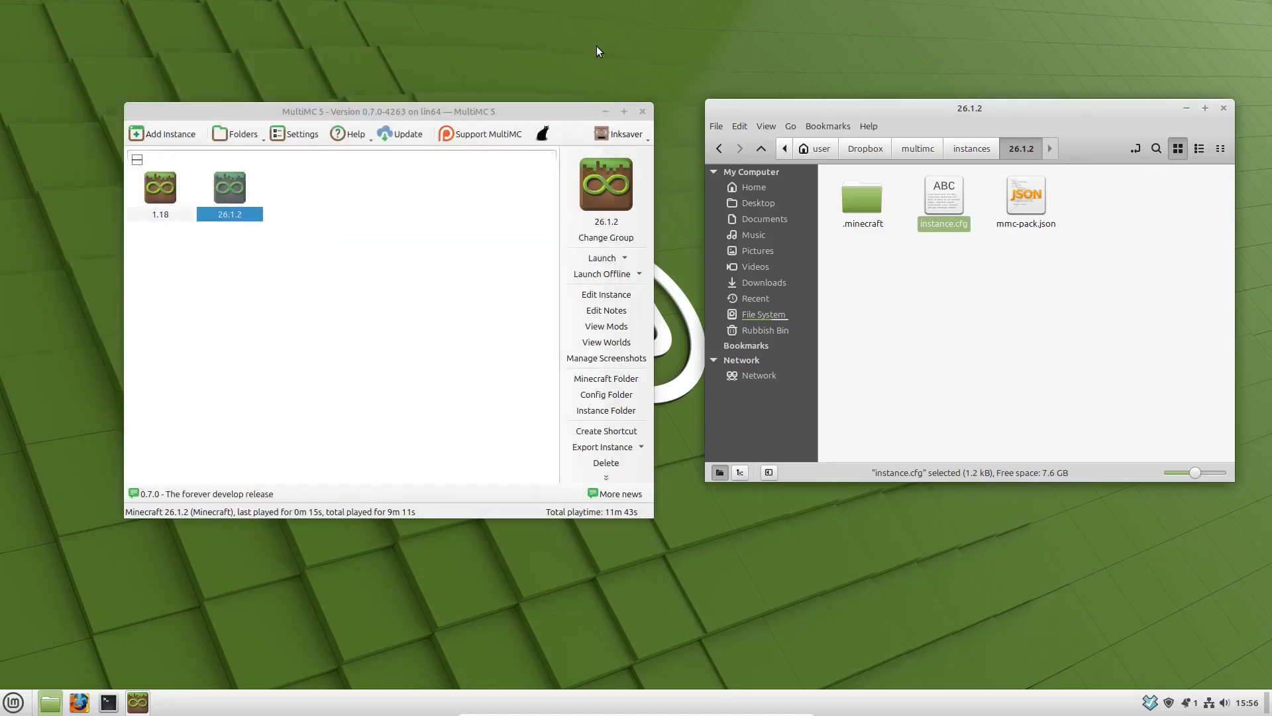
left_click(643, 112)
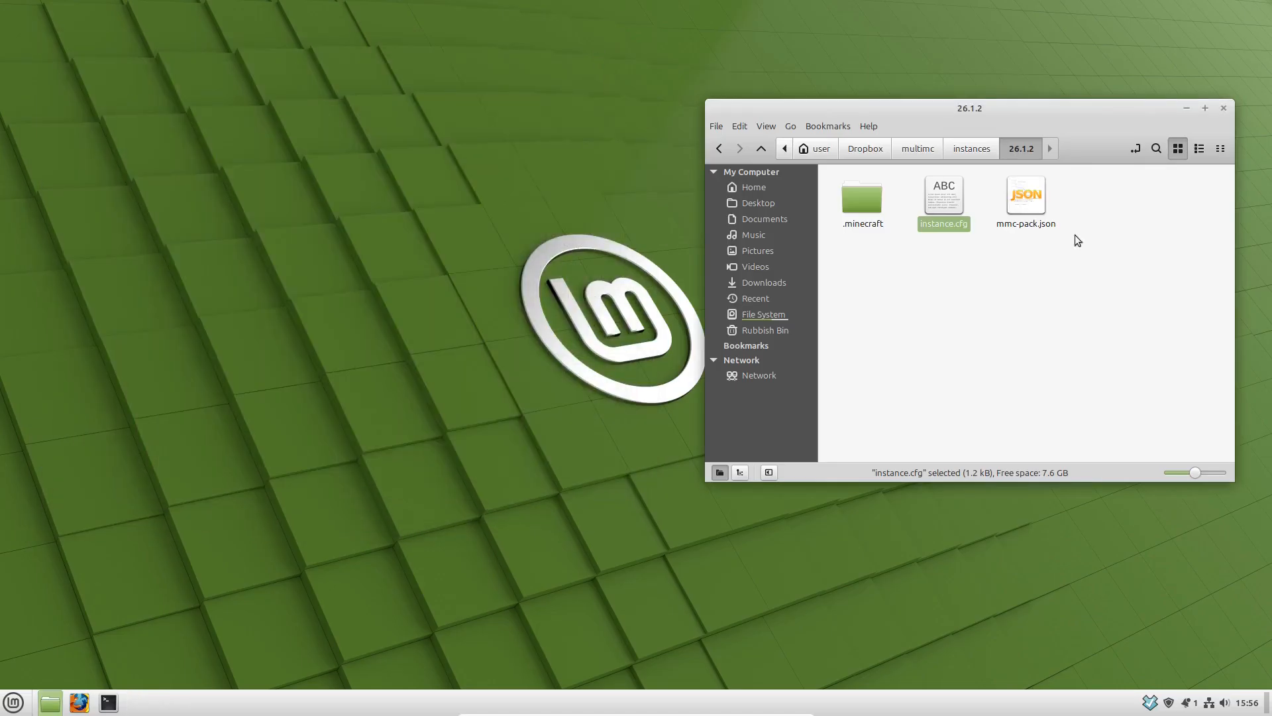
left_click(1224, 109)
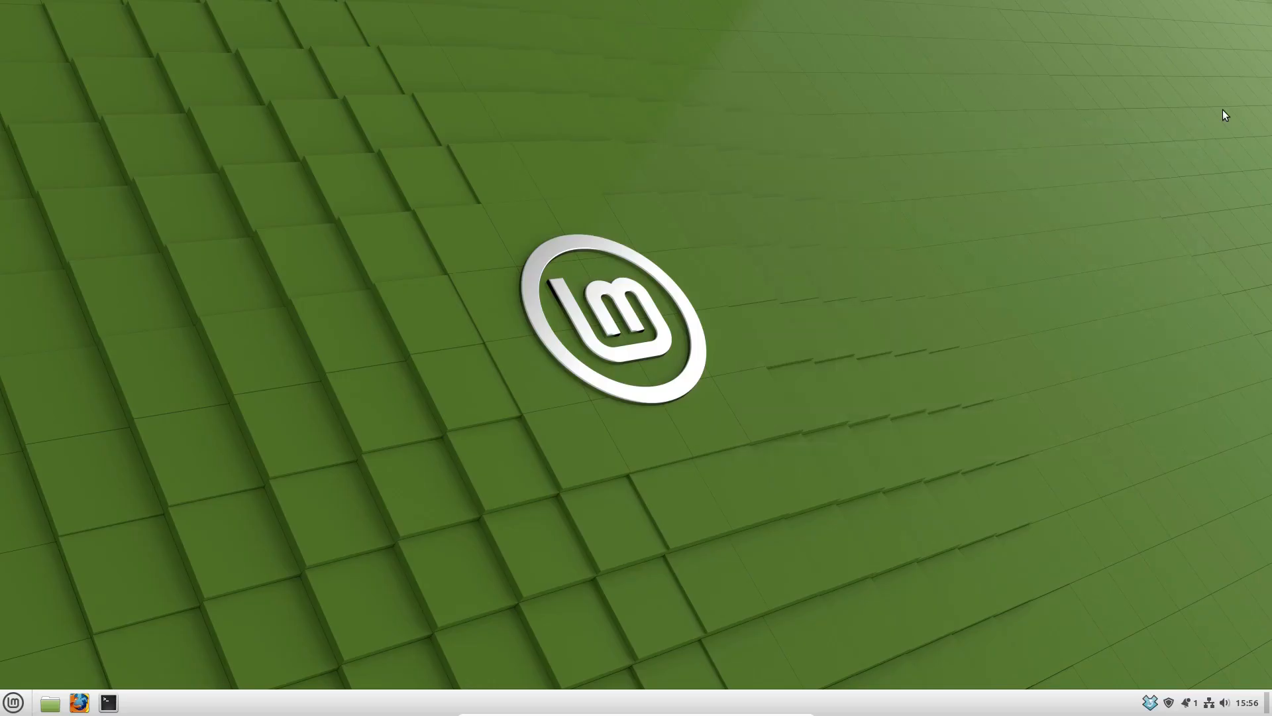